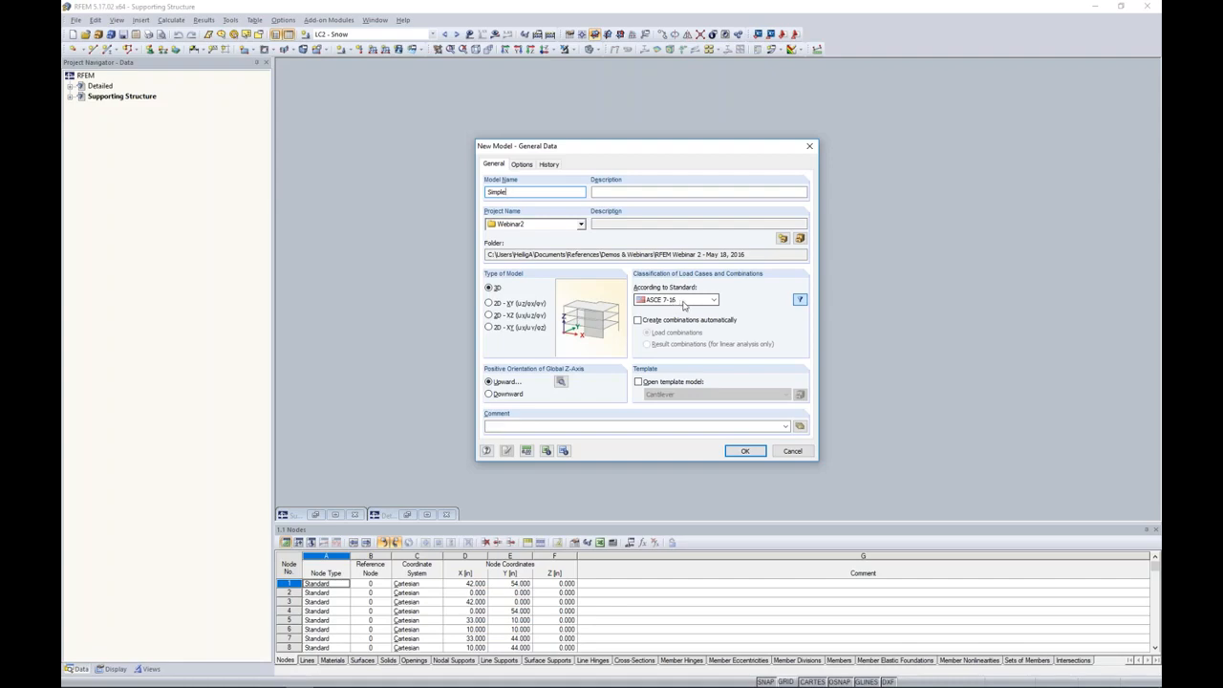
Create the new model with the ASCE 7-16 standard and automatically created load combinations
click(683, 304)
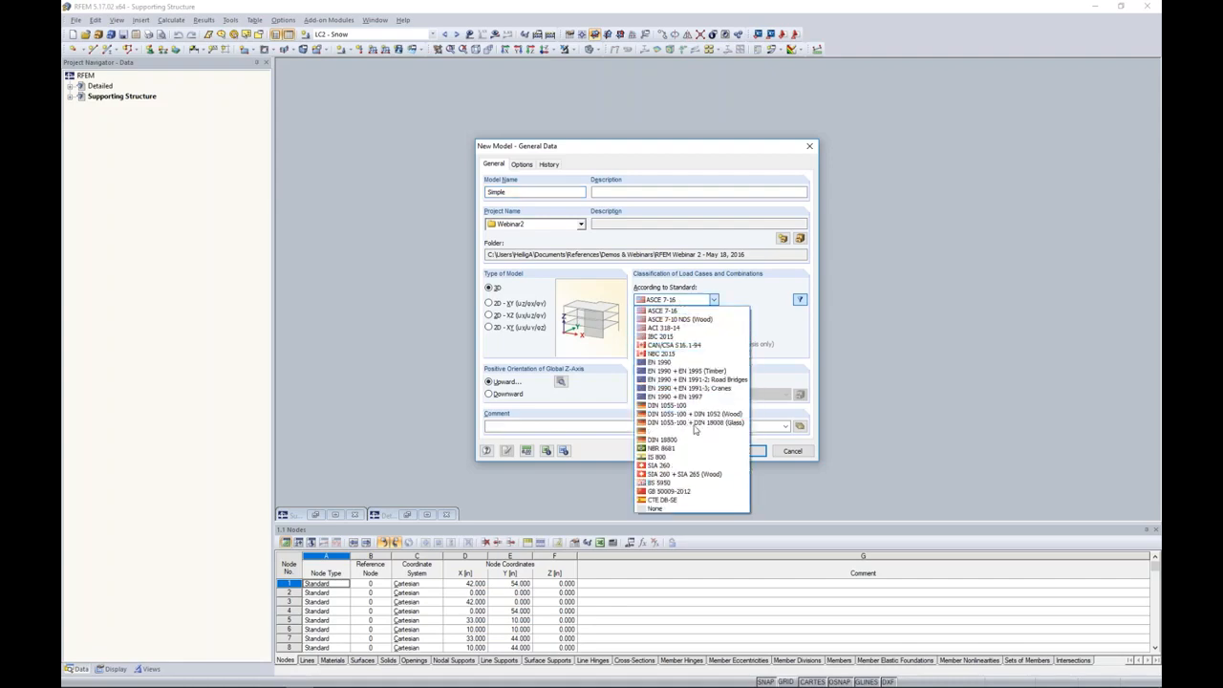
click(762, 315)
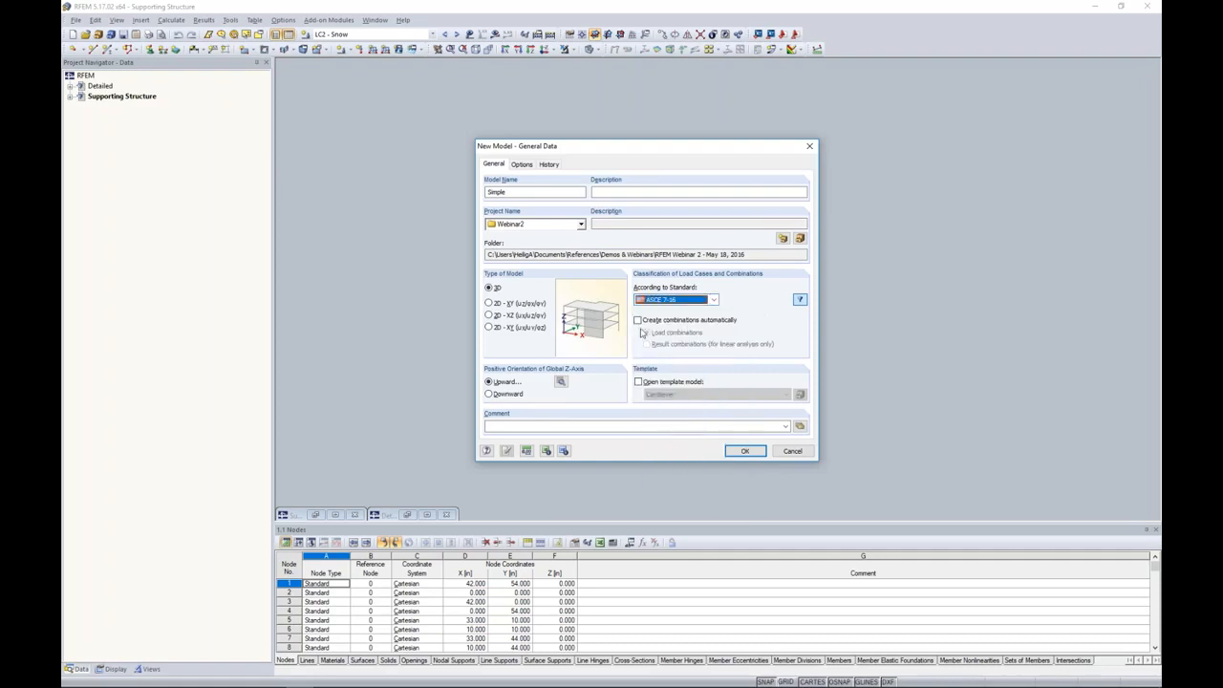
click(638, 322)
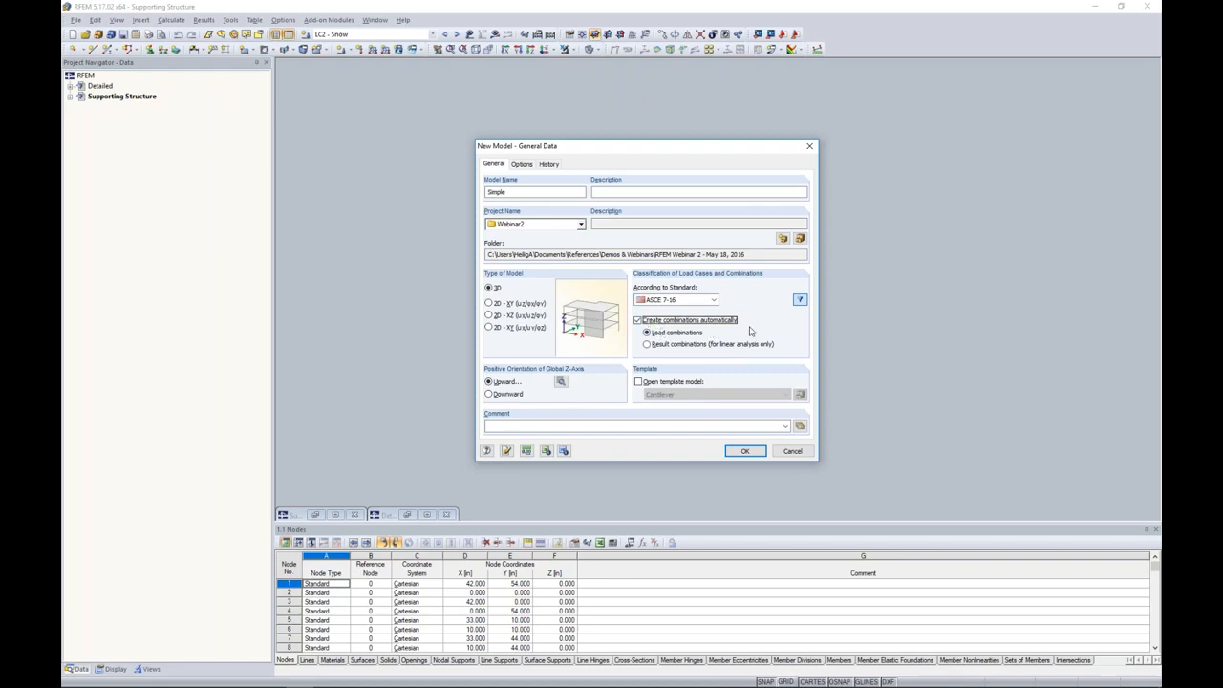
click(747, 450)
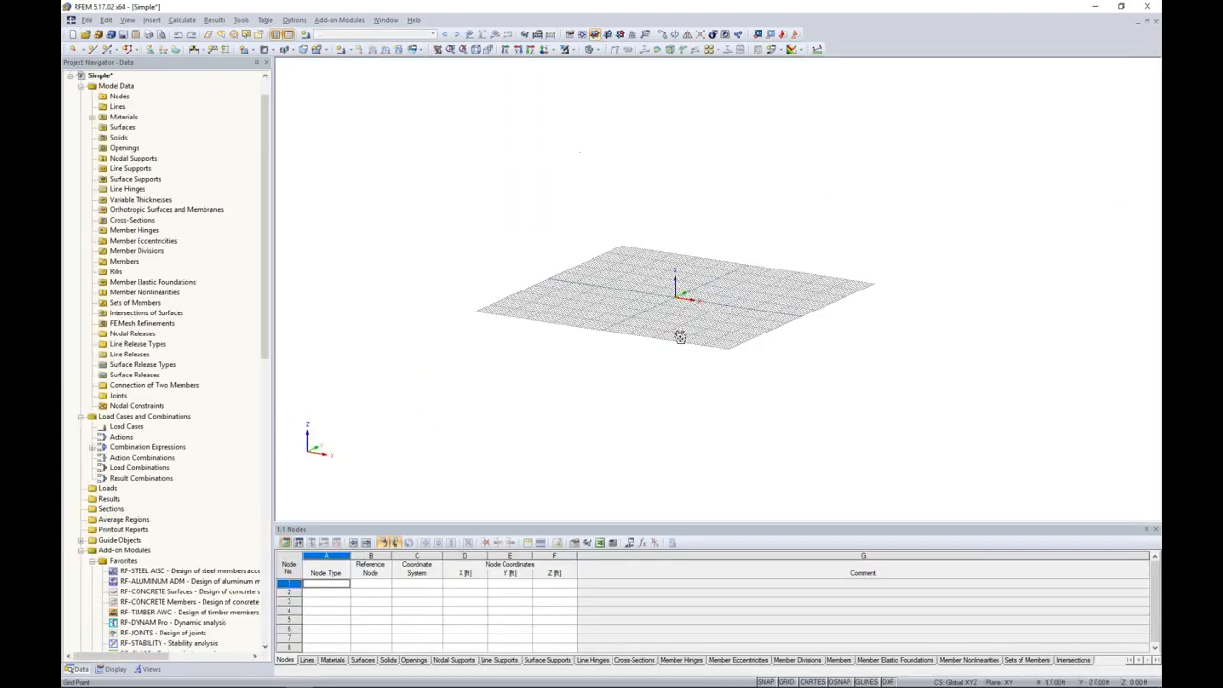
Look through the project navigator's model data, load case entries and list of add-on modules
scroll(680, 337, up, 4)
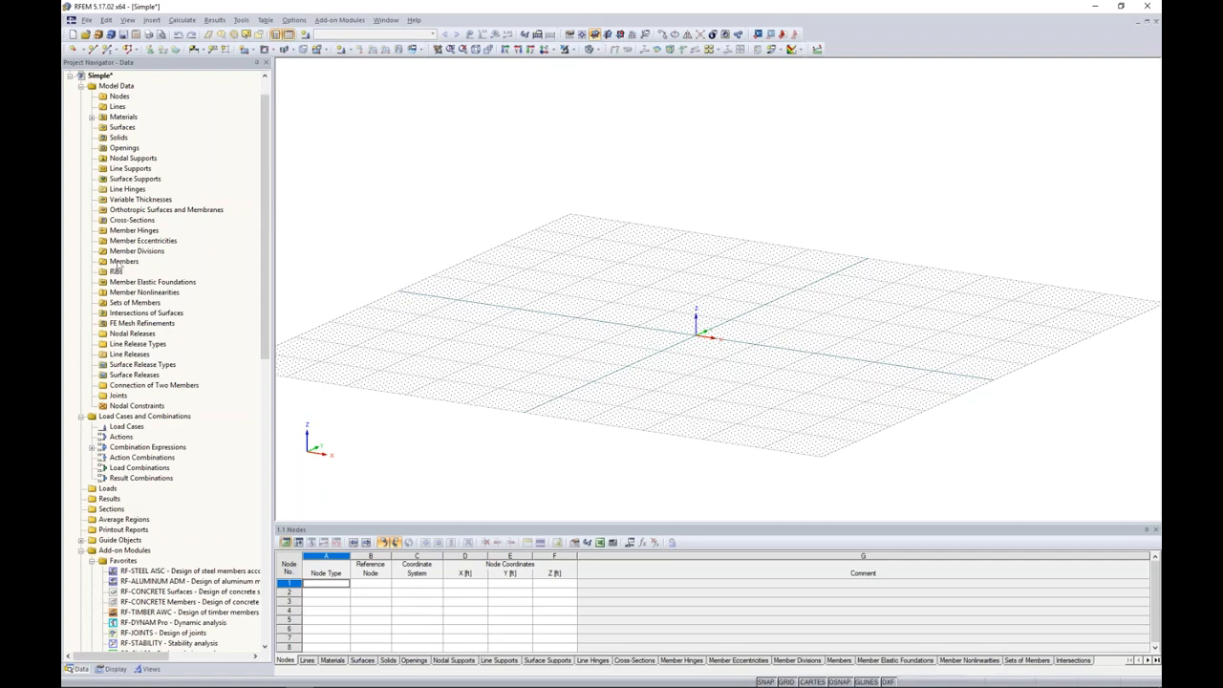
scroll(258, 250, down, 2)
scroll(250, 325, down, 10)
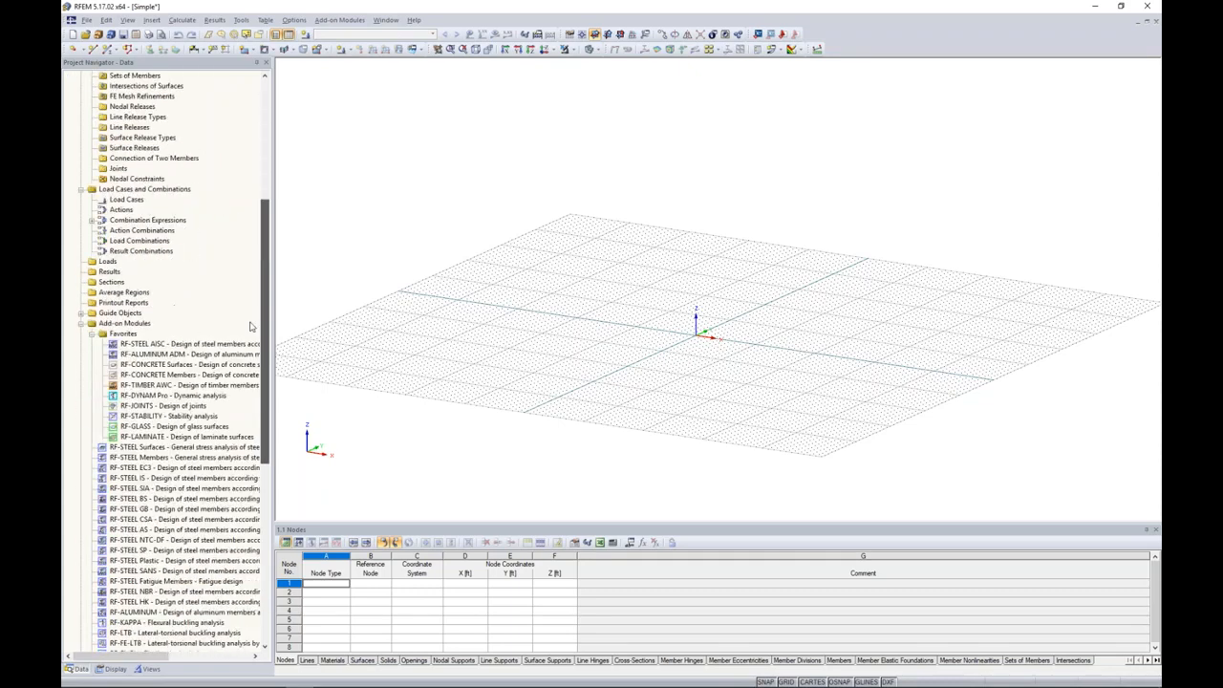
scroll(239, 404, down, 5)
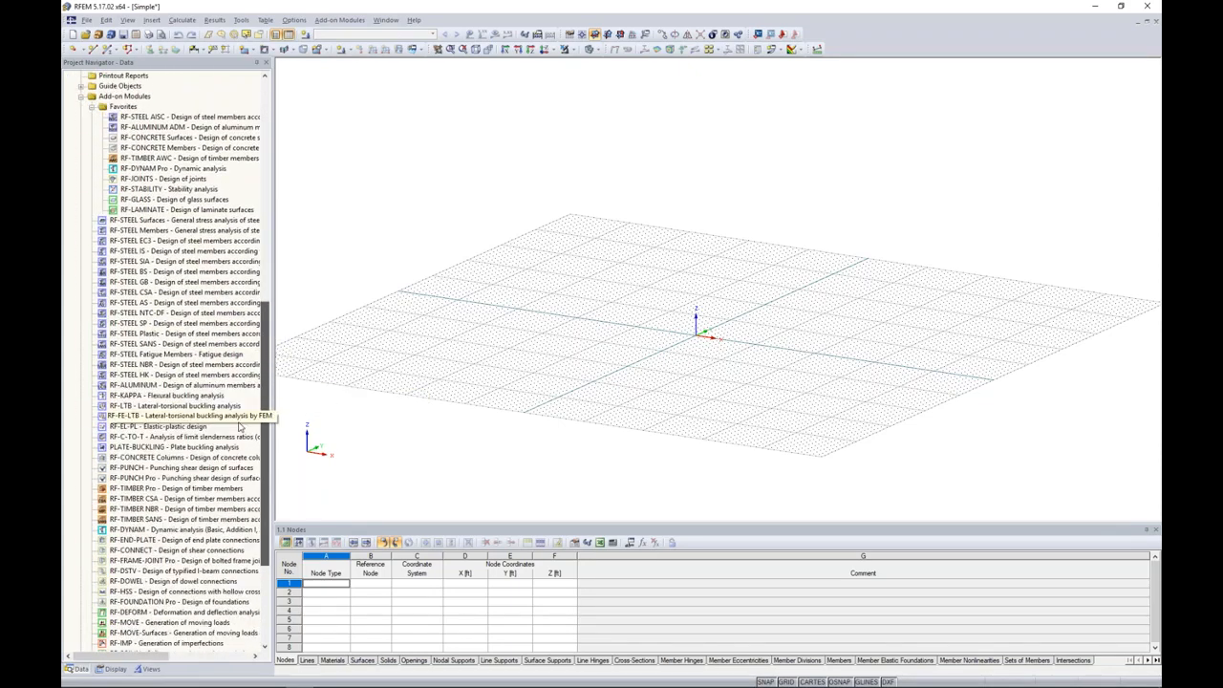
scroll(232, 475, up, 4)
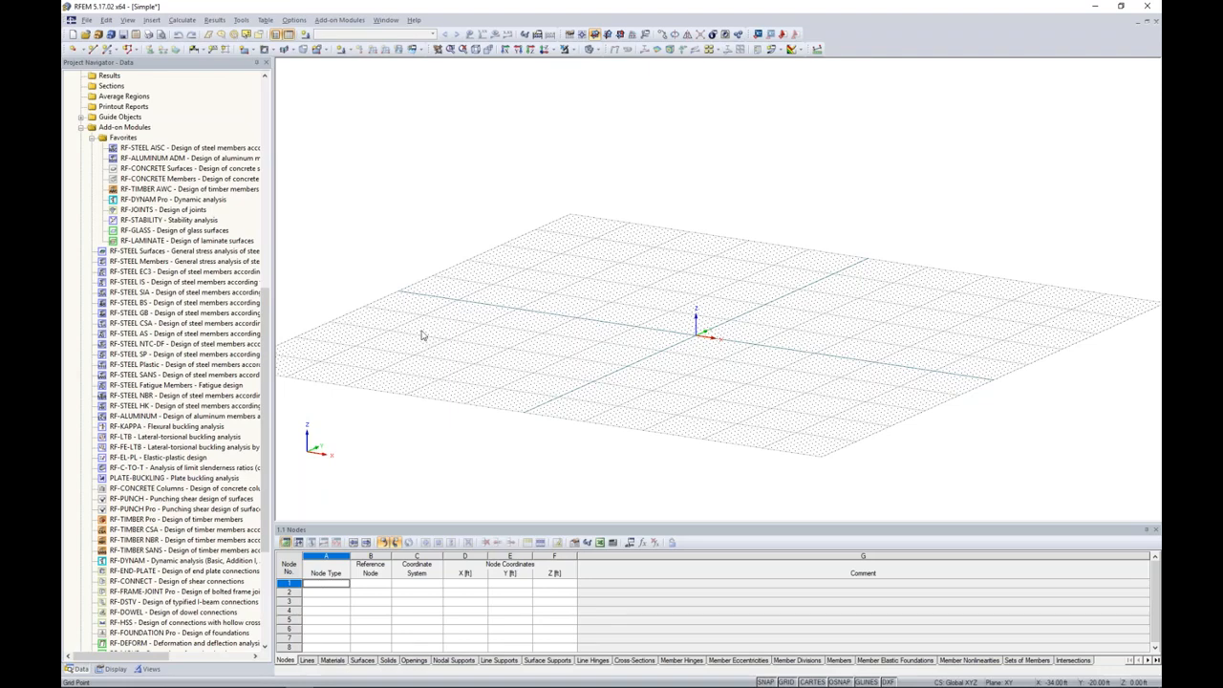
scroll(268, 324, up, 2)
scroll(267, 325, up, 13)
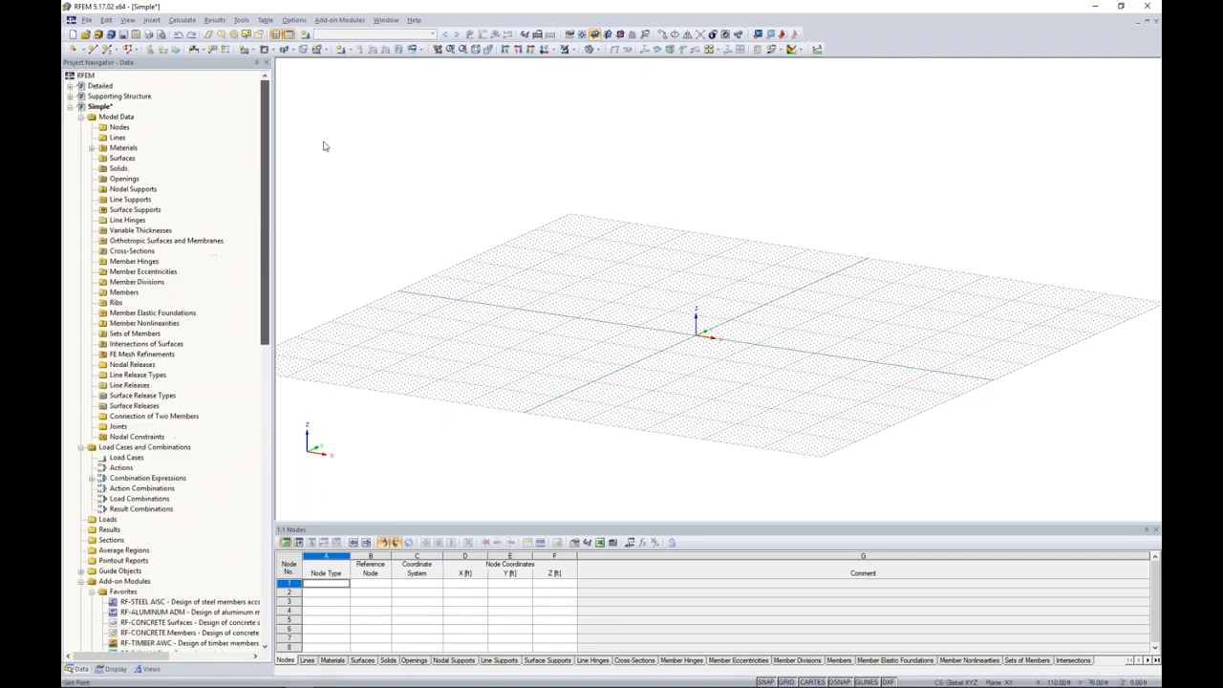
From the work plane grid settings, set the model's geometry length unit to inches with 3 decimal places
middle_drag(707, 340, 642, 358)
scroll(660, 359, up, 5)
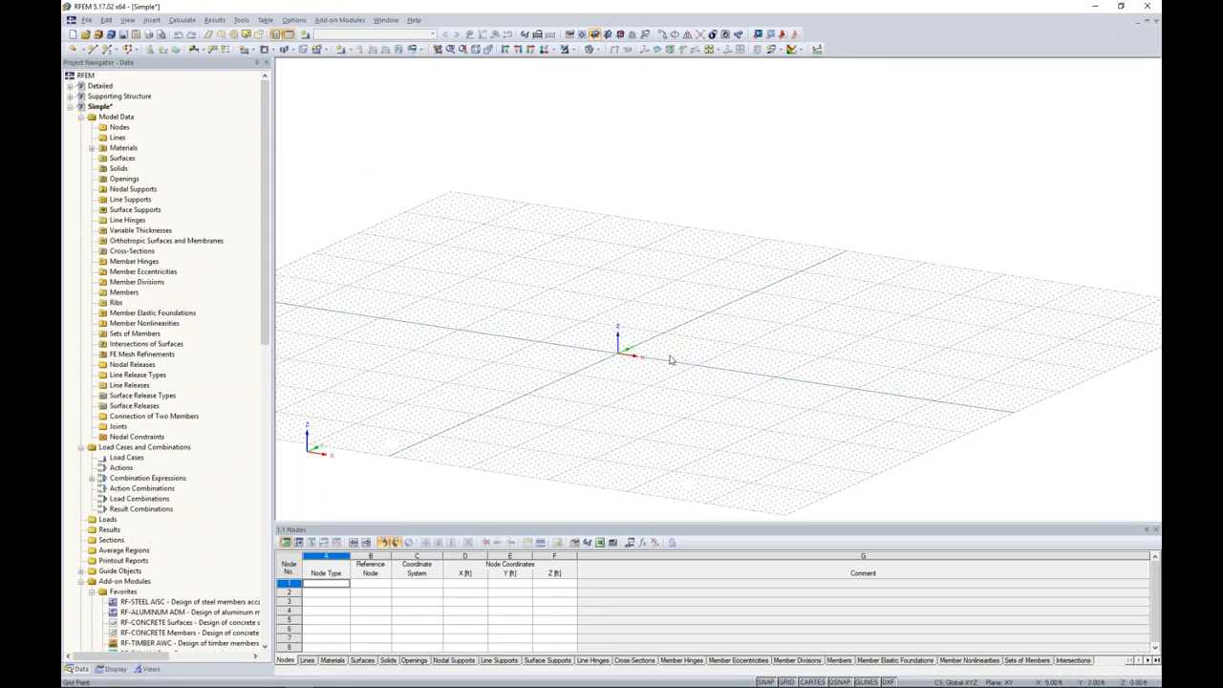
ctrl+middle_drag(752, 359, 694, 379)
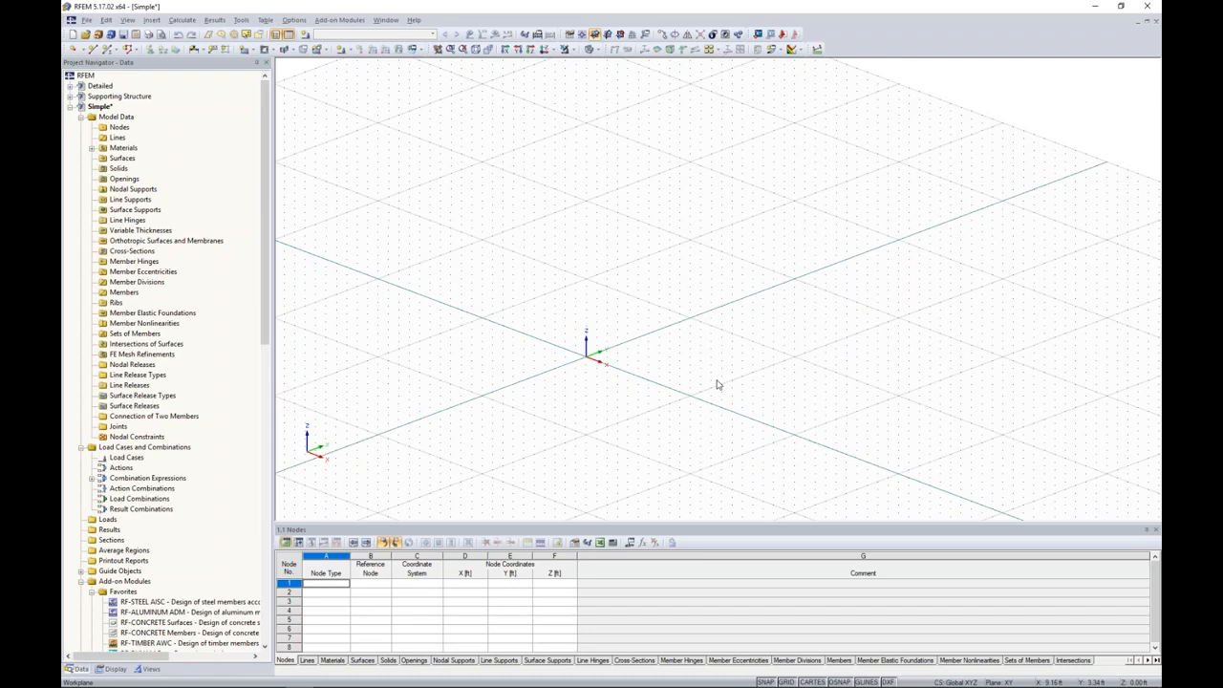
right_click(786, 683)
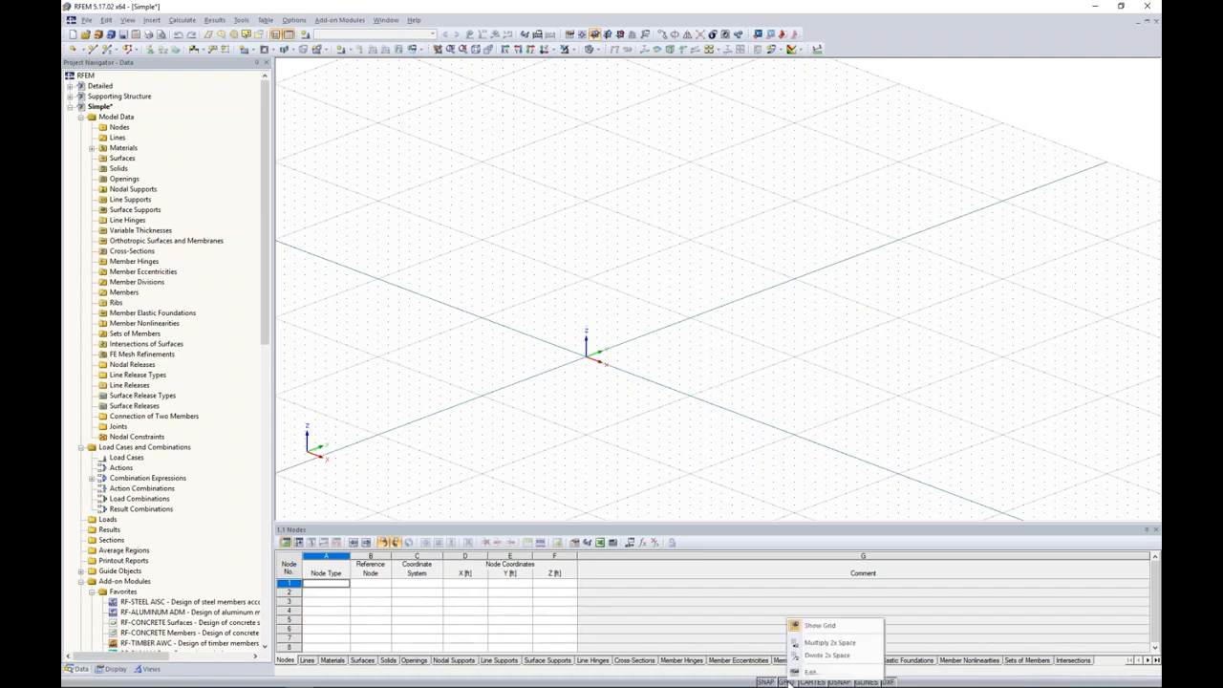
click(808, 673)
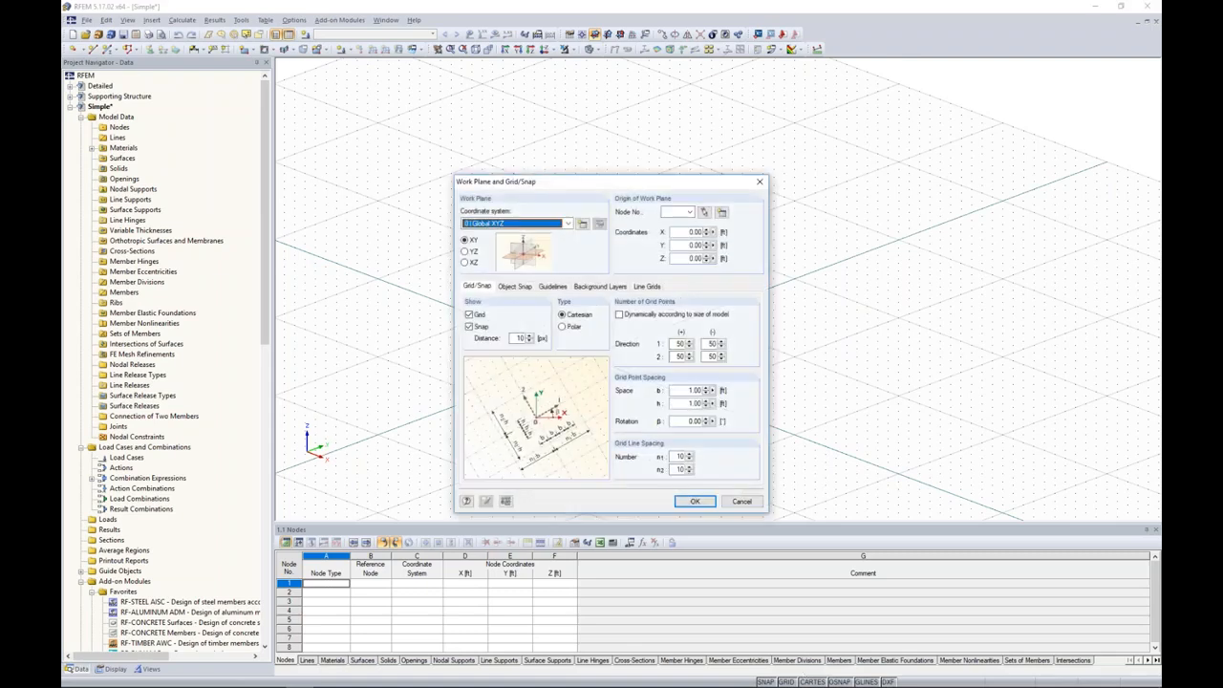
click(506, 500)
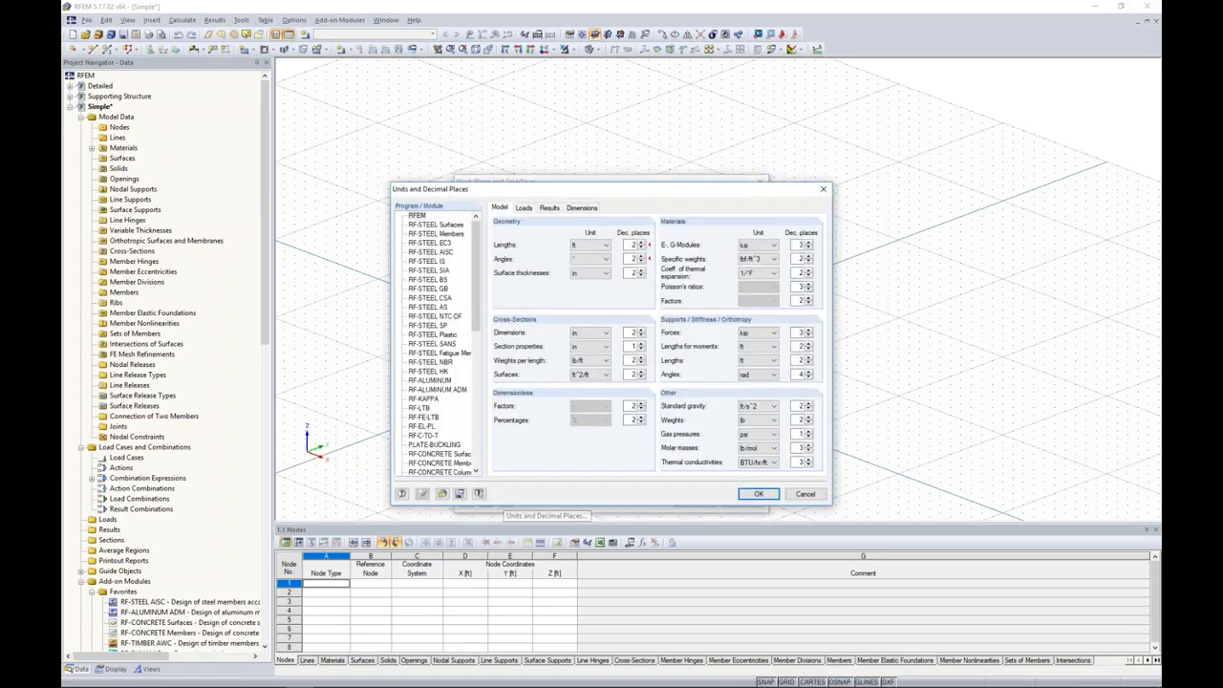
click(584, 246)
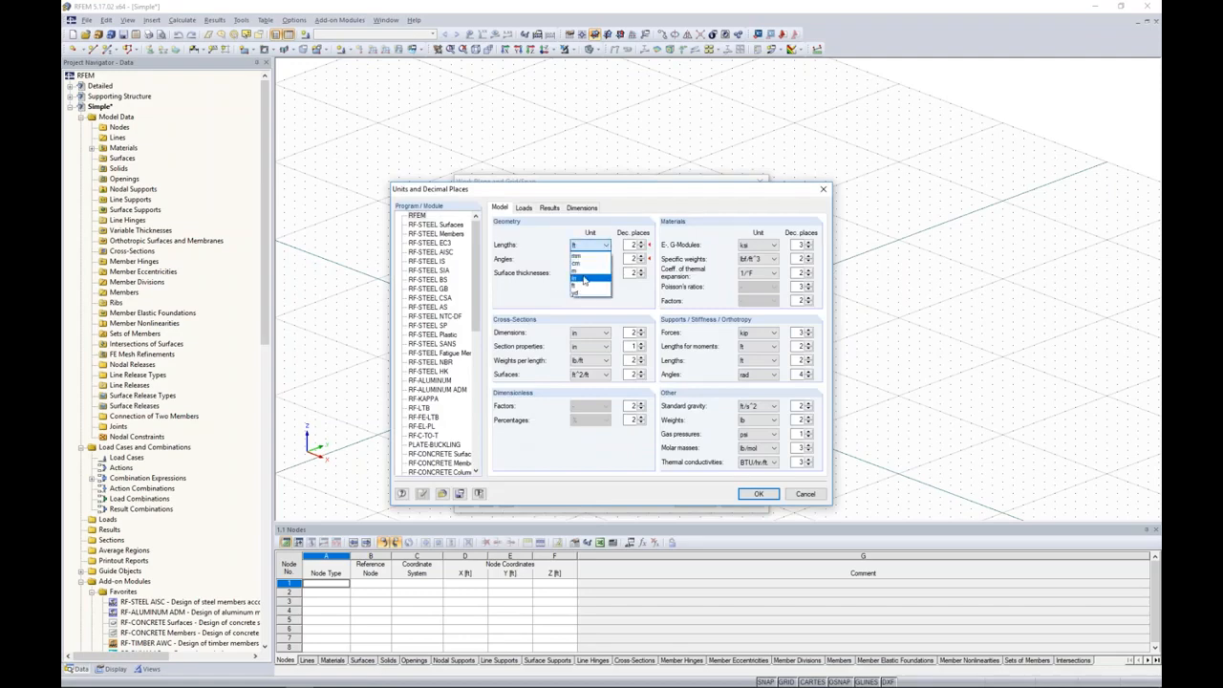
click(579, 278)
click(636, 246)
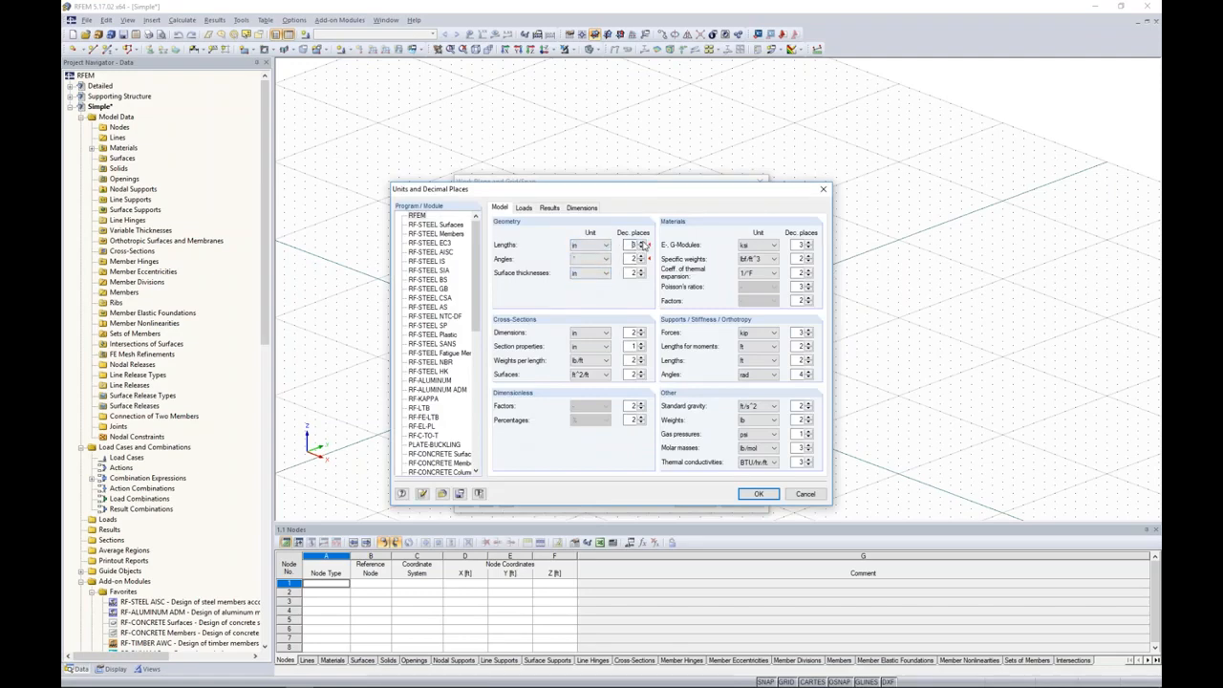
click(751, 494)
Set the grid point spacing to 1 in in both directions and size the grid dynamically according to the model
drag(681, 390, 724, 390)
text(1)
key(Tab)
text(1)
key(Tab)
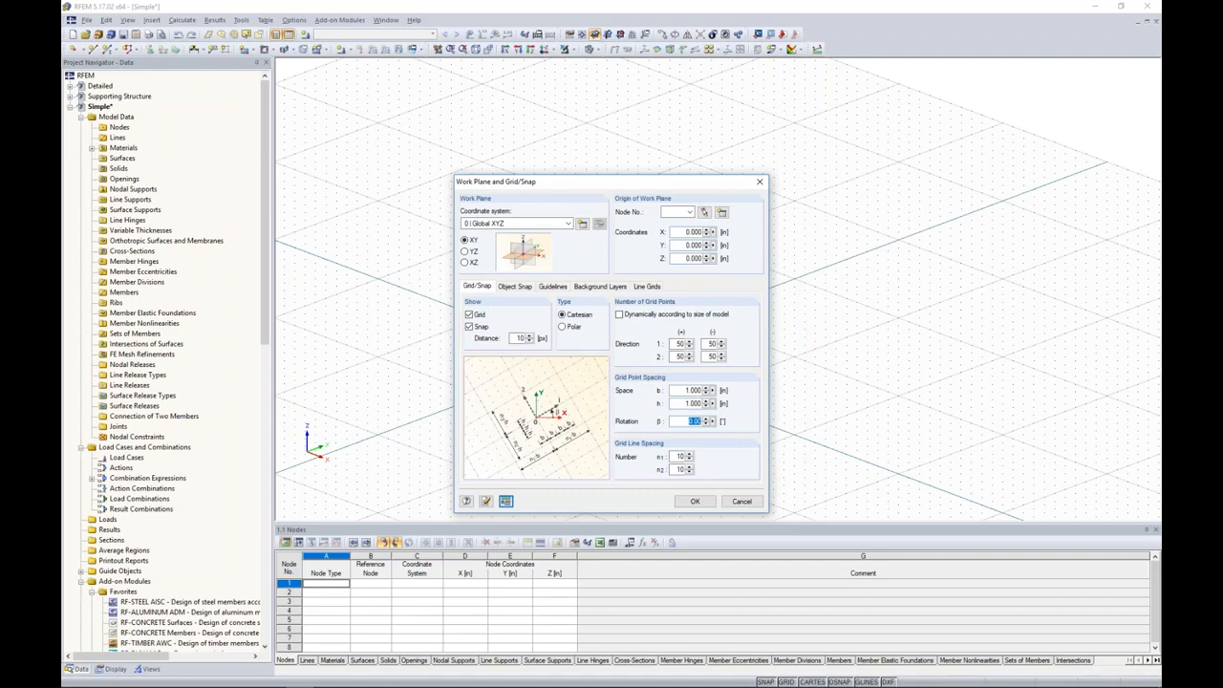
click(619, 314)
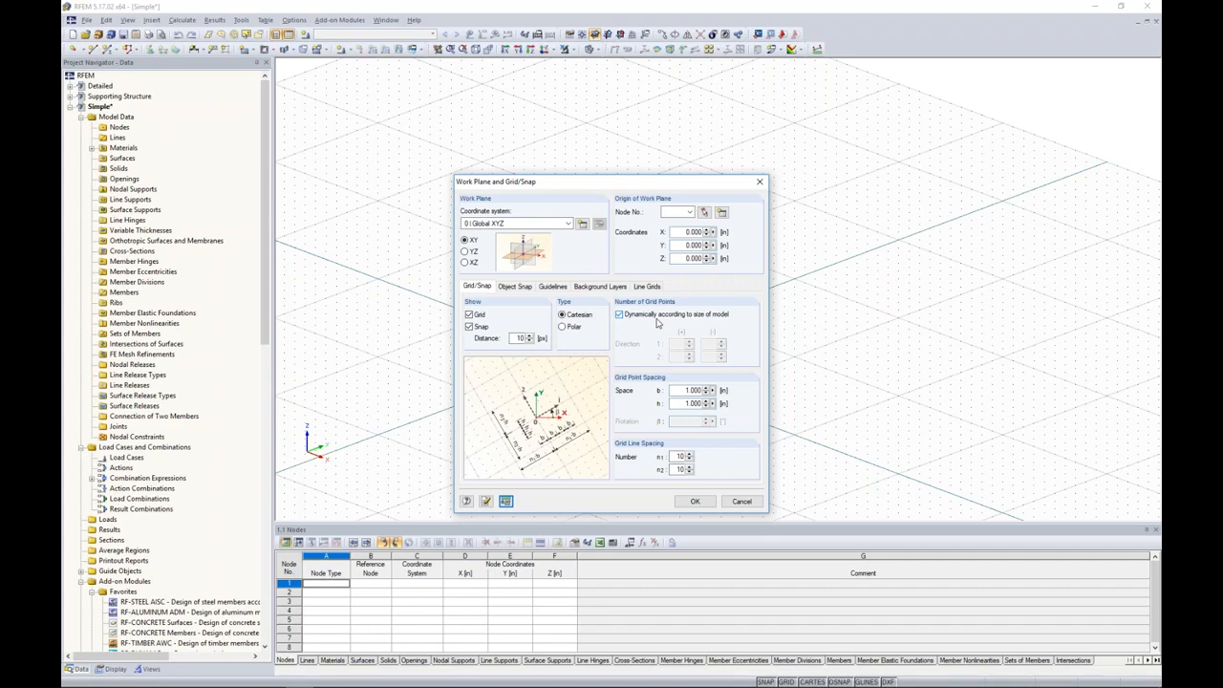
click(692, 503)
Create a standard node at X 42, Y 54, Z 0 in
scroll(587, 363, up, 3)
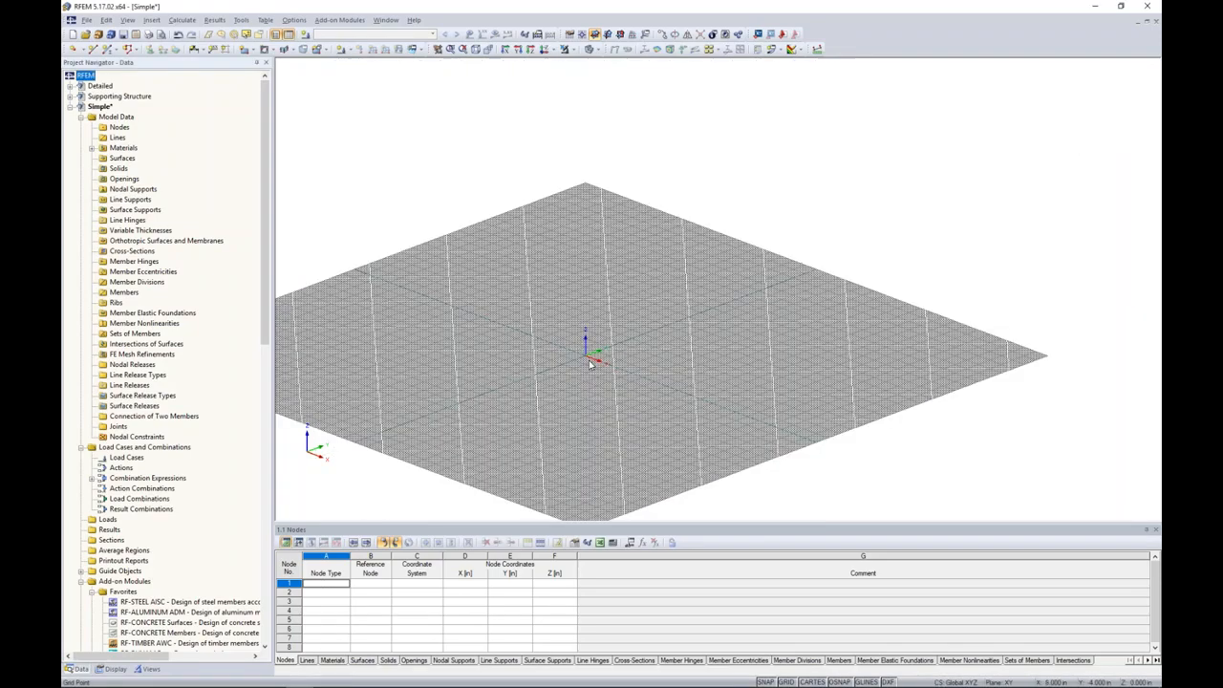
scroll(592, 359, up, 5)
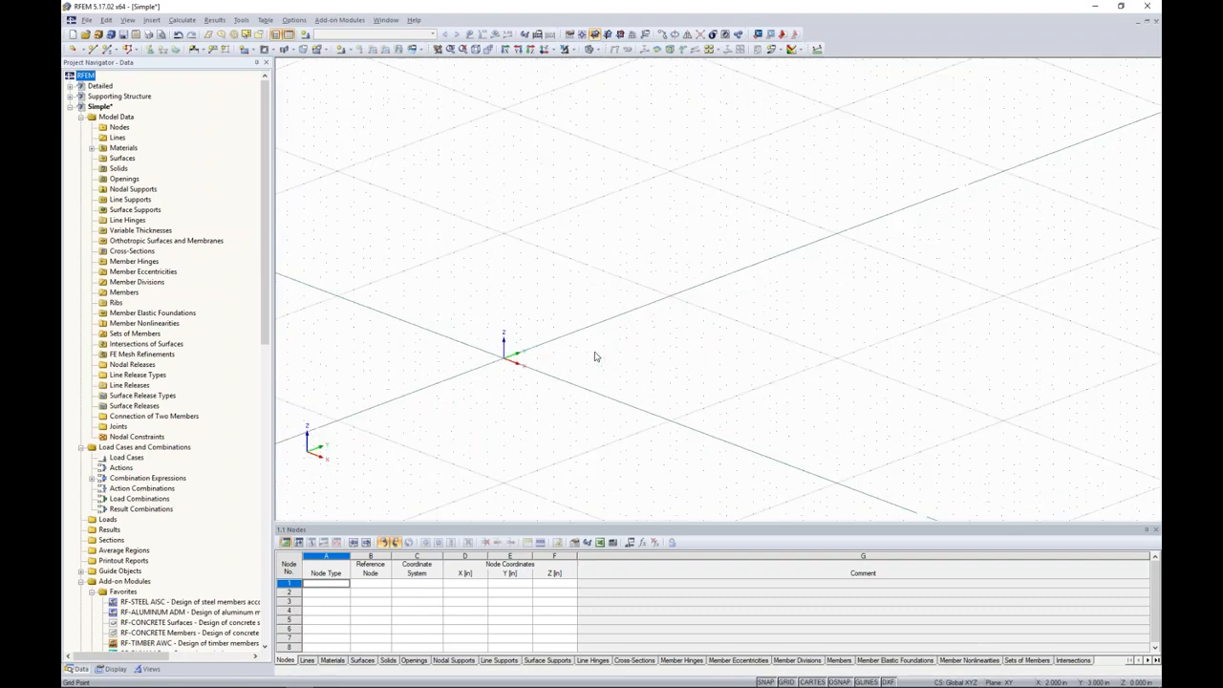
scroll(593, 355, down, 3)
middle_drag(595, 350, 667, 344)
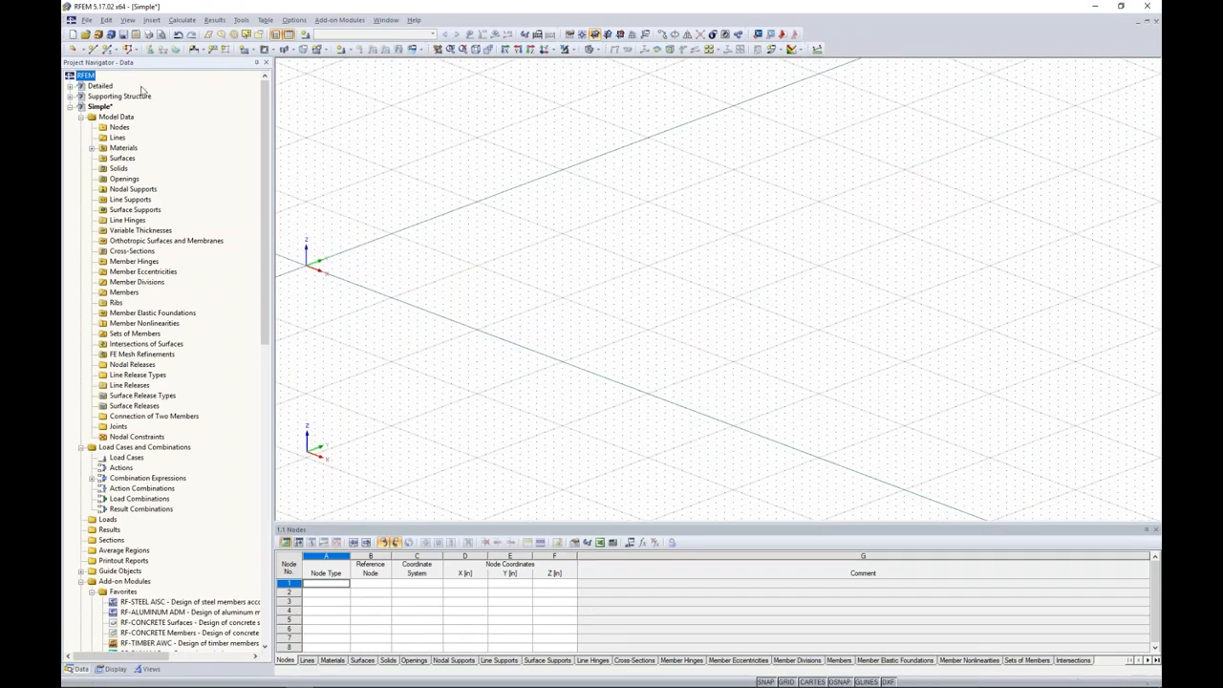
click(72, 50)
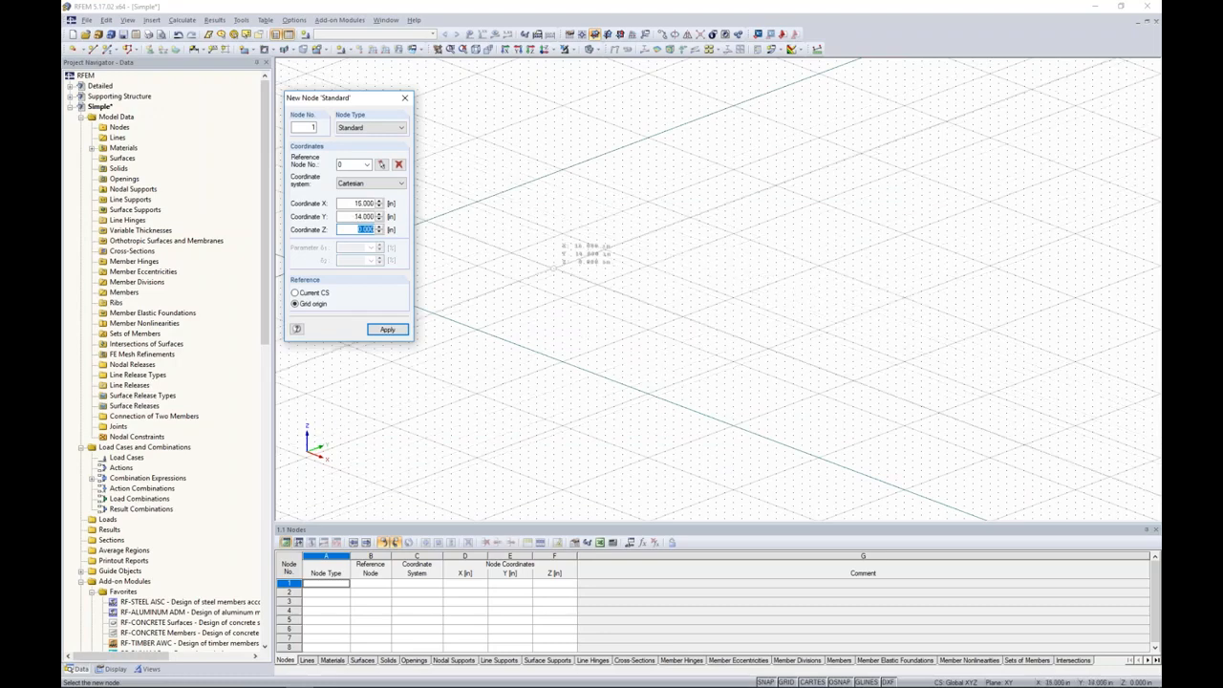
key(shift+Tab)
key(shift+Tab)
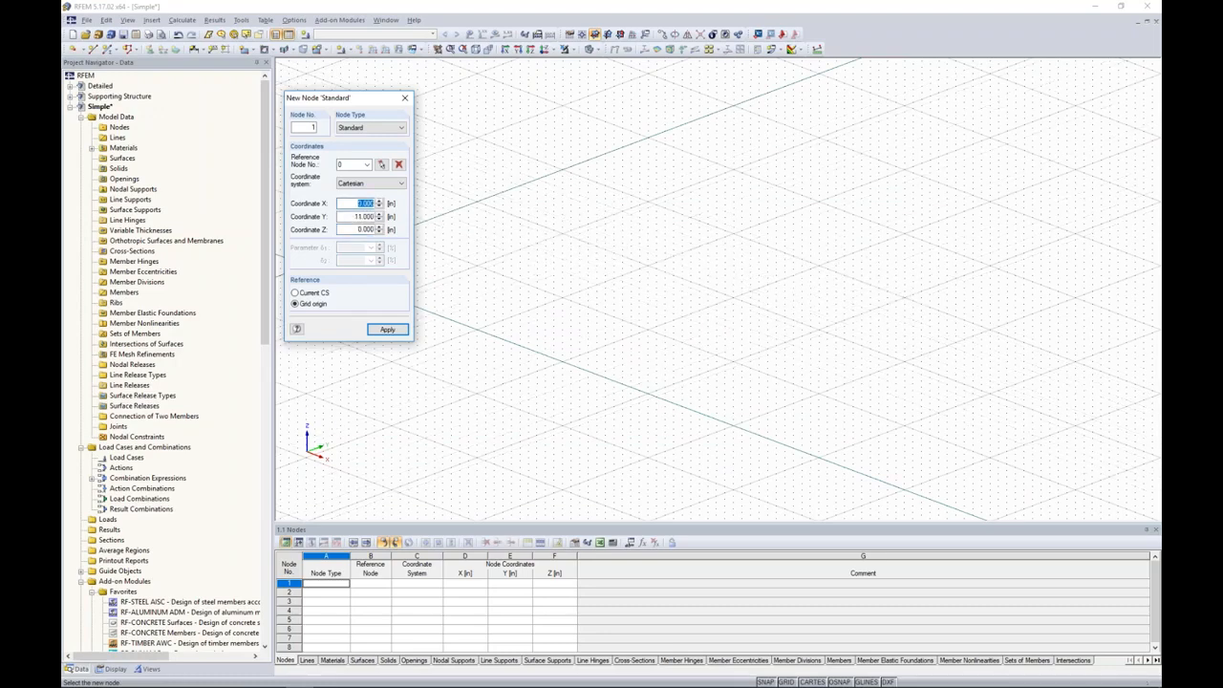
text(42)
key(Tab)
text(54)
key(Tab)
click(387, 329)
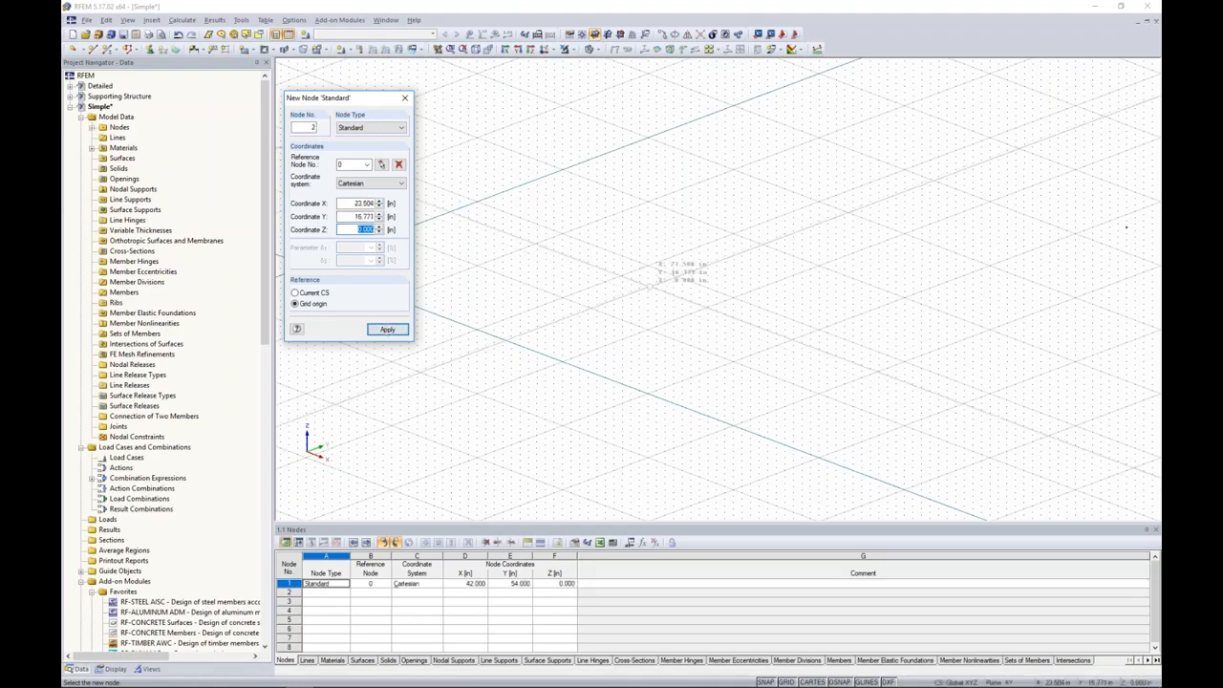
key(Escape)
Create a rectangular surface of 4000 psi concrete, 8 in thick, from the origin to the node at X 42, Y 54 in
scroll(694, 304, down, 2)
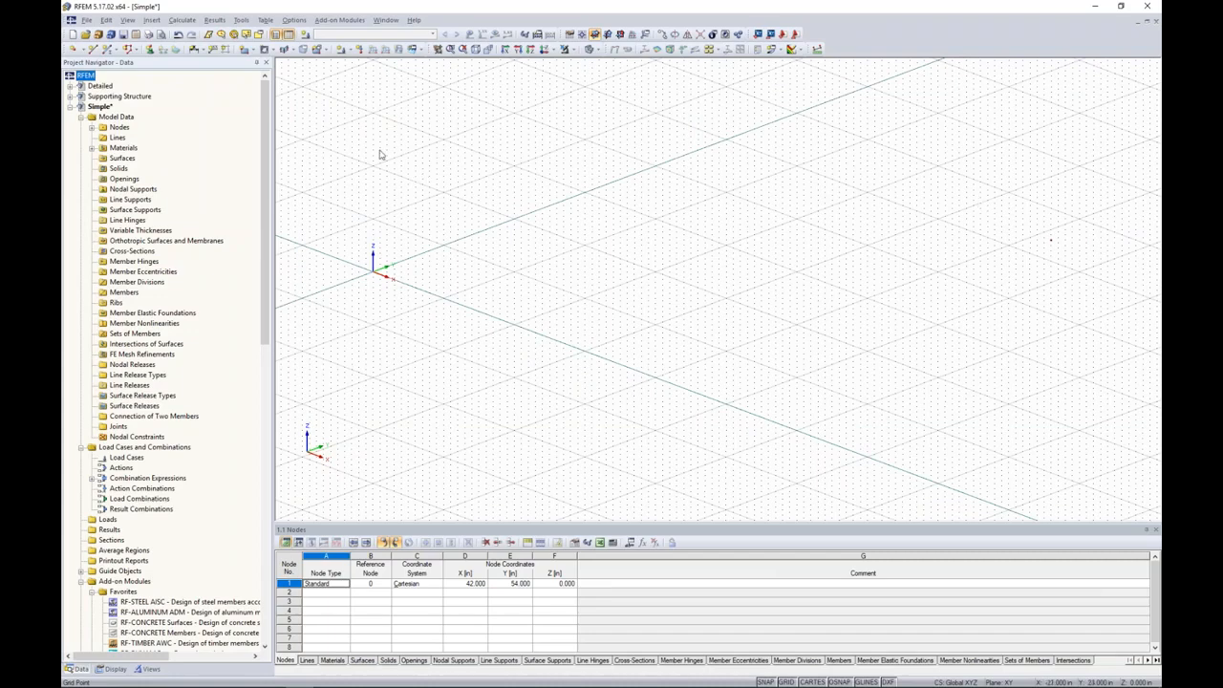
click(254, 50)
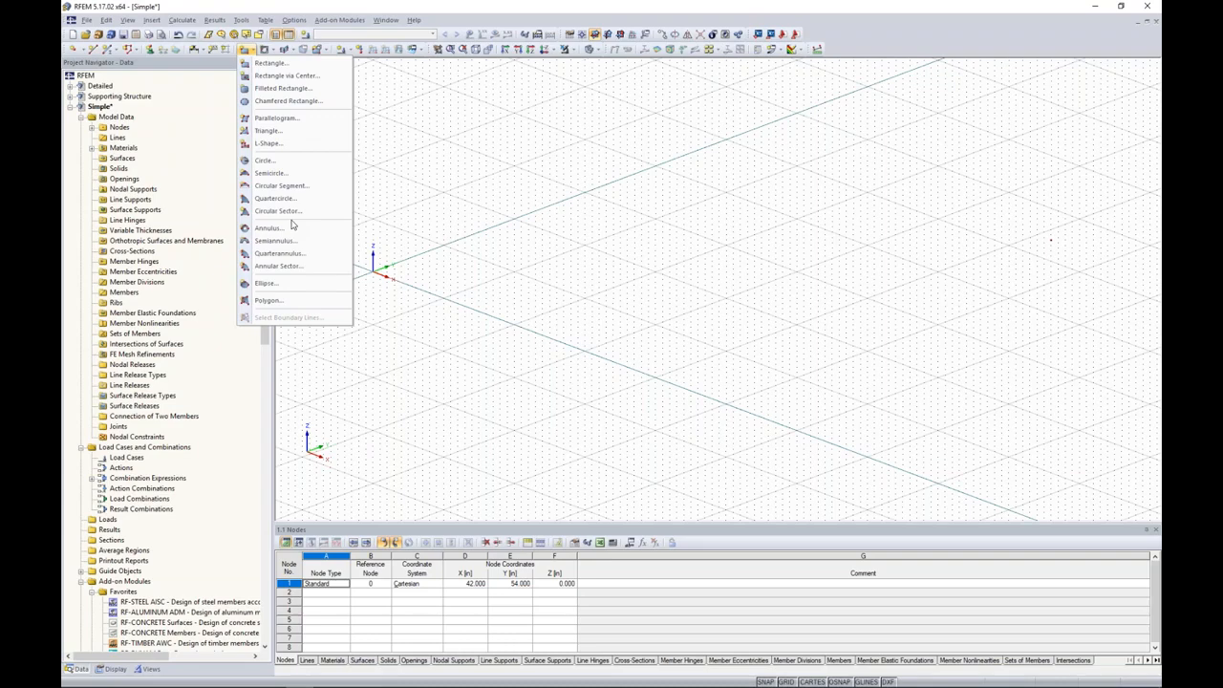
click(287, 65)
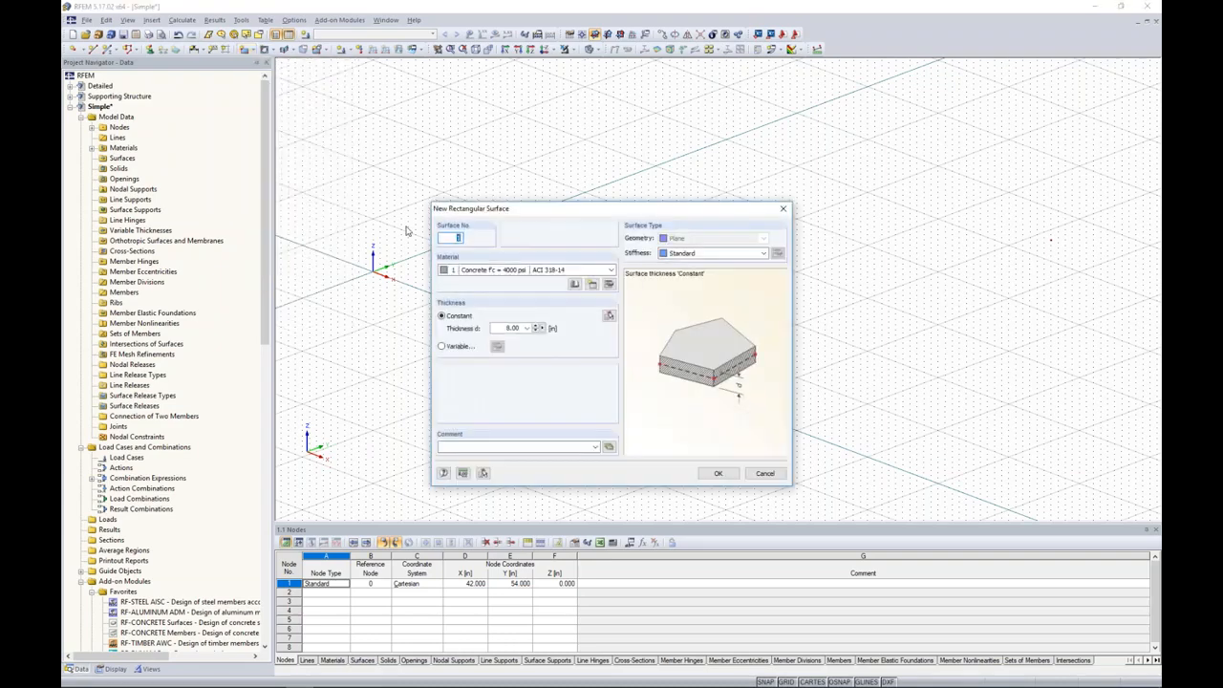
drag(562, 206, 573, 146)
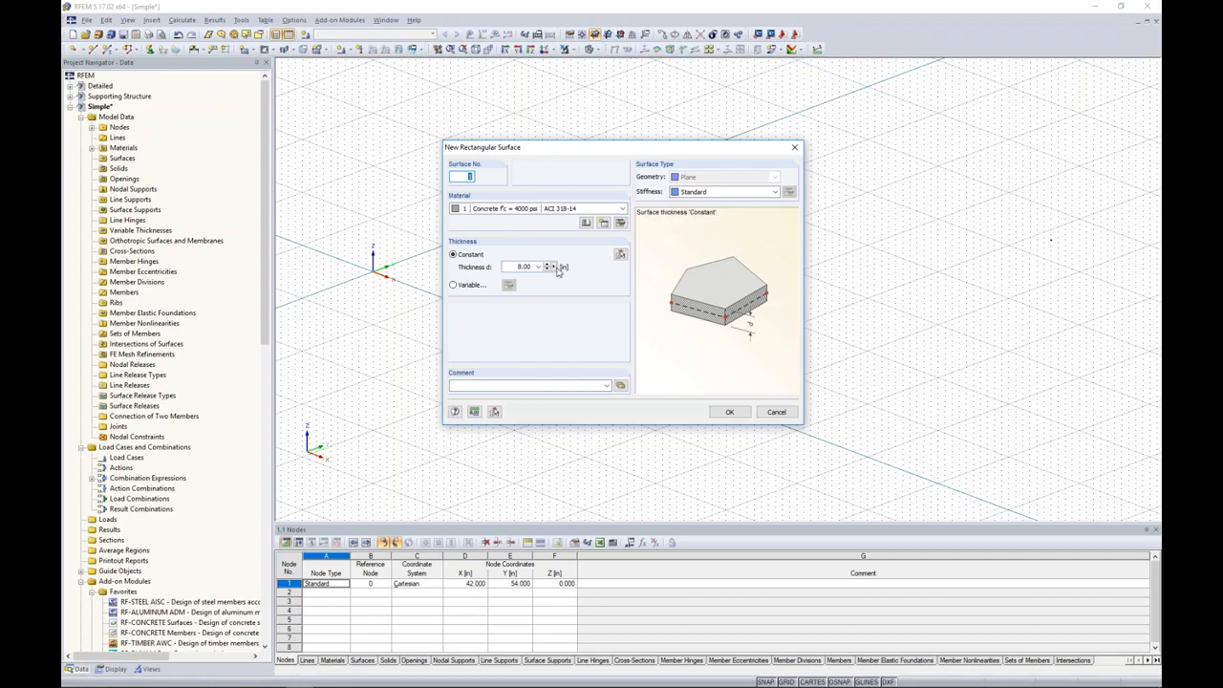
click(729, 412)
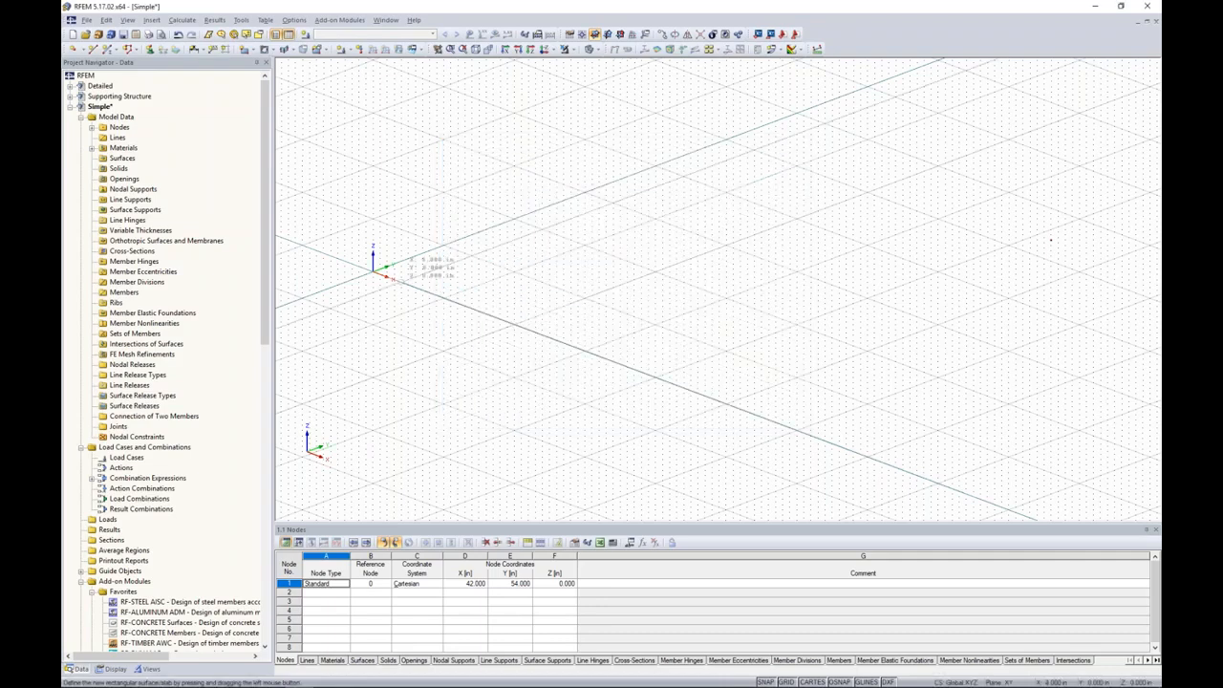
click(564, 342)
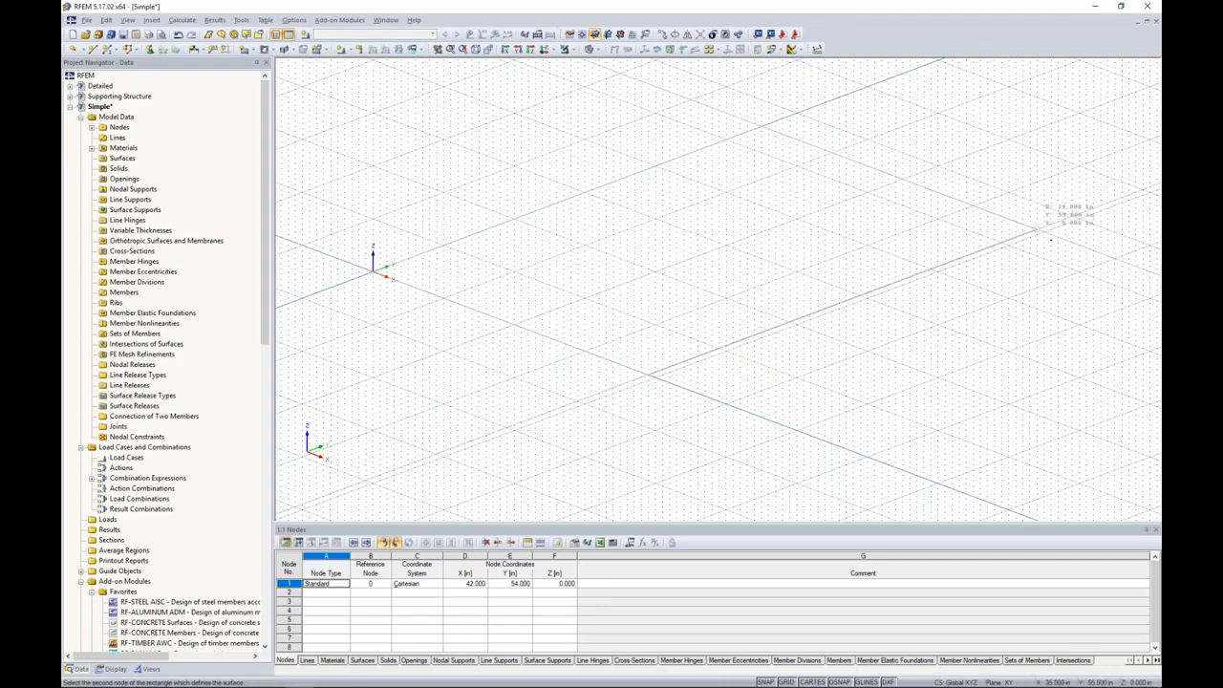
click(1050, 239)
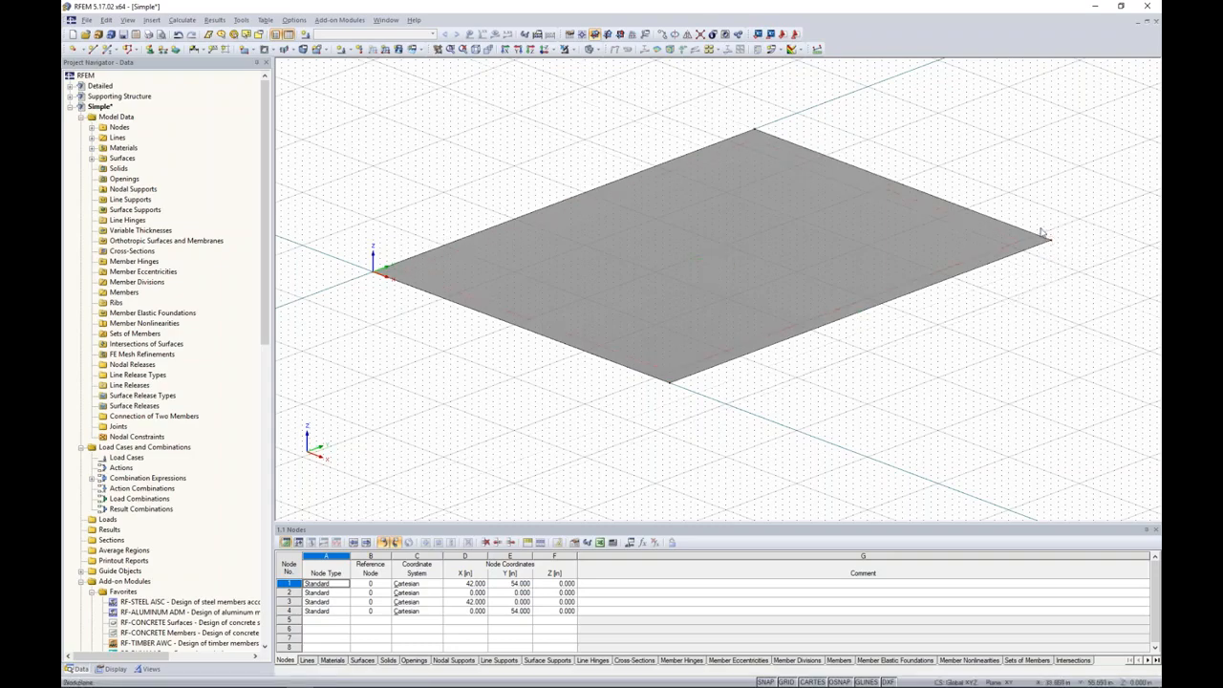
Add a standard node inside the rectangular surface at X 33, Y 10, Z 0 in
ctrl+middle_drag(883, 381, 834, 392)
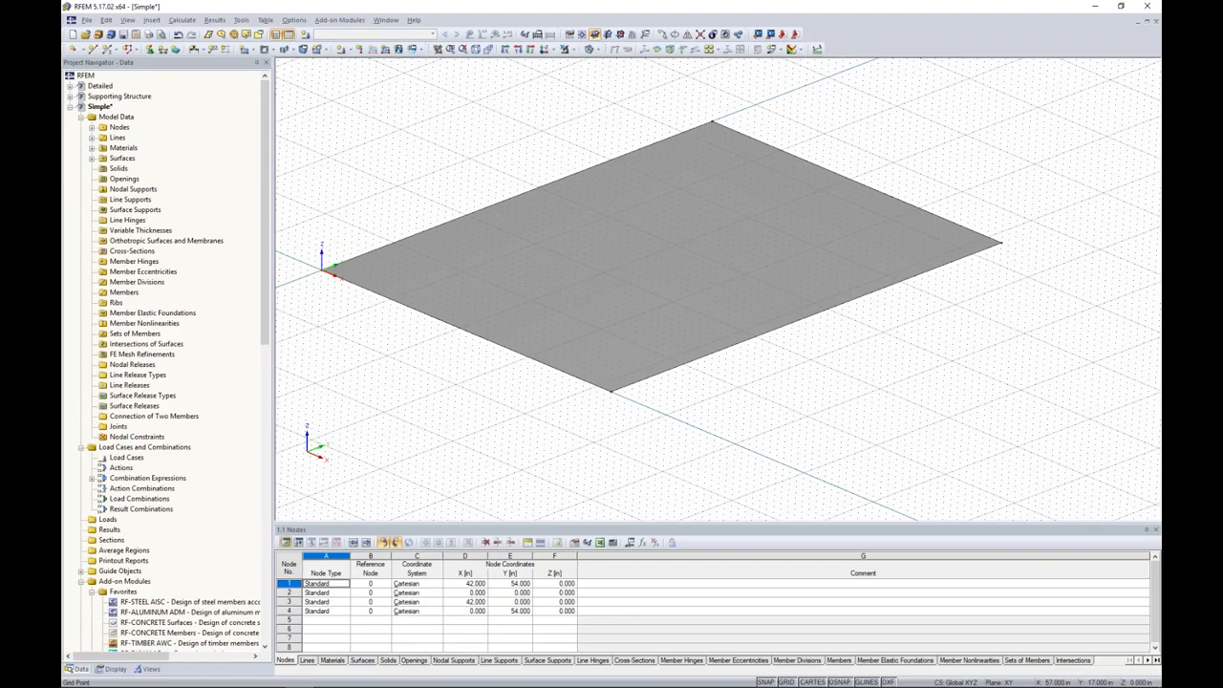
click(75, 51)
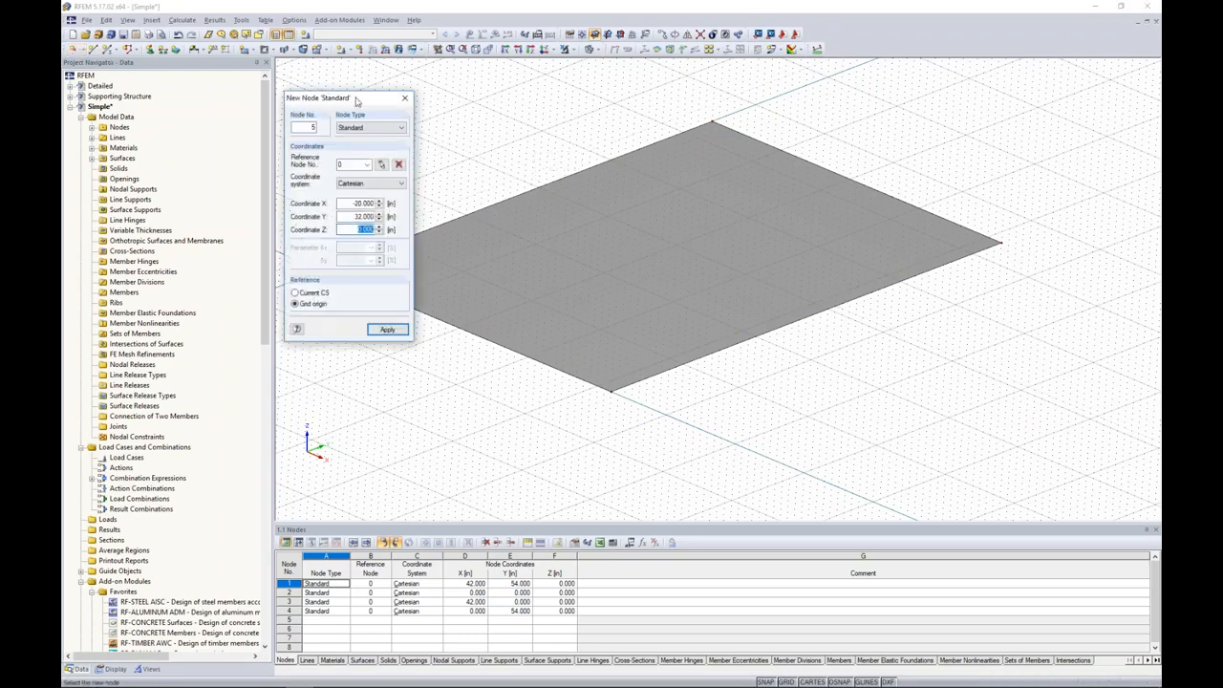
drag(348, 98, 494, 127)
double_click(494, 226)
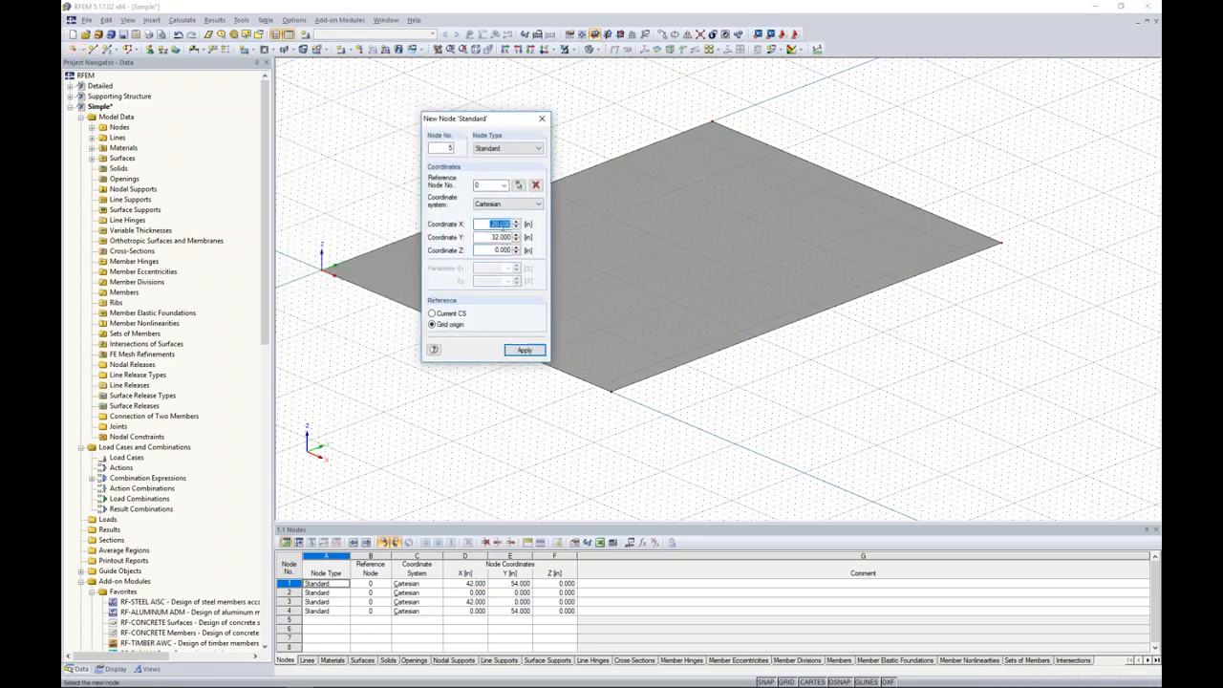
text(33)
key(Tab)
text(10)
key(Tab)
click(524, 349)
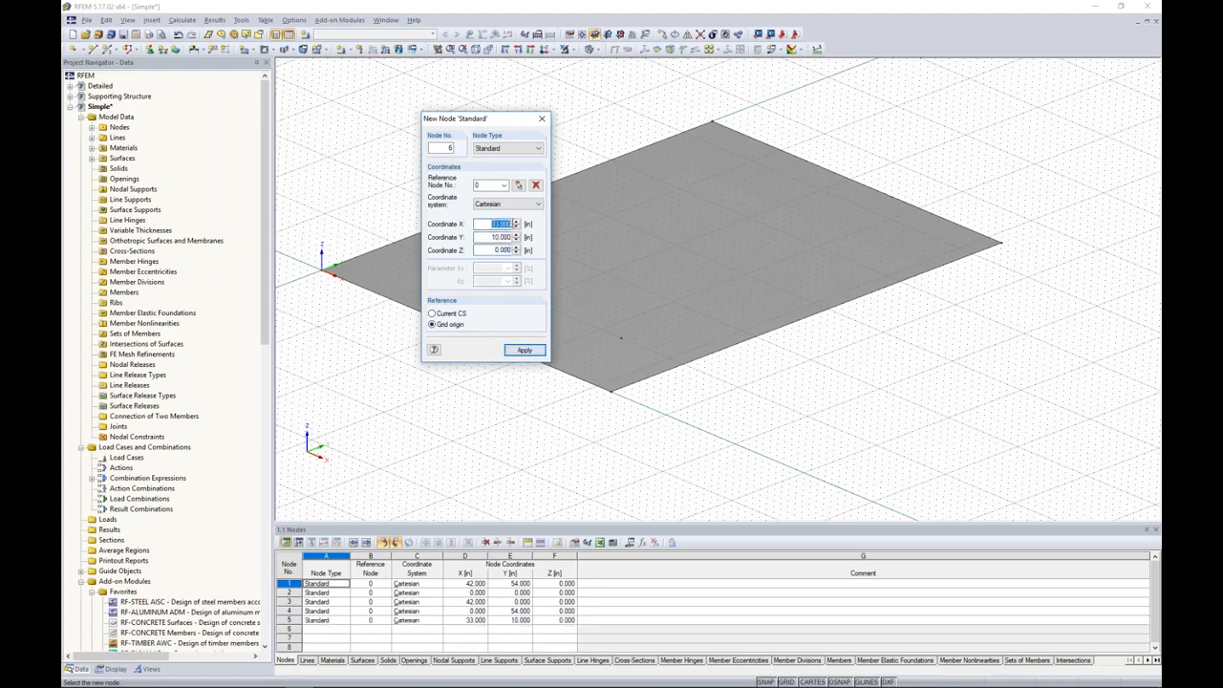
Add a standard node inside the rectangular surface at X 10, Y 10, Z 0 in
text(10)
click(526, 350)
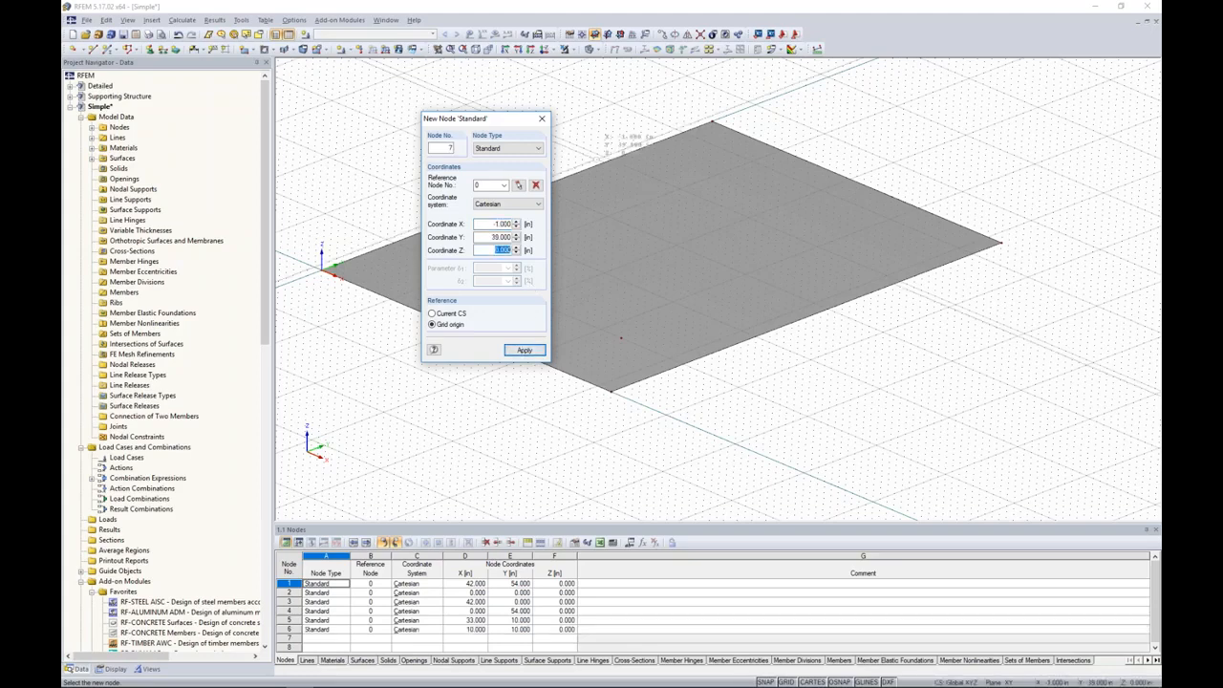
key(Escape)
Display the slab model as a wireframe
middle_drag(603, 213, 661, 215)
click(591, 48)
click(626, 63)
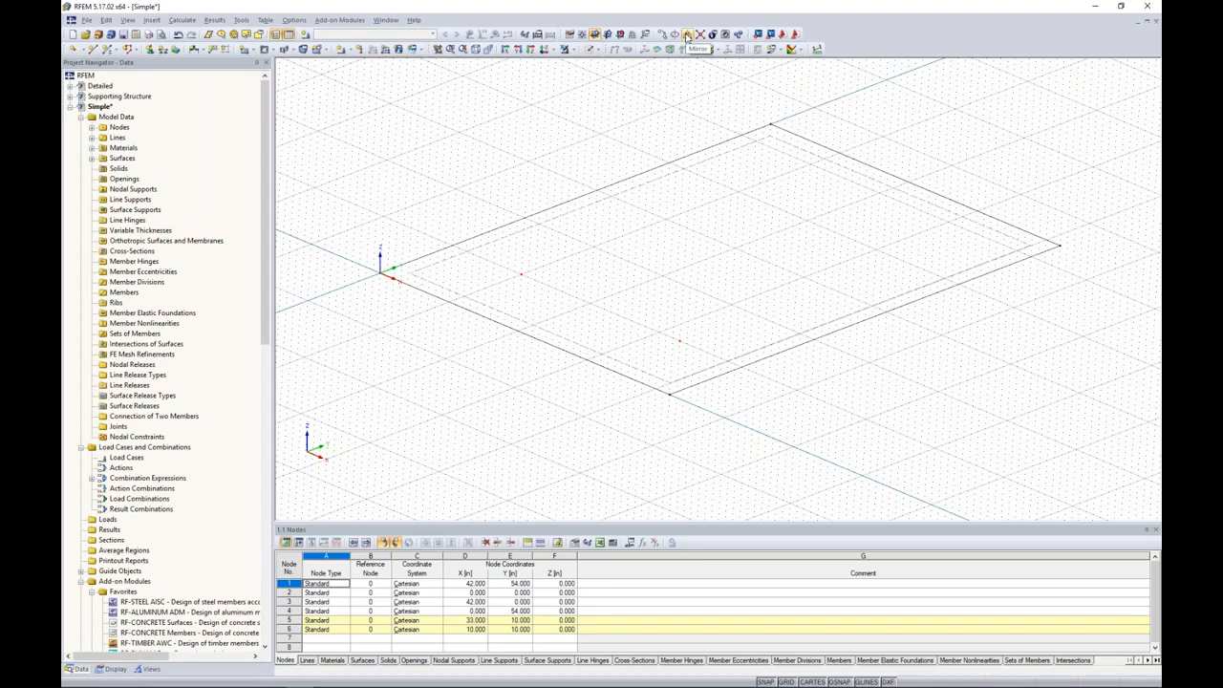
Mirror a copy of the two inner nodes about an X-Z plane through the long edge's midpoint at Y 27 in
click(687, 35)
drag(672, 211, 936, 171)
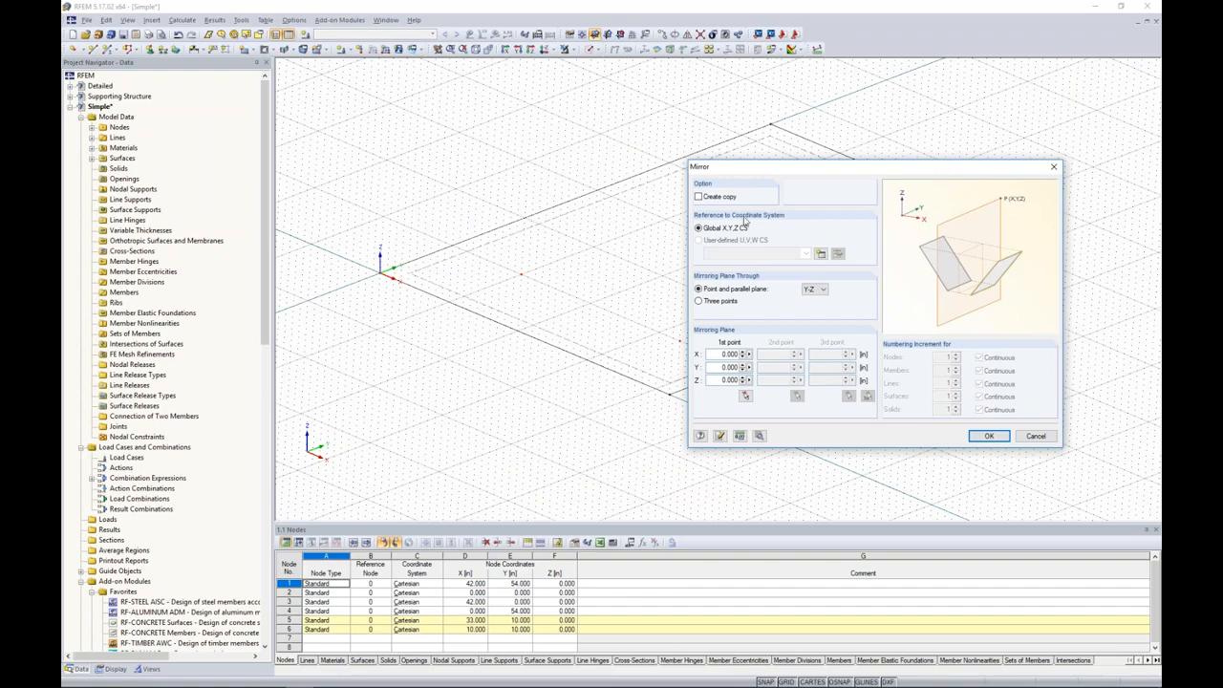
click(700, 198)
click(822, 291)
click(812, 313)
click(747, 396)
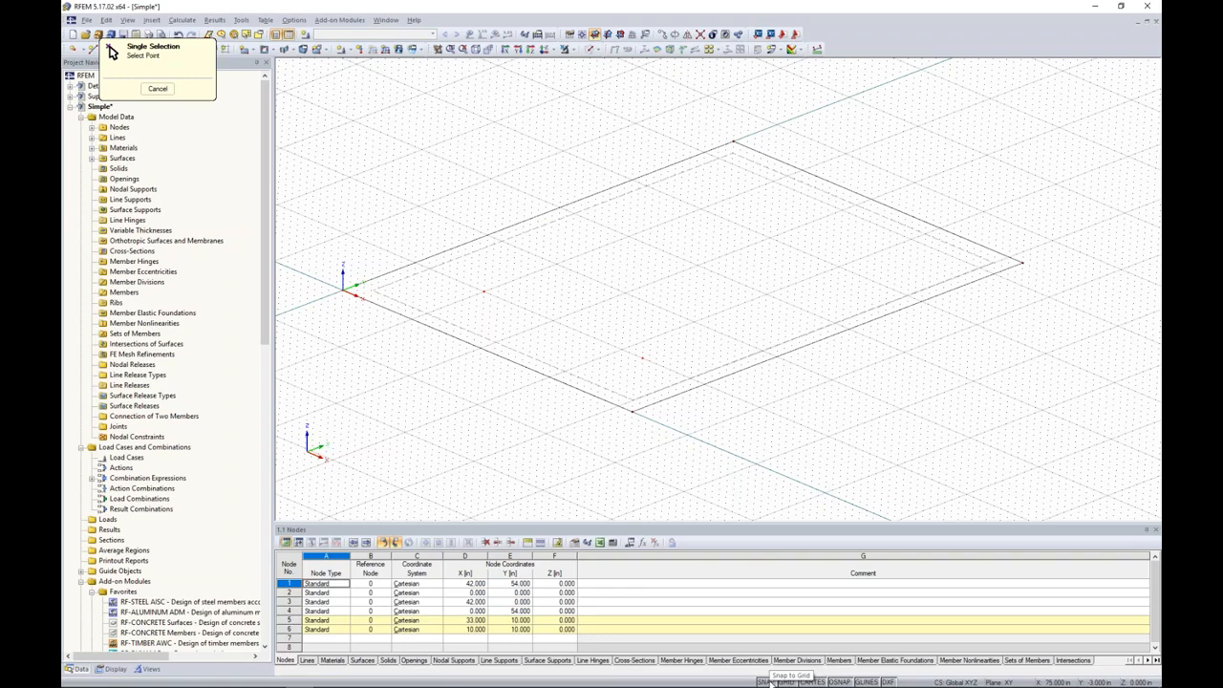
click(537, 214)
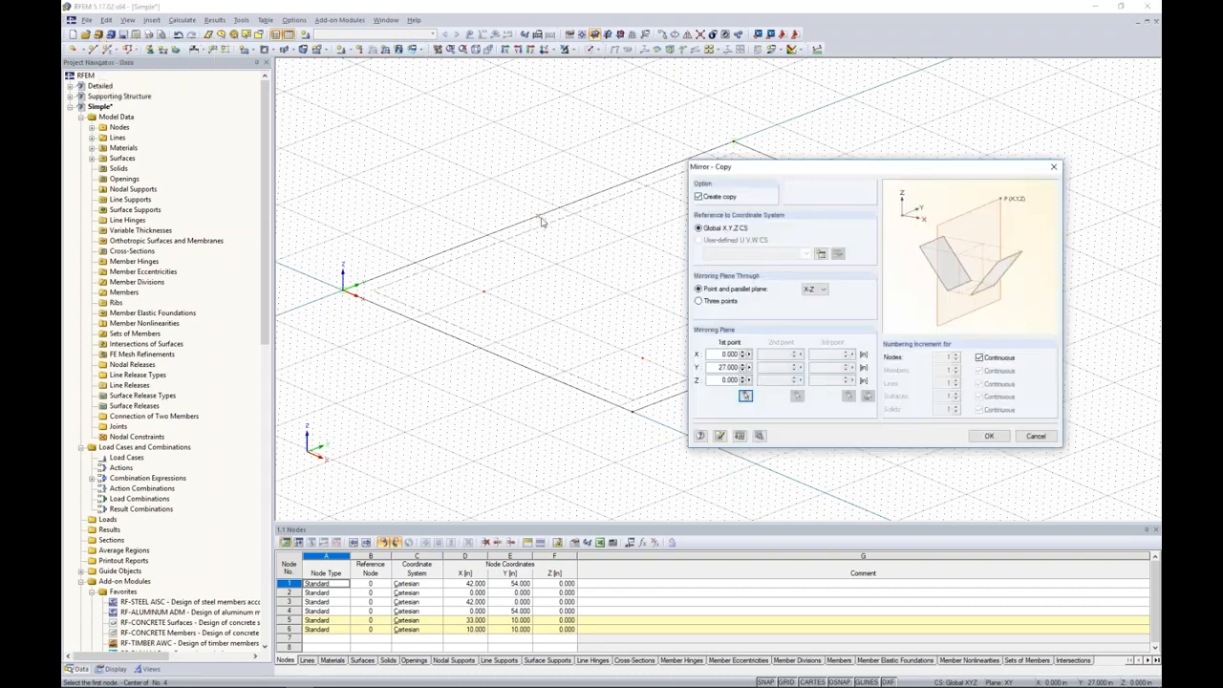
click(989, 436)
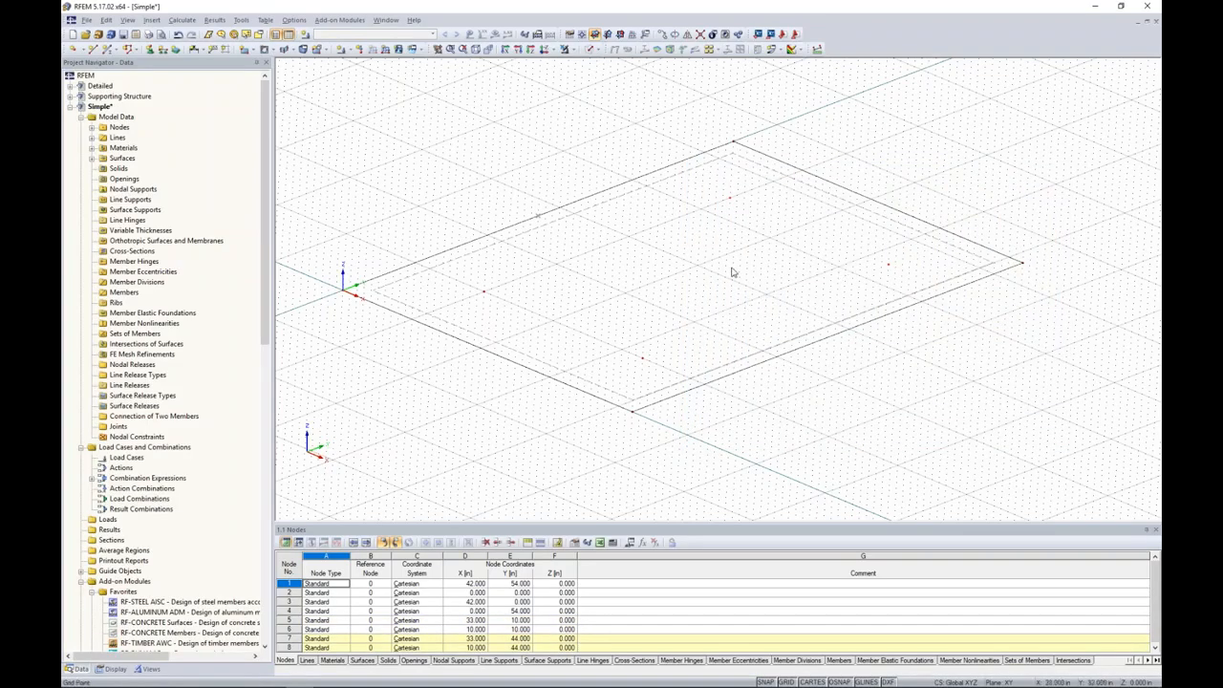
click(700, 272)
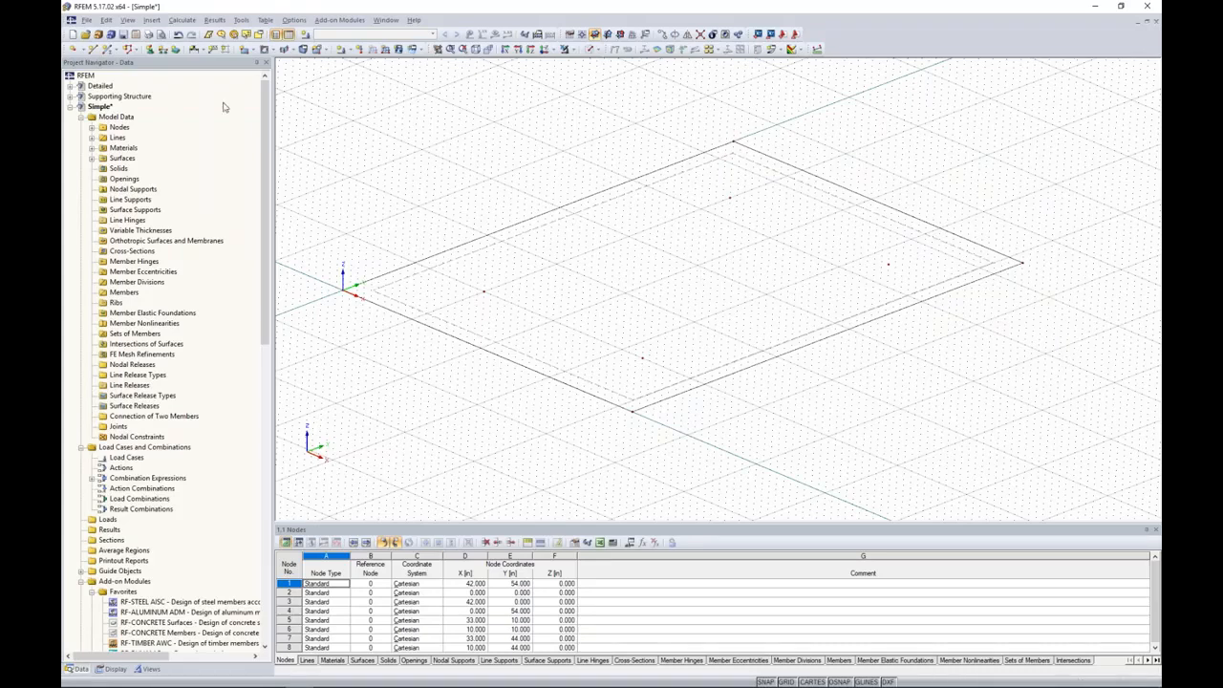
Define a new nodal support type with the fixed translations in X, Y and Z and the fixed rotation about Z released
click(150, 49)
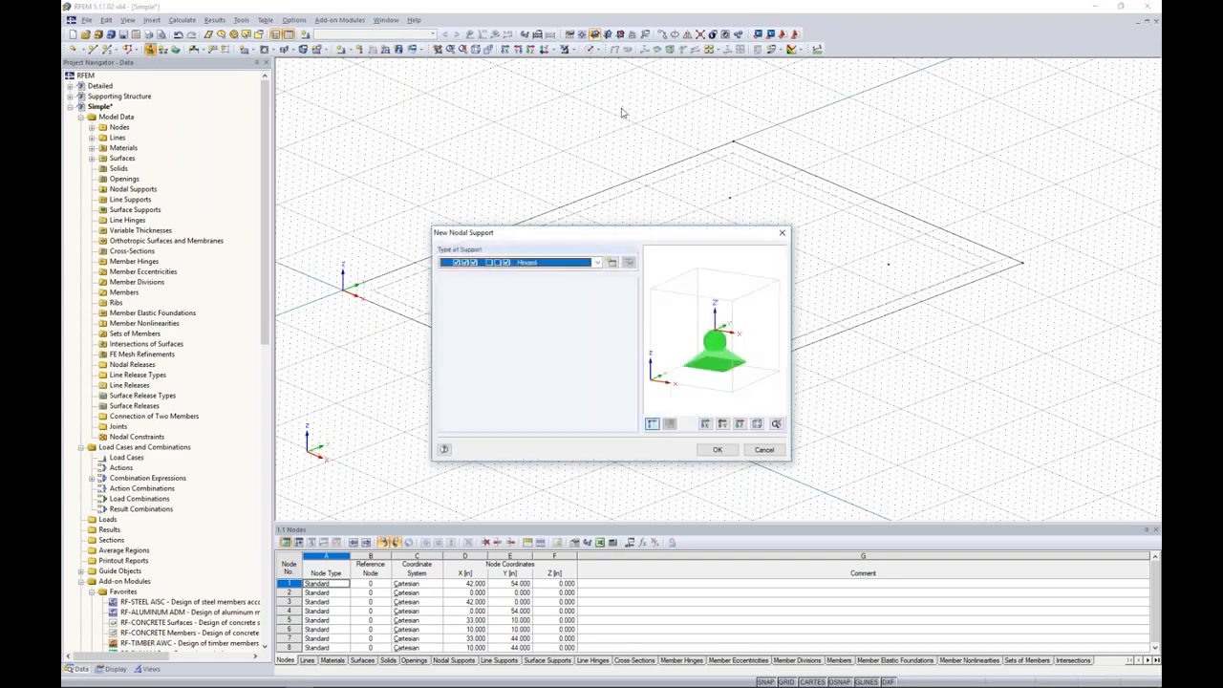
drag(635, 233, 670, 206)
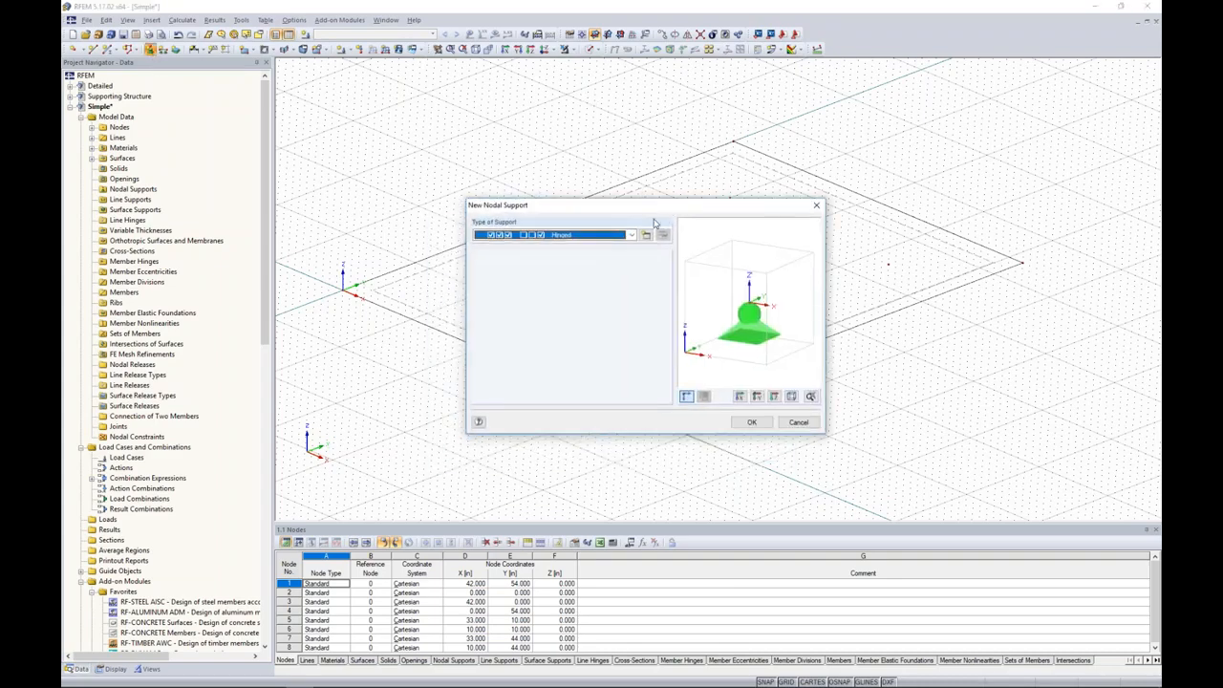
click(646, 236)
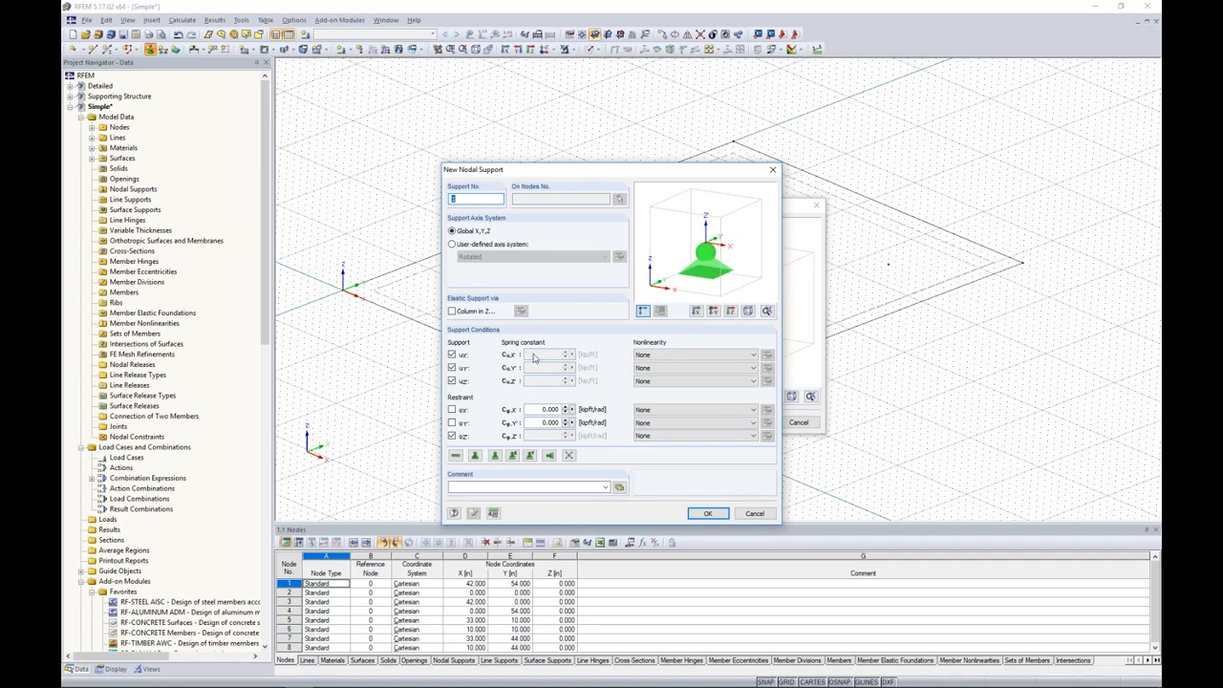
click(452, 436)
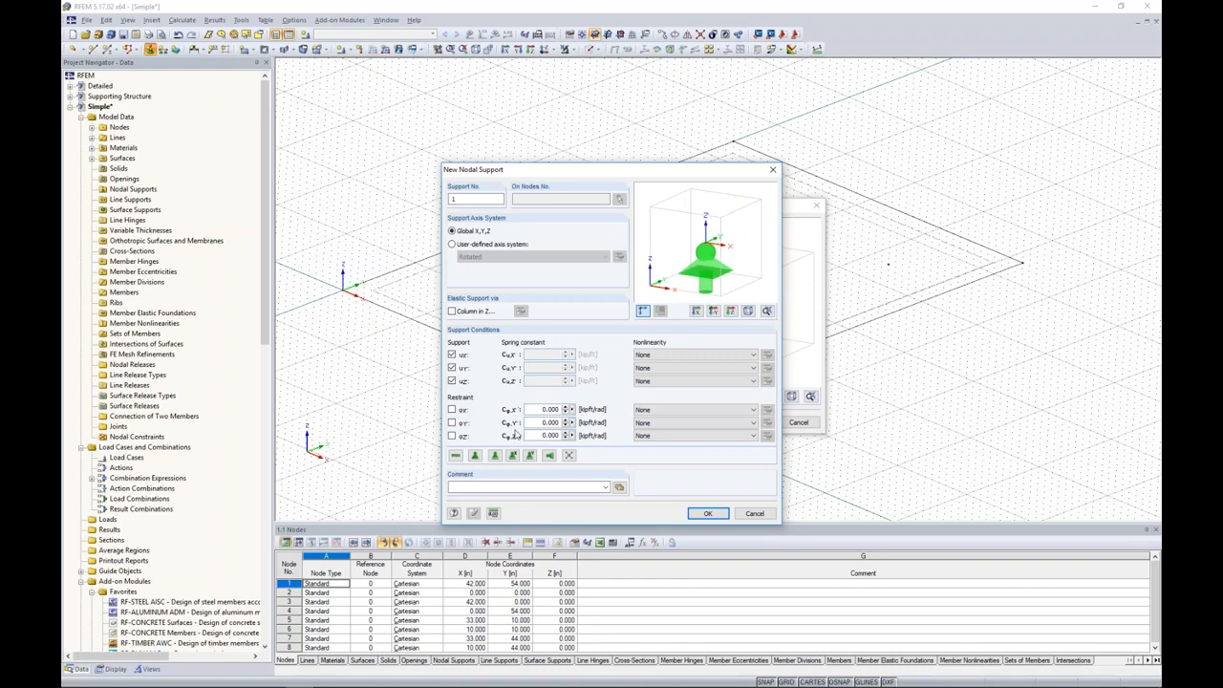
click(453, 355)
click(452, 355)
click(452, 368)
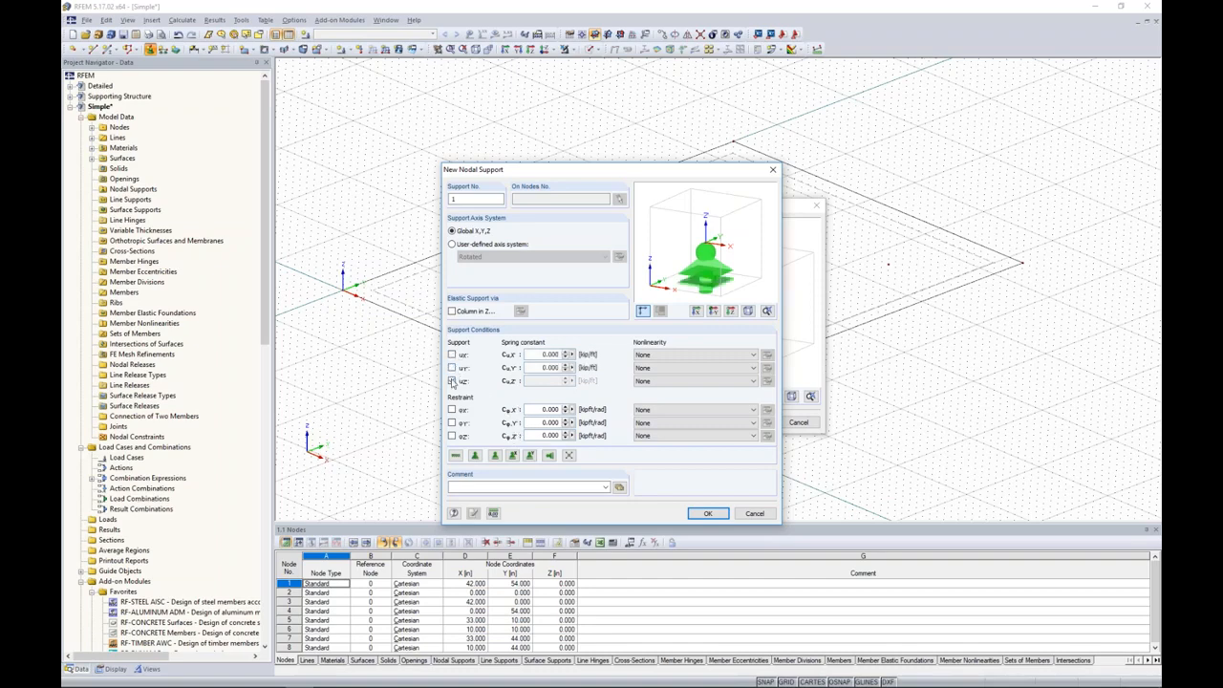
click(452, 380)
Set the support's translational spring constants to 23.570 kip/ft in X and Y and 137.04 kip/ft in Z
drag(536, 355, 570, 356)
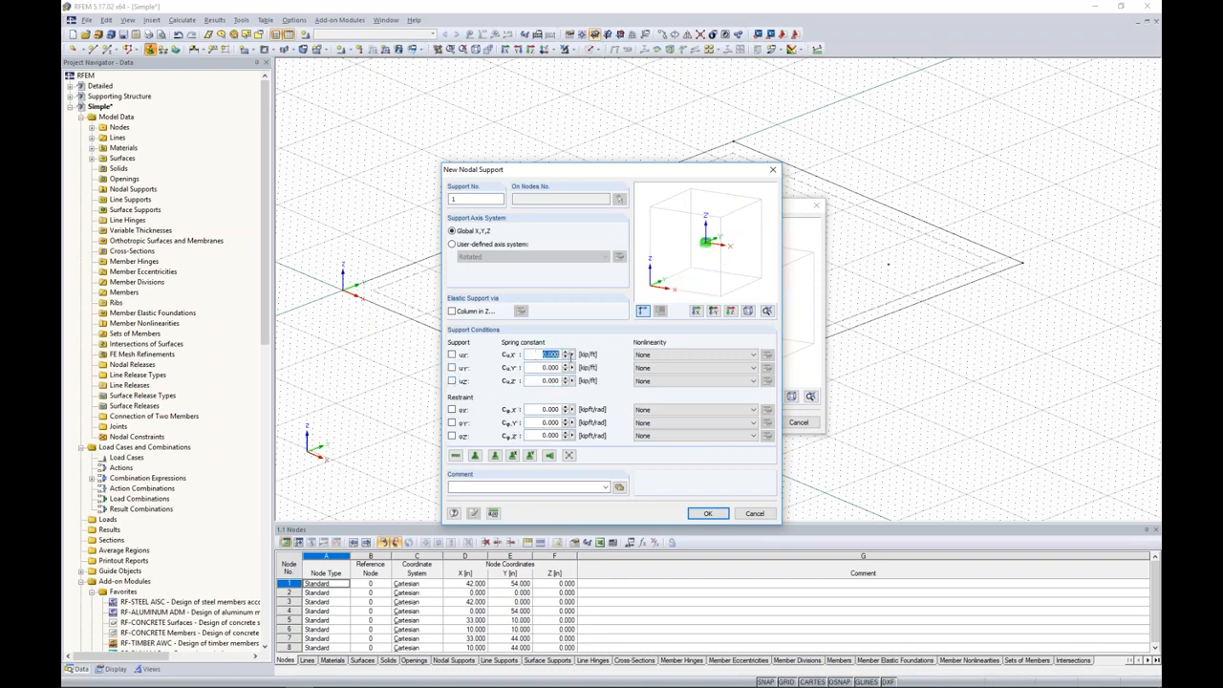
text(23.570)
key(Tab)
text(23.570)
key(Tab)
text(137.04)
click(707, 513)
click(751, 422)
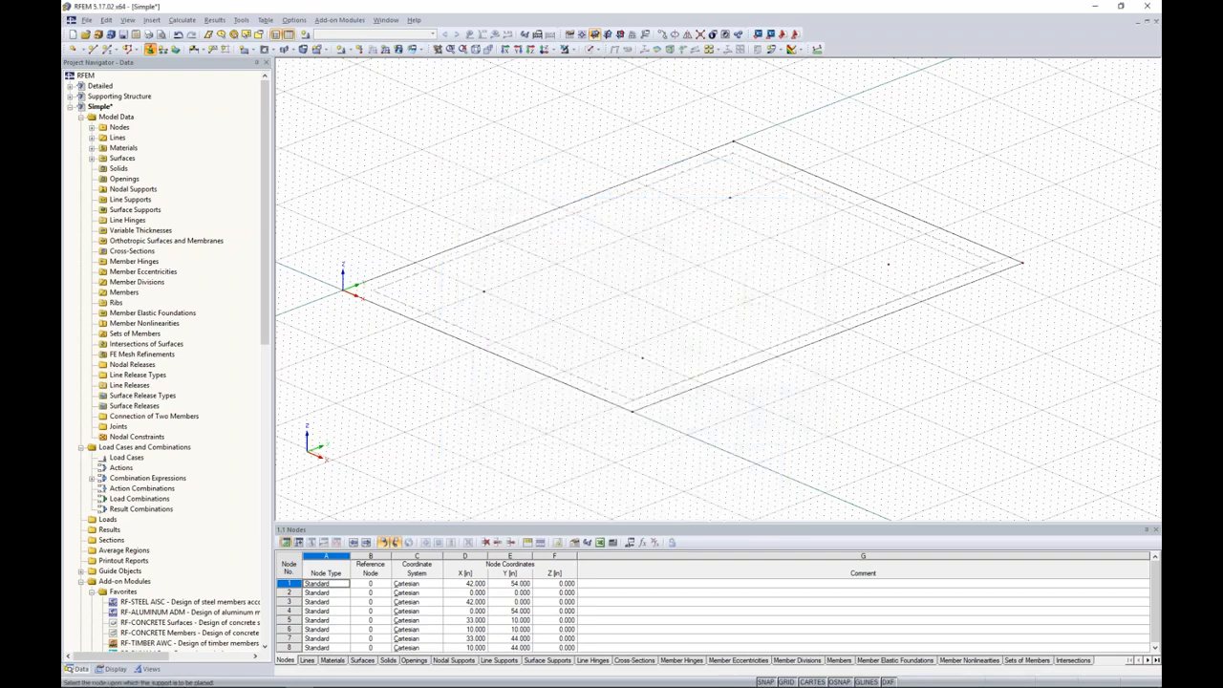
Assign the spring support to the four nodes inside the slab
click(483, 292)
click(651, 370)
click(733, 193)
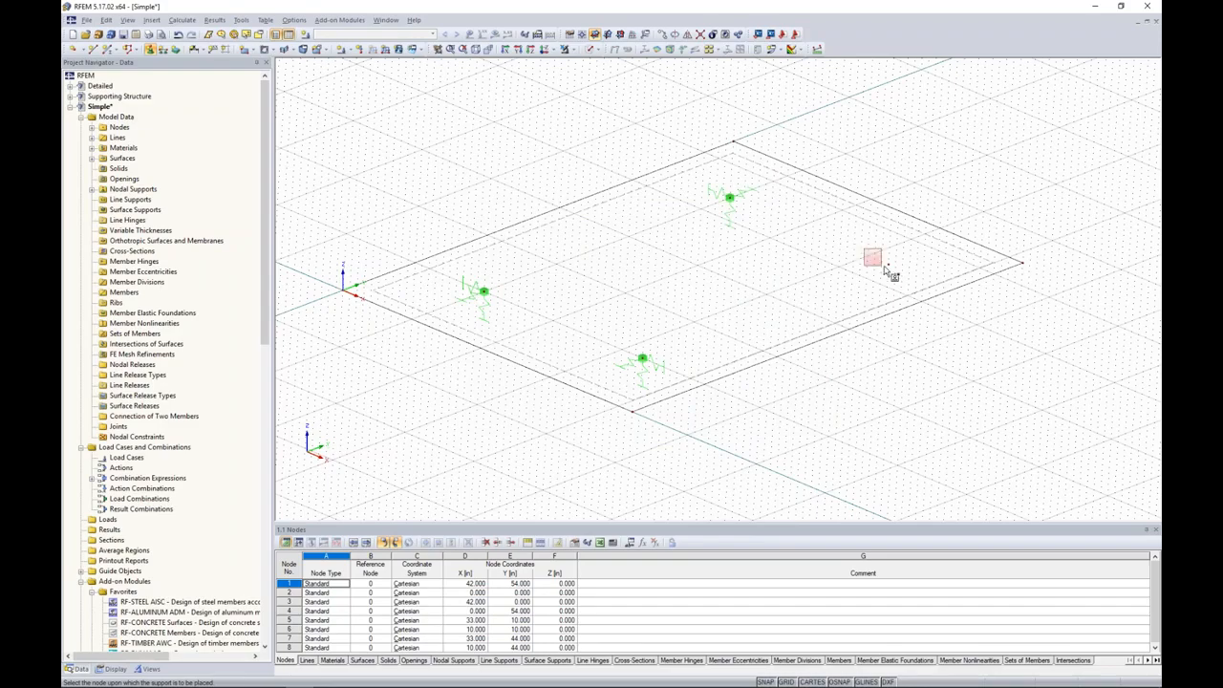
click(896, 270)
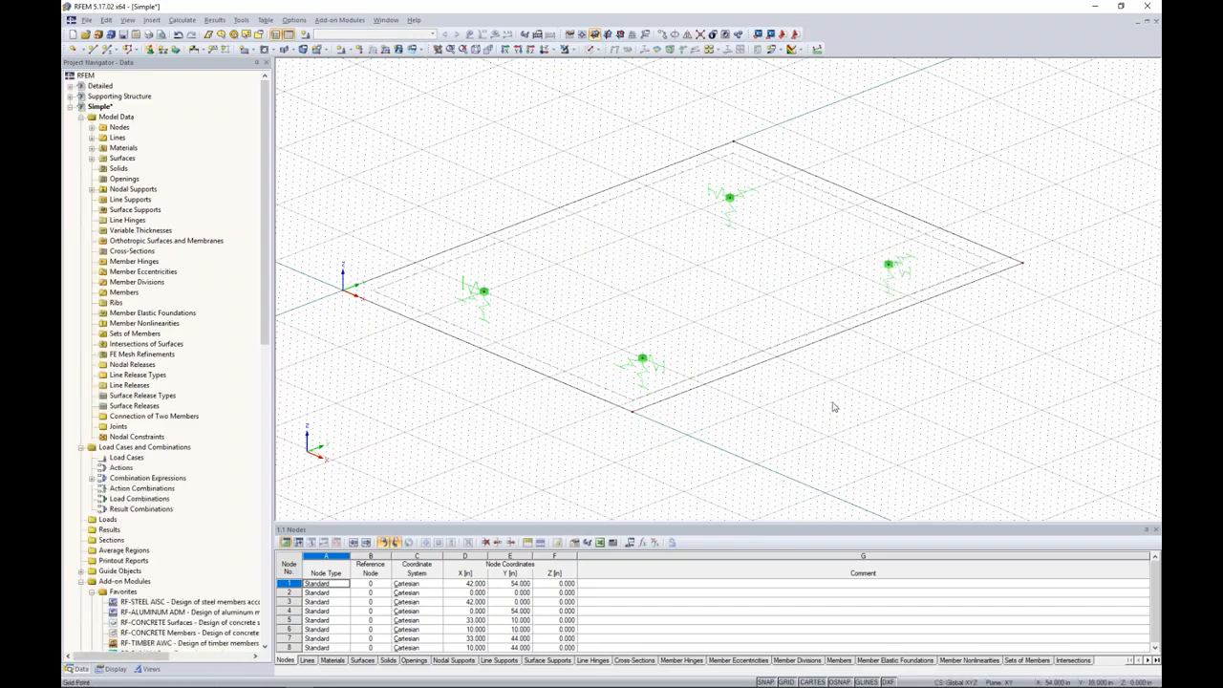
Display the slab surface with transparent shading instead of the wireframe
ctrl+middle_drag(834, 404, 788, 415)
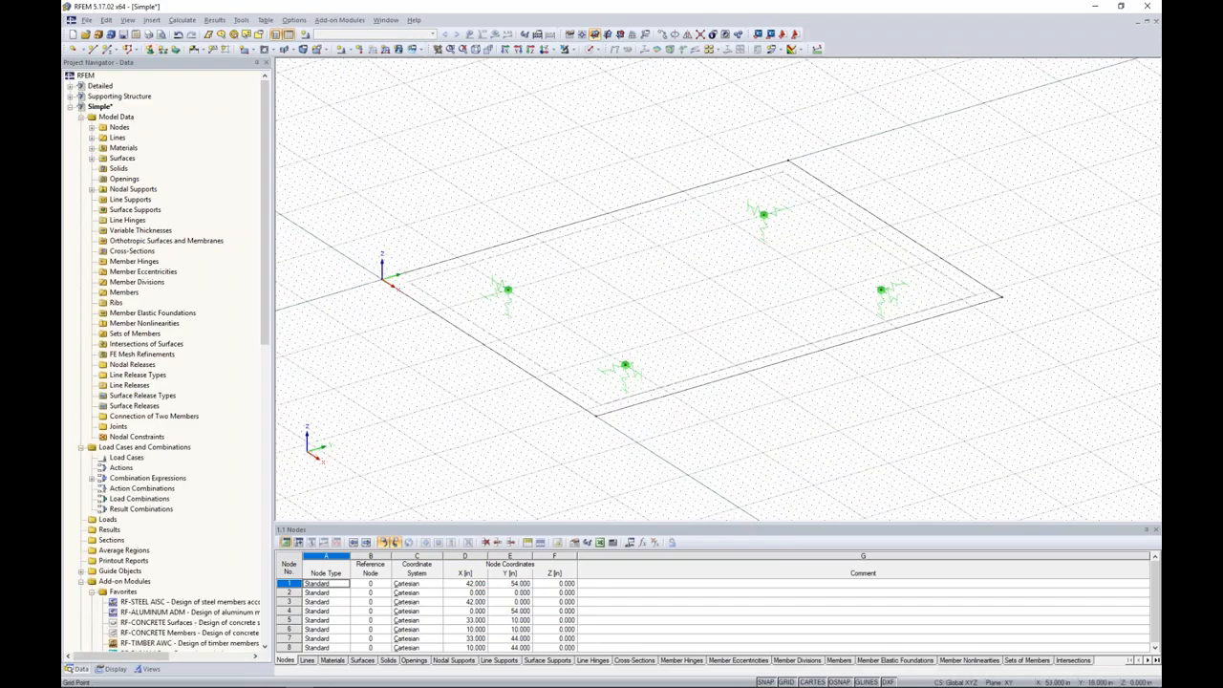
click(593, 50)
click(631, 82)
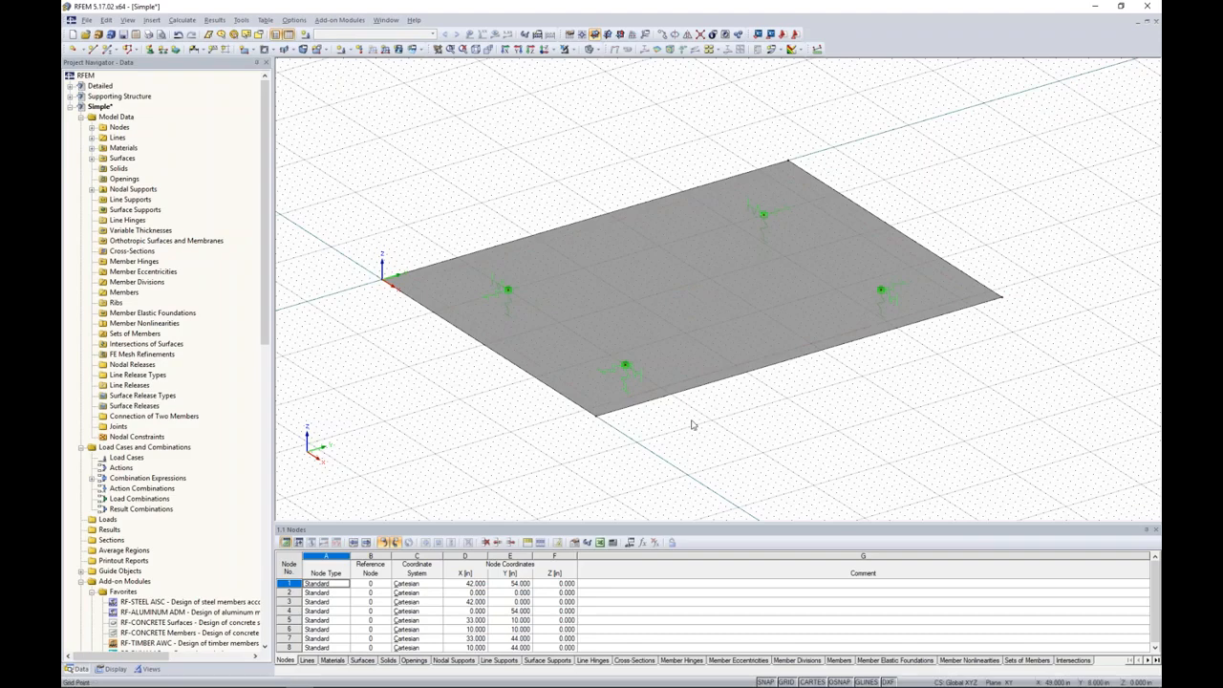
scroll(672, 418, up, 1)
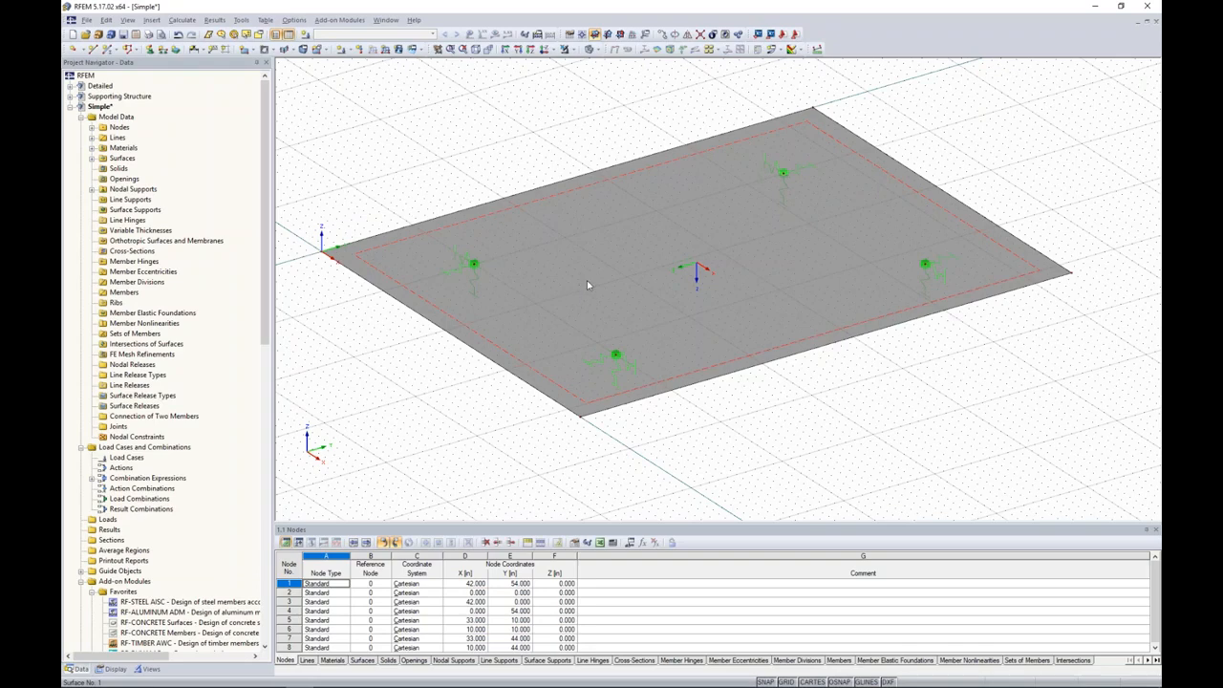
click(617, 266)
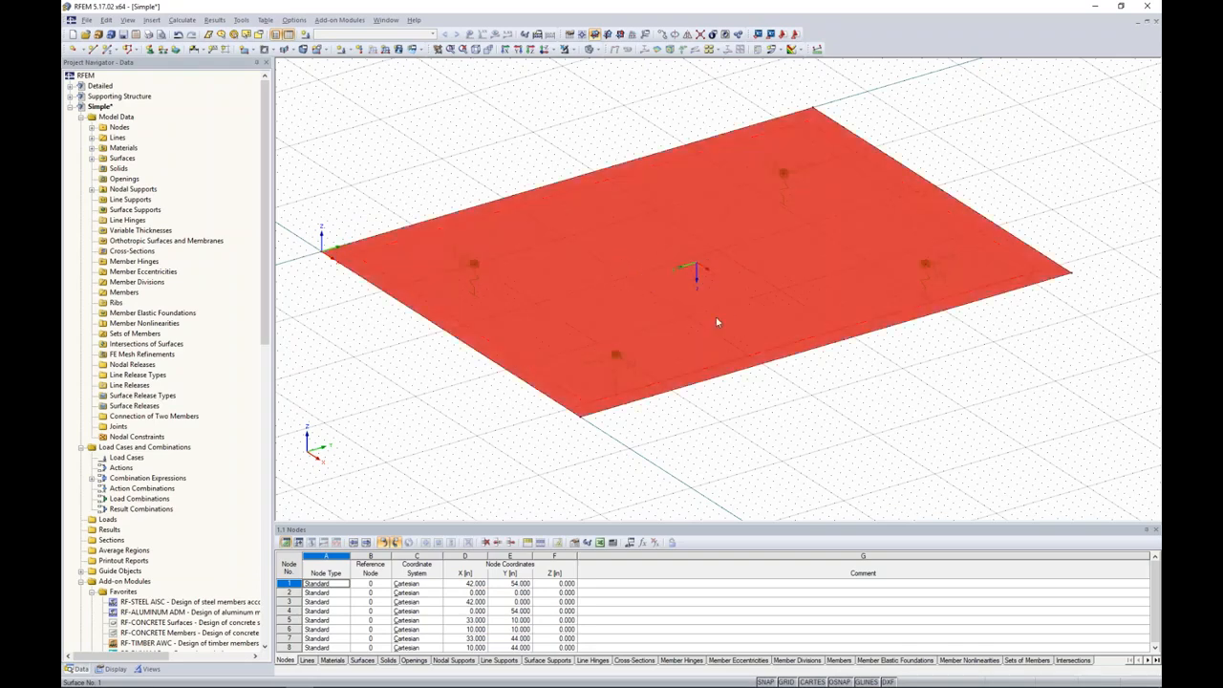
click(759, 427)
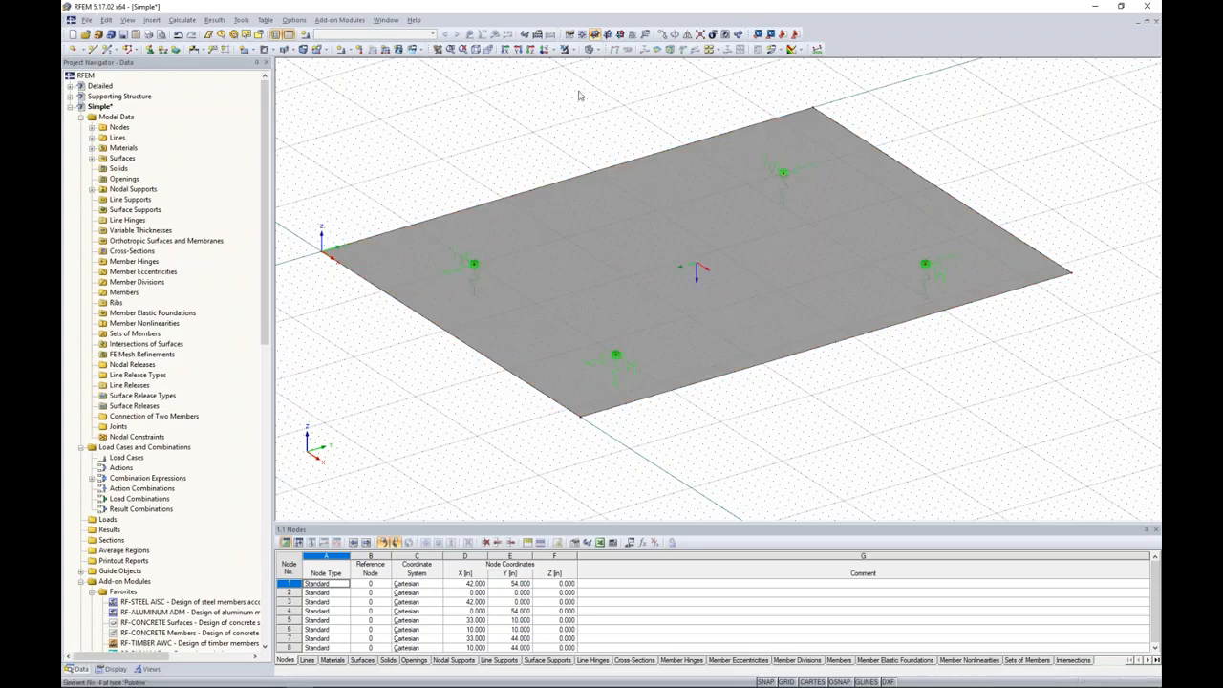
Create a circular opening in the slab centred on the support node at X 10, Y 10 in
click(271, 49)
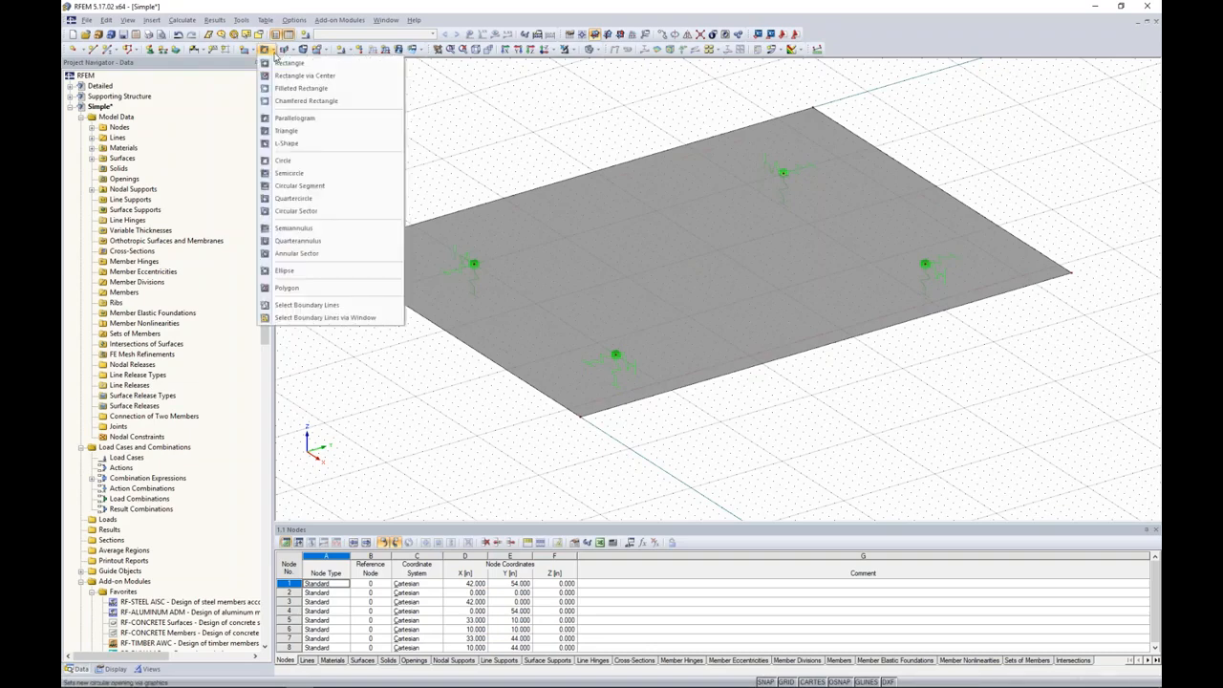
click(289, 163)
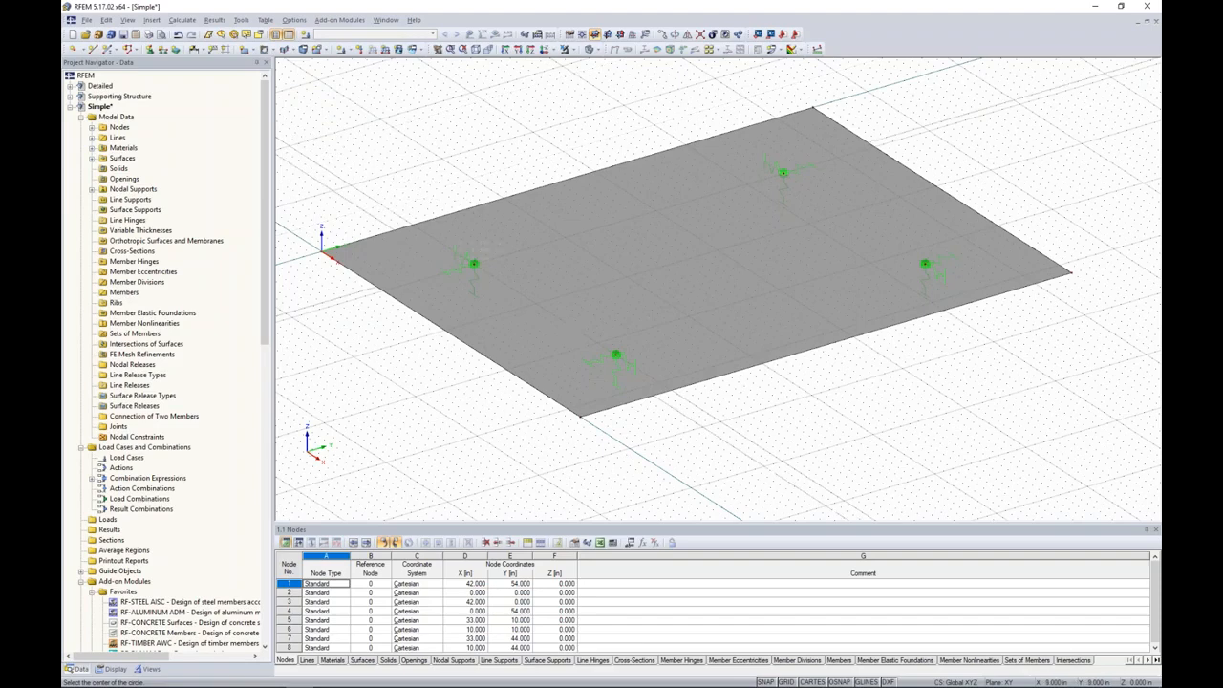
scroll(283, 159, up, 5)
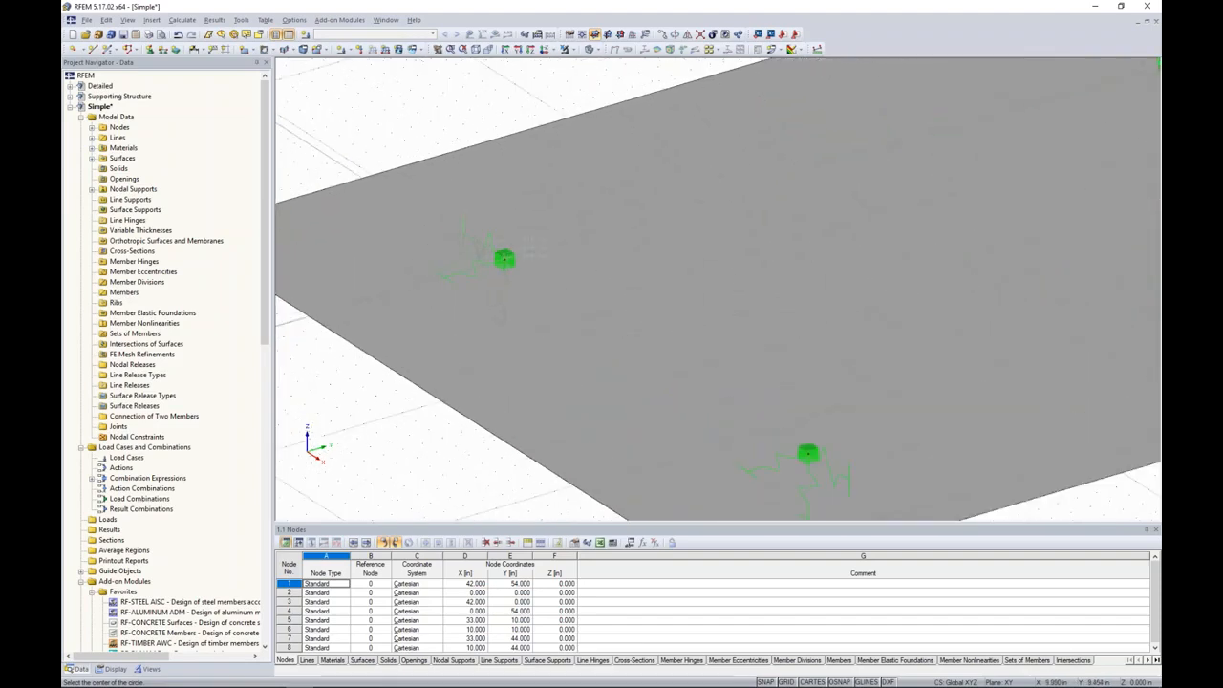
click(504, 259)
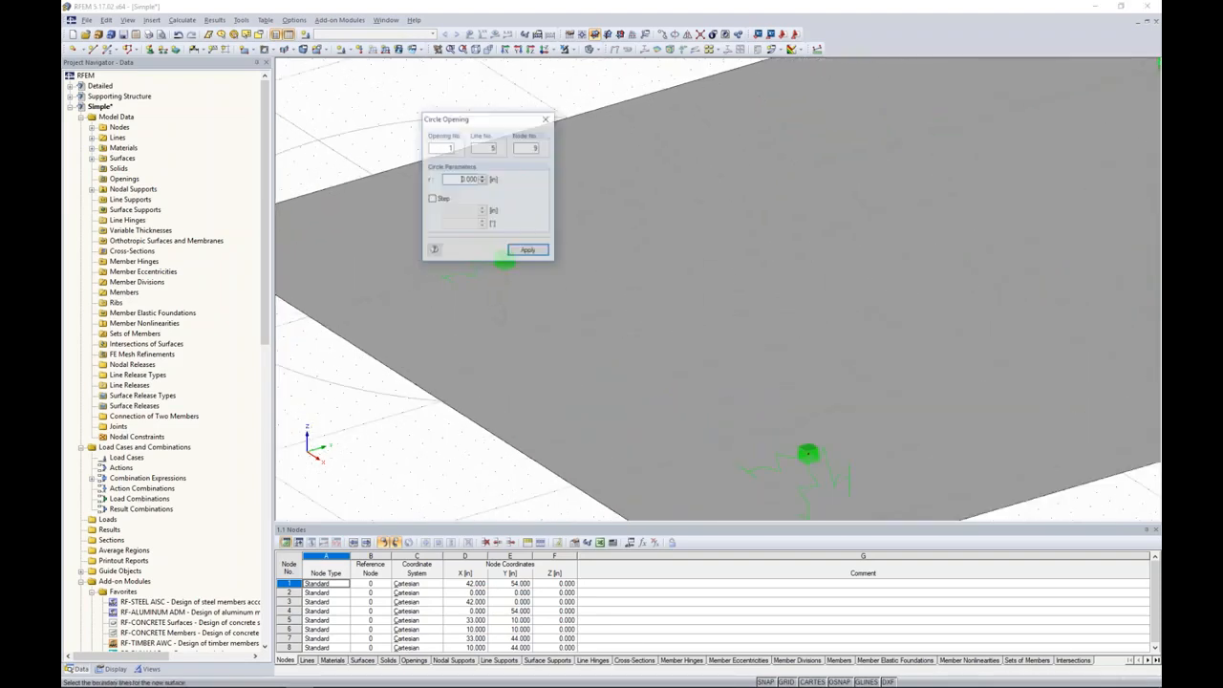
drag(498, 124, 358, 121)
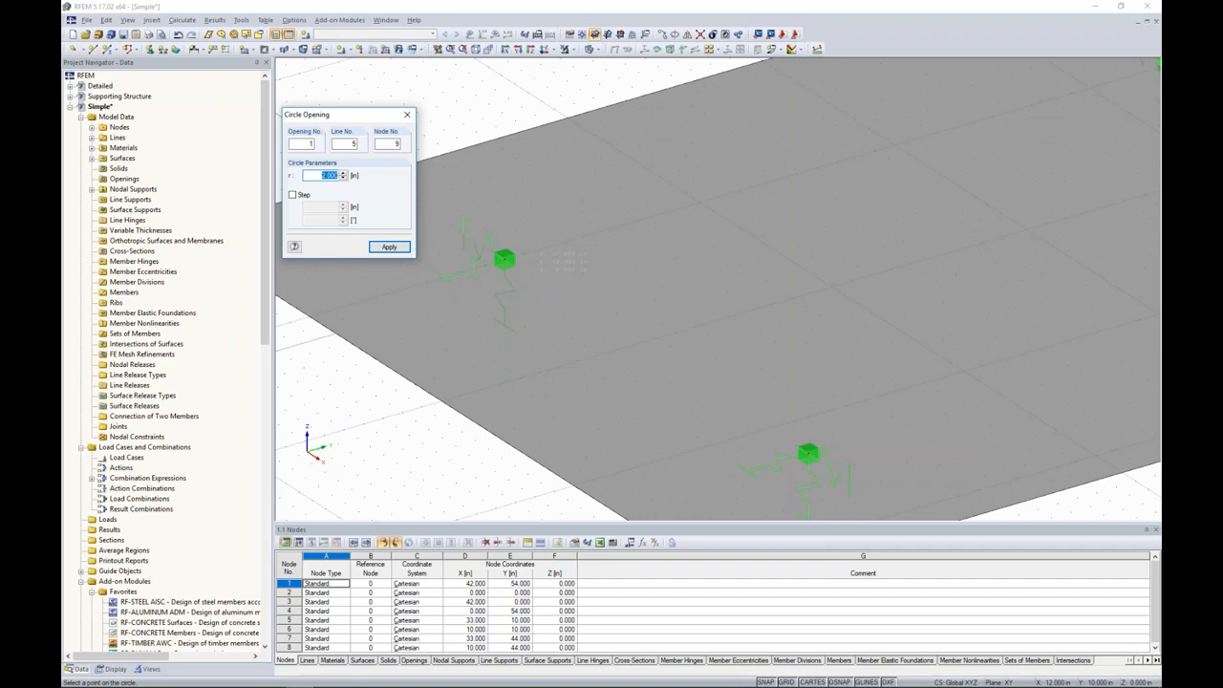
key(Down)
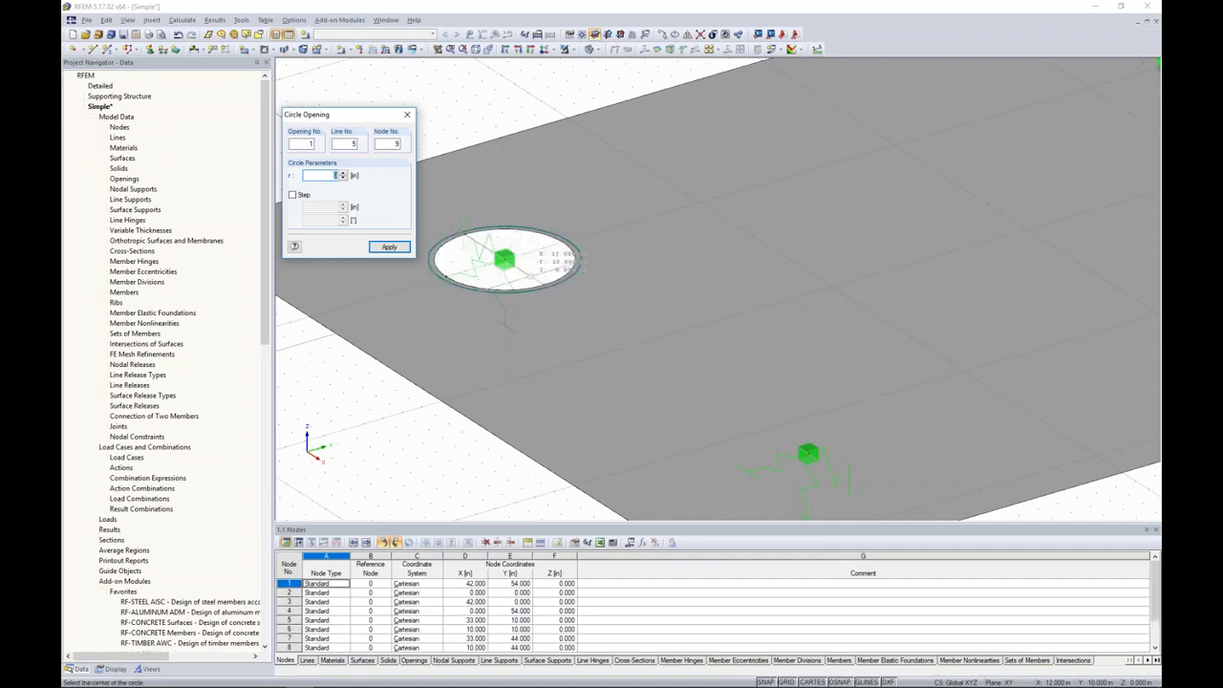
click(504, 258)
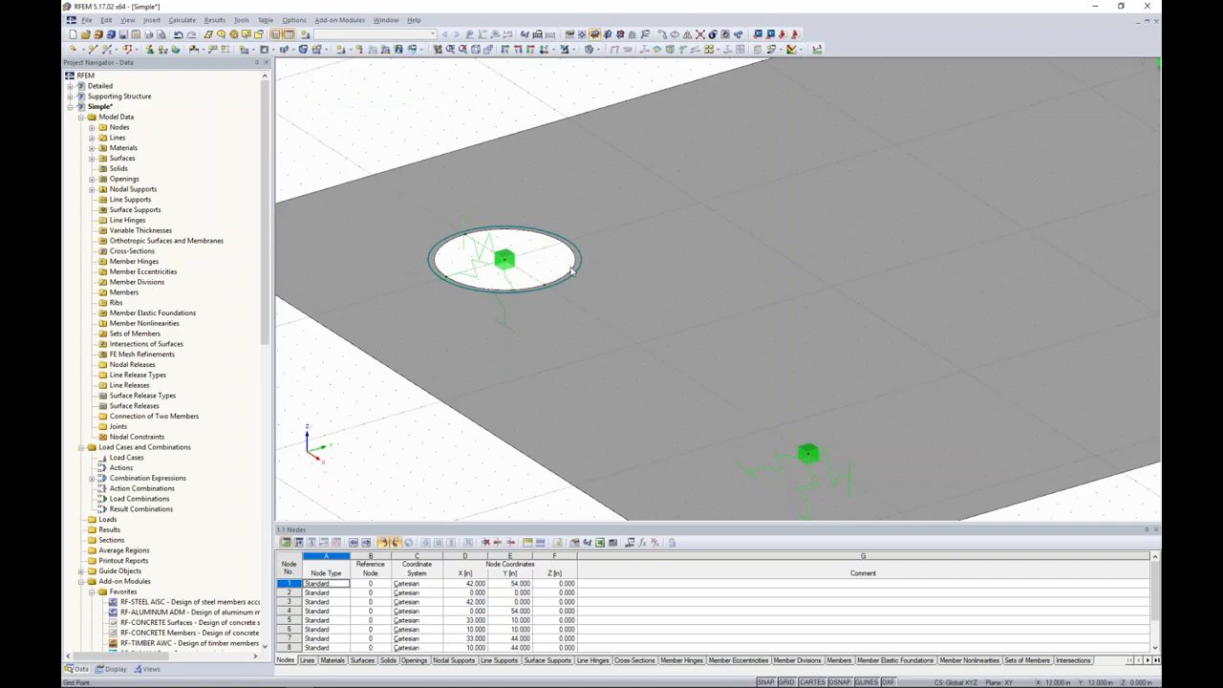
Copy the circular opening onto the other three support nodes
scroll(568, 274, down, 2)
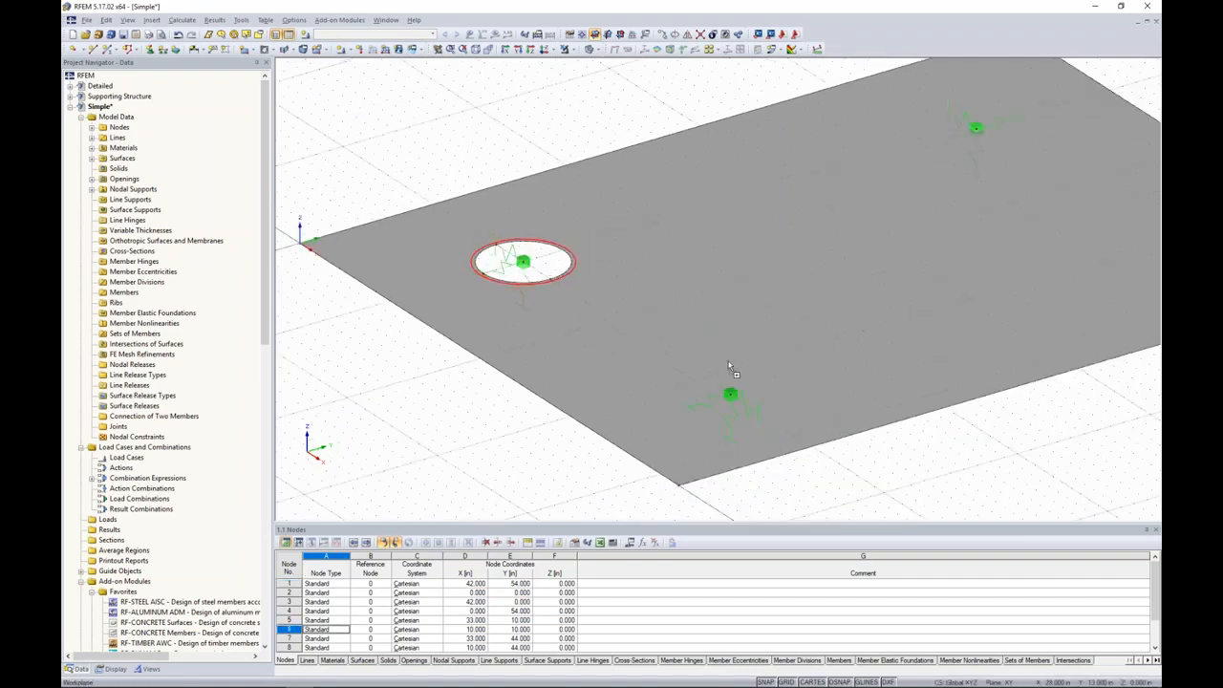
click(731, 393)
middle_drag(933, 458, 731, 468)
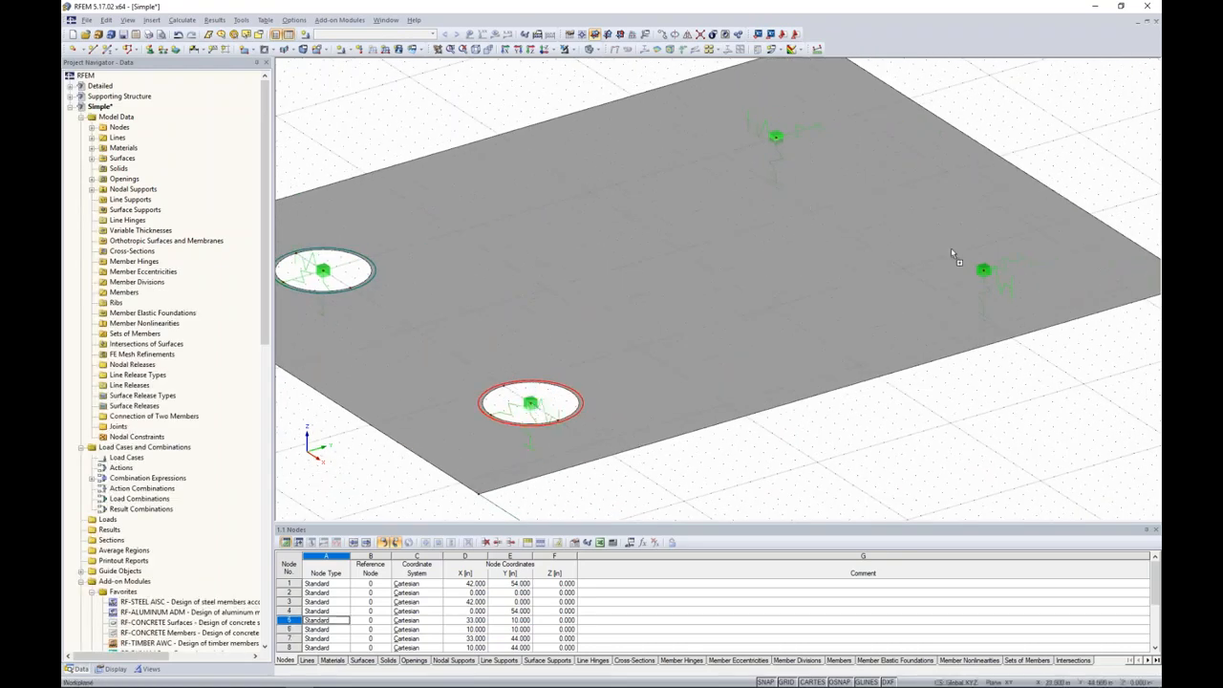
click(983, 271)
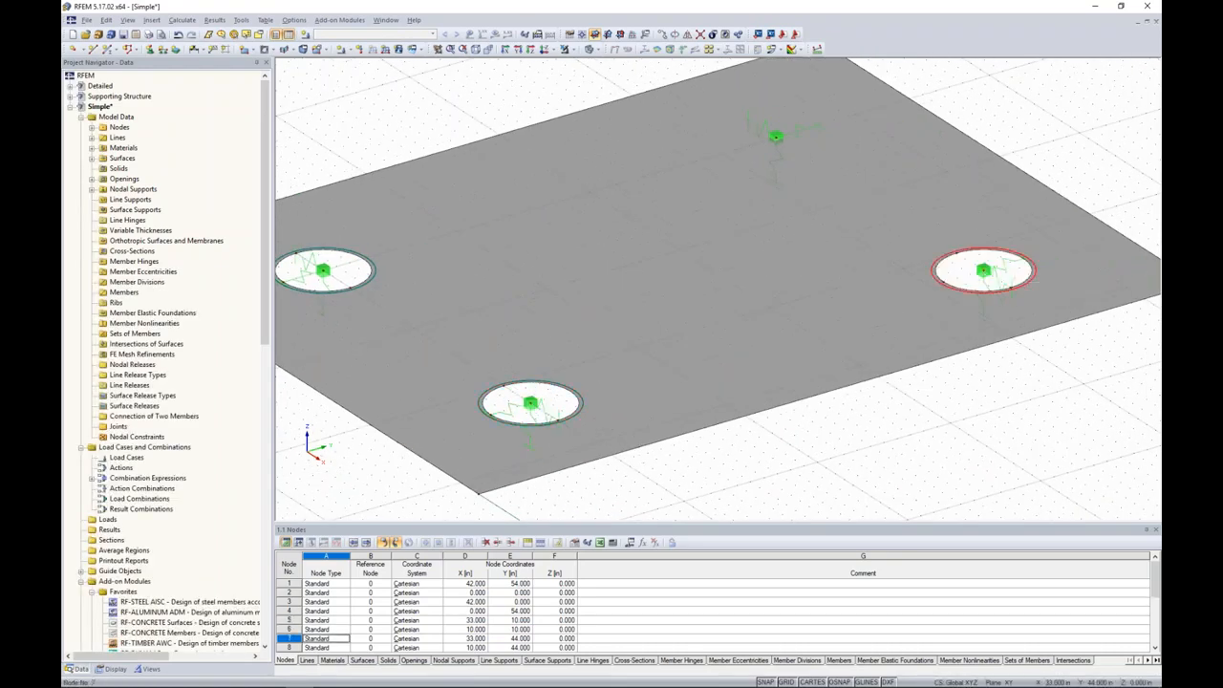
click(776, 139)
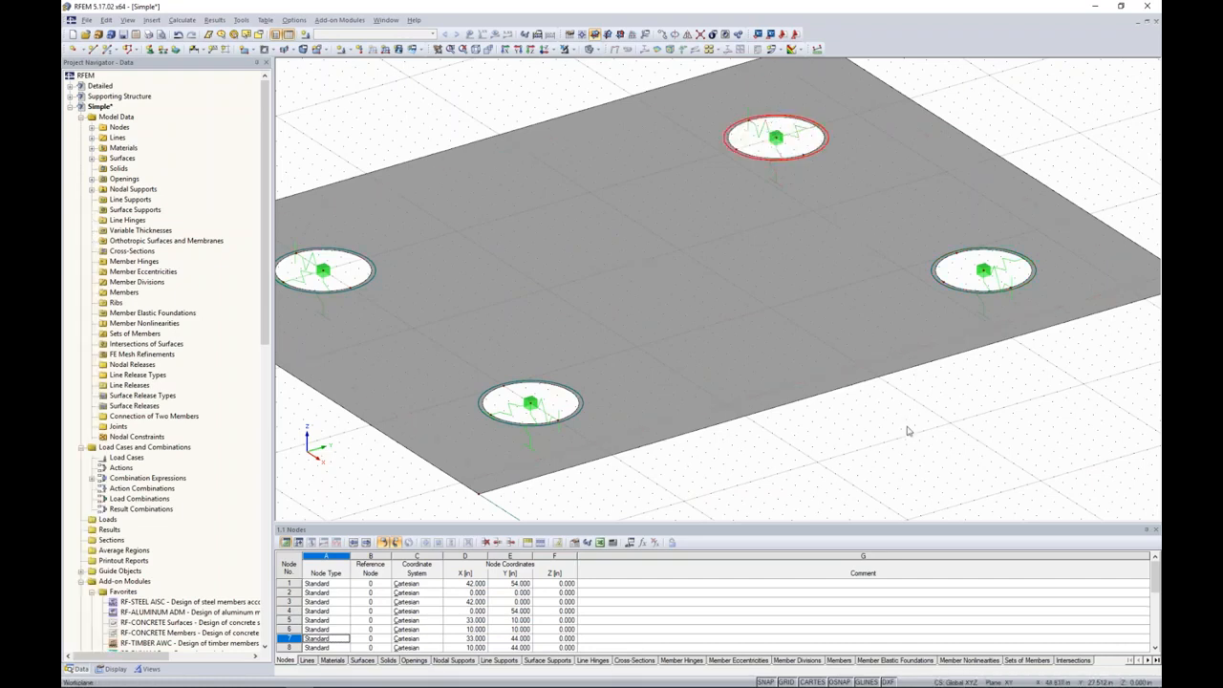
scroll(908, 431, down, 2)
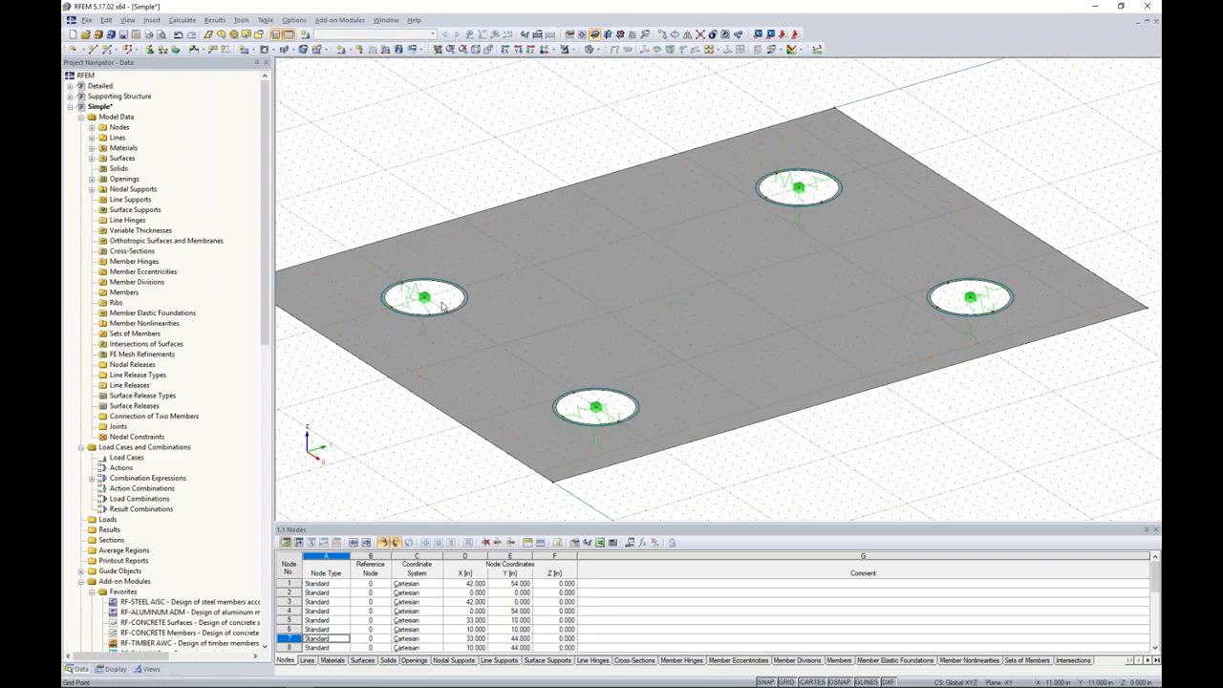
click(623, 300)
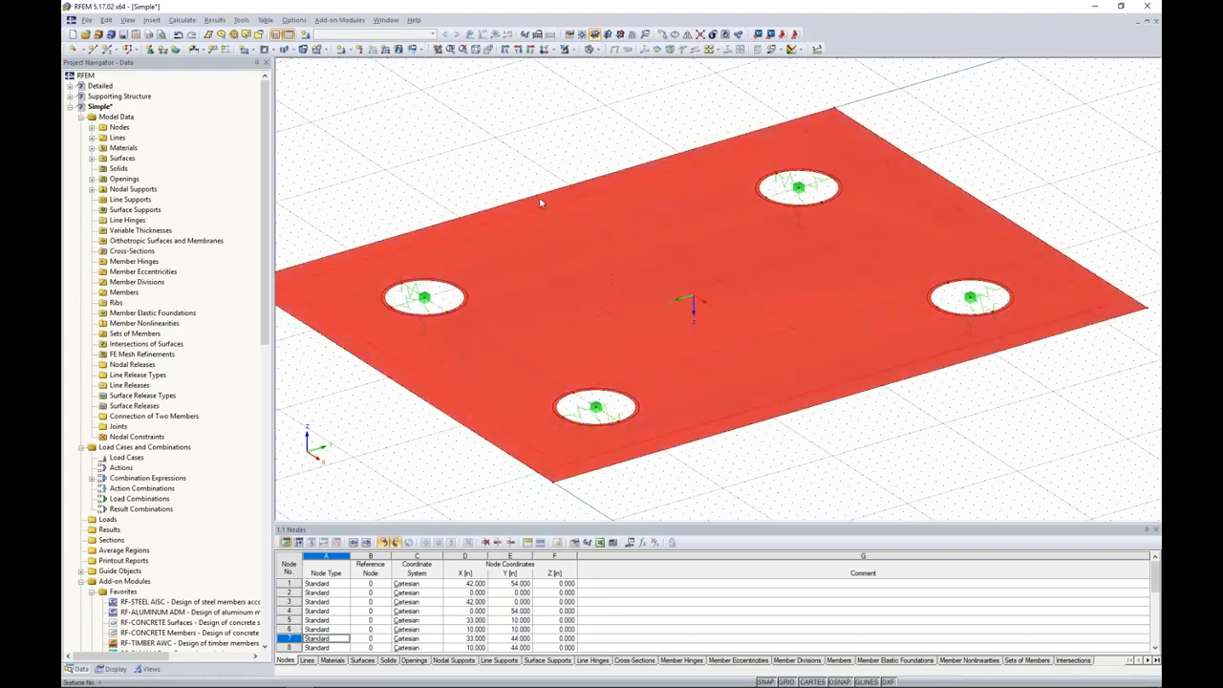
click(509, 167)
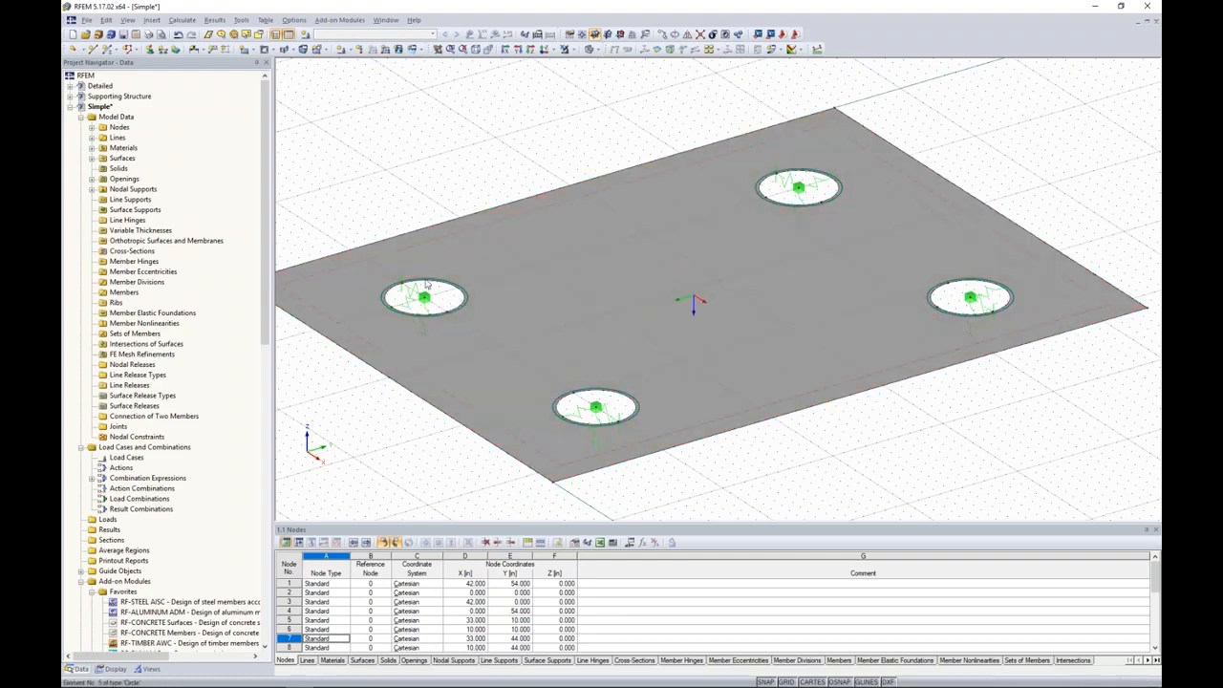
Create 8 in thick plane surfaces of 4000 psi concrete inside the four circular openings, using each circle as the boundary line
middle_drag(440, 295, 477, 298)
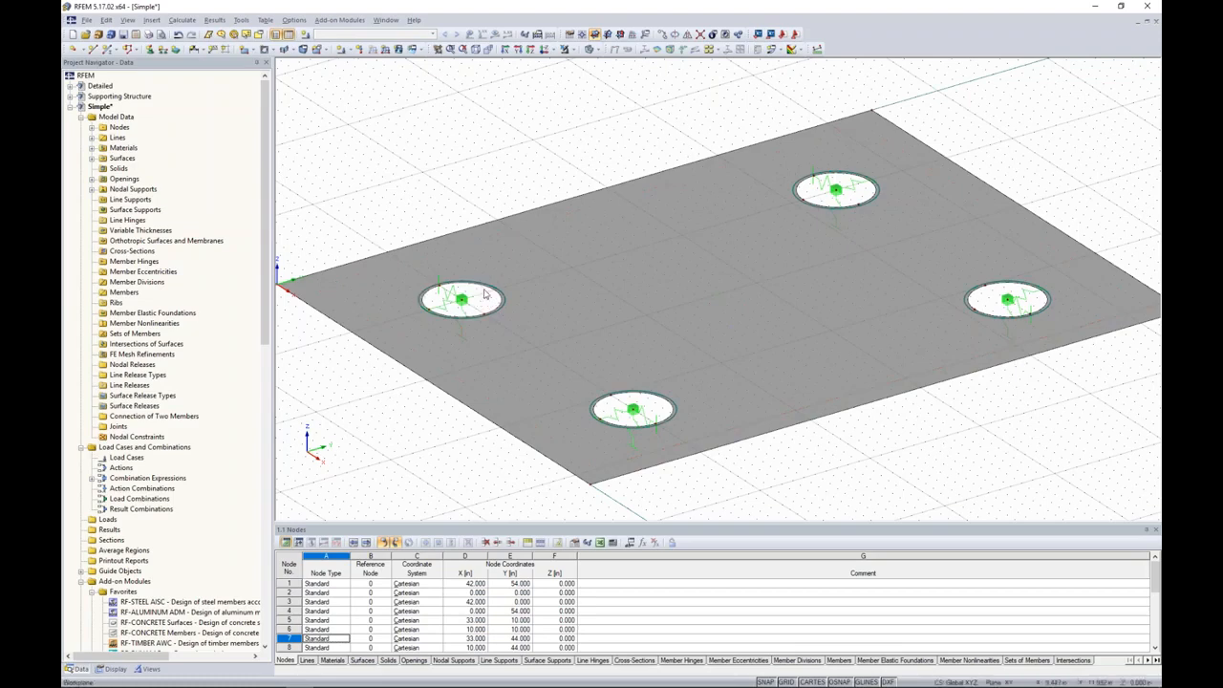
click(251, 49)
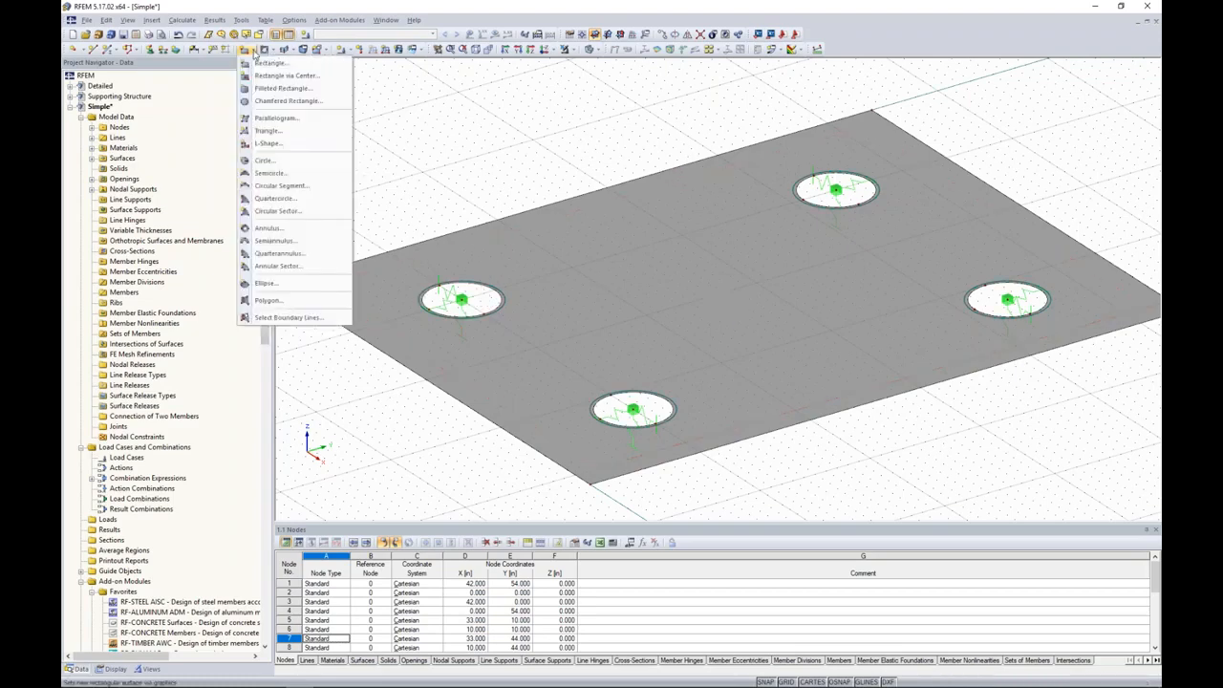
click(277, 318)
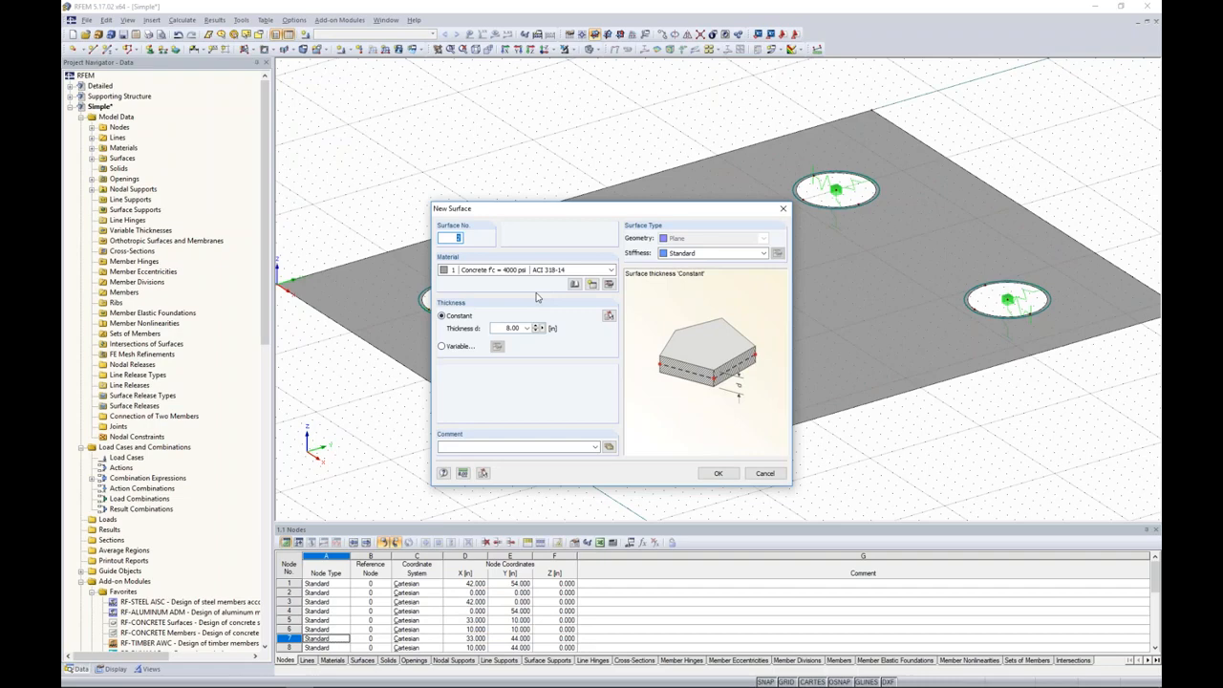
click(718, 474)
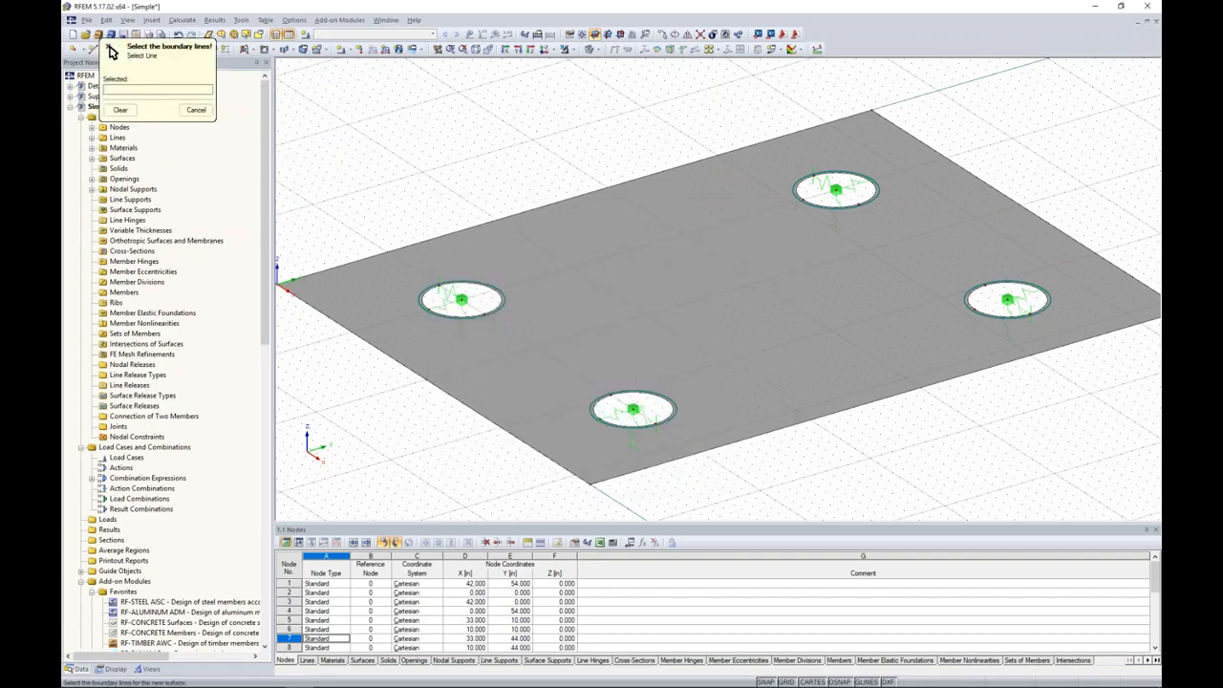
click(499, 302)
click(646, 392)
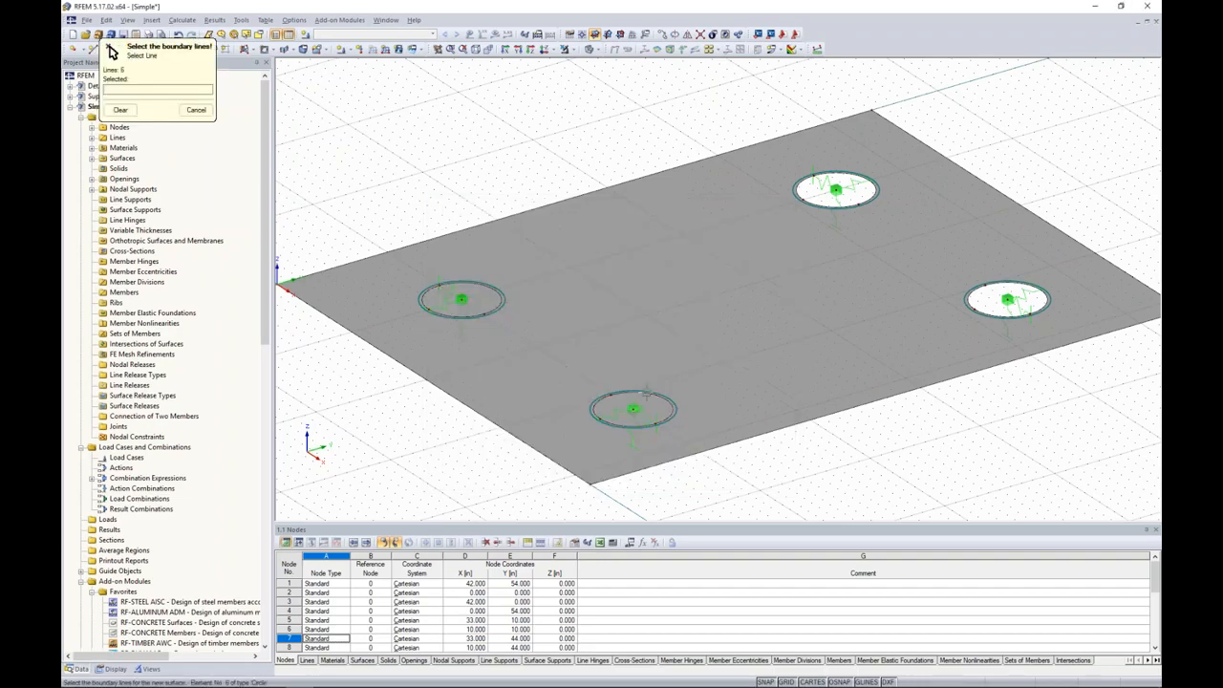
click(819, 201)
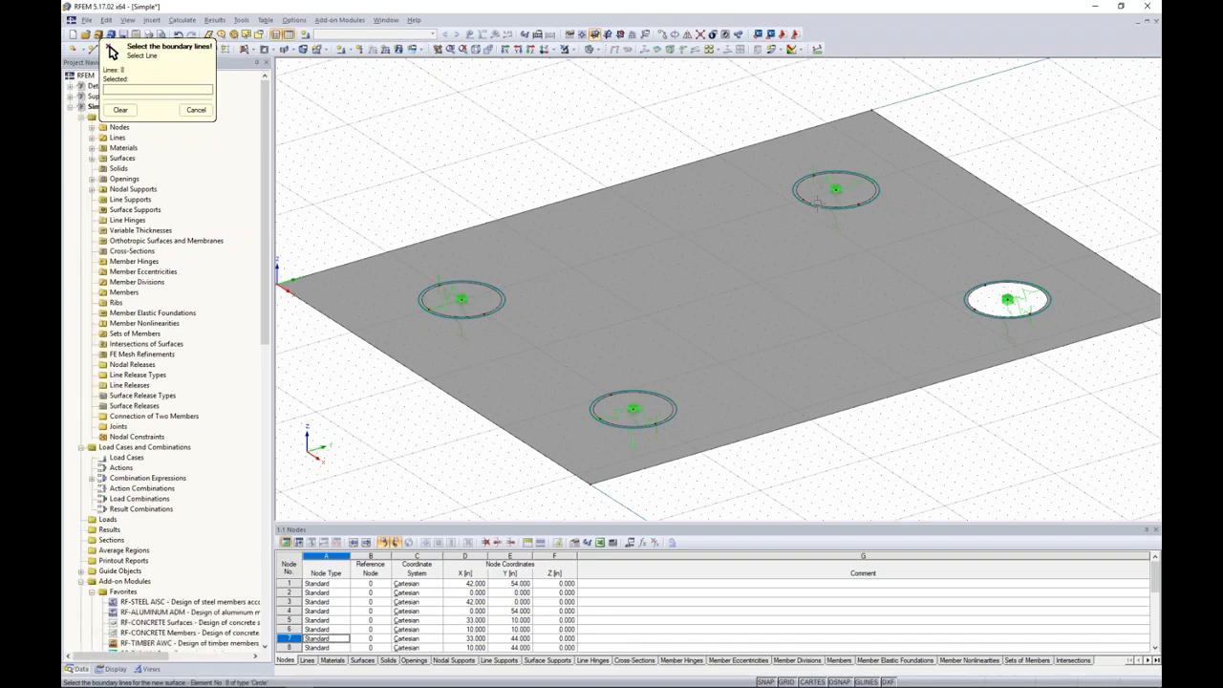
click(1007, 284)
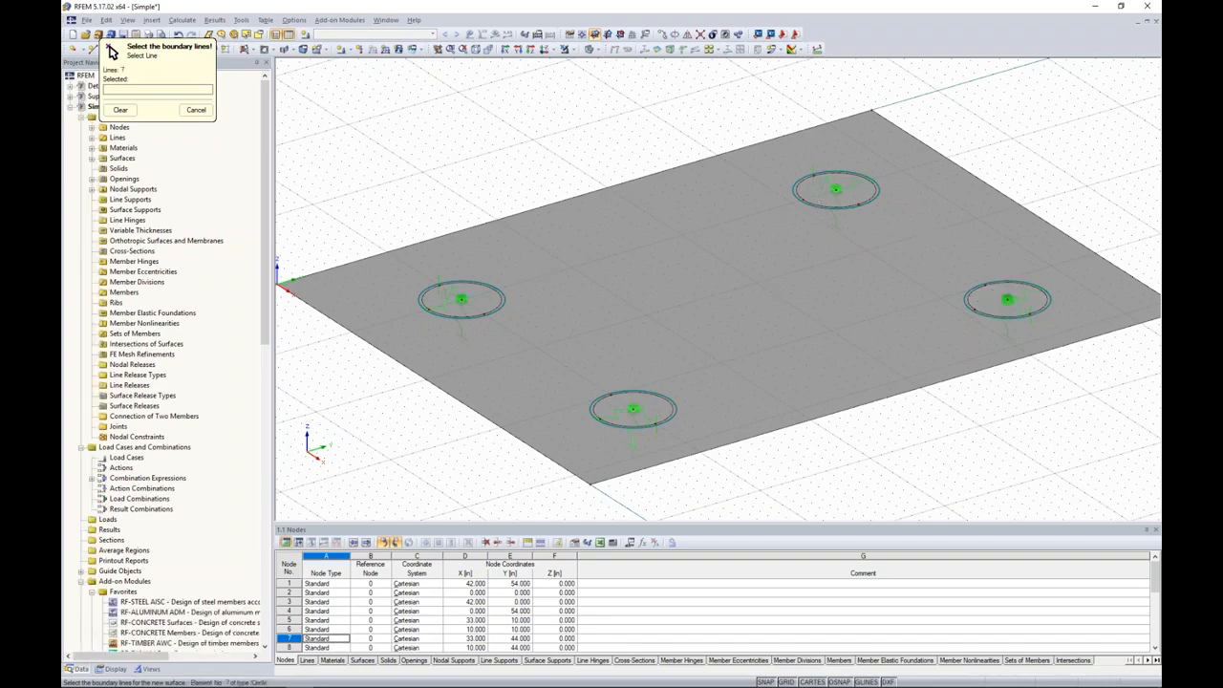
right_click(940, 454)
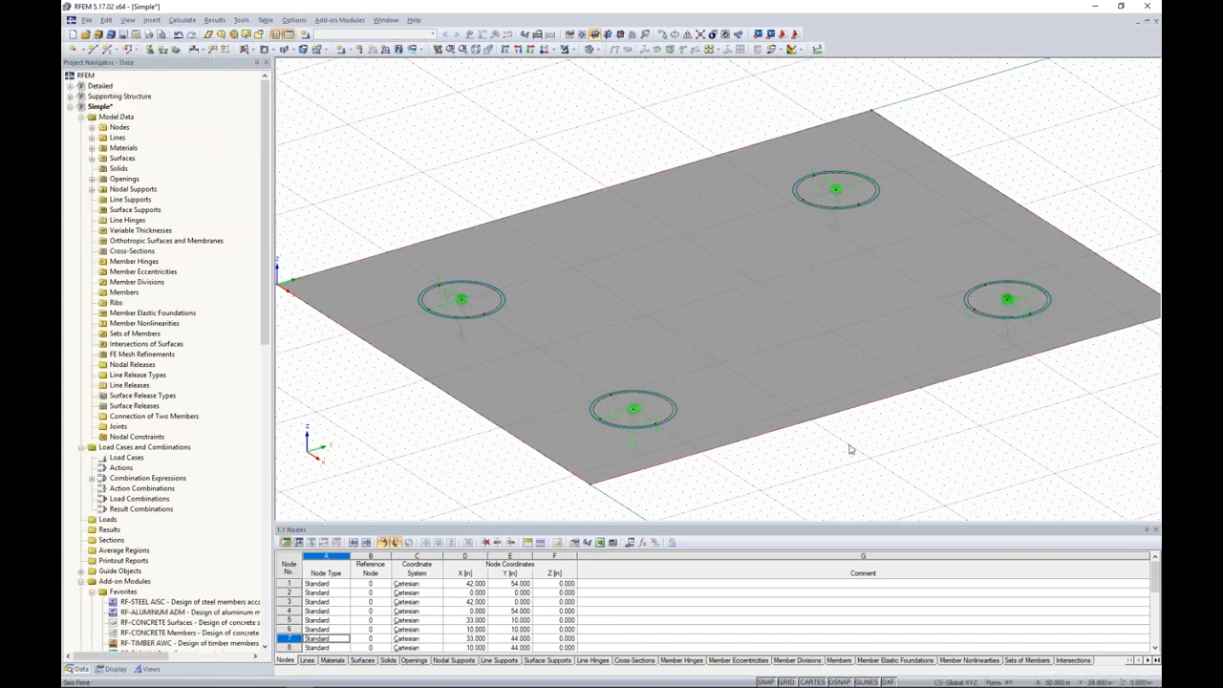
Highlight two of the new circular surfaces to check that they fill their openings, and clear the selection
click(660, 408)
click(479, 299)
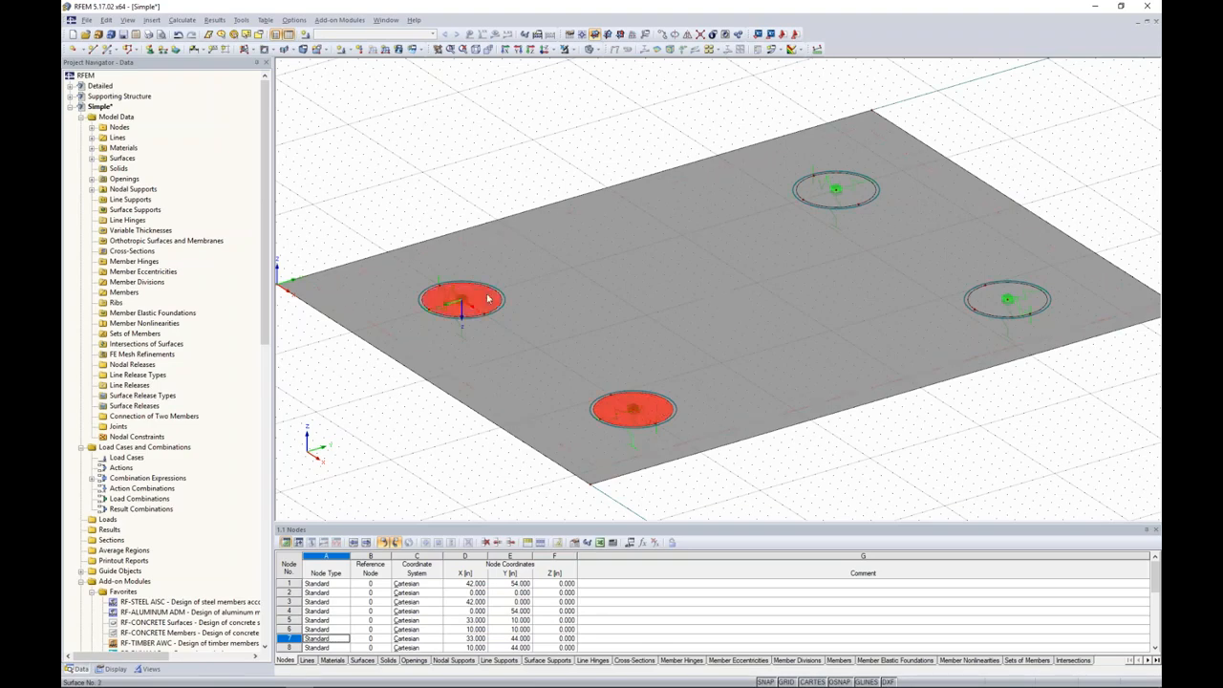
click(922, 457)
scroll(923, 457, down, 1)
middle_drag(901, 454, 786, 438)
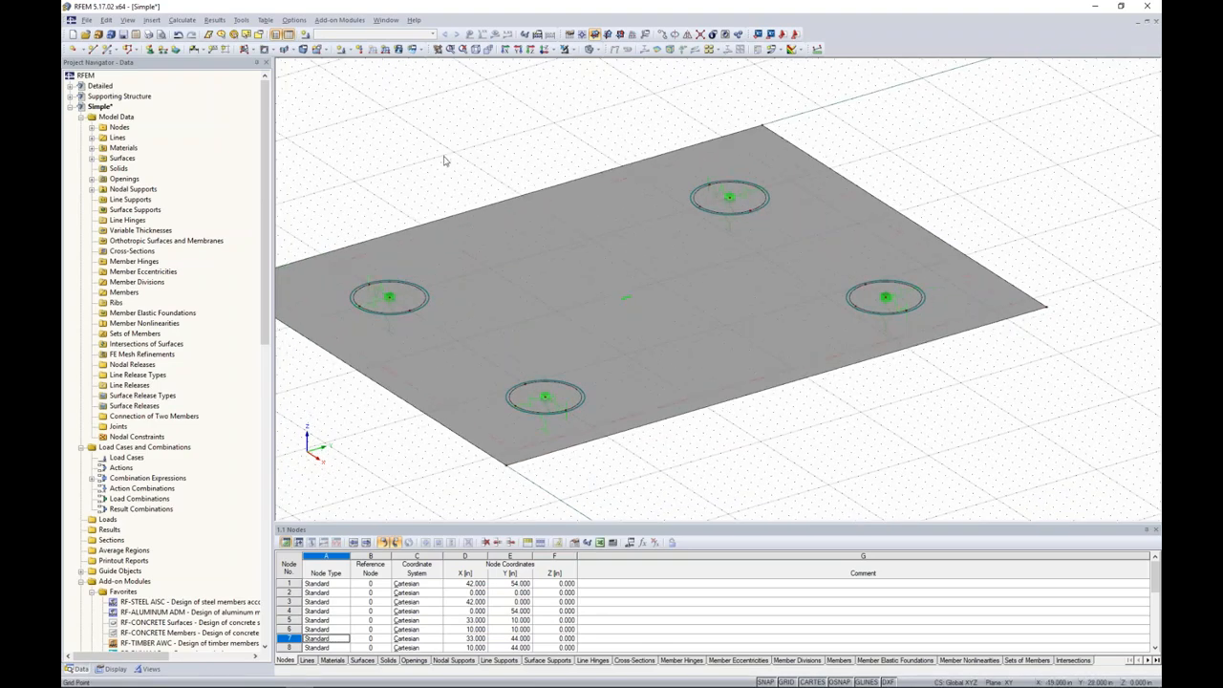
middle_drag(444, 161, 476, 157)
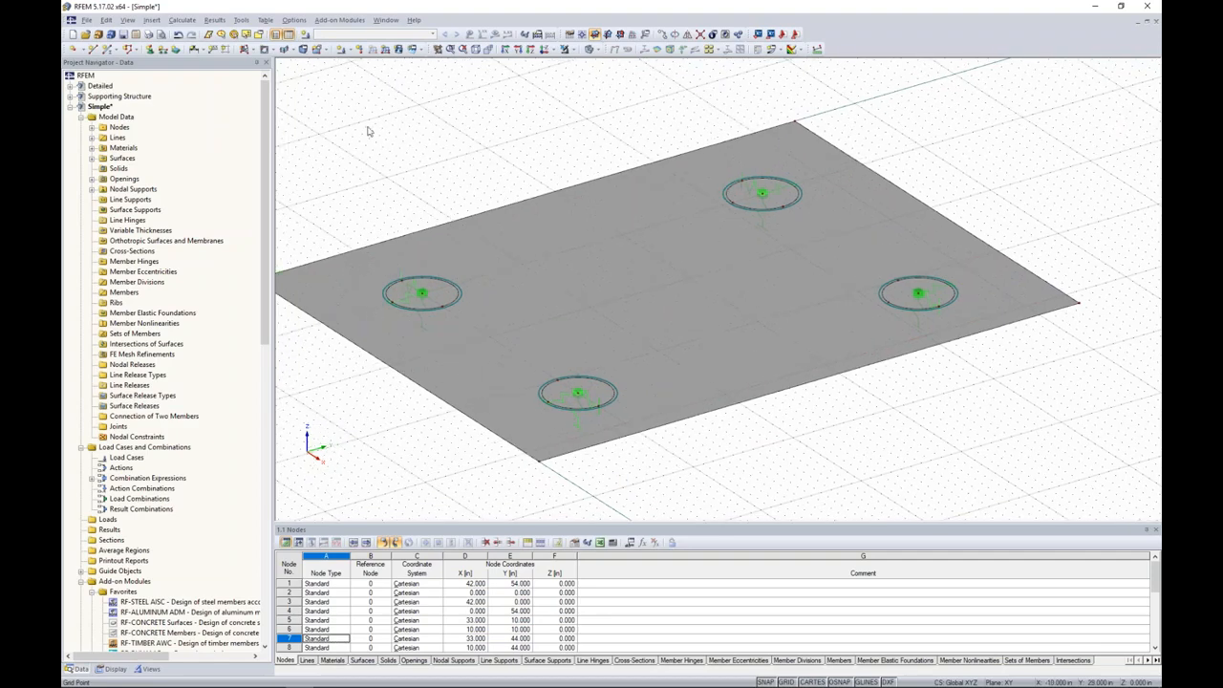
Describe load case LC1 as Dead and assign it the Dead action category
click(306, 35)
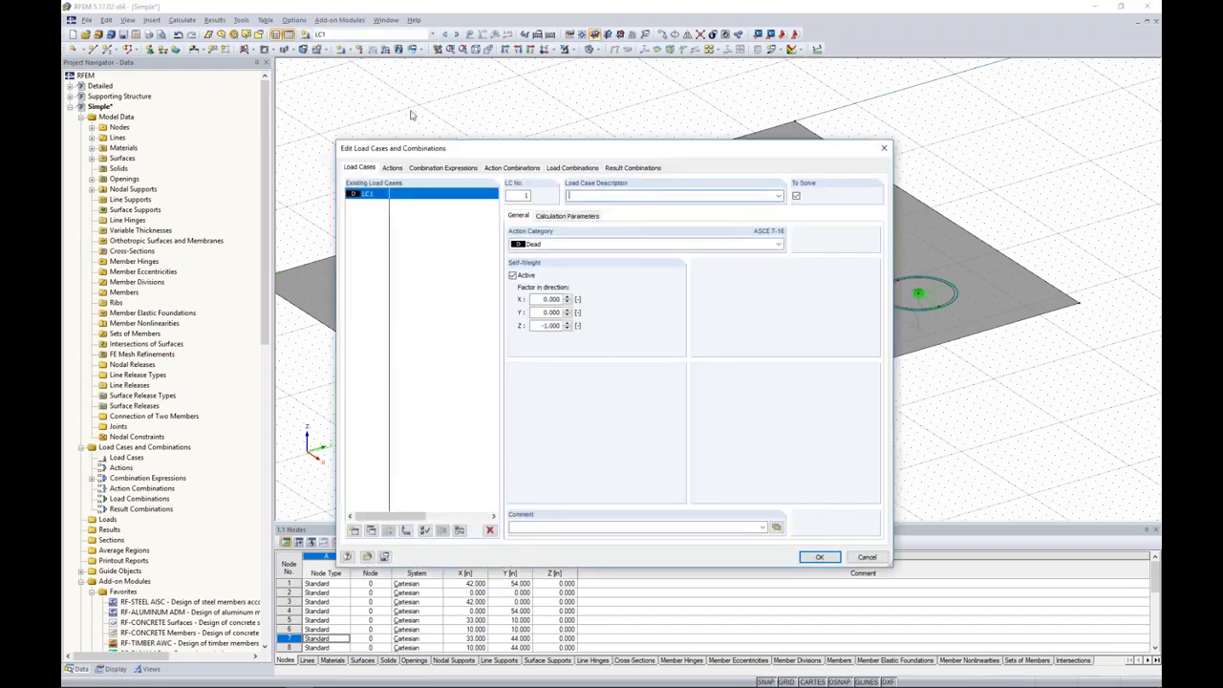
text(Dead)
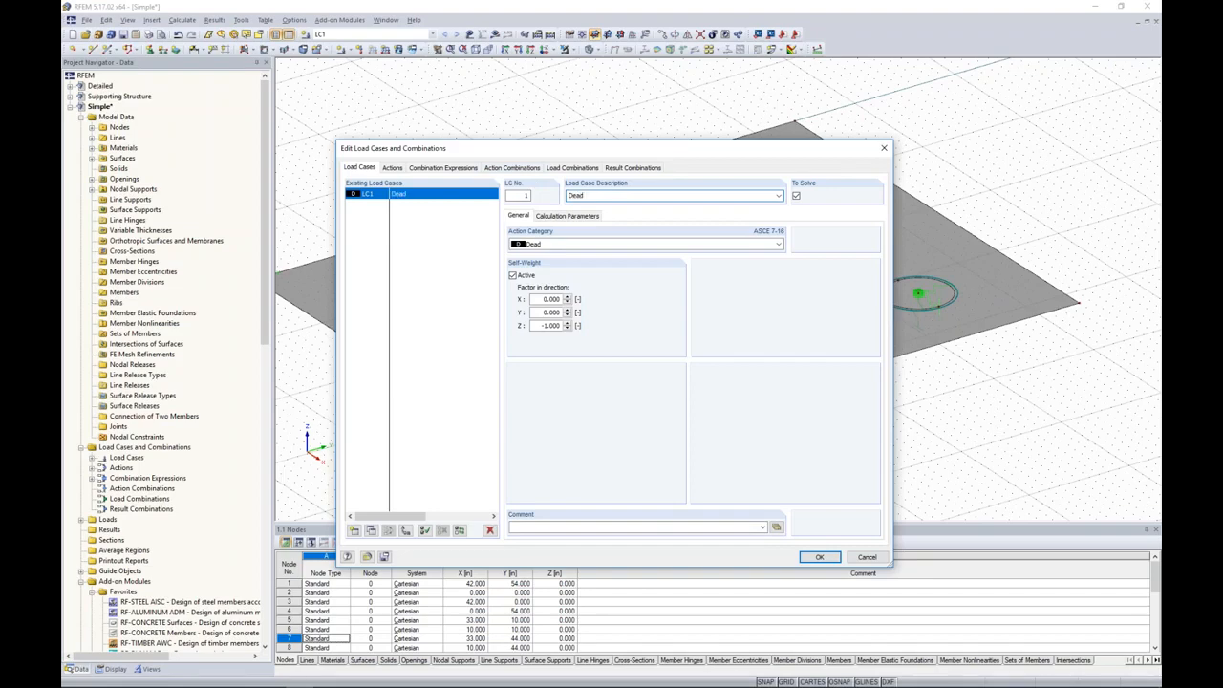
click(572, 245)
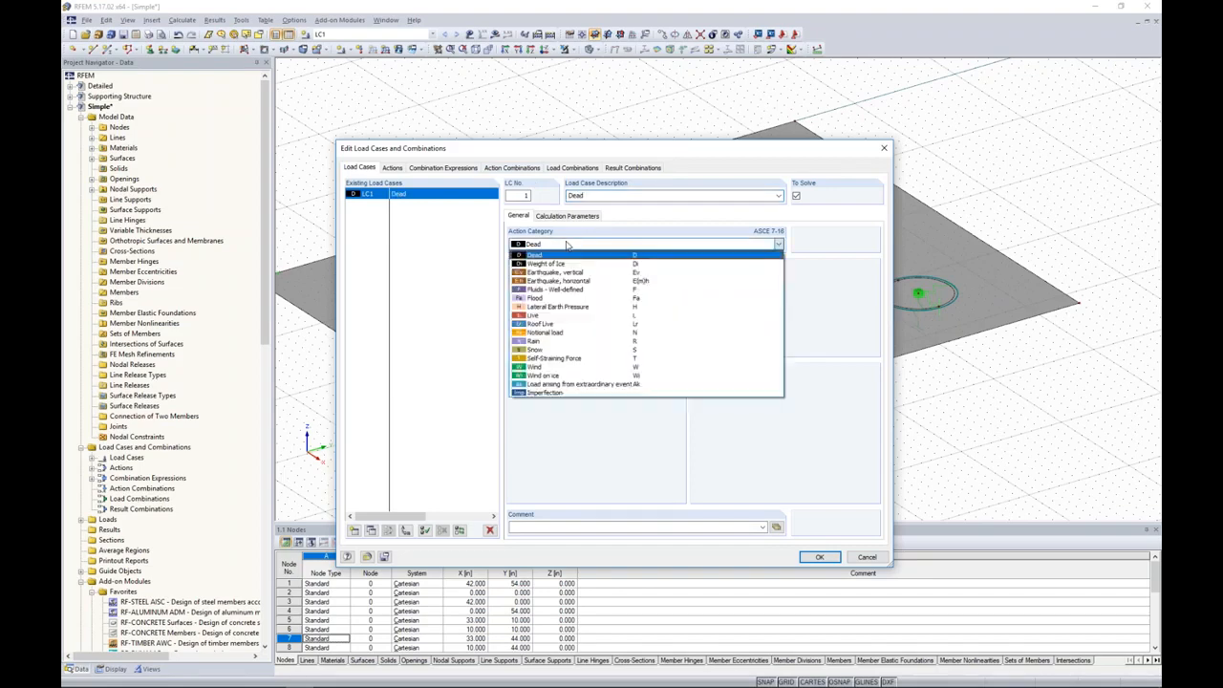
click(549, 255)
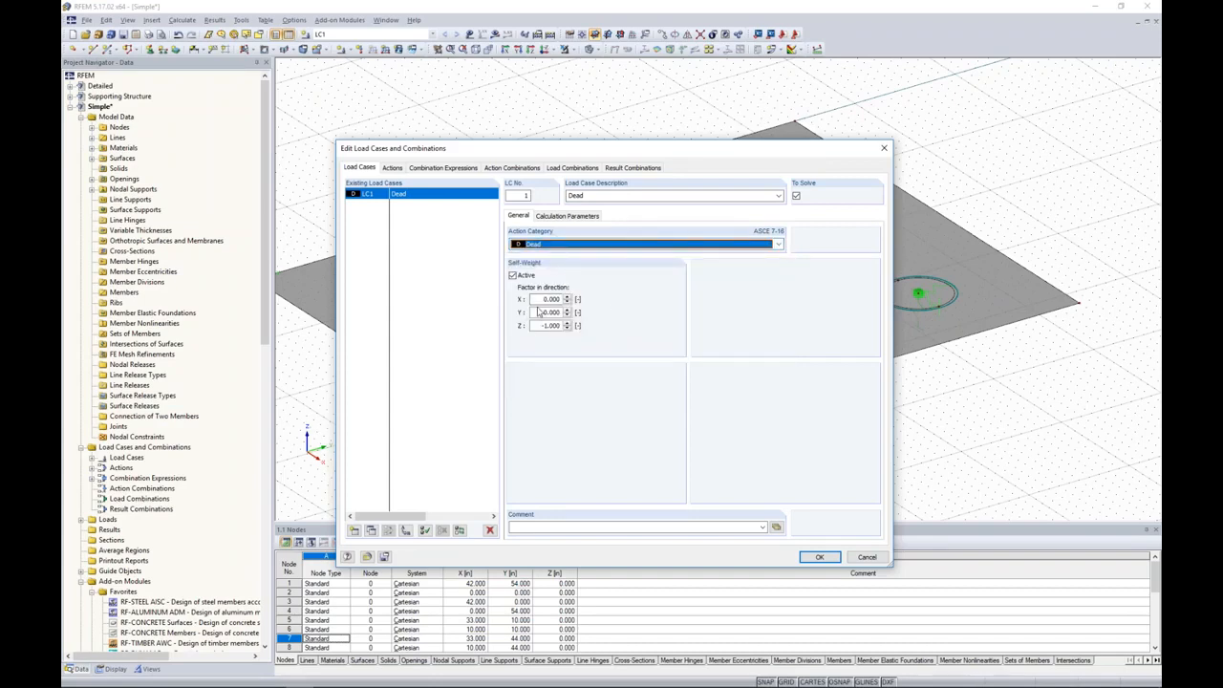
Add a second load case described as Snow with the Snow action category
click(353, 530)
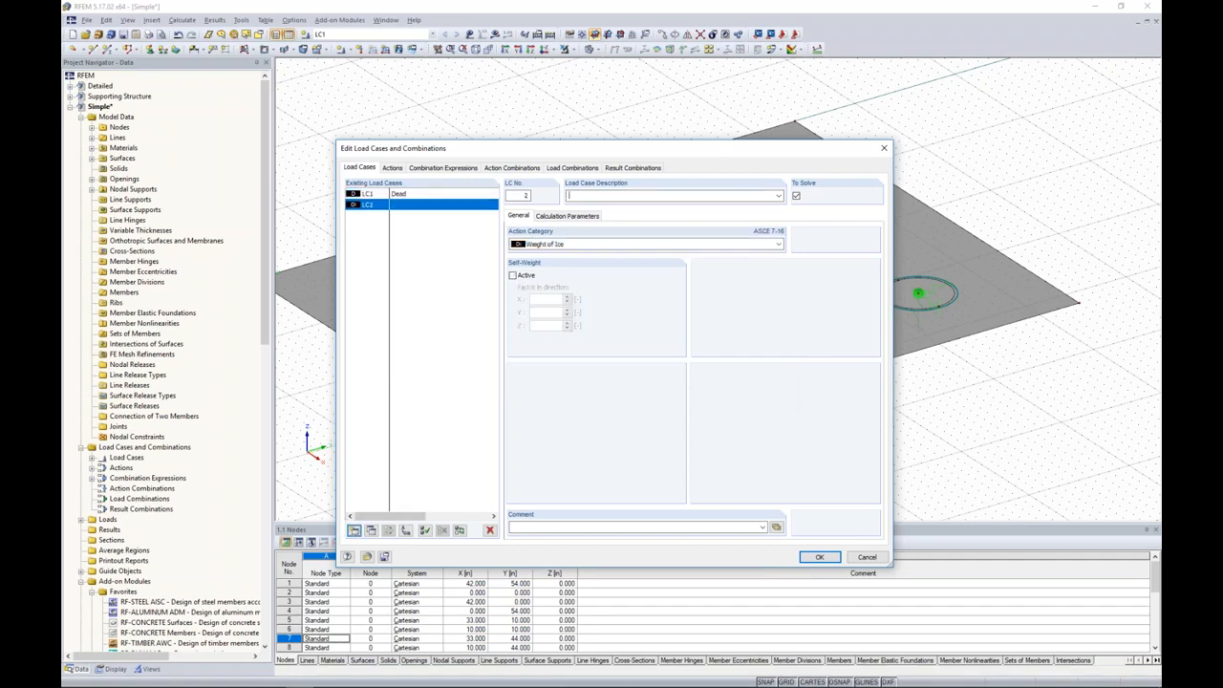
text(Snow)
click(571, 244)
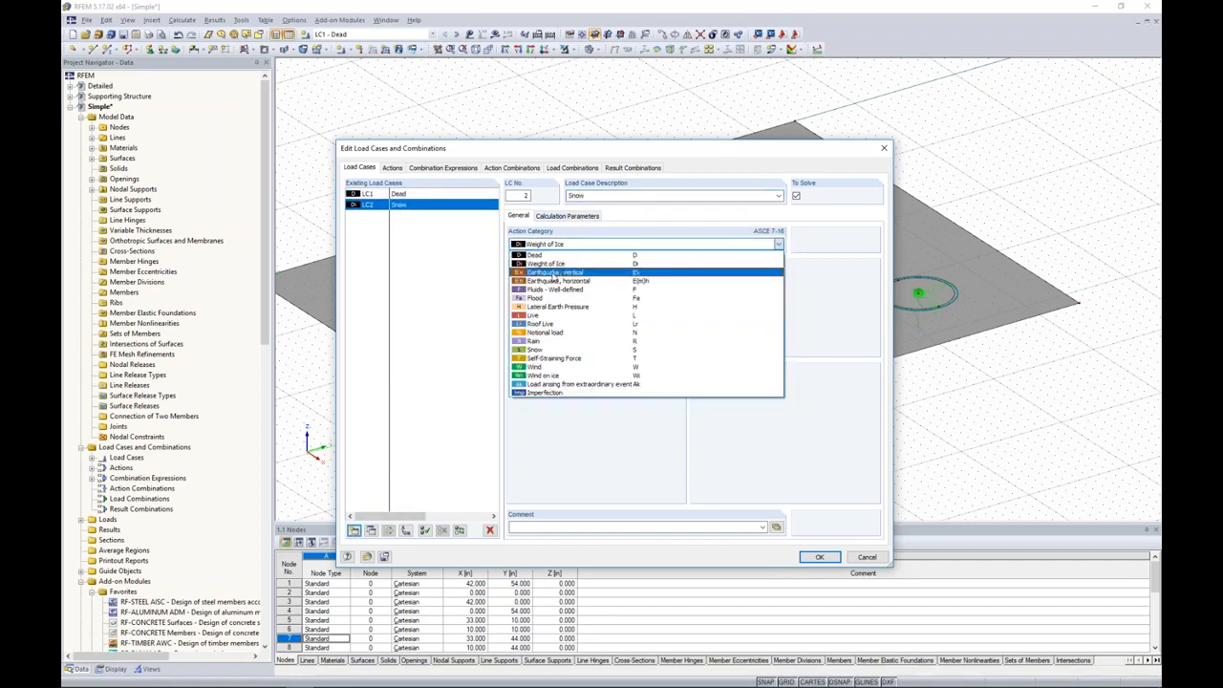
click(537, 350)
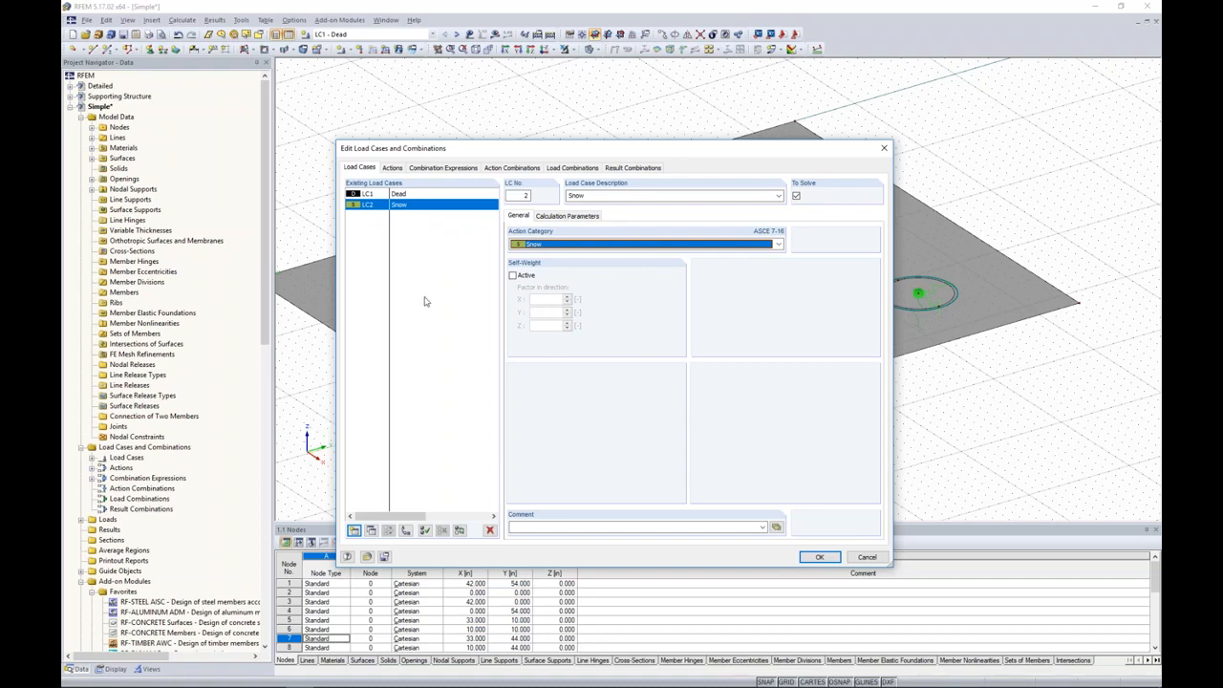
Review the LRFD and ASD combination expressions, generate the load combinations, and accept the load case definitions
click(455, 170)
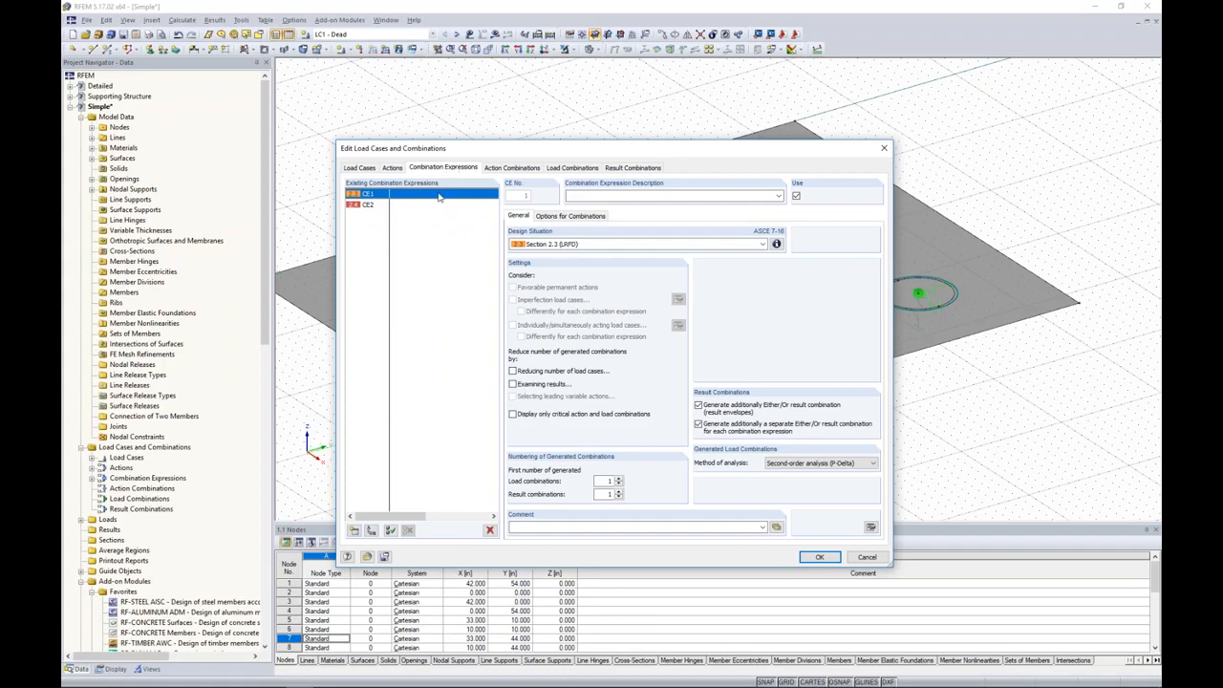
click(372, 206)
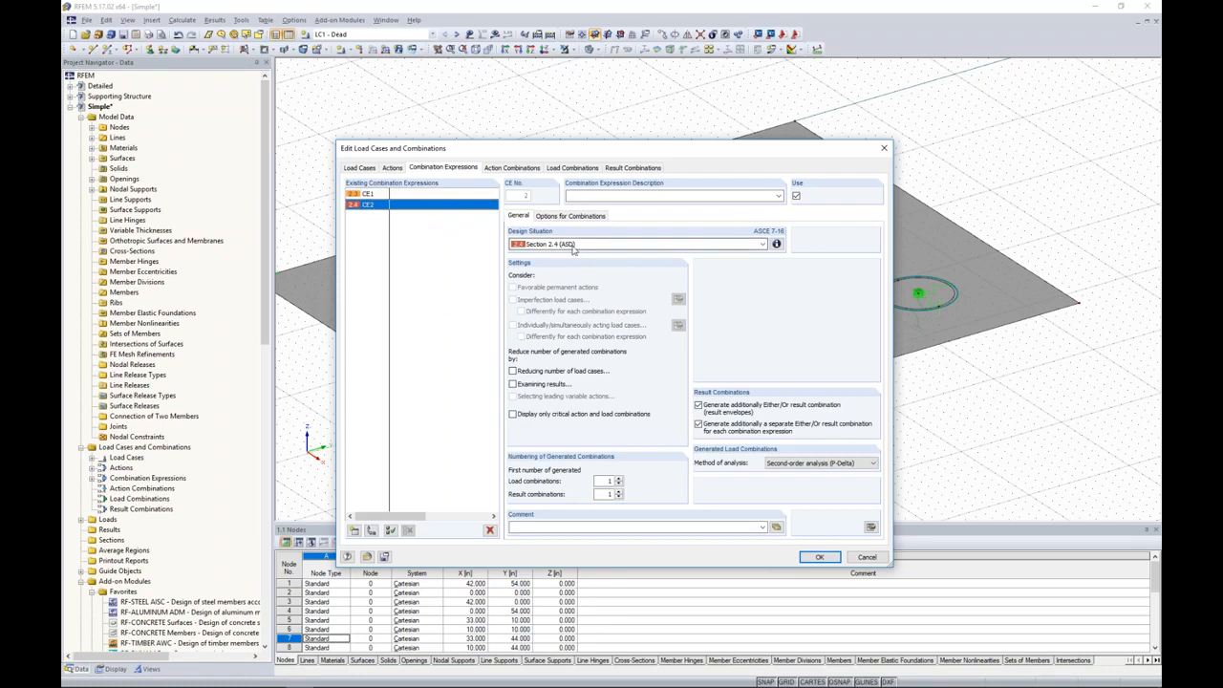
click(573, 168)
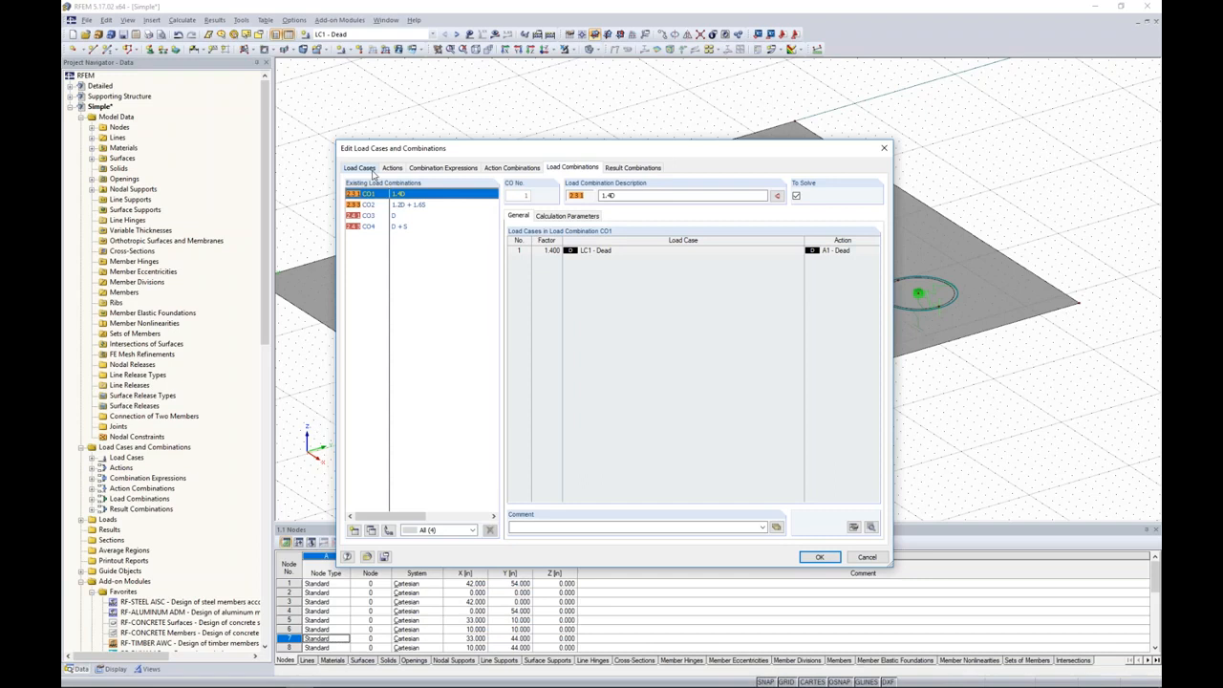
click(814, 558)
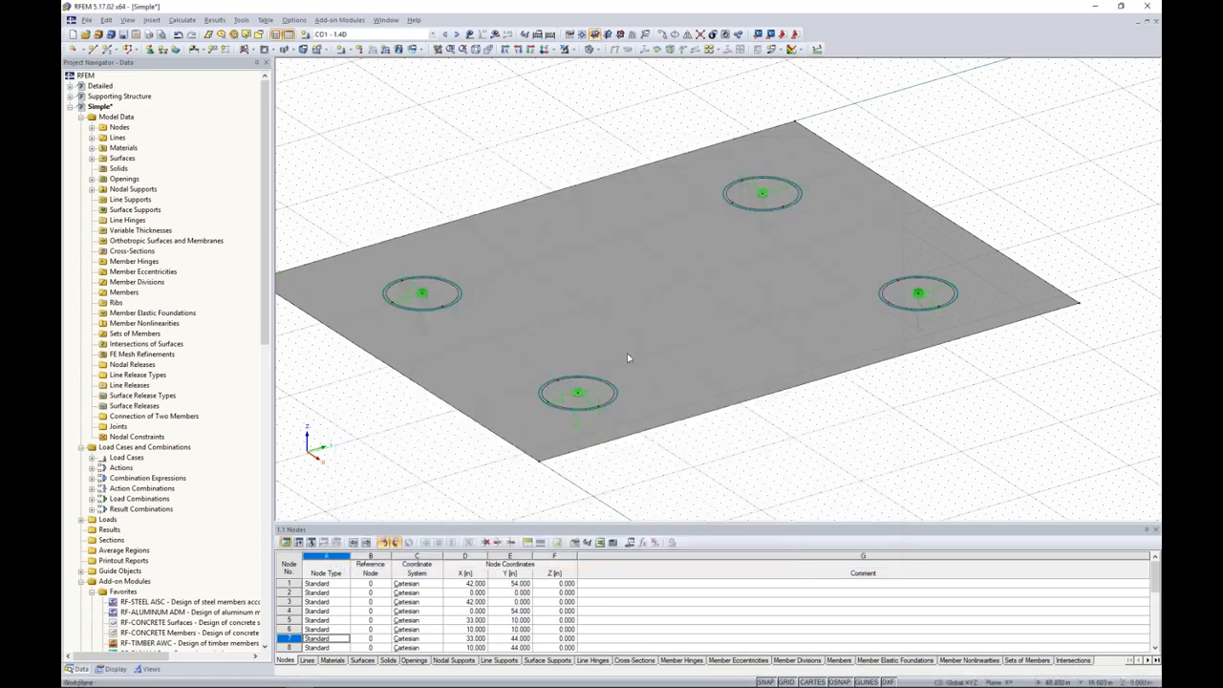
In the Snow load case, apply a uniform force of -0.03 ksf in the projected global direction ZP to all slab surfaces
click(386, 35)
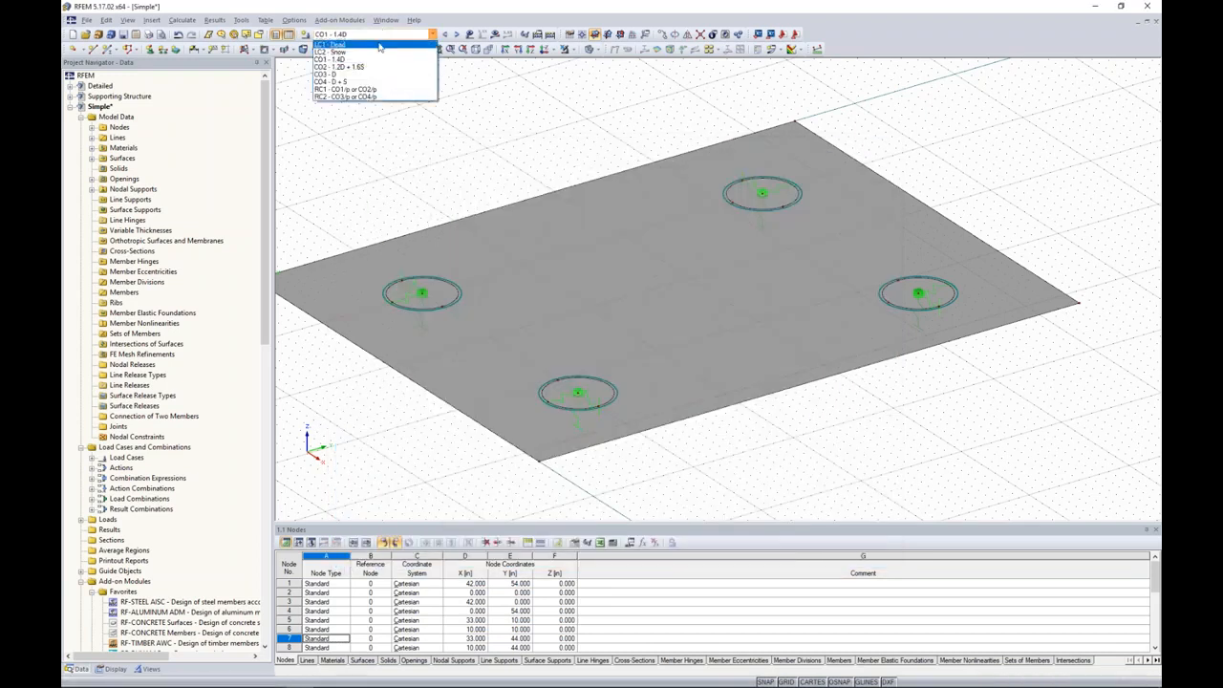
click(380, 45)
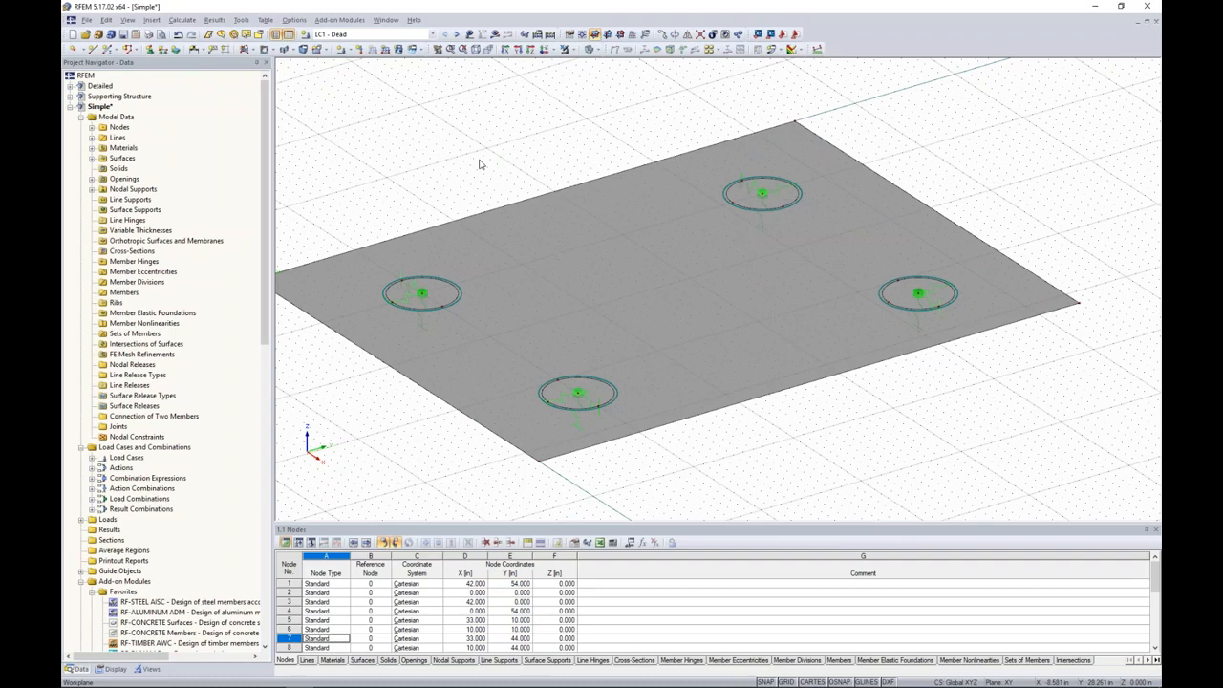
click(456, 35)
click(399, 51)
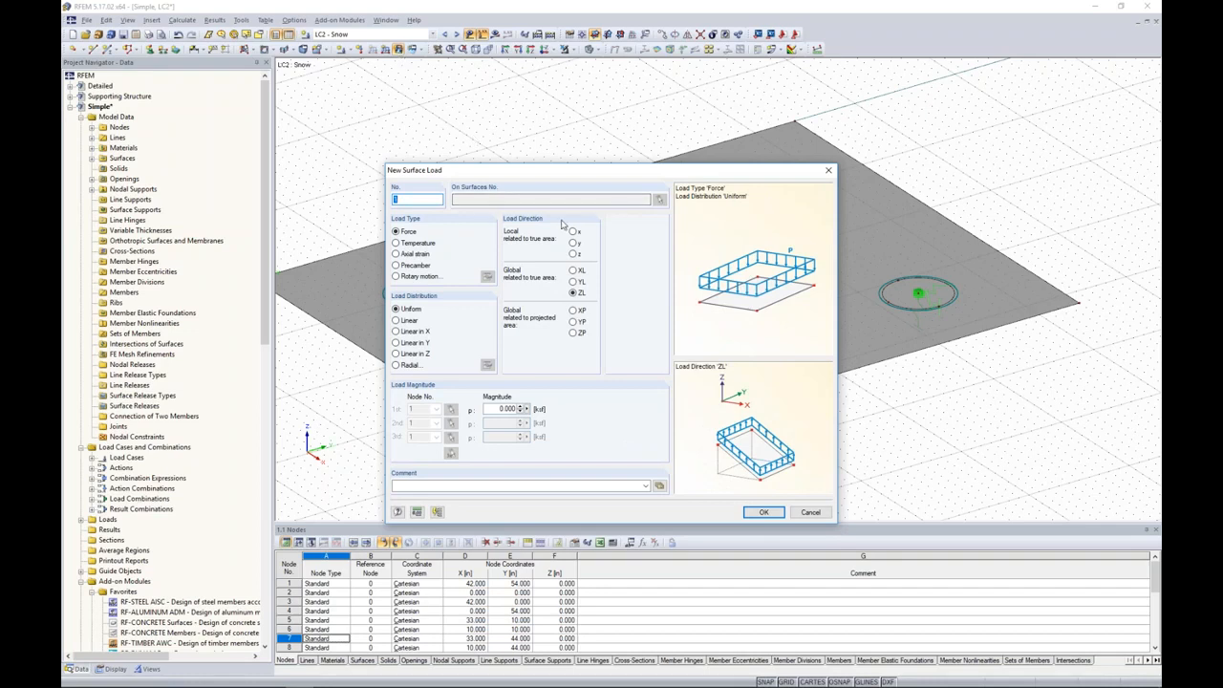
click(573, 333)
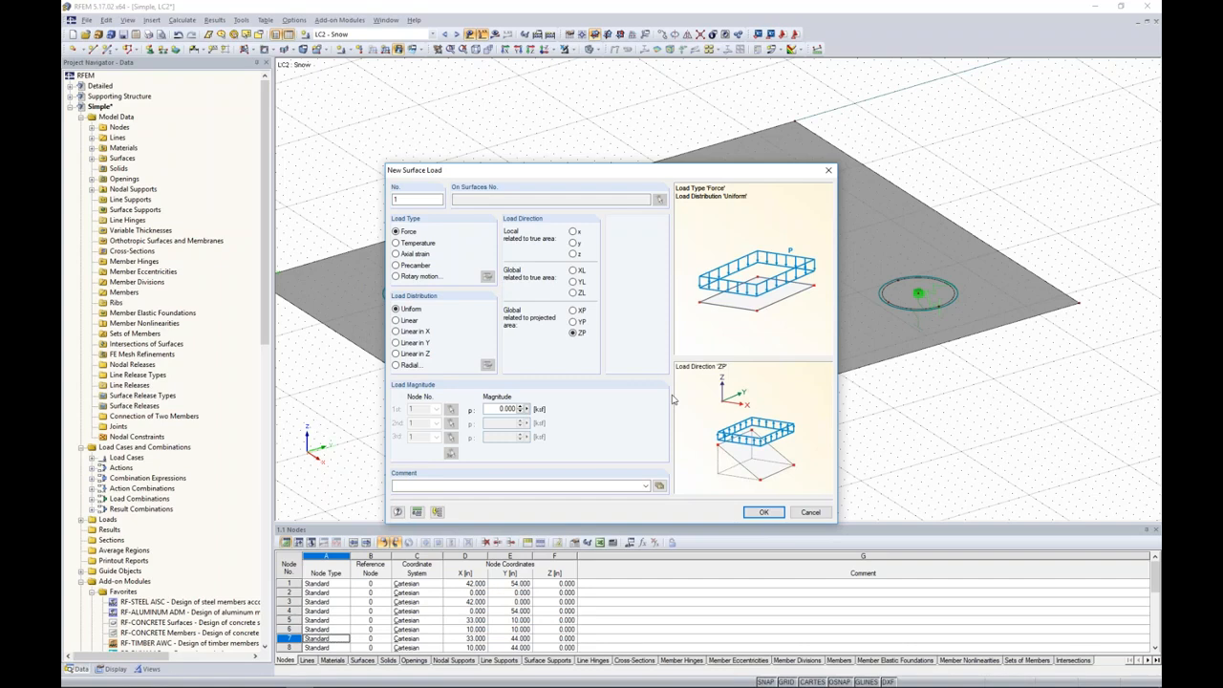
double_click(505, 409)
text(-0.03)
click(764, 512)
scroll(863, 385, down, 3)
drag(1000, 470, 535, 193)
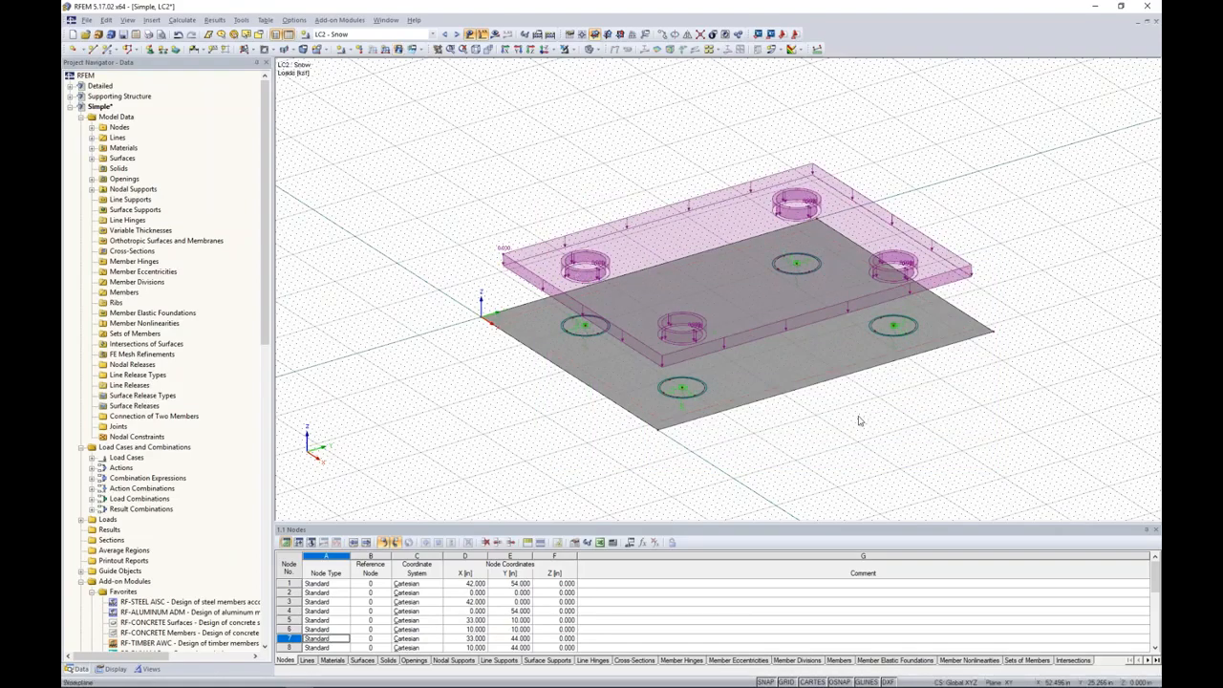
Switch to load combination CO2 (1.2D + 1.6S) and hide the load display
click(457, 34)
click(457, 34)
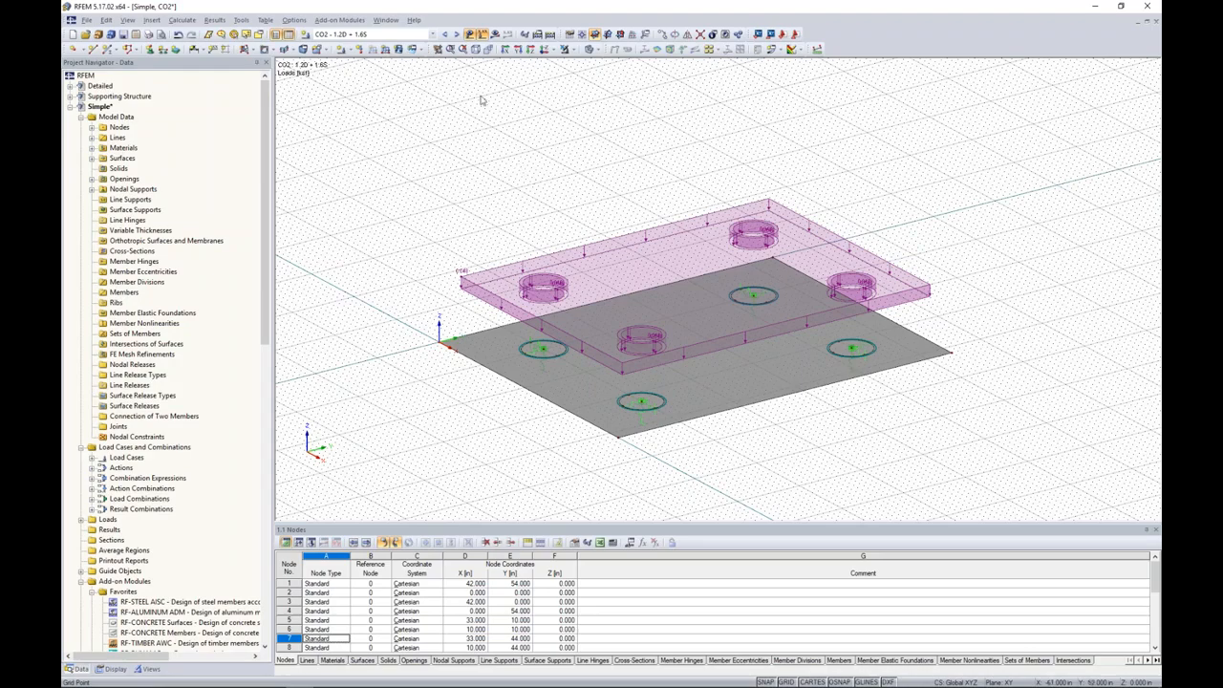
click(469, 35)
Hide the work plane grid around the slab
scroll(552, 186, down, 2)
scroll(592, 227, up, 3)
scroll(593, 232, up, 1)
middle_drag(590, 231, 548, 186)
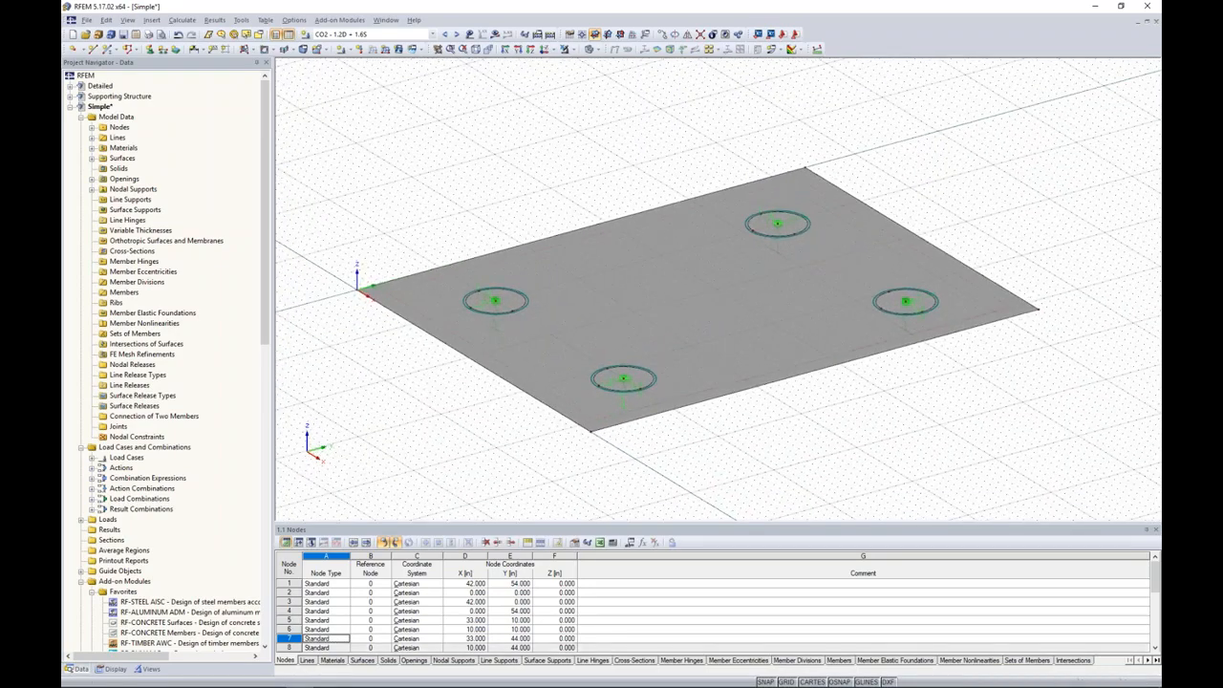
click(785, 682)
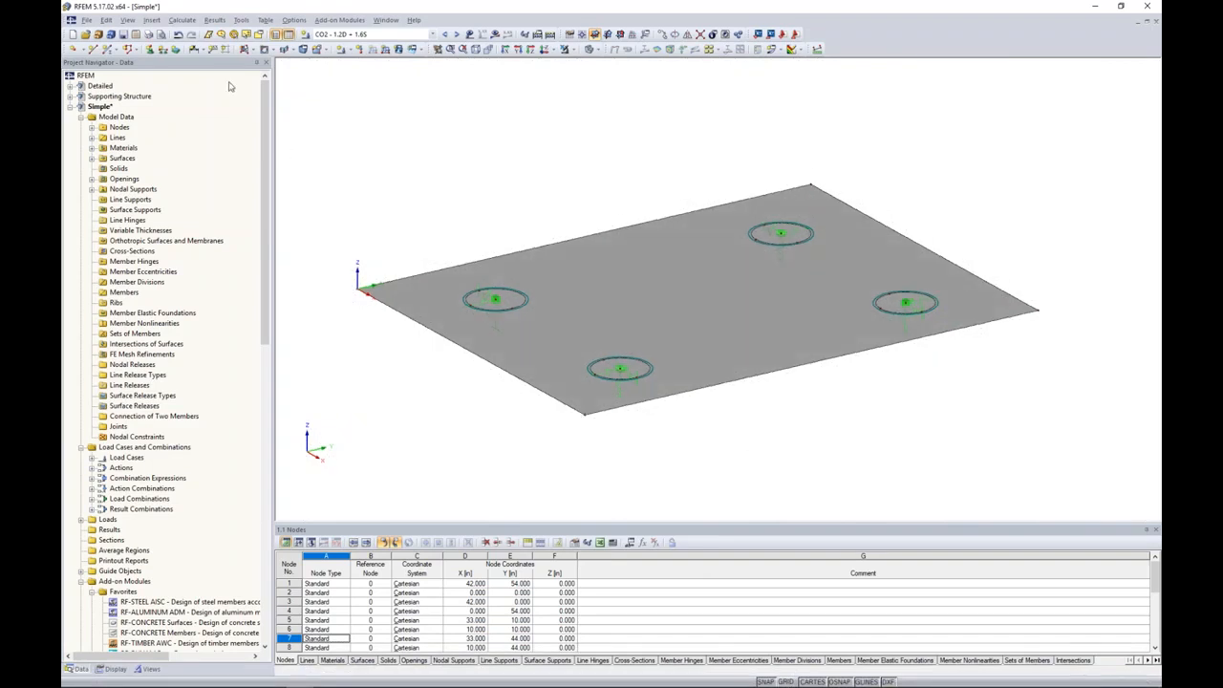
Regenerate the FE mesh with a target finite element length of 1.0 in and show the model as wireframe
click(181, 20)
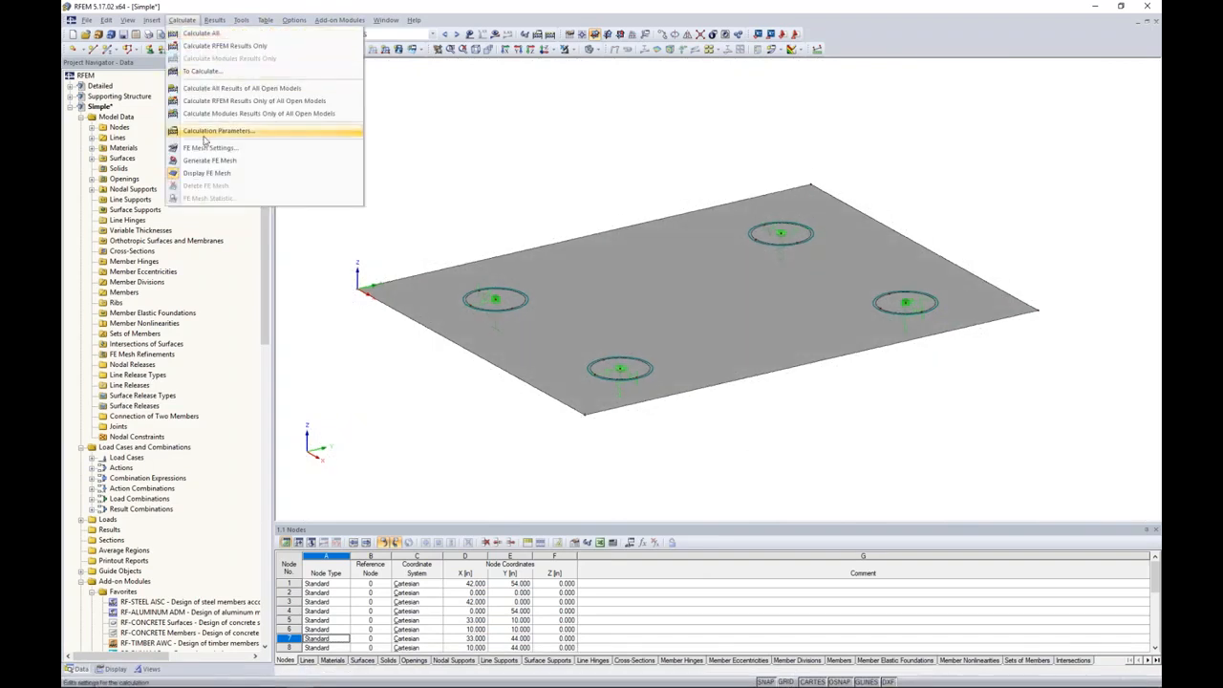
click(207, 148)
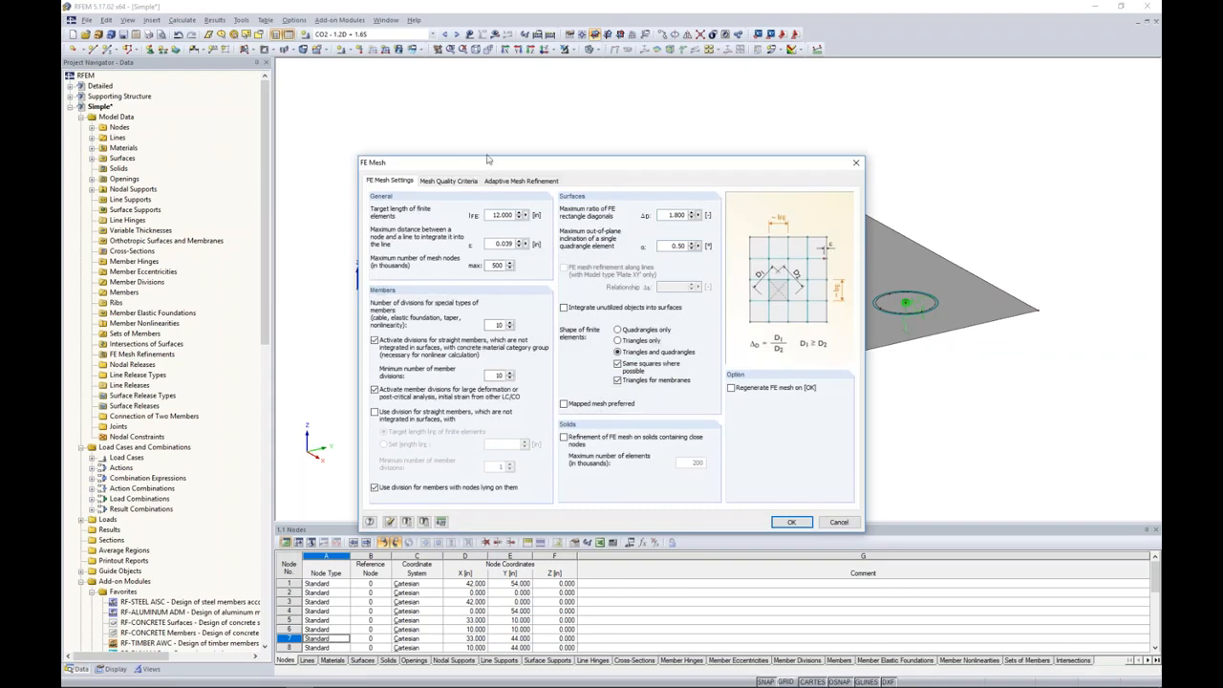
drag(486, 158, 484, 137)
drag(487, 193, 517, 194)
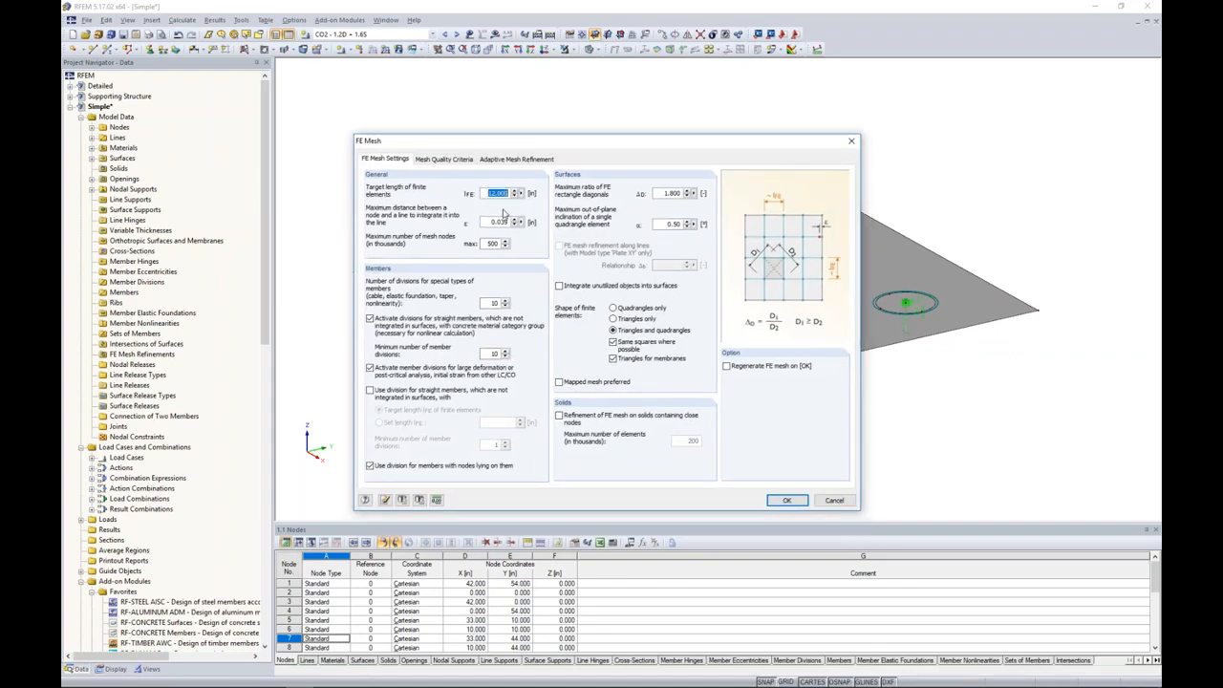
text(1.0)
click(727, 366)
click(787, 500)
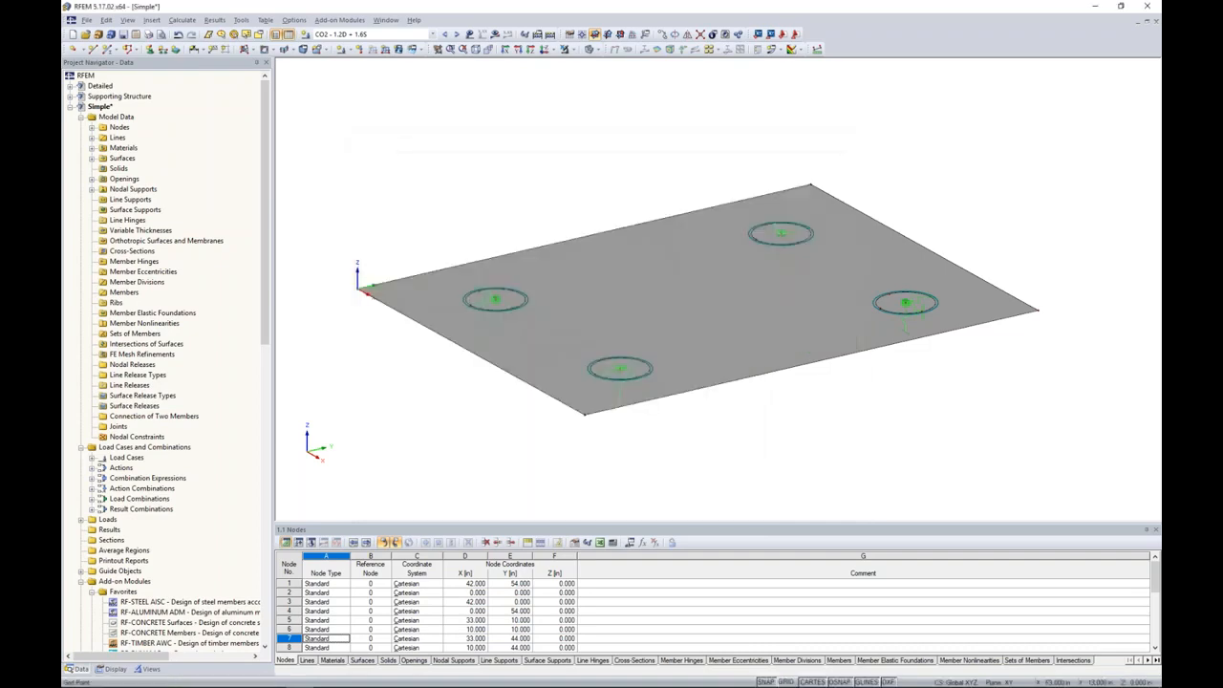
click(598, 51)
click(602, 65)
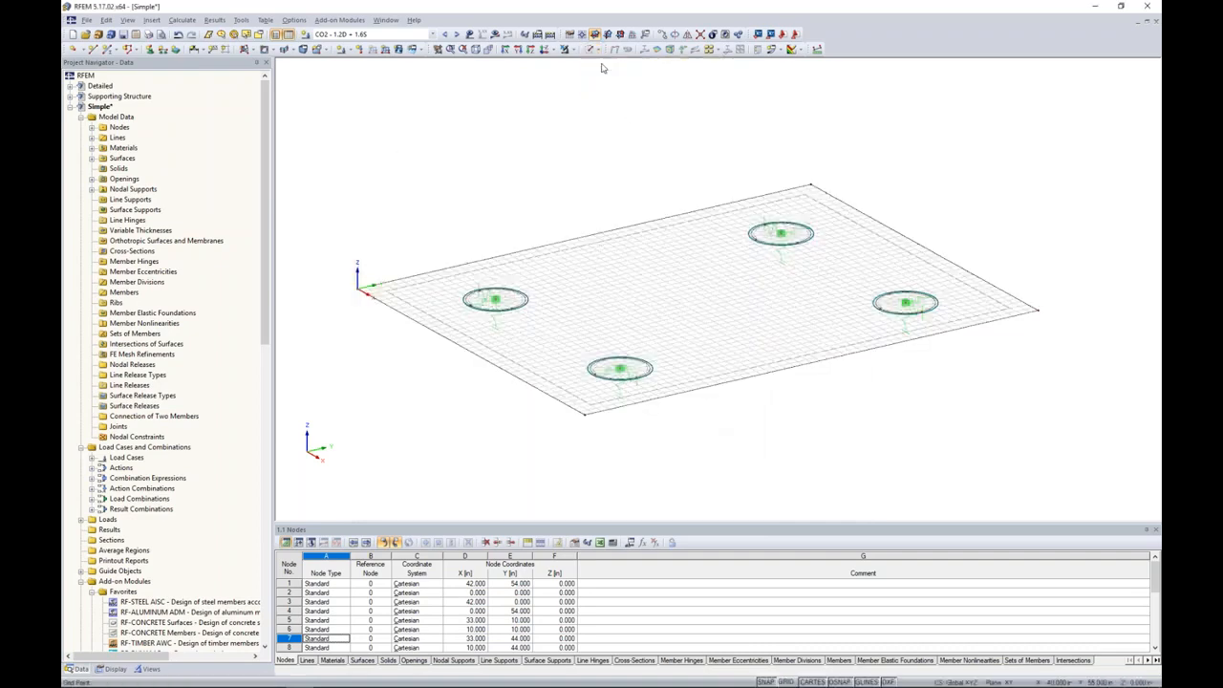
Add a circular FE mesh refinement at the four circle-centre nodes with radius 5.0 in, inner target length 0.1 in and outer 0.5 in
scroll(647, 347, up, 3)
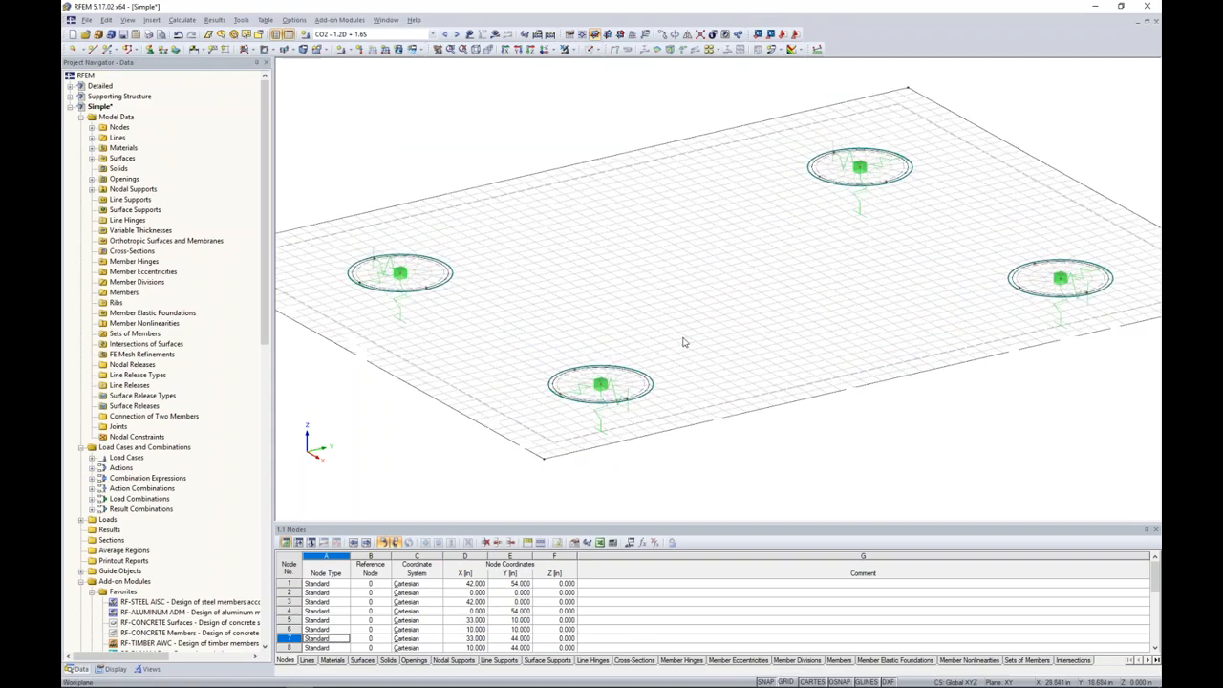
scroll(592, 326, down, 2)
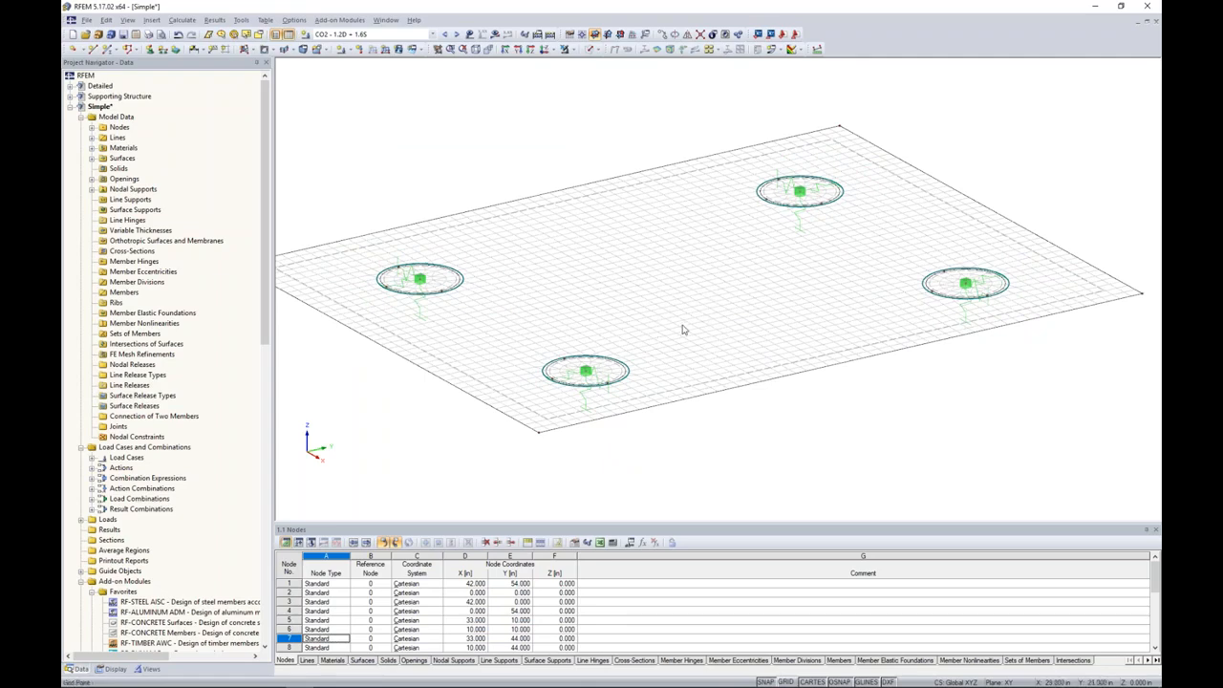
click(589, 374)
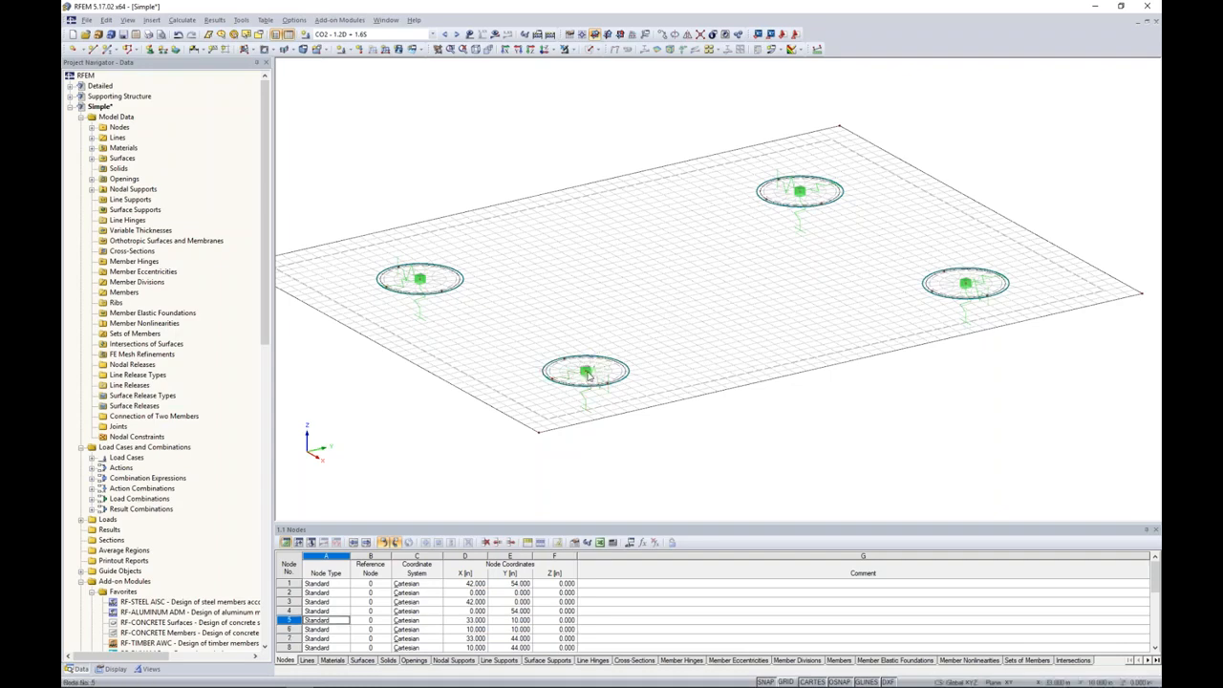
click(419, 281)
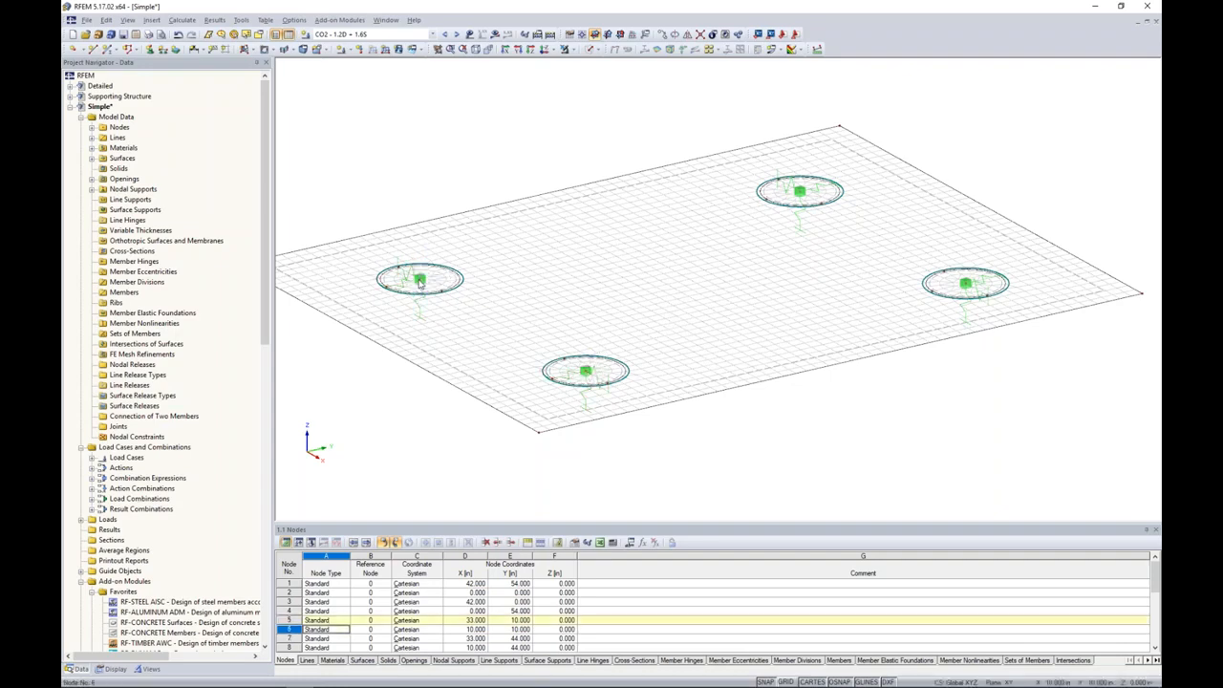
click(801, 193)
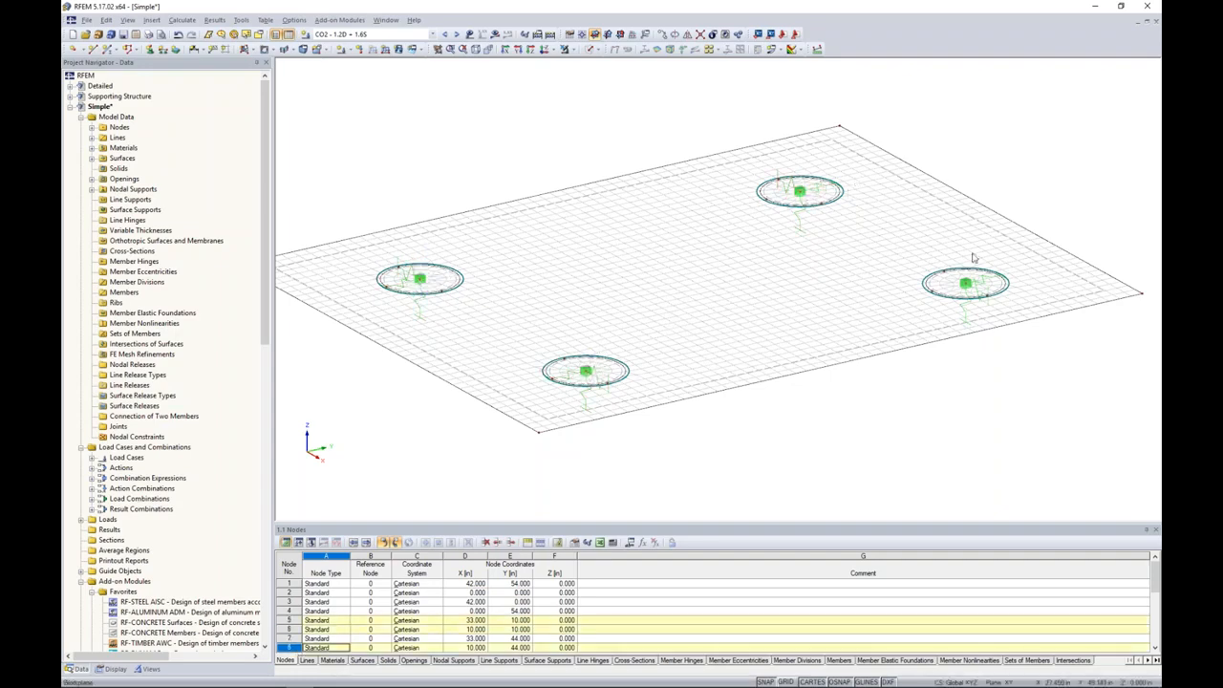
click(967, 290)
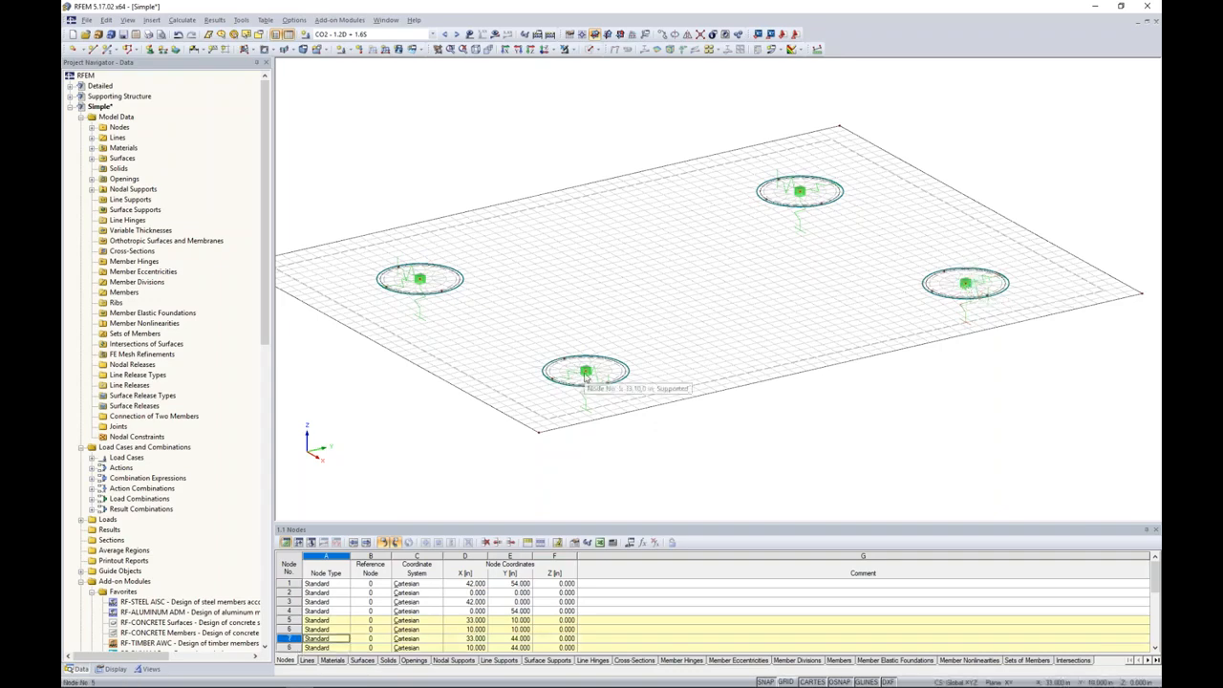
right_click(586, 375)
mouse_move(628, 409)
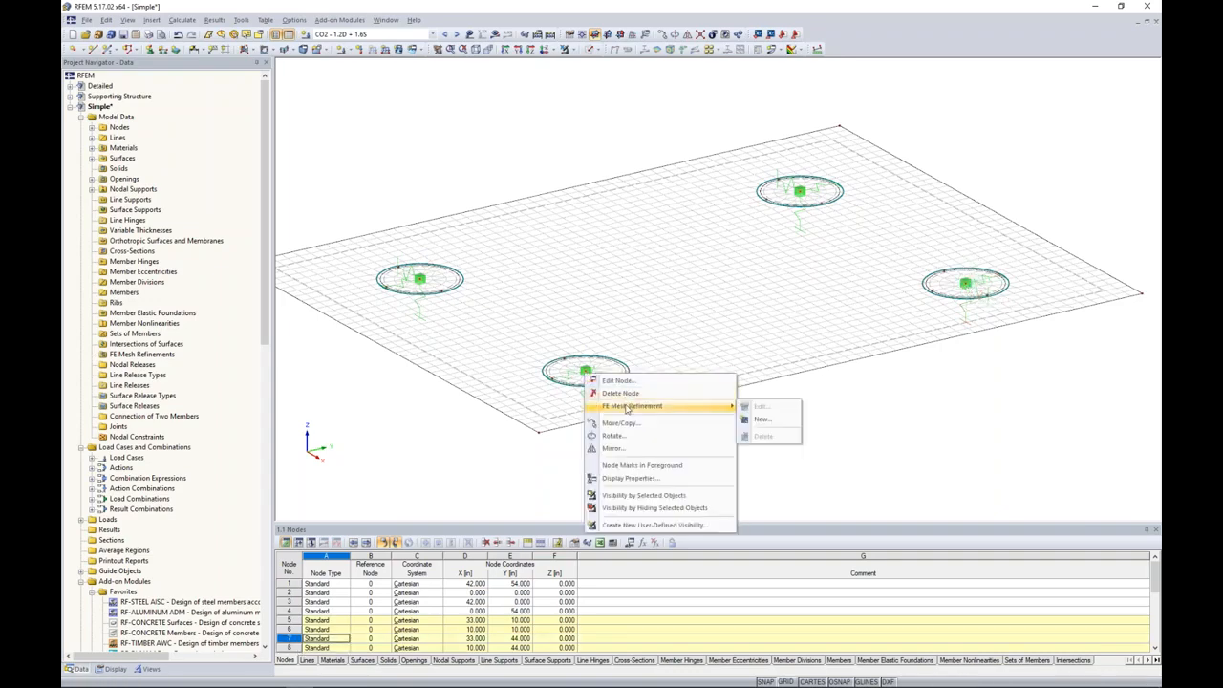
click(758, 420)
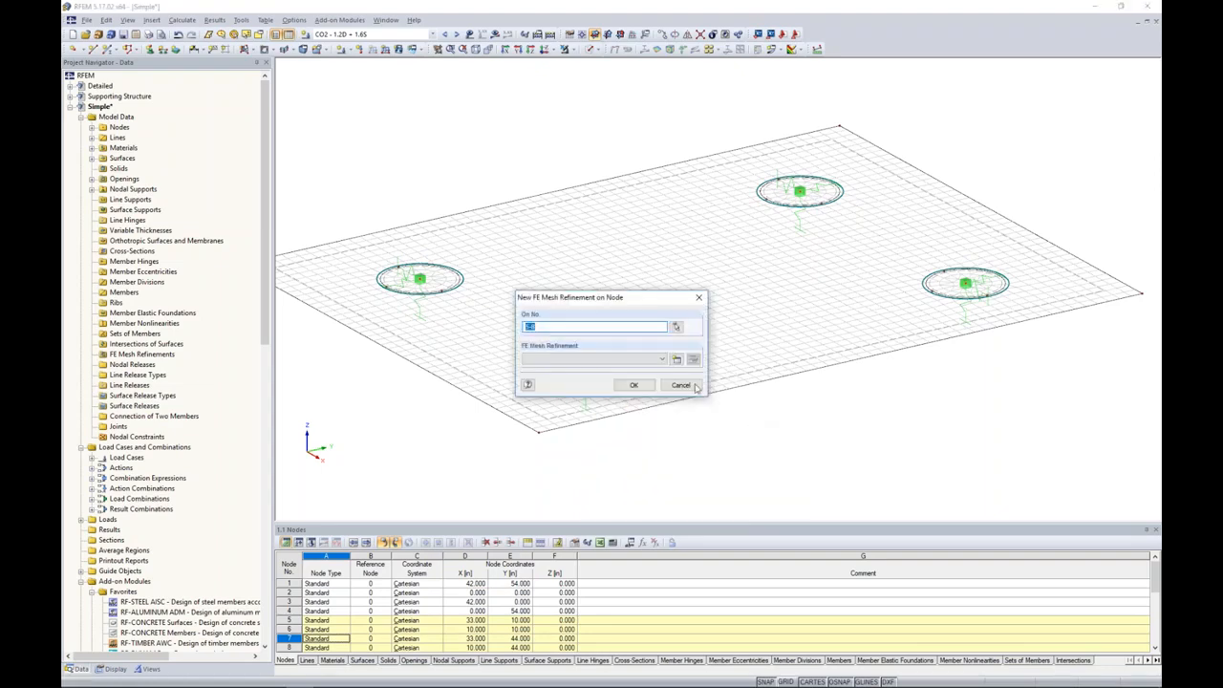
click(678, 360)
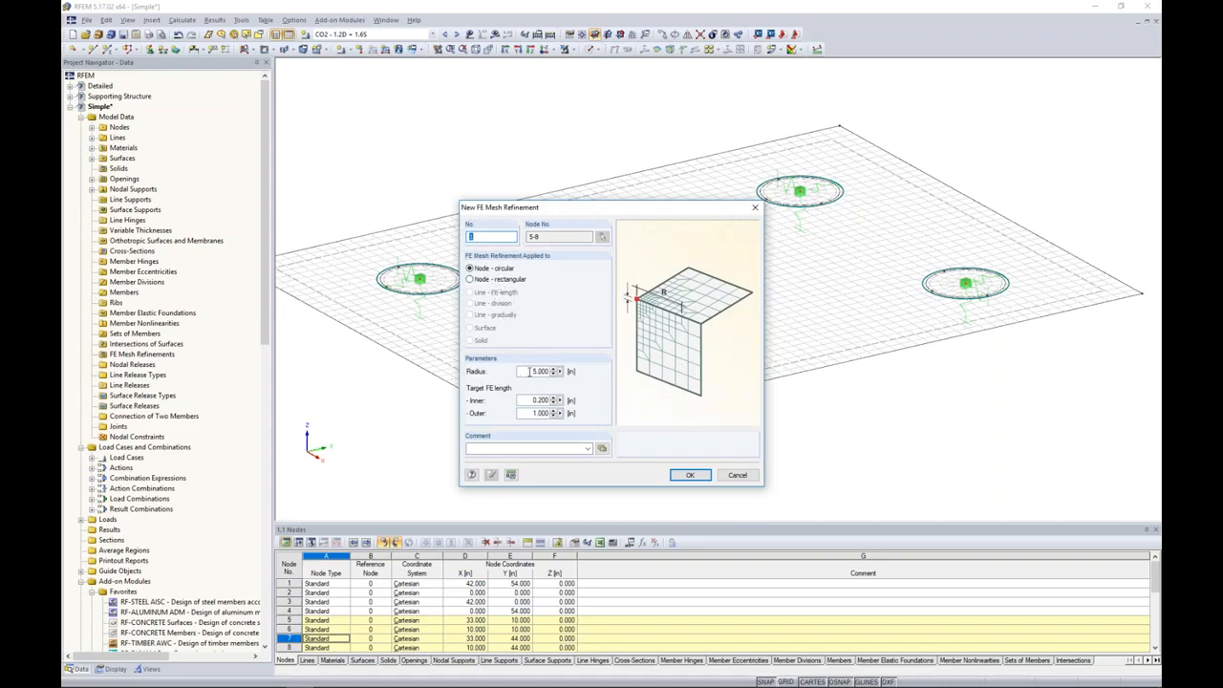
double_click(530, 372)
text(5.0)
double_click(522, 401)
text(0.1)
double_click(541, 413)
text(0.5)
click(690, 475)
click(641, 390)
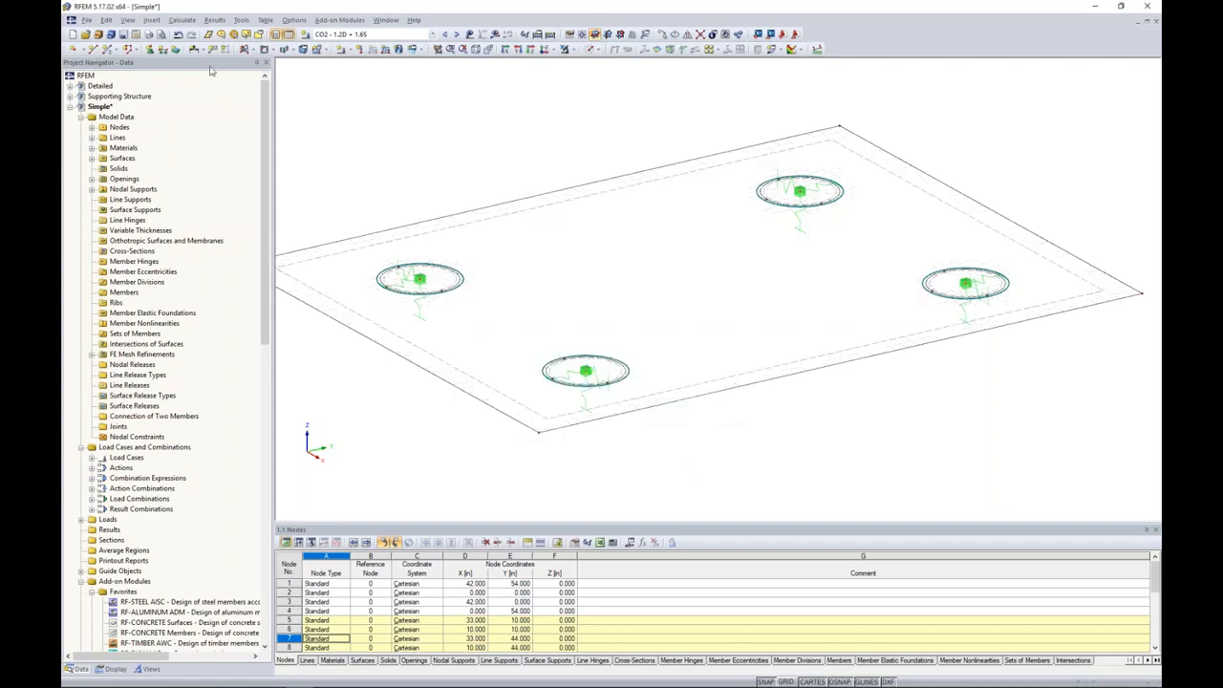
Regenerate the FE mesh with the node refinements and switch the model to a solid display
click(181, 19)
click(210, 163)
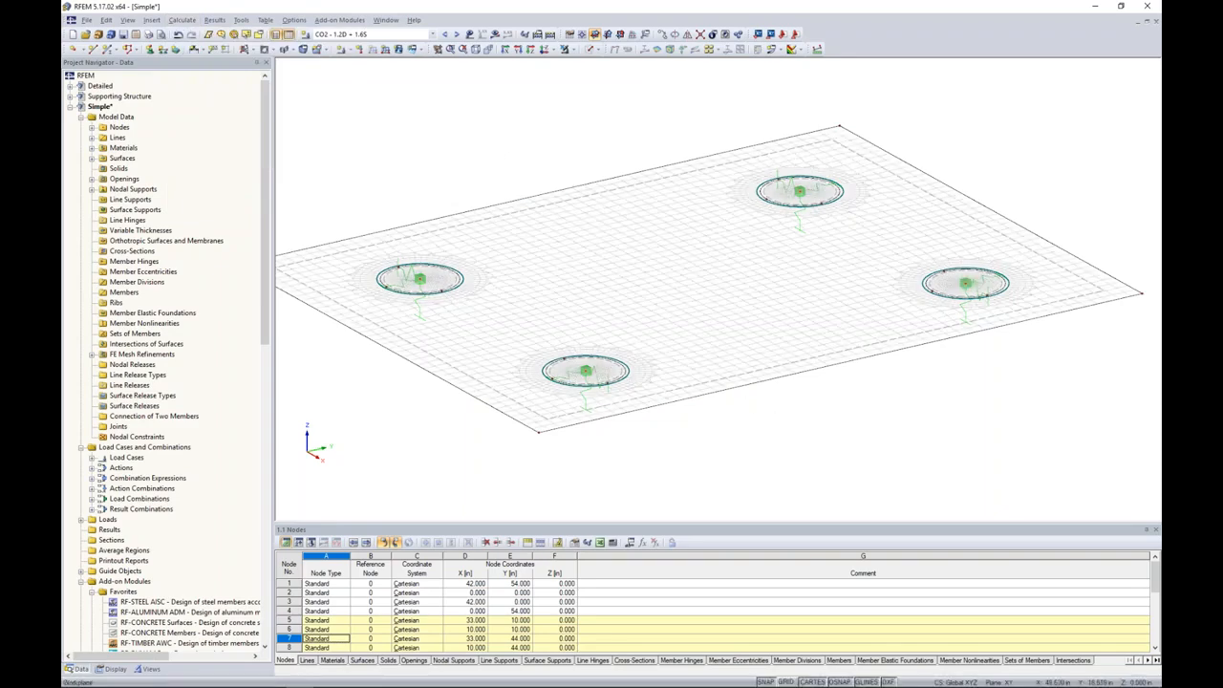
scroll(590, 415, up, 3)
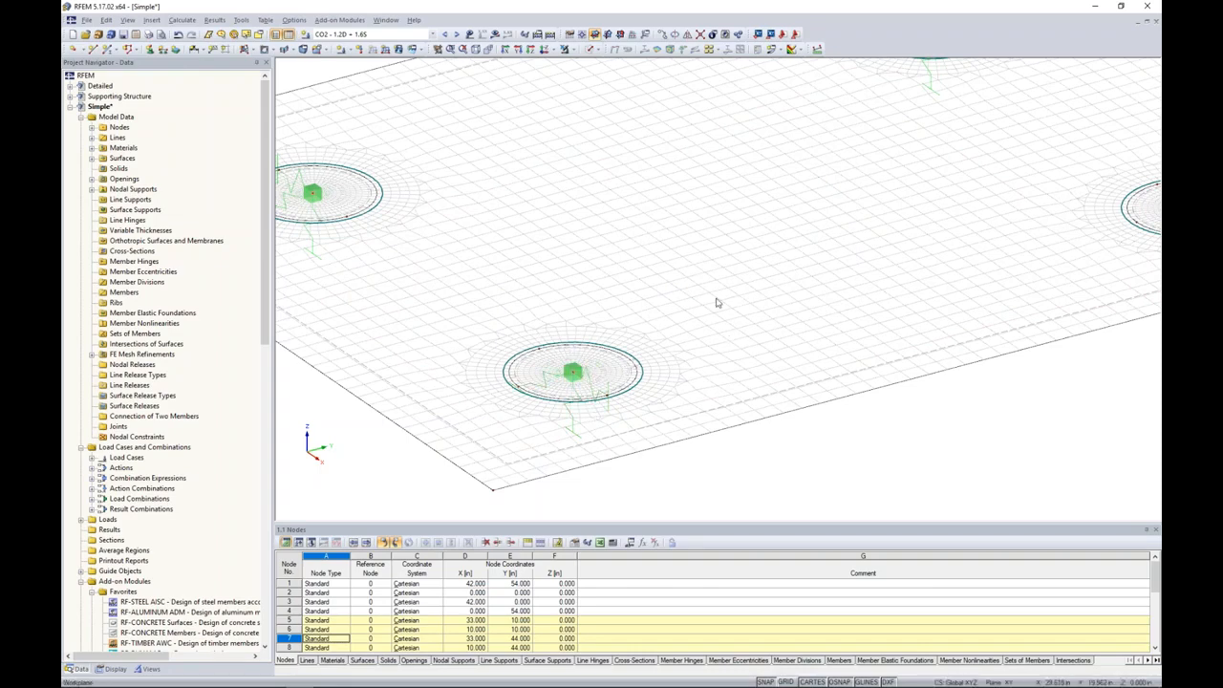
scroll(716, 303, down, 3)
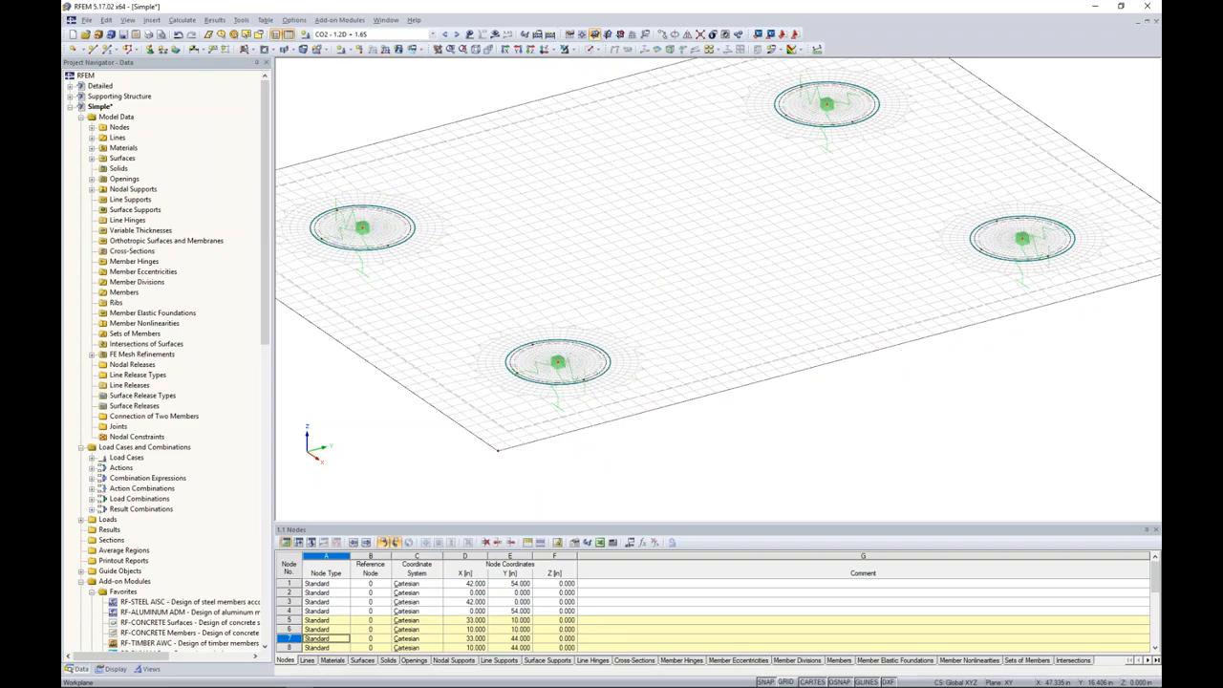
click(599, 50)
click(629, 75)
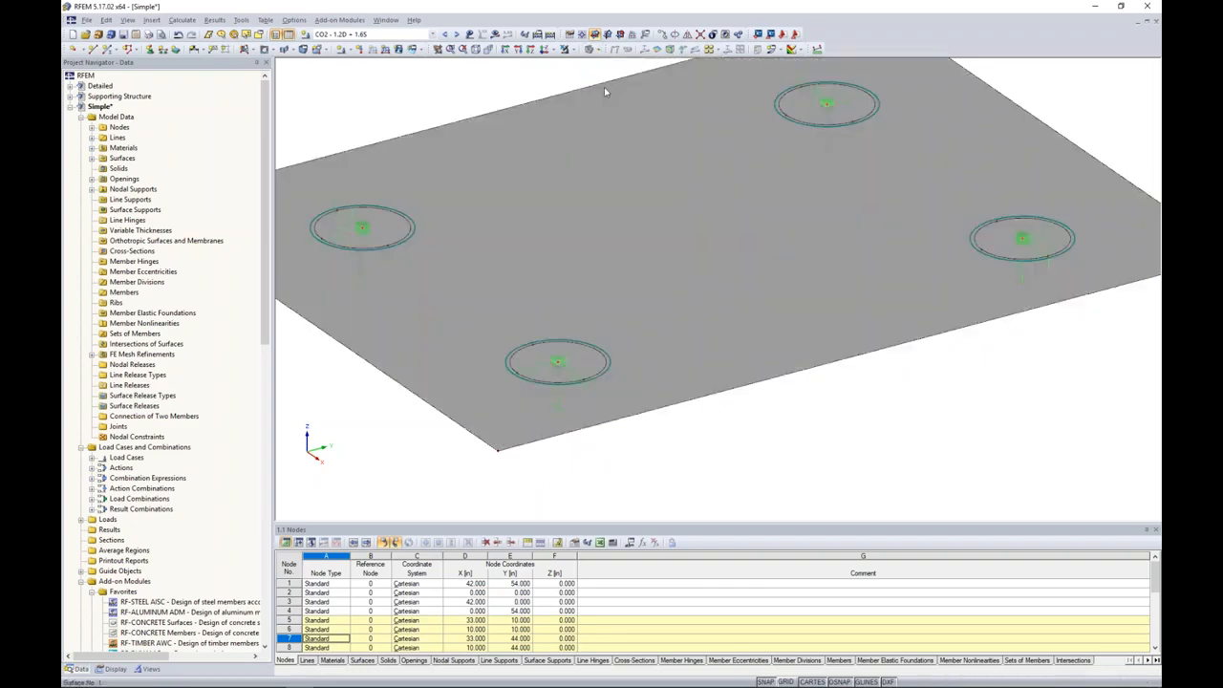
Give the four circular surfaces a polar result grid with a radial grid distance R of 1 in
click(589, 359)
ctrl+click(396, 229)
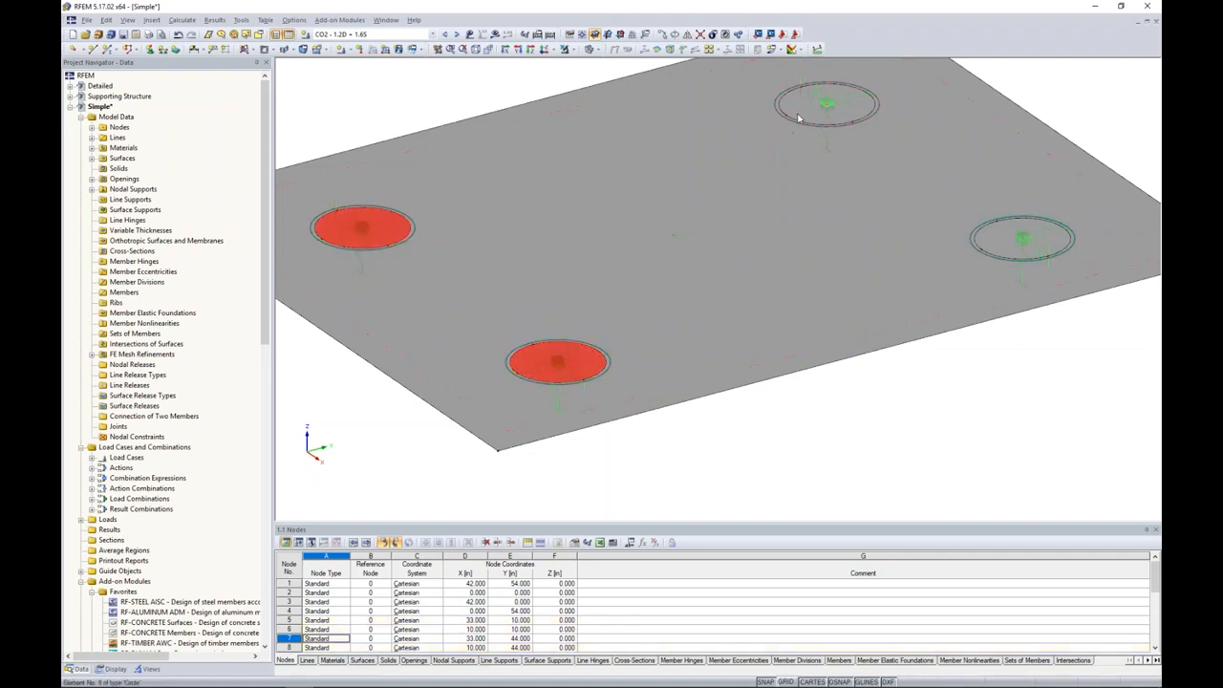
ctrl+click(828, 107)
ctrl+click(1021, 239)
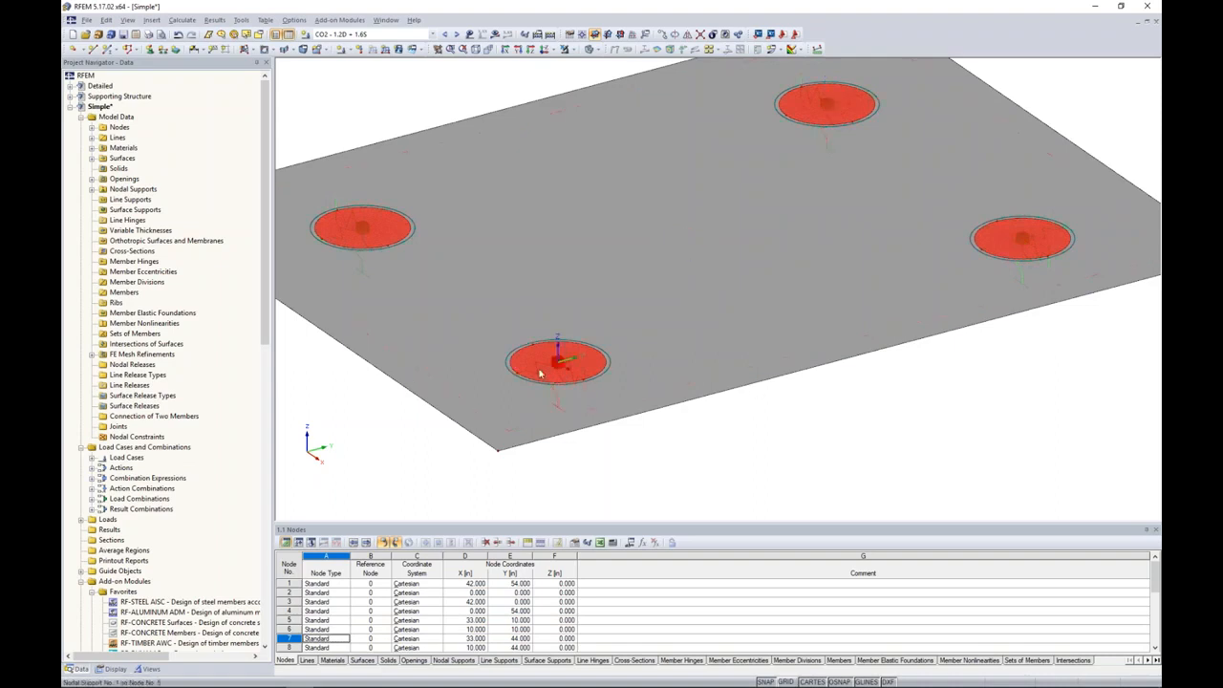
right_click(583, 358)
click(610, 370)
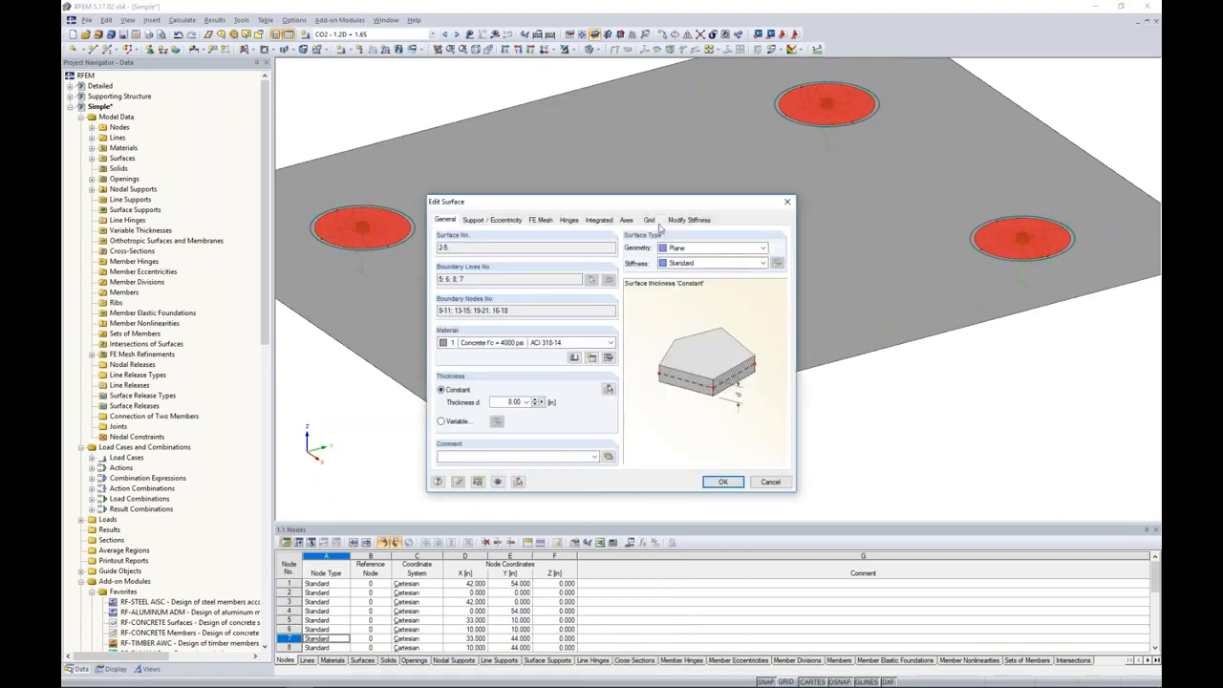
click(658, 223)
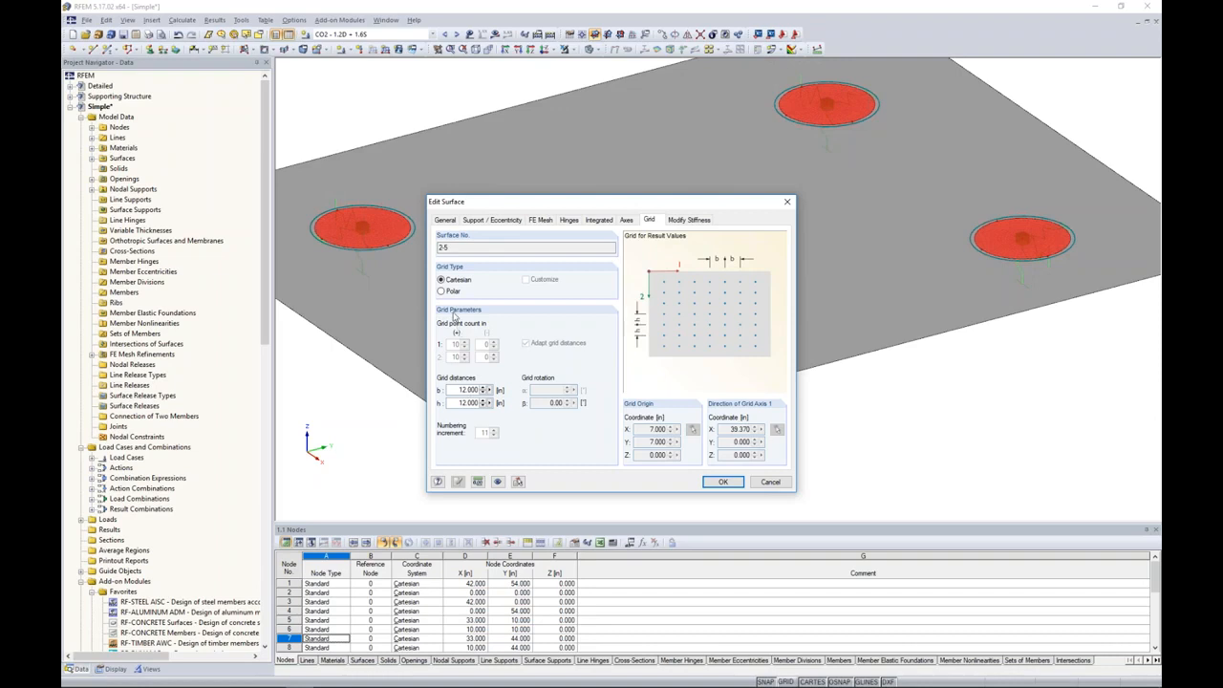
click(442, 291)
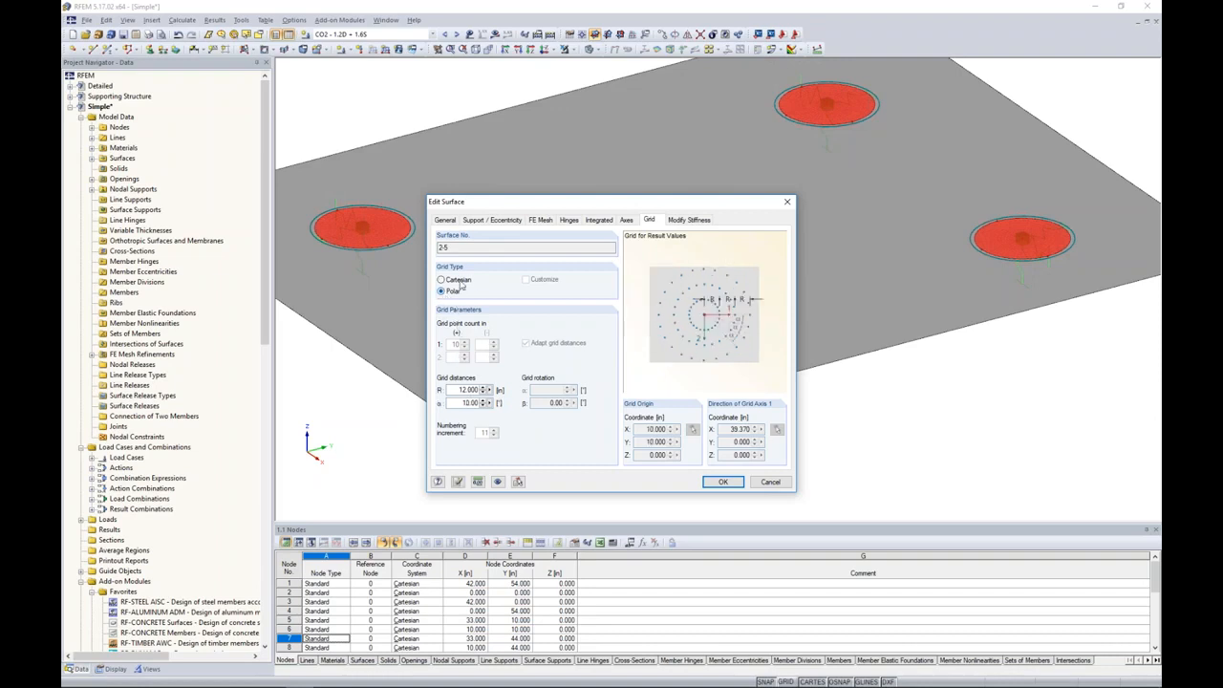
double_click(468, 390)
text(1)
click(723, 481)
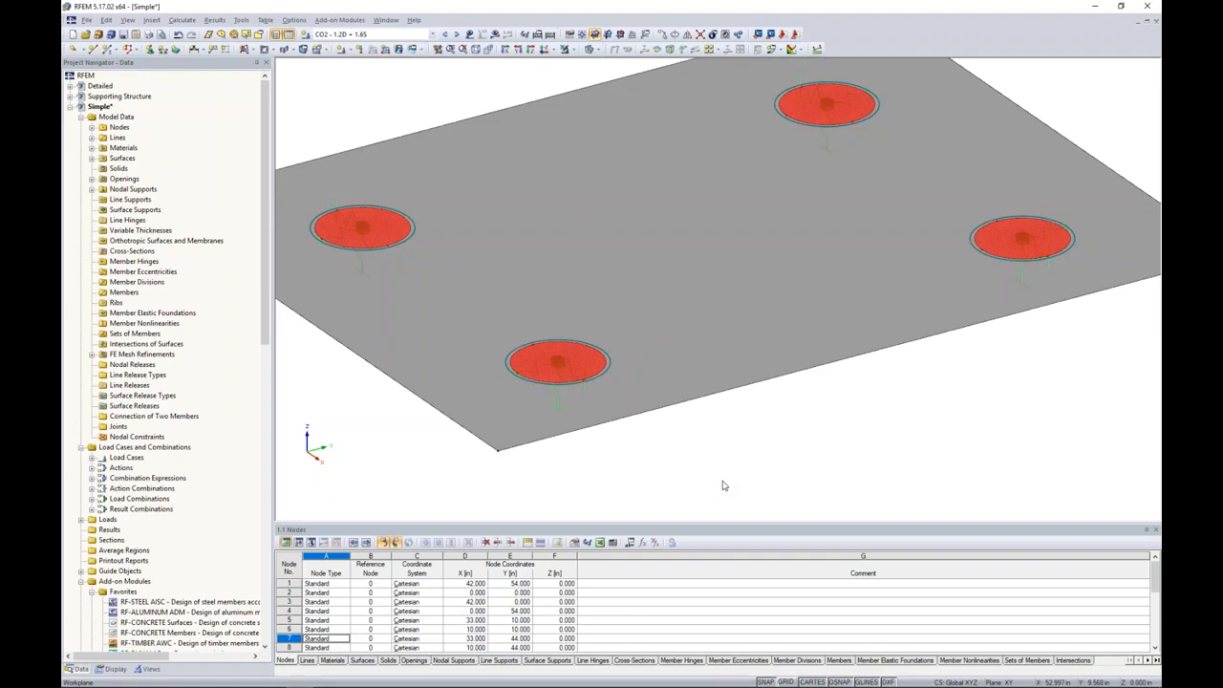
Set the Cartesian result grid distance b of the main slab surface to 1.0 in
double_click(726, 338)
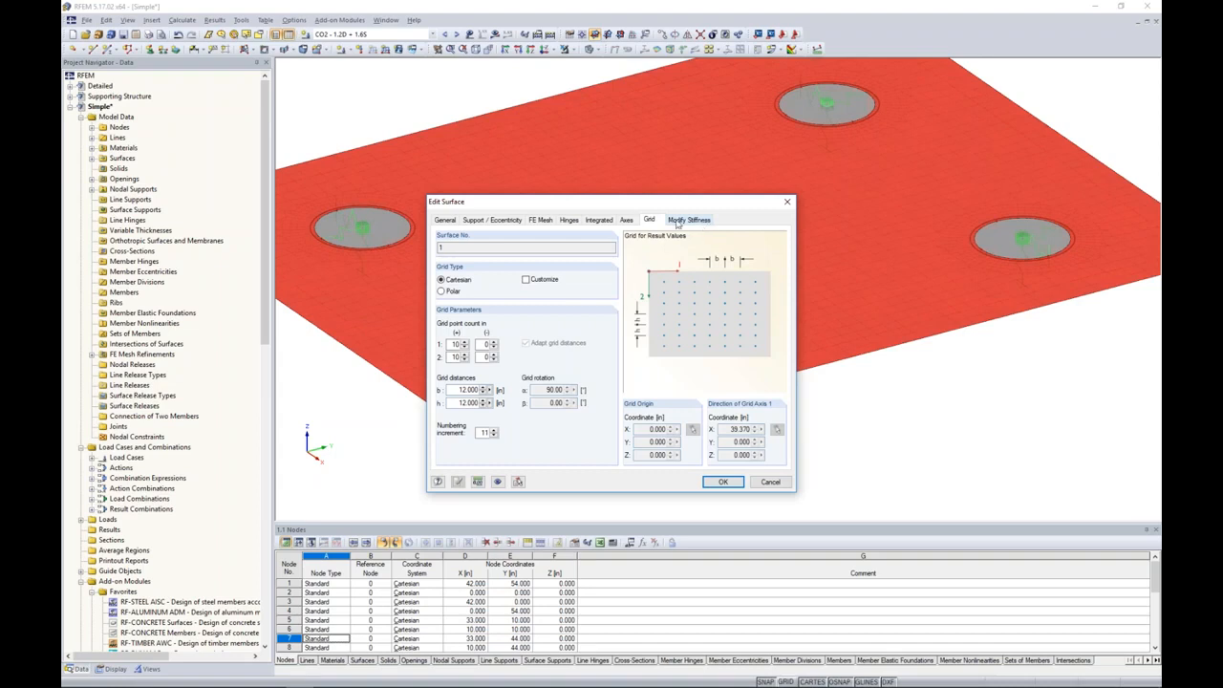
double_click(465, 390)
text(1.0)
click(723, 482)
ctrl+middle_drag(795, 423, 755, 417)
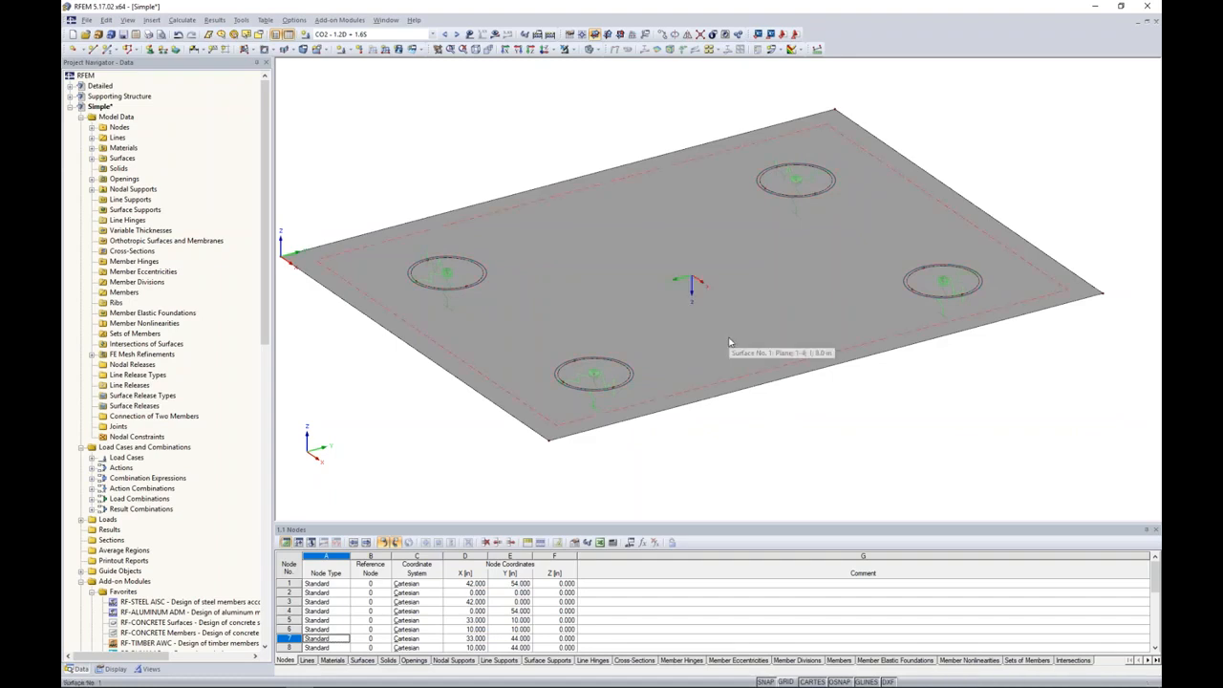
Open the RF-GLASS add-on module and set the calculation type to Global - Whole model in RFEM with standard None
scroll(151, 517, down, 5)
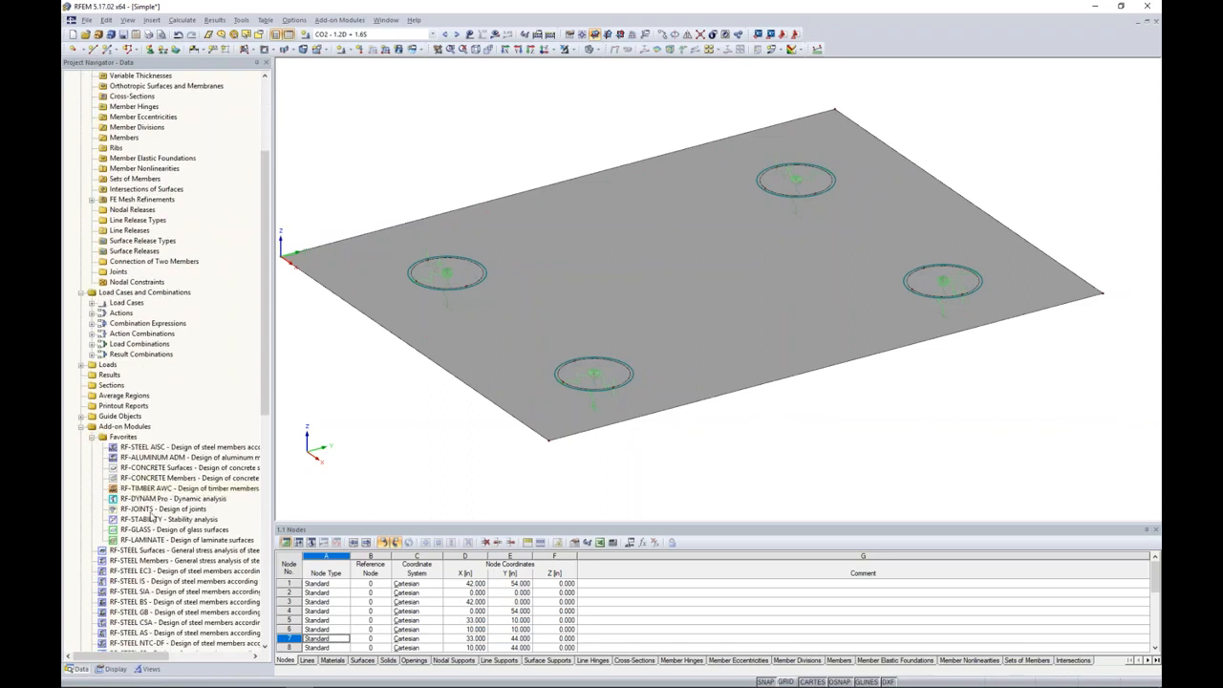
double_click(149, 530)
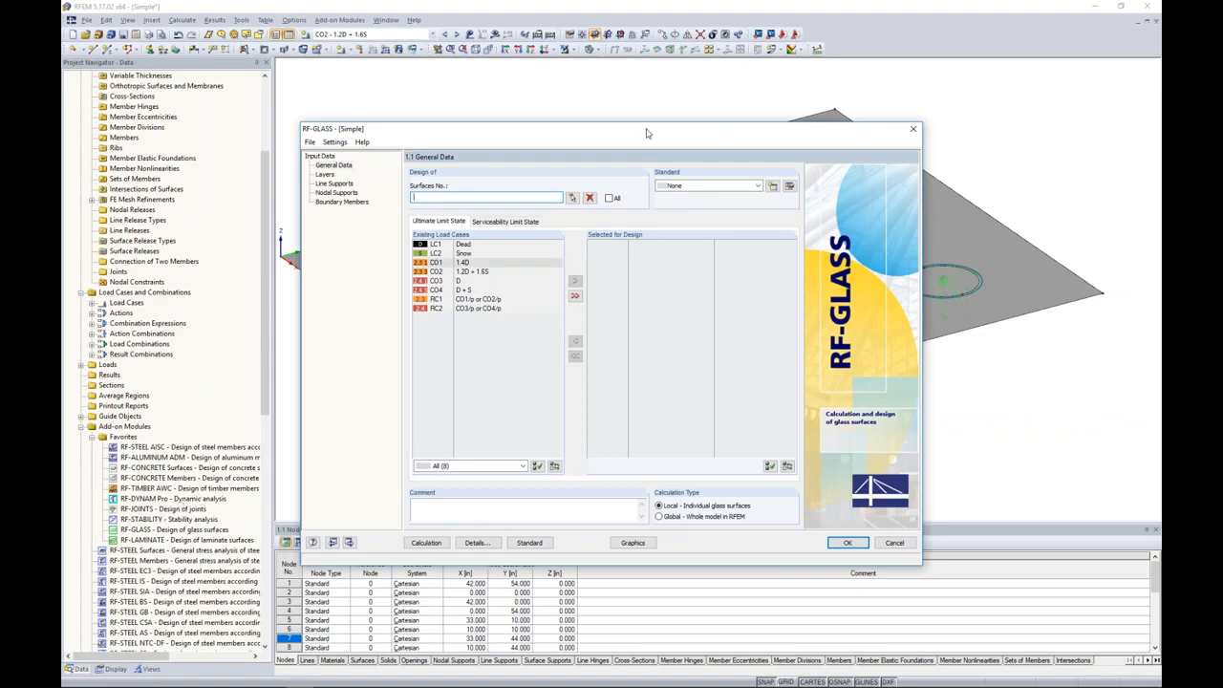
drag(646, 136, 689, 118)
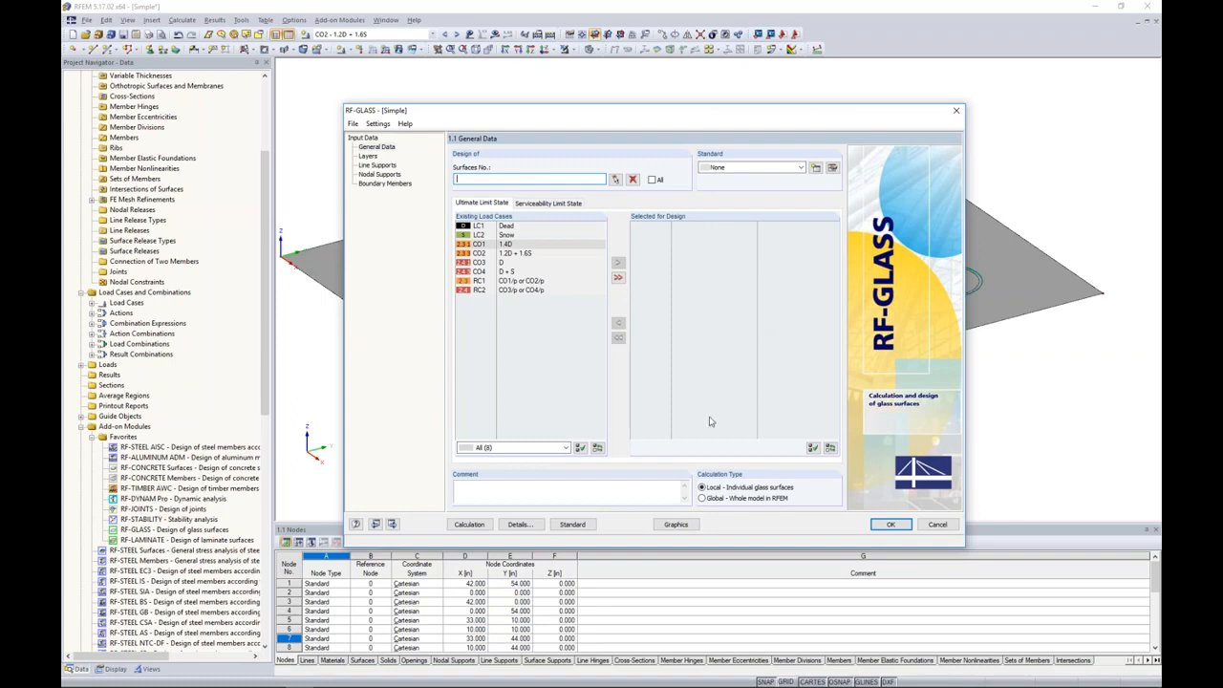
click(703, 498)
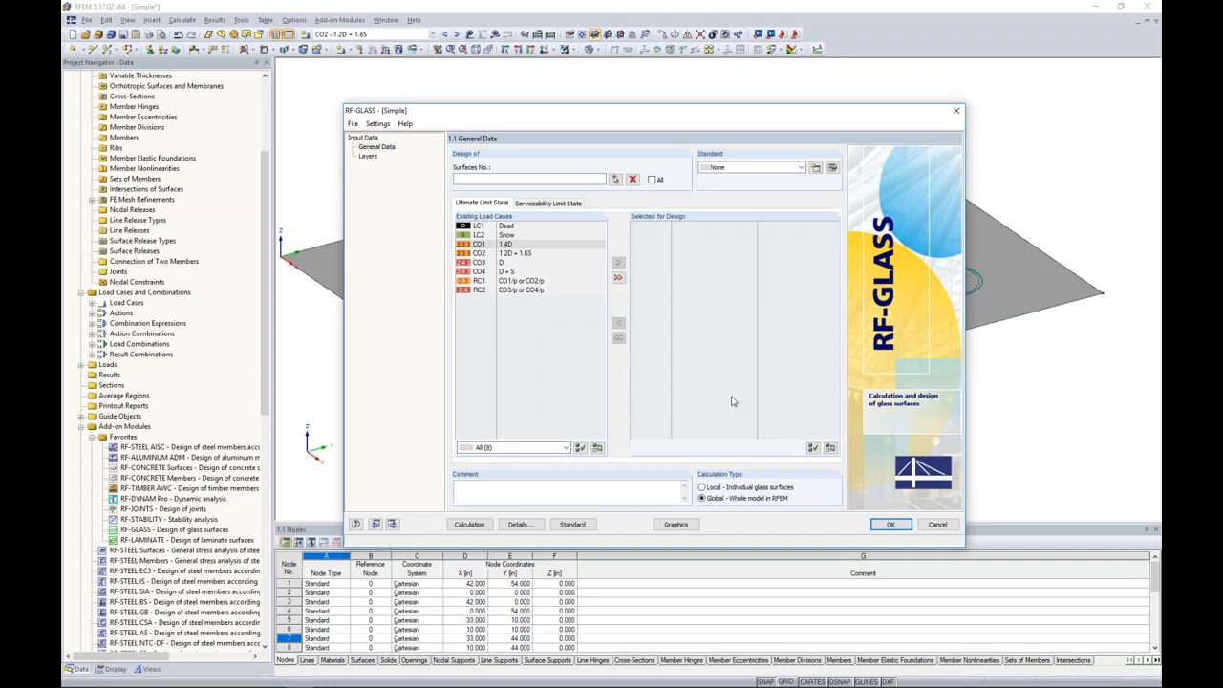
click(765, 167)
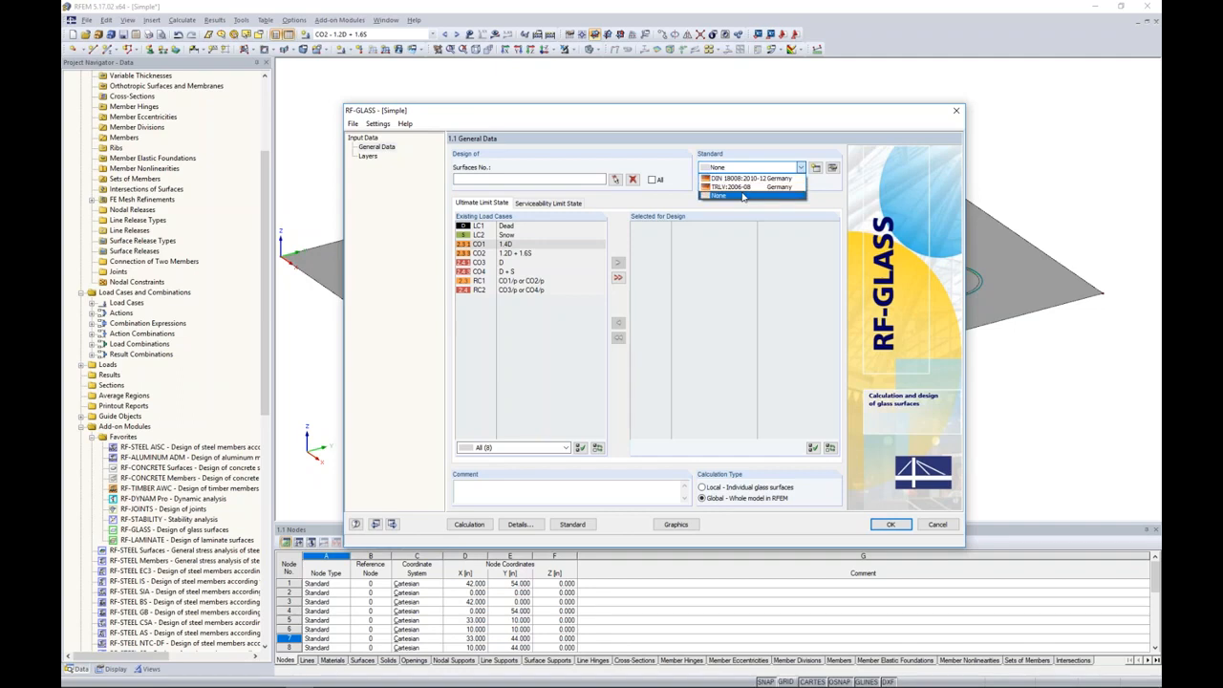
click(743, 196)
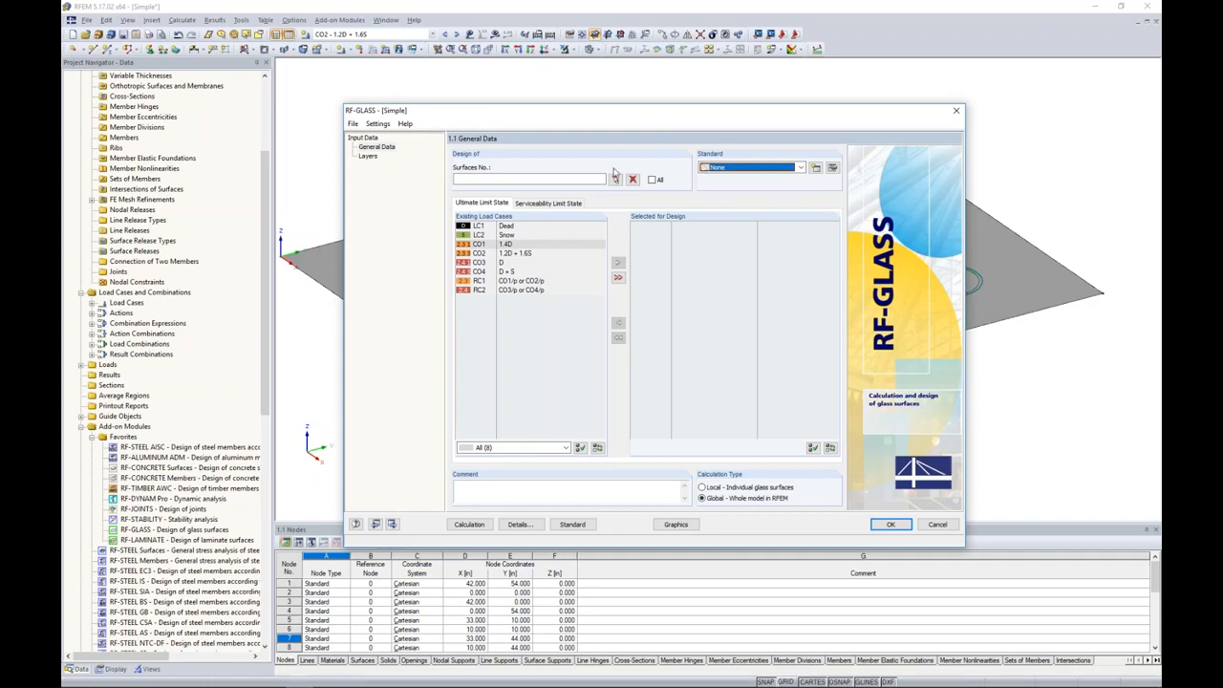
Pick the main slab, surface 1, in the model as the surface to design
click(617, 180)
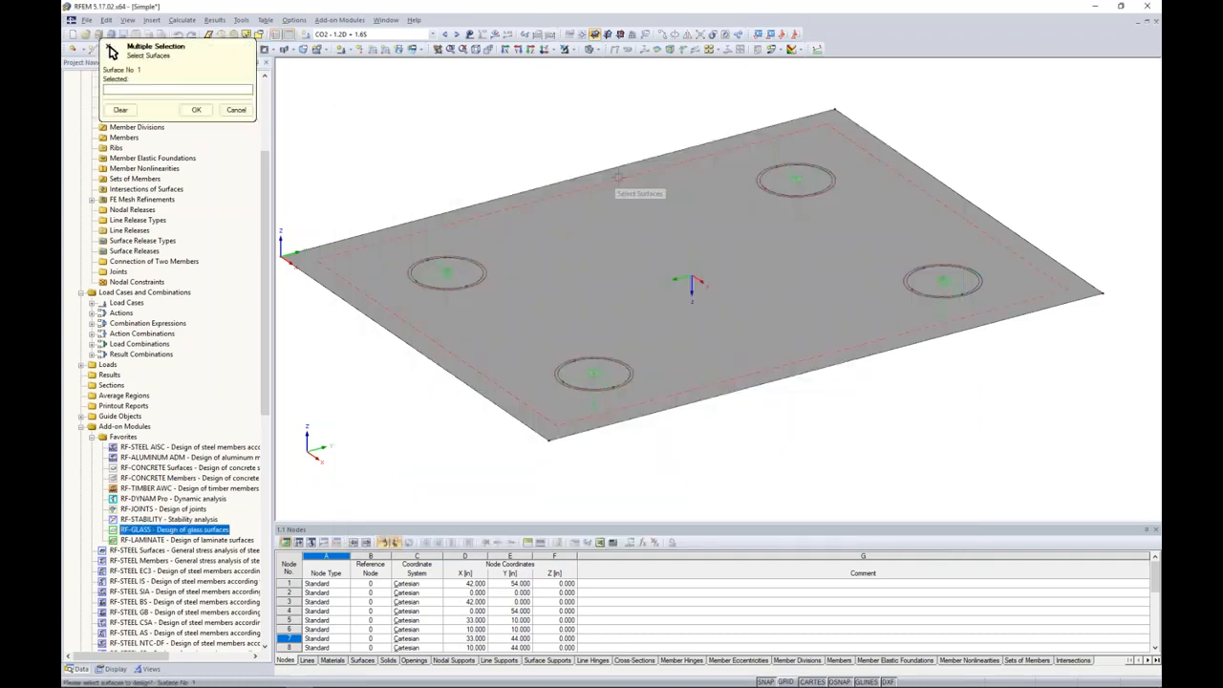
click(616, 187)
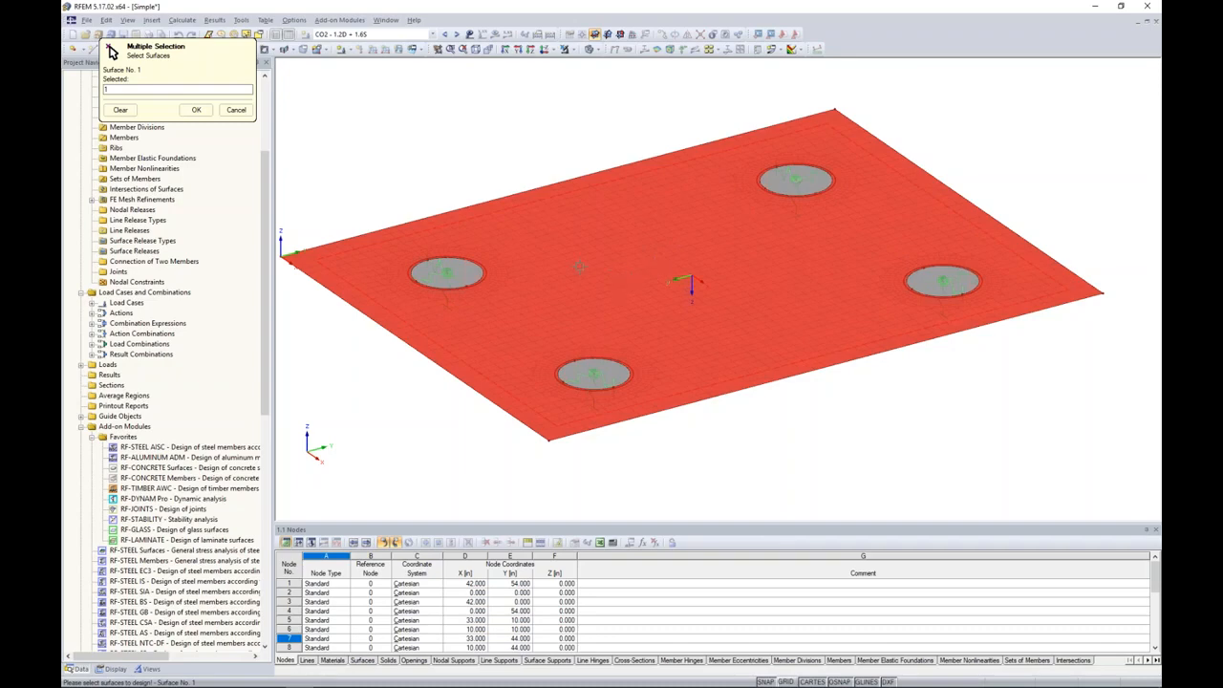
click(196, 110)
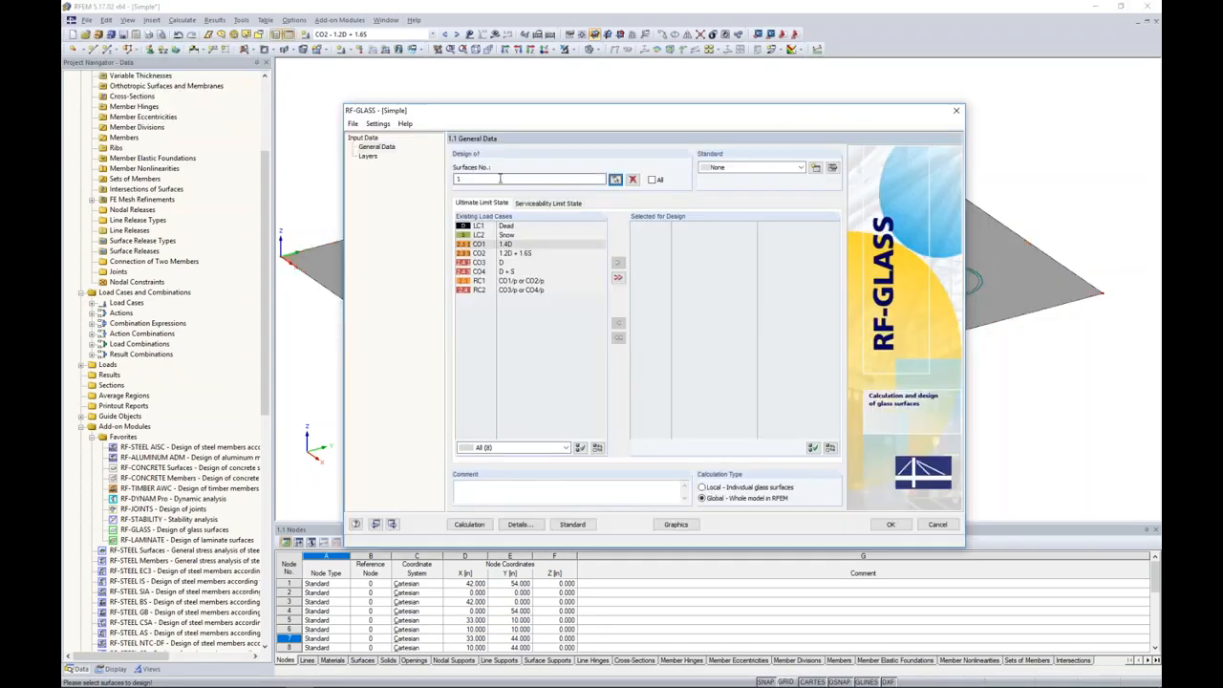
Select CO1 and CO2 for the ultimate limit state design and CO3 and CO4 for the serviceability limit state
click(516, 244)
shift+click(517, 252)
click(618, 262)
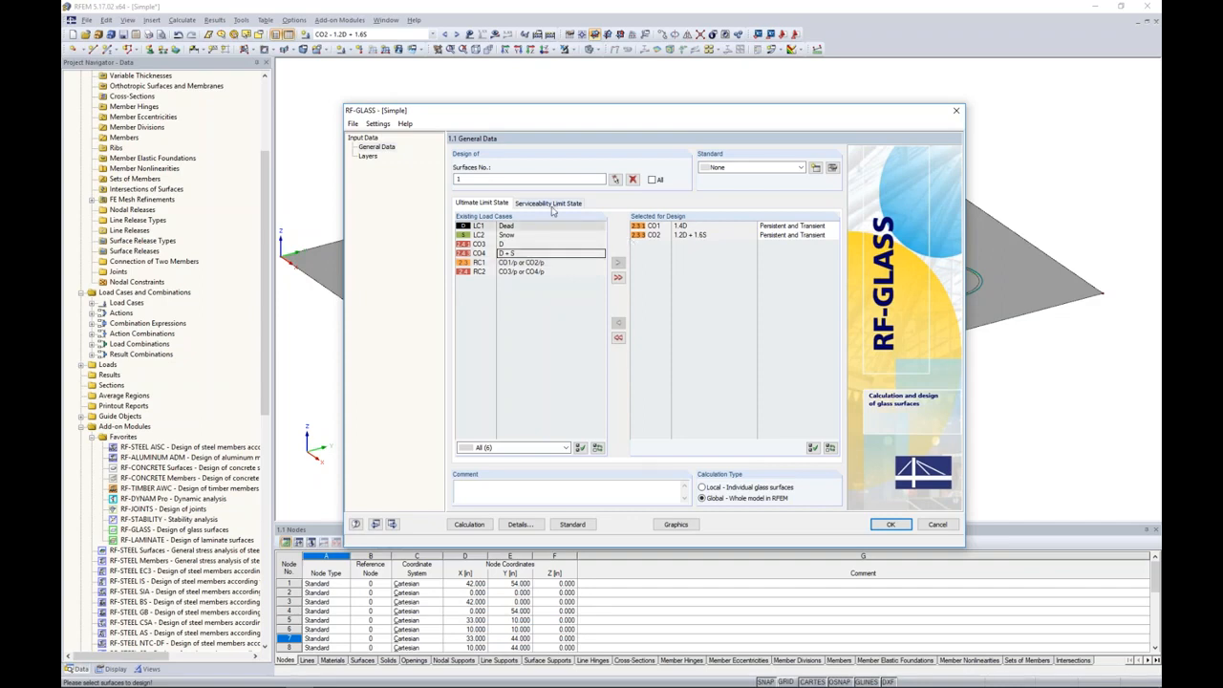
click(552, 204)
click(511, 262)
shift+click(516, 271)
click(618, 264)
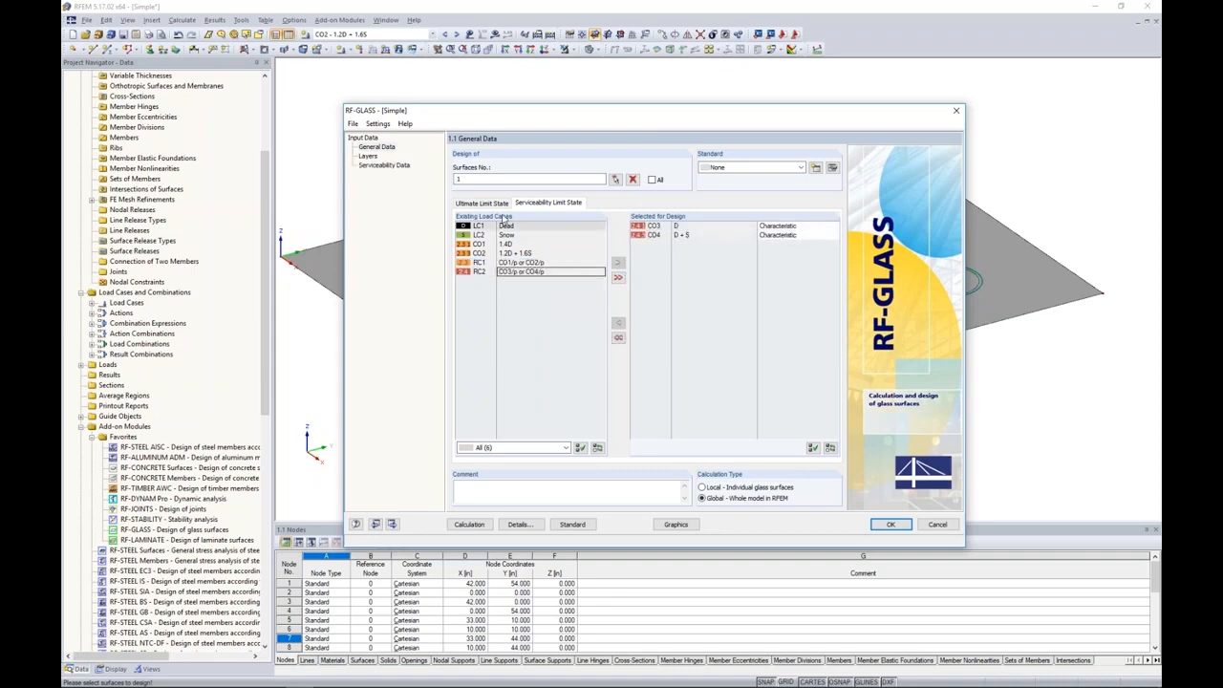
Assign surfaces 1-5 to Composition 1 in the layer data by selecting them in the model
click(371, 158)
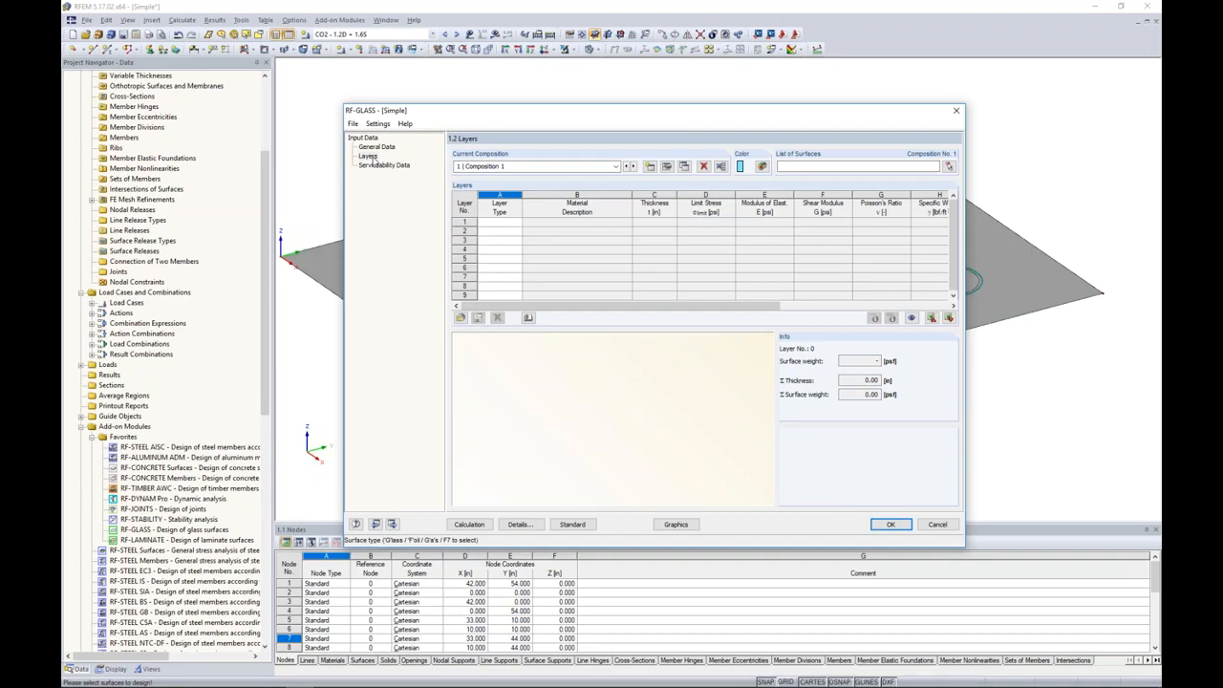
click(948, 166)
drag(1046, 486, 397, 122)
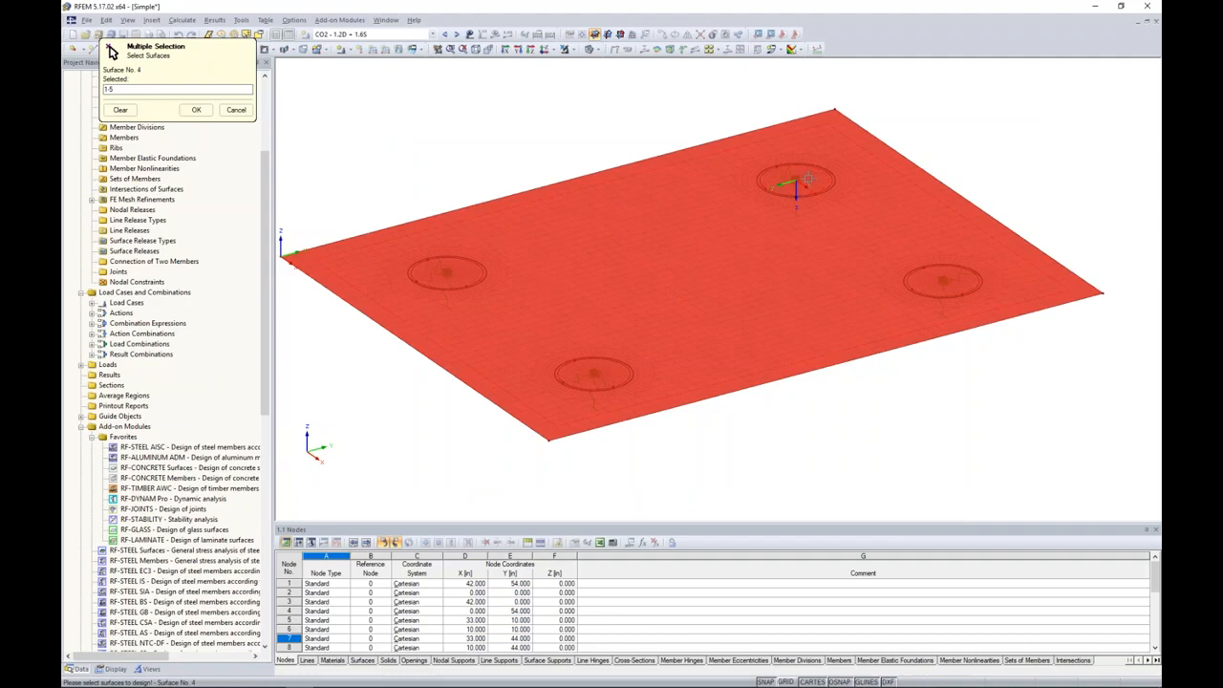
click(197, 110)
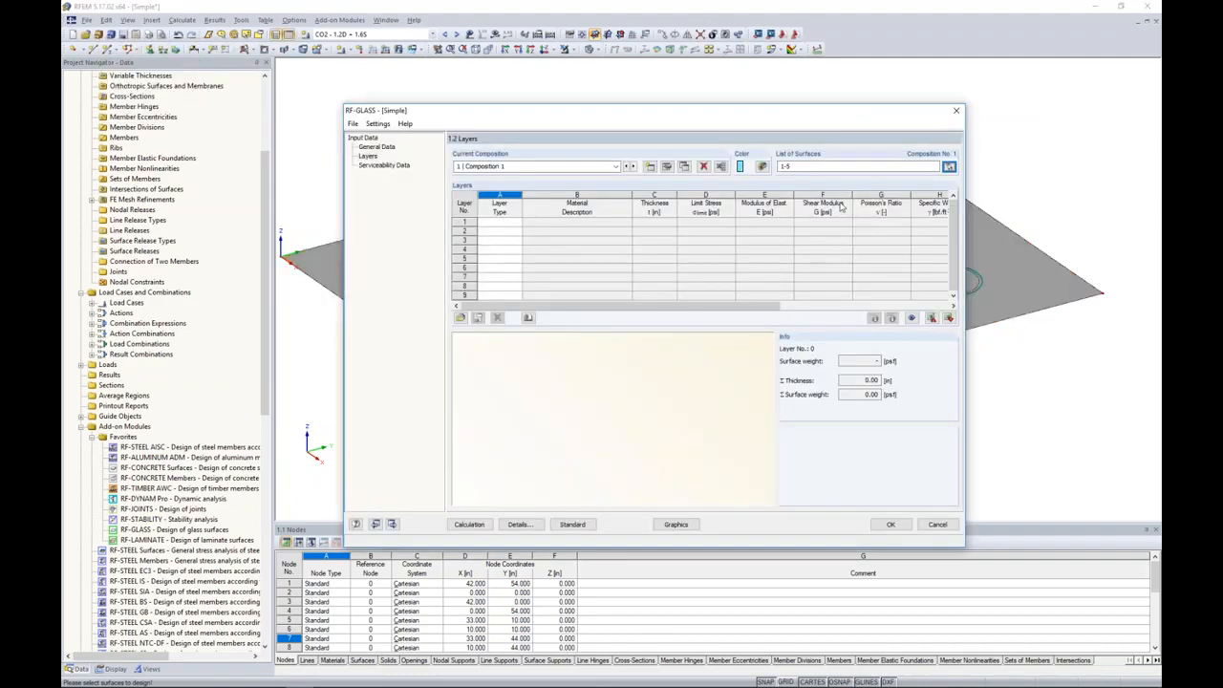
Define layer 1 of the composition as a Glass layer
click(517, 223)
click(517, 223)
click(498, 231)
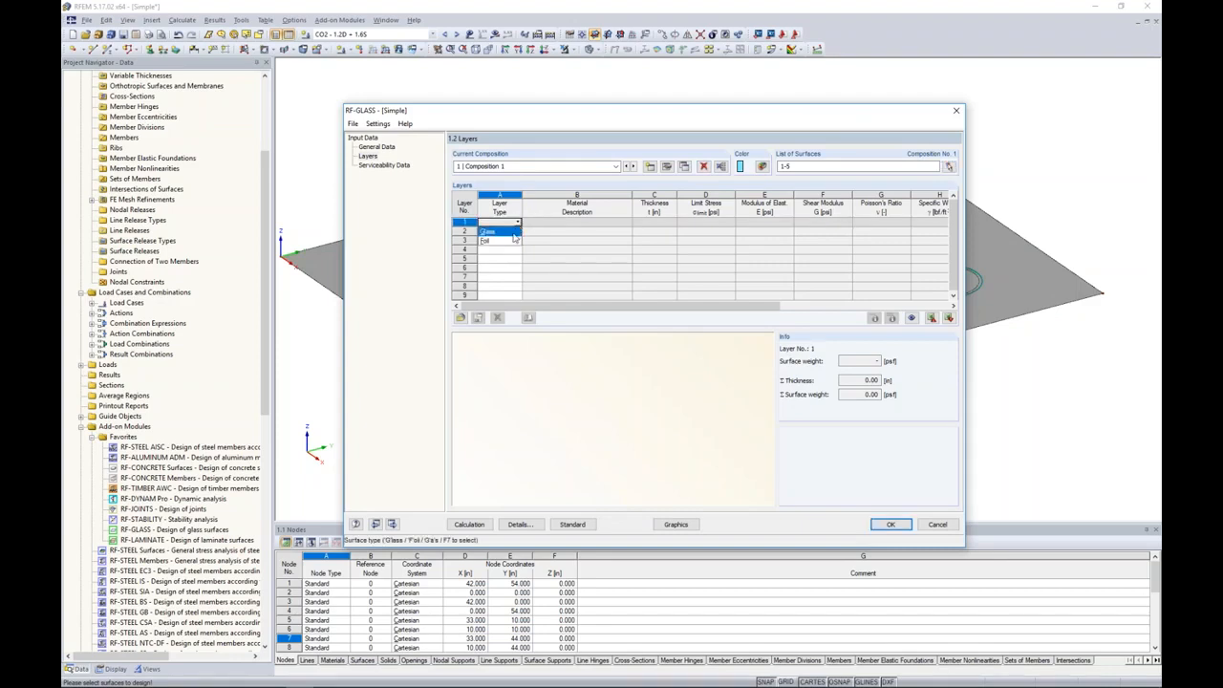
Browse the glass material library for layer 1 across all standard groups and standards, and examine the new material definition
click(564, 222)
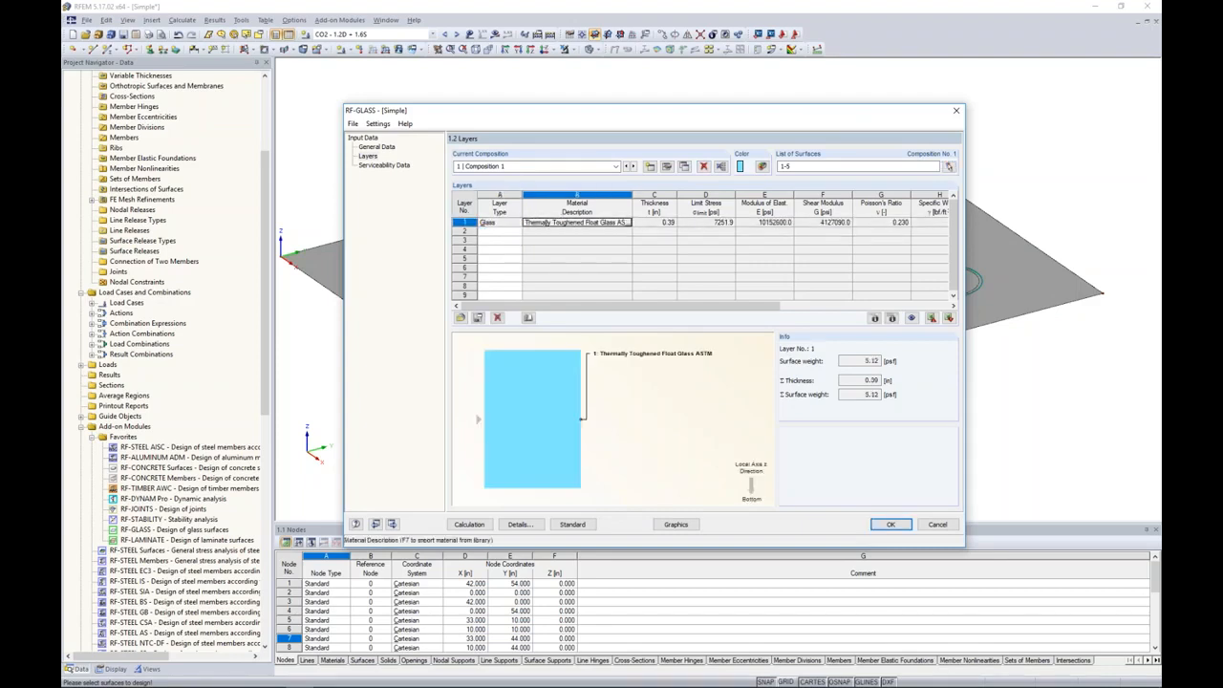
click(630, 223)
click(529, 193)
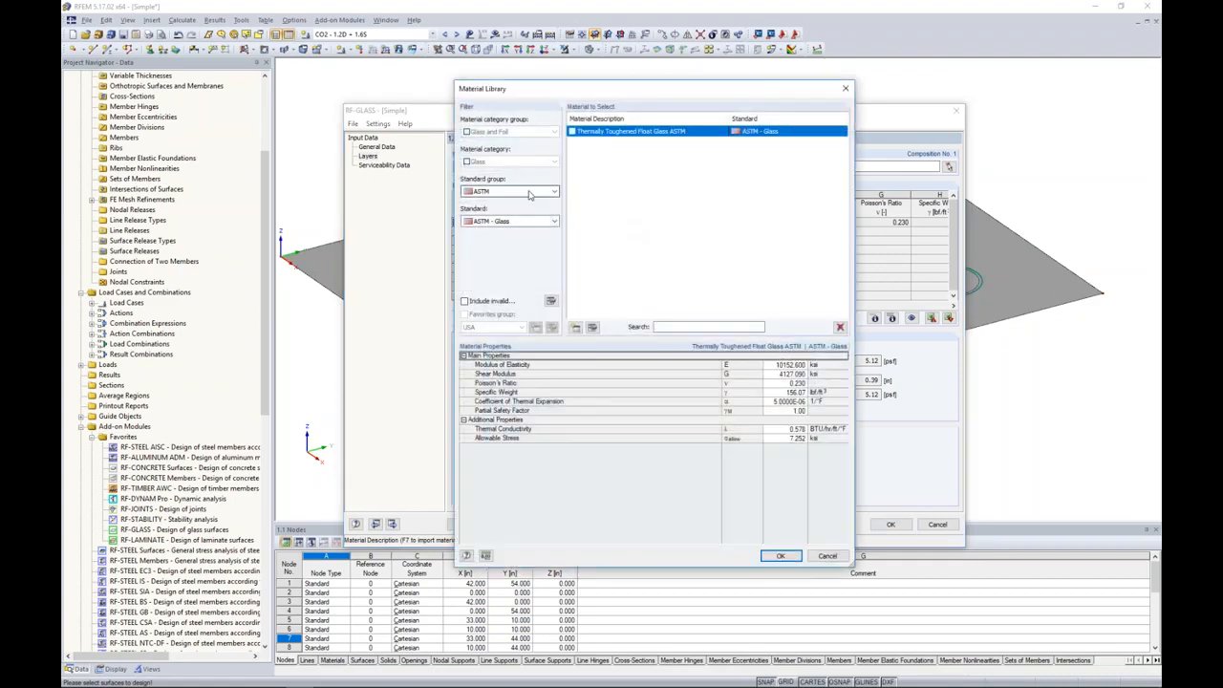
click(527, 204)
click(525, 223)
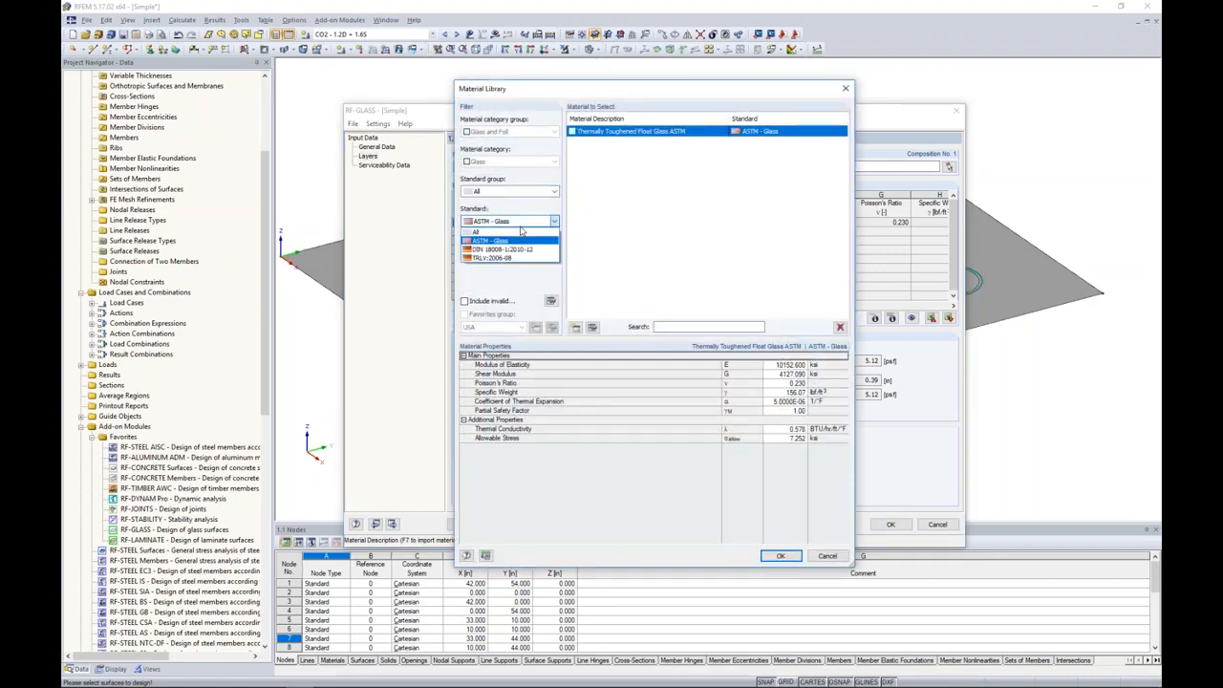
click(524, 232)
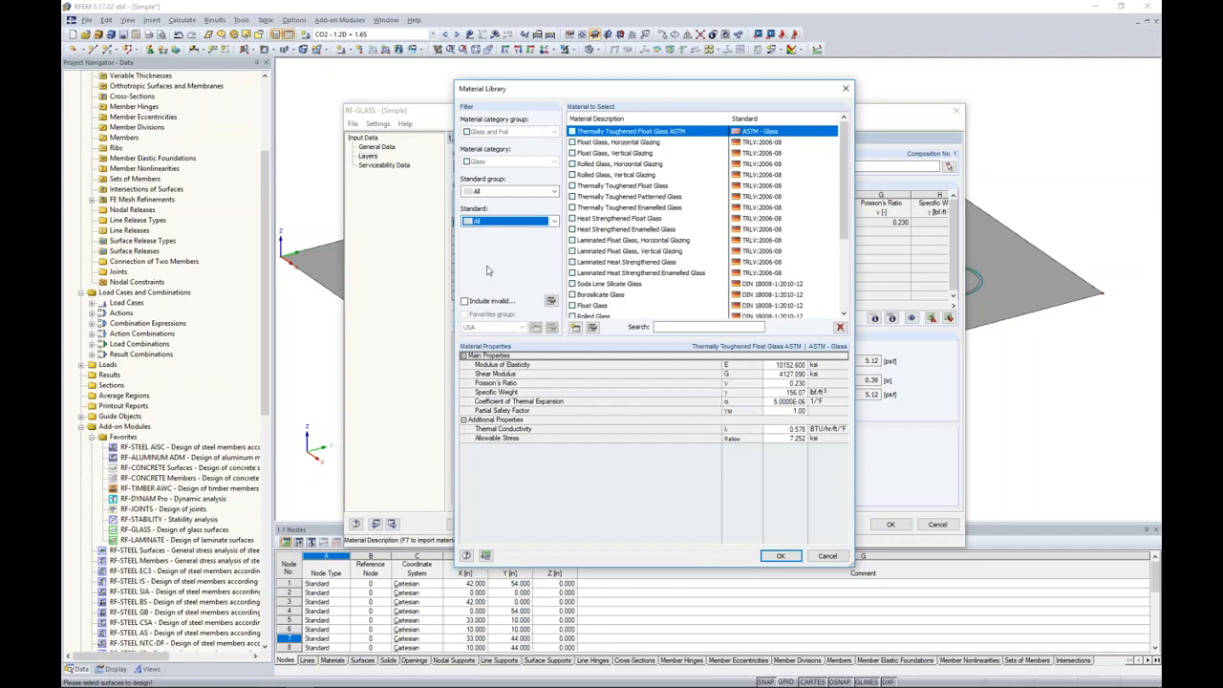
mouse_move(843, 176)
mouse_down()
mouse_move(841, 234)
mouse_move(846, 164)
mouse_up()
click(576, 328)
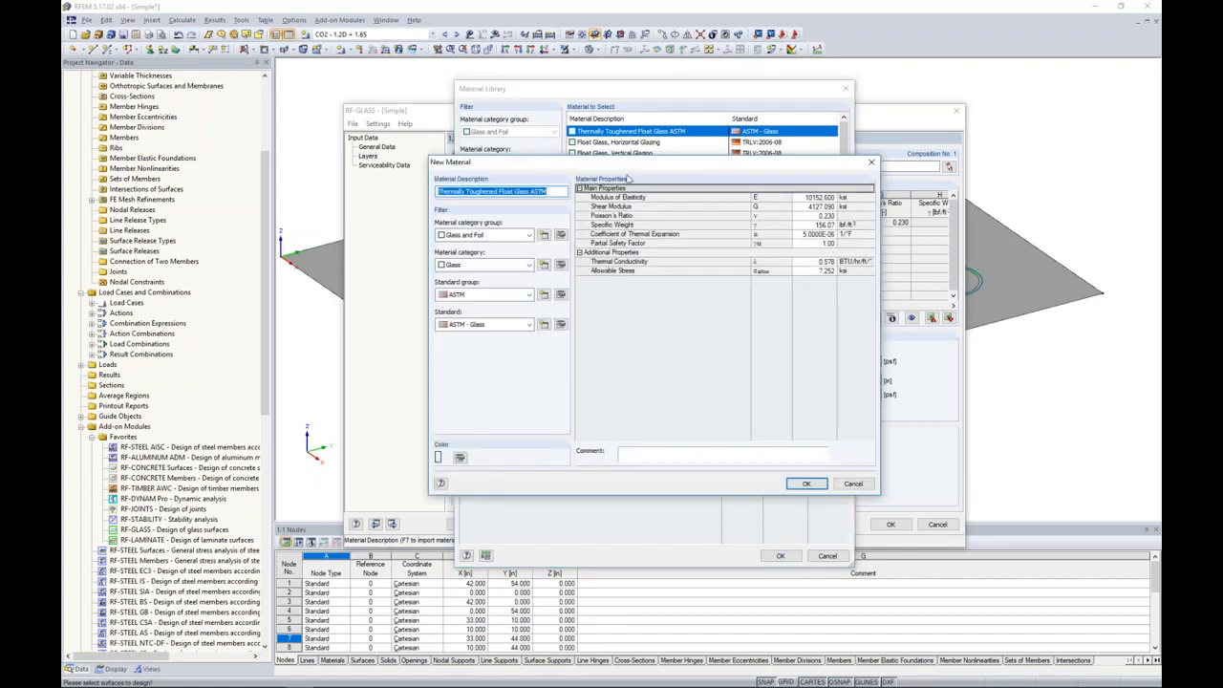
drag(628, 166, 823, 183)
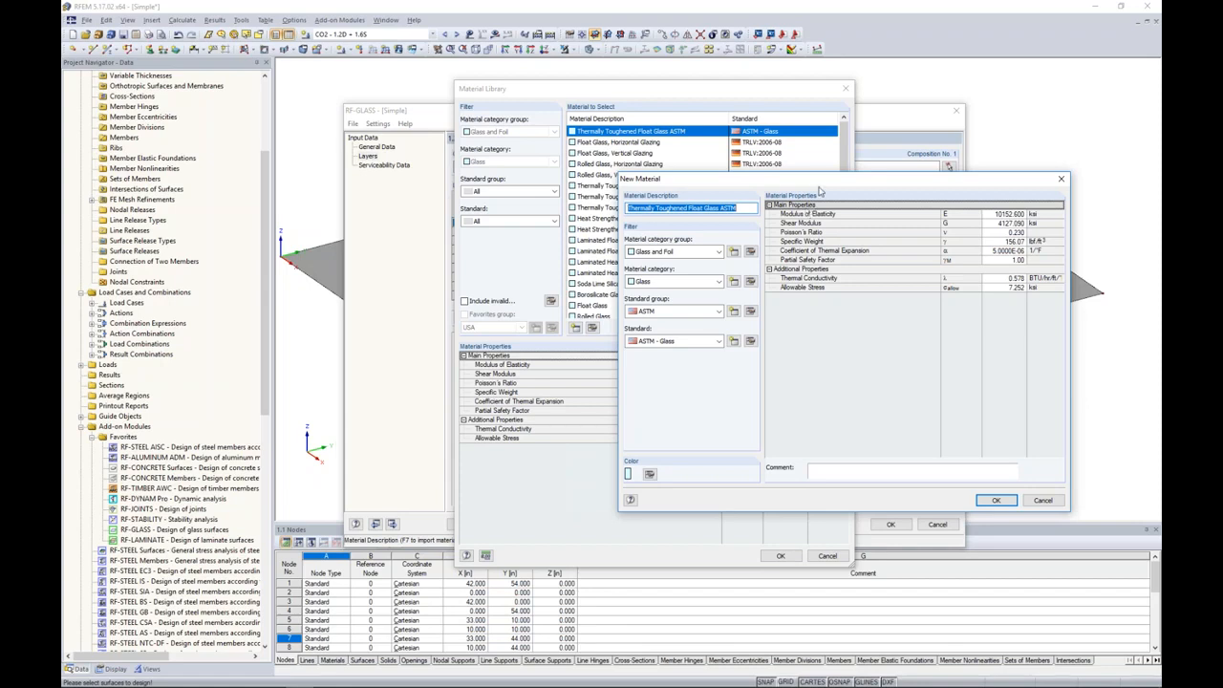
drag(812, 183, 731, 179)
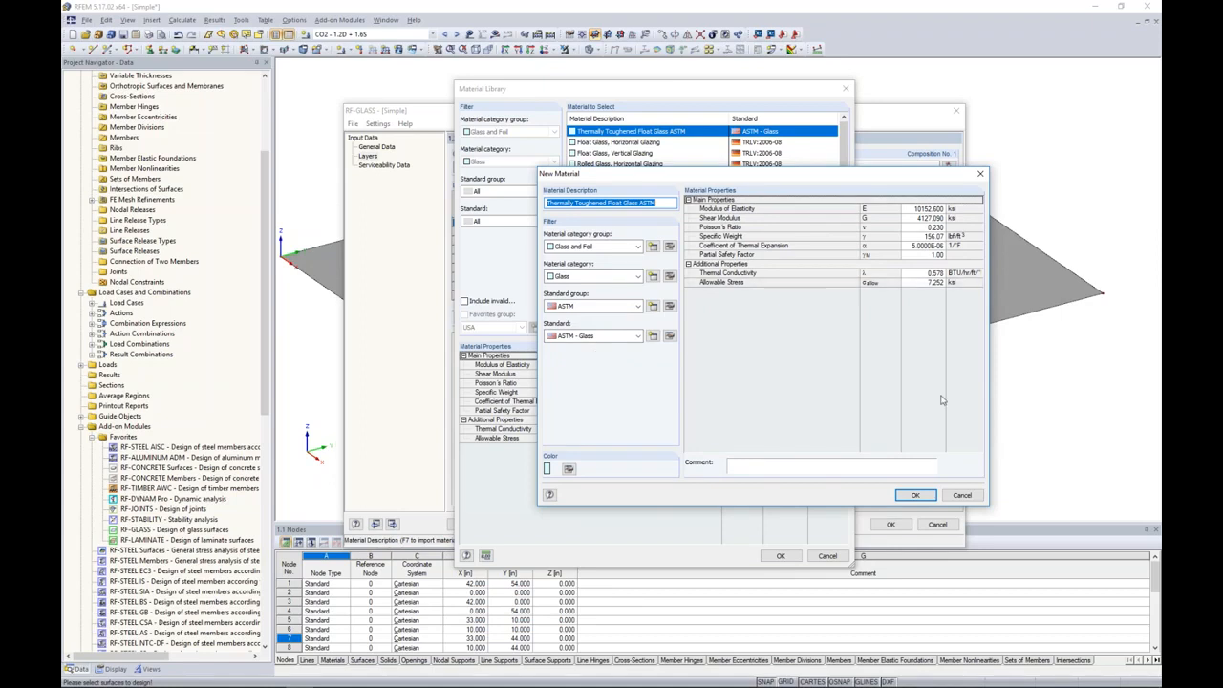
click(965, 496)
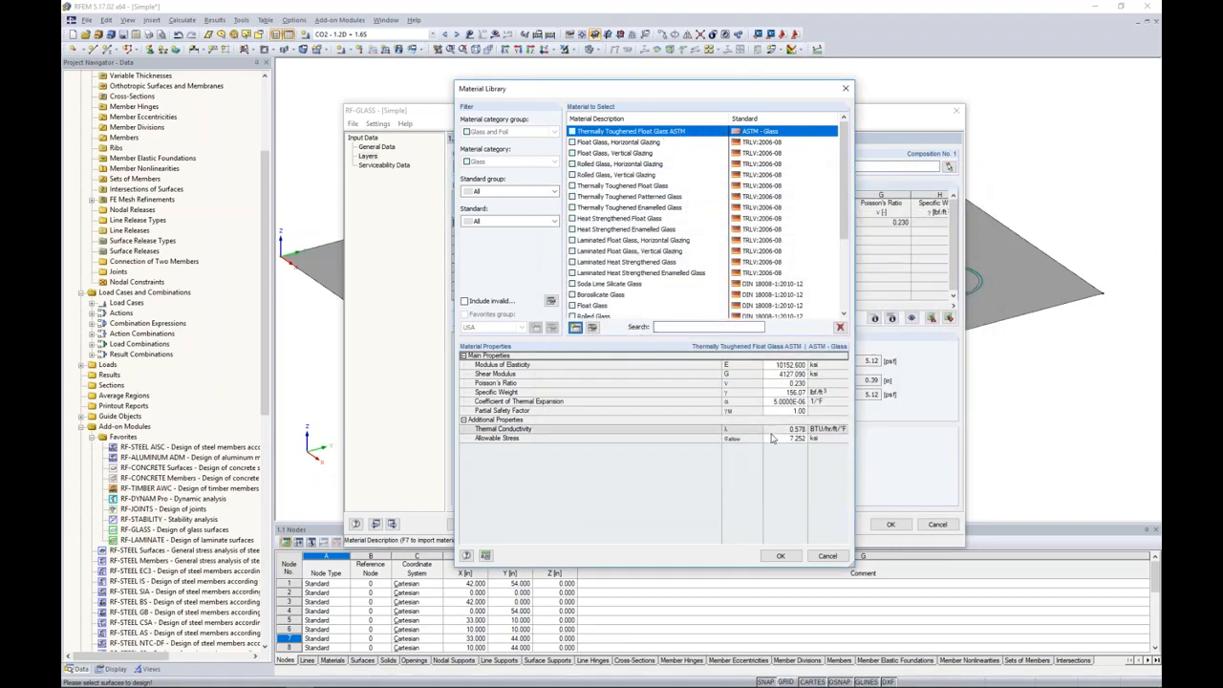
Accept Thermally Toughened Float Glass ASTM for layer 1 and set its thickness to 0.31 in
click(780, 555)
key(Tab)
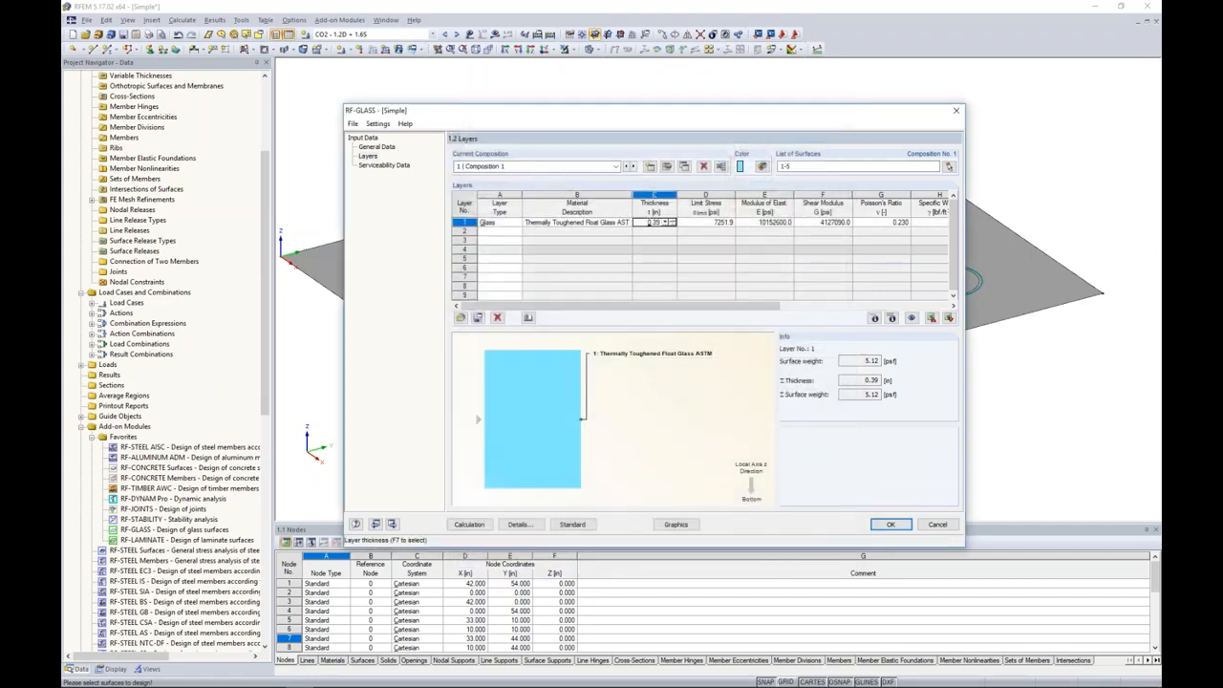
text(0.31)
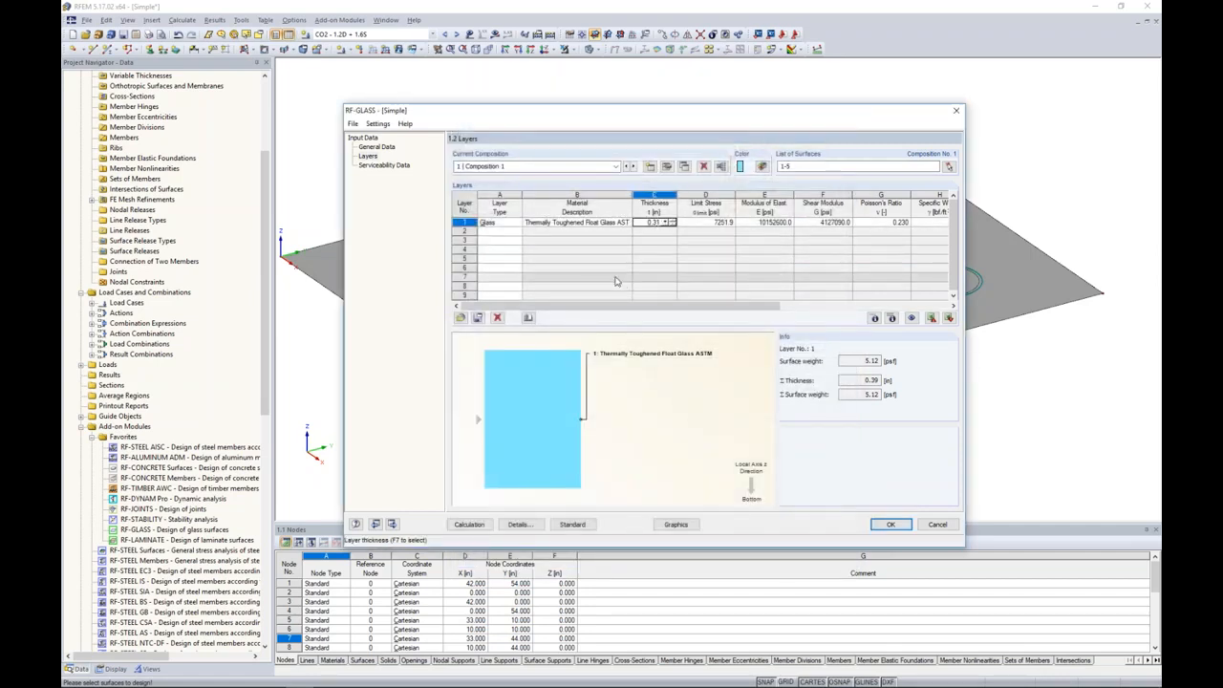
Add layer 2 to the composition as a Foil layer
click(504, 232)
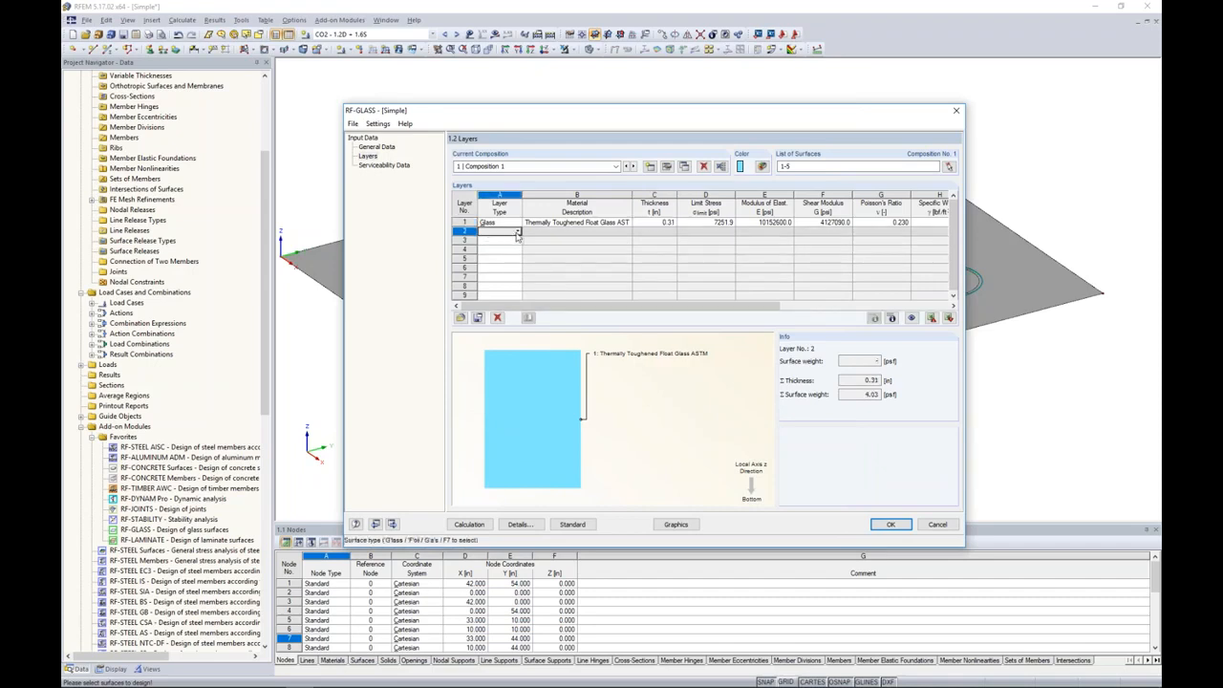
click(517, 232)
click(513, 252)
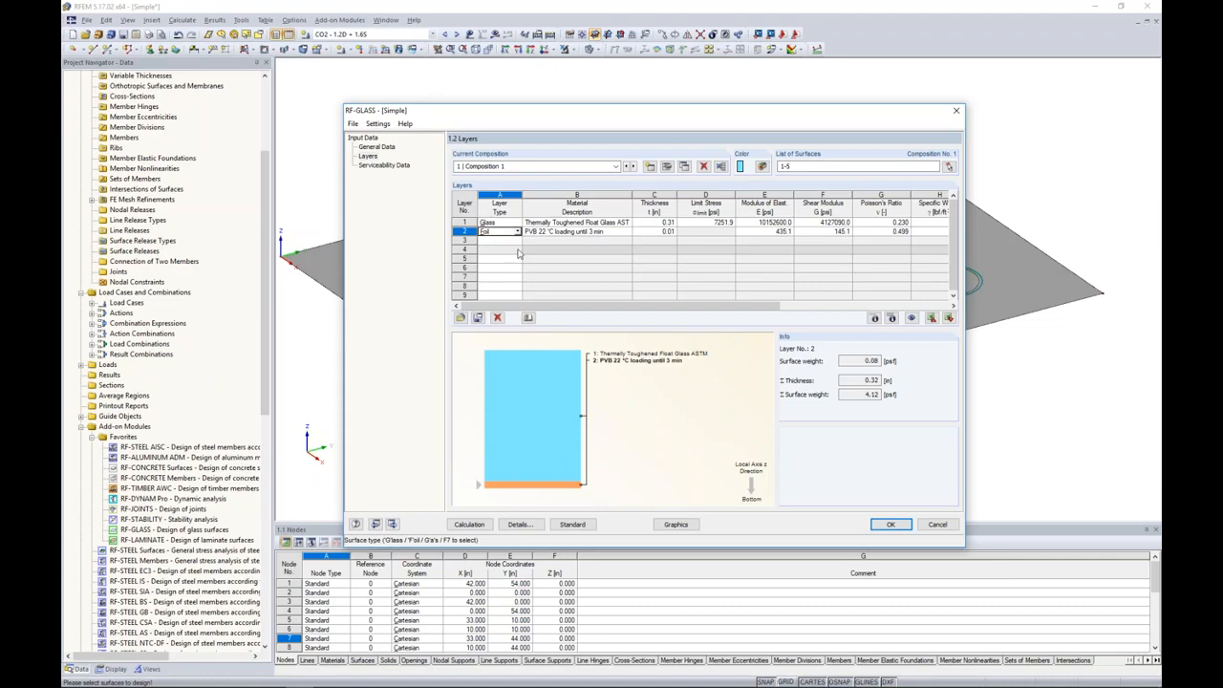
Browse the foil material library for layer 2 across all standard groups and standards, including the SentryGlas Plus interlayers
click(536, 232)
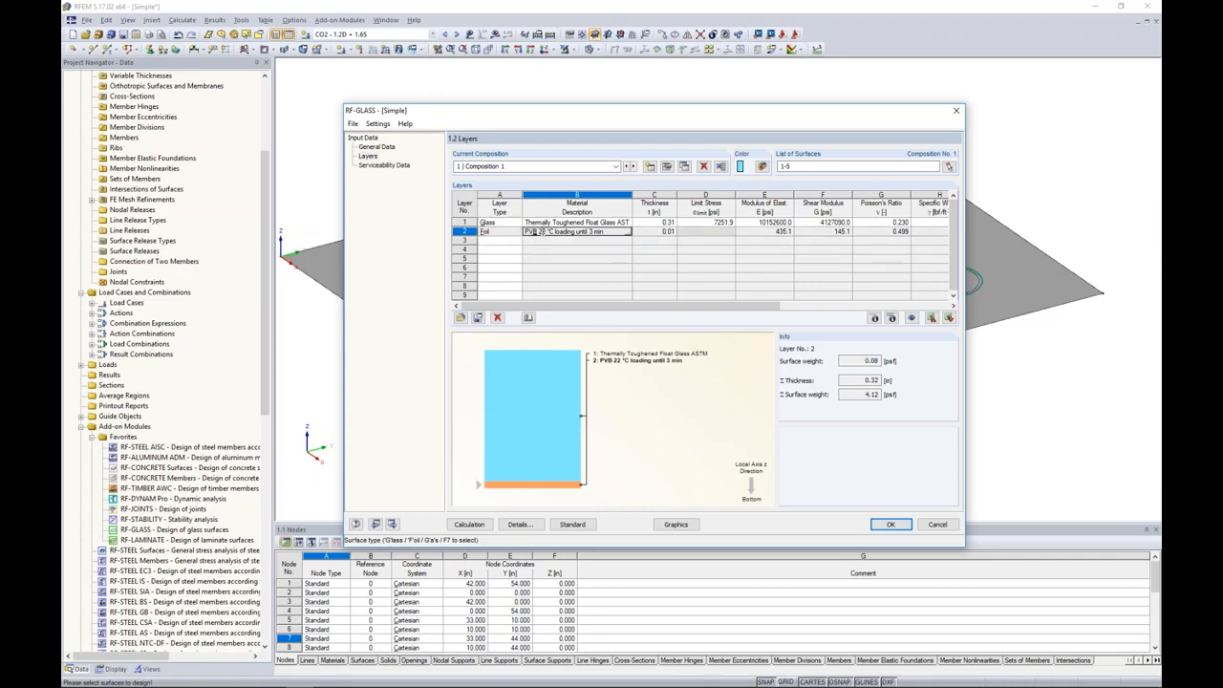
click(561, 231)
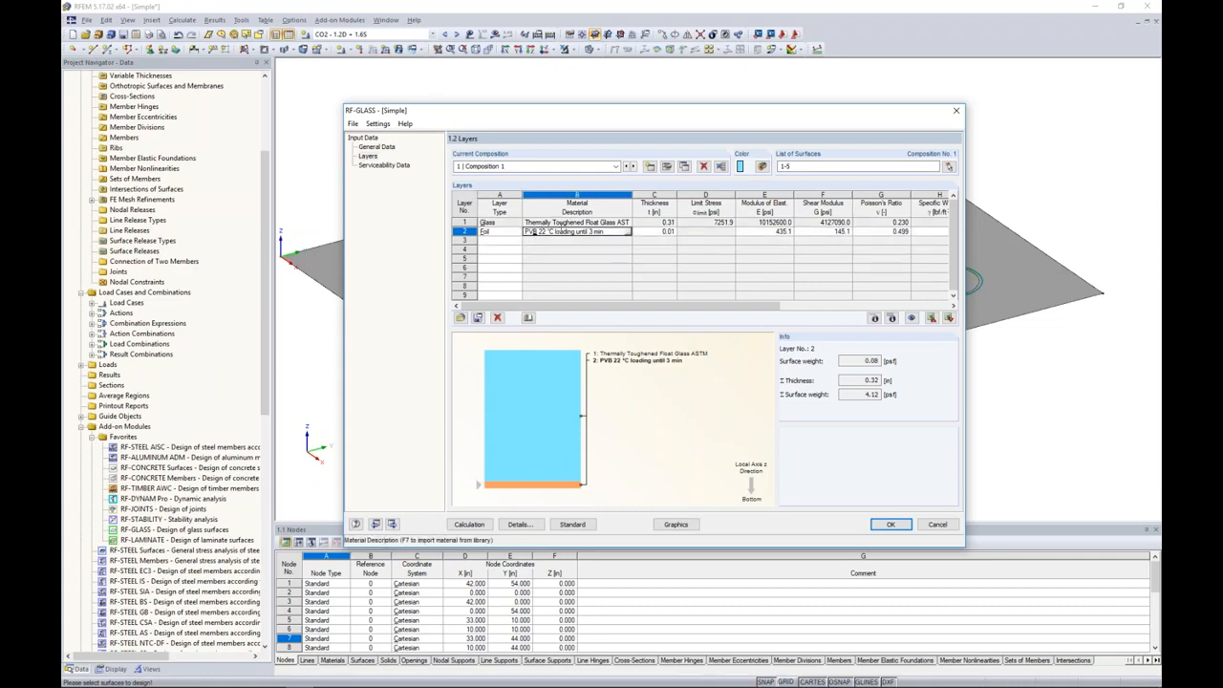
click(627, 233)
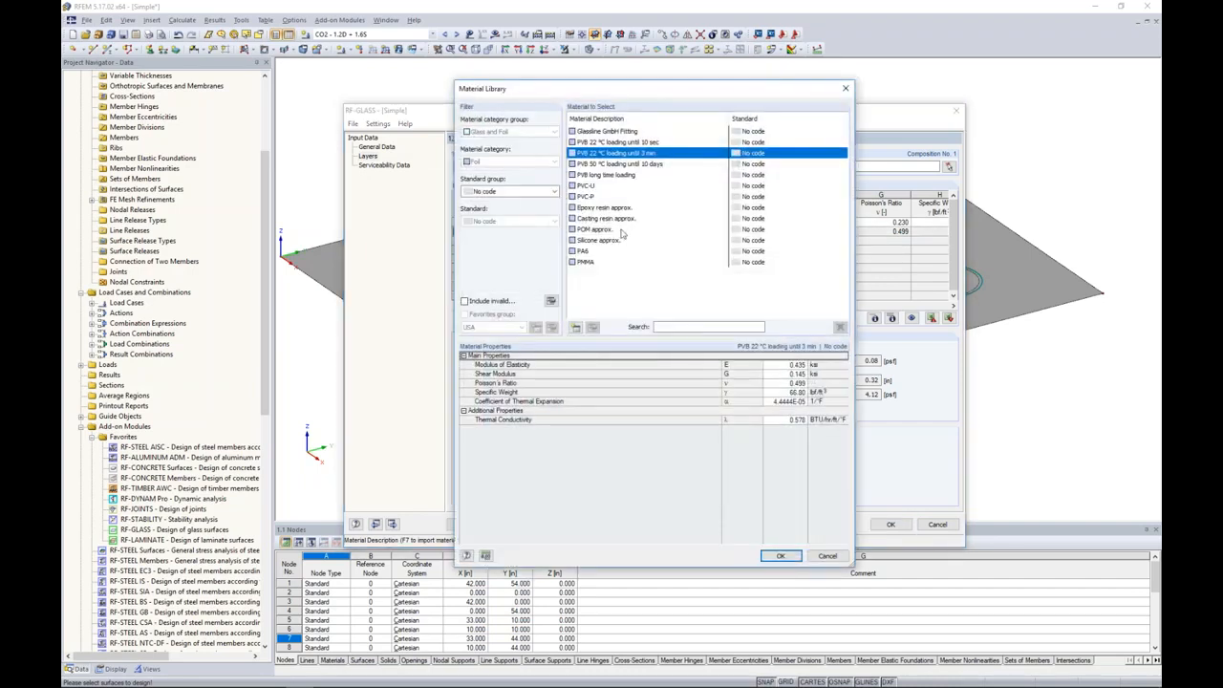
click(506, 192)
click(496, 203)
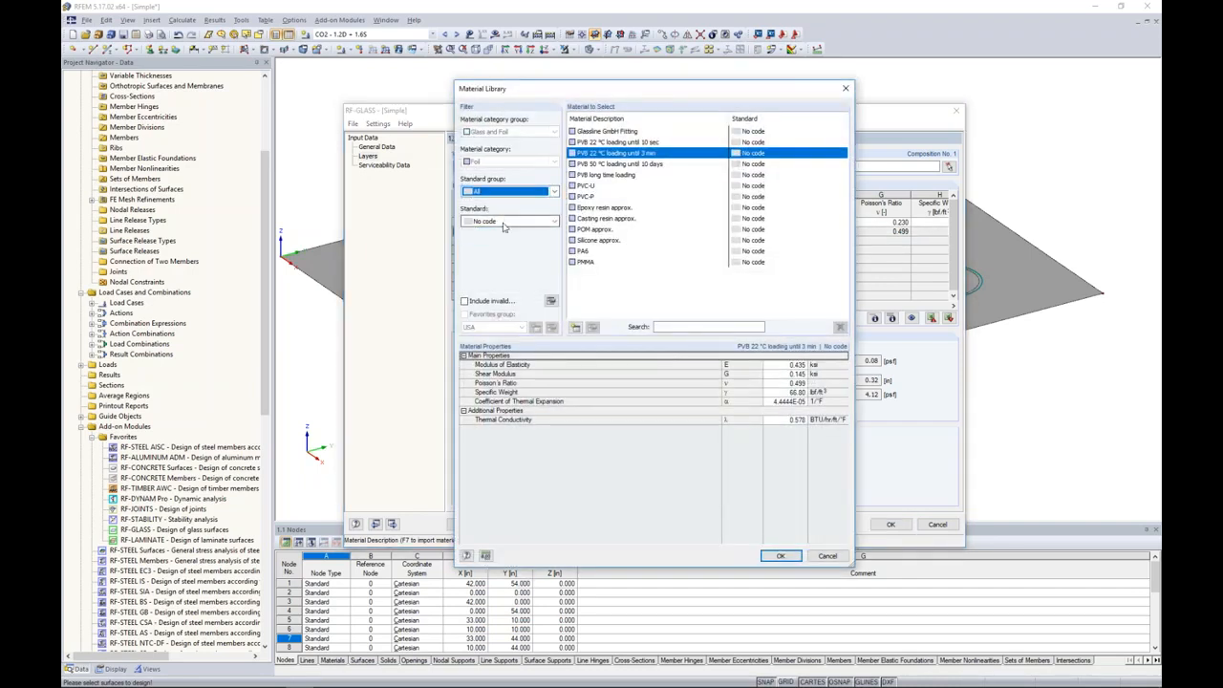
click(504, 222)
click(501, 232)
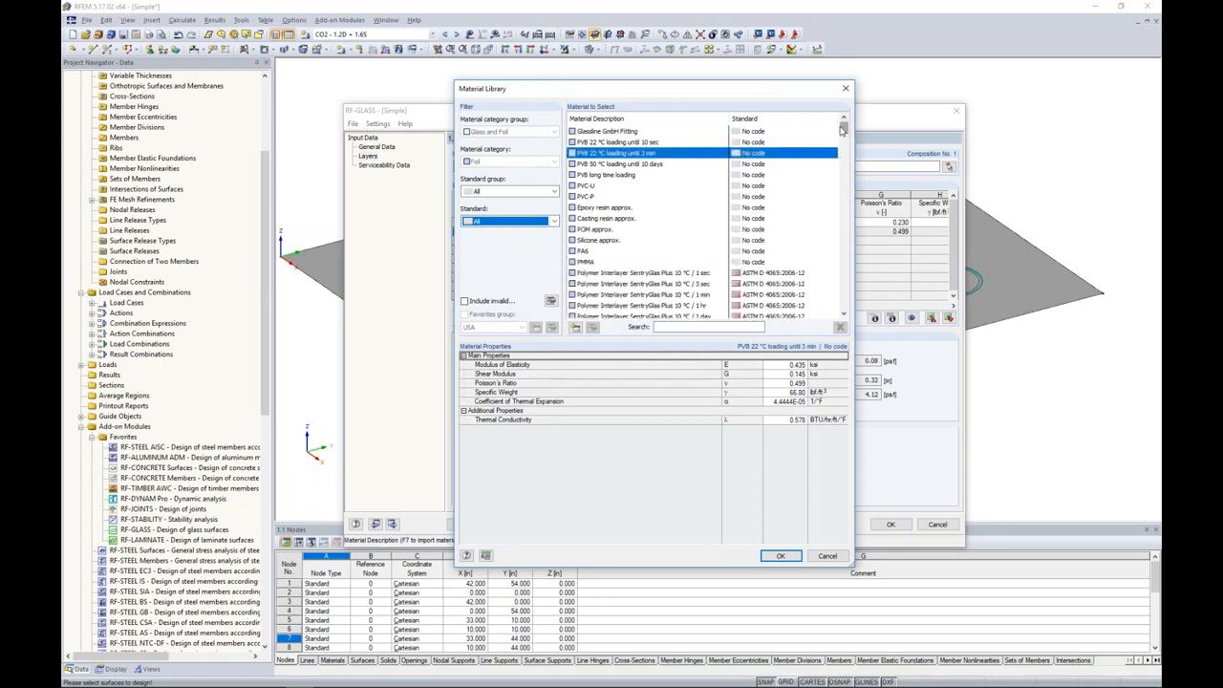
drag(844, 128, 844, 155)
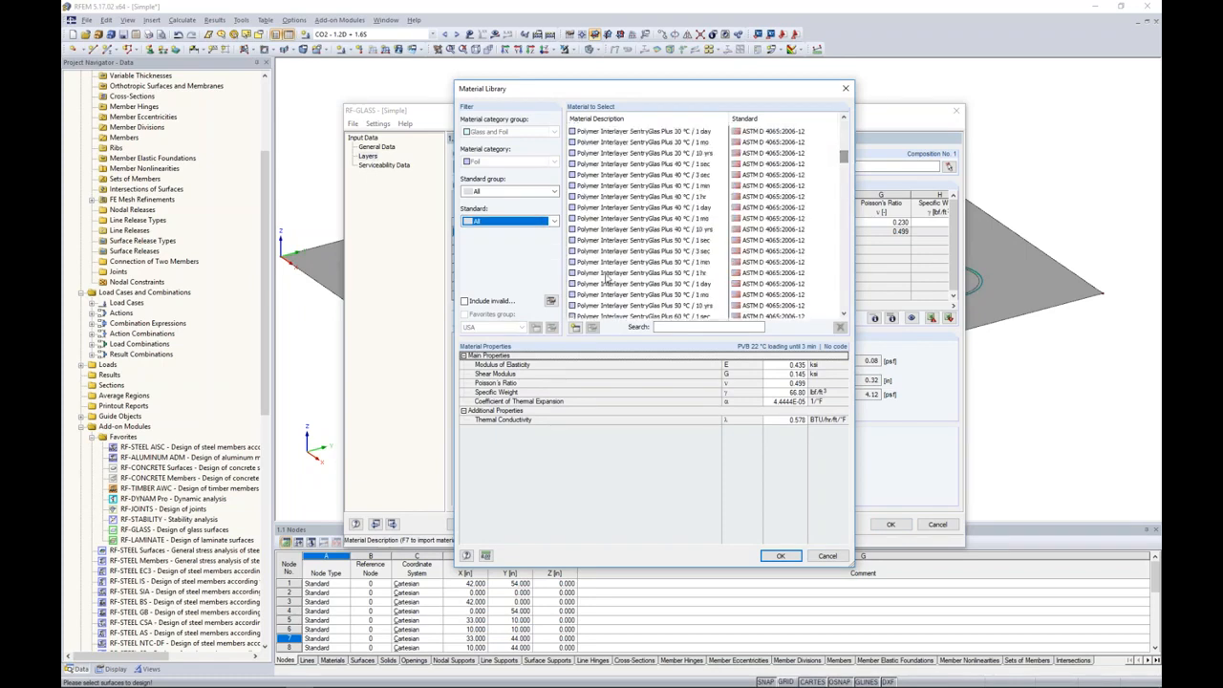
drag(844, 158, 842, 126)
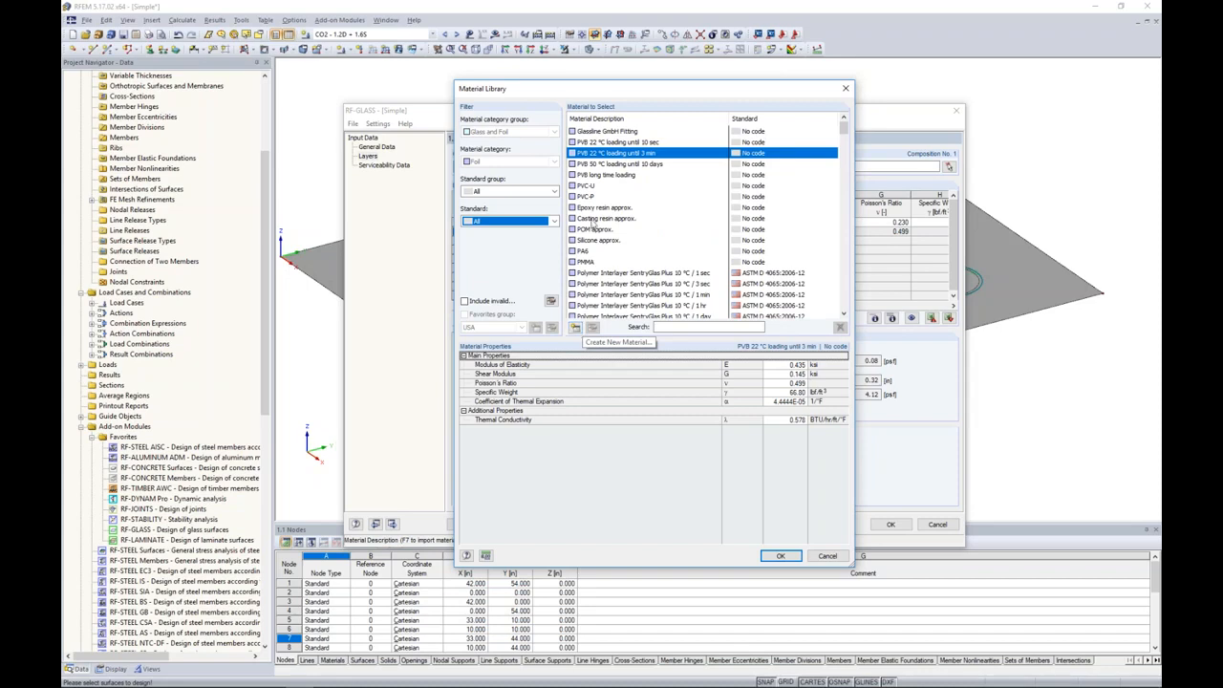
Assign PVB 22 °C loading until 3 min to the foil layer and set its thickness to 0.06 in
click(594, 157)
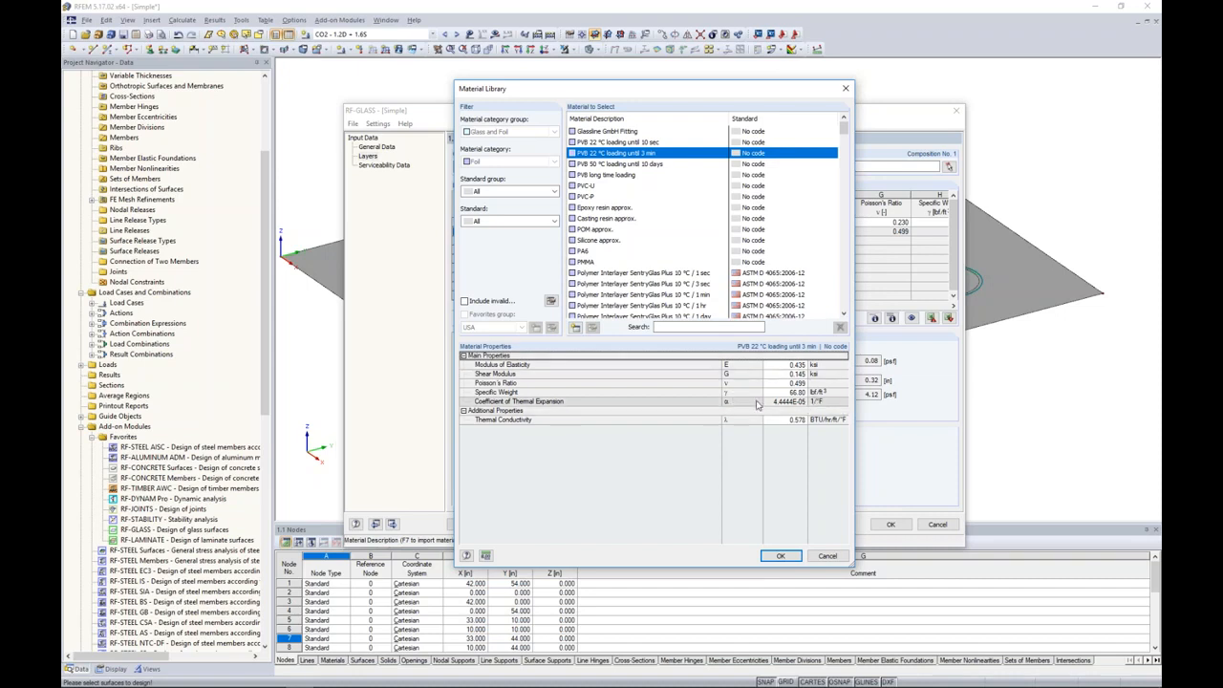
click(781, 555)
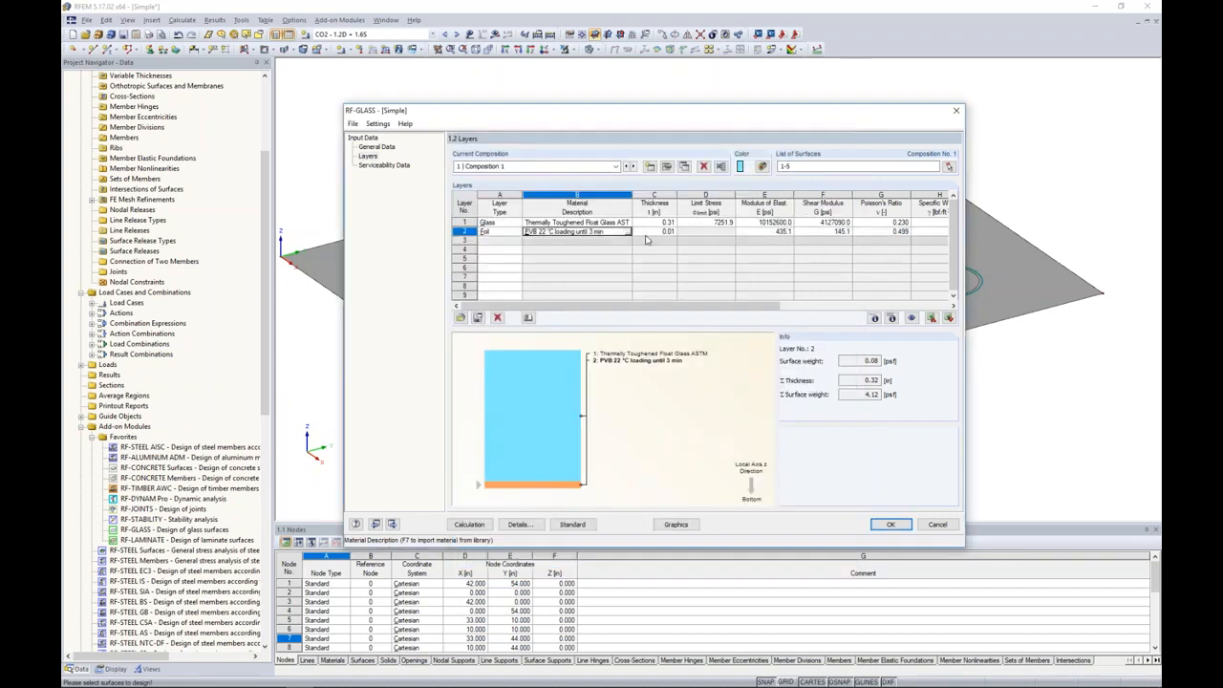
click(647, 234)
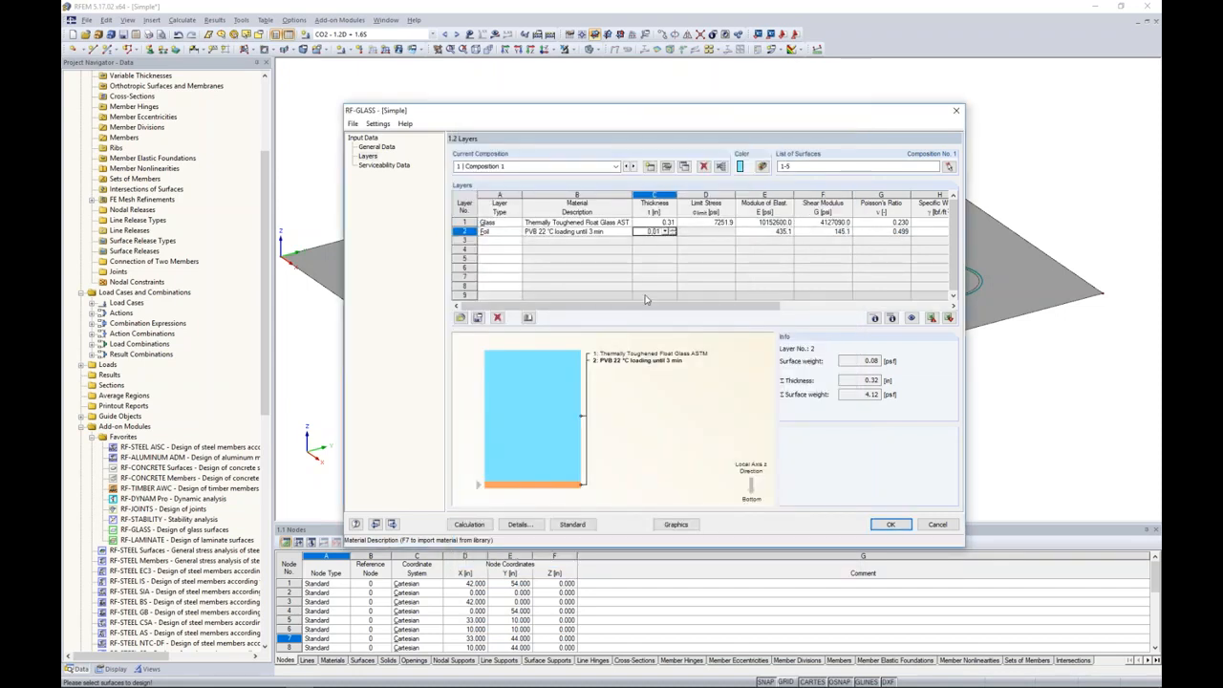
Add layer 3 as a Glass layer of Thermally Toughened Float Glass ASTM with a thickness of 0.31 in
click(516, 241)
click(518, 241)
click(506, 250)
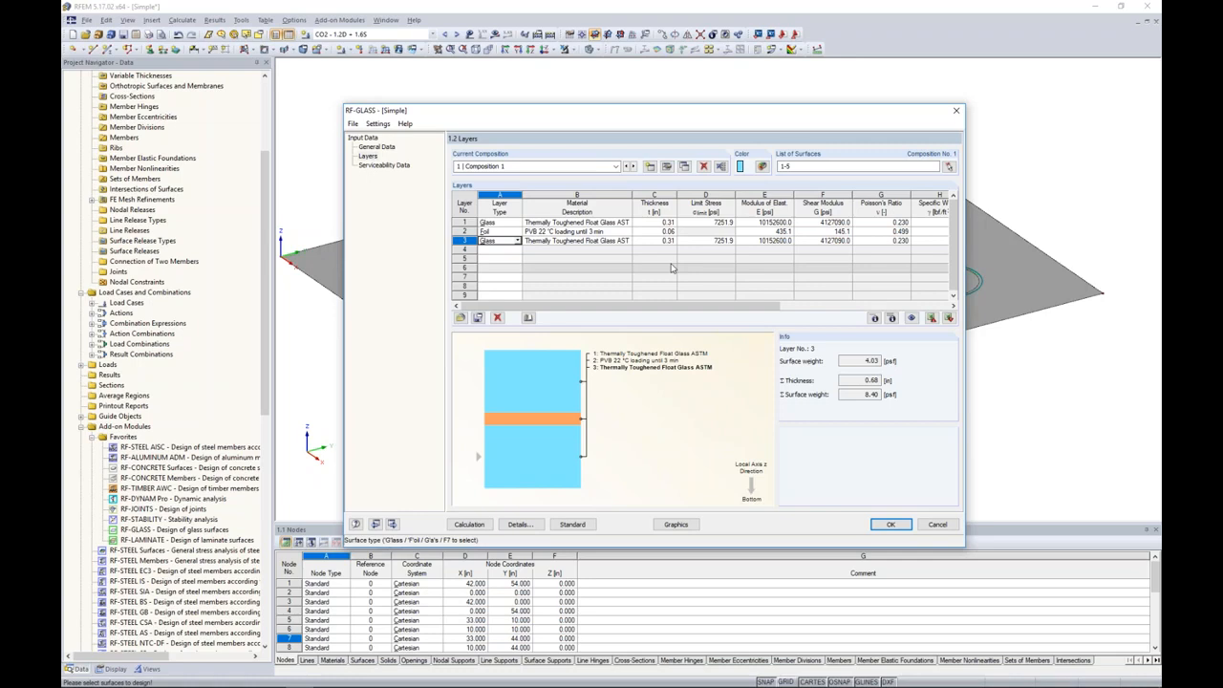
click(652, 240)
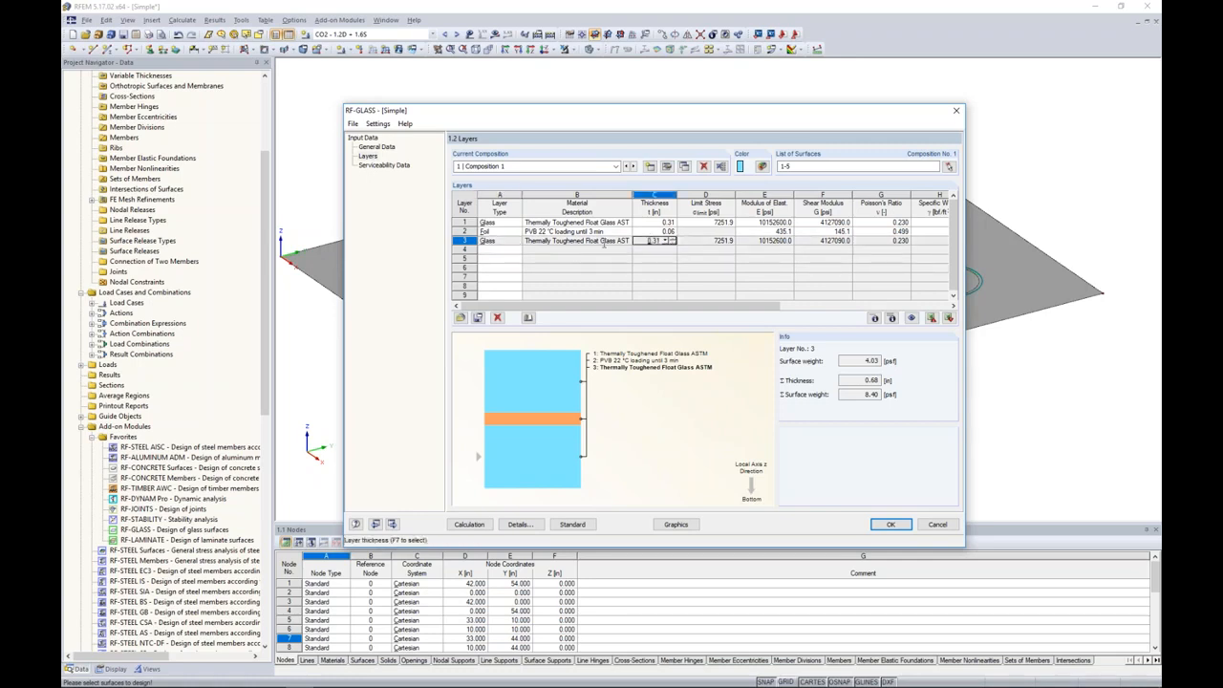
Examine the partial stiffness matrix elements of layer 3 and the extended stiffness matrix elements of surface 1
click(875, 318)
drag(760, 209, 675, 263)
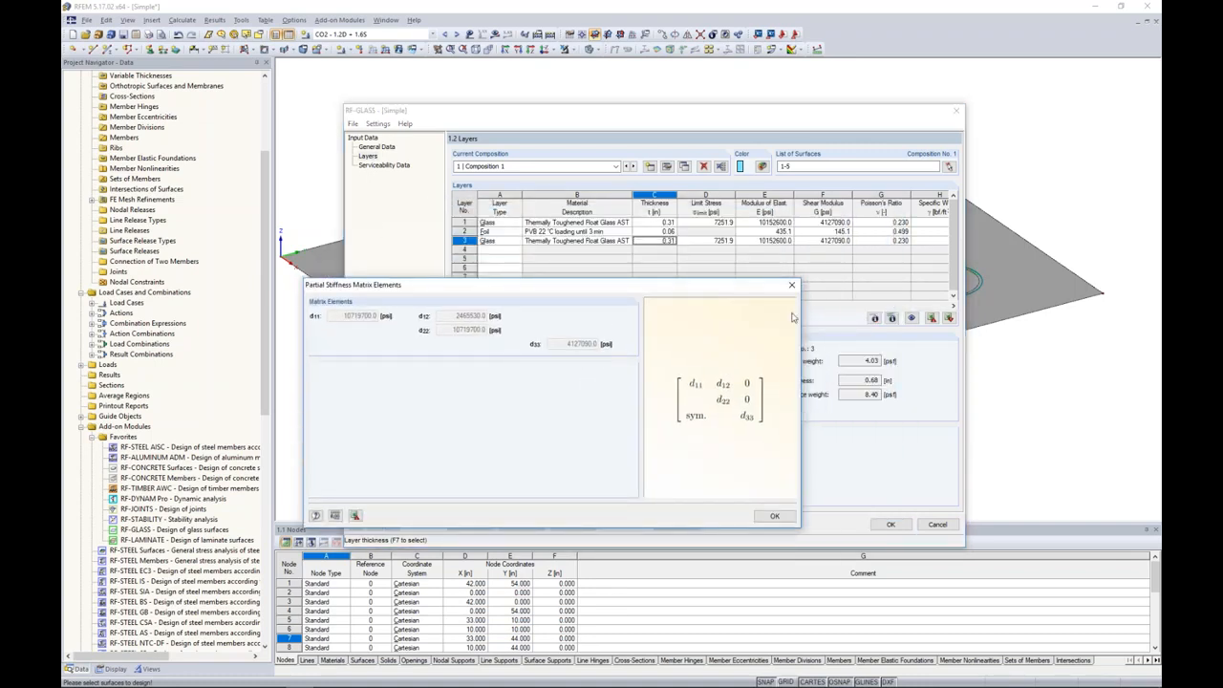
click(791, 284)
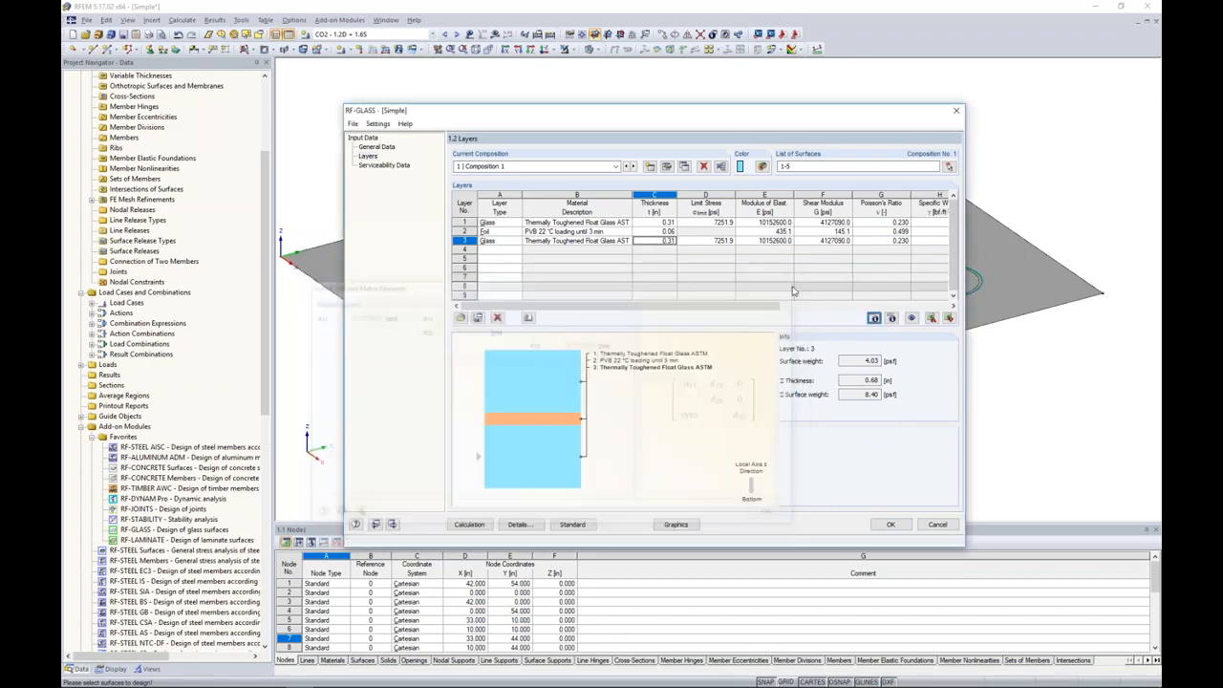
click(892, 318)
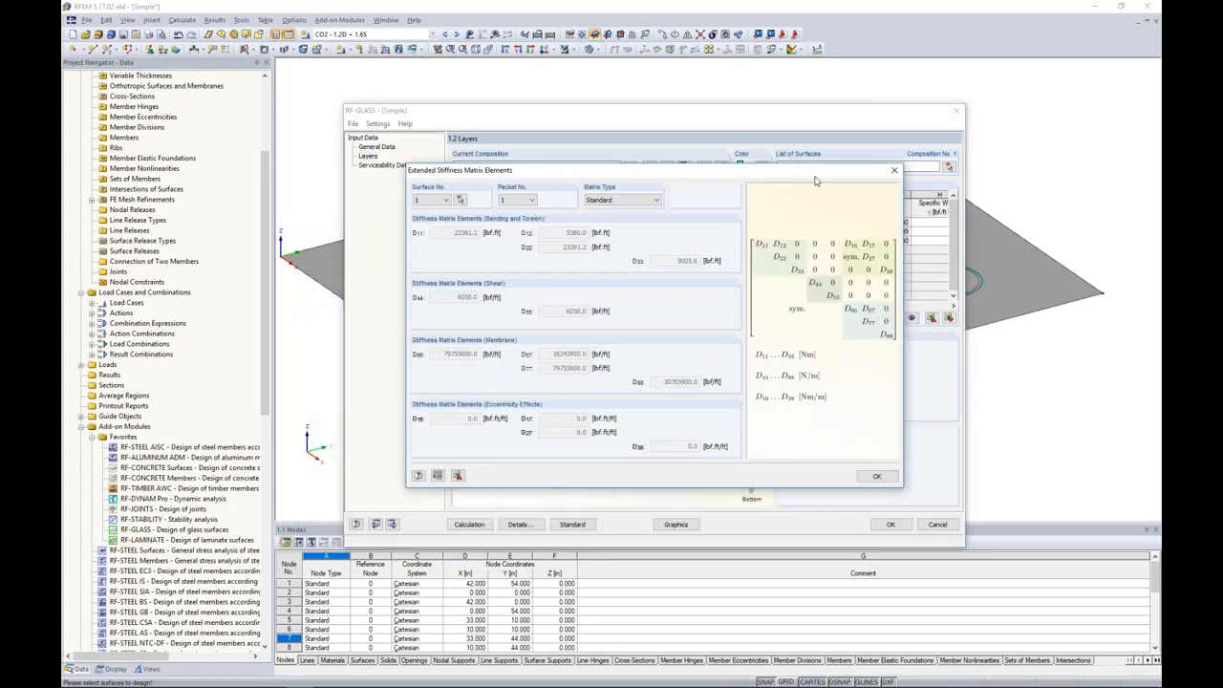
drag(817, 173, 716, 241)
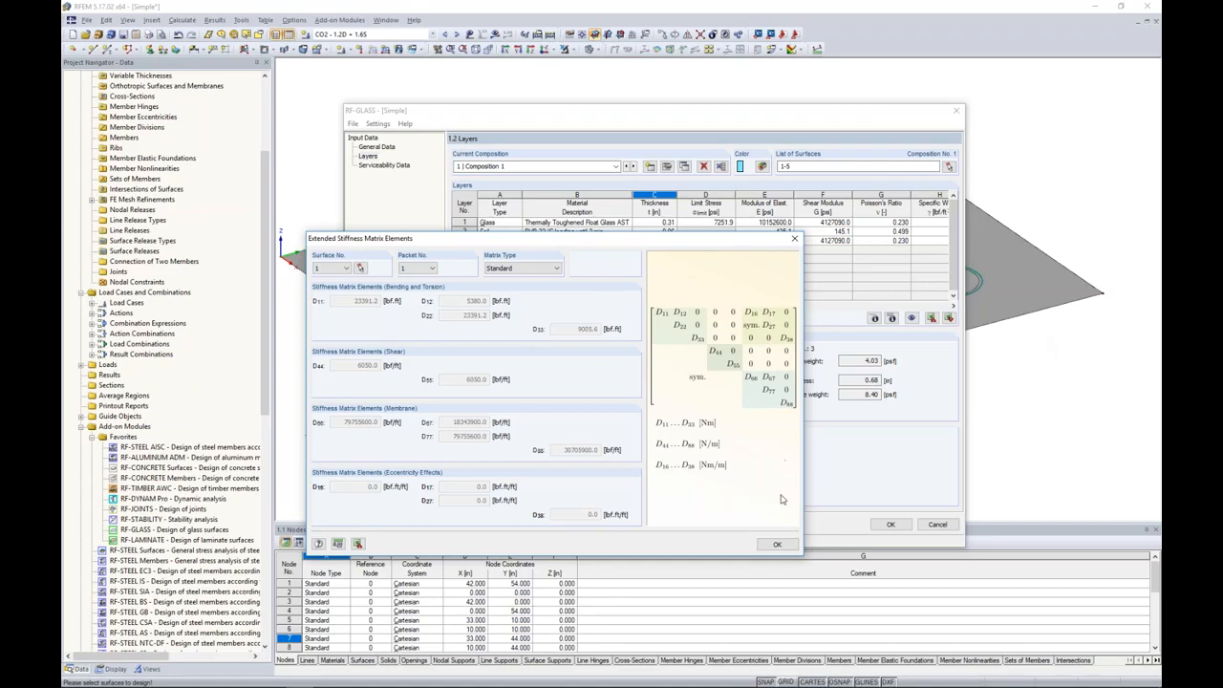
click(777, 544)
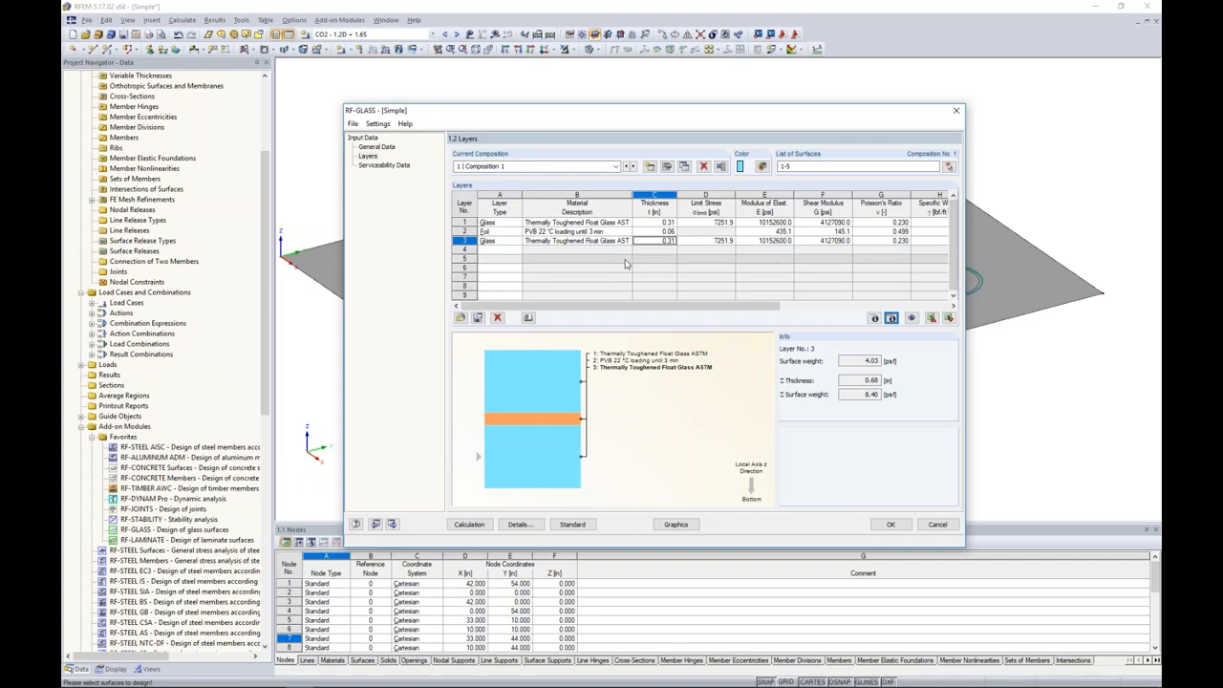
Turn off the consideration of coupling in the calculation details of Composition 1
click(667, 166)
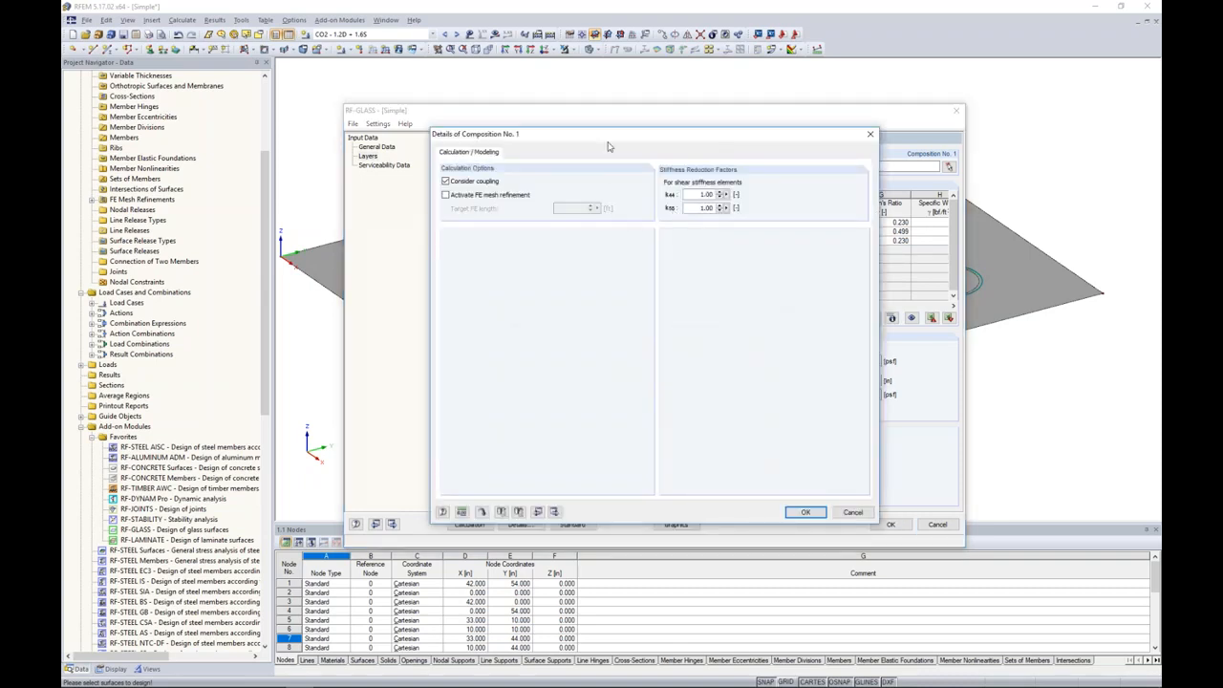
drag(612, 144, 604, 227)
click(437, 263)
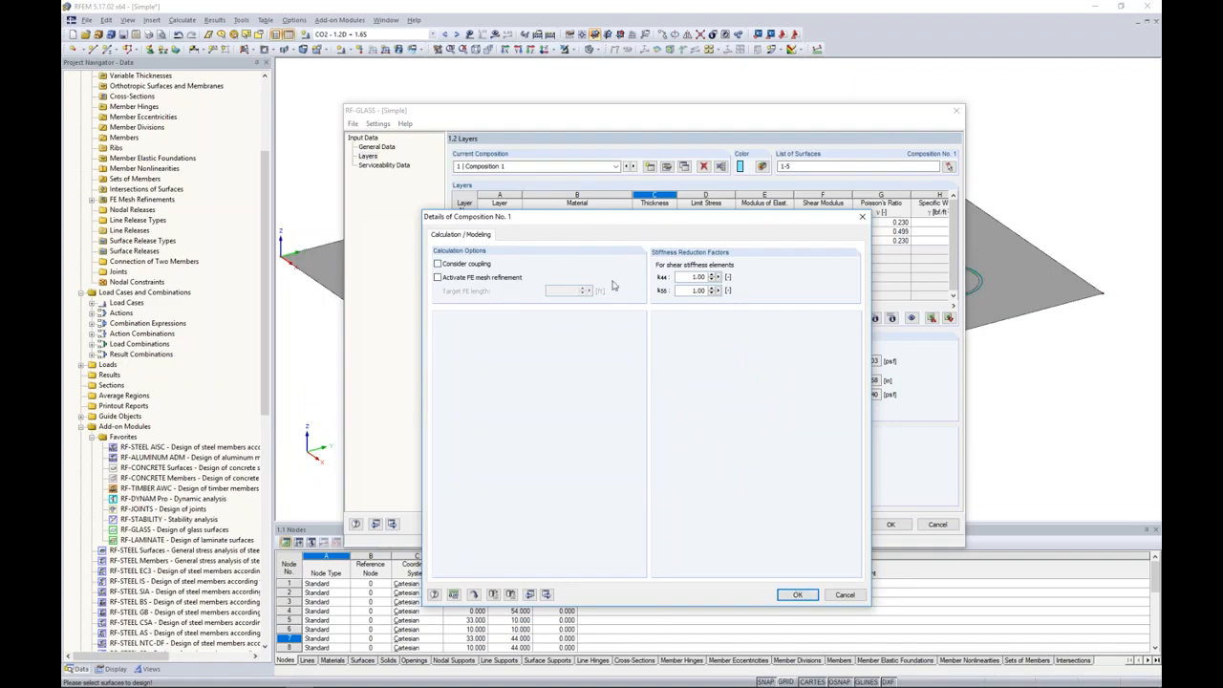
click(798, 595)
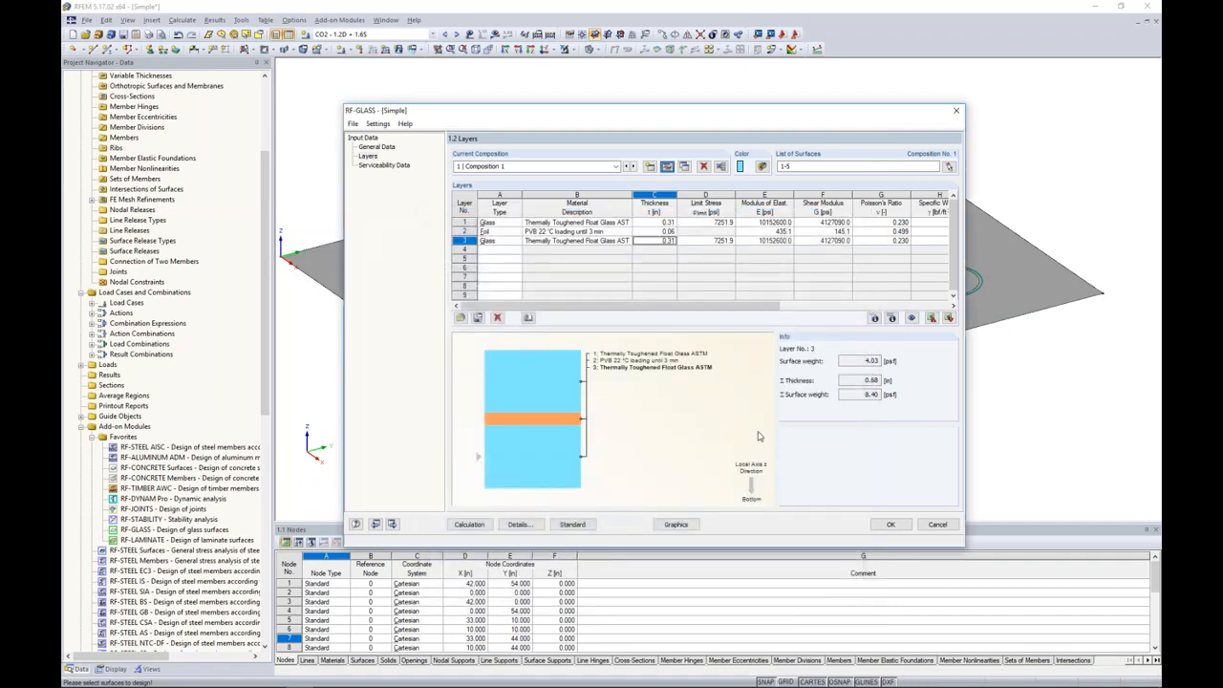
Assign surface 1 to the serviceability data with the maximum boundary line as its reference length
click(371, 165)
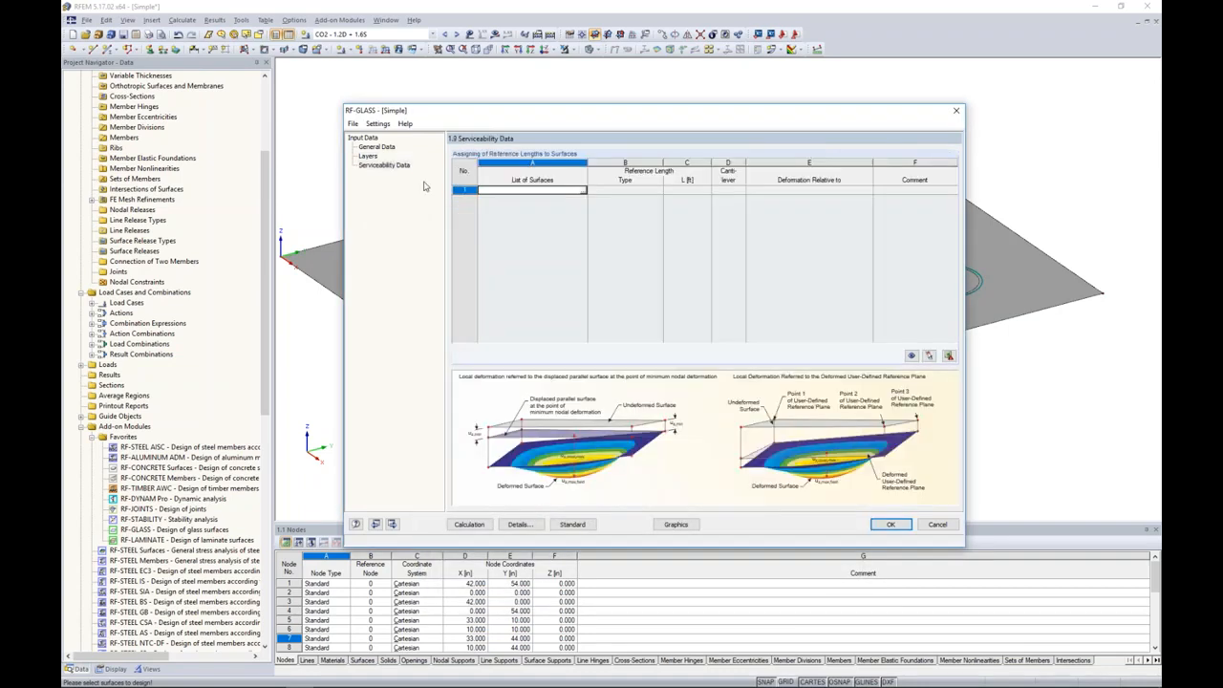
click(584, 191)
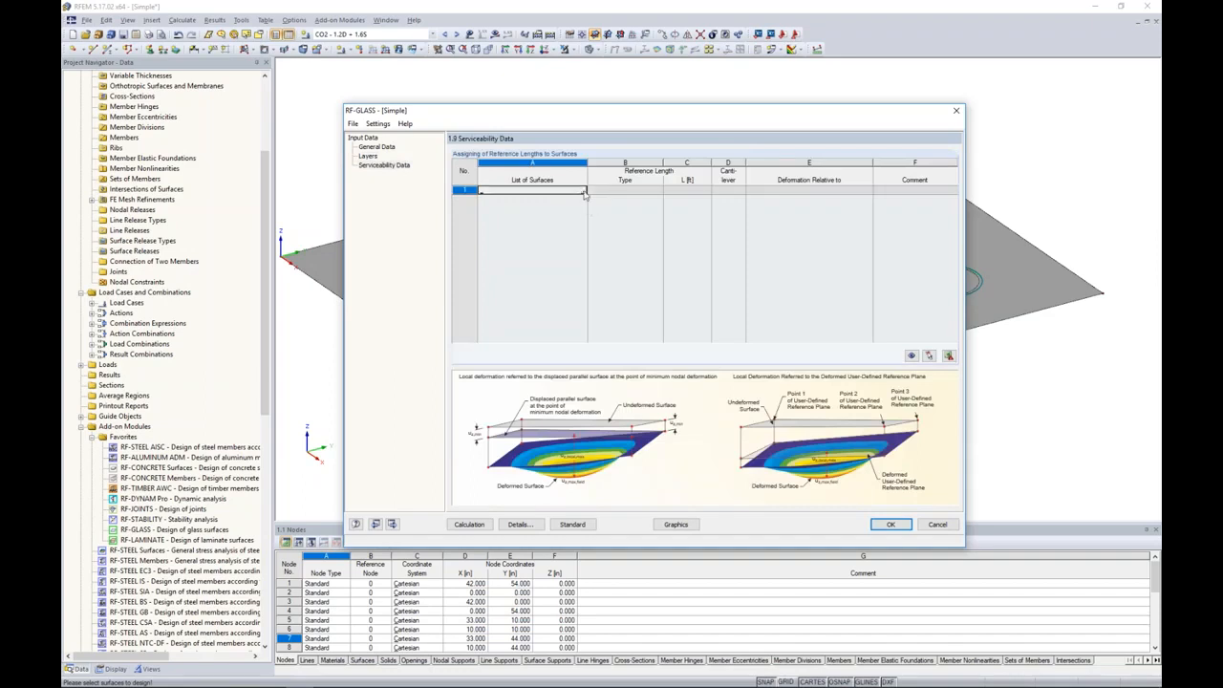
click(584, 191)
click(634, 212)
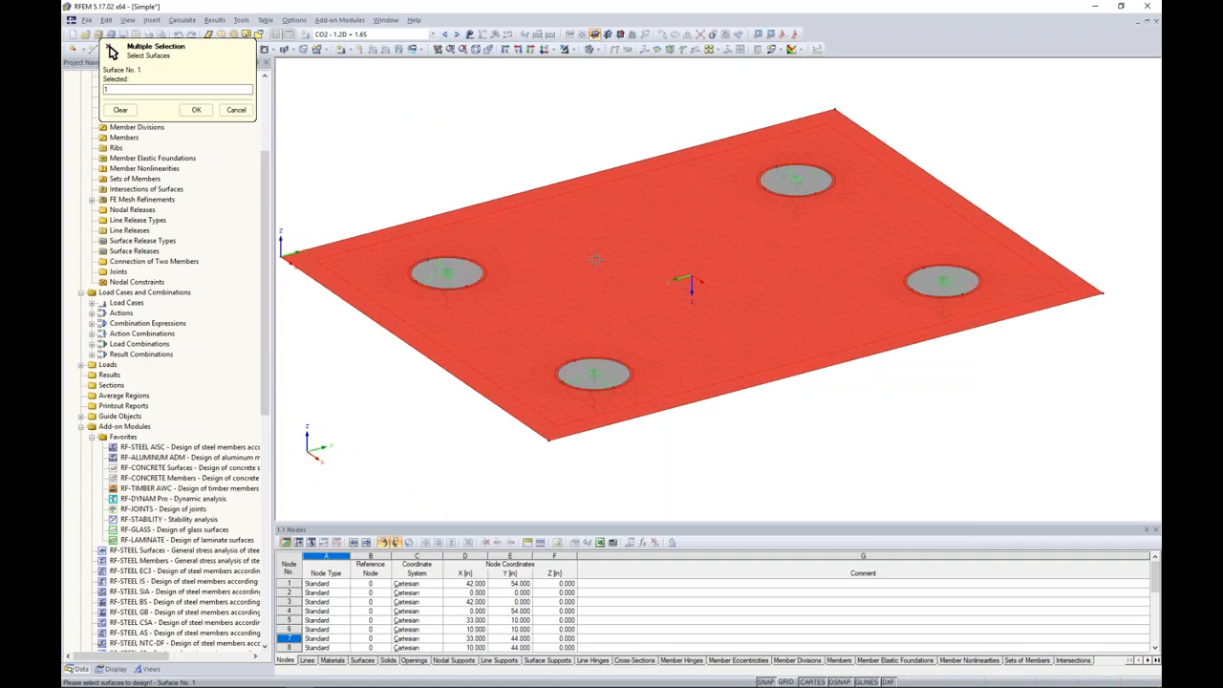
click(196, 110)
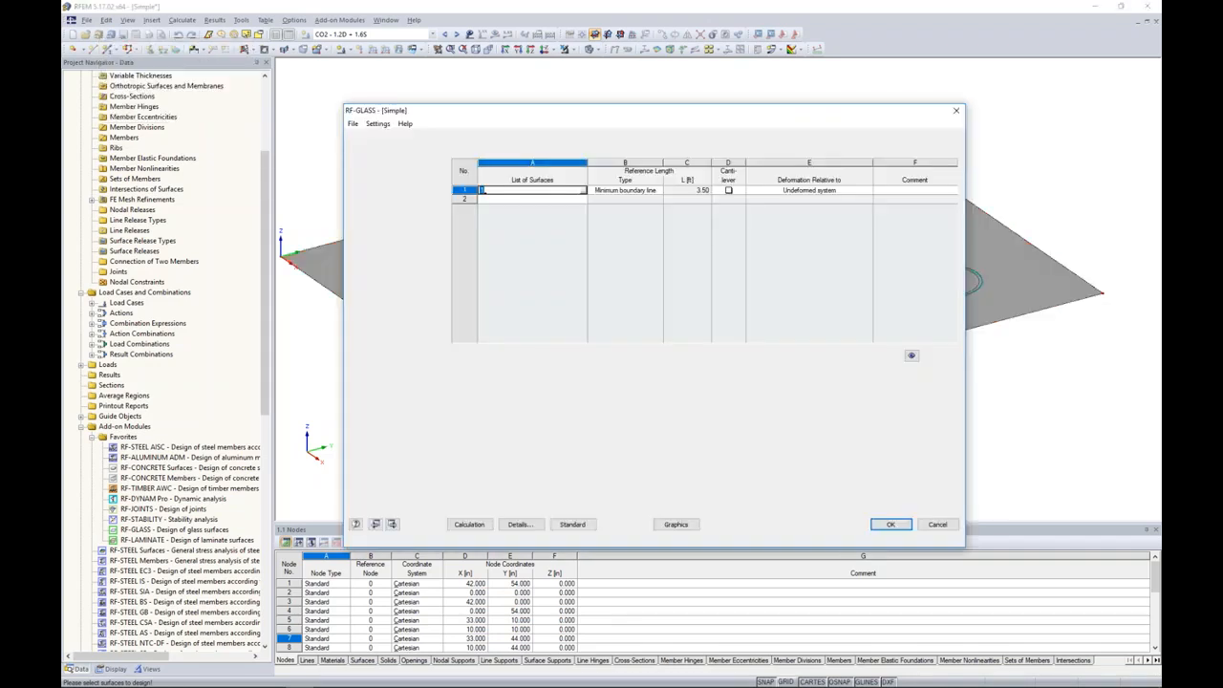
click(658, 190)
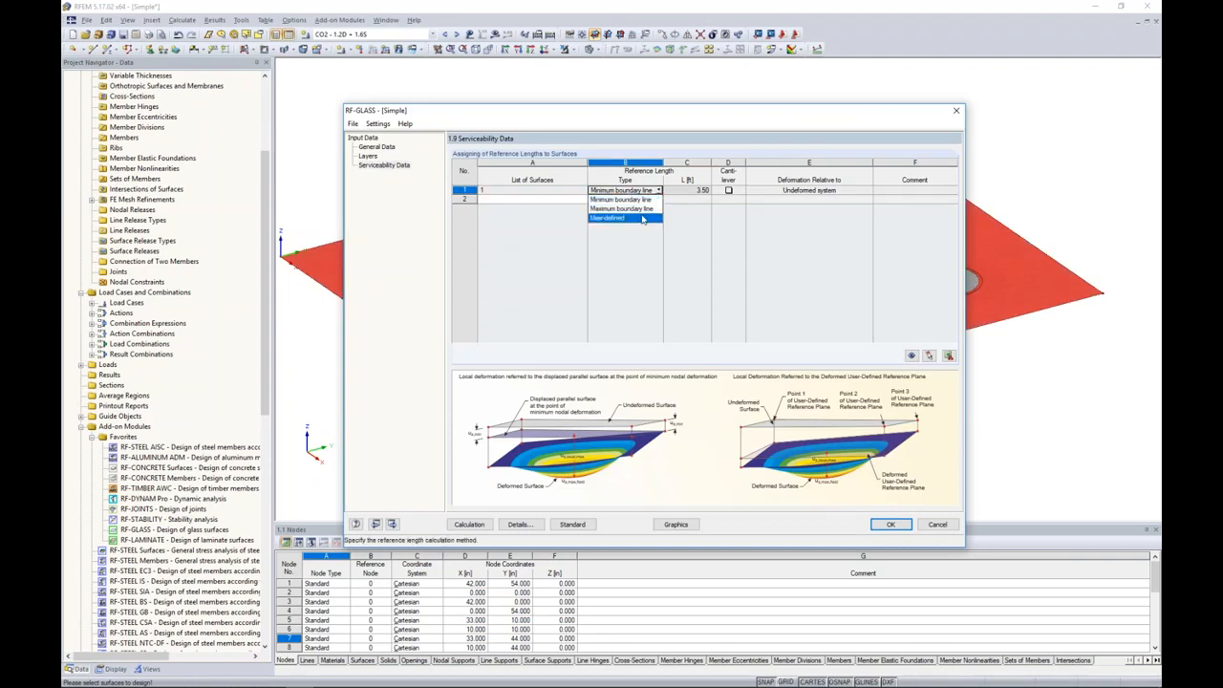
click(630, 208)
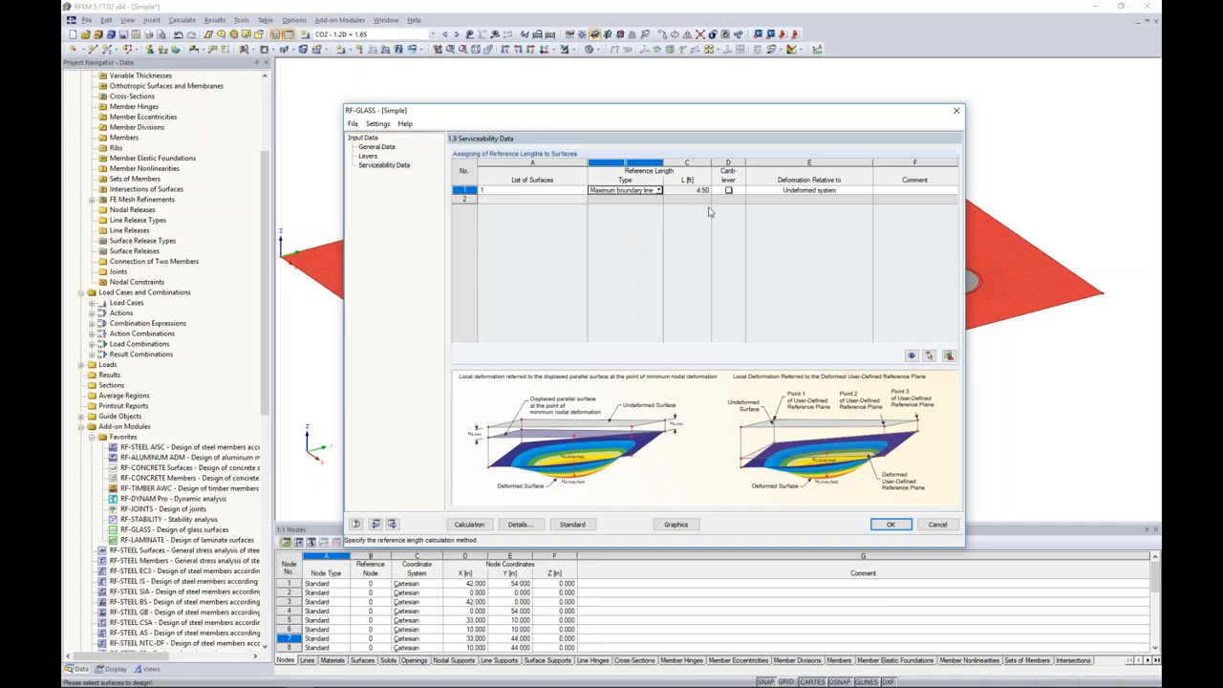
Try a different deflection limit for the characteristic combination in the standard's serviceability limits
click(572, 525)
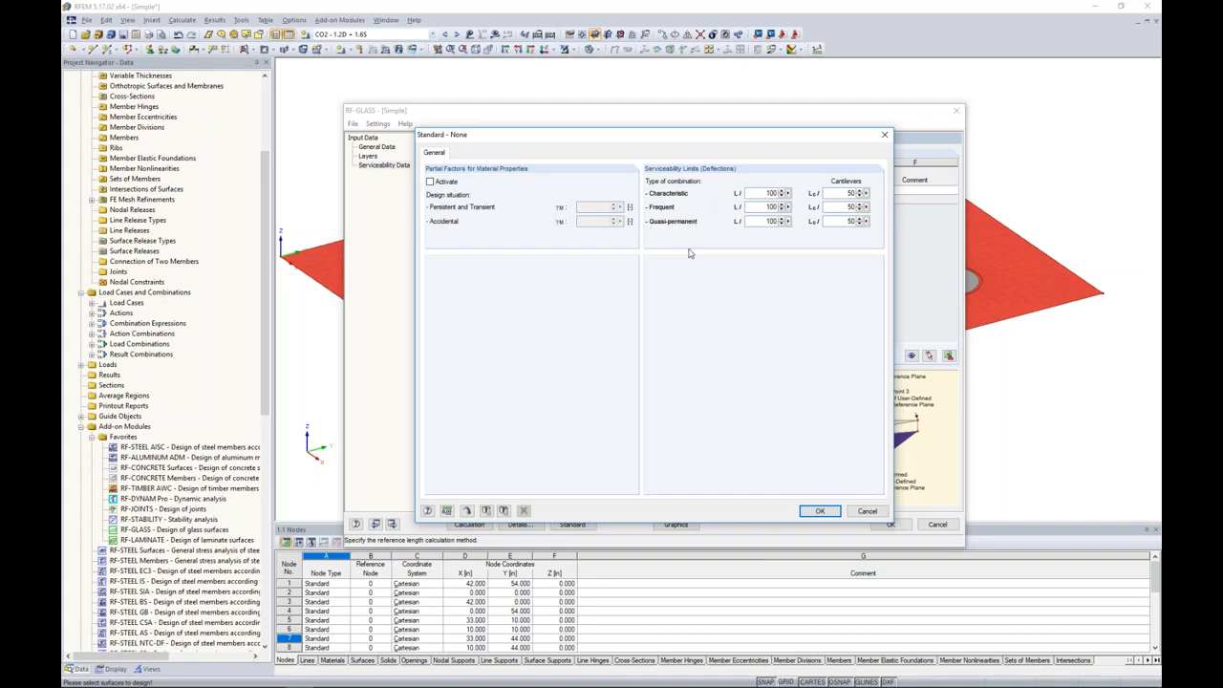
double_click(766, 193)
text(15)
key(BackSpace)
key(BackSpace)
key(BackSpace)
click(814, 513)
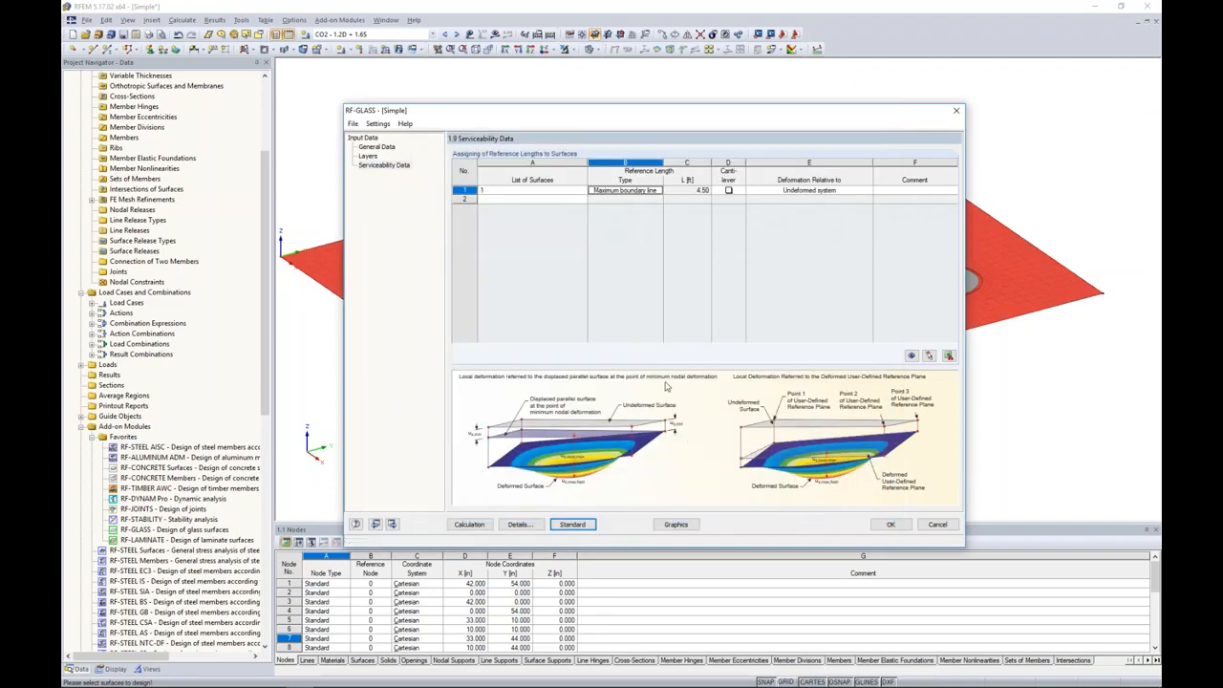
Run the RF-GLASS calculation and view the maximum stress ratios by loading alongside the stress plot on the slab
click(471, 525)
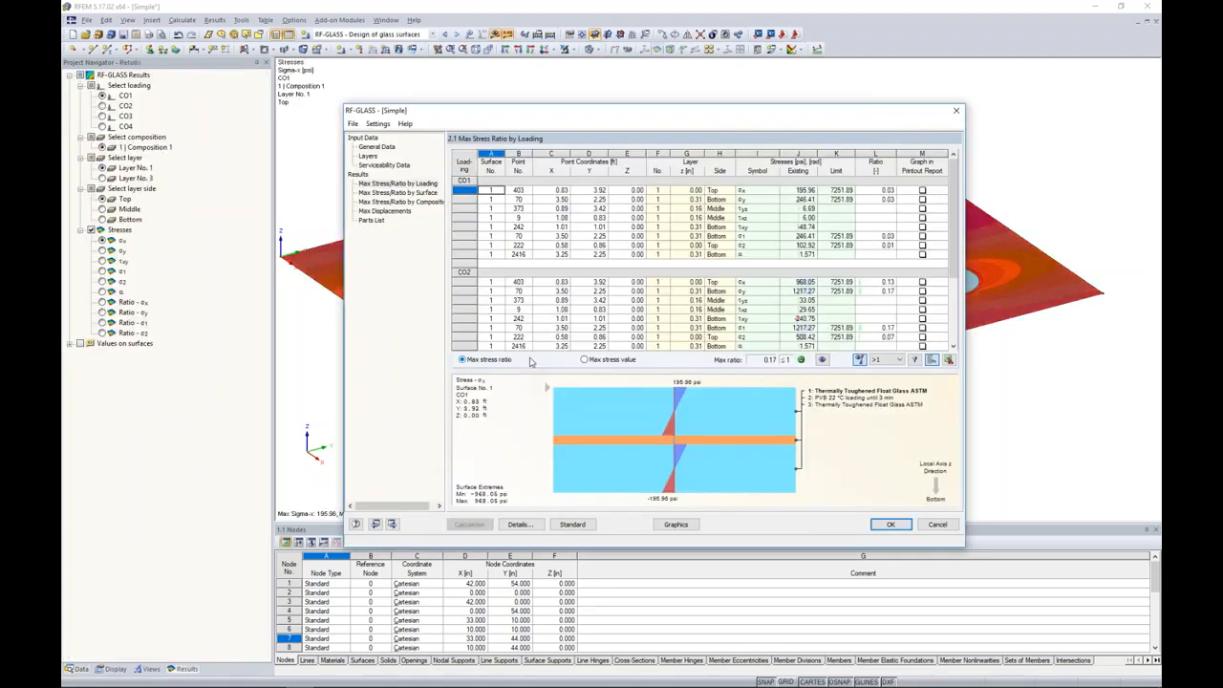
drag(696, 111, 684, 344)
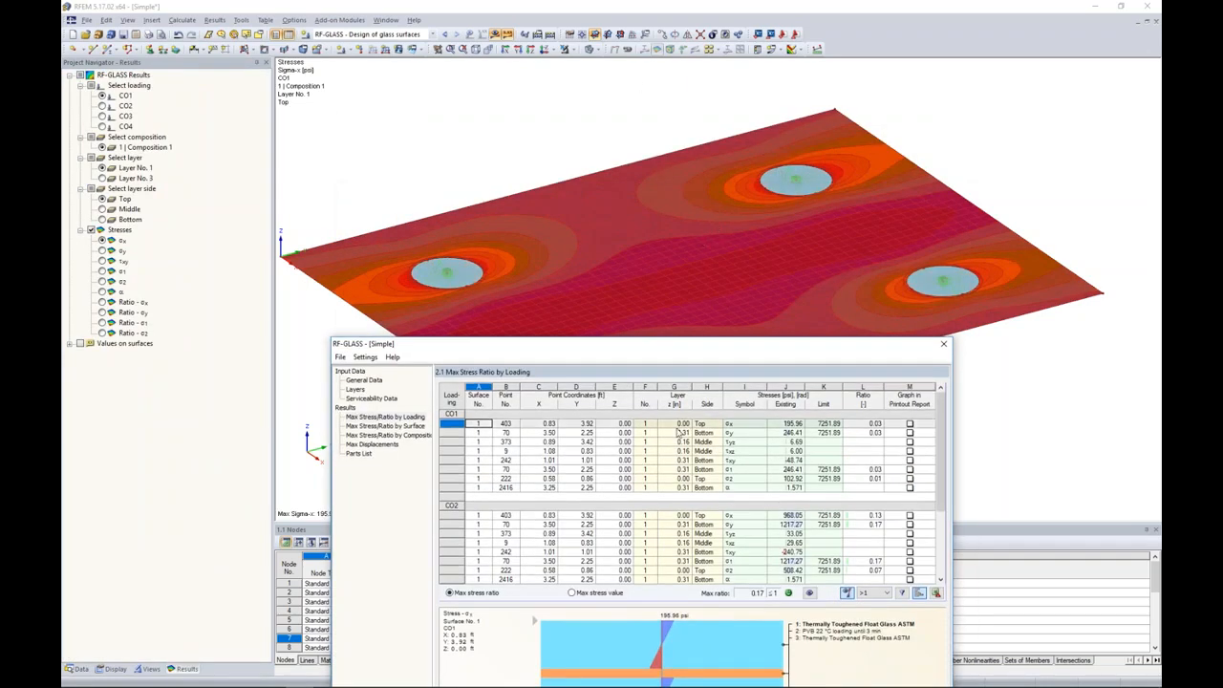
drag(712, 350, 731, 168)
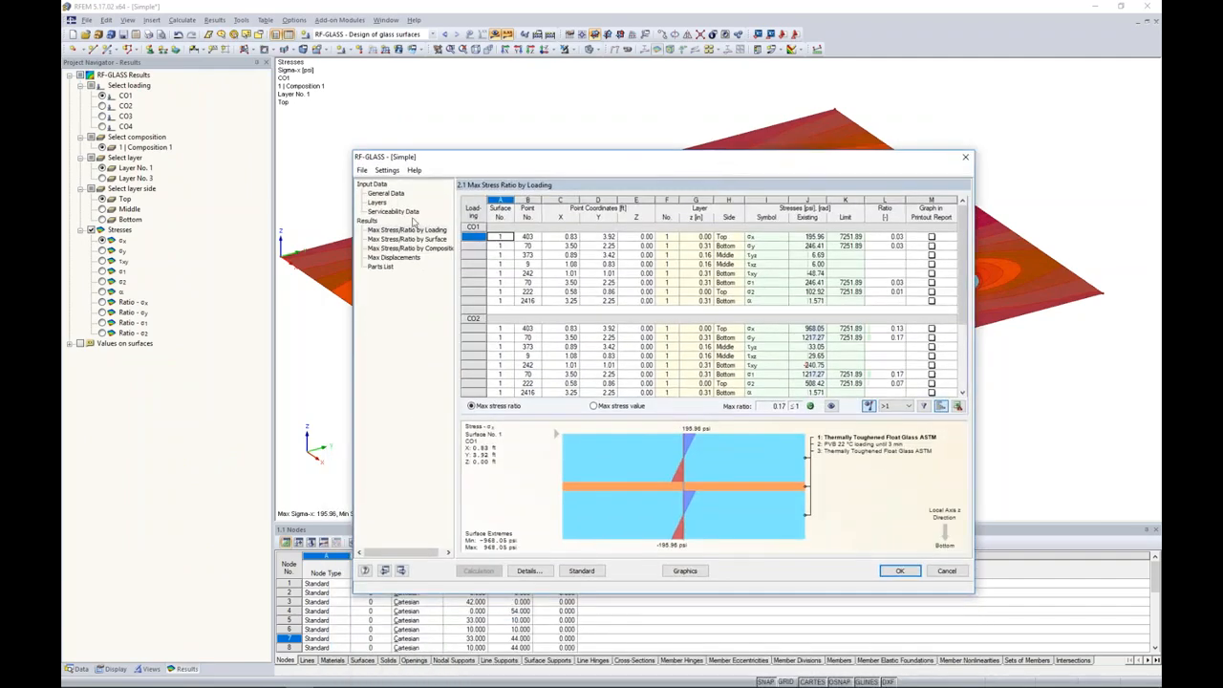
Examine the maximum stress ratios by surface for σx, σy, τyz and τxz, comparing the layer diagrams with the model plot
click(390, 240)
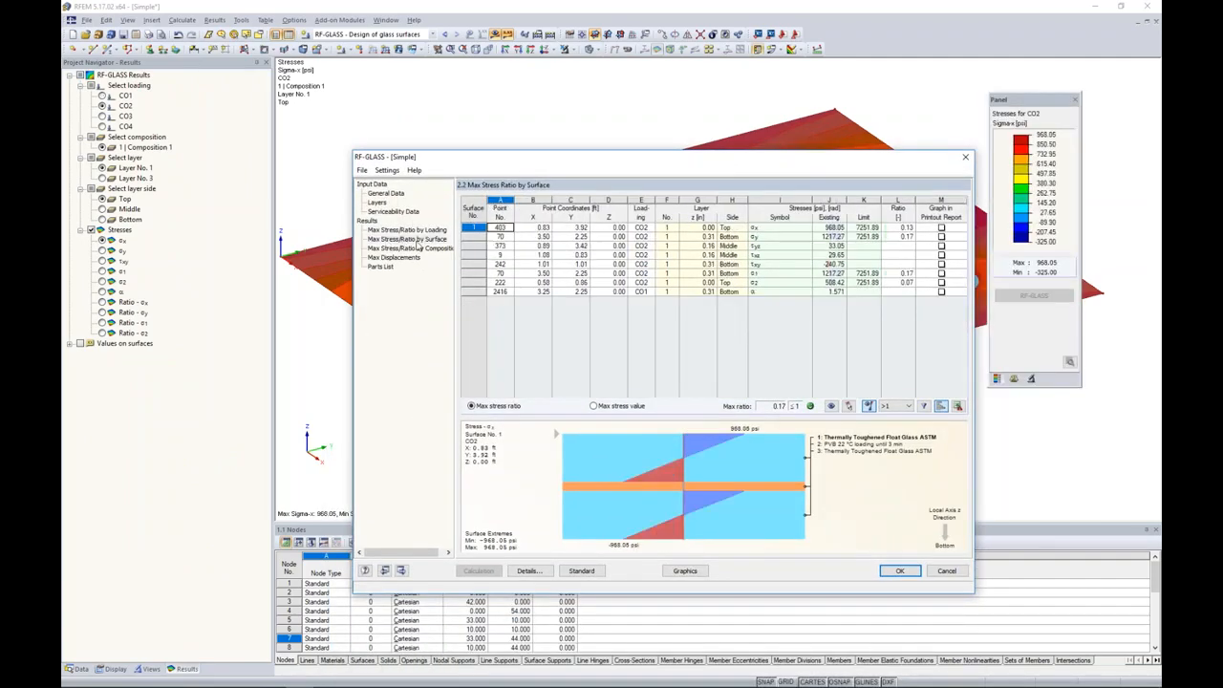
drag(560, 168, 531, 356)
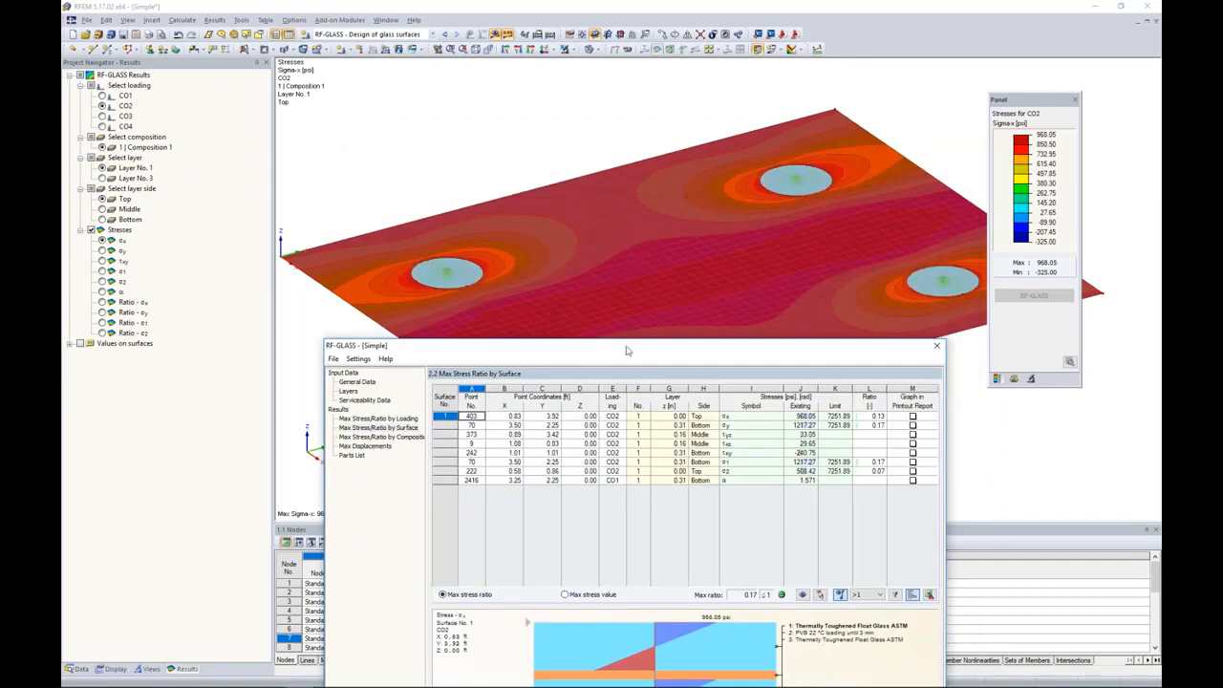
drag(627, 348, 638, 153)
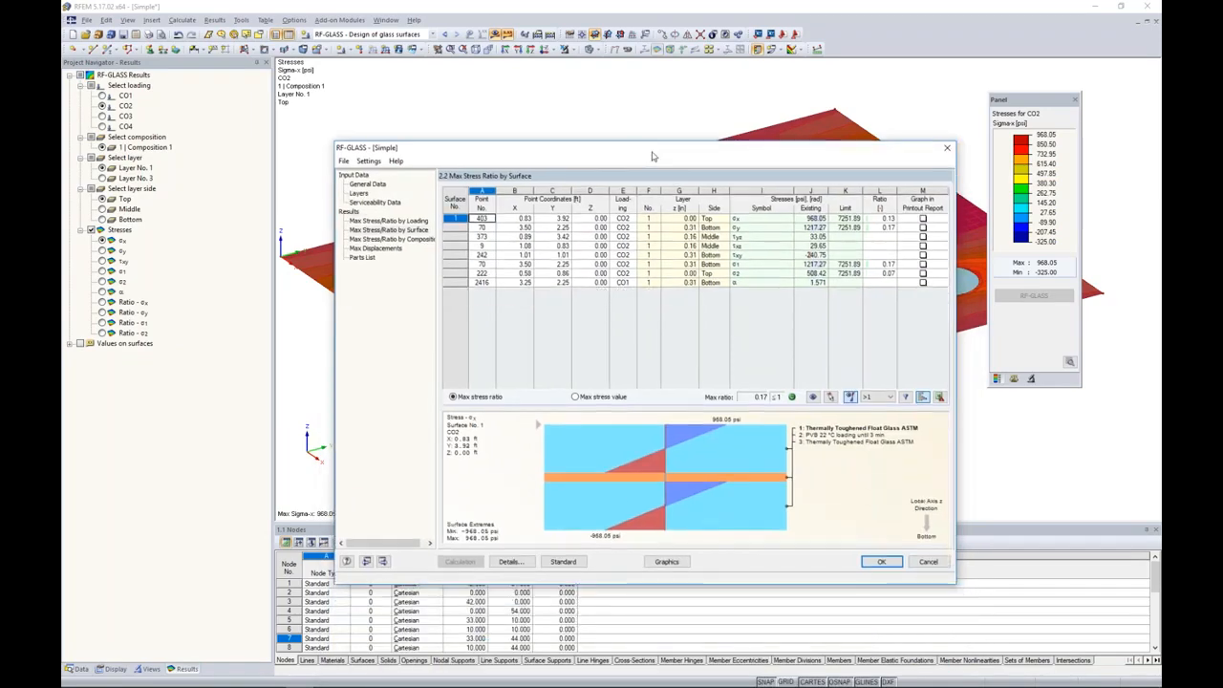
click(713, 228)
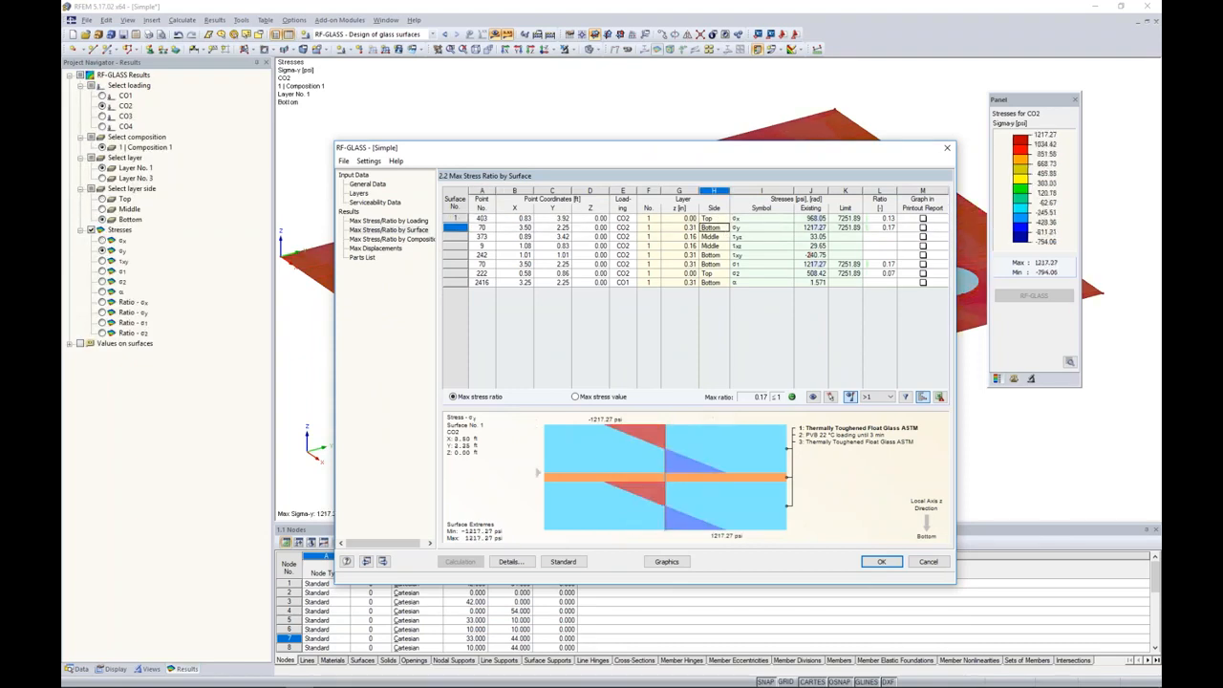
drag(706, 154, 684, 408)
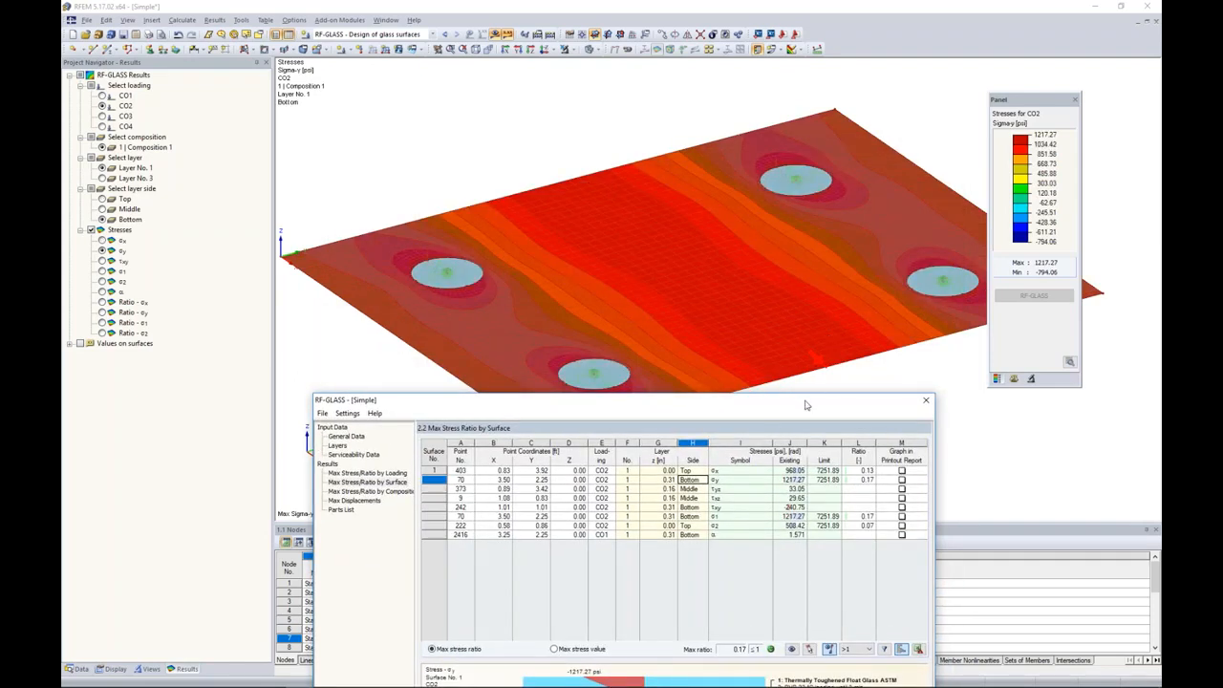
drag(803, 408, 826, 175)
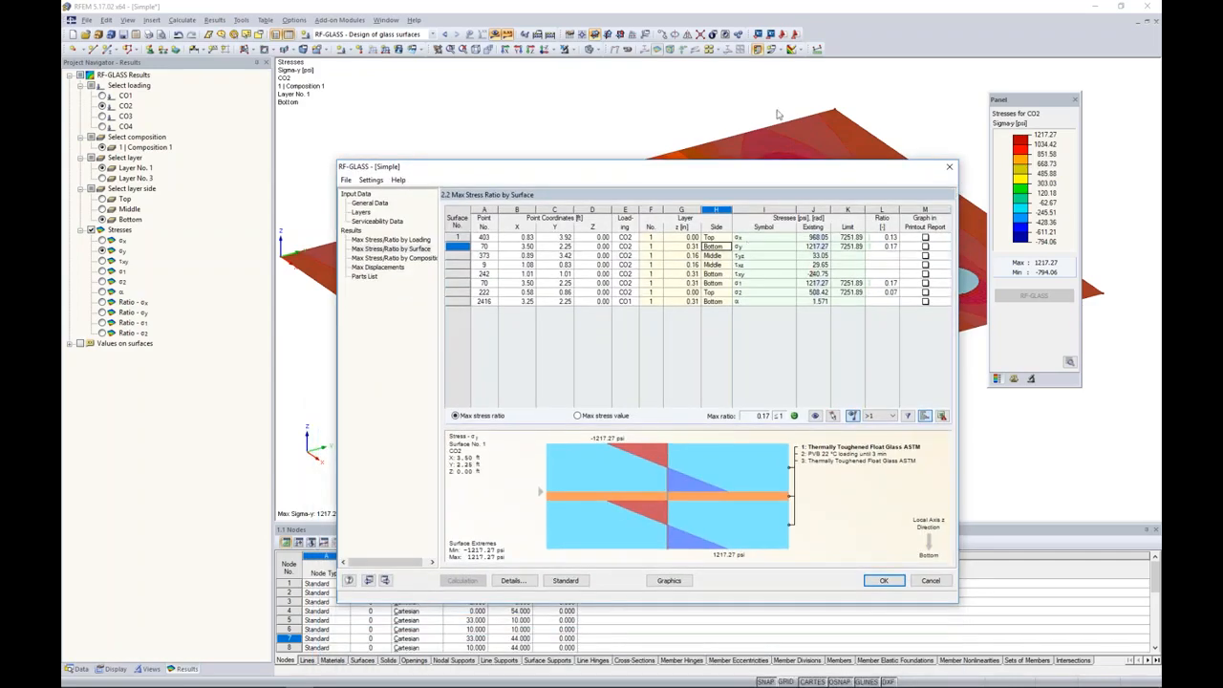
click(719, 256)
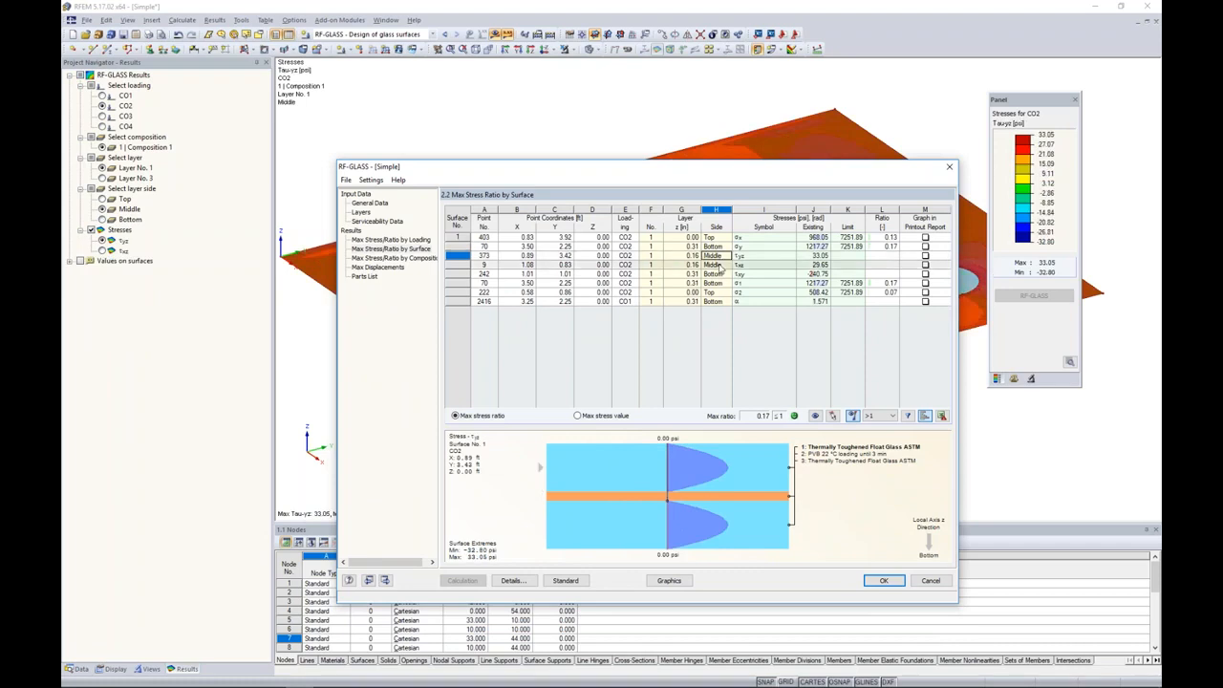
click(721, 265)
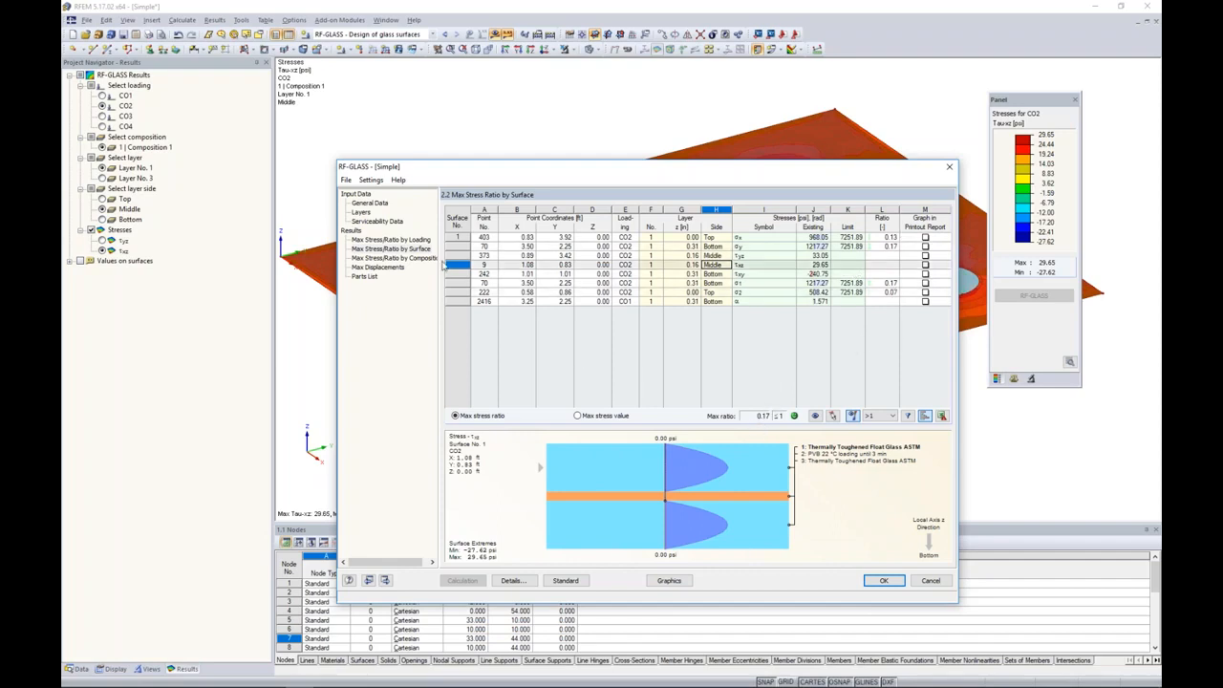
Review the maximum displacements for the serviceability combinations together with the deformed slab plot
click(382, 268)
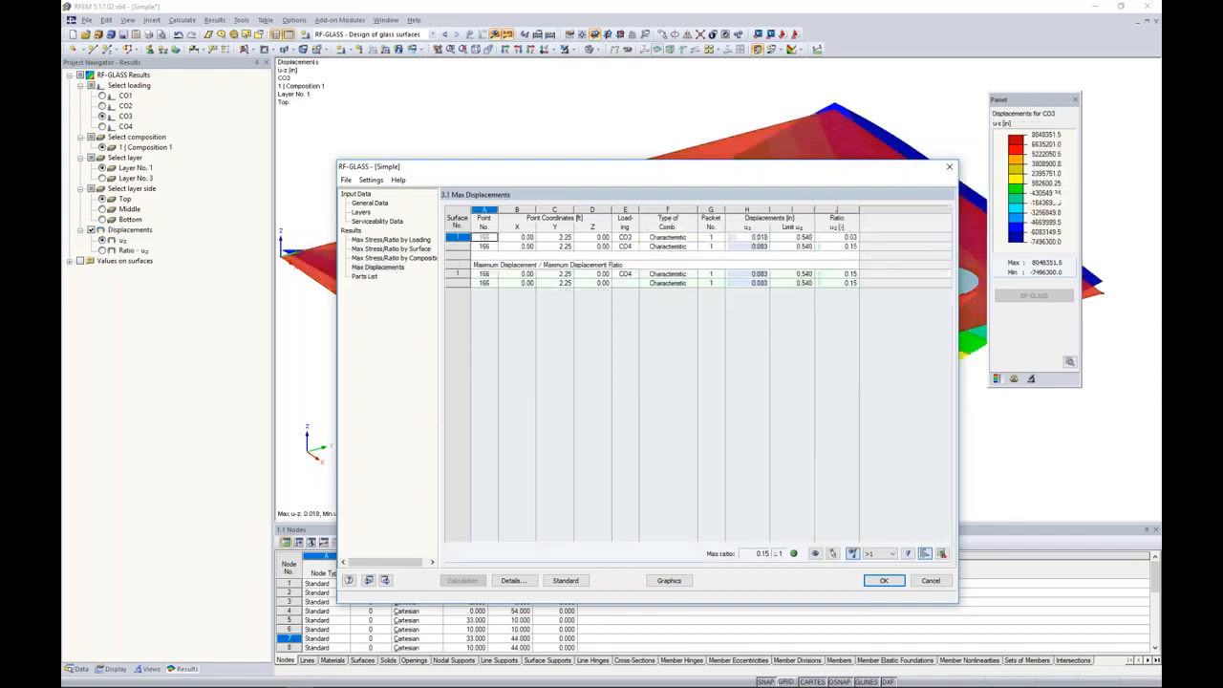
drag(656, 172, 622, 267)
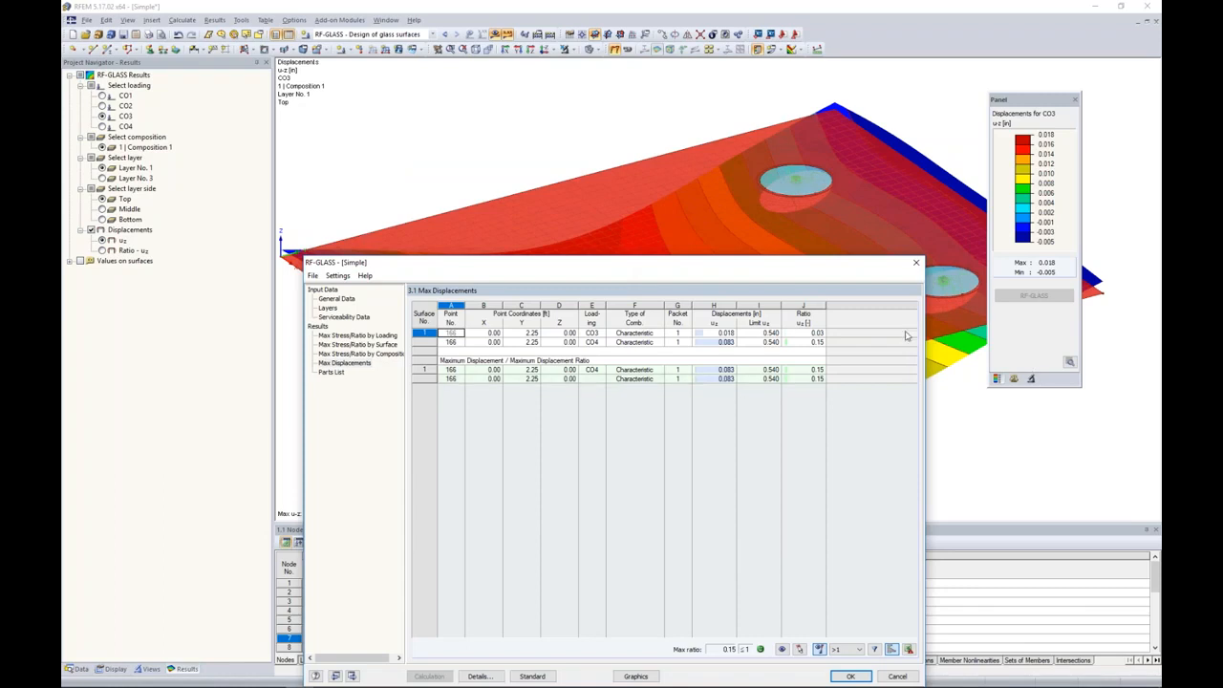
drag(767, 268, 819, 122)
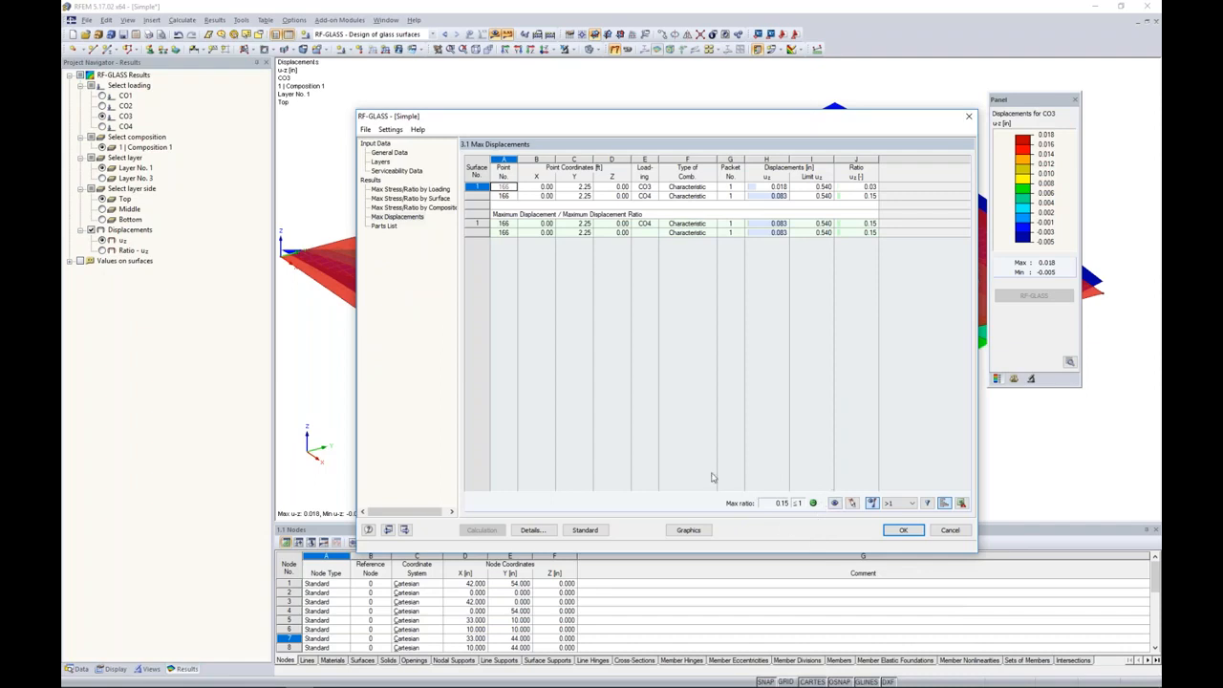
Display the τxz stresses by surface graphically on the model with a smooth colour transition
click(433, 200)
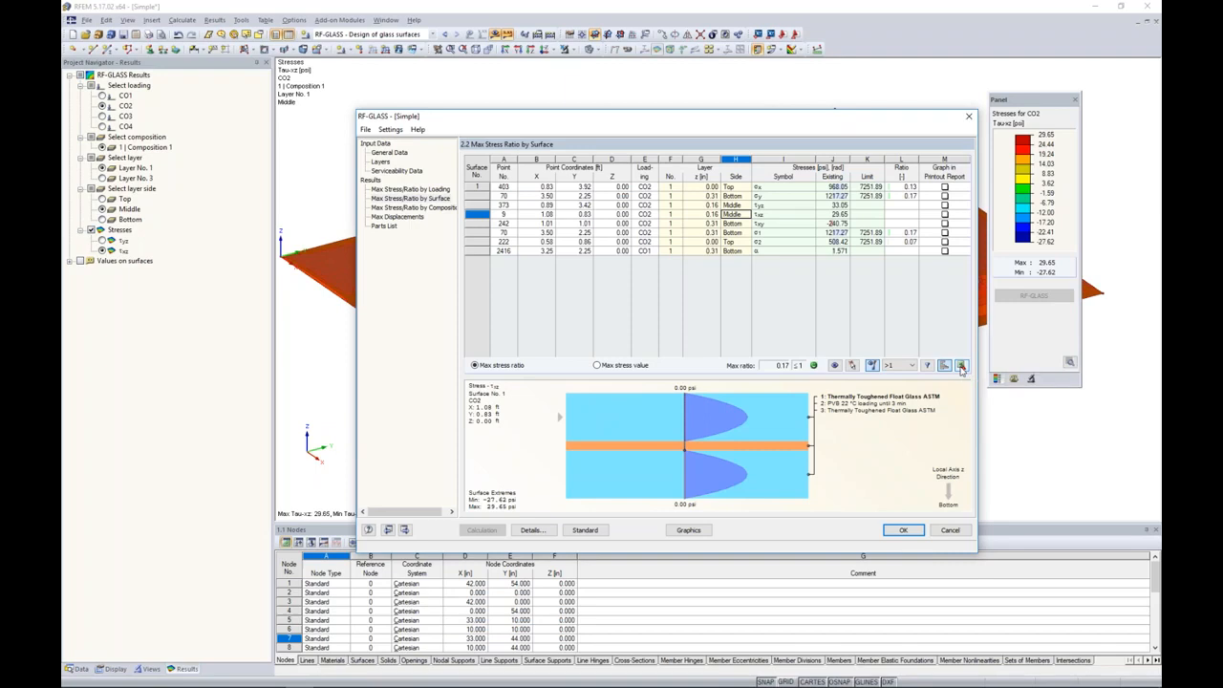
click(690, 531)
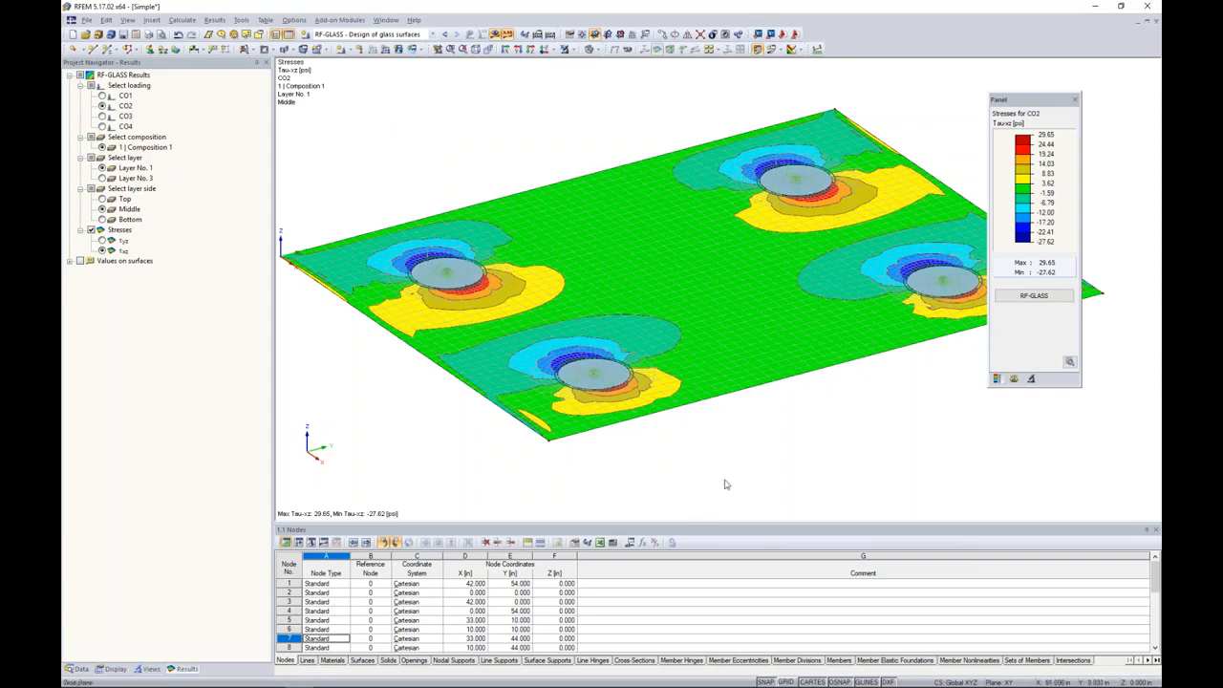
click(1069, 362)
click(996, 495)
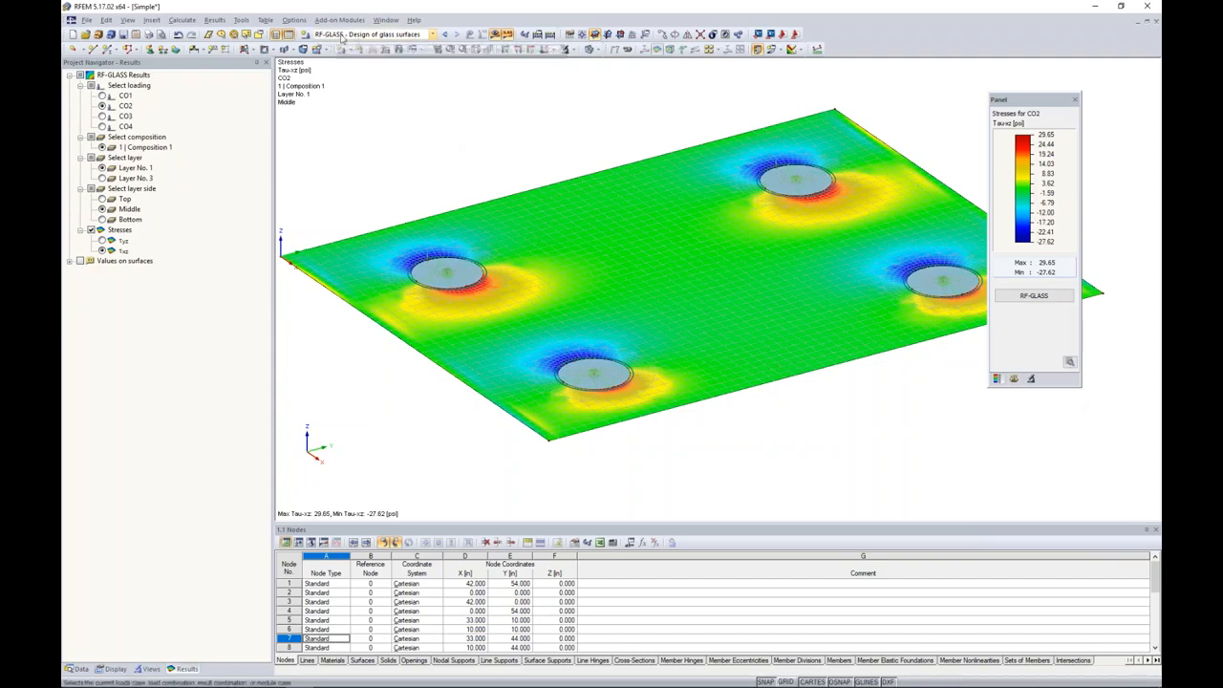
View the RF-GLASS CO2 stresses σx and σy on the top side of layer 3 and inspect the circular support surfaces
click(432, 35)
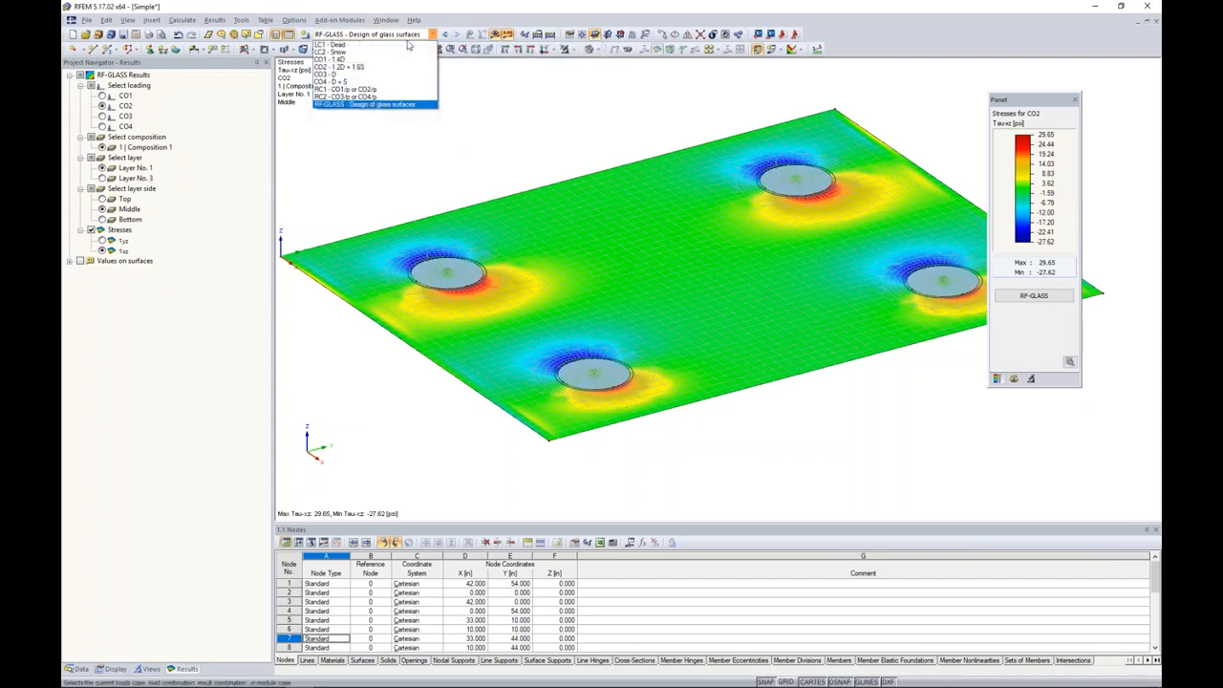
click(366, 105)
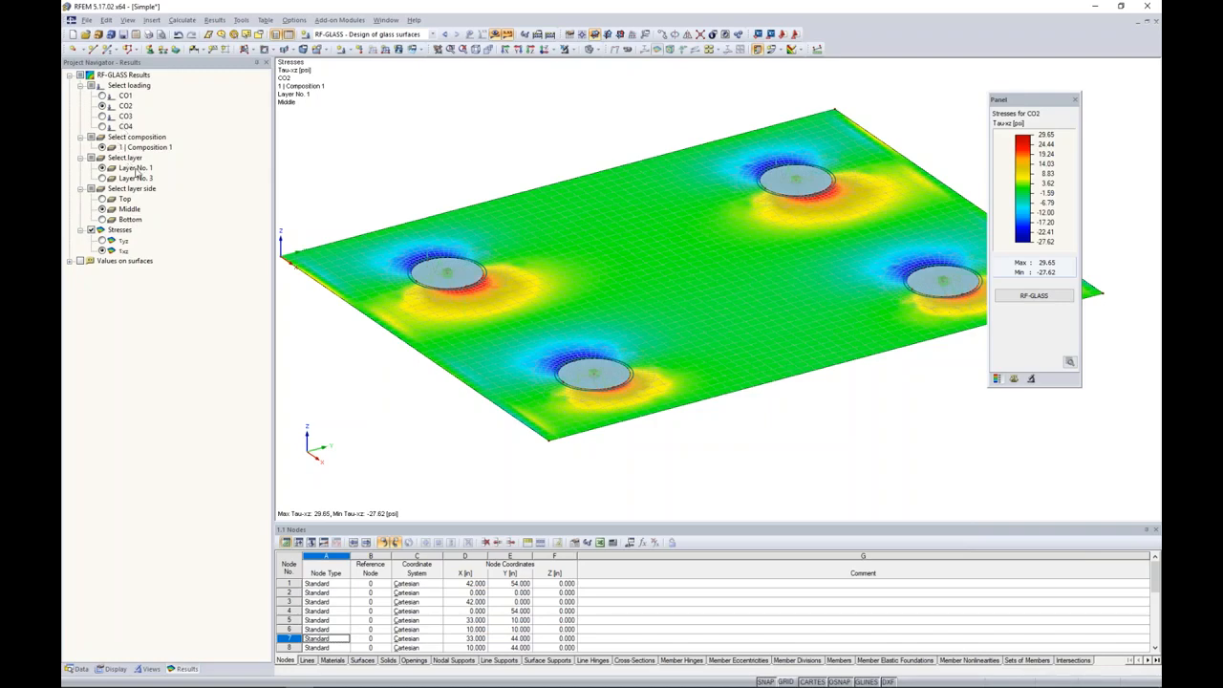
click(103, 178)
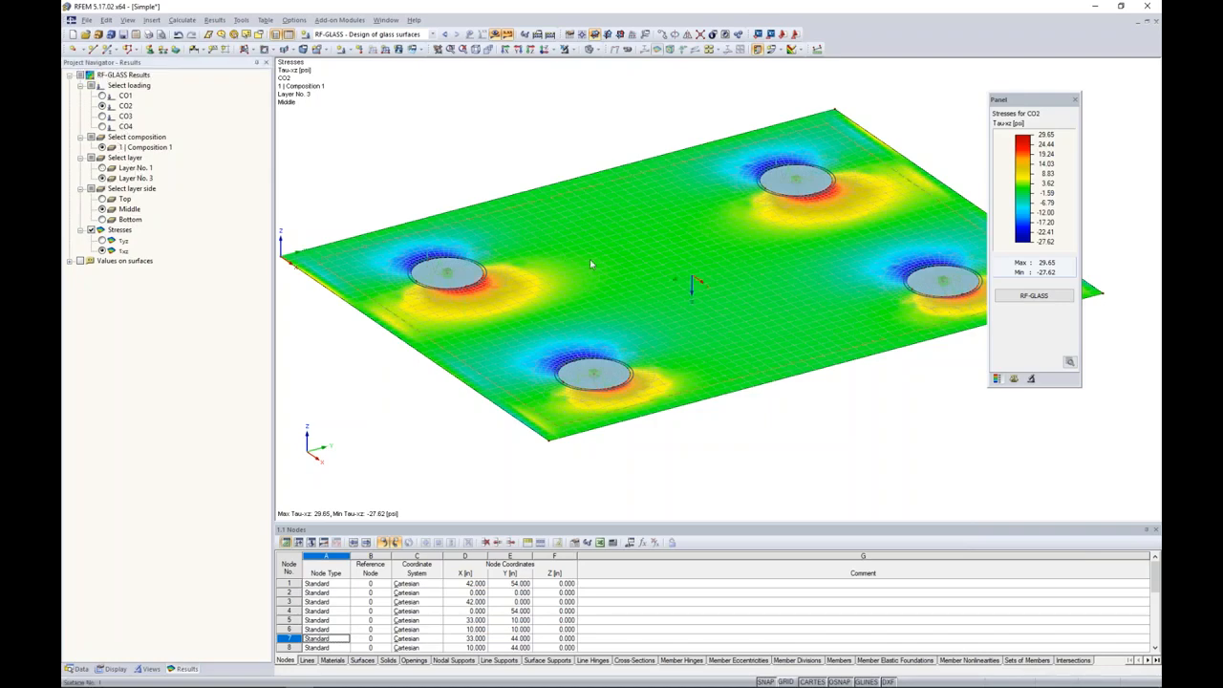
click(102, 199)
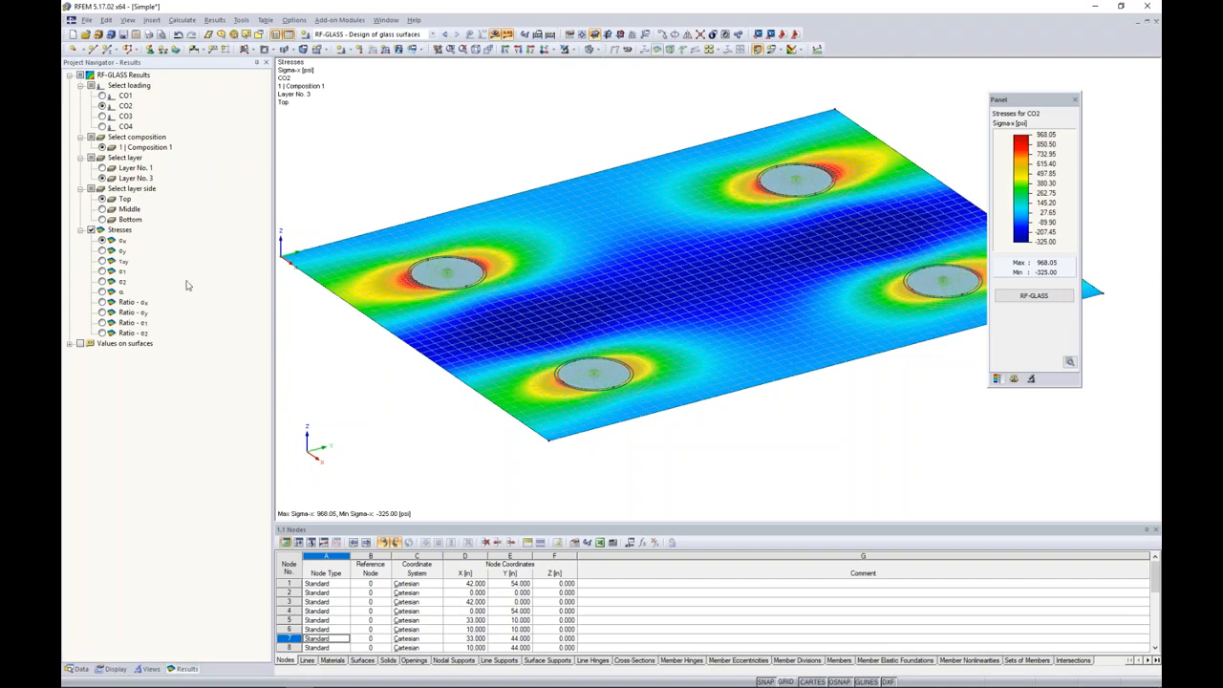
click(102, 251)
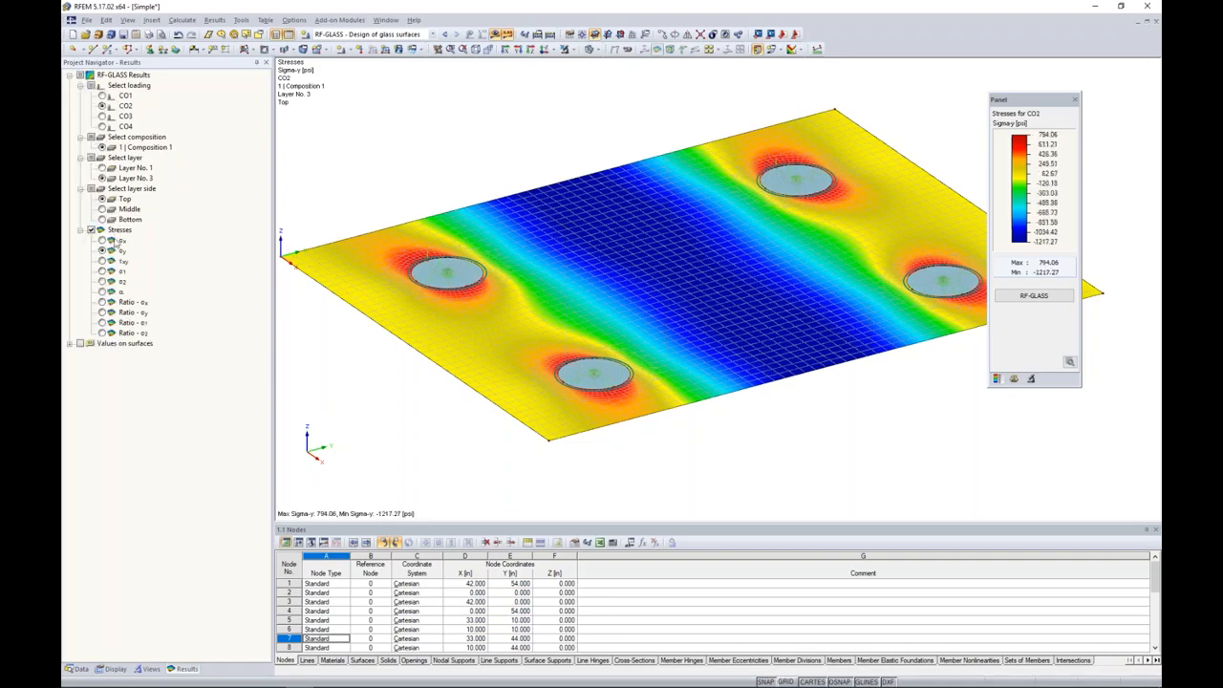
click(463, 275)
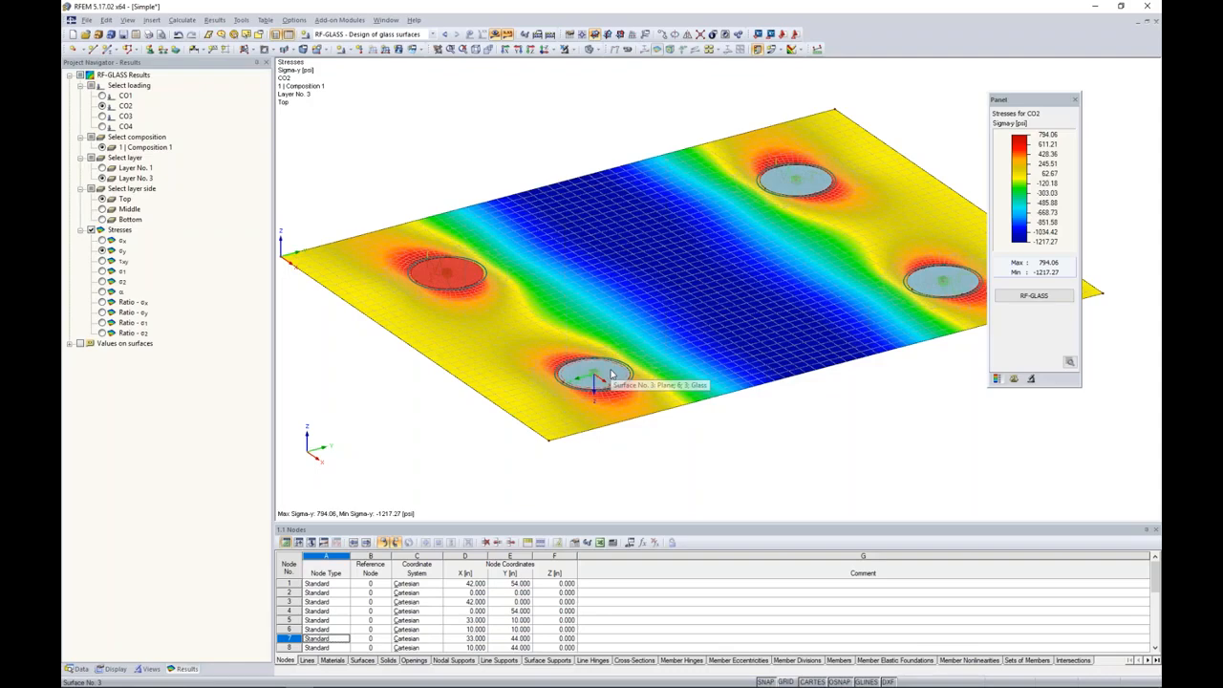
click(734, 404)
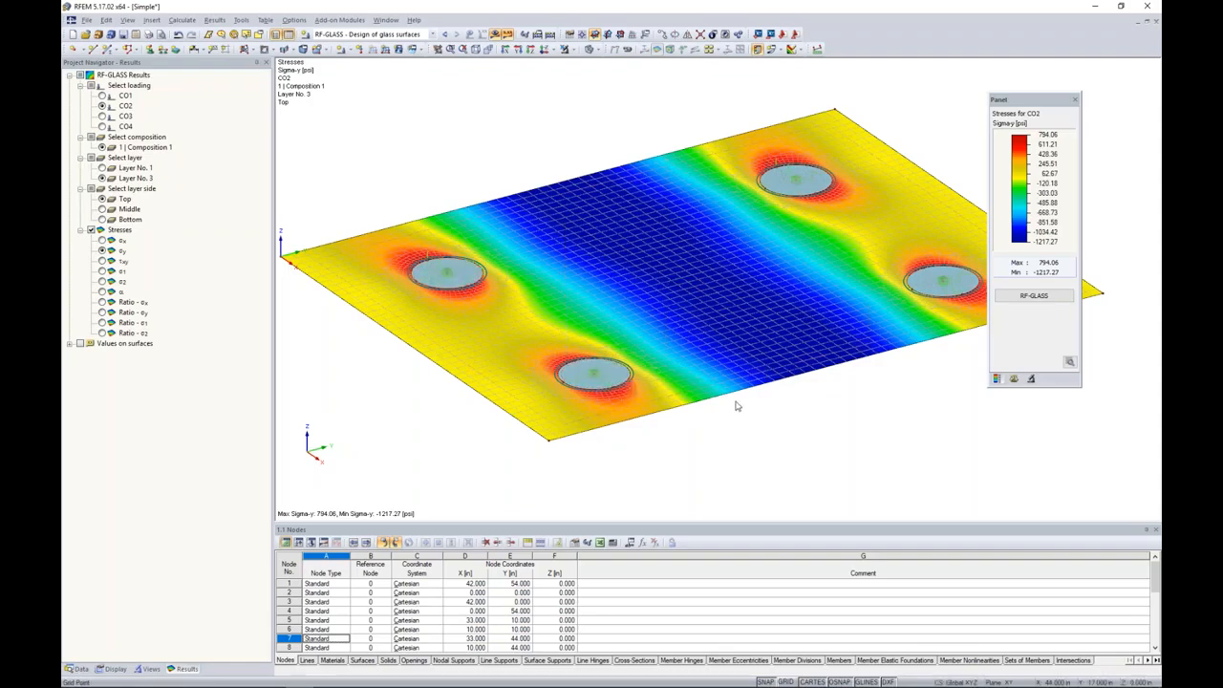
Switch to the presentation and review the Simplified Method Results slide with its references, global area and local area checks
key(super+Tab)
click(708, 215)
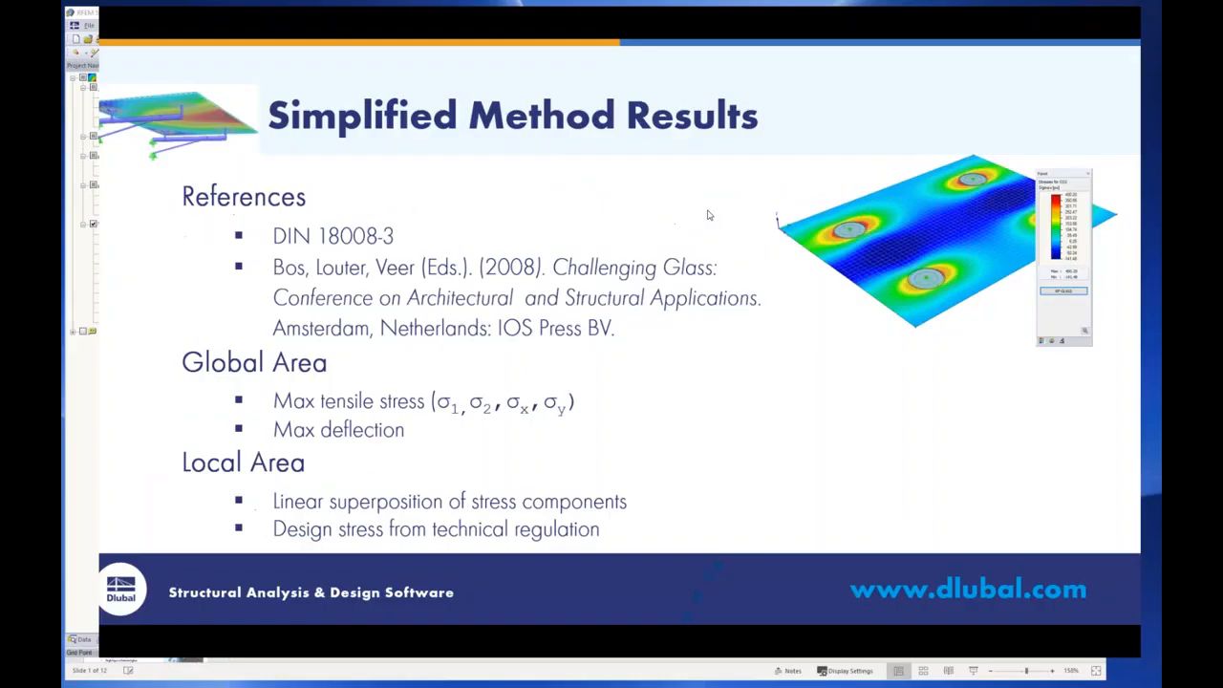
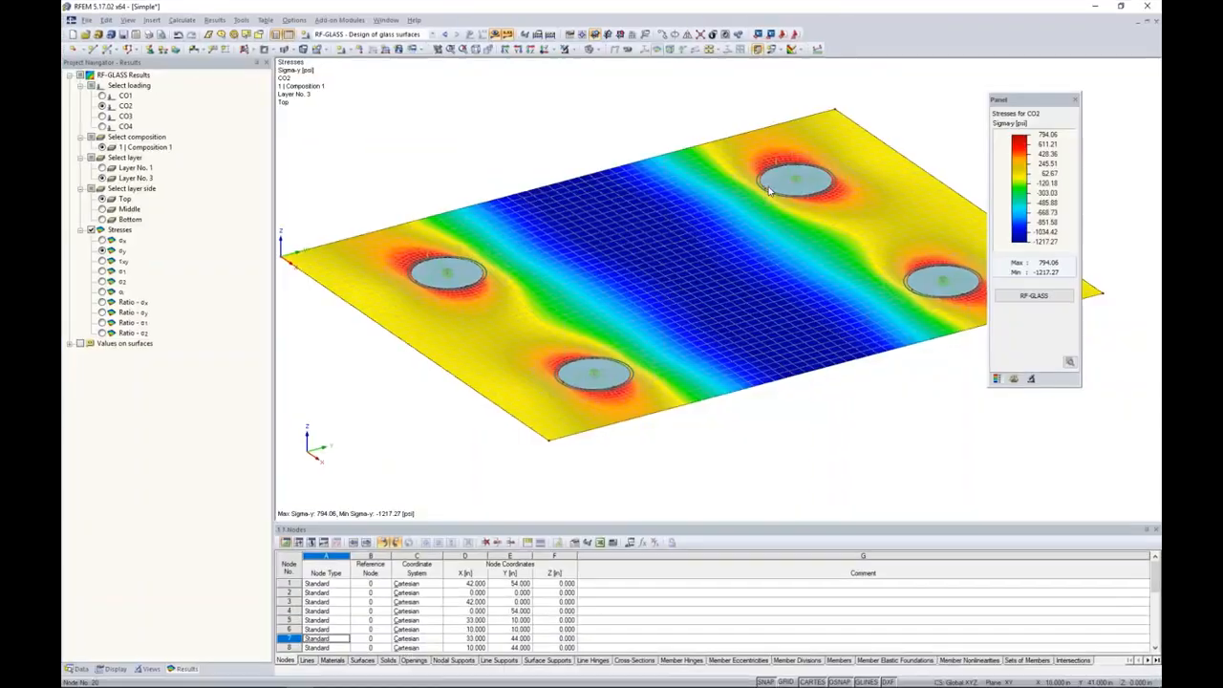
Create a new 3D model named Hardware under ASCE 7-16 with automatic creation of combinations turned off
click(88, 21)
click(97, 33)
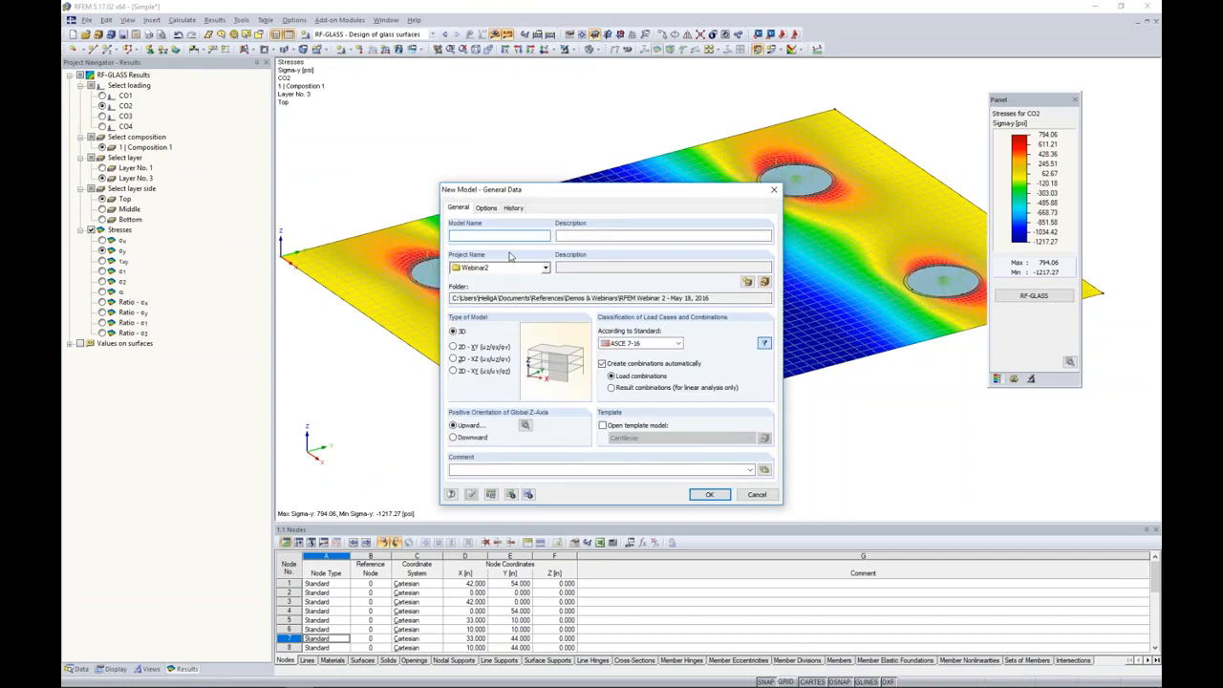
text(Hardware)
click(637, 365)
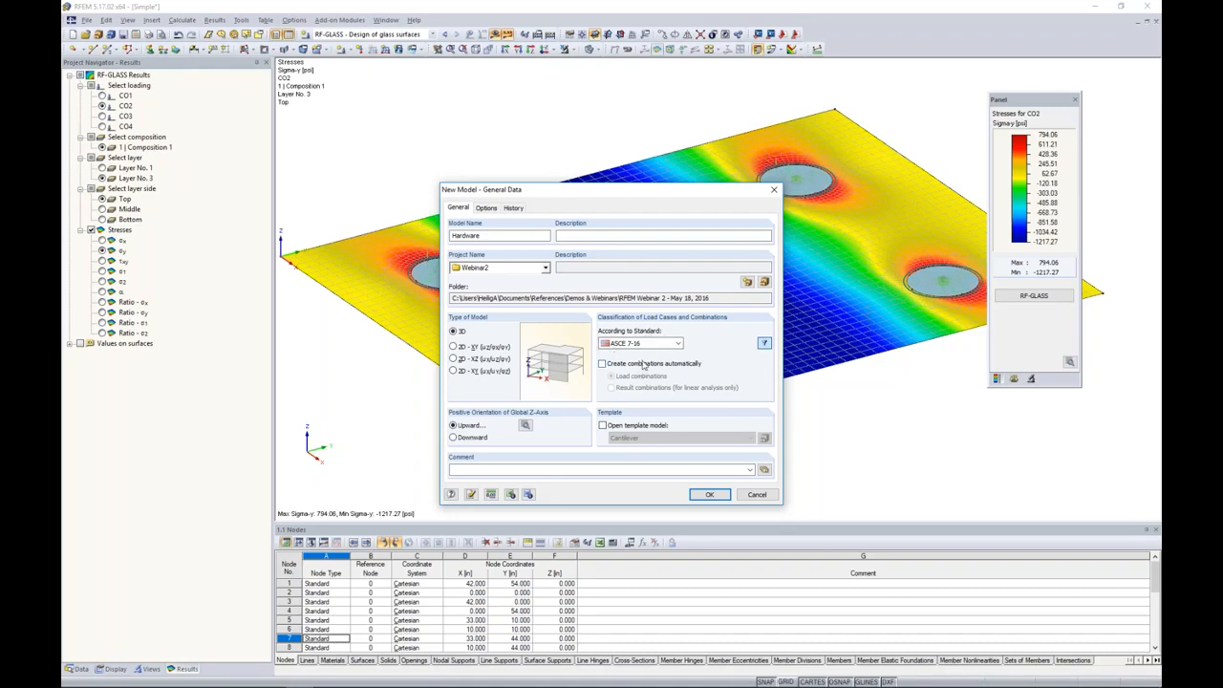
key(Return)
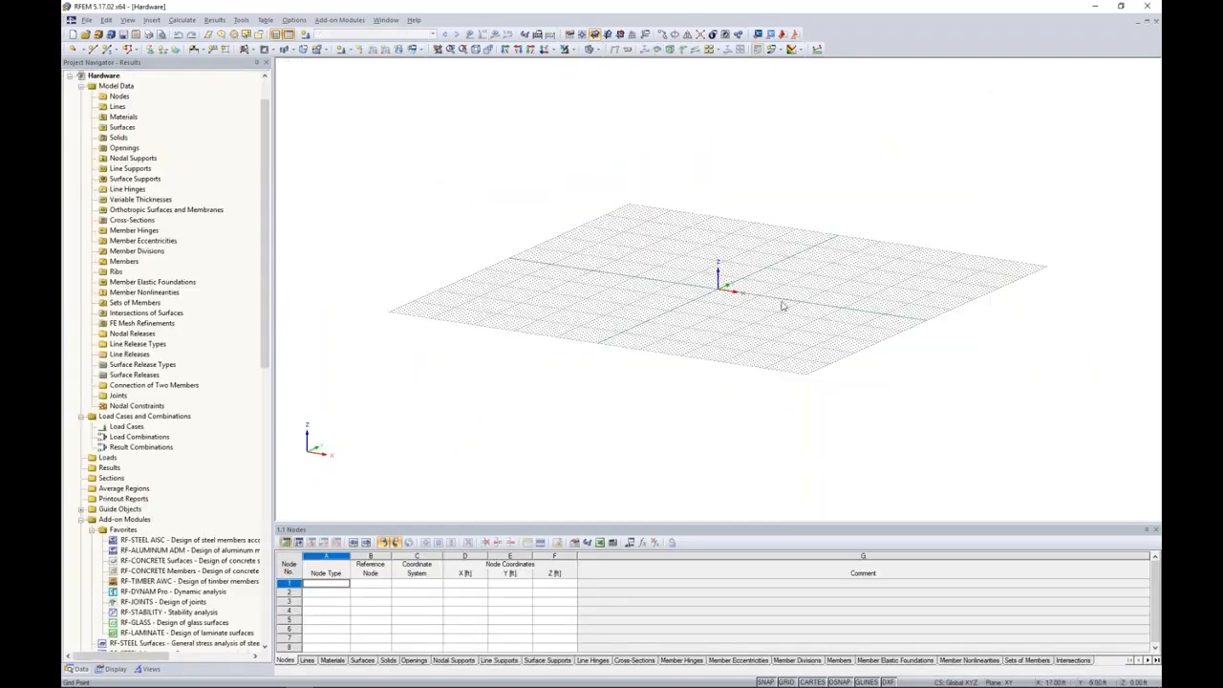
From the work plane and grid settings, set the model's geometry lengths to inches with three decimal places
scroll(782, 306, up, 5)
scroll(673, 325, up, 1)
right_click(783, 683)
click(810, 626)
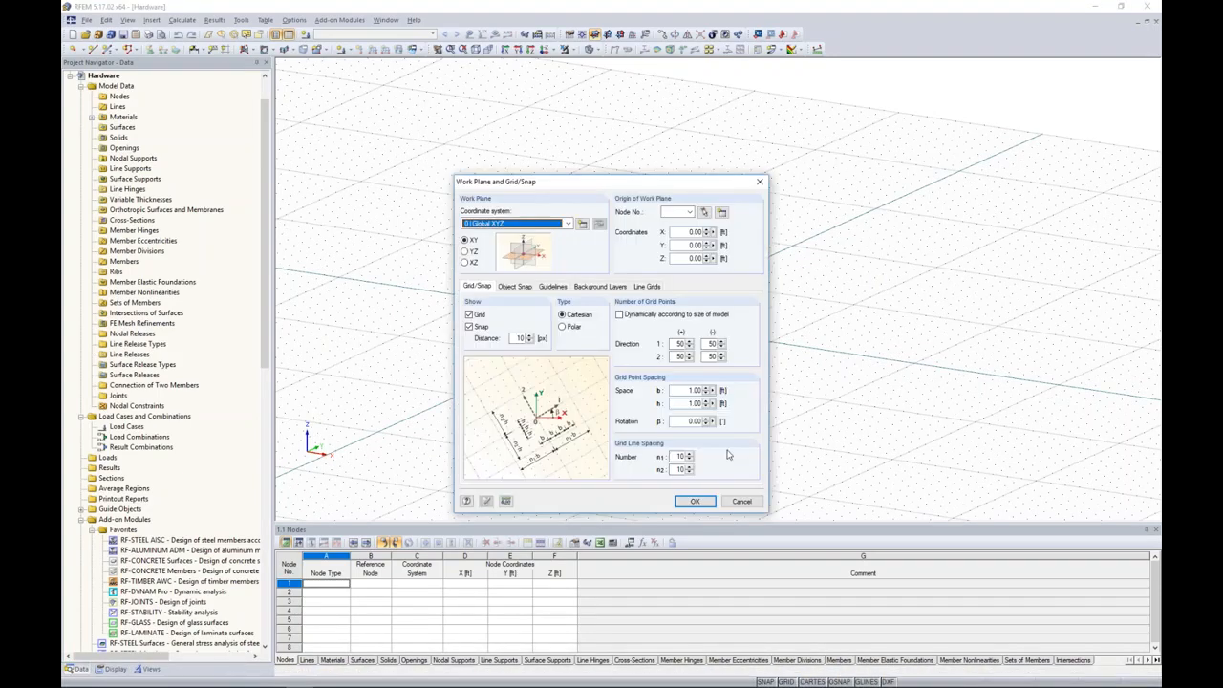
click(506, 500)
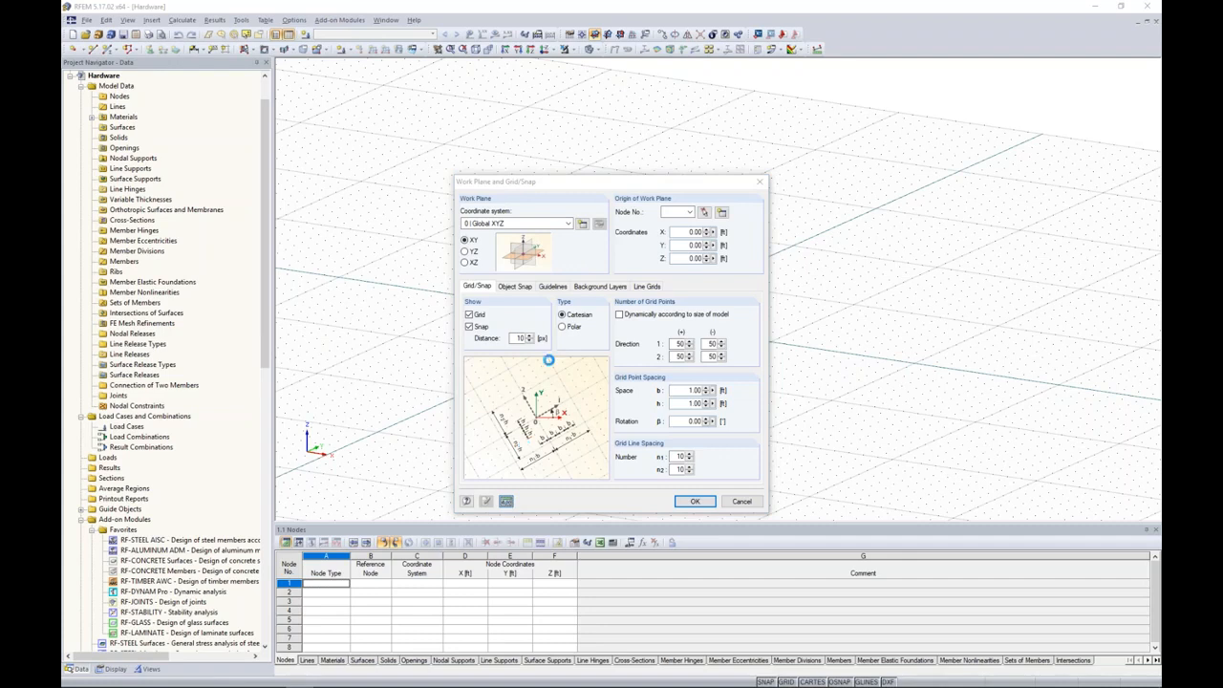
click(591, 245)
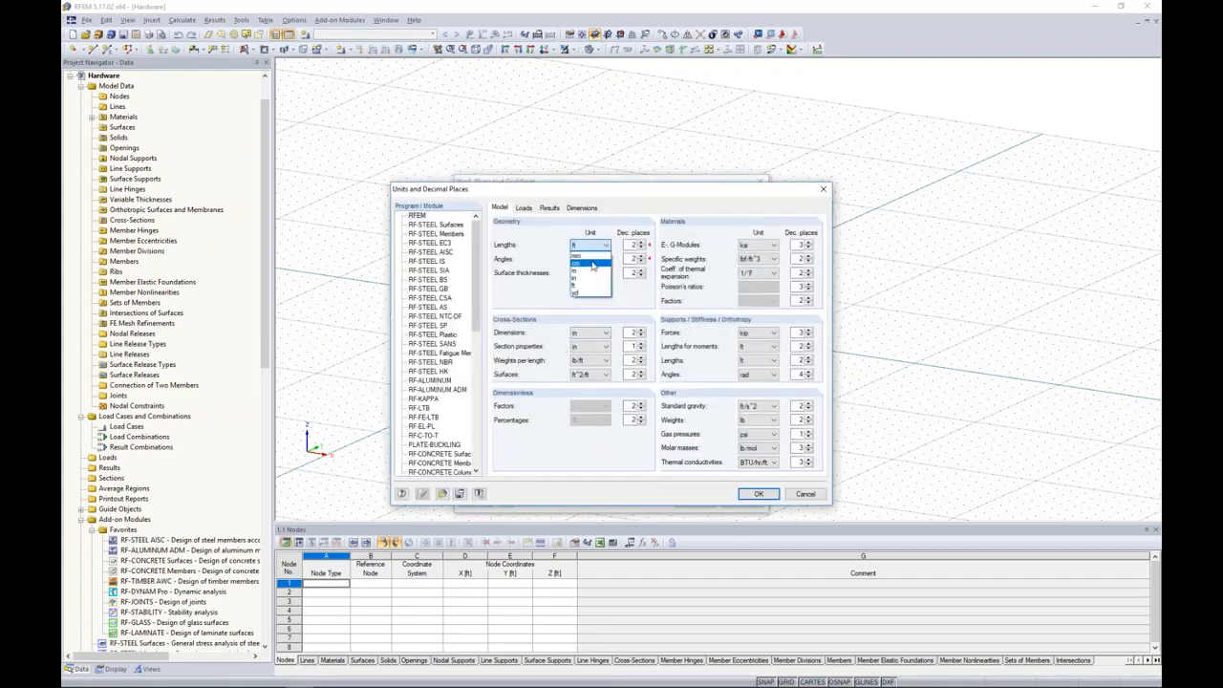
click(579, 279)
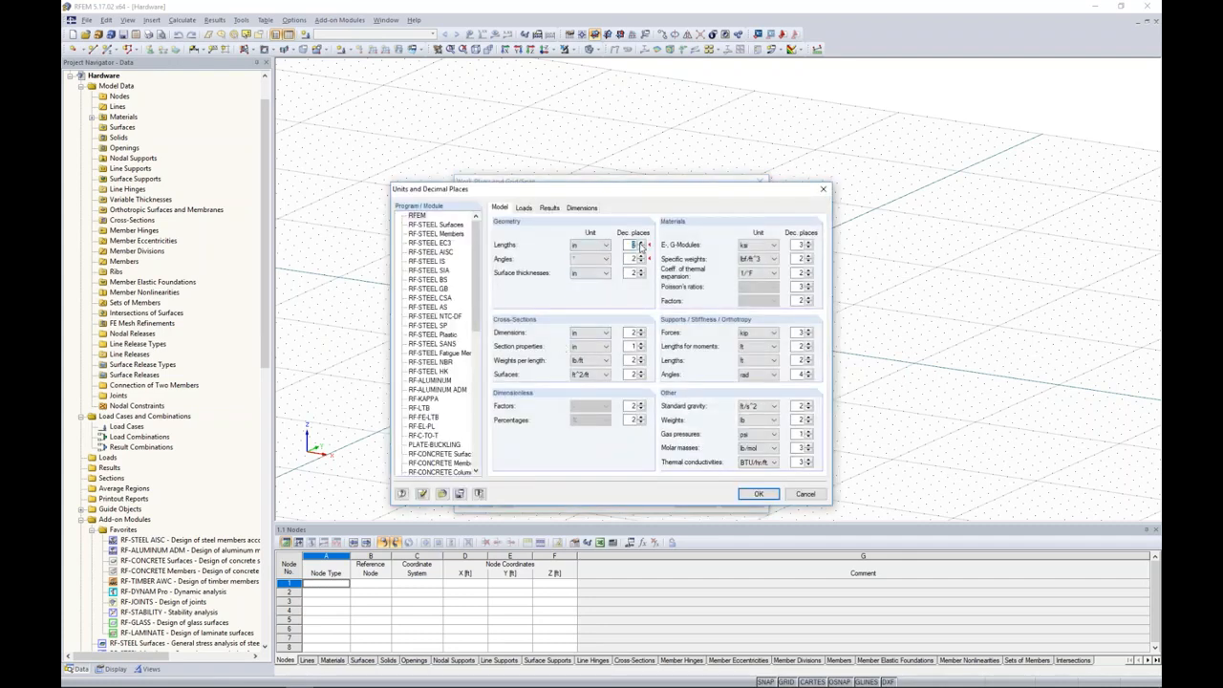
click(759, 494)
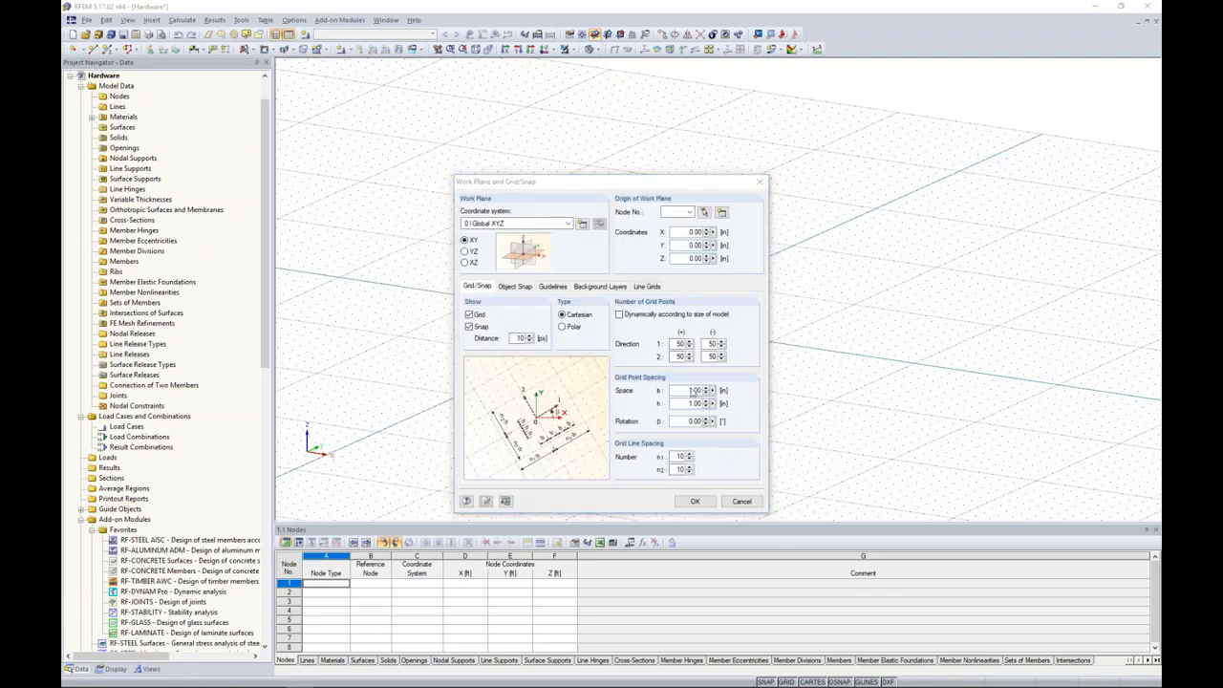
Set the grid point spacing to 0.5 in in both directions and size the grid dynamically according to the model
double_click(692, 390)
text(0.5)
key(Tab)
text(0.5)
key(Tab)
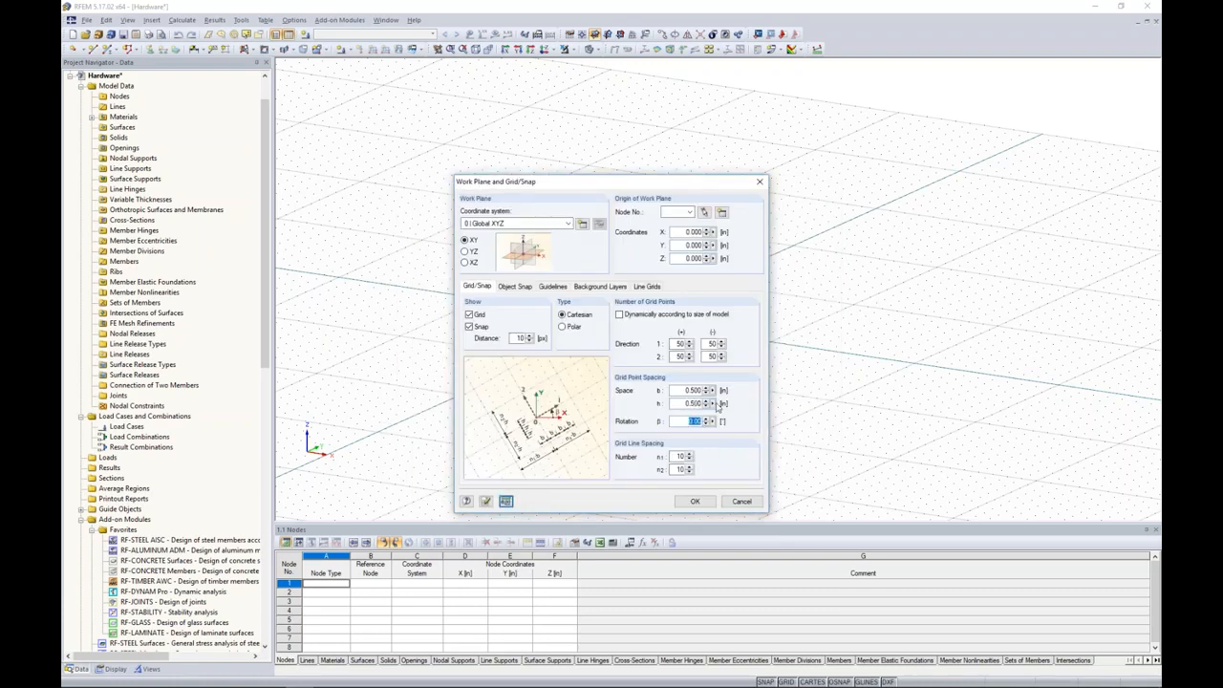
click(619, 315)
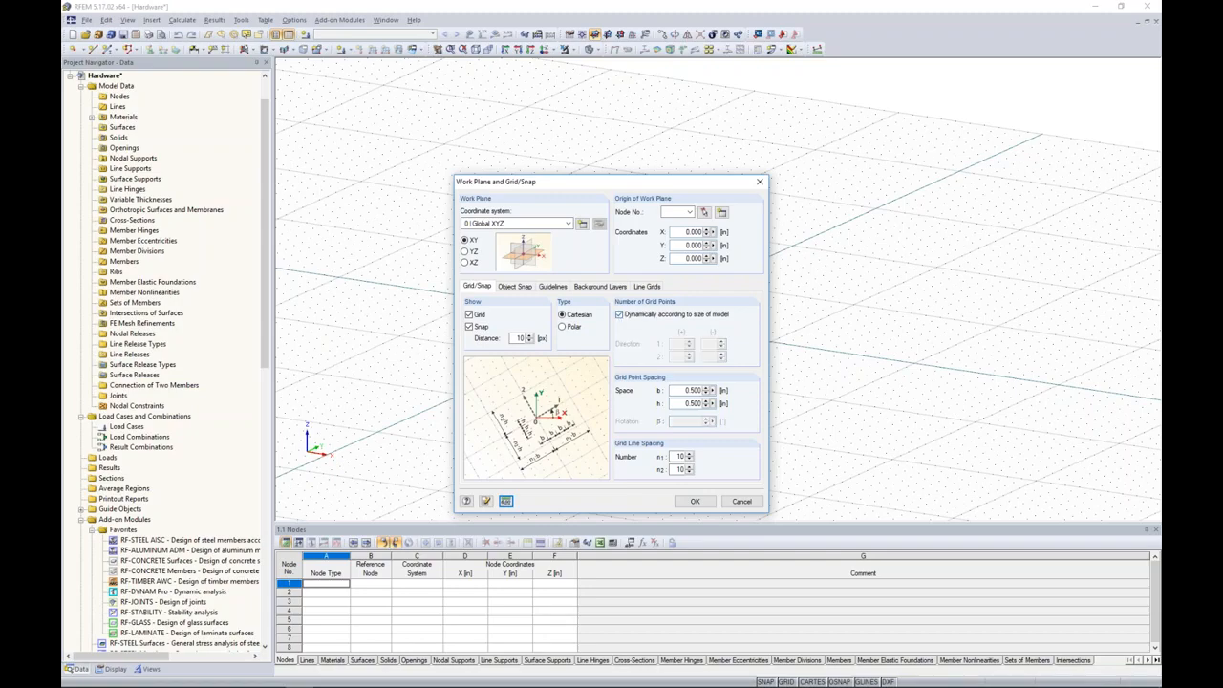
click(695, 501)
Define a new rectangular plane surface with standard stiffness and a constant thickness of 0.68 in
scroll(629, 325, up, 2)
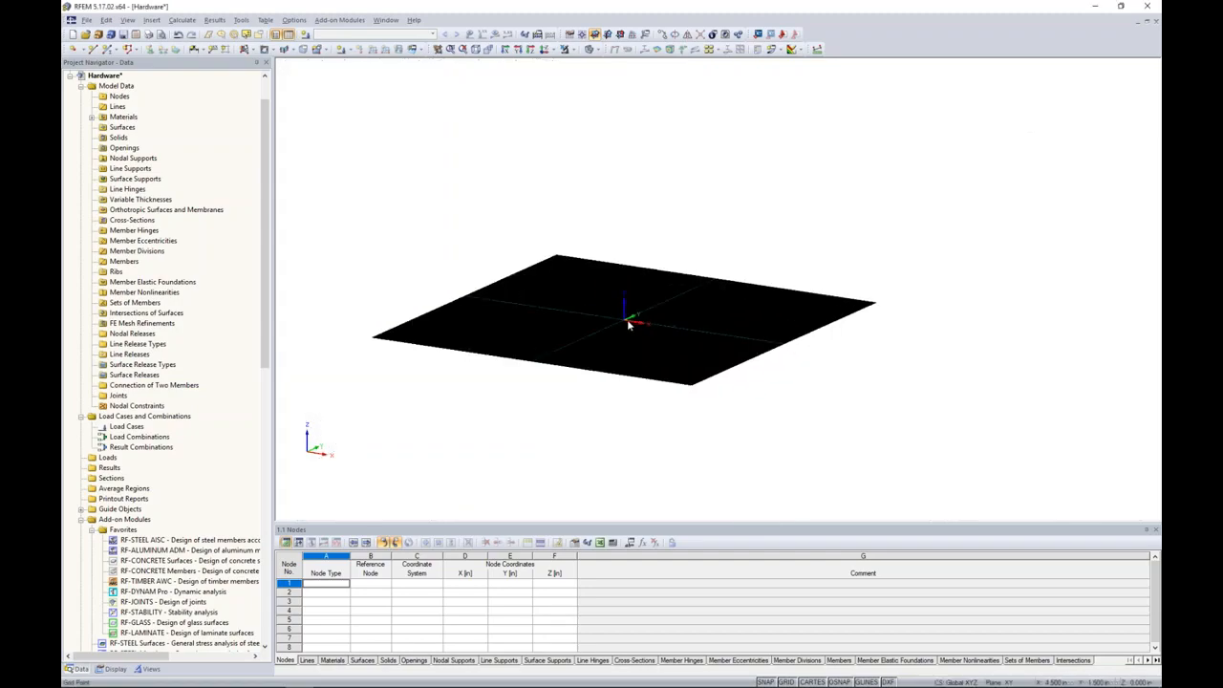
scroll(629, 325, up, 5)
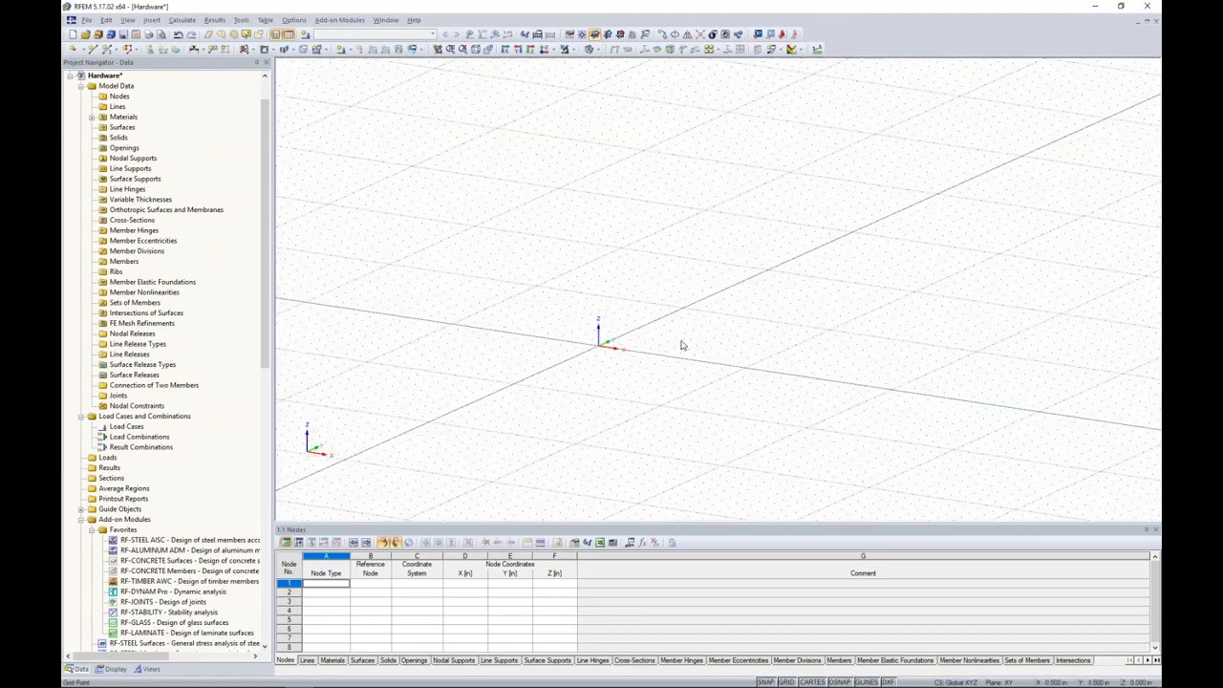
middle_drag(712, 368, 644, 377)
scroll(554, 357, up, 2)
scroll(544, 358, down, 2)
middle_drag(842, 405, 633, 426)
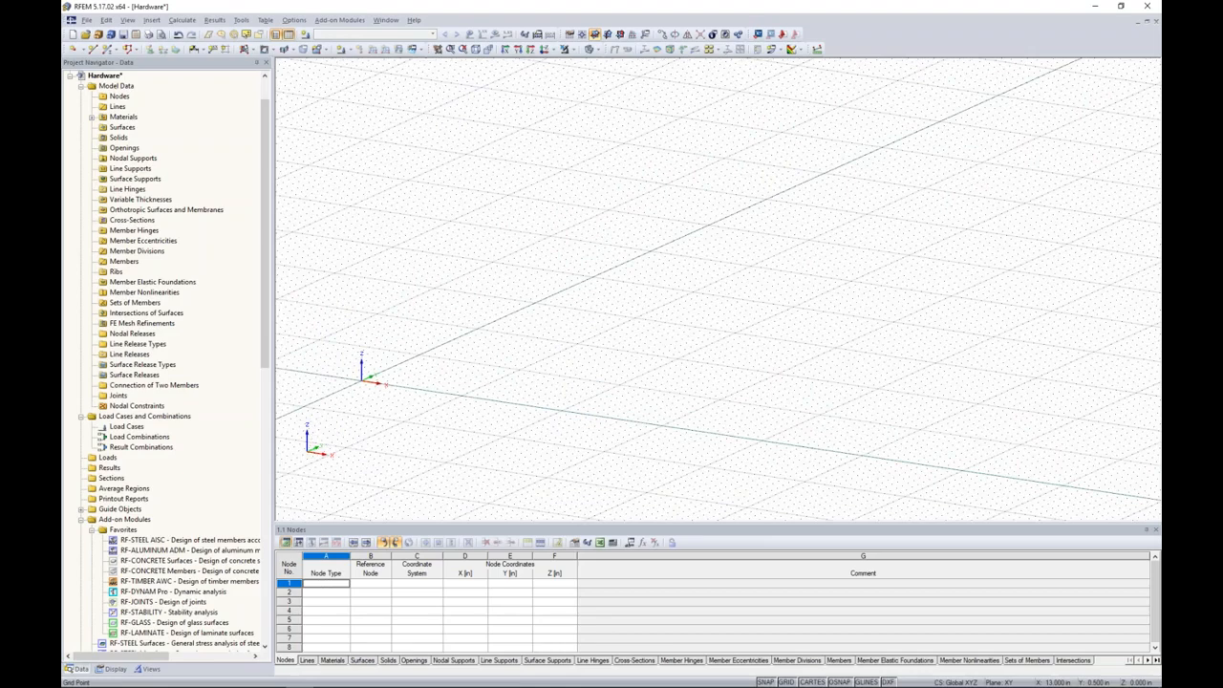
click(257, 54)
click(257, 65)
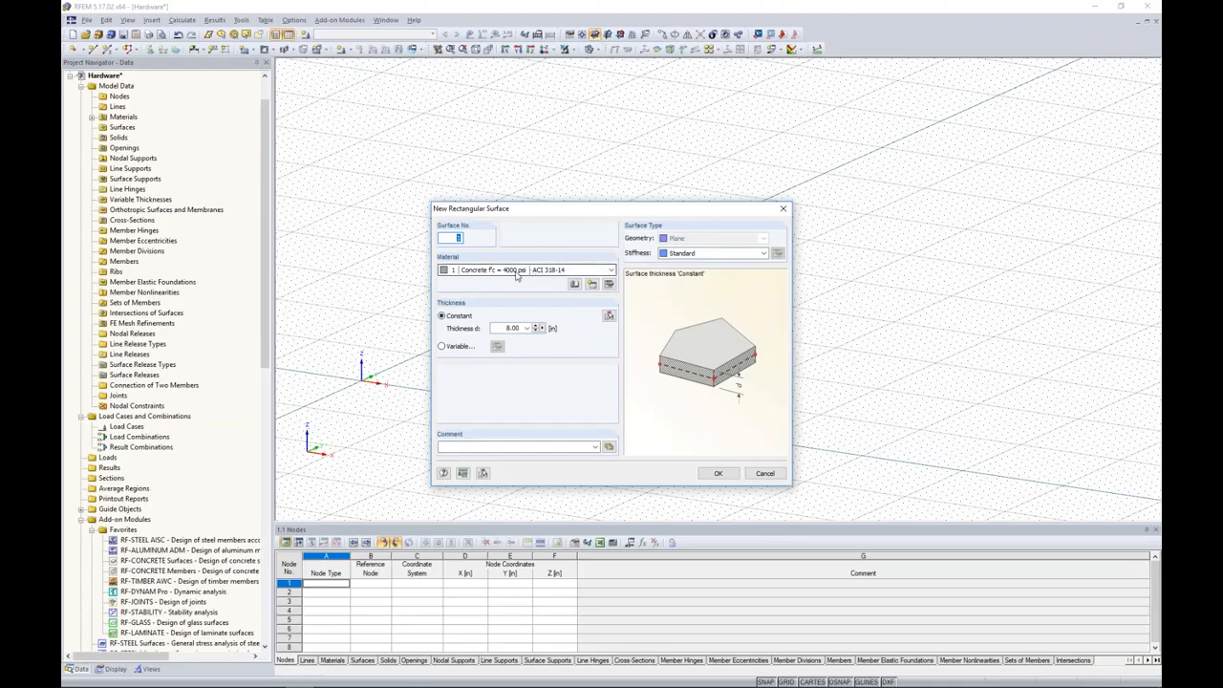
click(523, 328)
text(0.68)
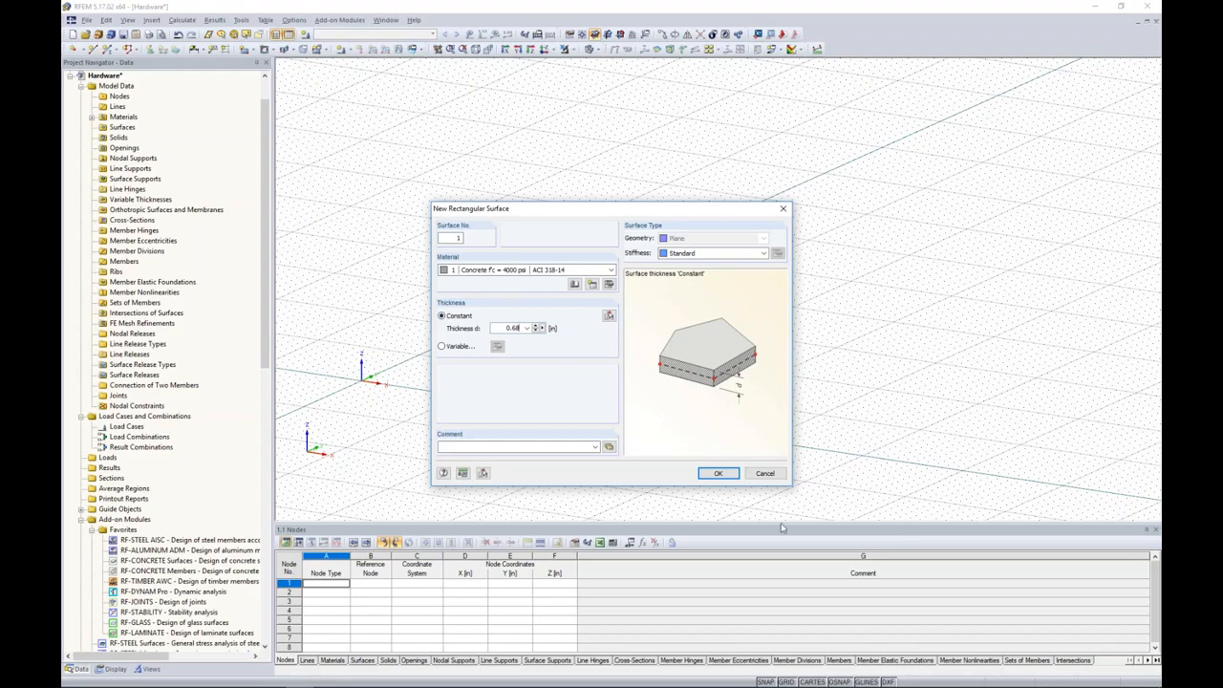
click(717, 473)
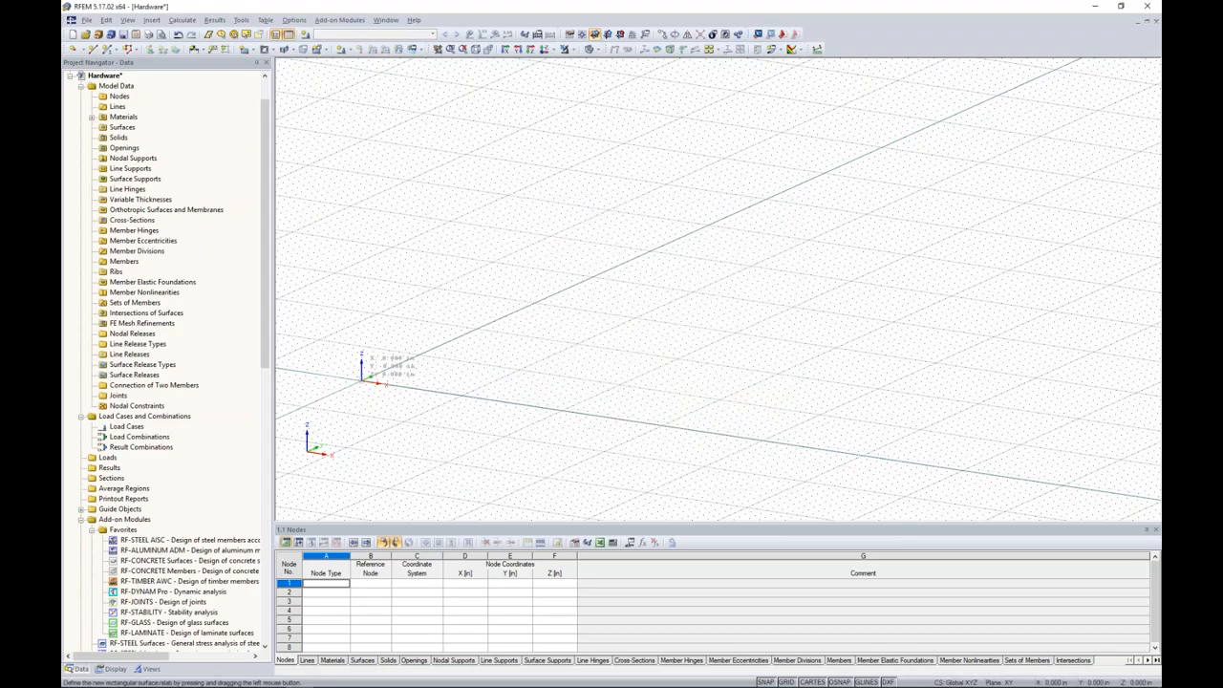
Place the 20 × 20 in rectangular surface on the work plane from the origin to X 20, Y 20 in
drag(363, 378, 686, 361)
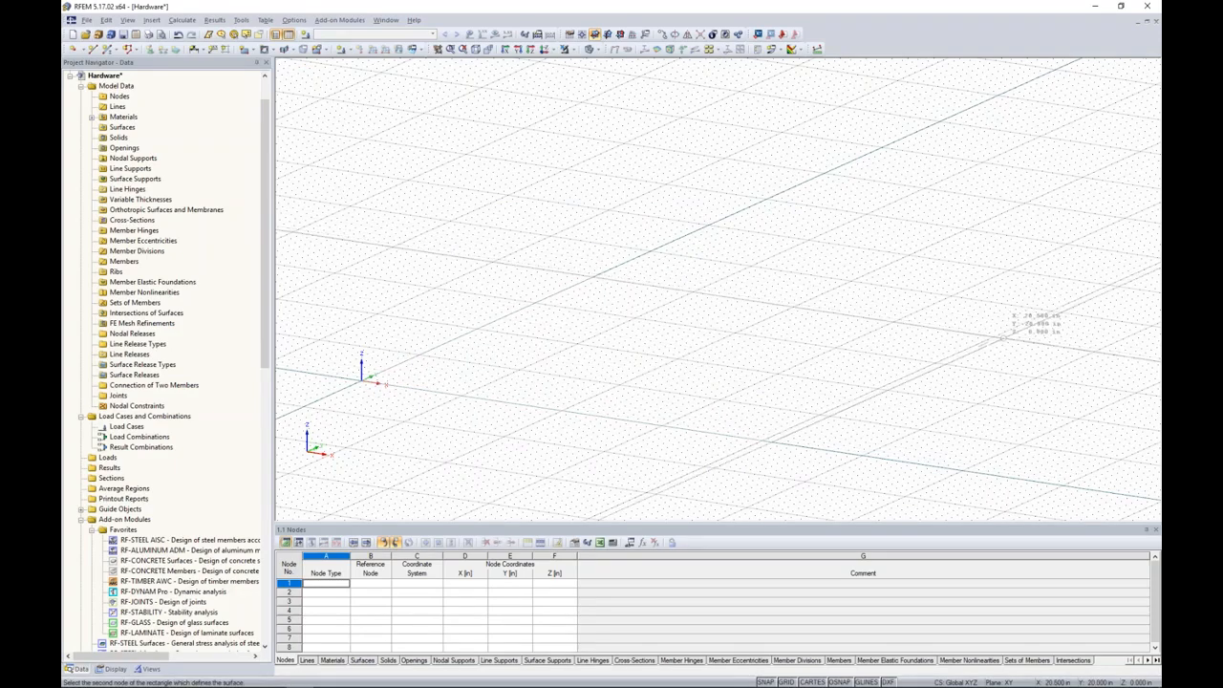
click(994, 337)
key(Escape)
Display the model as wireframe and create a circular opening of 1 in radius centred at X 10, Y 10 in
ctrl+middle_drag(882, 255, 671, 363)
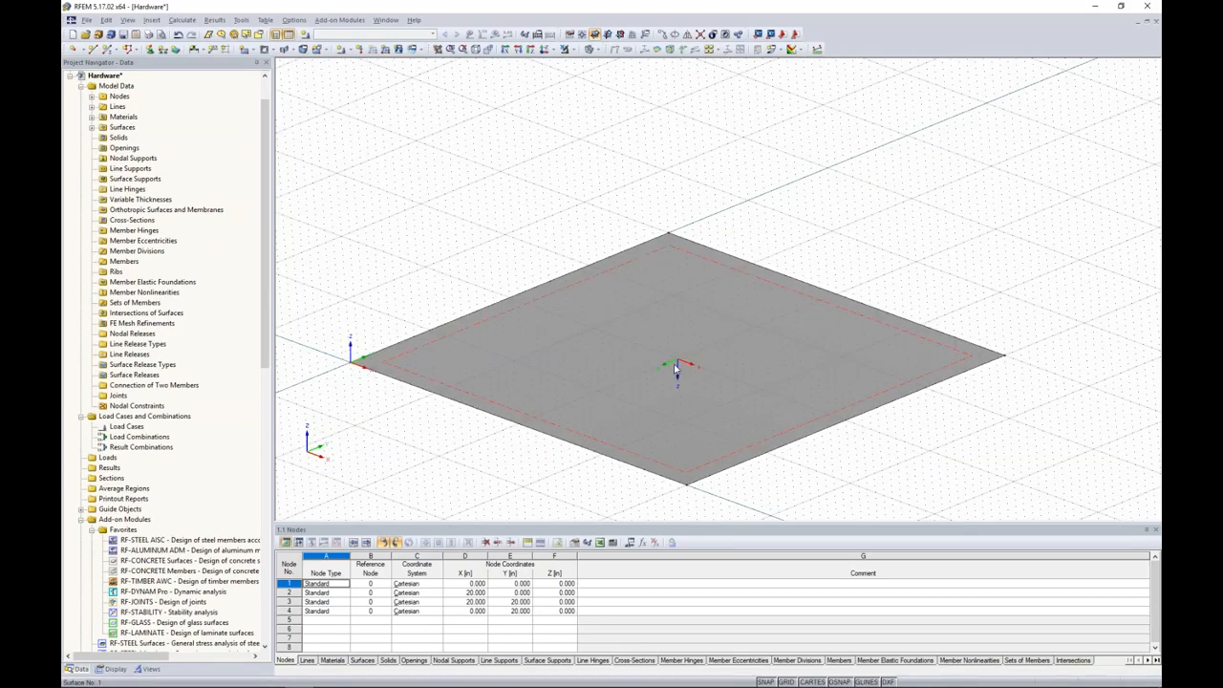
scroll(669, 354, up, 4)
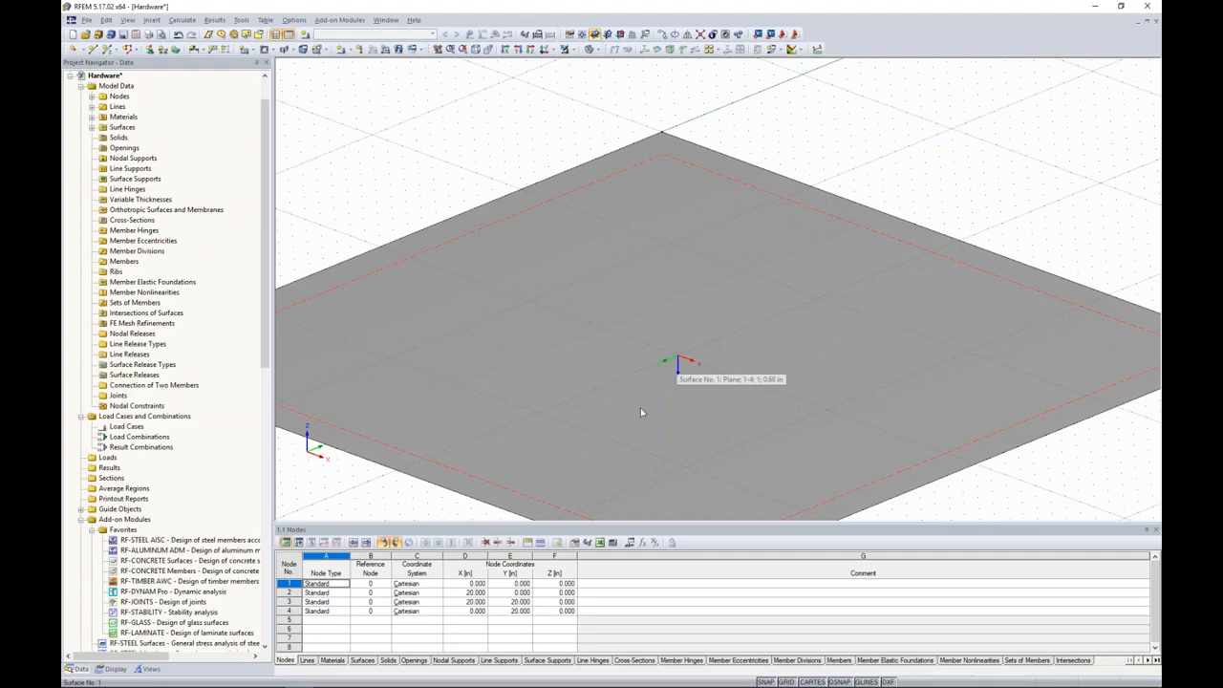
click(286, 50)
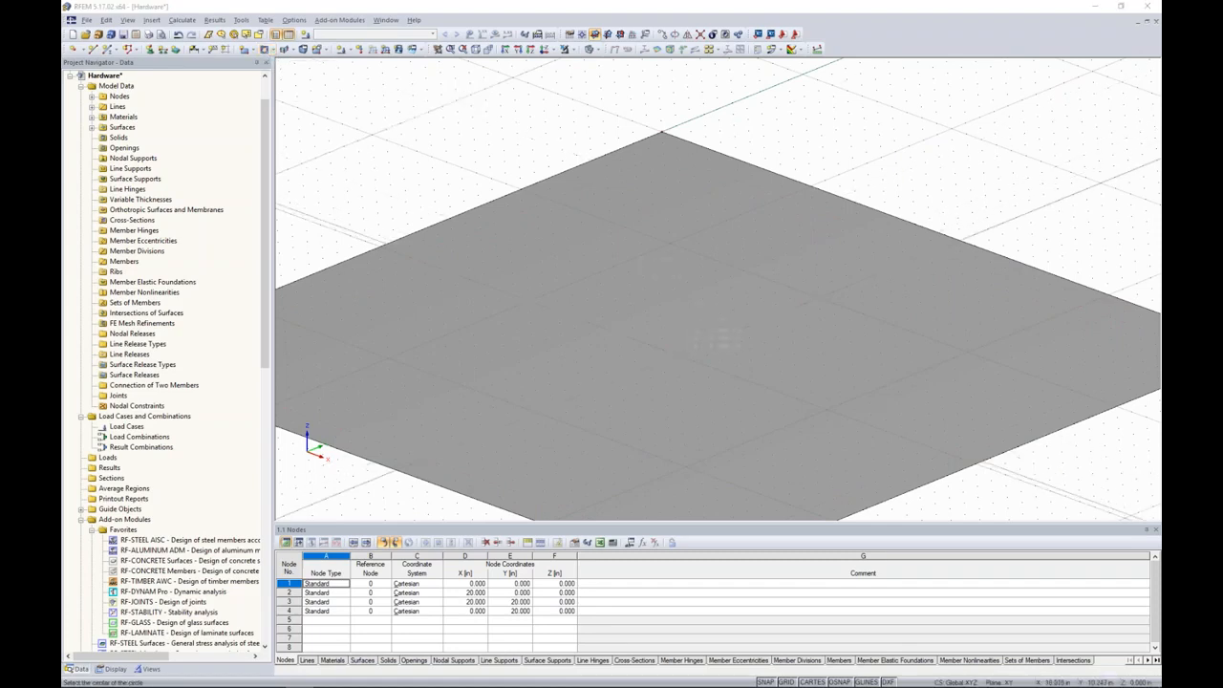
scroll(715, 340, up, 4)
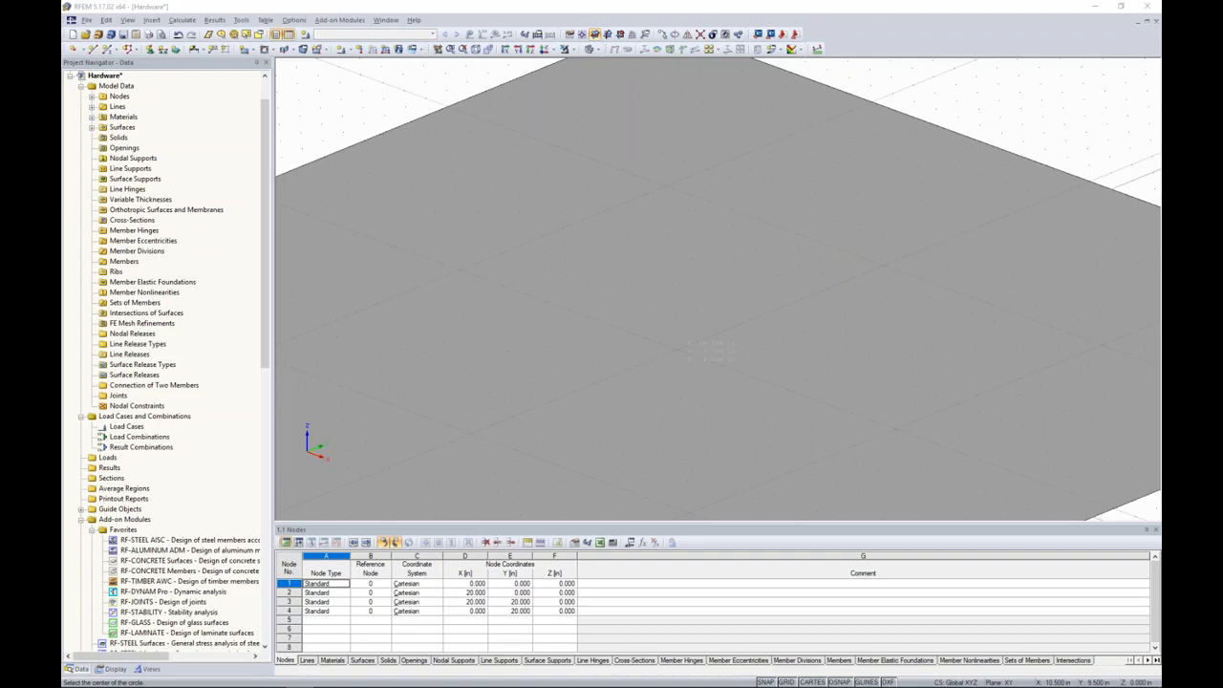
click(597, 53)
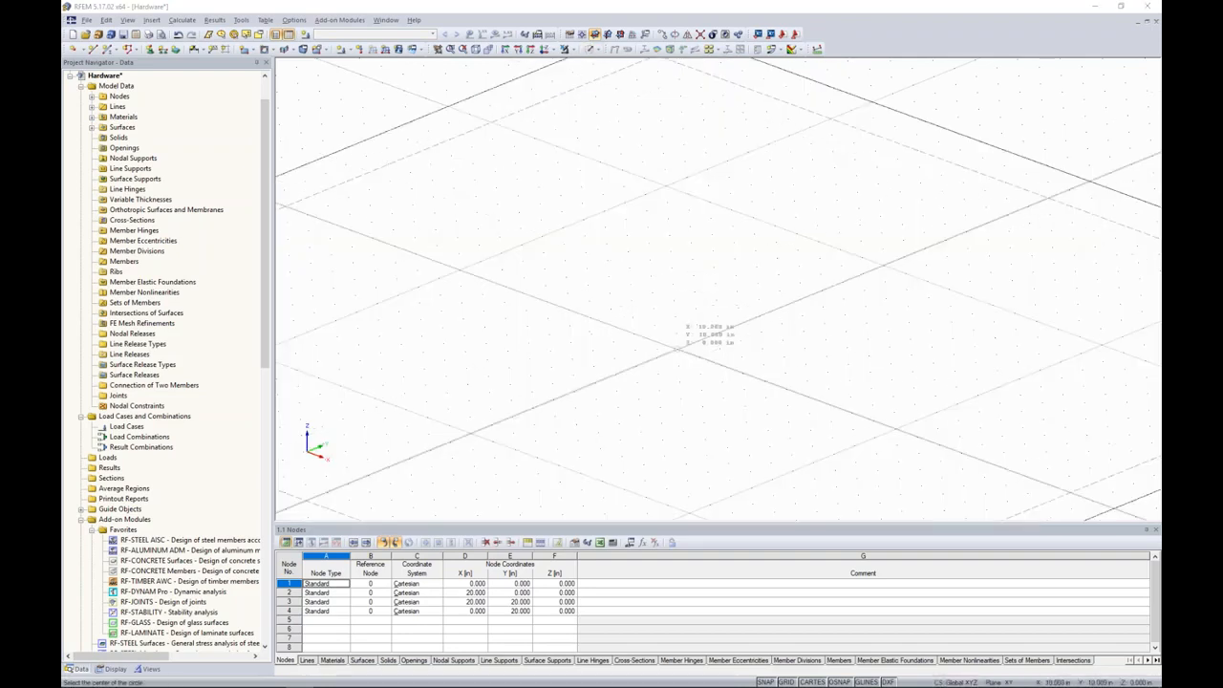
click(677, 349)
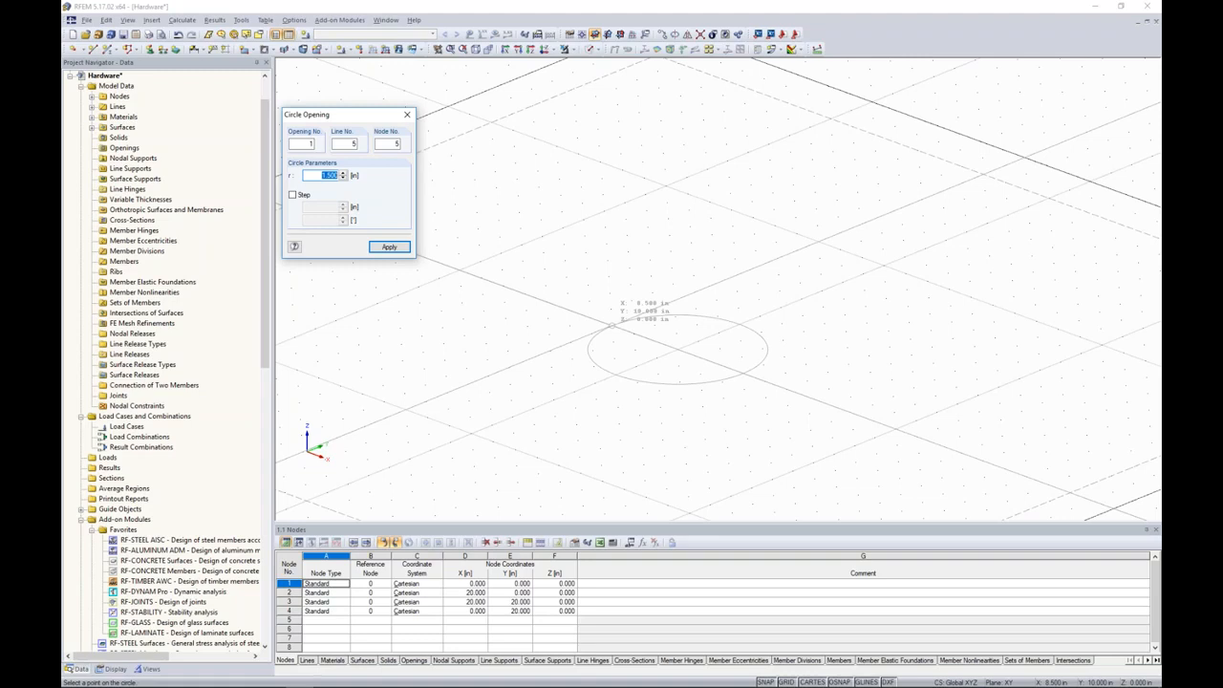
text(1)
key(Return)
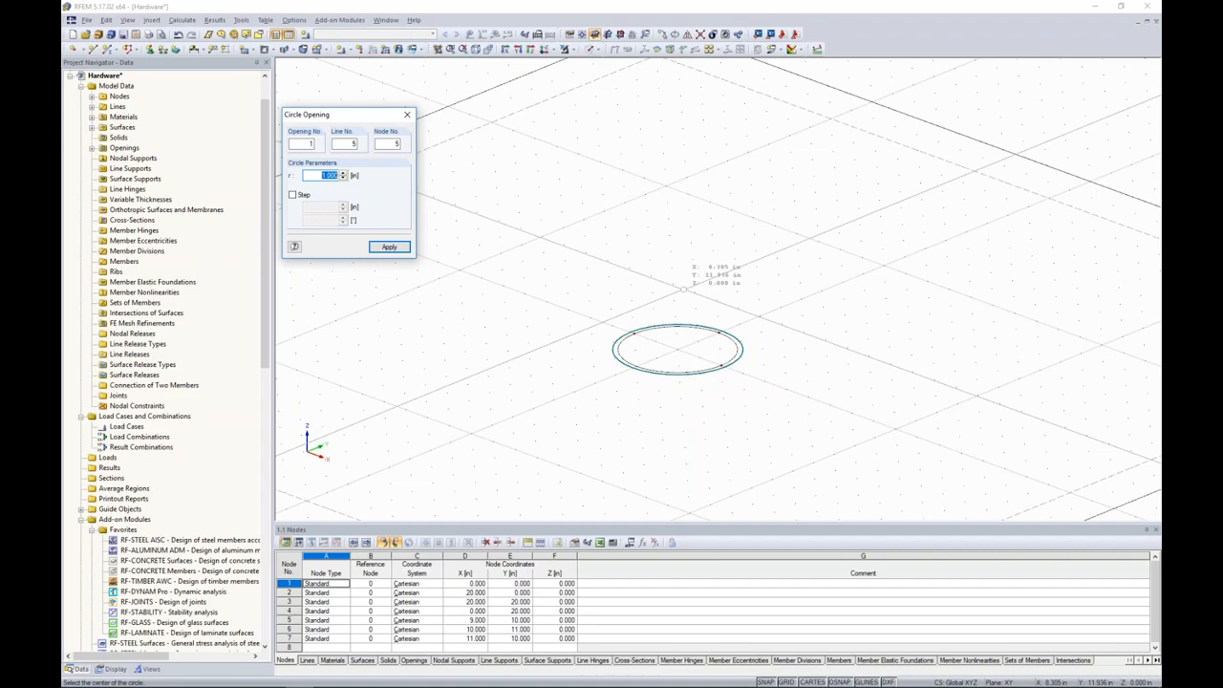
key(Escape)
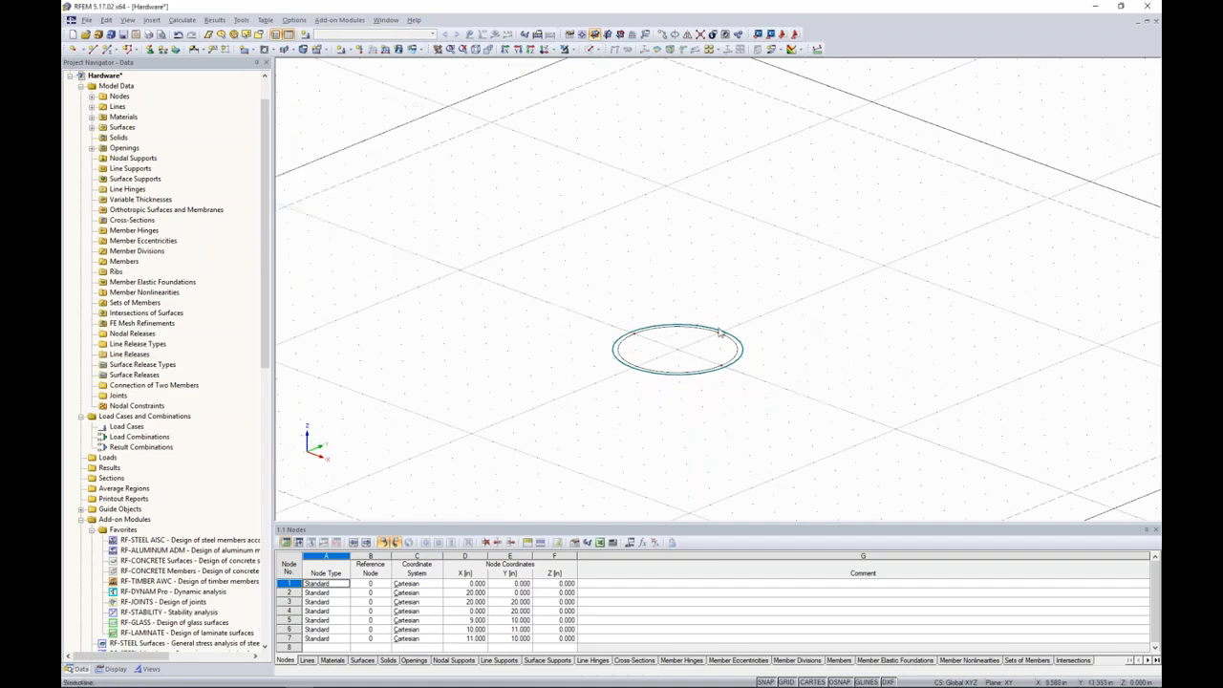
Draw two 0.5 in lines along X from the opening's edge nodes at X 9 and X 11 in towards its centre
scroll(688, 349, up, 2)
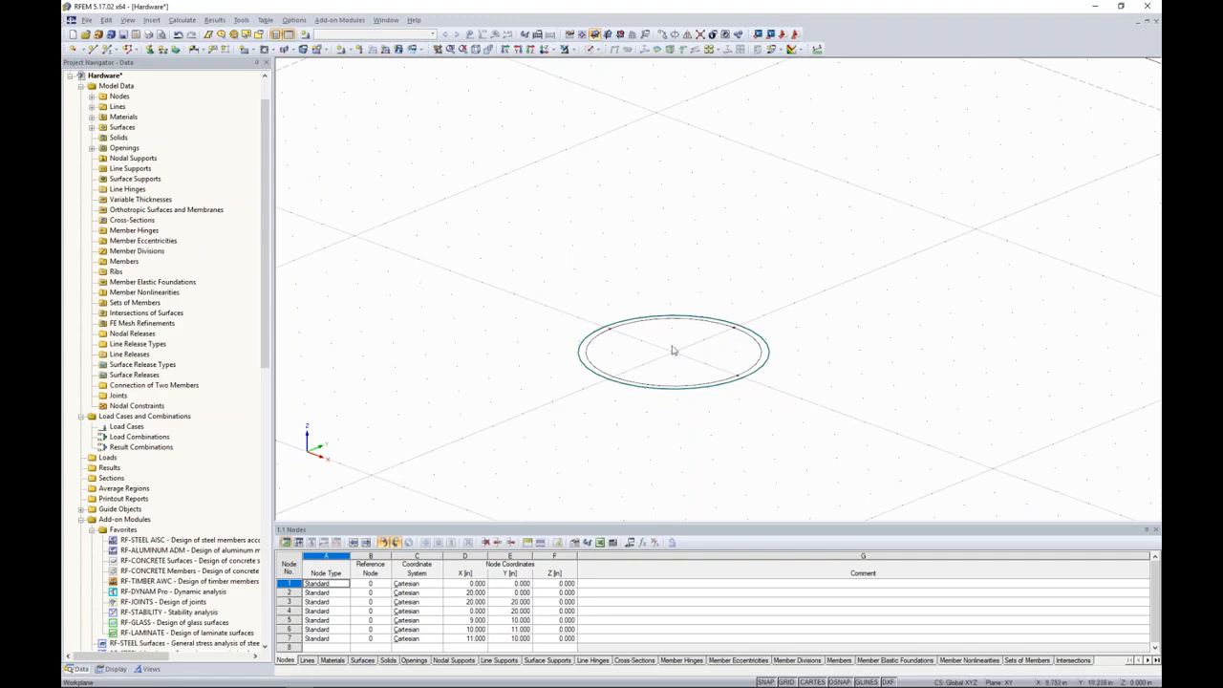
scroll(676, 353, up, 2)
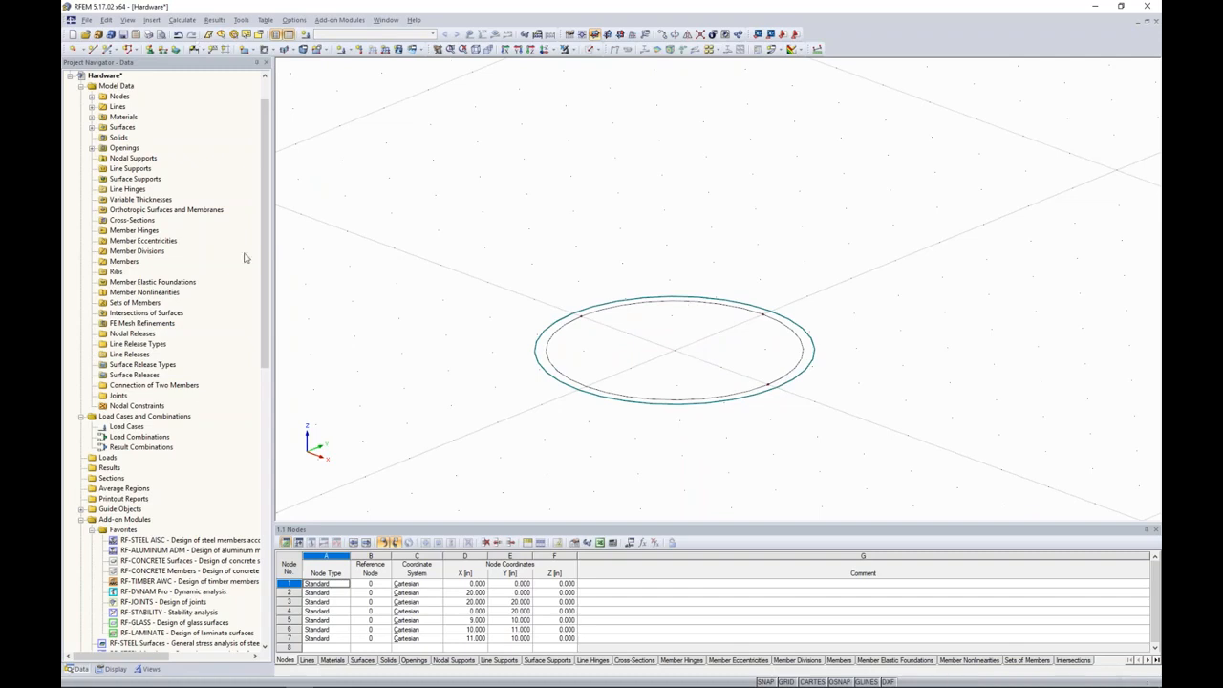
click(93, 50)
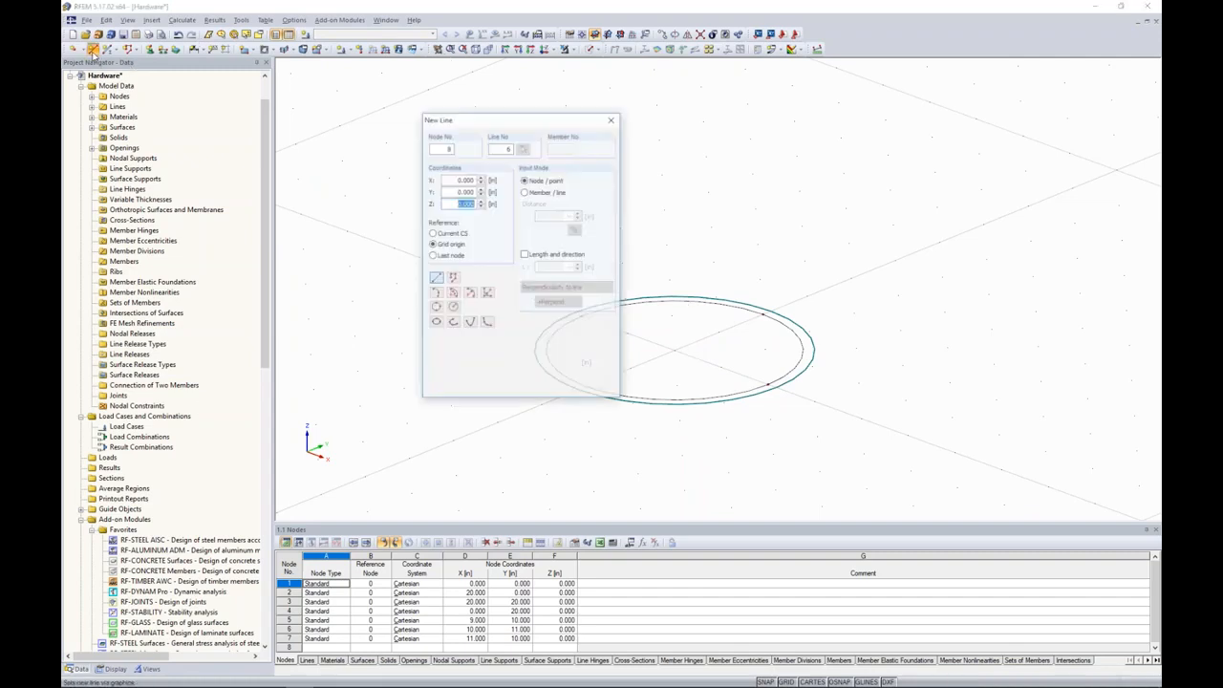
drag(517, 125, 352, 139)
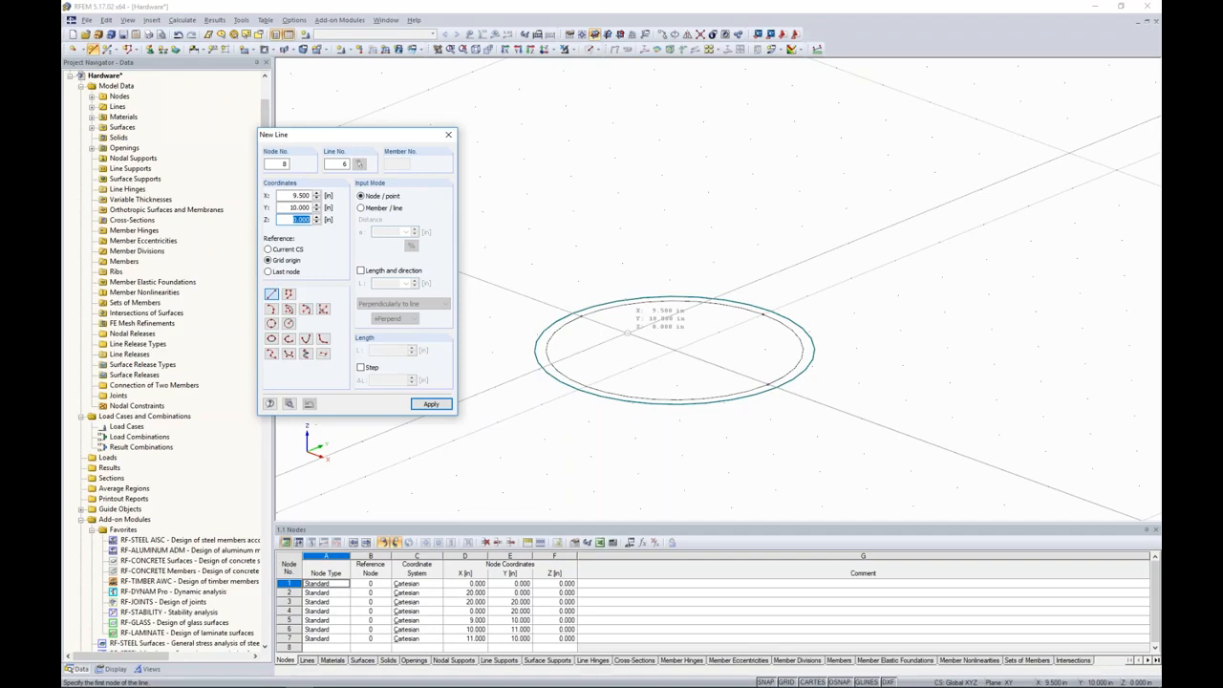
click(580, 315)
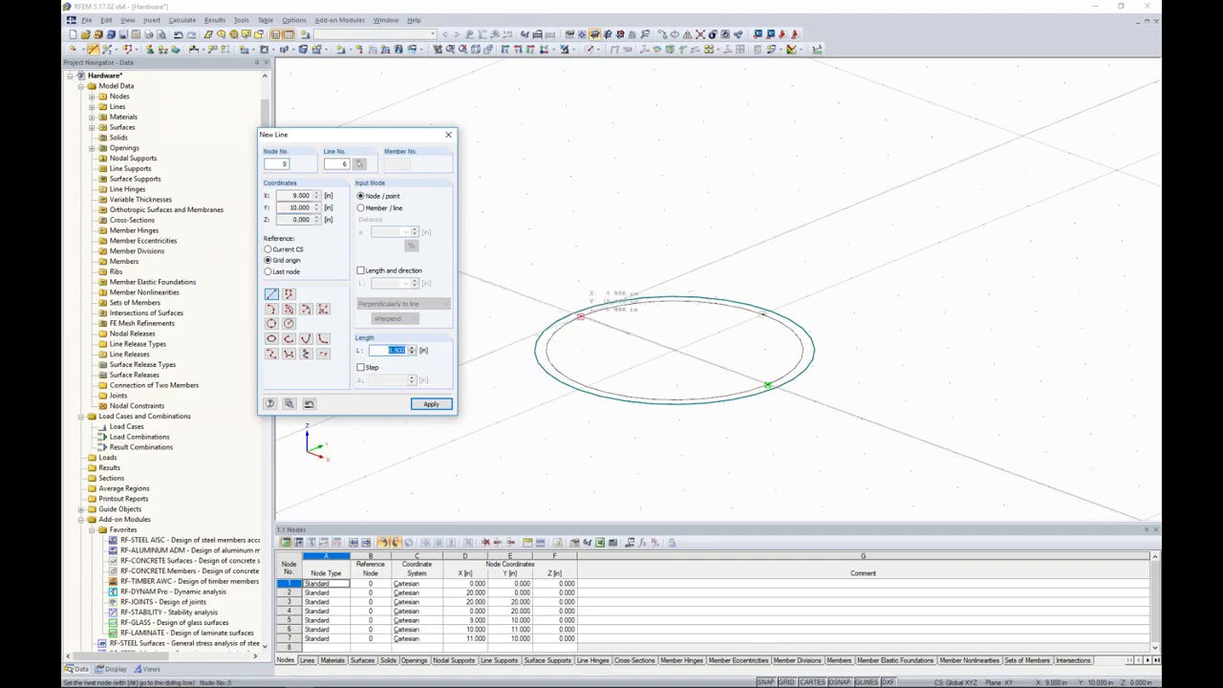
click(627, 333)
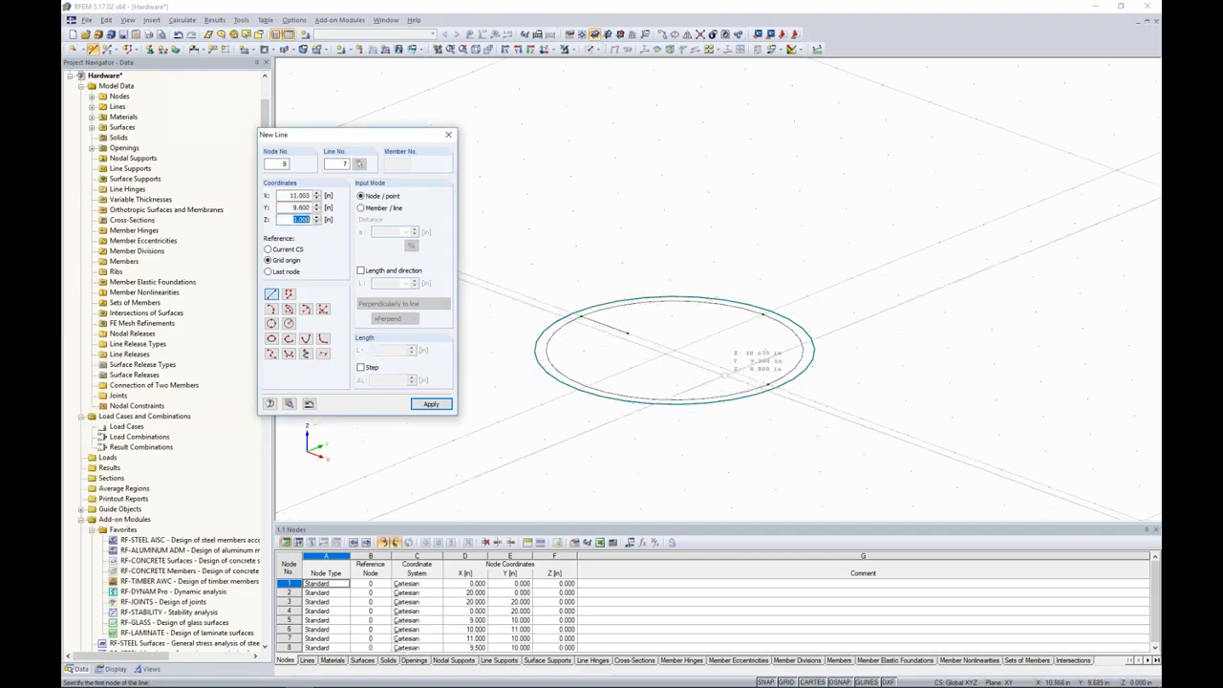
click(768, 385)
right_click(768, 383)
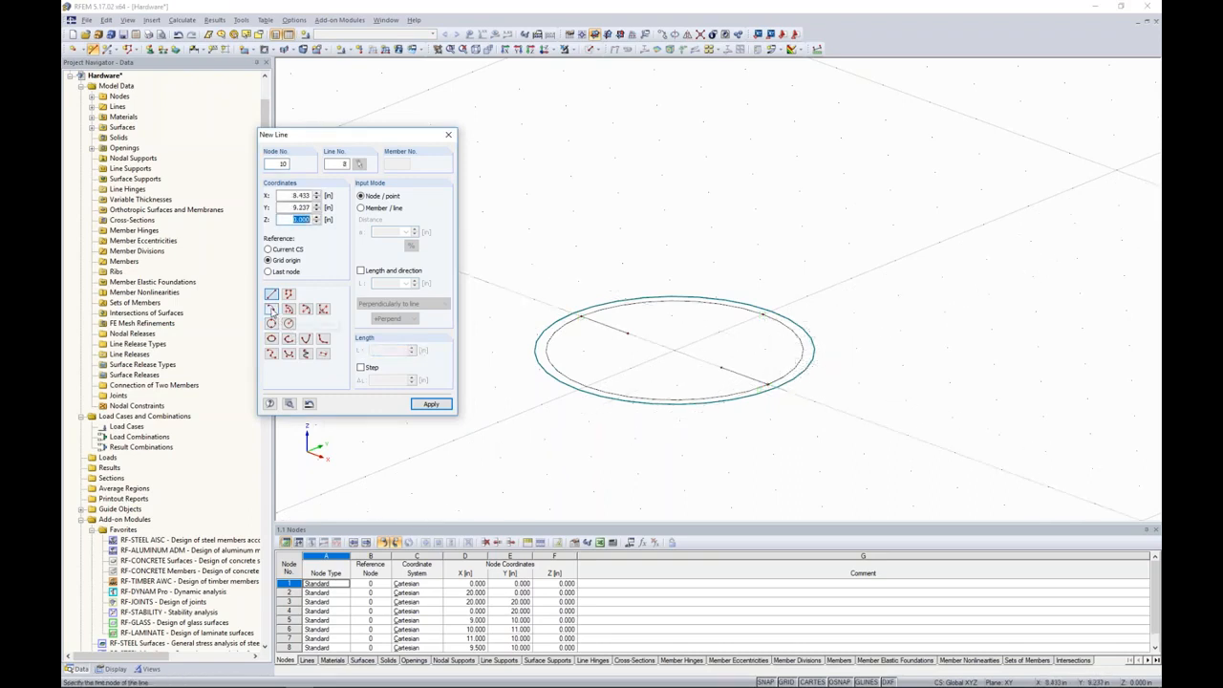
Draw two arcs joining the lines' inner ends at X 9.5 and X 10.5 in, one through Y 10.5 and one through Y 9.5 in
click(271, 310)
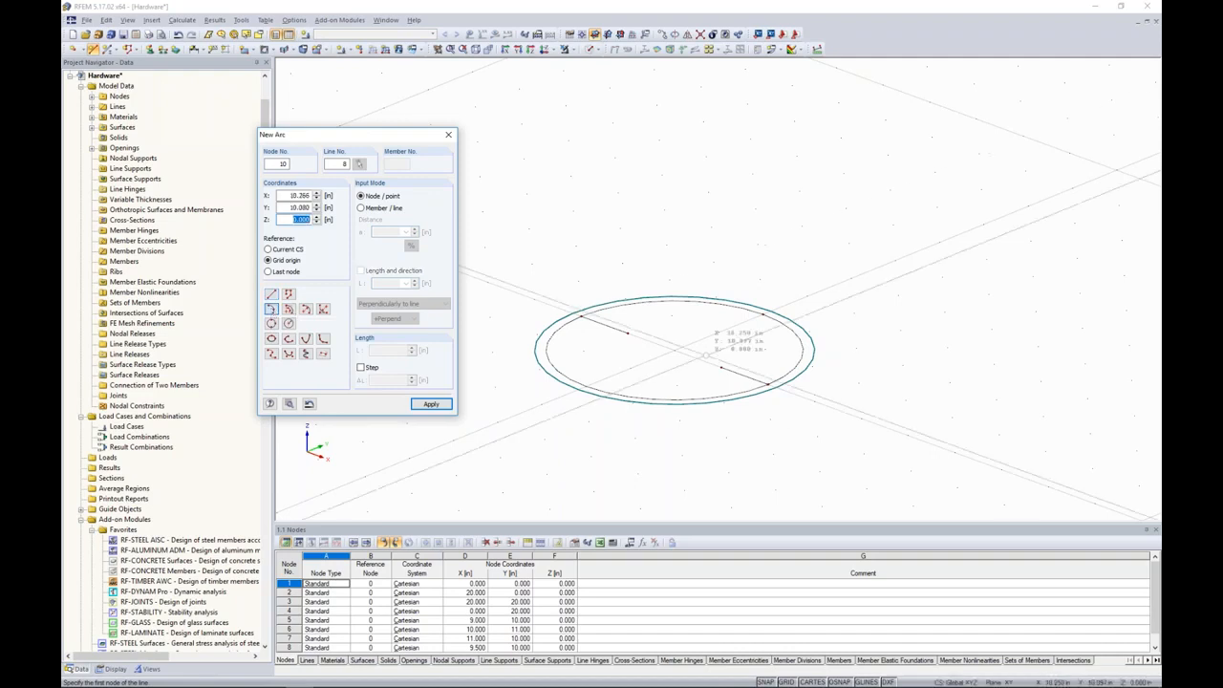
click(659, 332)
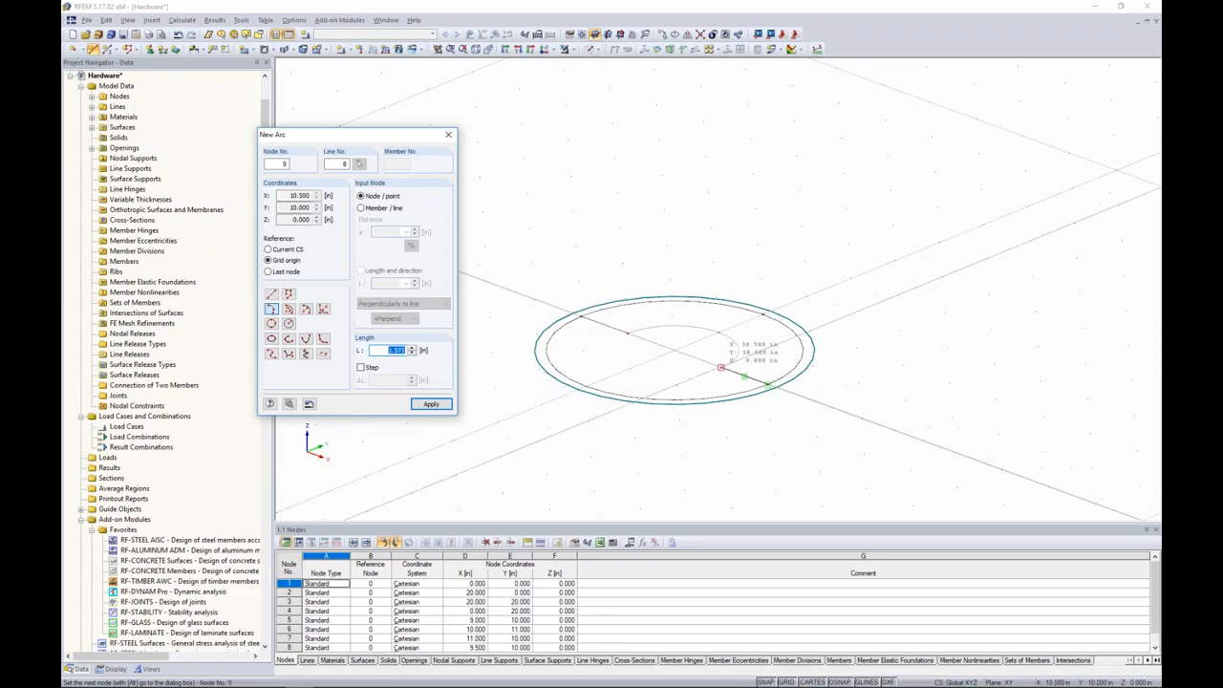
click(722, 367)
middle_drag(703, 382, 699, 388)
scroll(698, 382, up, 3)
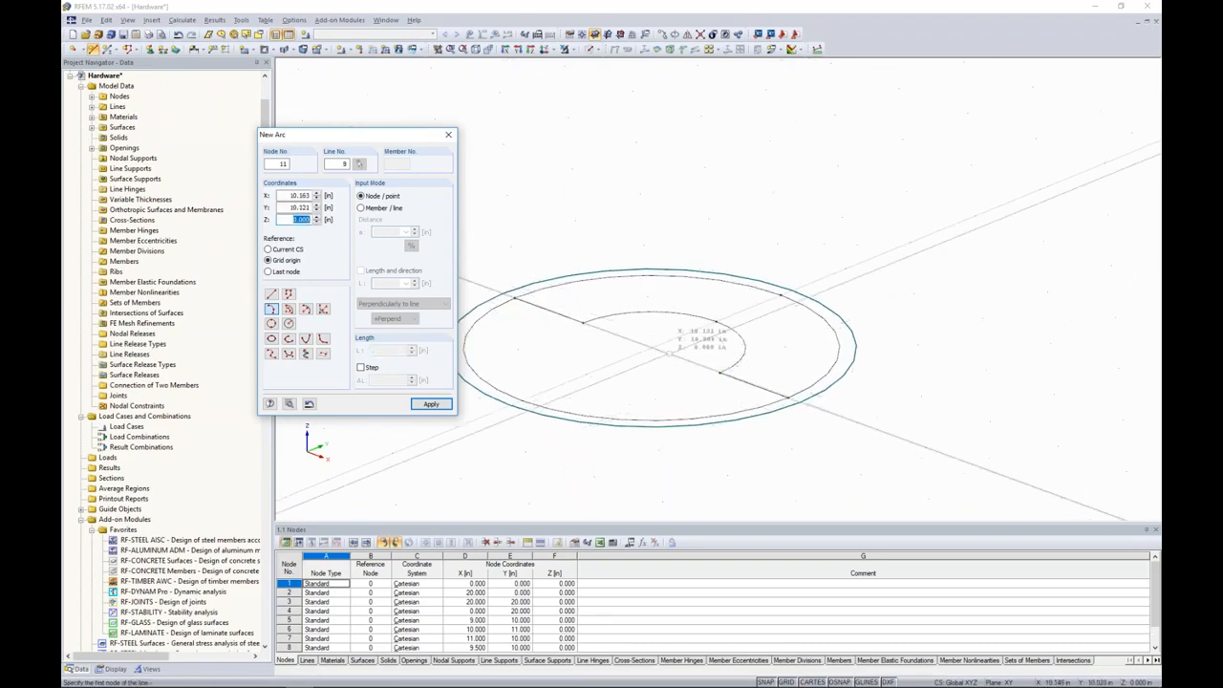
click(583, 324)
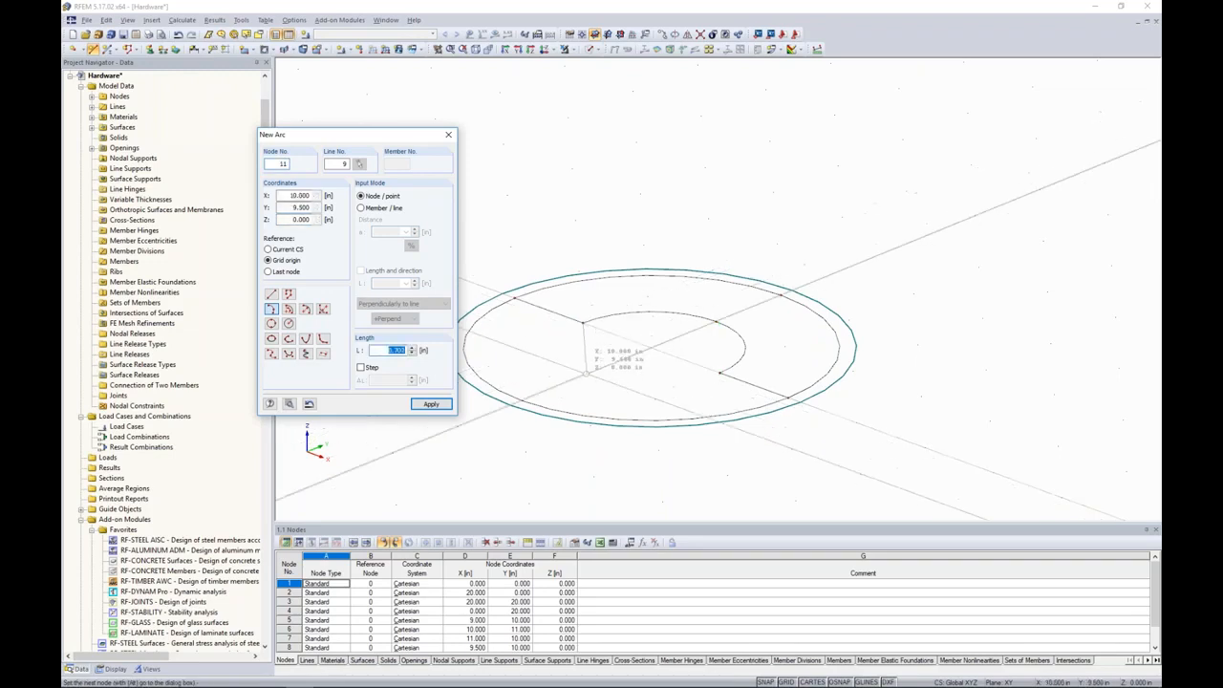
click(719, 372)
key(Escape)
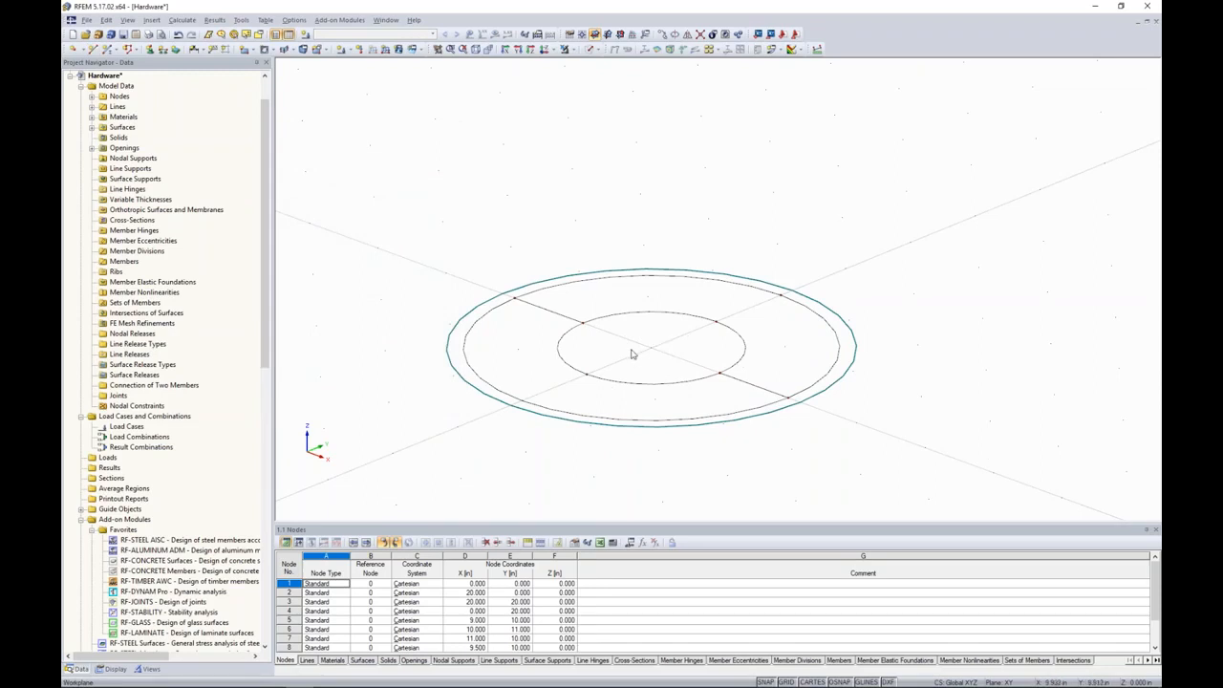
Display the model as solid transparent to inspect the surface around the circular opening
ctrl+middle_drag(631, 354, 584, 74)
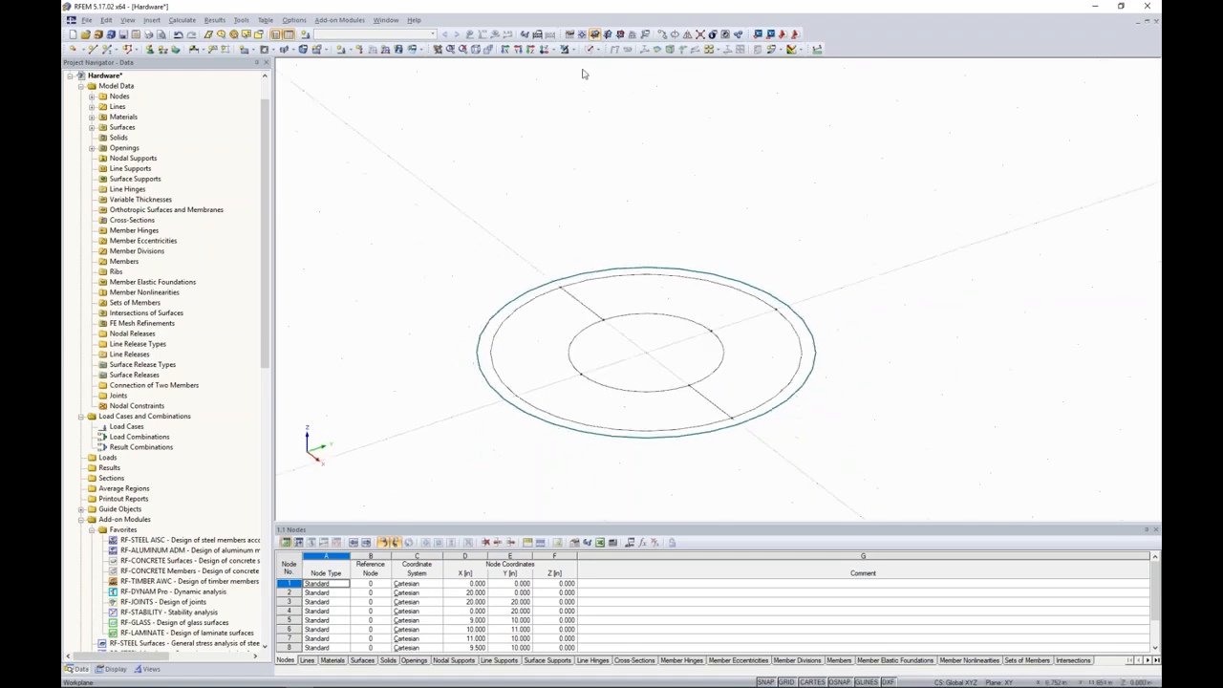
click(593, 49)
click(606, 89)
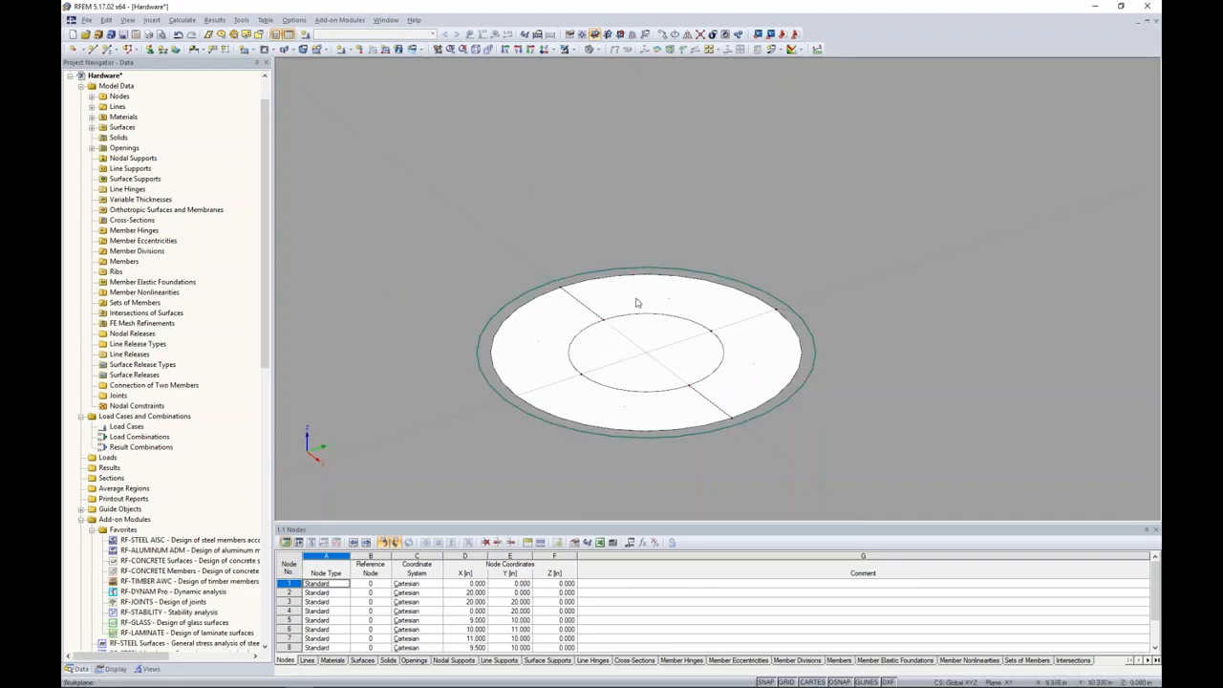
Connect the short radial lines with the opening's edge at both outer end nodes and return to the wireframe display
click(701, 34)
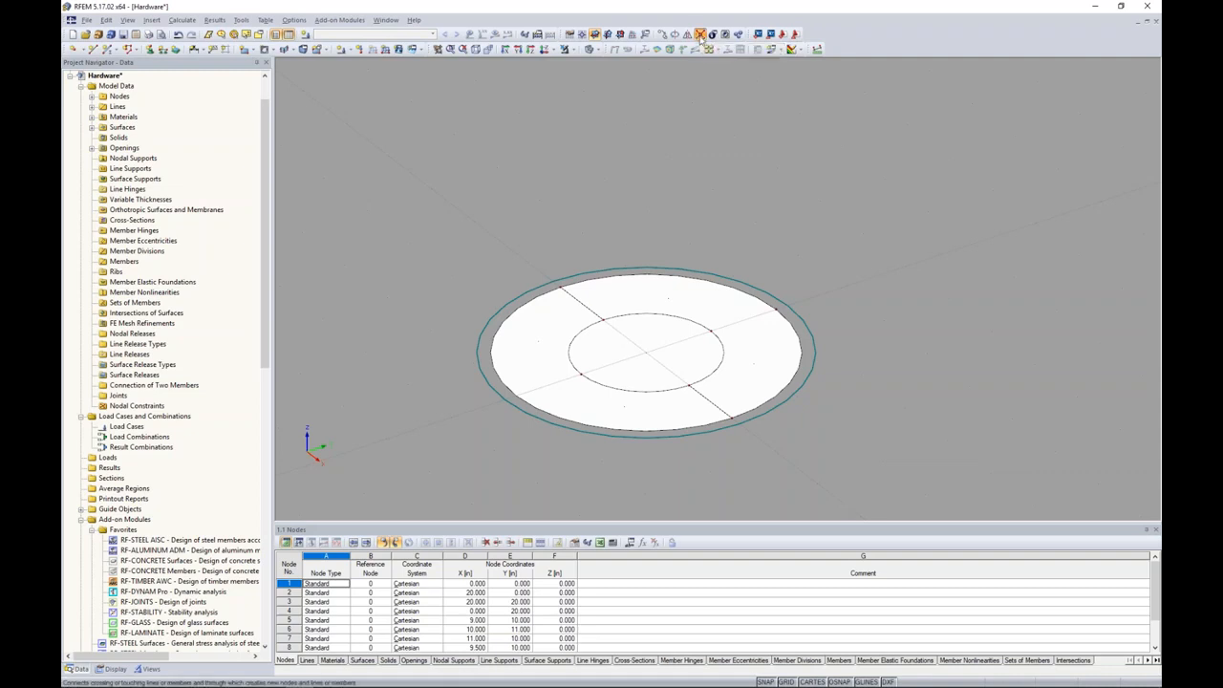
drag(569, 316, 533, 263)
drag(722, 396, 762, 444)
click(769, 371)
click(599, 50)
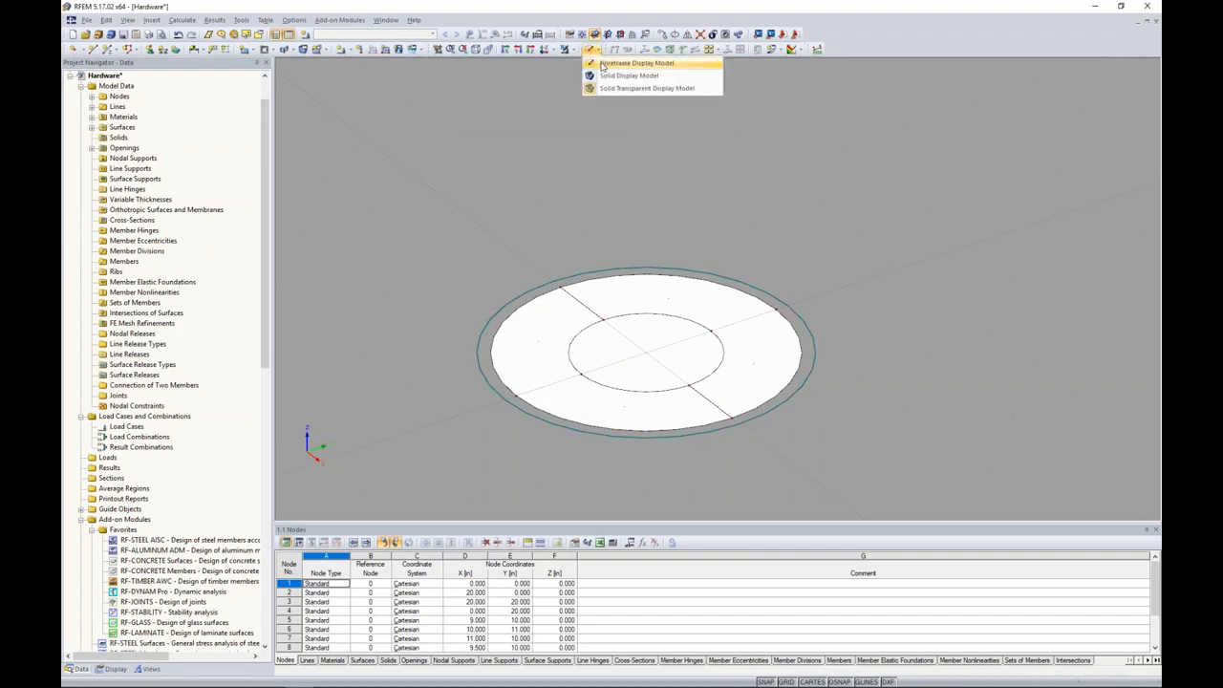
click(602, 63)
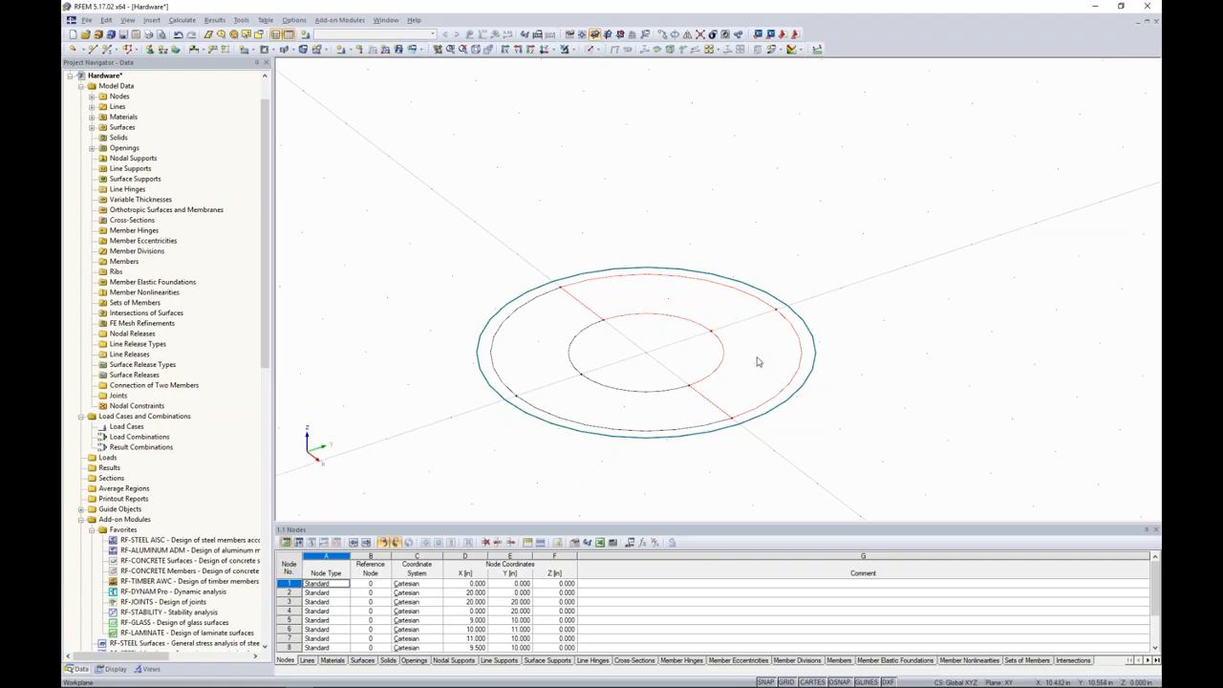
Start a new surface from boundary lines for the half ring between the opening's edge and the inner arc
click(254, 52)
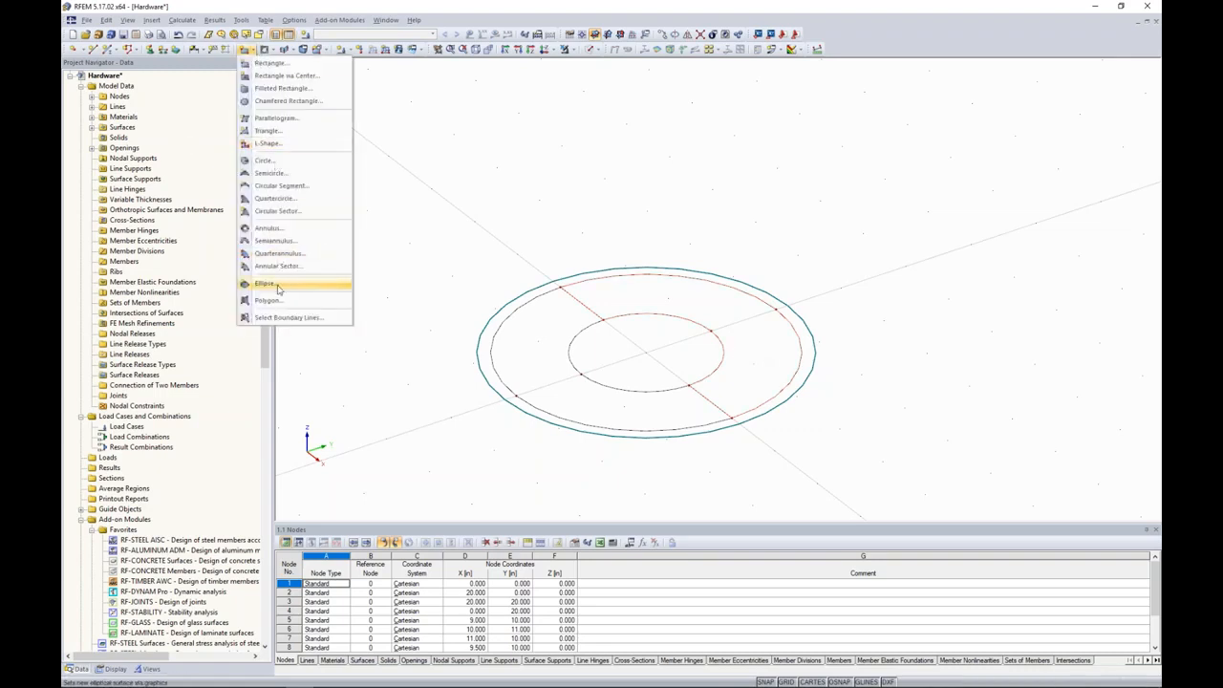
click(285, 318)
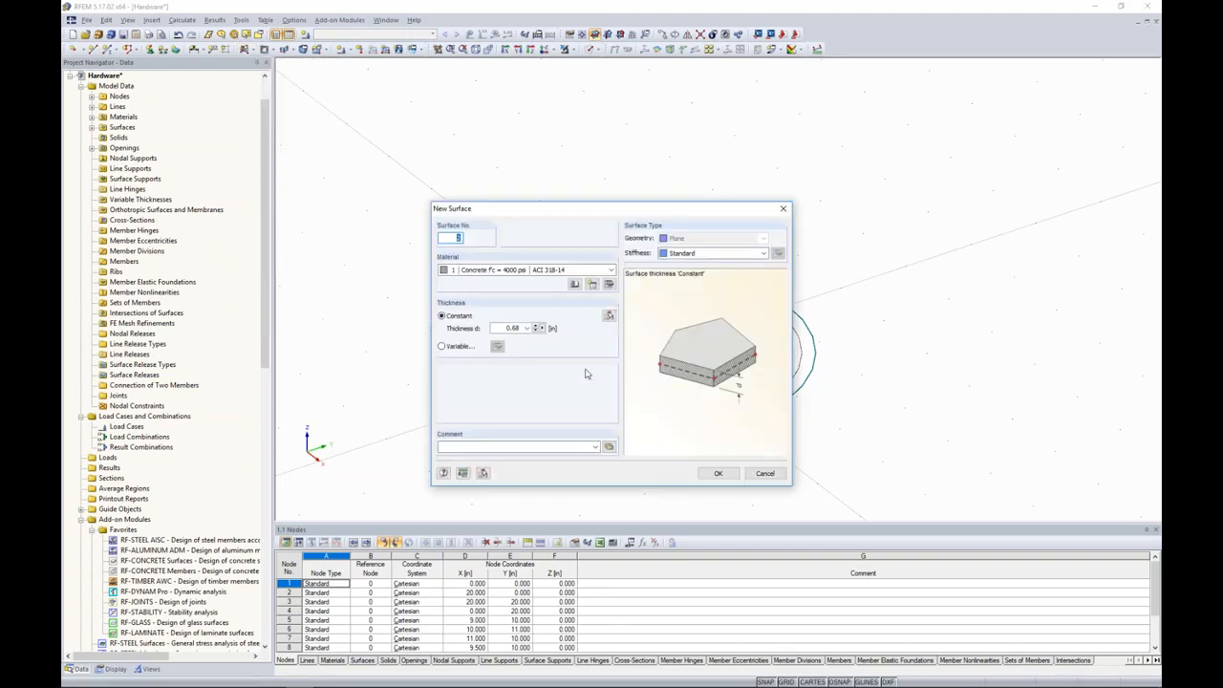
Create a 0.68 in thick Concrete f'c = 4000 psi surface bounded by the half ring's two arcs and two straight lines, and display the model shaded
click(718, 473)
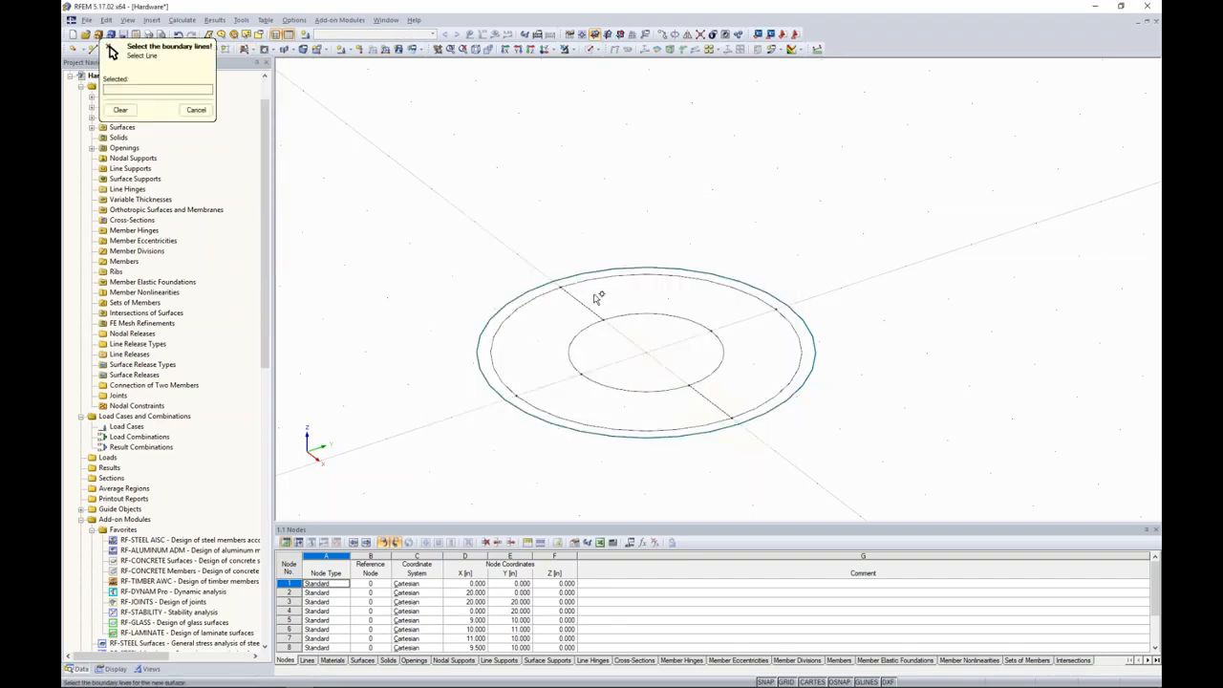
click(618, 277)
click(618, 277)
click(713, 401)
click(712, 372)
key(Escape)
click(593, 49)
click(605, 89)
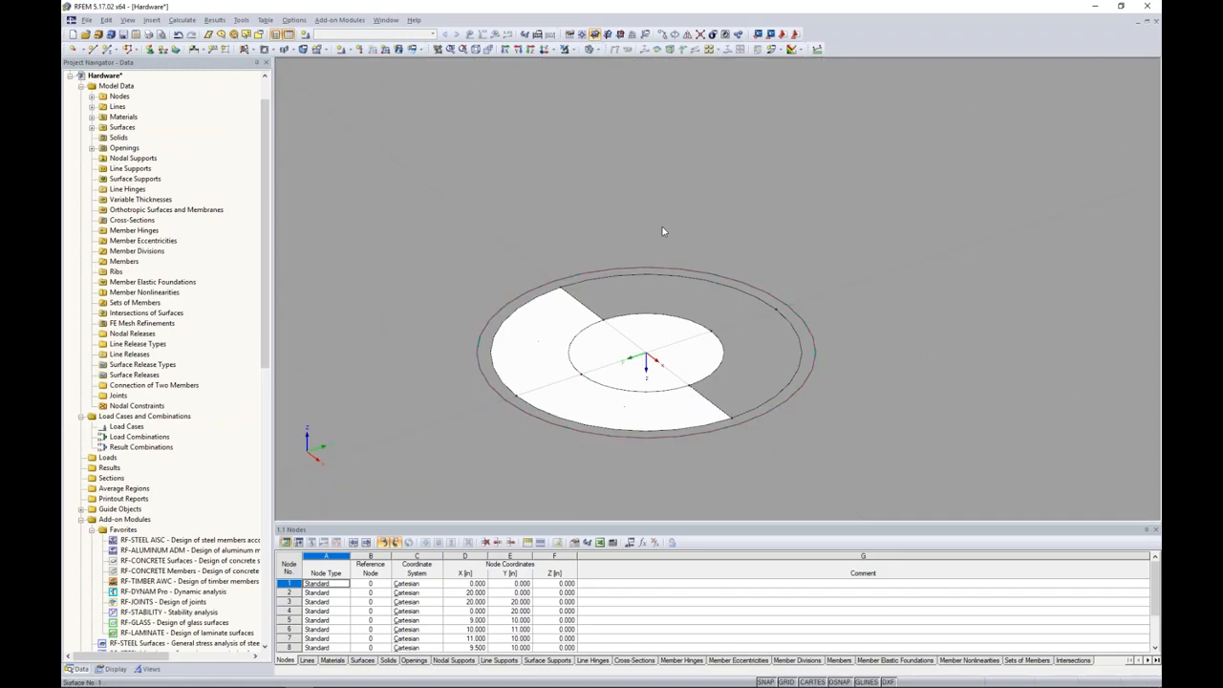
Extrude the new half-ring surface upward into a solid using a negative height, with the extruded surfaces set to type Null
mouse_move(659, 346)
ctrl+middle_down()
mouse_move(622, 350)
mouse_move(674, 327)
ctrl+middle_up()
click(674, 327)
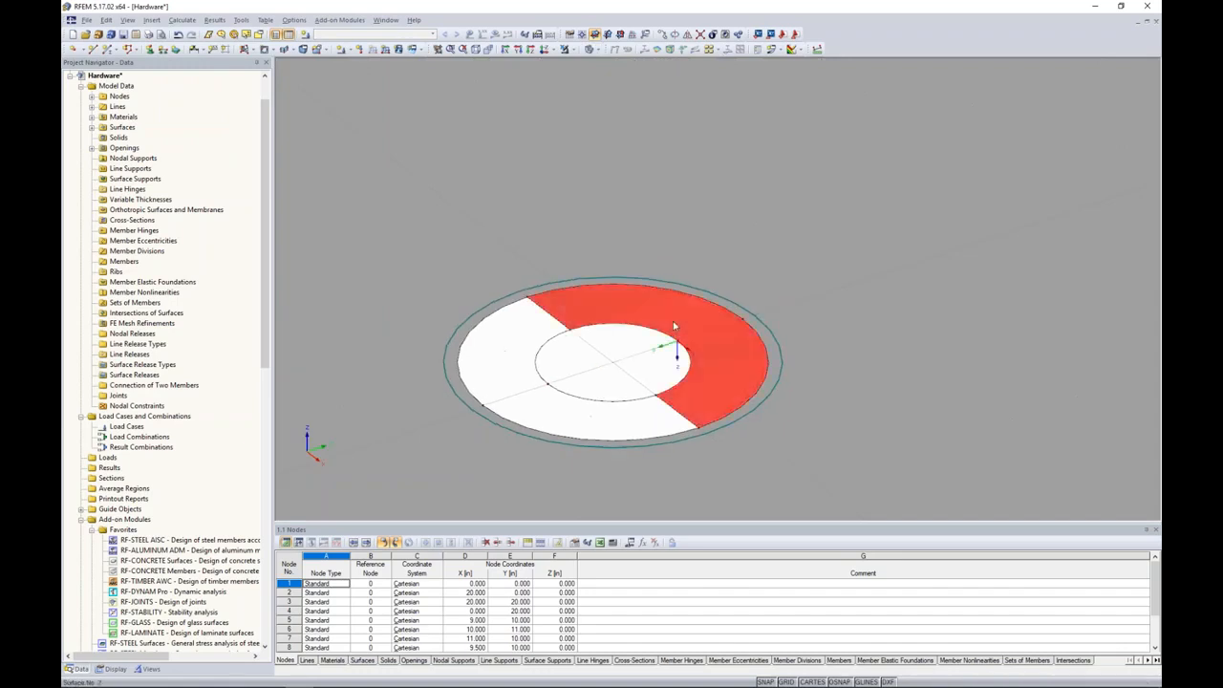
right_click(675, 327)
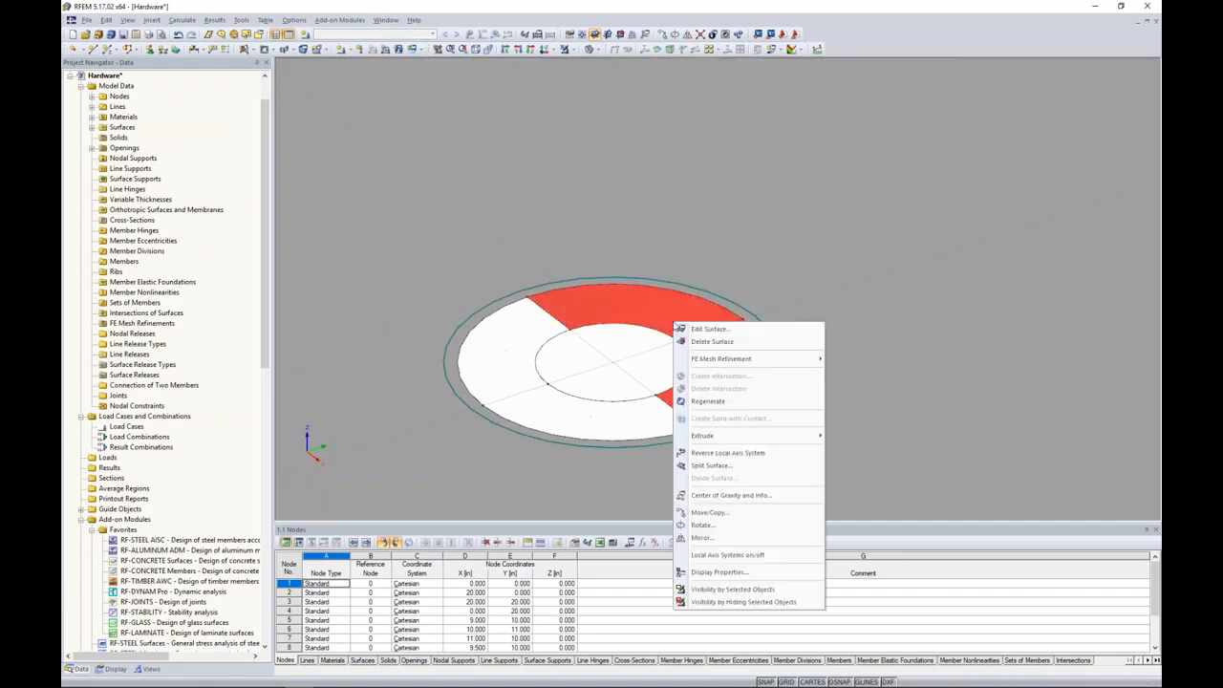
mouse_move(726, 438)
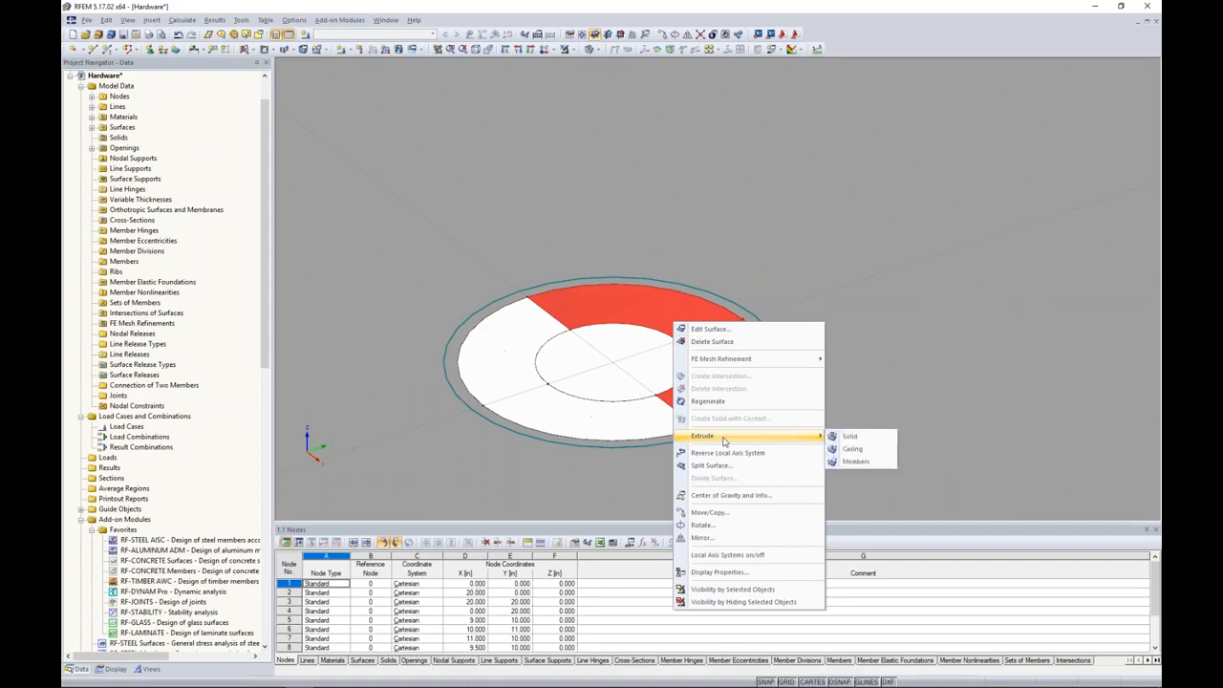
click(836, 436)
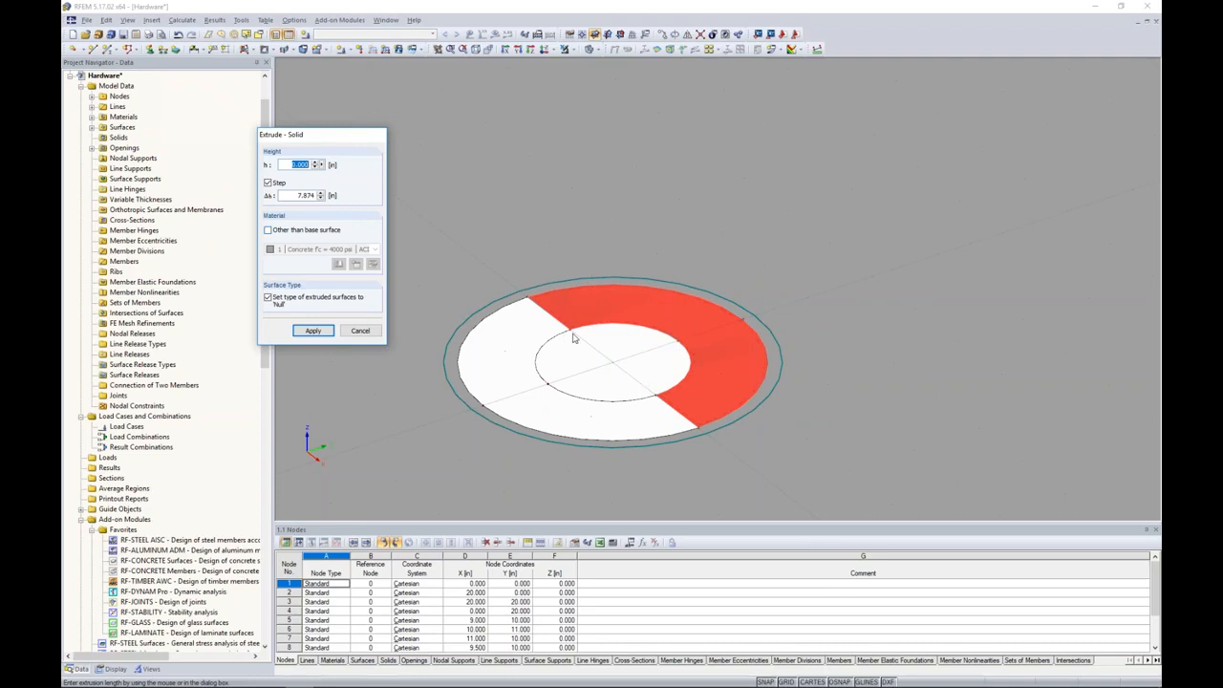
key(super+Tab)
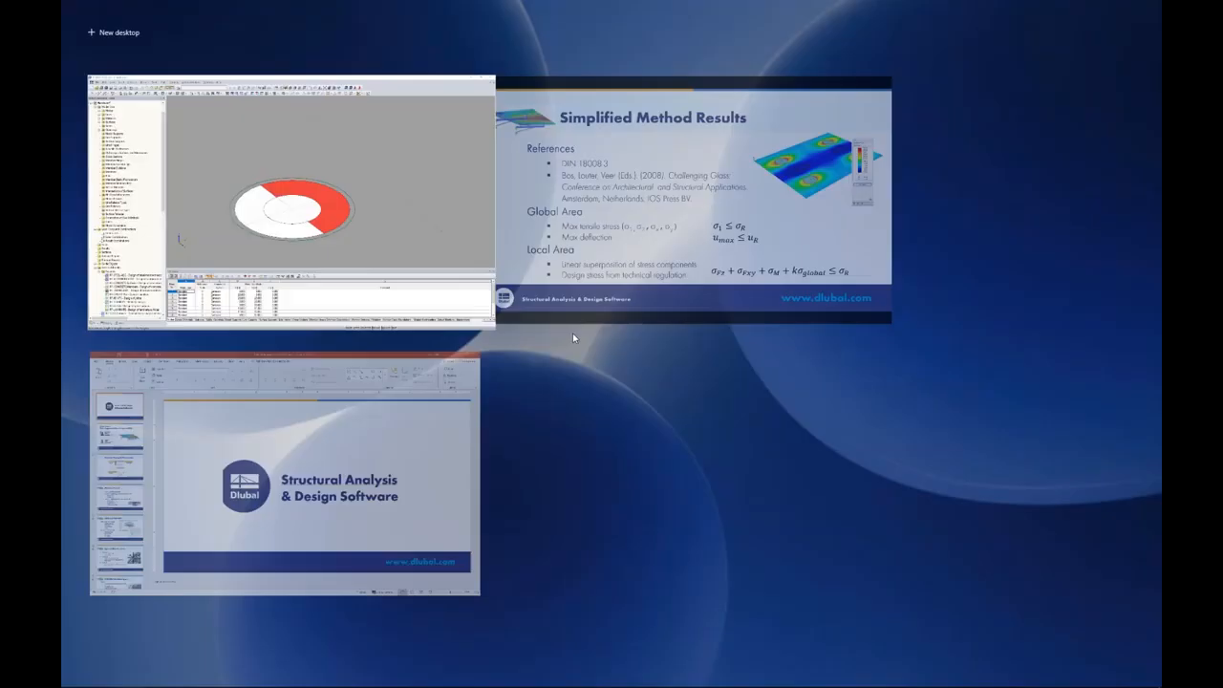
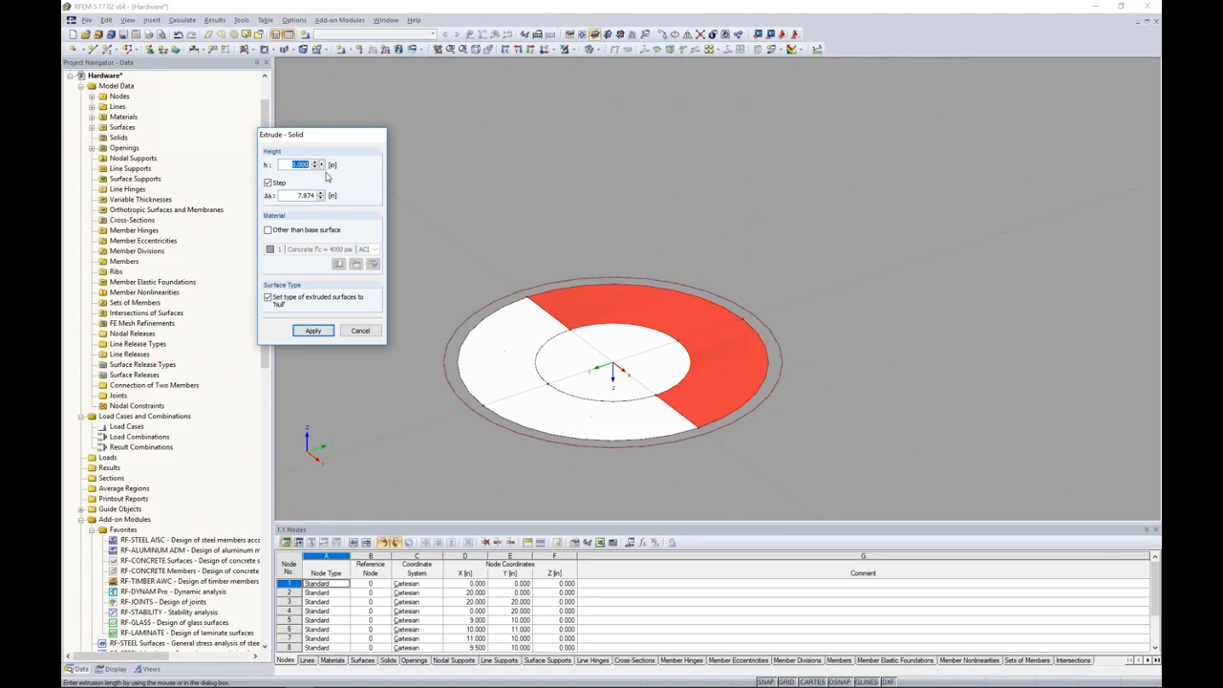
text(-1.118)
click(313, 331)
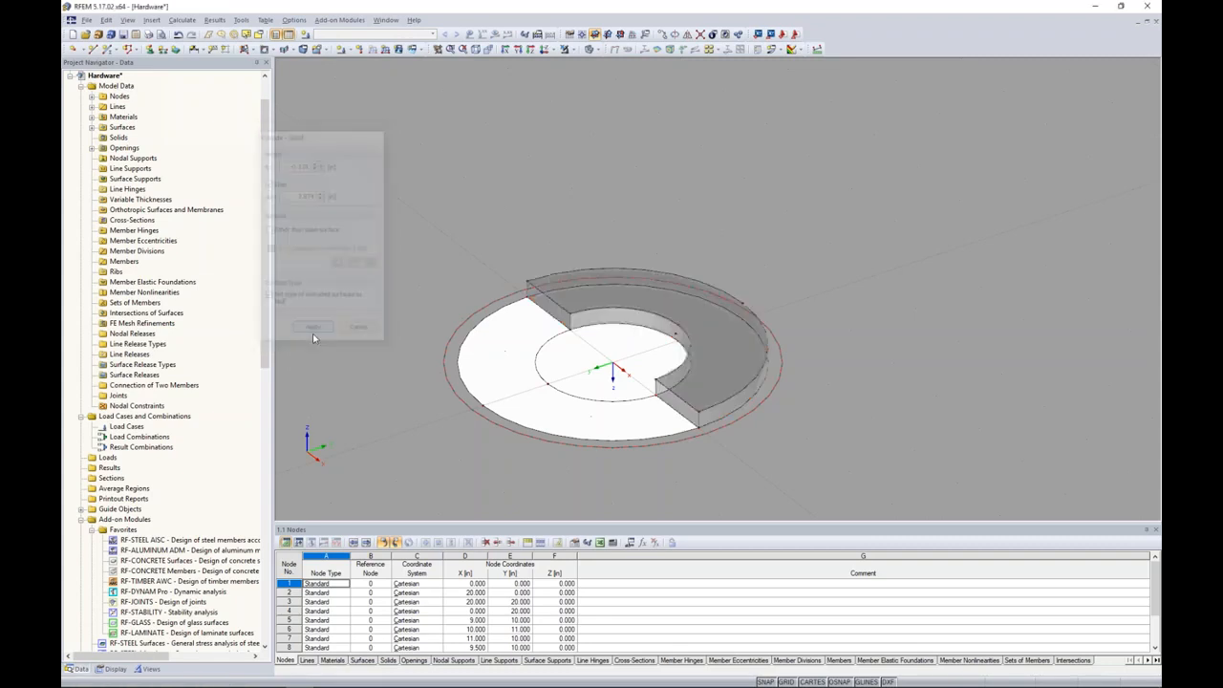
Edit the extruded half-ring solid and change its solid type to Contact
ctrl+middle_drag(649, 325, 627, 349)
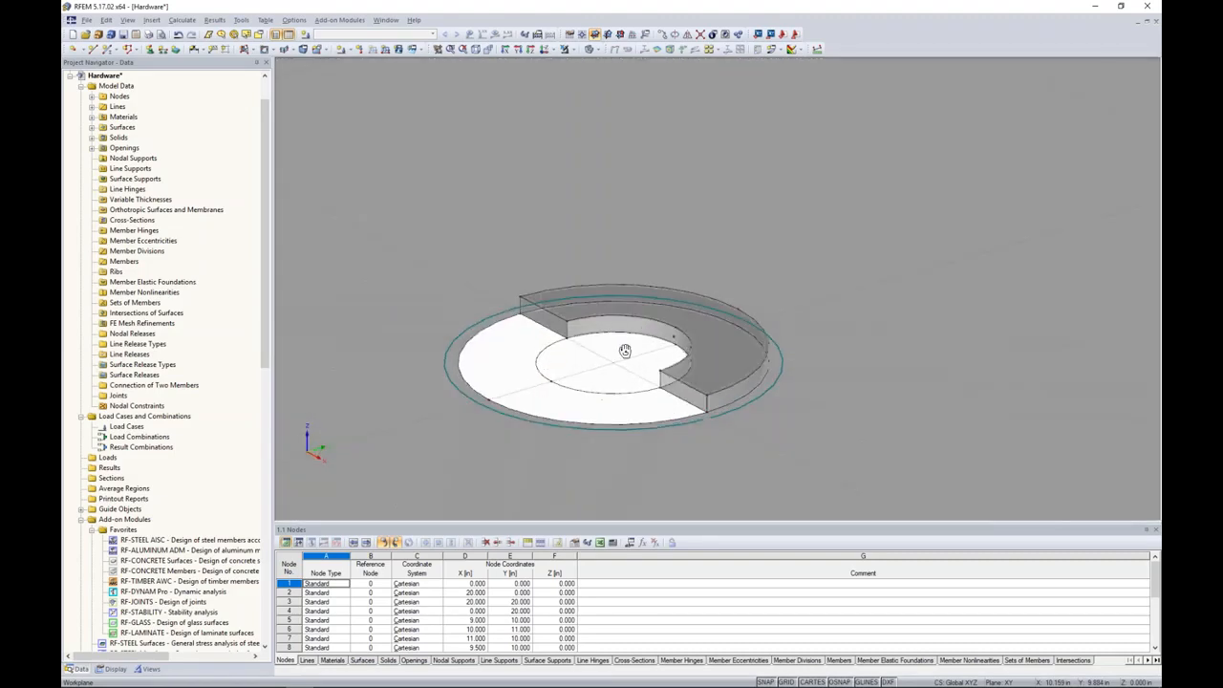
double_click(679, 341)
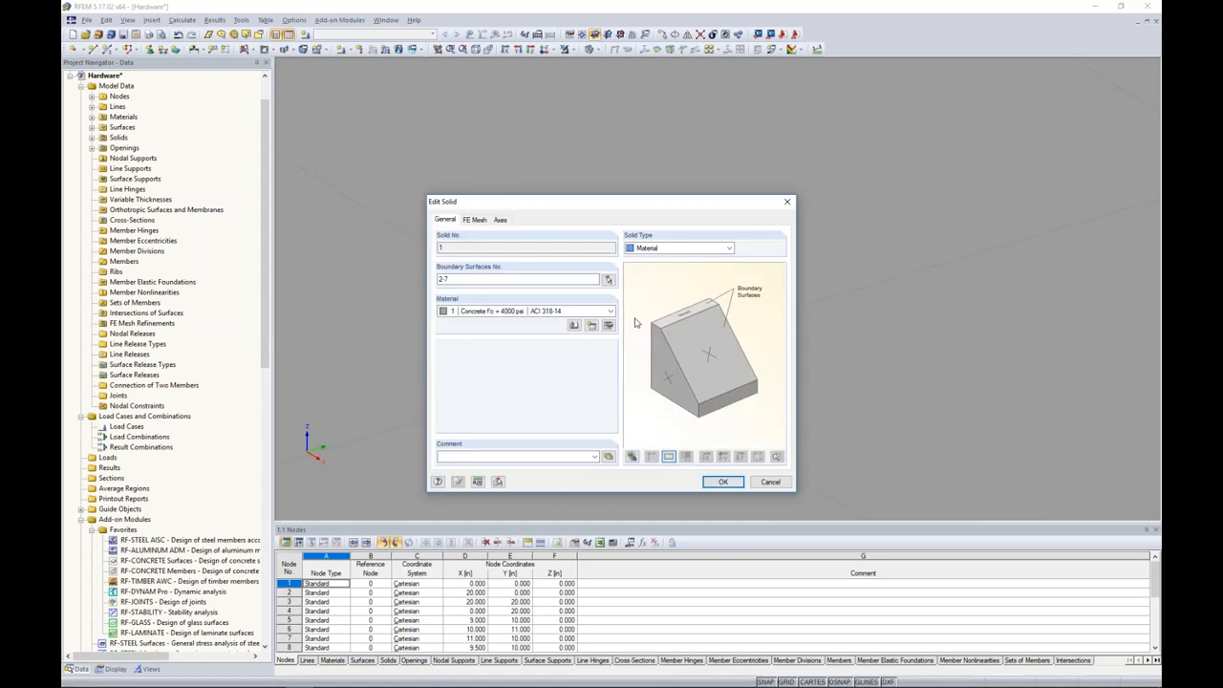
click(664, 250)
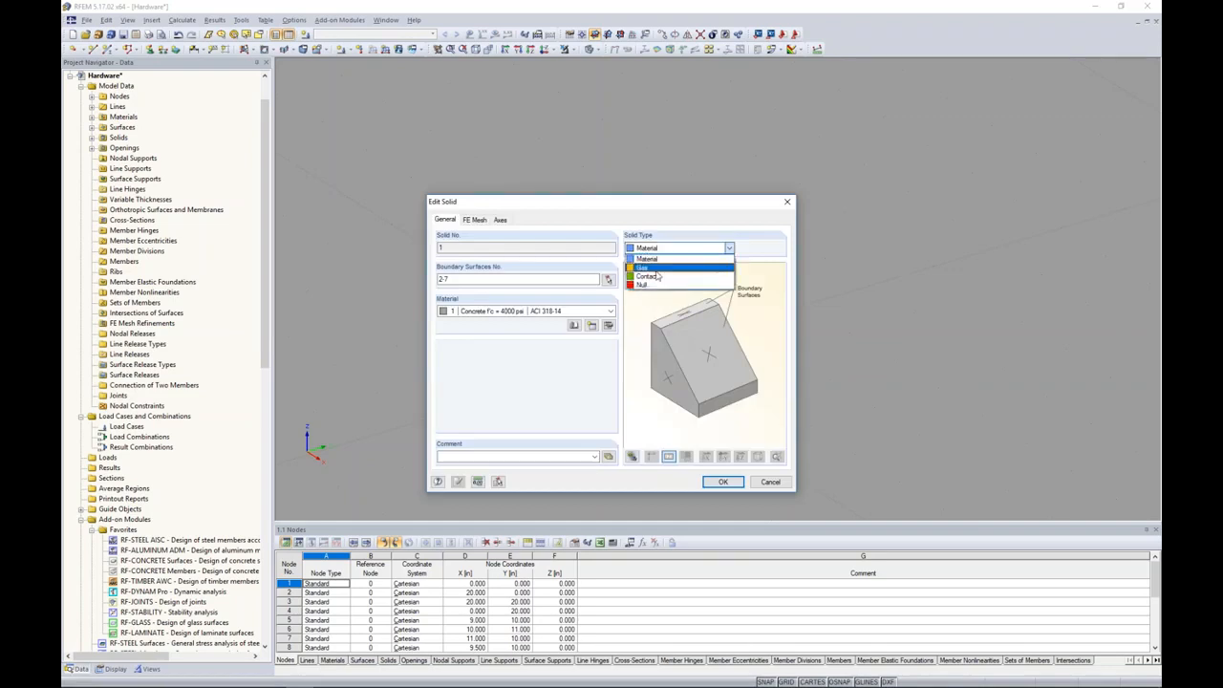
click(656, 277)
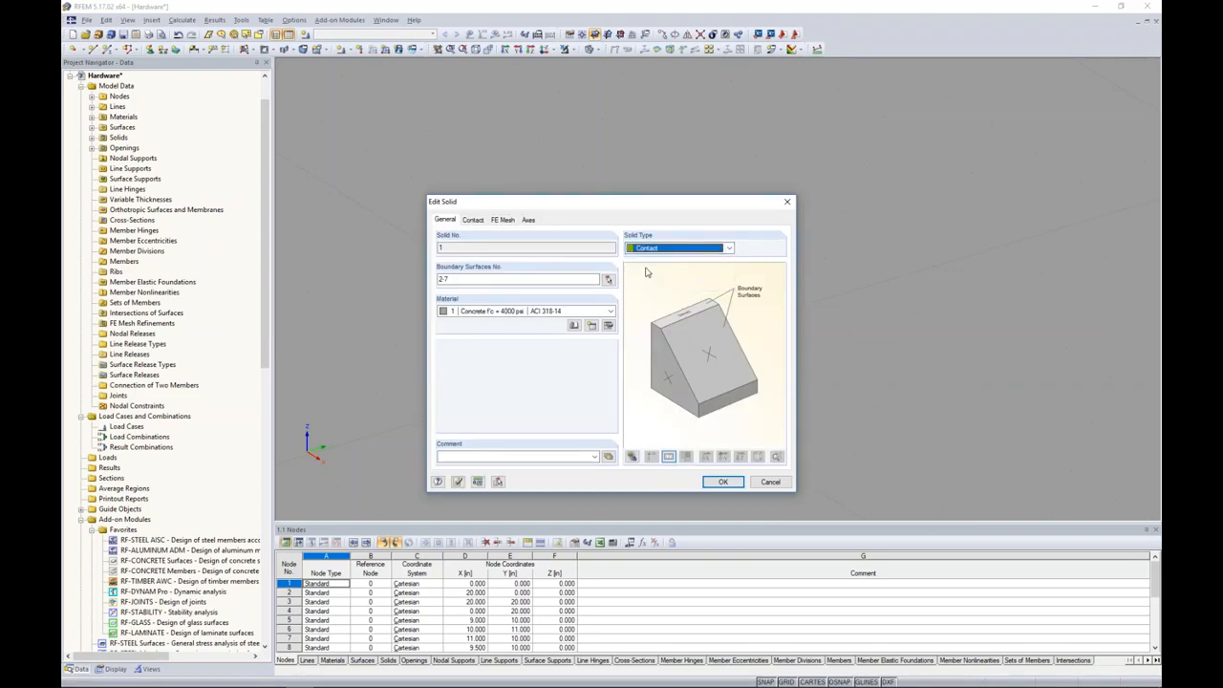
Open the material library for the solid and filter it to the Foil category within Glass and Foil
click(573, 326)
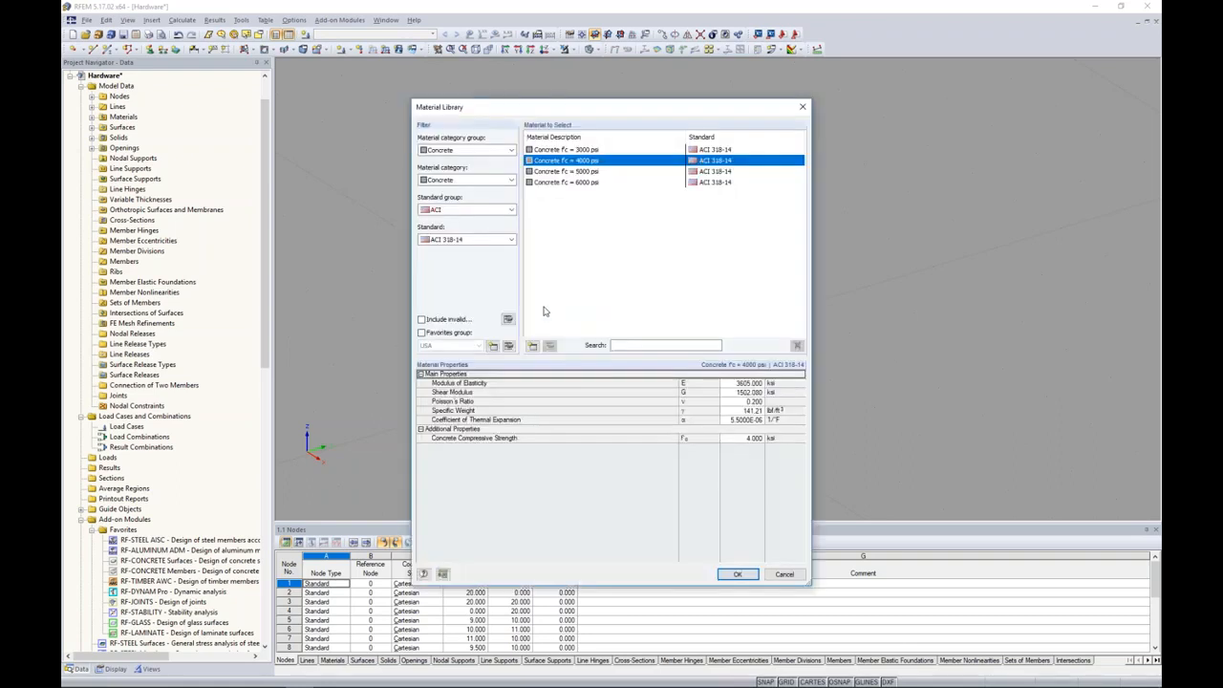
click(476, 150)
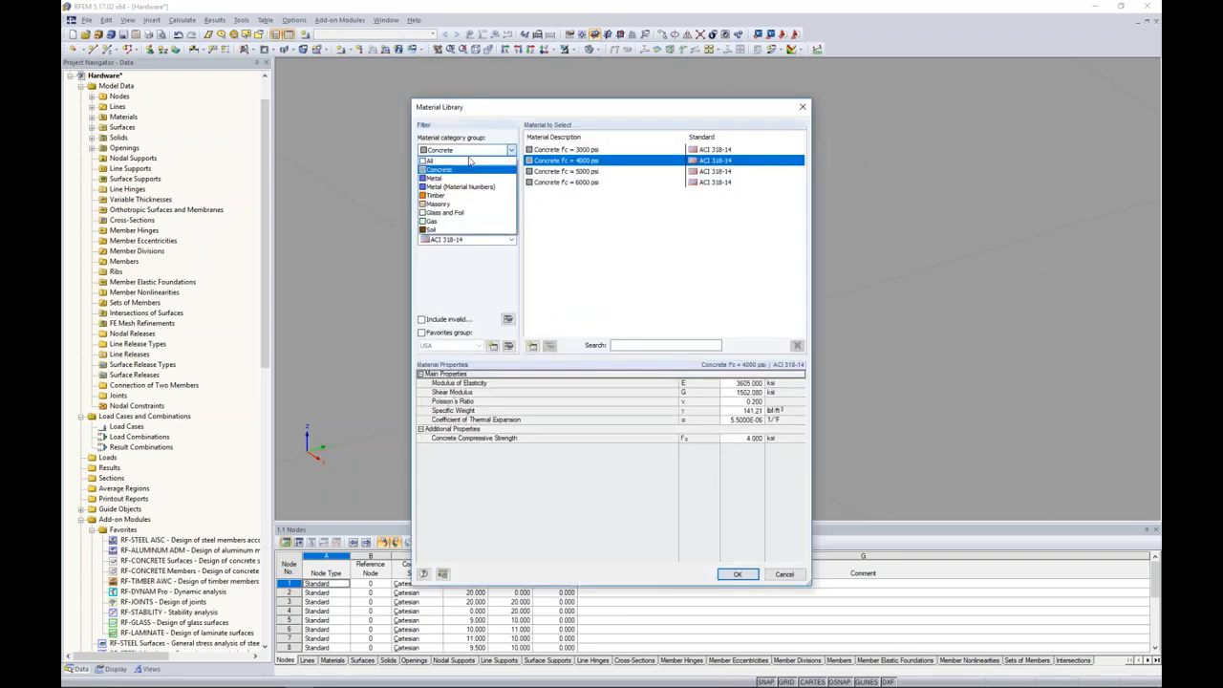
click(455, 218)
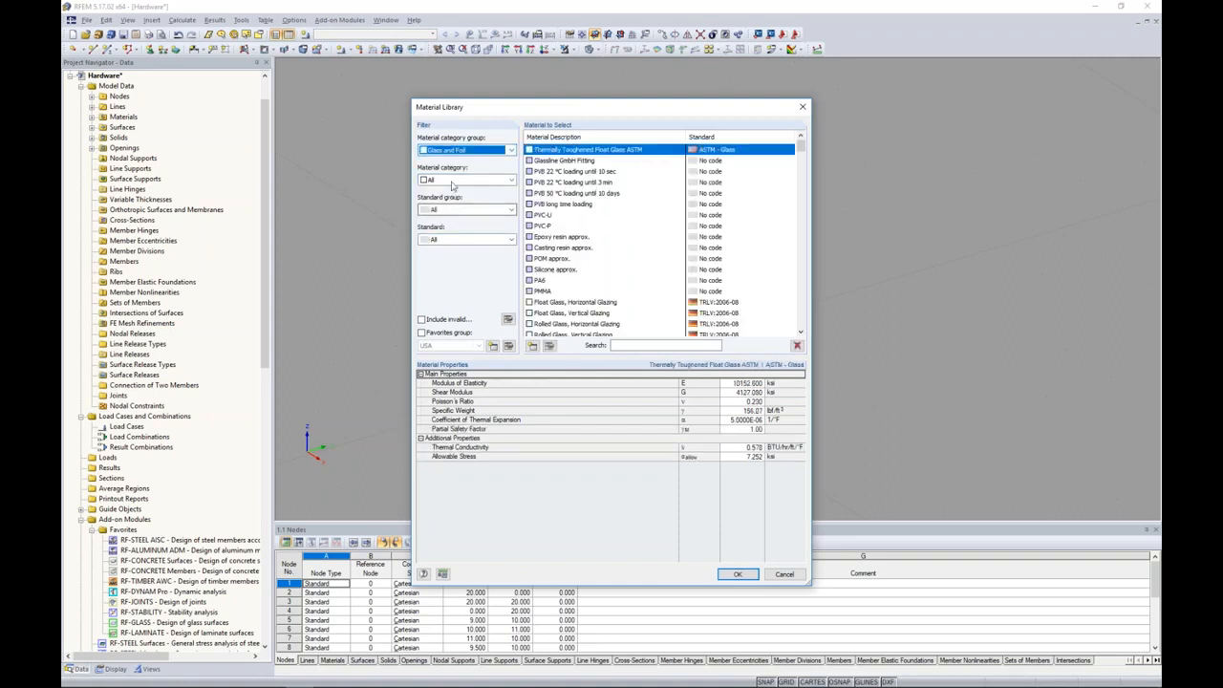
click(455, 181)
click(448, 209)
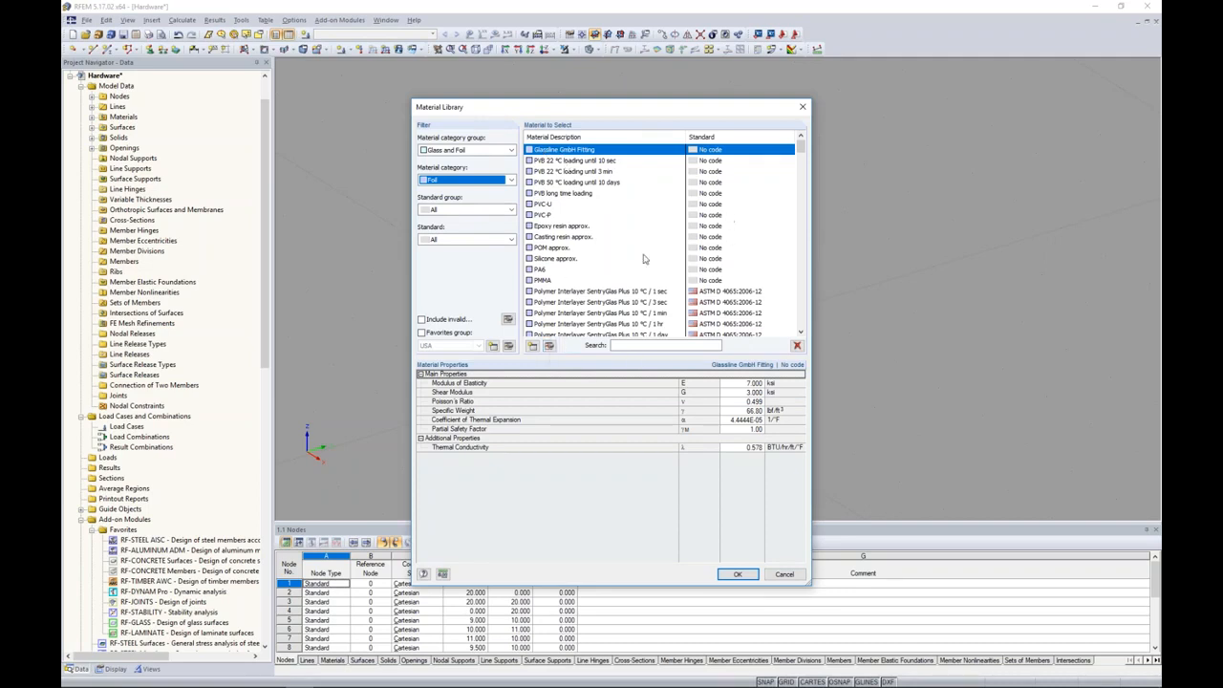
click(549, 346)
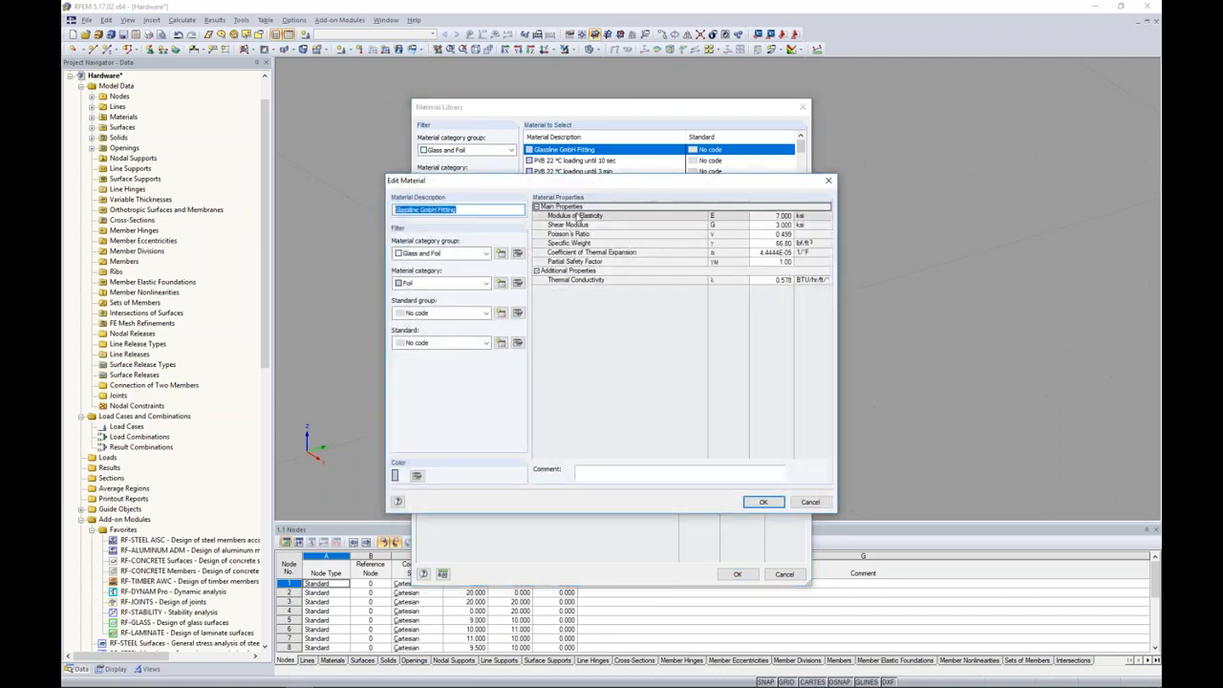
drag(571, 187, 585, 281)
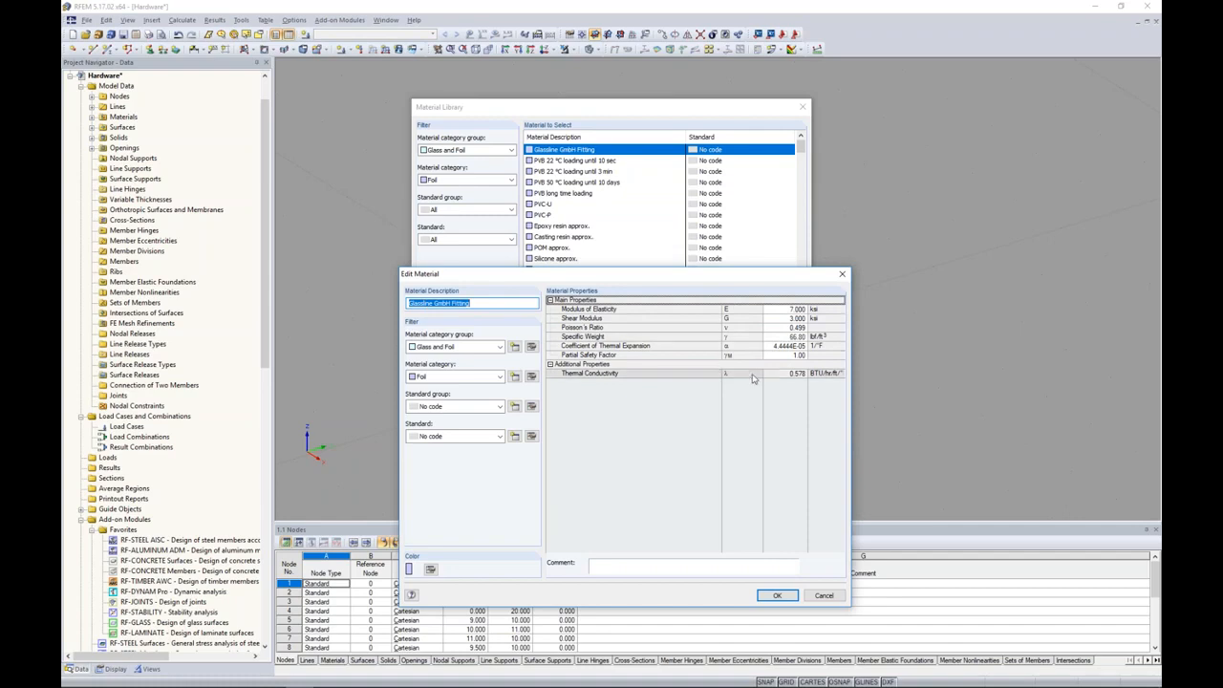
click(824, 595)
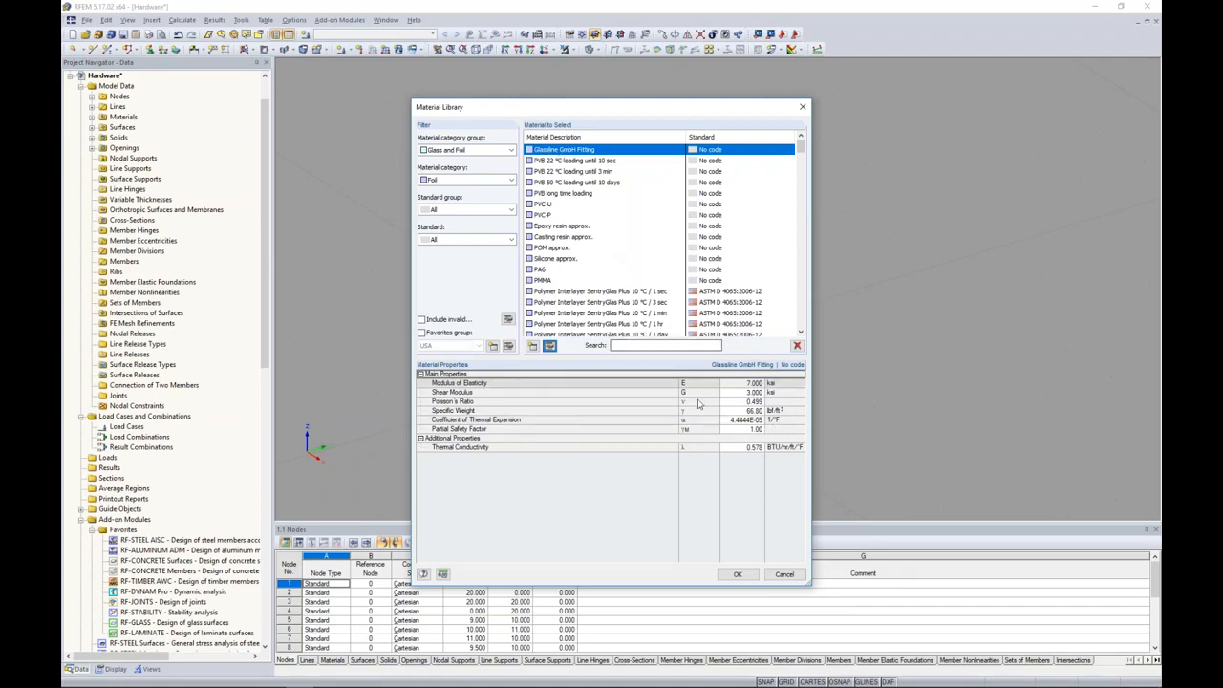
Assign the Glassline GmbH Fitting material to the solid and pick its upper face, surface 3, as contact Surface A
click(738, 574)
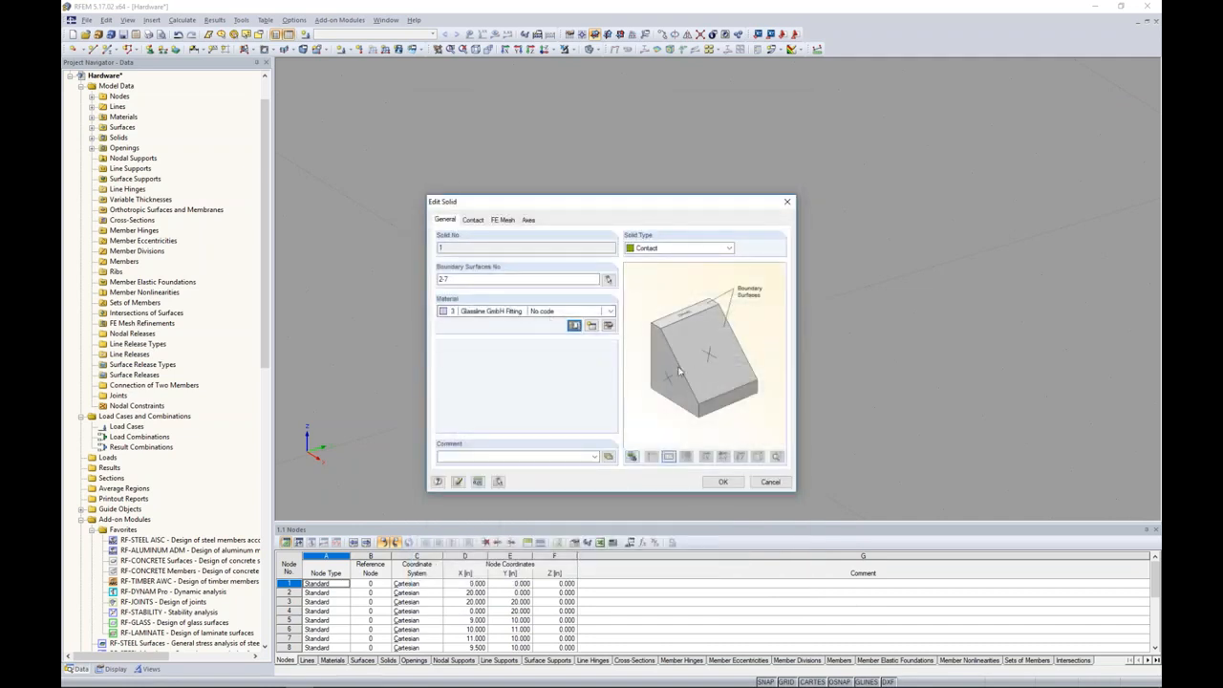
click(473, 220)
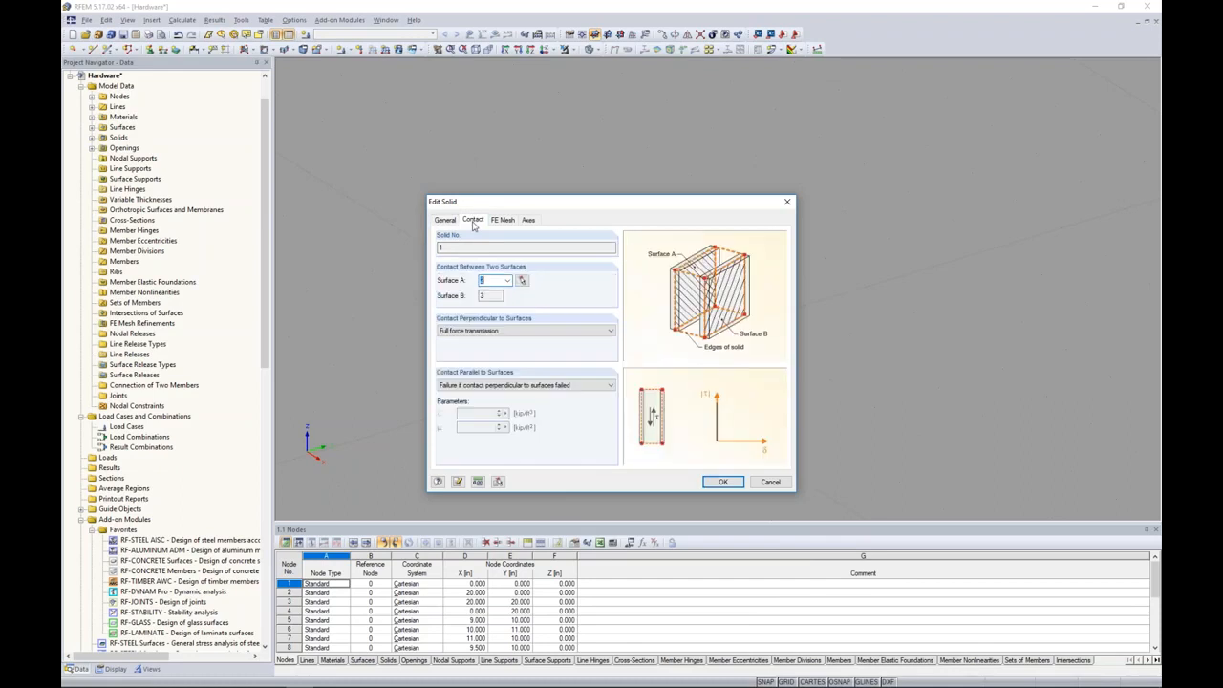
click(522, 280)
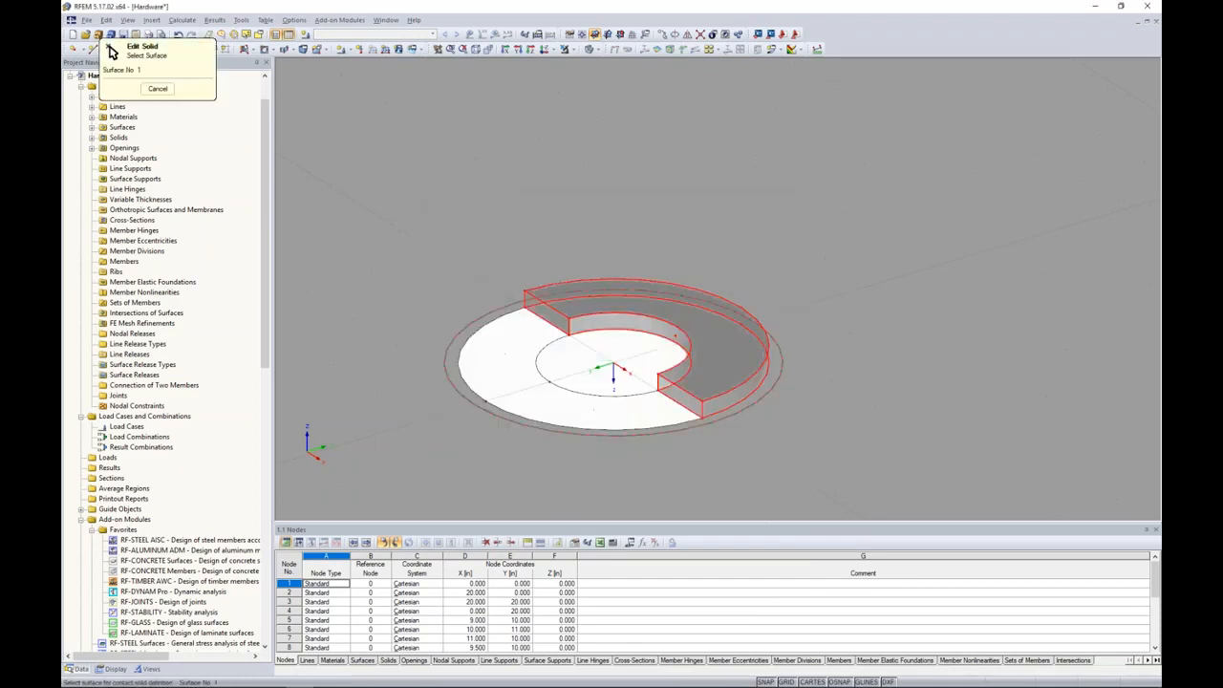
scroll(574, 310, up, 3)
click(564, 290)
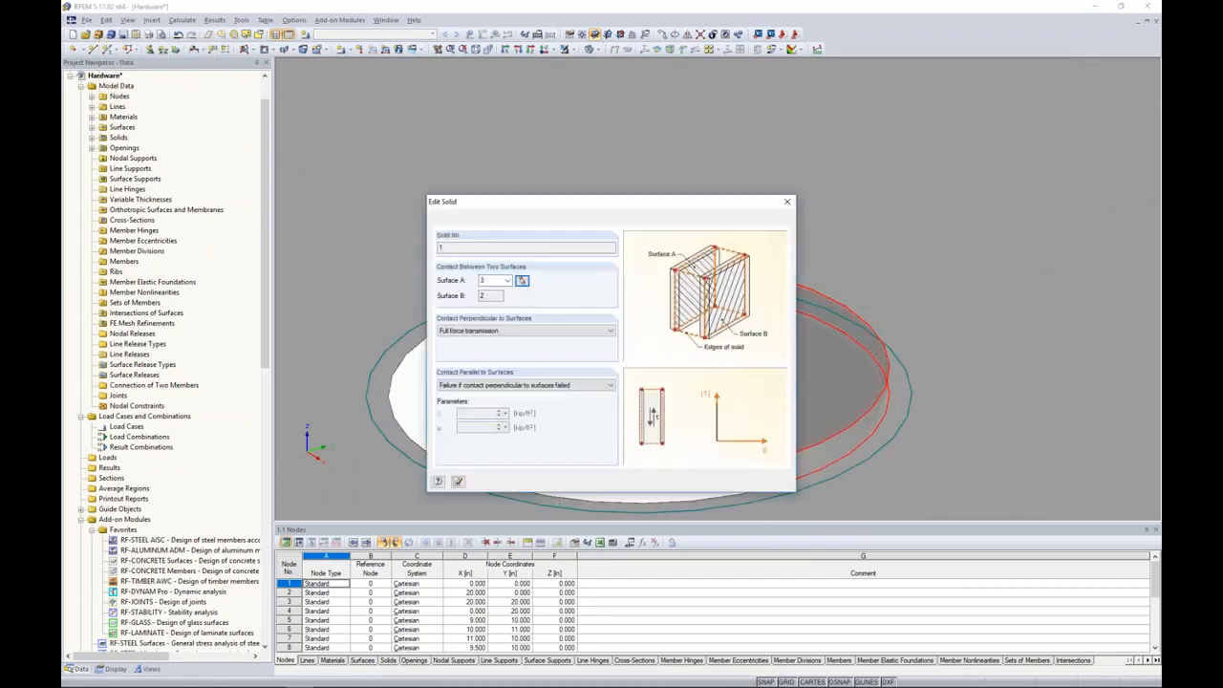
Set the solid's contact perpendicular to the surfaces to Failure under tension and accept the solid's settings
drag(532, 202, 392, 174)
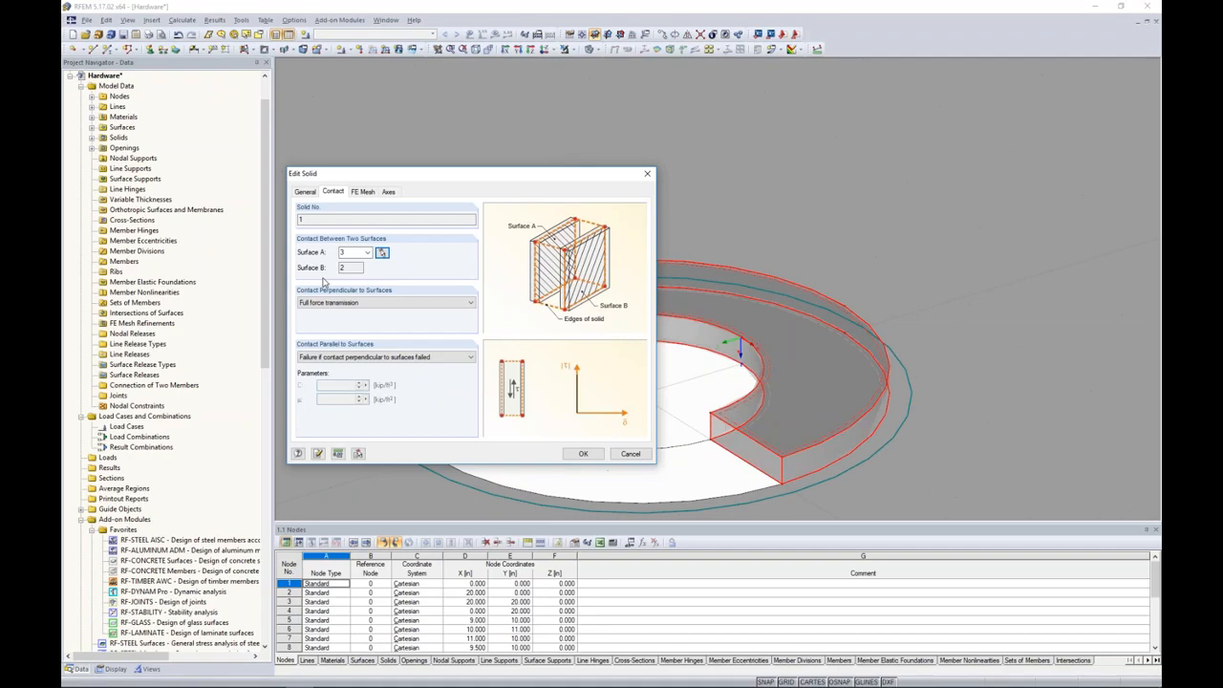
click(361, 302)
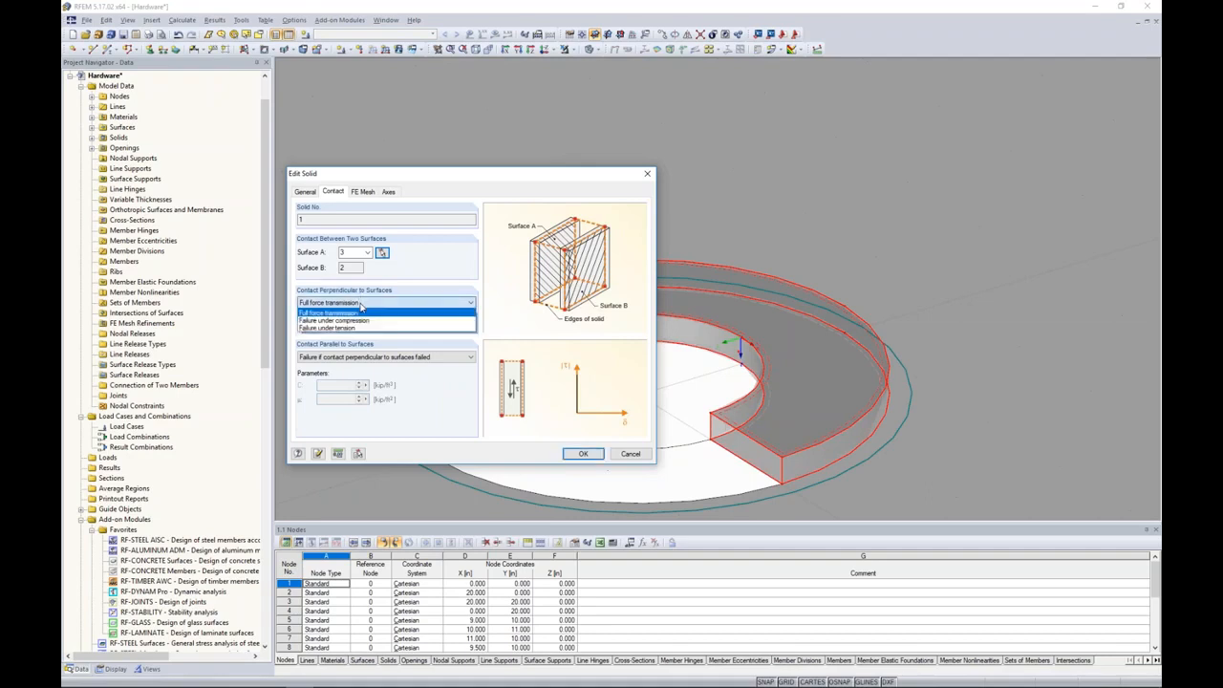
click(355, 327)
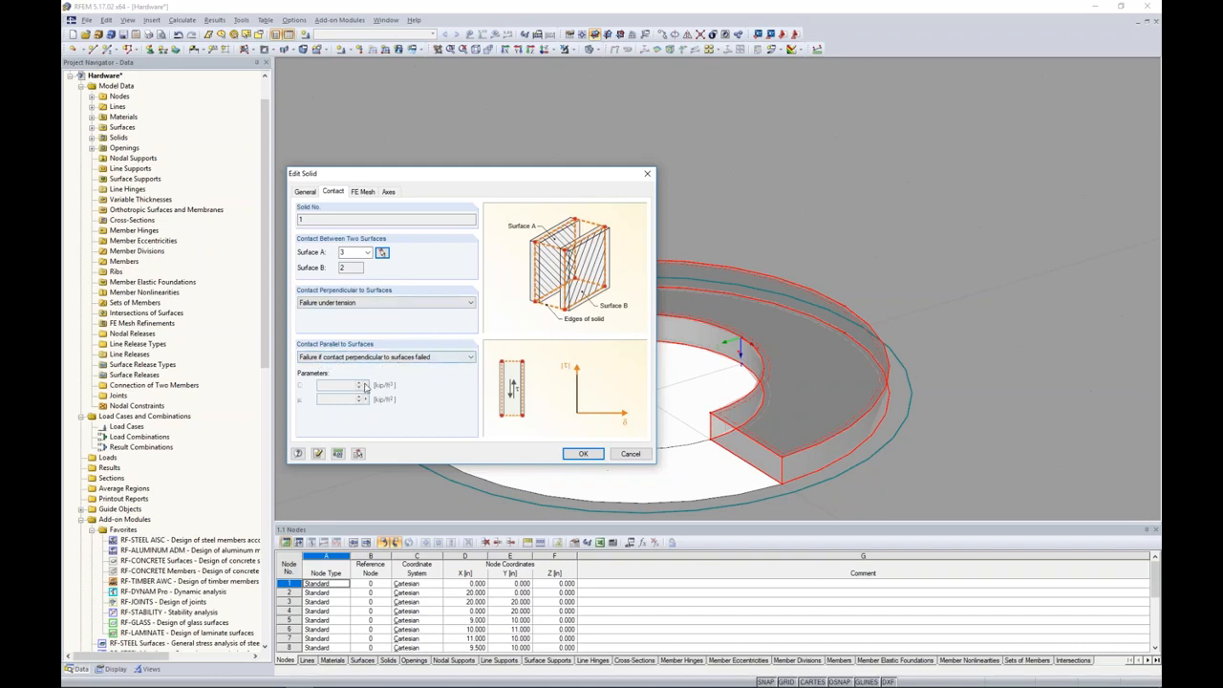
click(582, 454)
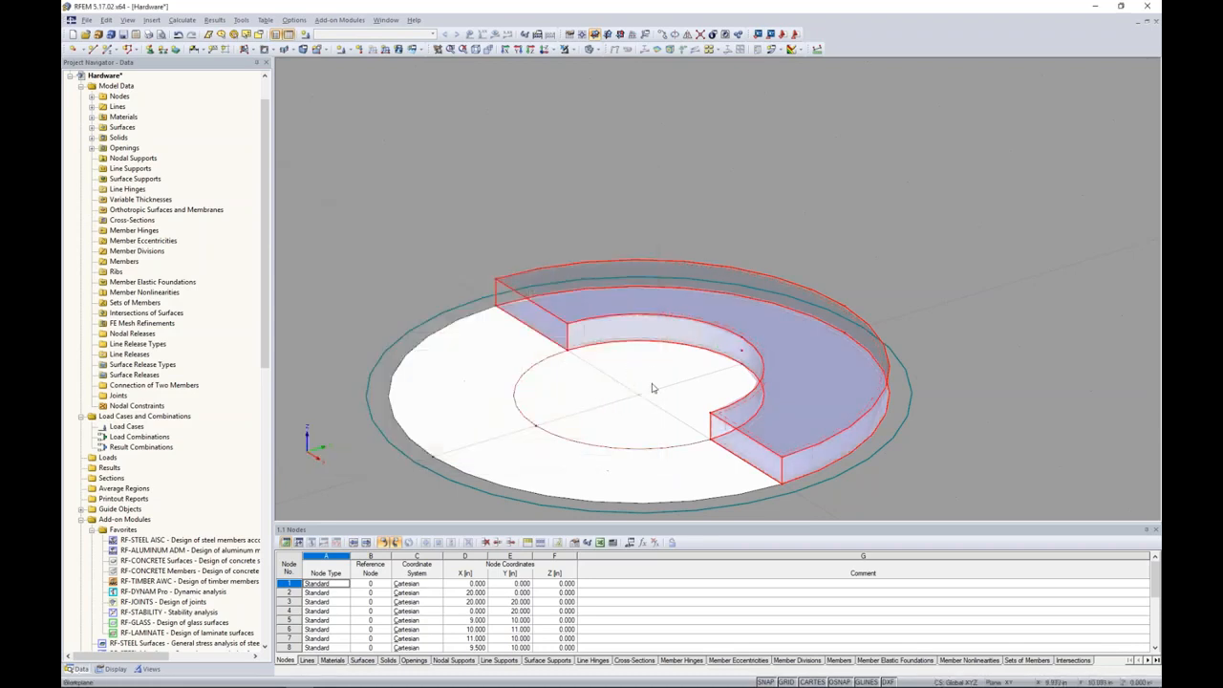
Change the stiffness type of the solid's upper surface to Rigid
scroll(655, 404, up, 5)
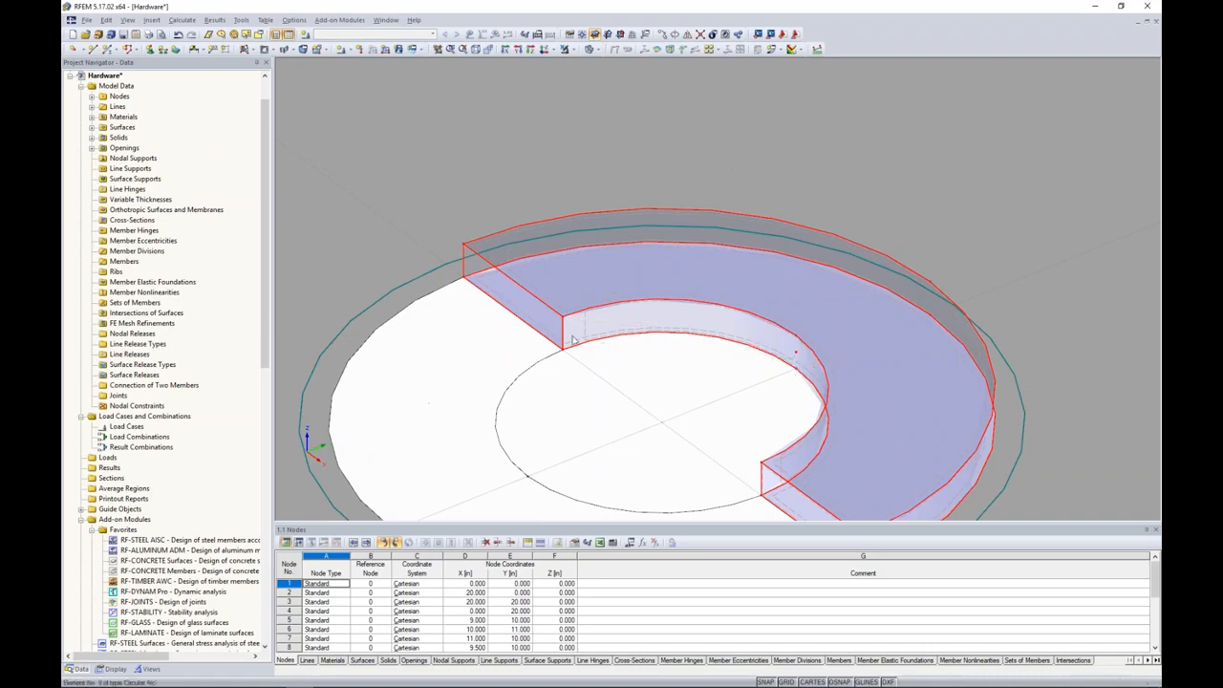
click(566, 312)
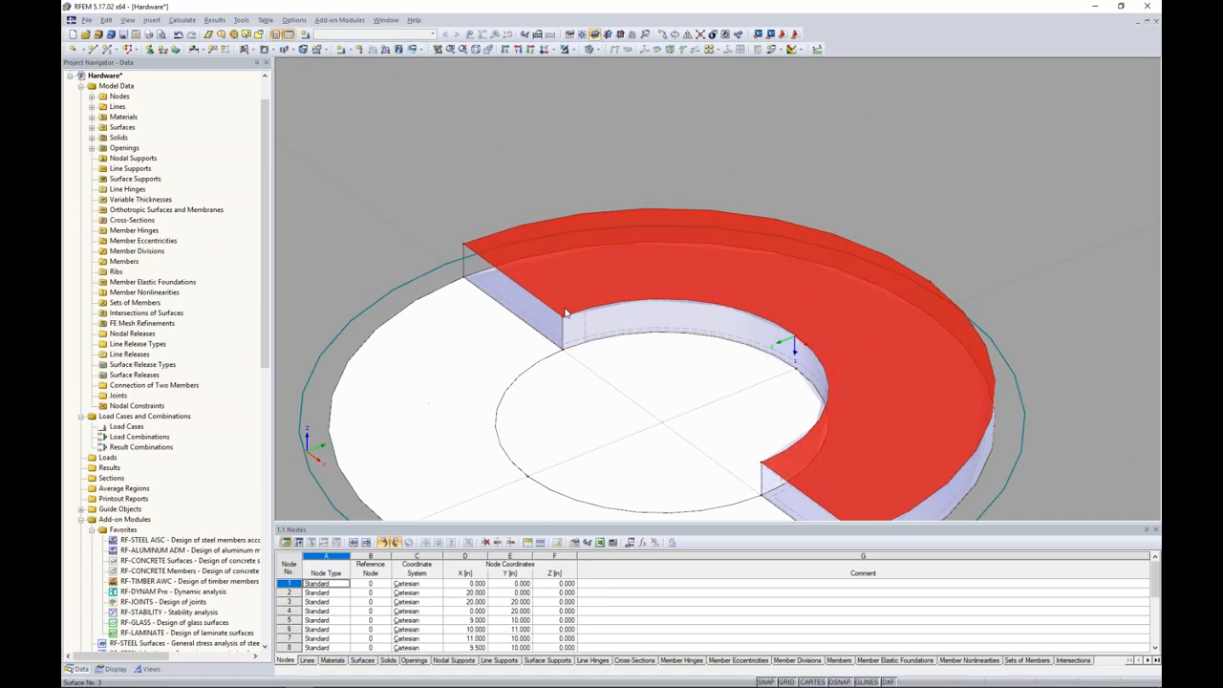
double_click(565, 313)
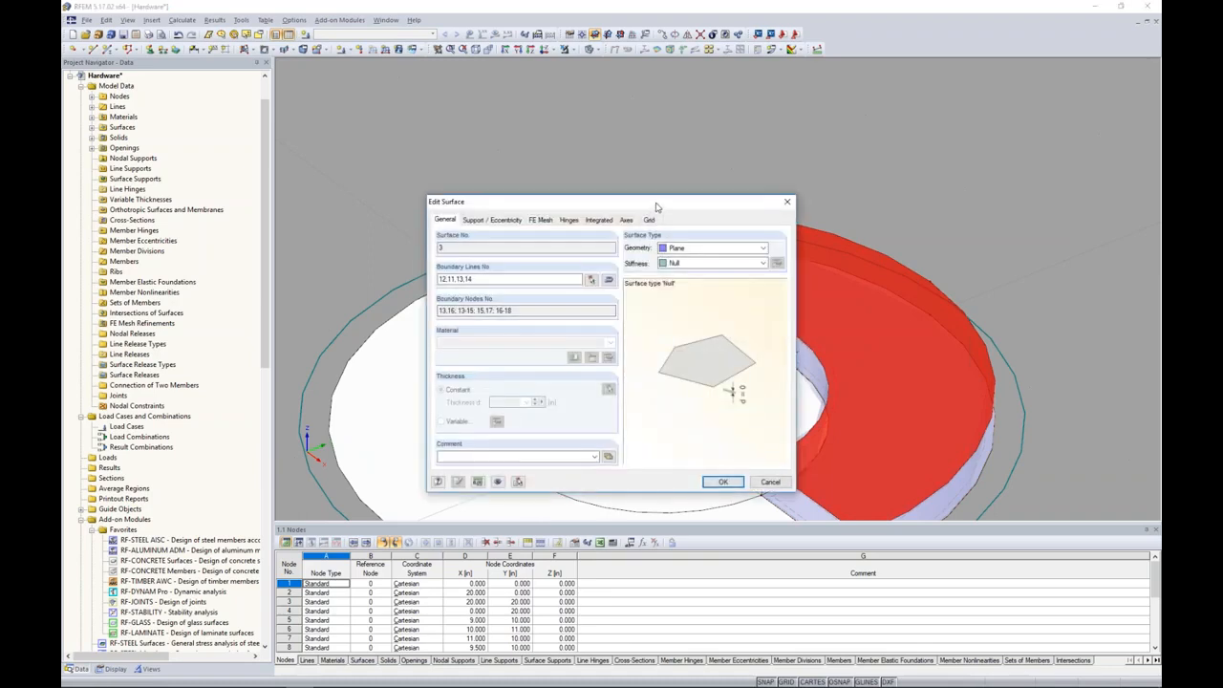
click(700, 263)
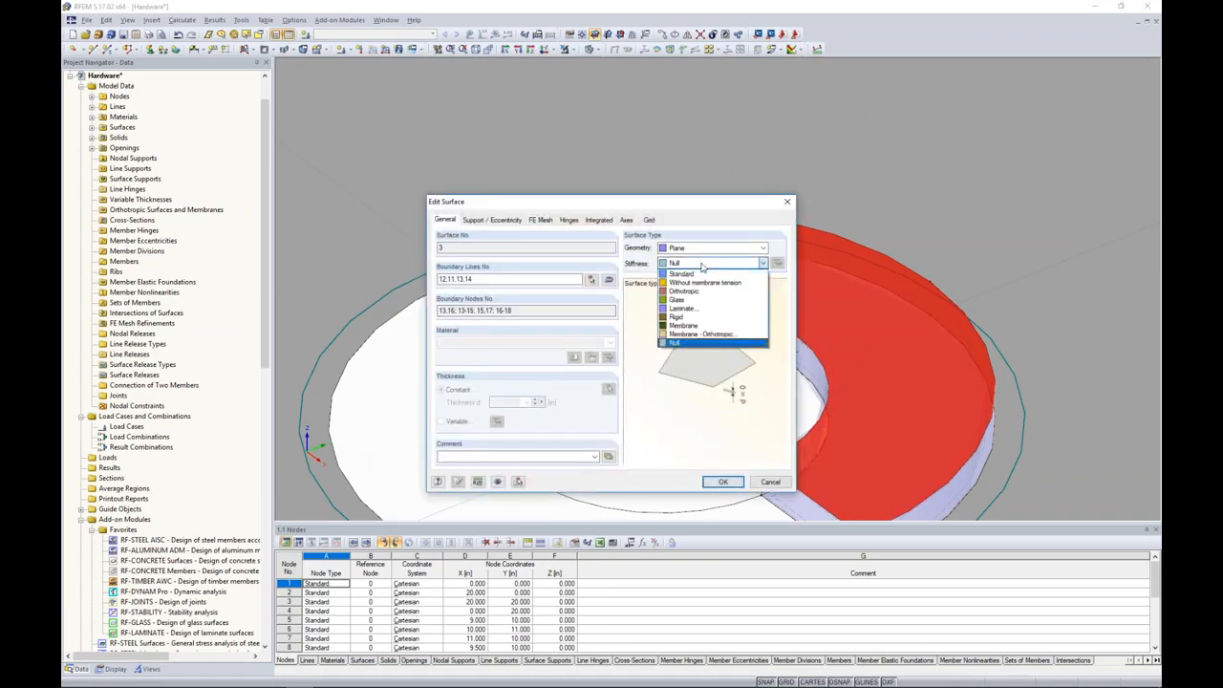
click(699, 318)
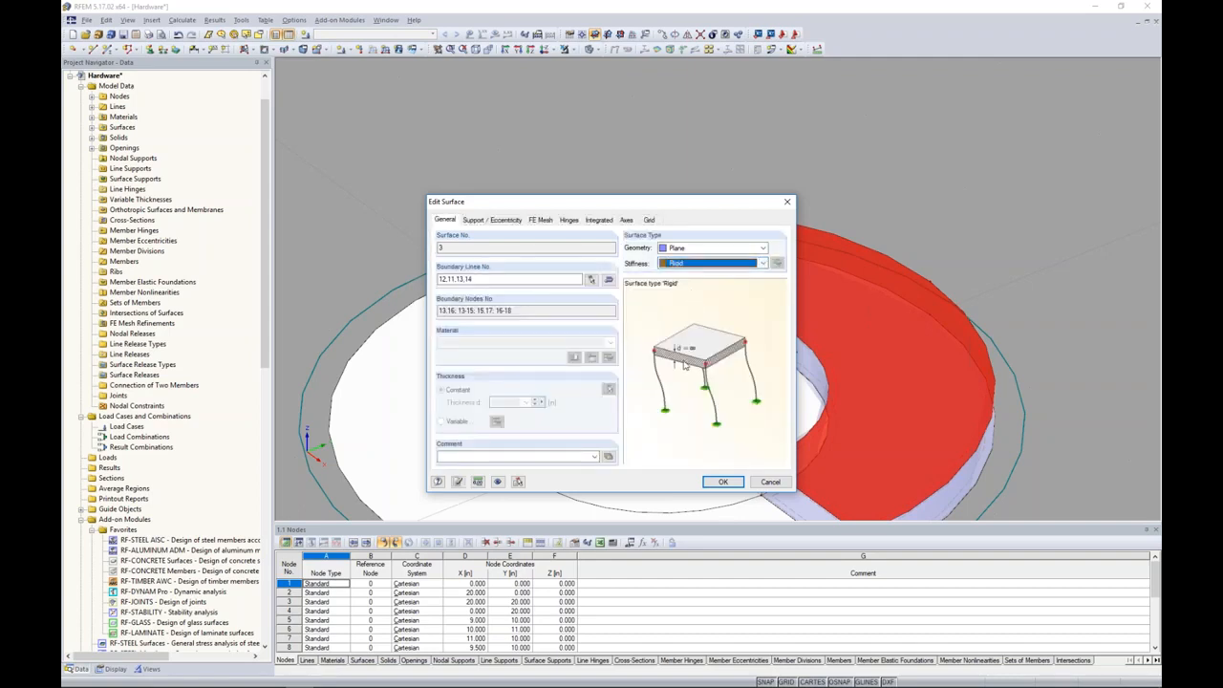
click(723, 481)
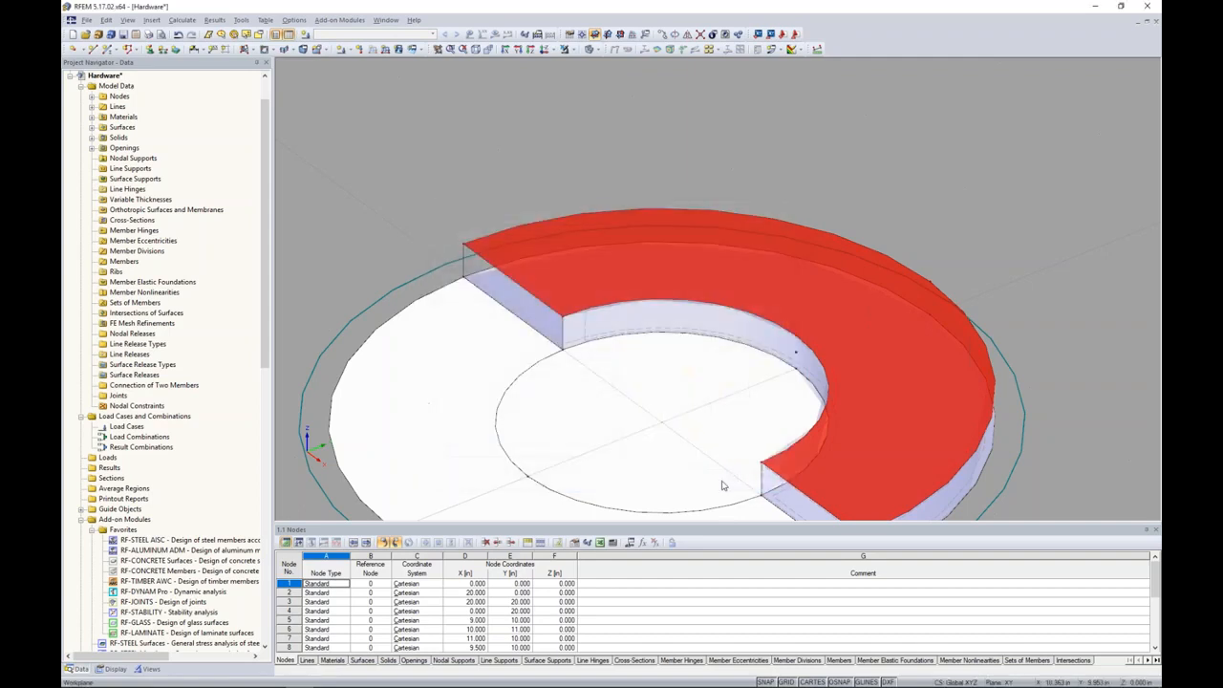
ctrl+middle_drag(721, 485, 770, 244)
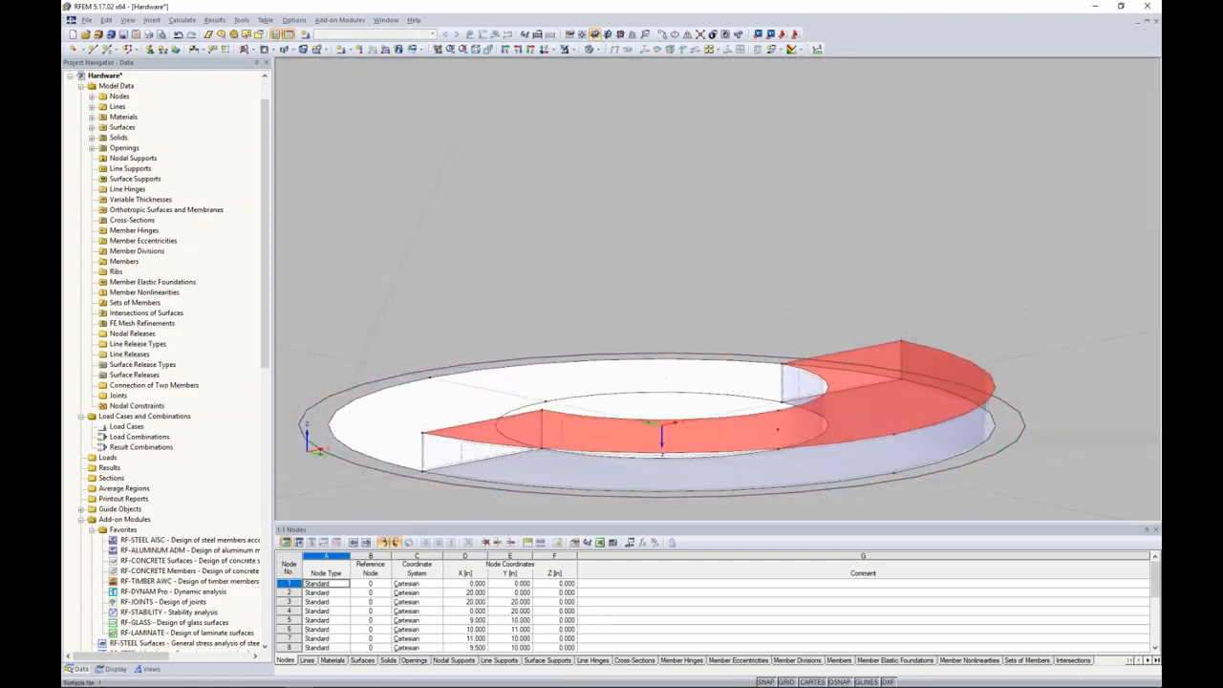
Set the stiffness type of the half-ring solid's lower surface, surface 2, to Standard
click(906, 384)
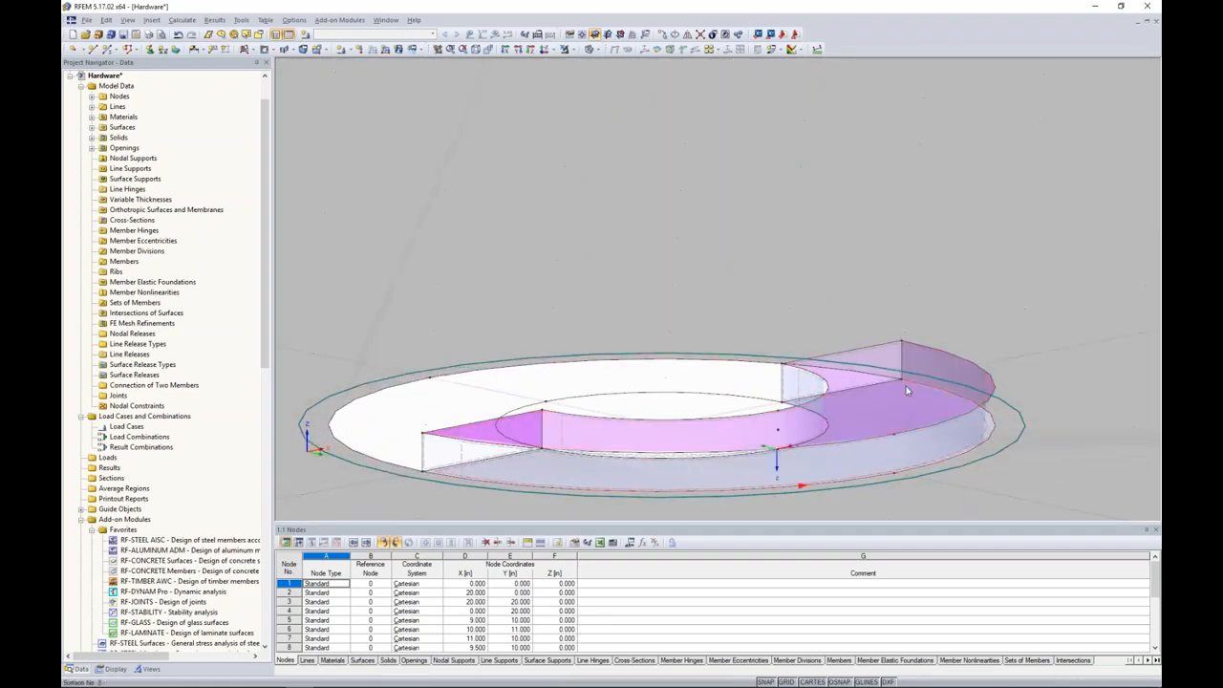
click(908, 390)
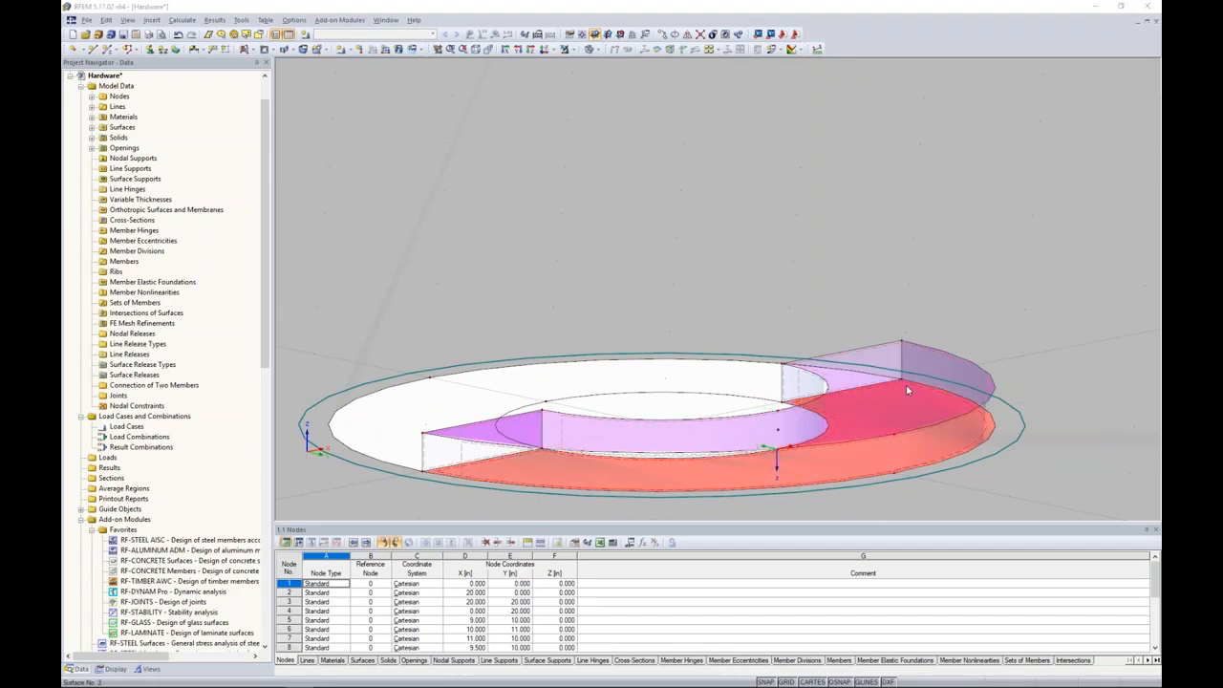
double_click(908, 390)
click(697, 264)
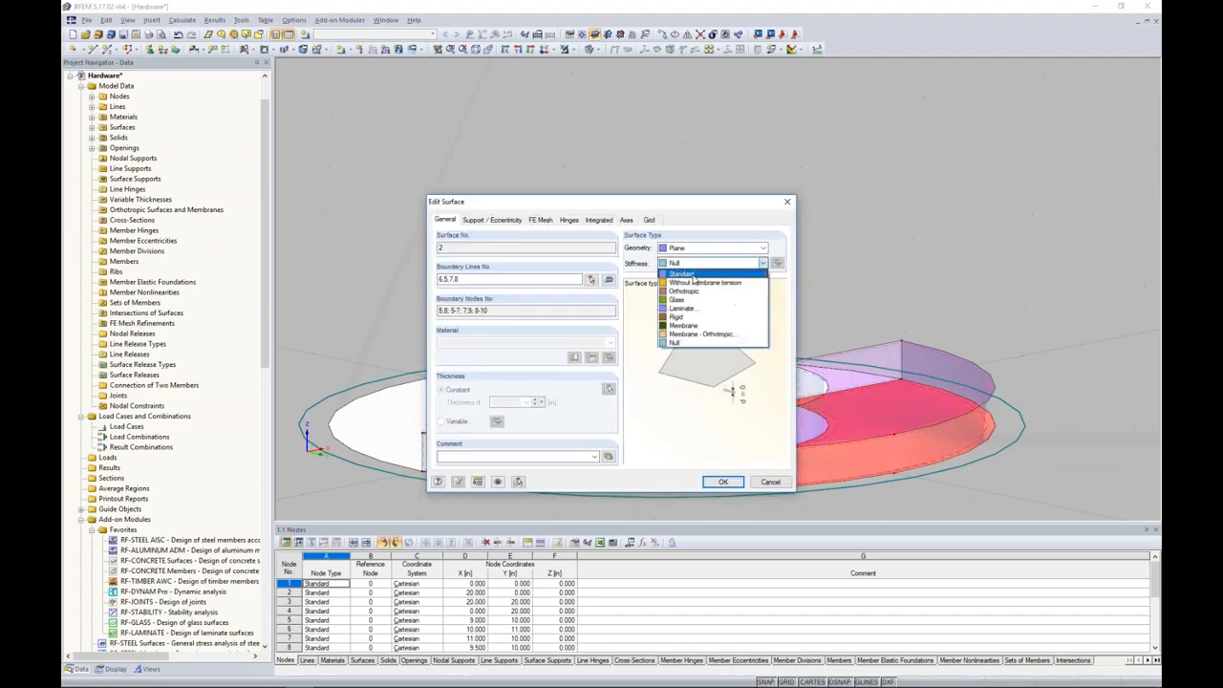
click(694, 275)
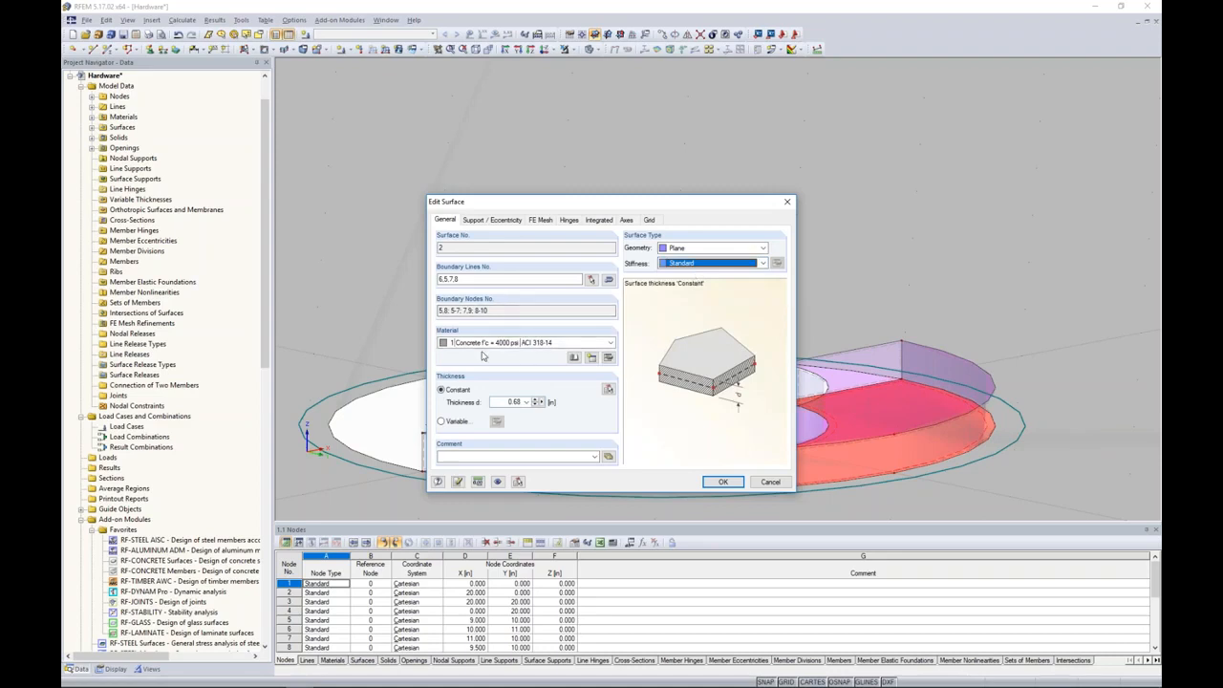
click(723, 482)
Select the half-ring solid in wireframe display and mirror a copy about the X-Z plane through the ring's centre point at 10, 10, 0 in
ctrl+middle_drag(671, 256, 584, 436)
scroll(585, 432, down, 6)
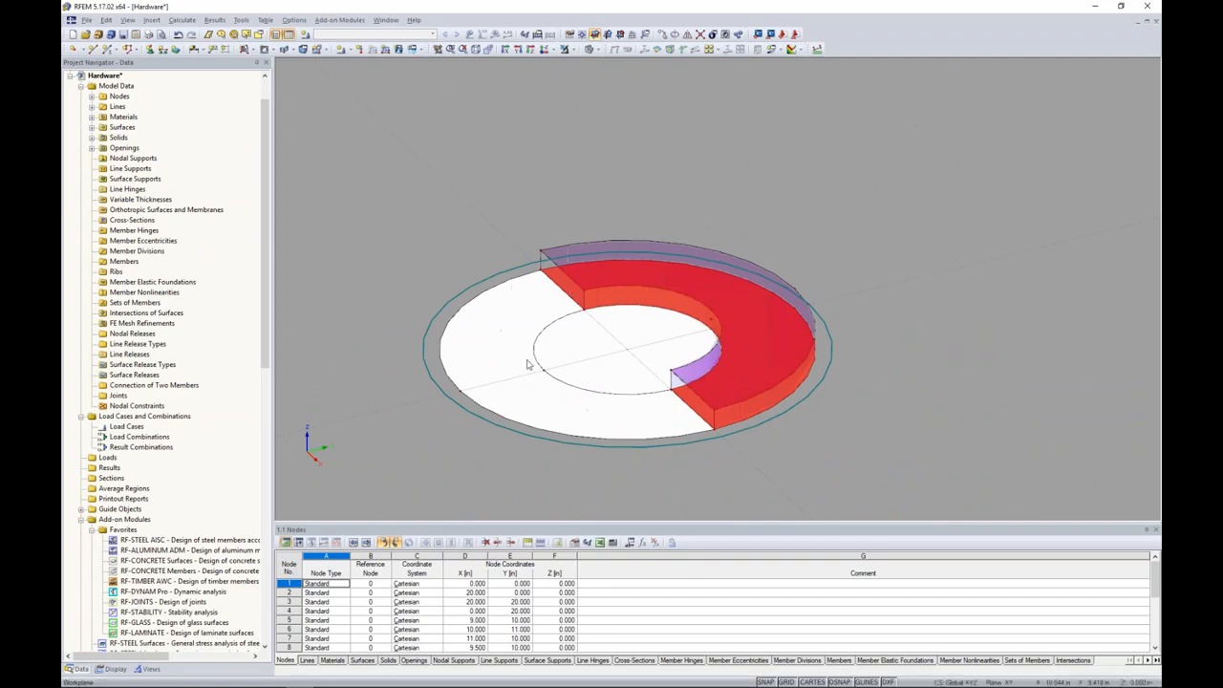
click(592, 50)
mouse_move(813, 259)
ctrl+middle_down()
mouse_move(736, 308)
mouse_move(728, 336)
mouse_move(712, 333)
ctrl+middle_up()
drag(611, 180, 866, 497)
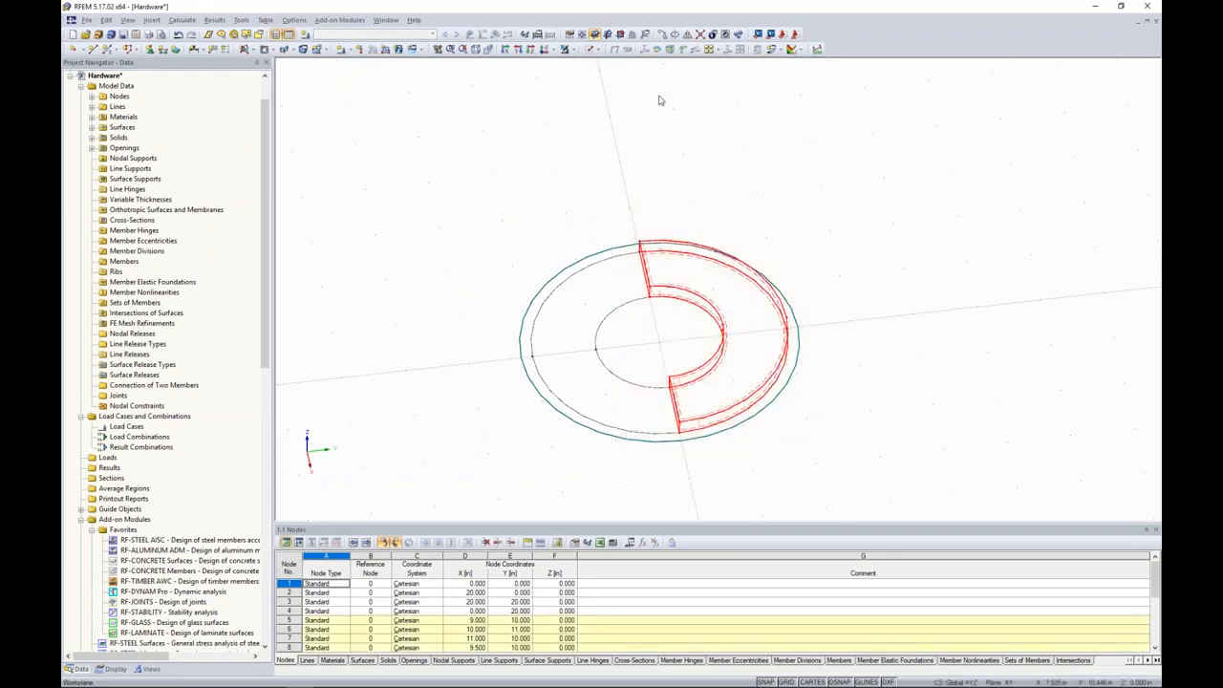
click(687, 34)
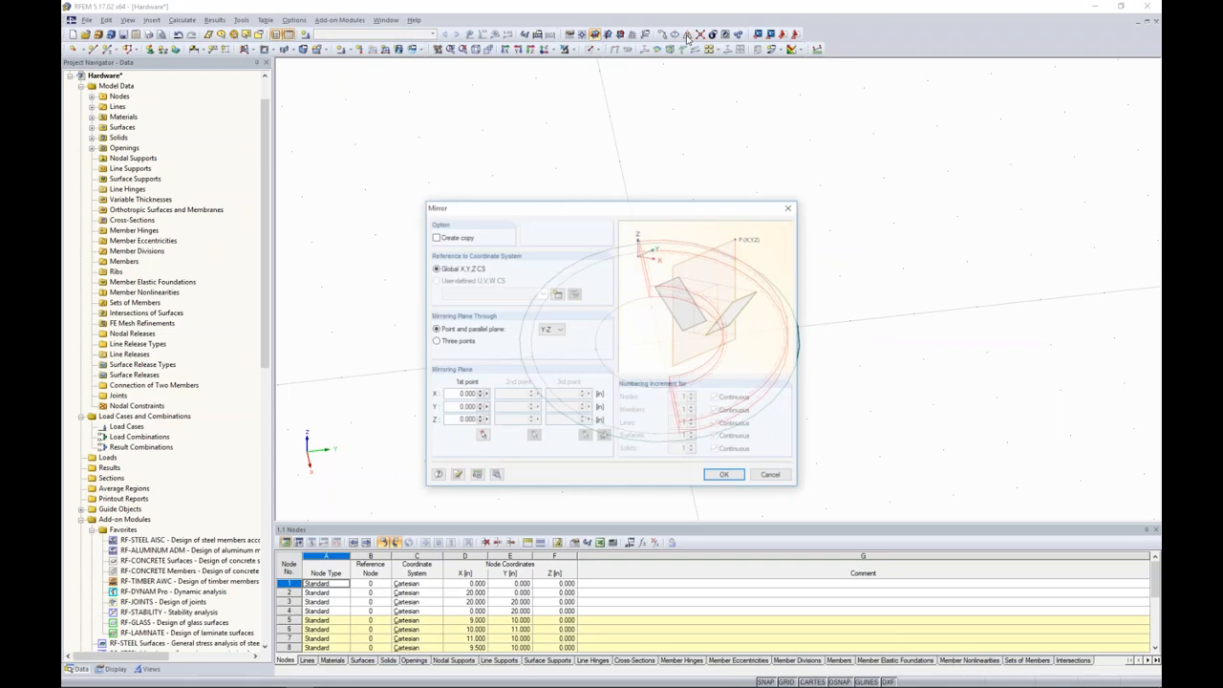
click(435, 237)
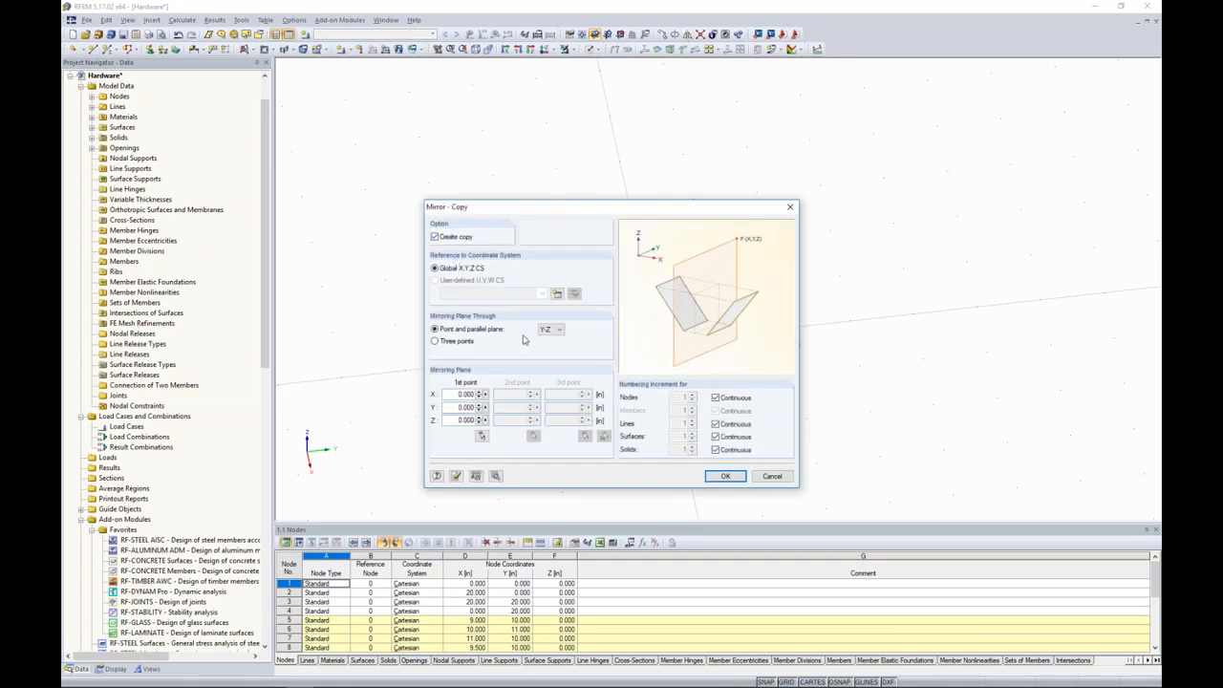
click(549, 330)
click(551, 358)
click(482, 436)
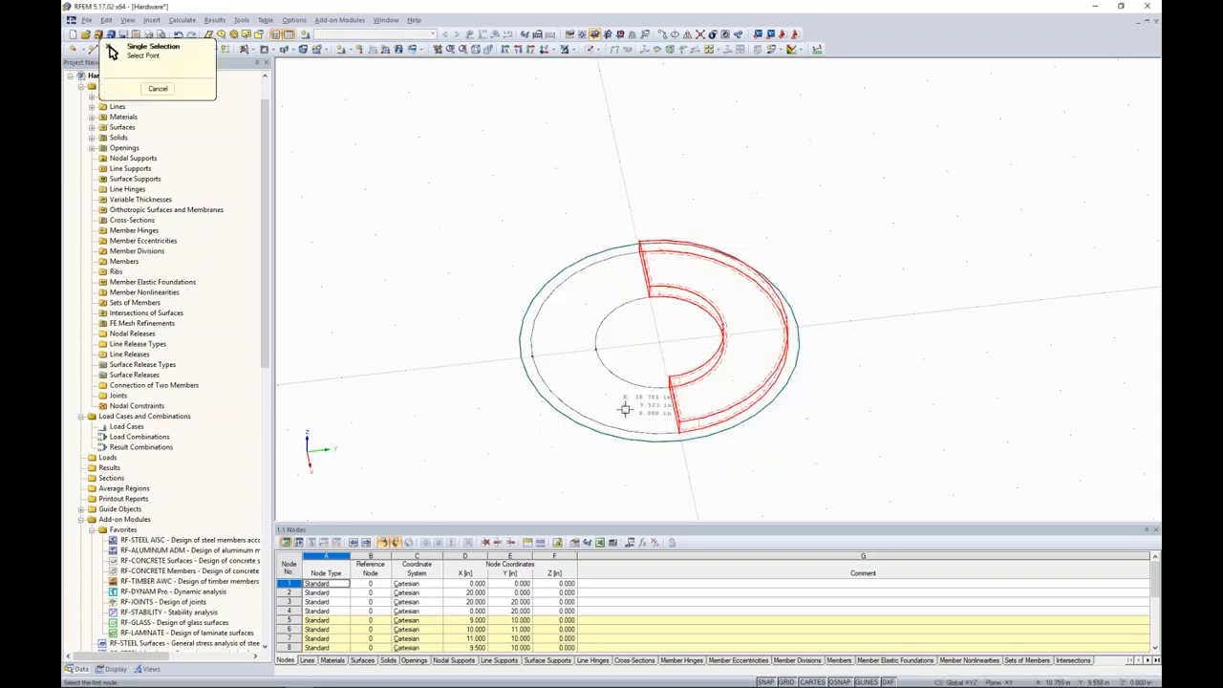
click(663, 344)
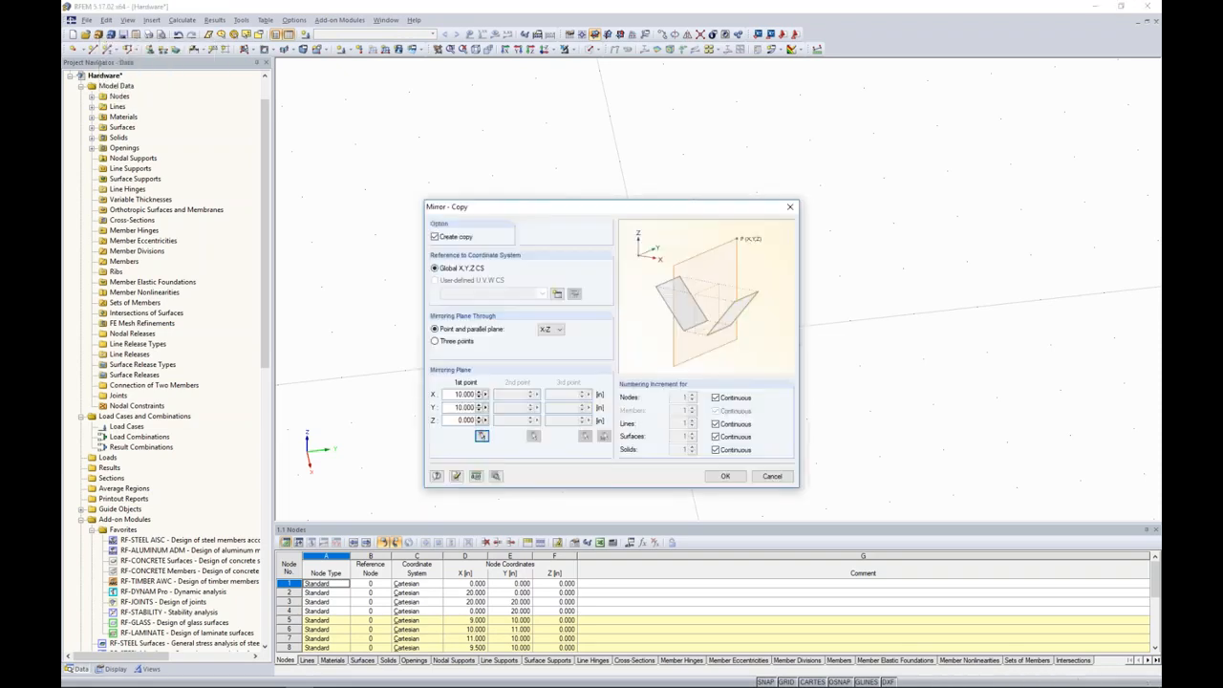
click(722, 476)
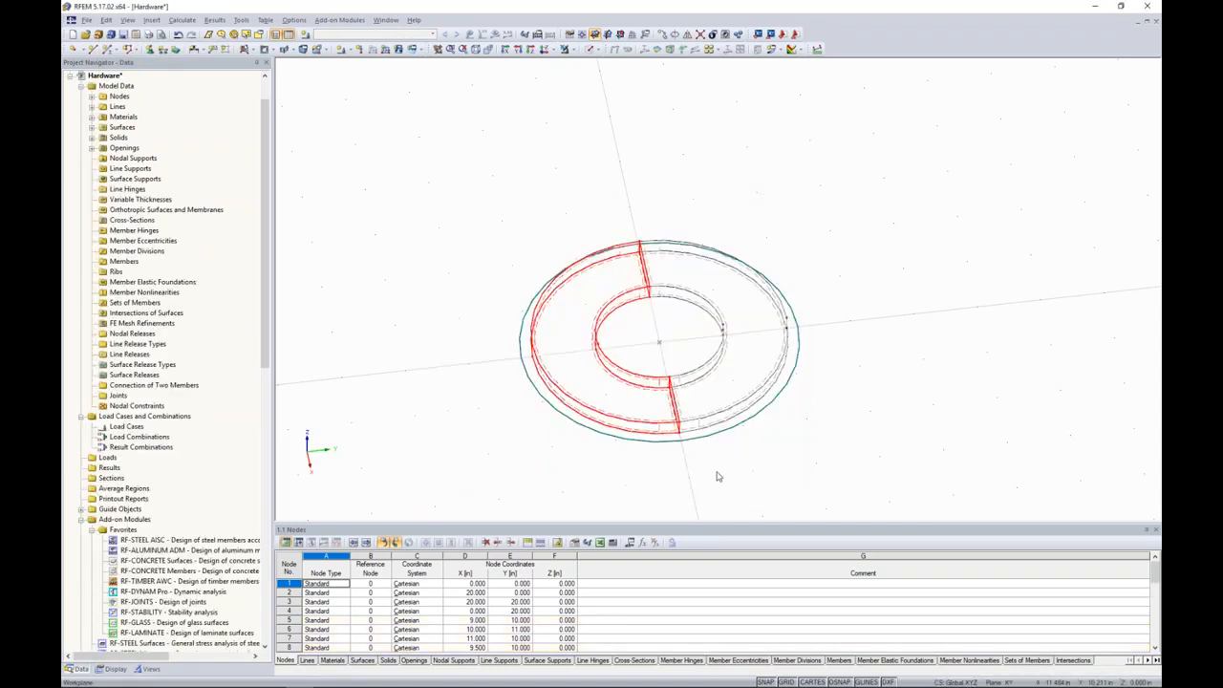
Inspect the full ring in solid transparent display and clear the selection
click(589, 49)
click(598, 90)
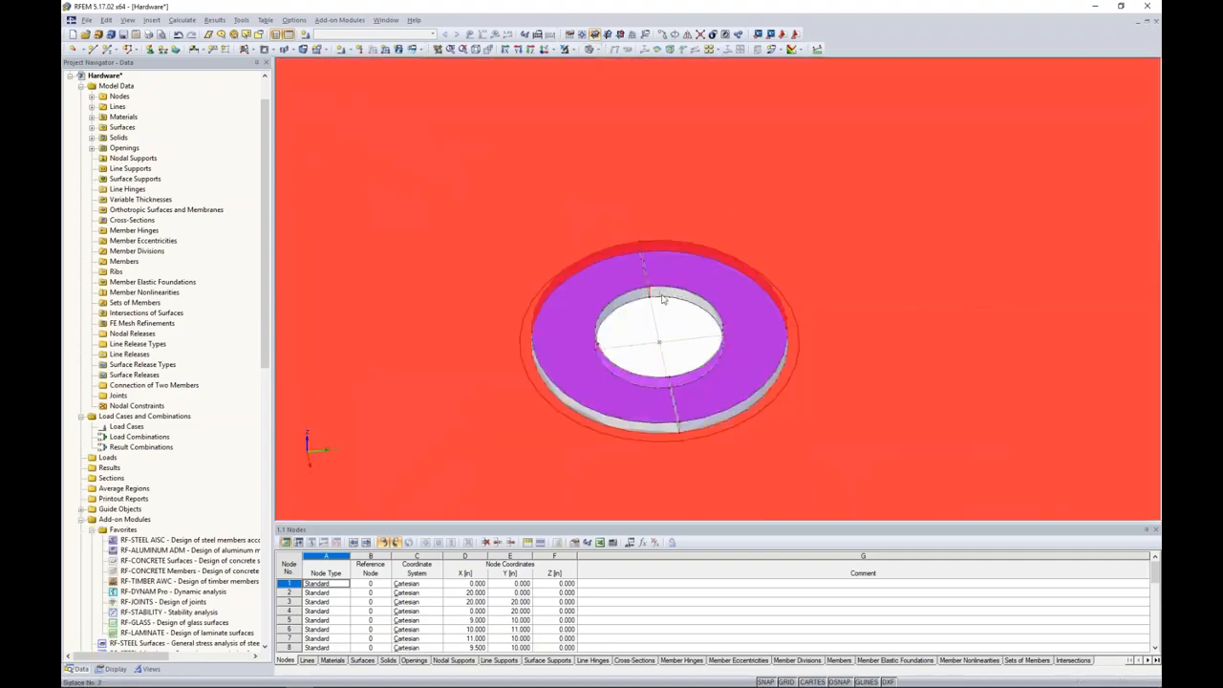
right_click(681, 327)
click(670, 329)
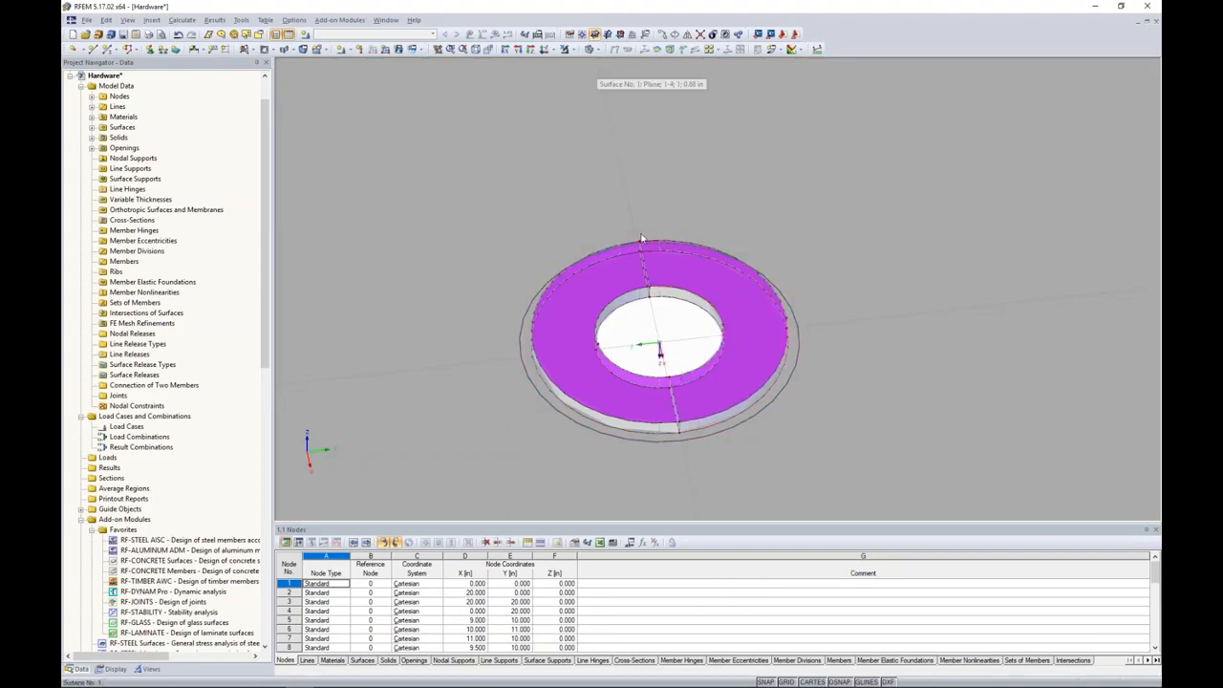
middle_drag(653, 328, 649, 300)
Select the whole ring in wireframe display and mirror a copy about the X-Y plane through Z 0
click(592, 53)
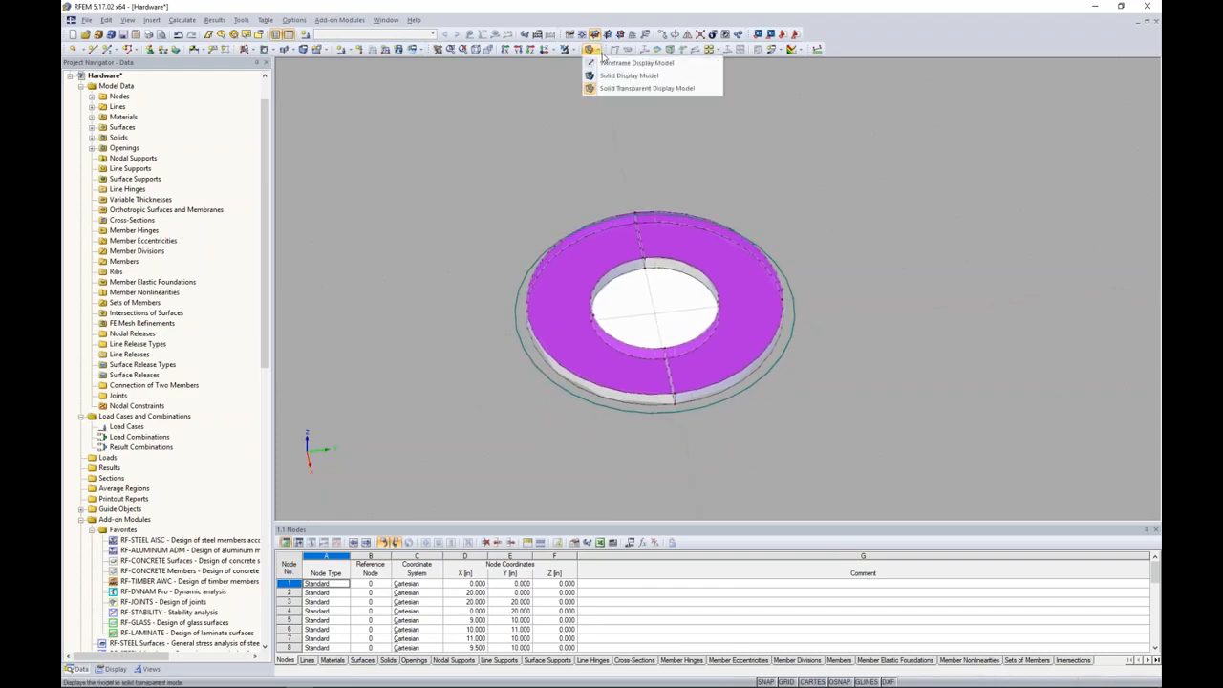
click(606, 69)
drag(490, 151, 863, 458)
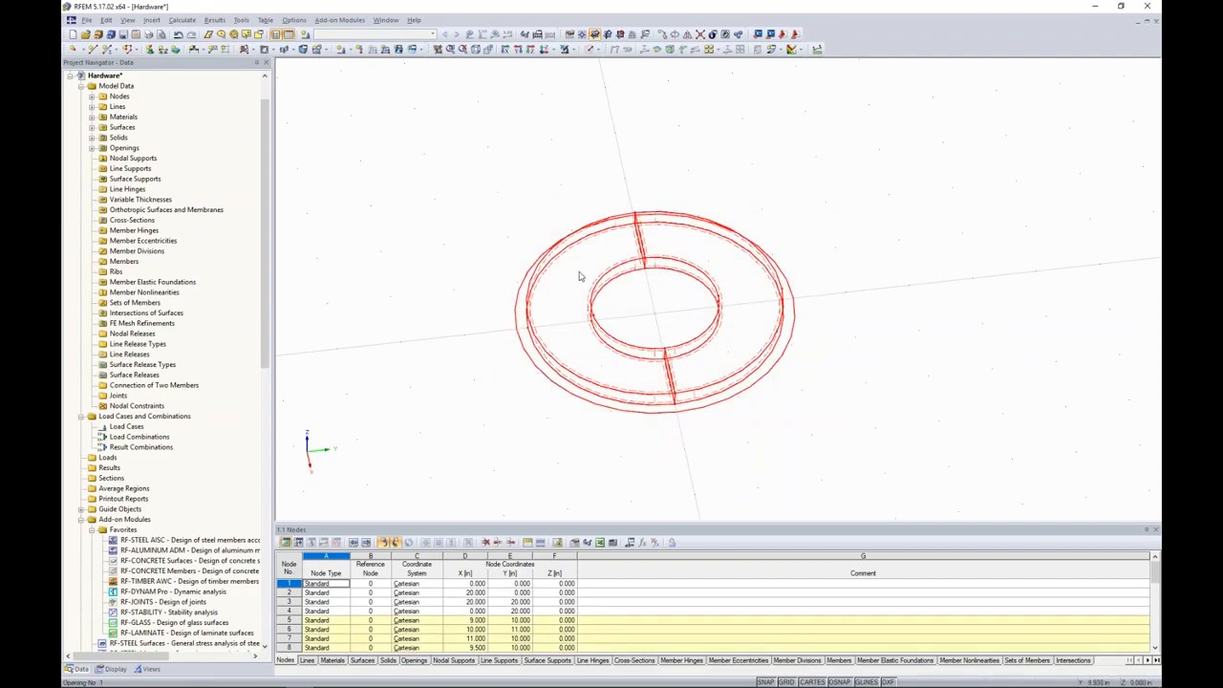
click(690, 35)
click(547, 330)
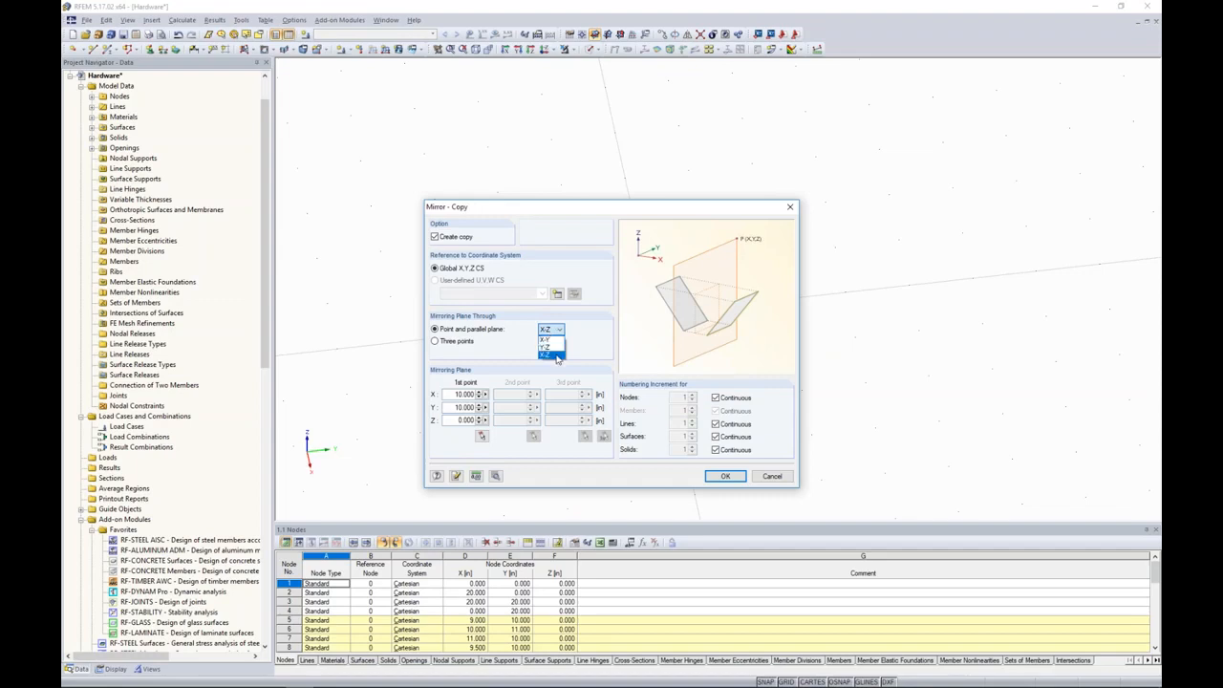
click(546, 339)
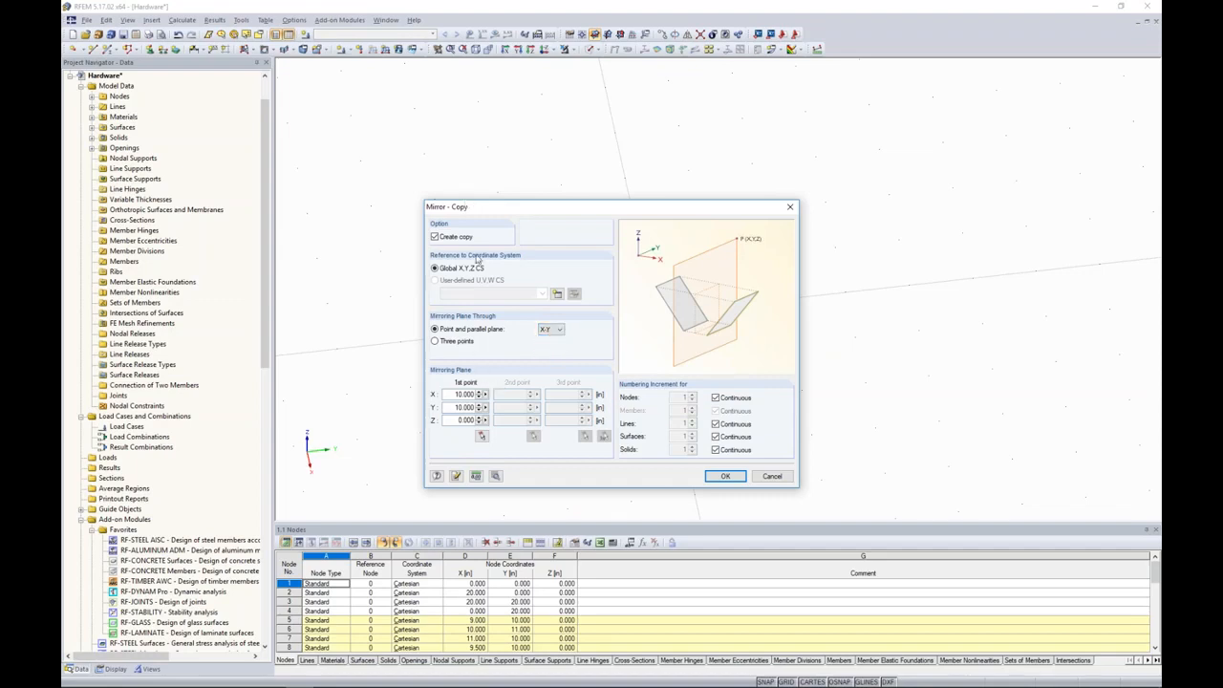
click(723, 476)
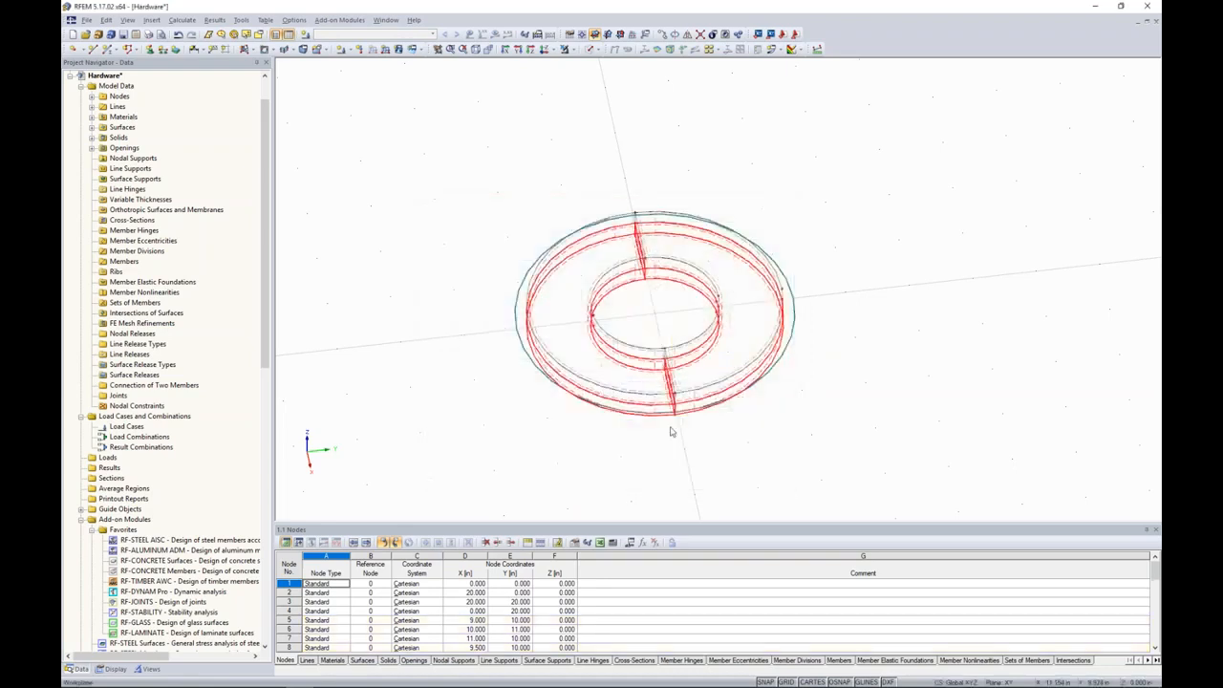
Switch to solid transparent display and move the lower ring's bottom face by dz -0.039 in without creating copies
ctrl+middle_drag(674, 447, 687, 315)
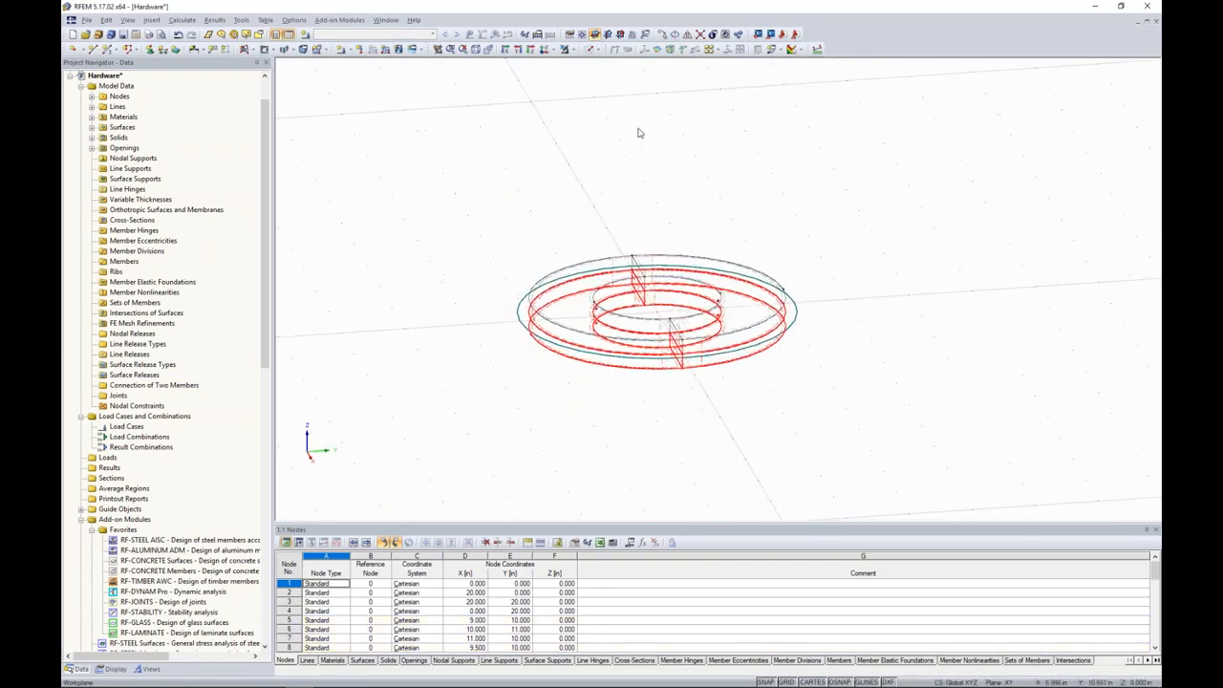
click(600, 50)
click(612, 91)
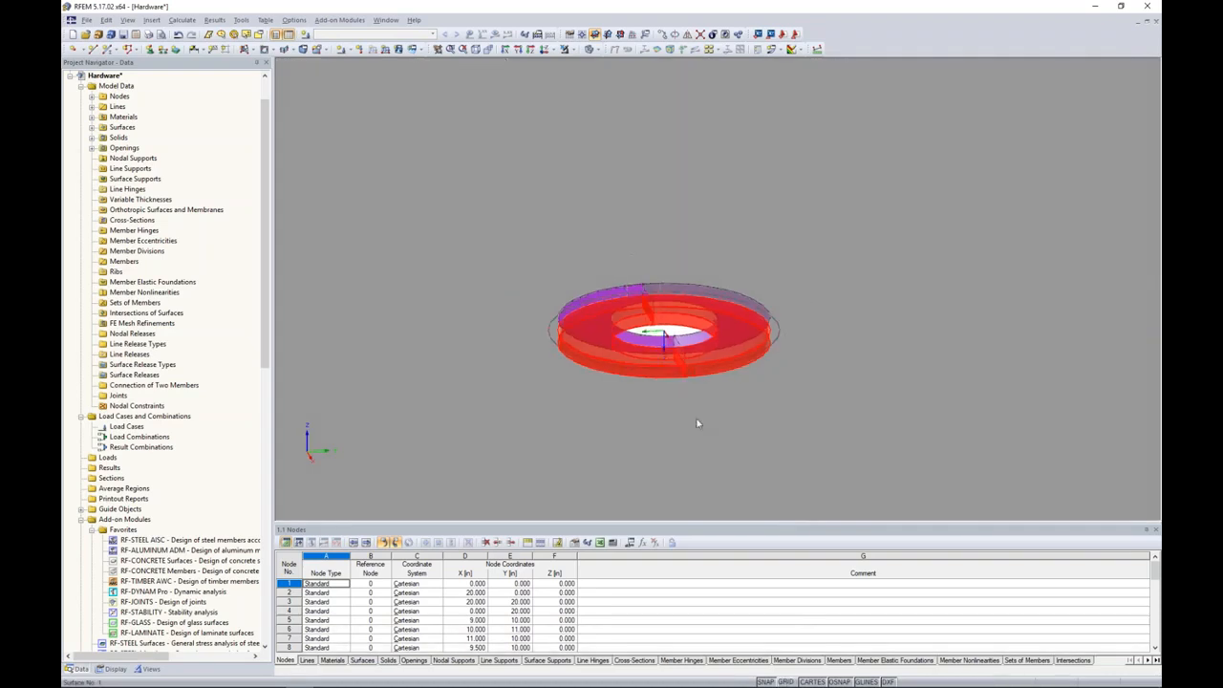
scroll(701, 435, down, 3)
ctrl+middle_drag(722, 432, 628, 364)
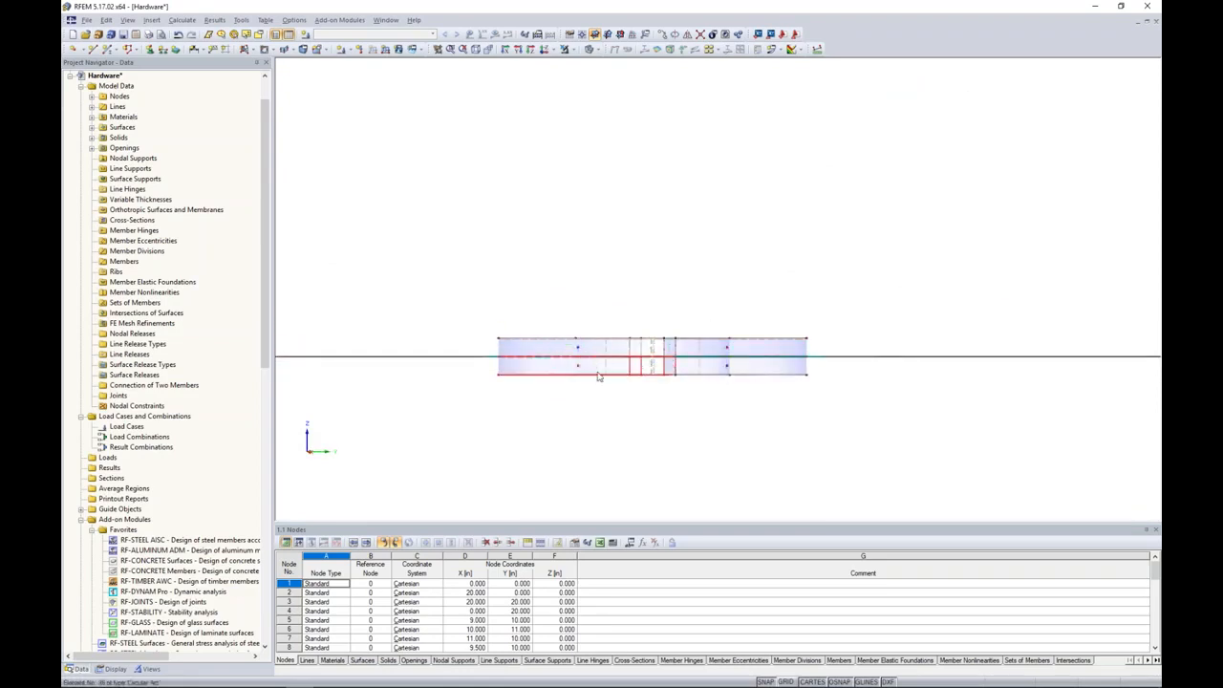
scroll(682, 392, up, 1)
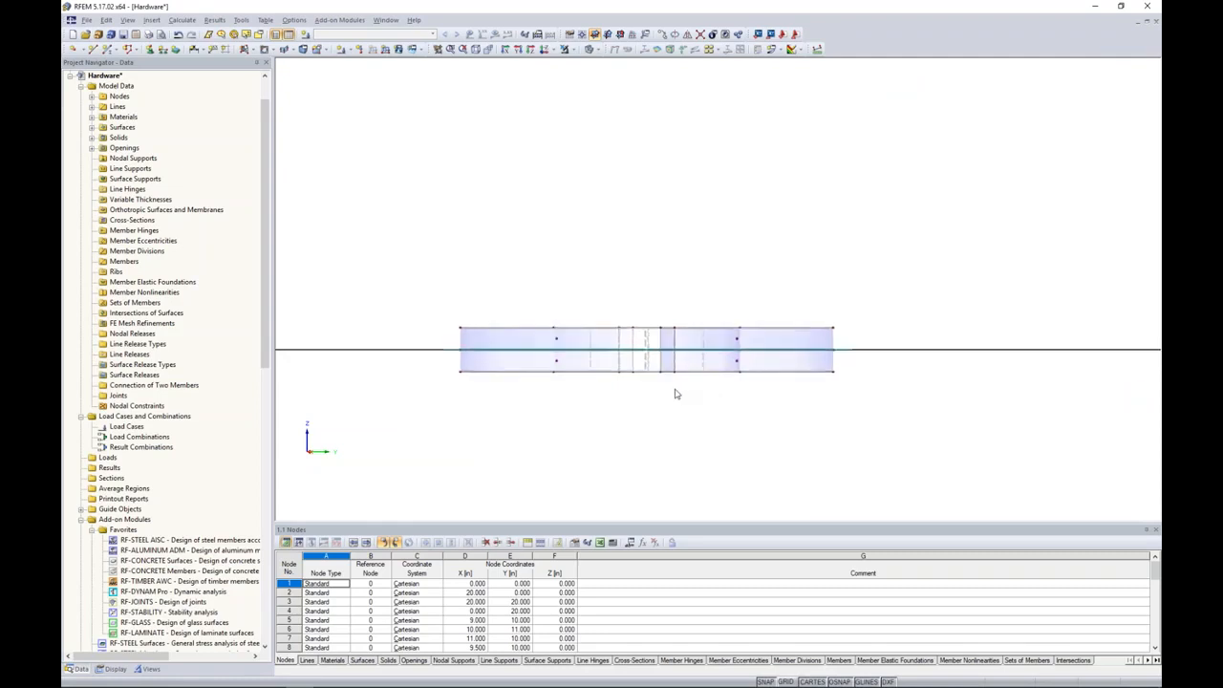
drag(458, 376, 855, 403)
drag(434, 366, 846, 429)
click(661, 35)
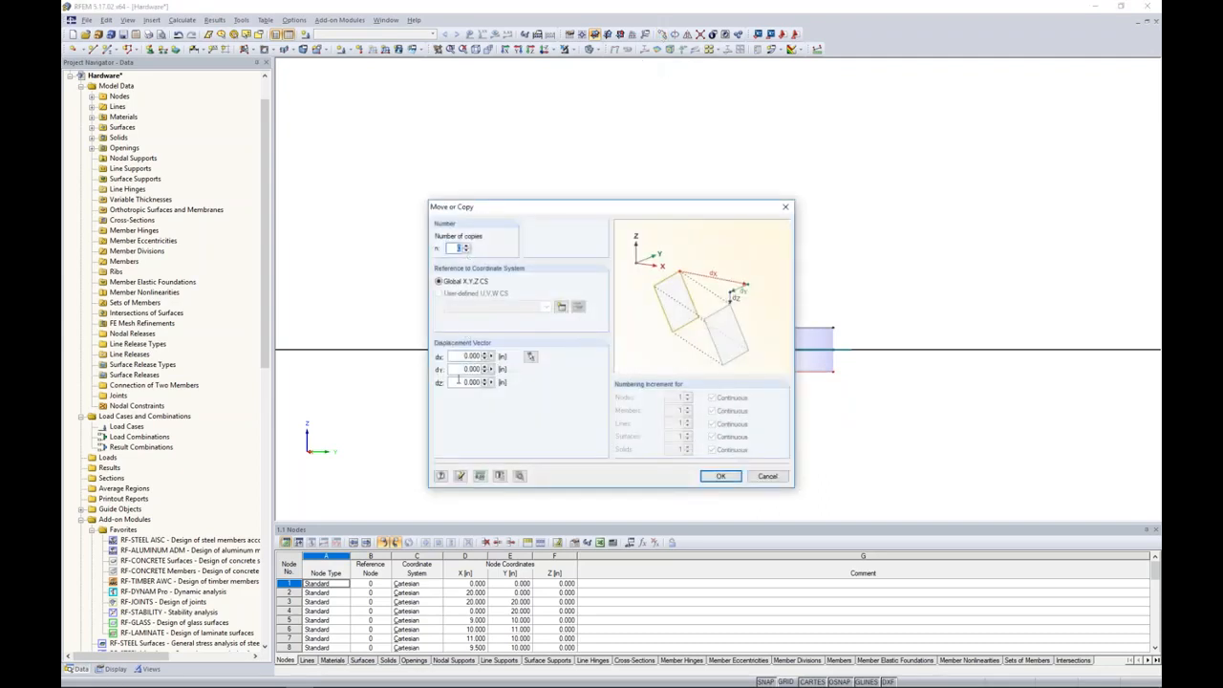
click(459, 382)
click(706, 476)
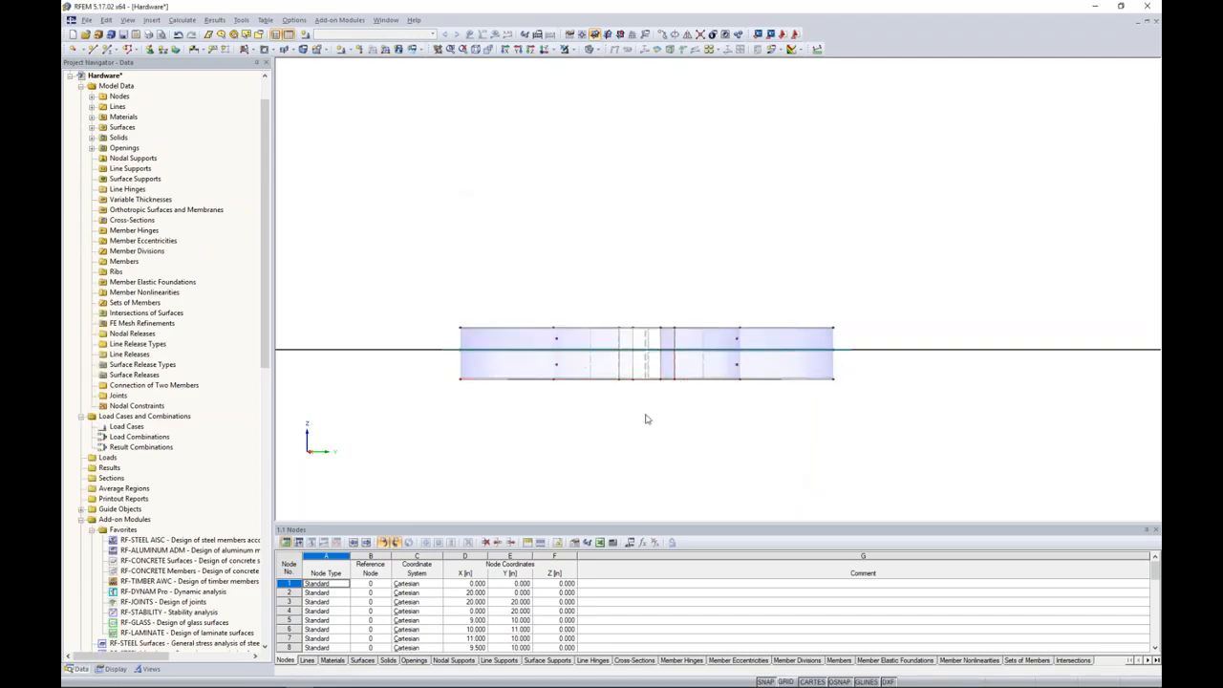
Create a standard node at the ring's centre with coordinates X 10, Y 10, Z 0 in
ctrl+middle_drag(640, 418, 677, 589)
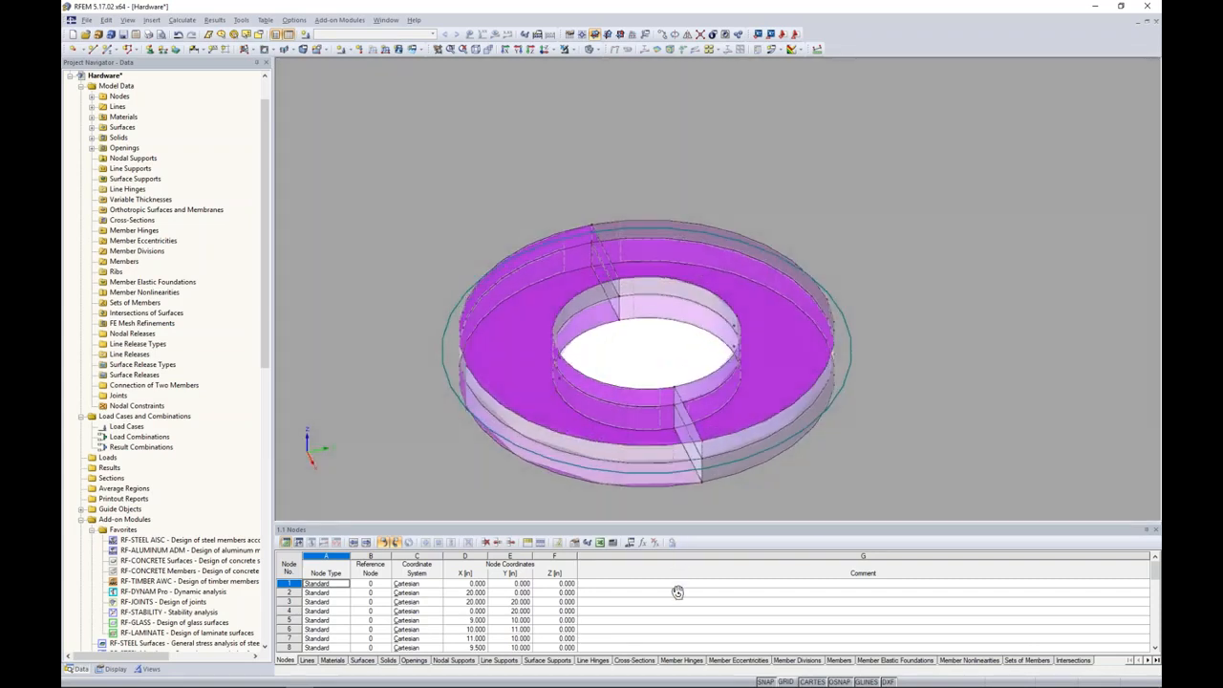
double_click(678, 593)
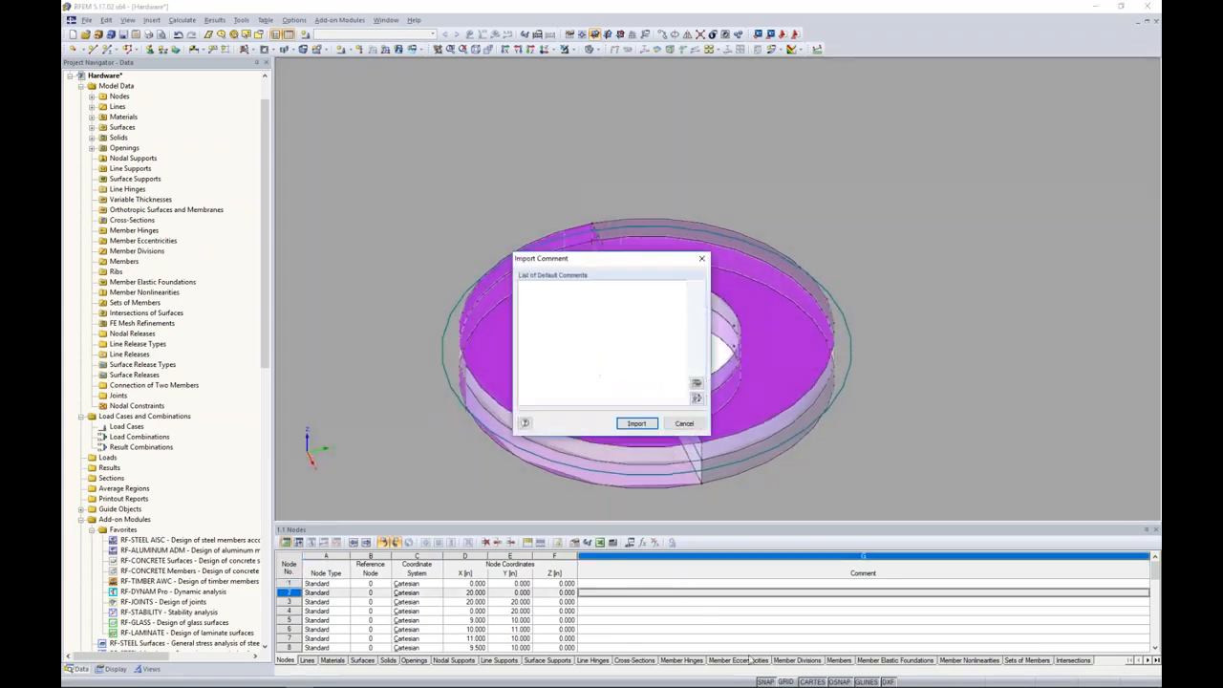
click(684, 424)
click(794, 680)
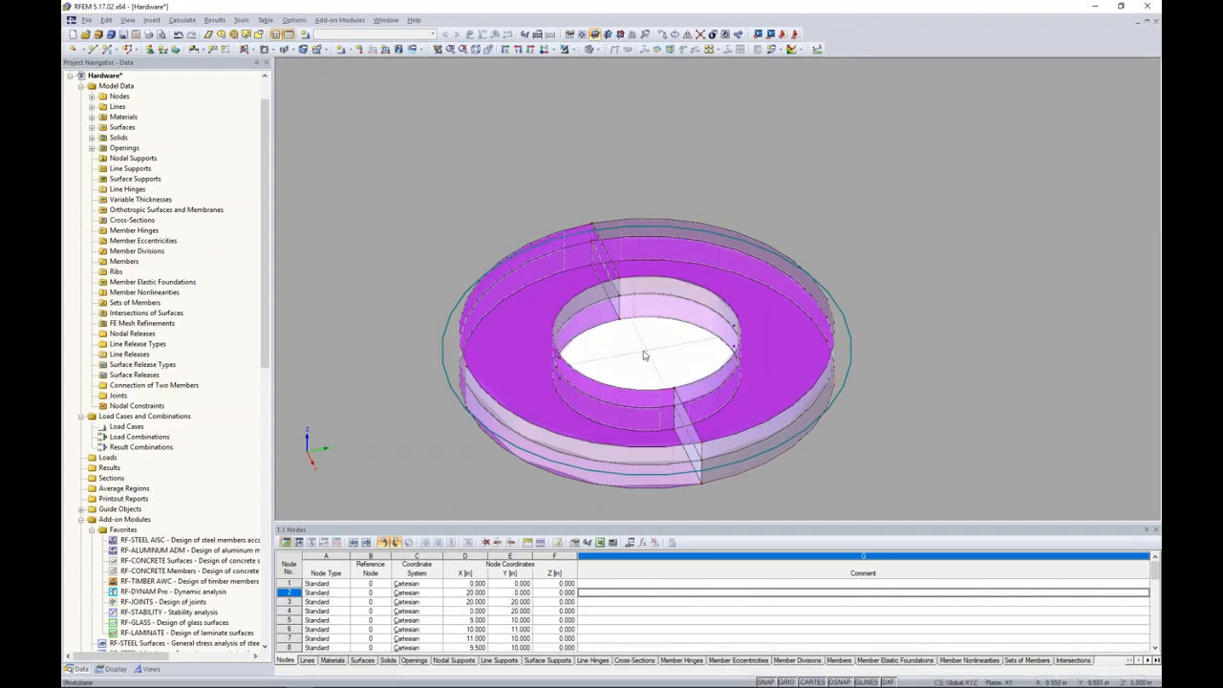
click(73, 49)
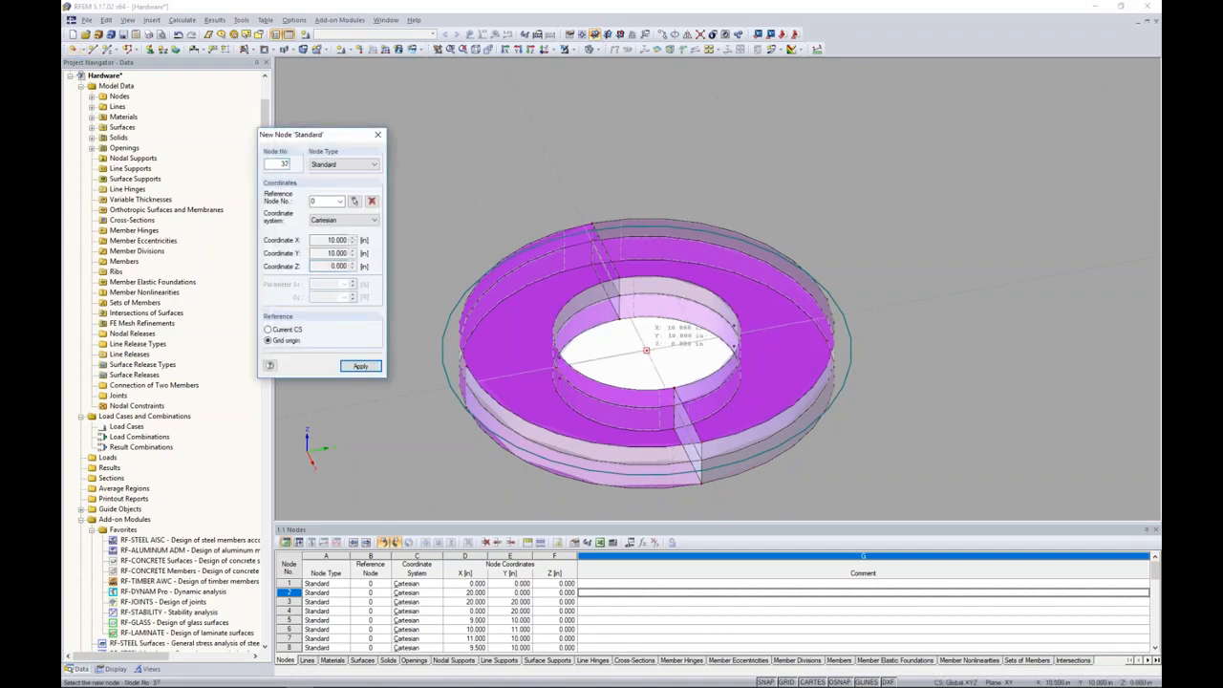
middle_drag(677, 361, 661, 353)
key(Escape)
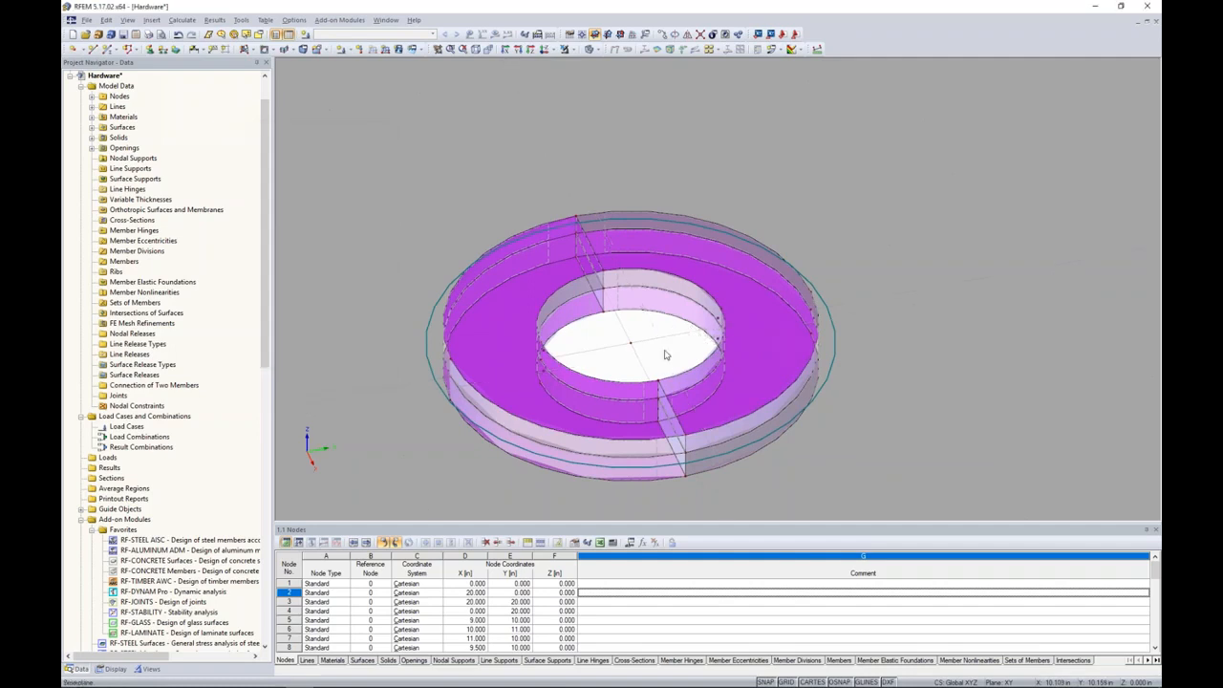
Copy the ring's centre node once with a displacement of dz 0.118 in
right_click(631, 344)
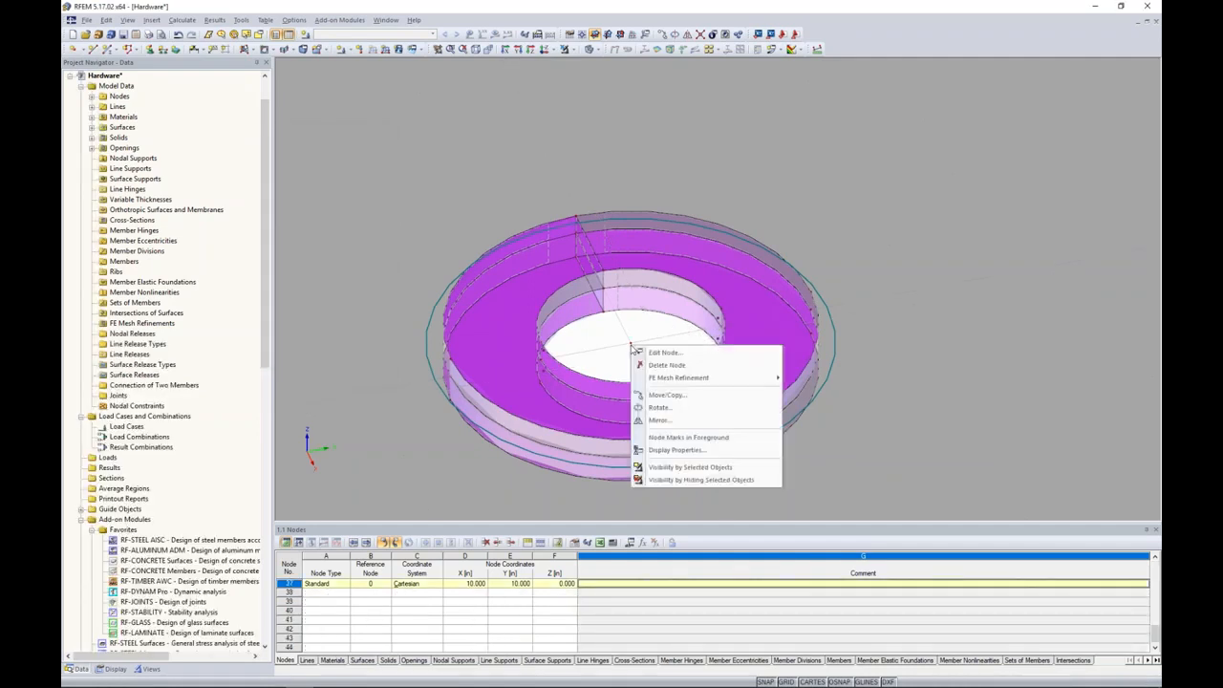
click(663, 396)
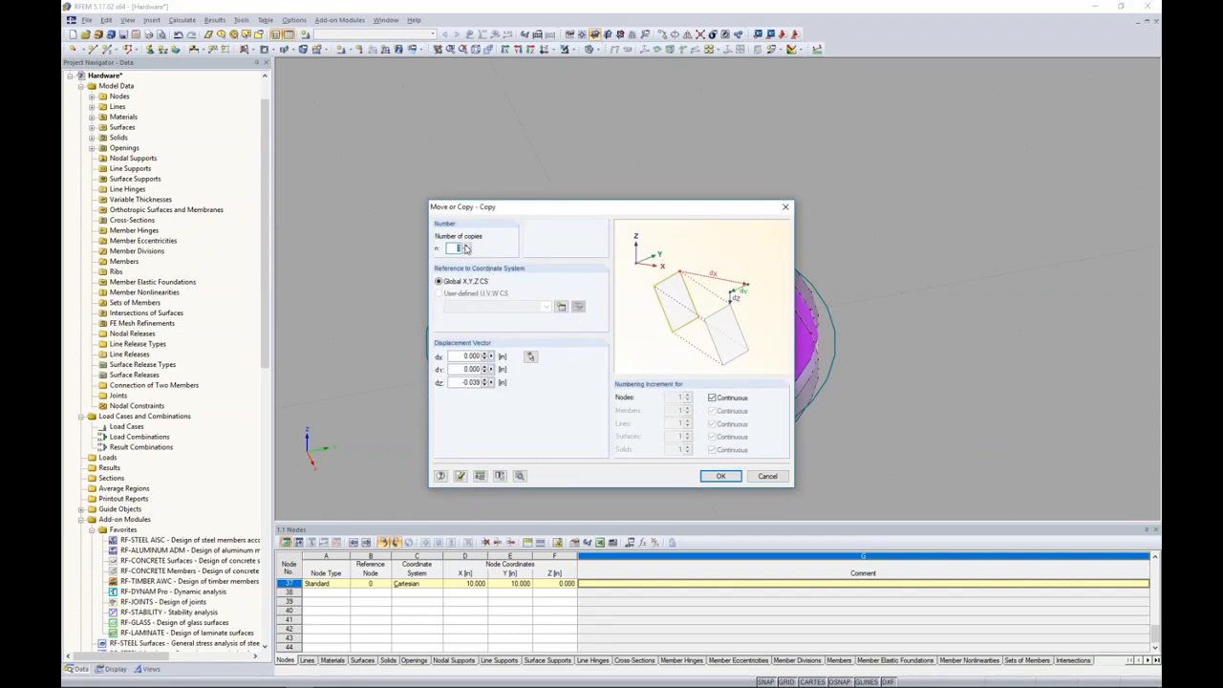
double_click(456, 382)
click(720, 476)
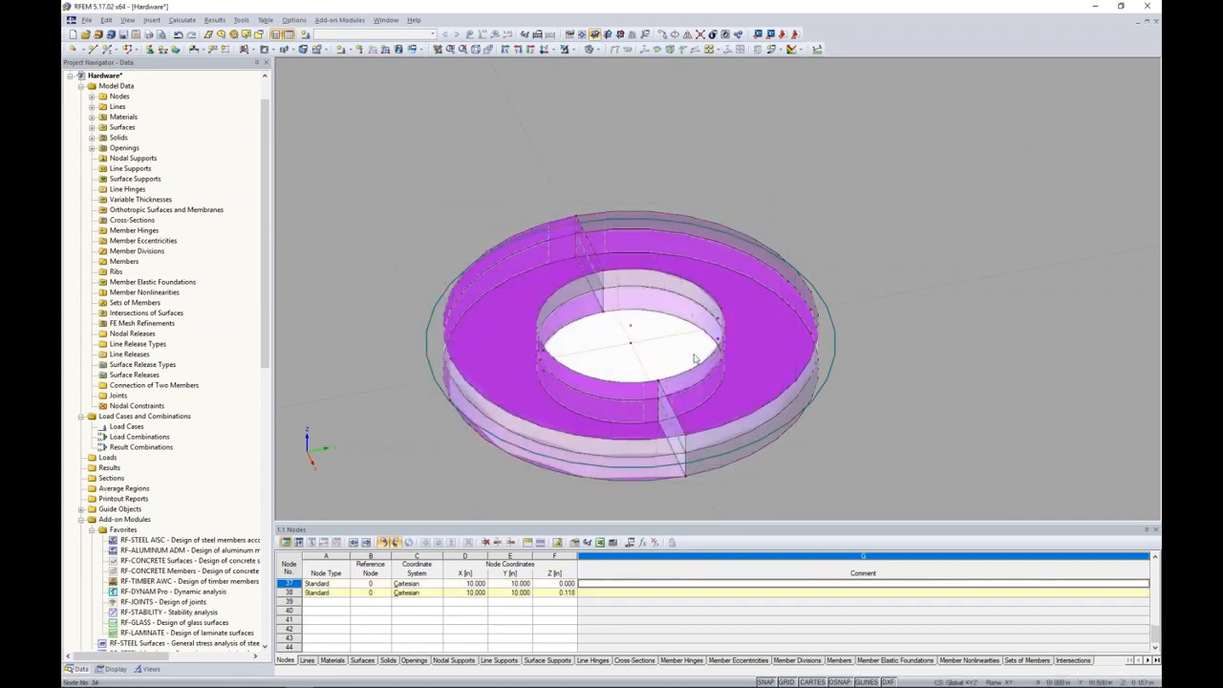
Copy the ring's original centre node at Z 0 once with a displacement of dz -0.157 in
right_click(632, 344)
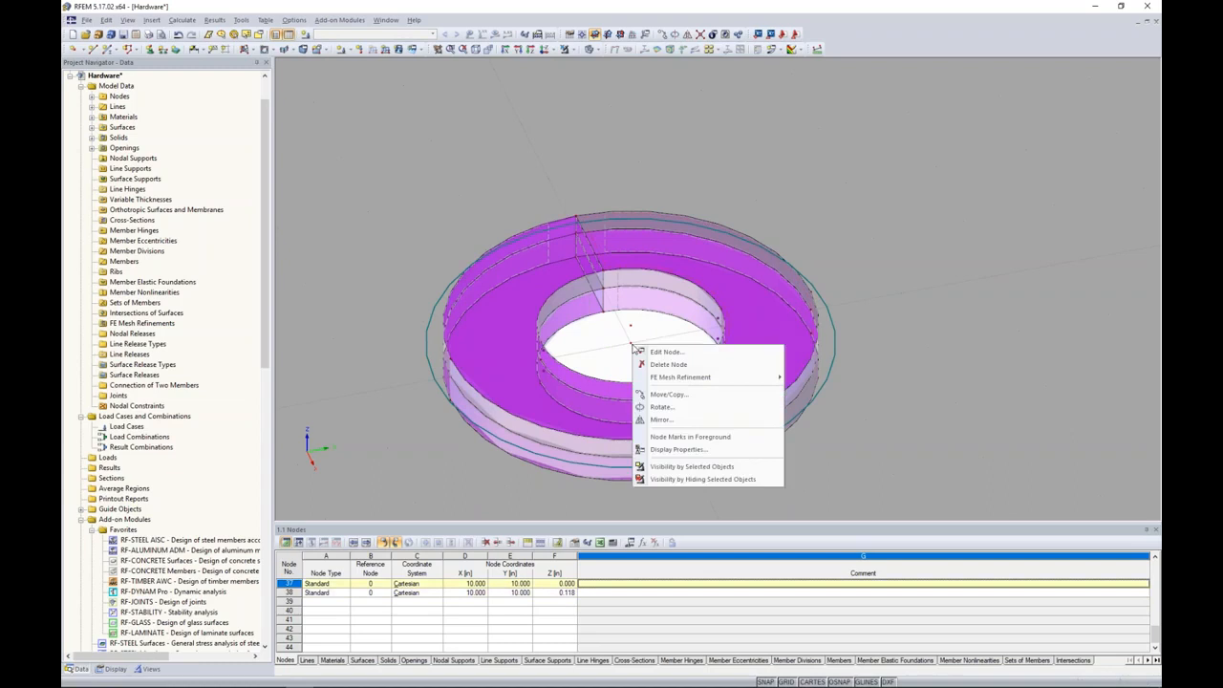
click(664, 394)
double_click(471, 382)
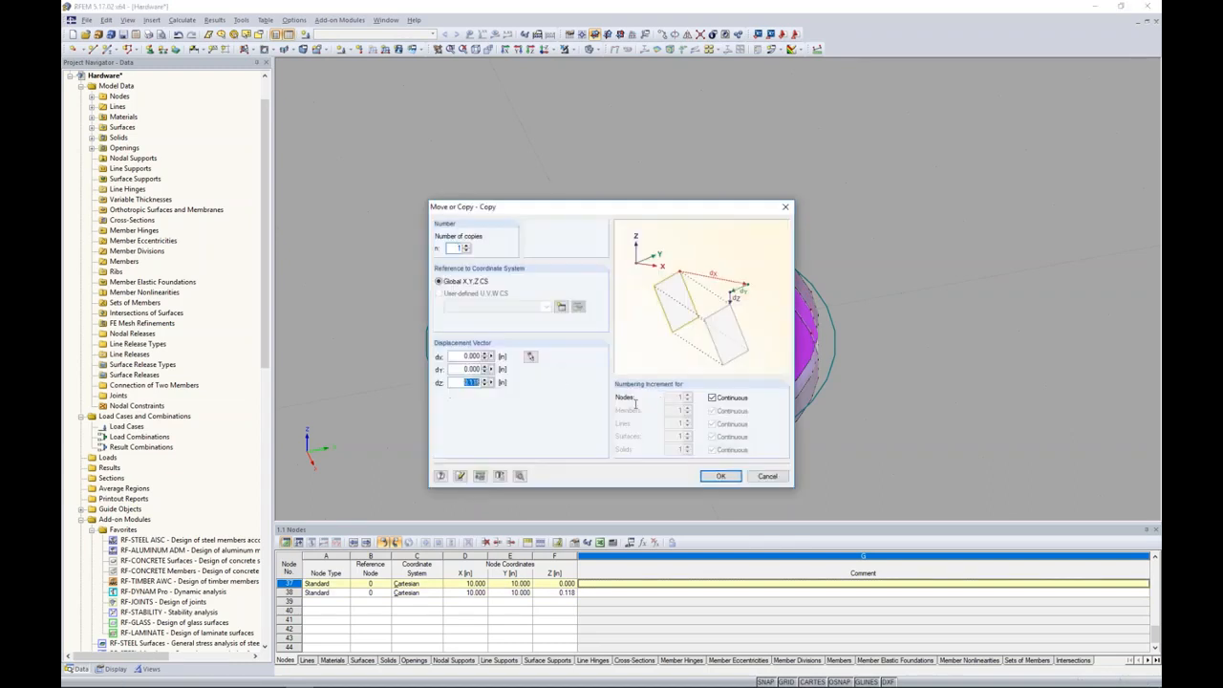
text(-)
click(720, 476)
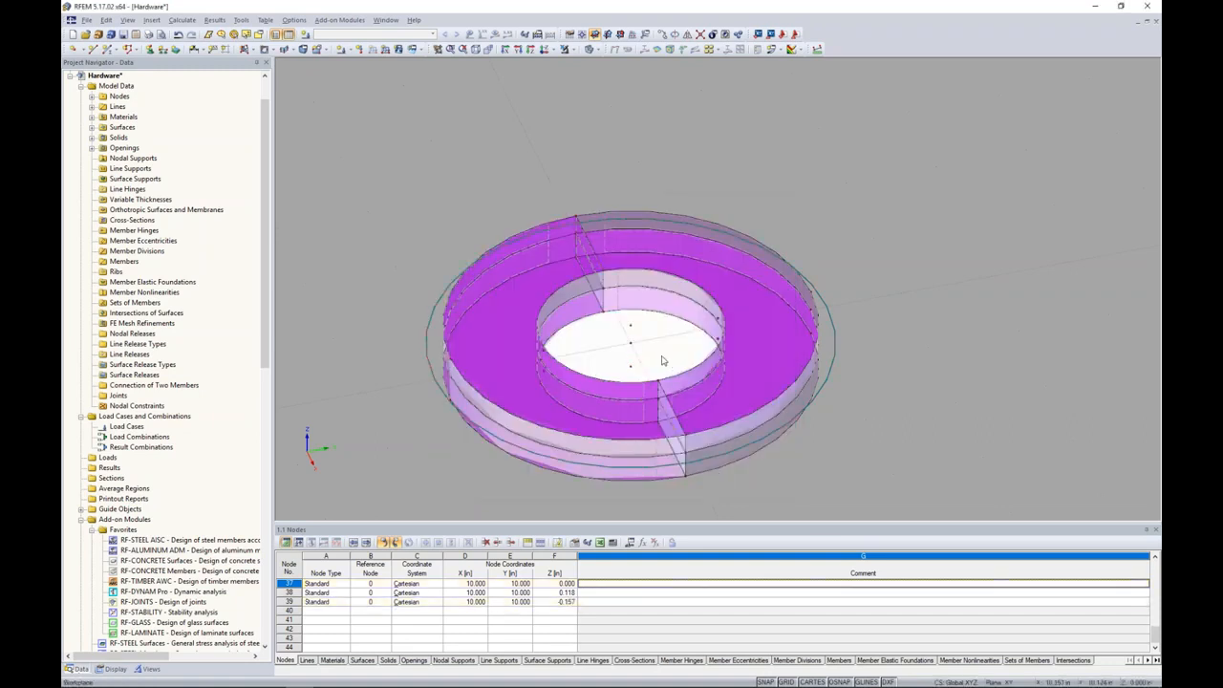
Start a new beam member and define its cross-section as a round bar with a diameter of 0.75 in
scroll(629, 352, up, 3)
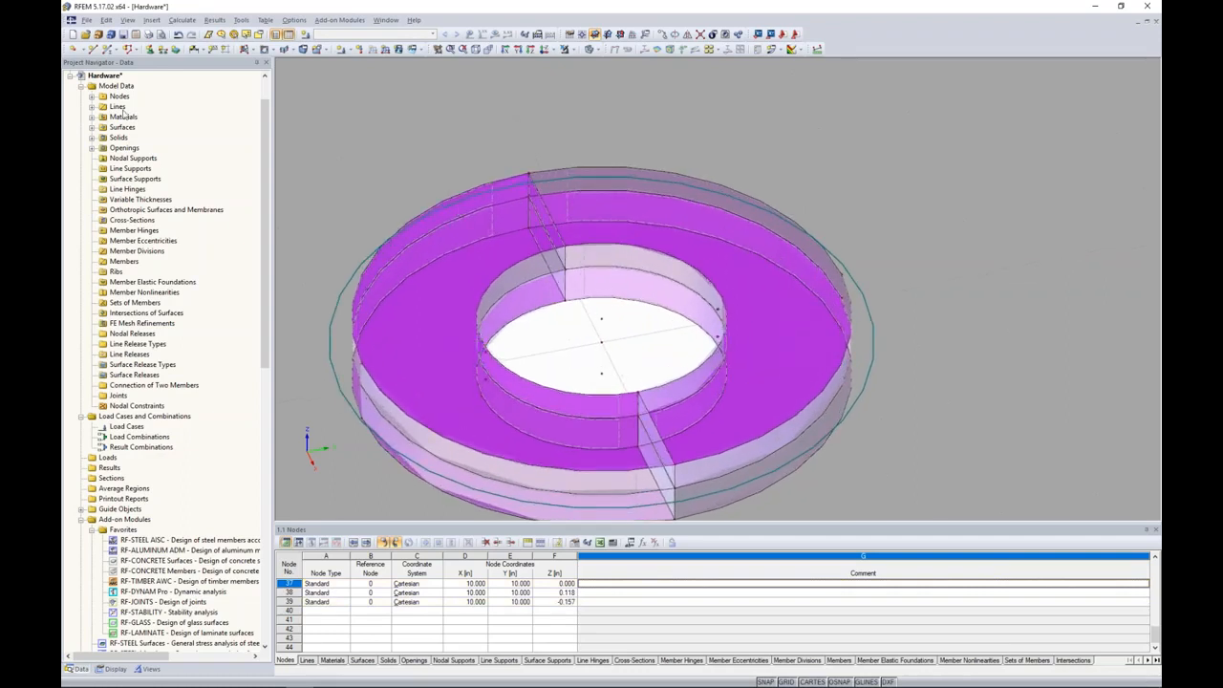
click(107, 50)
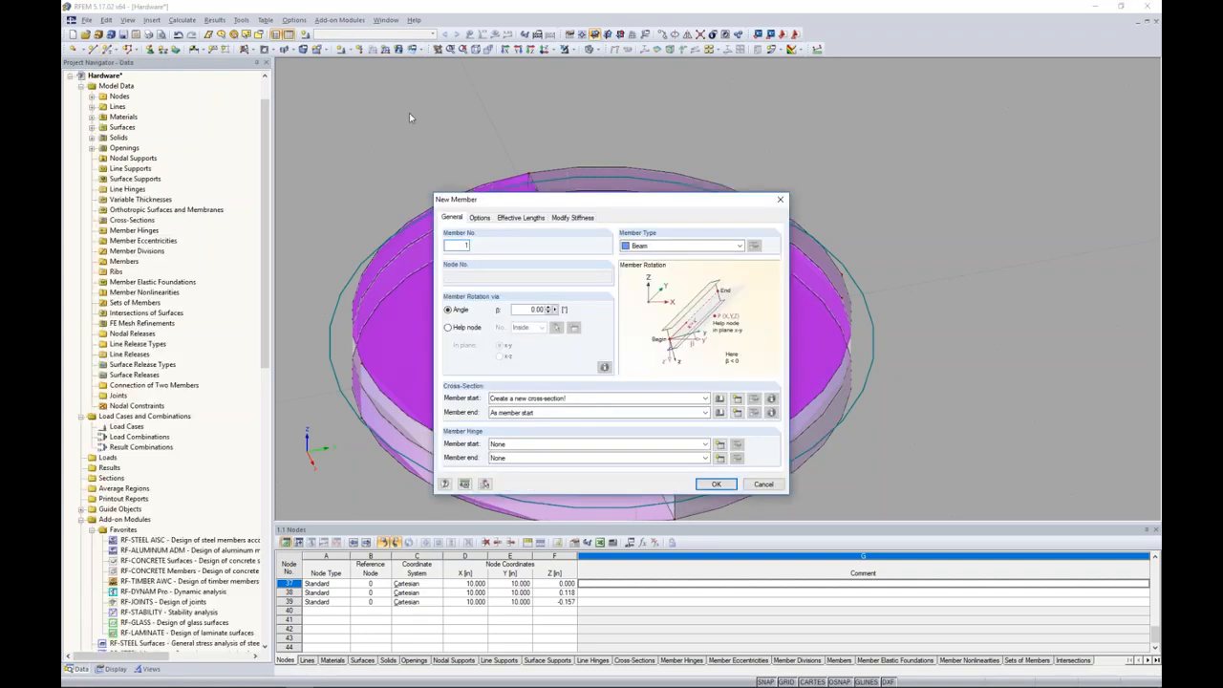
drag(612, 208, 822, 169)
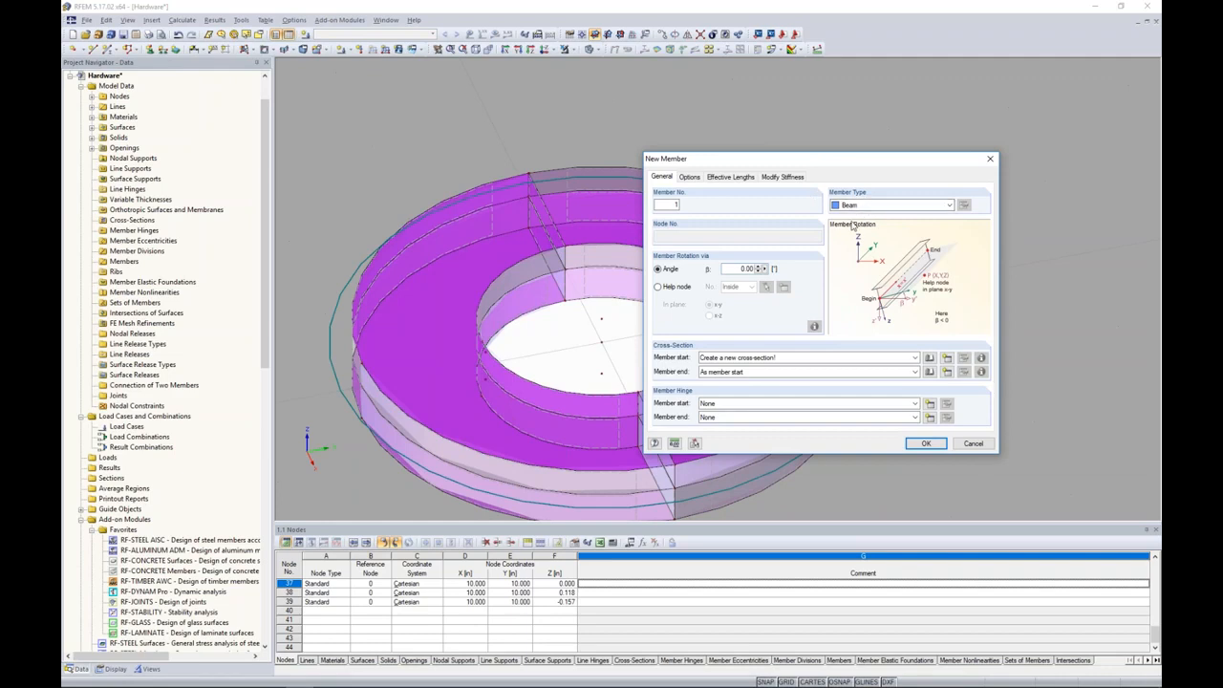
click(932, 358)
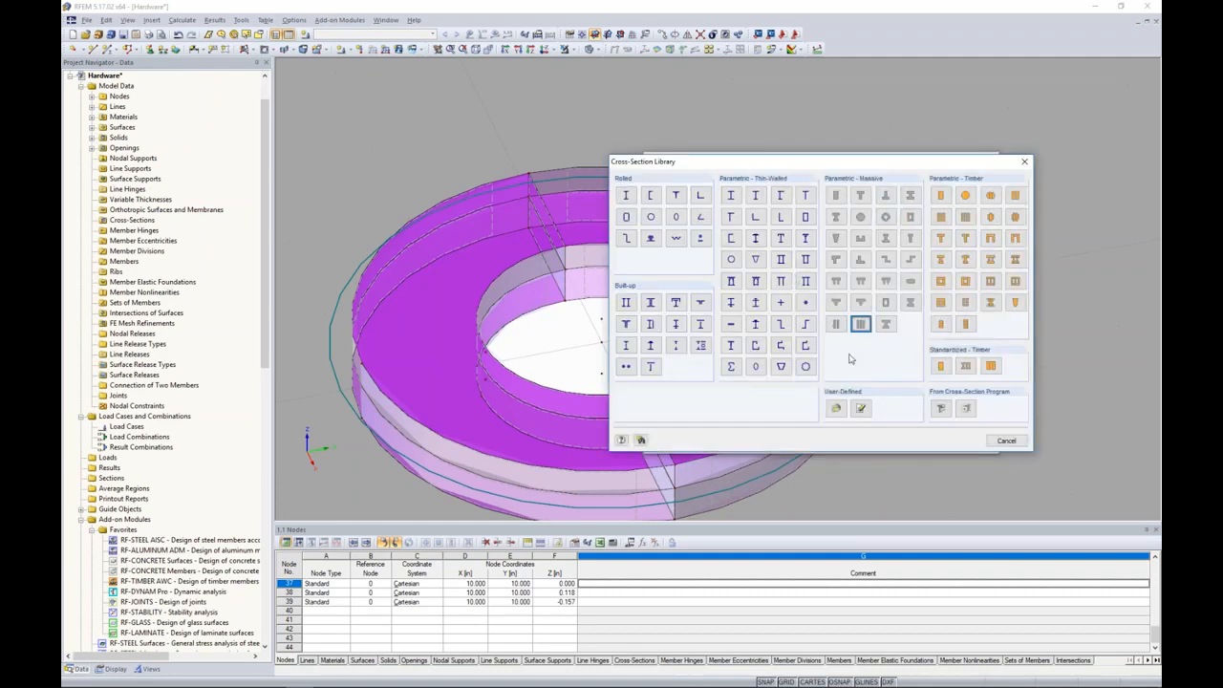
click(805, 303)
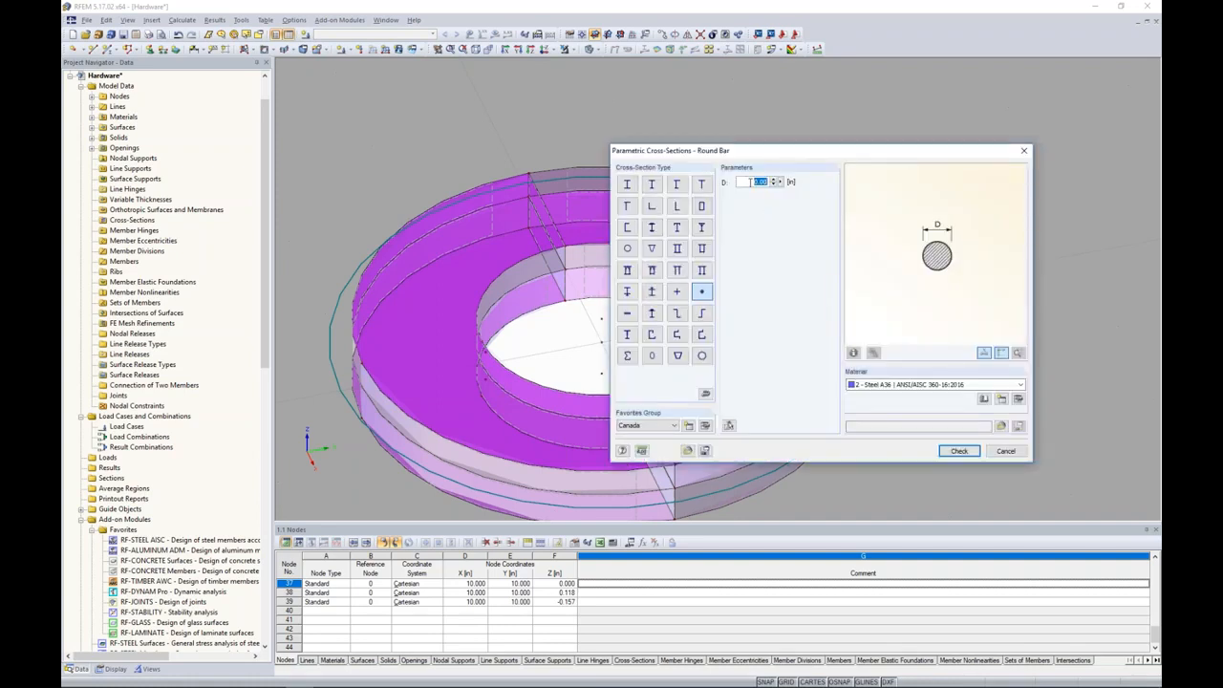
text(0.75)
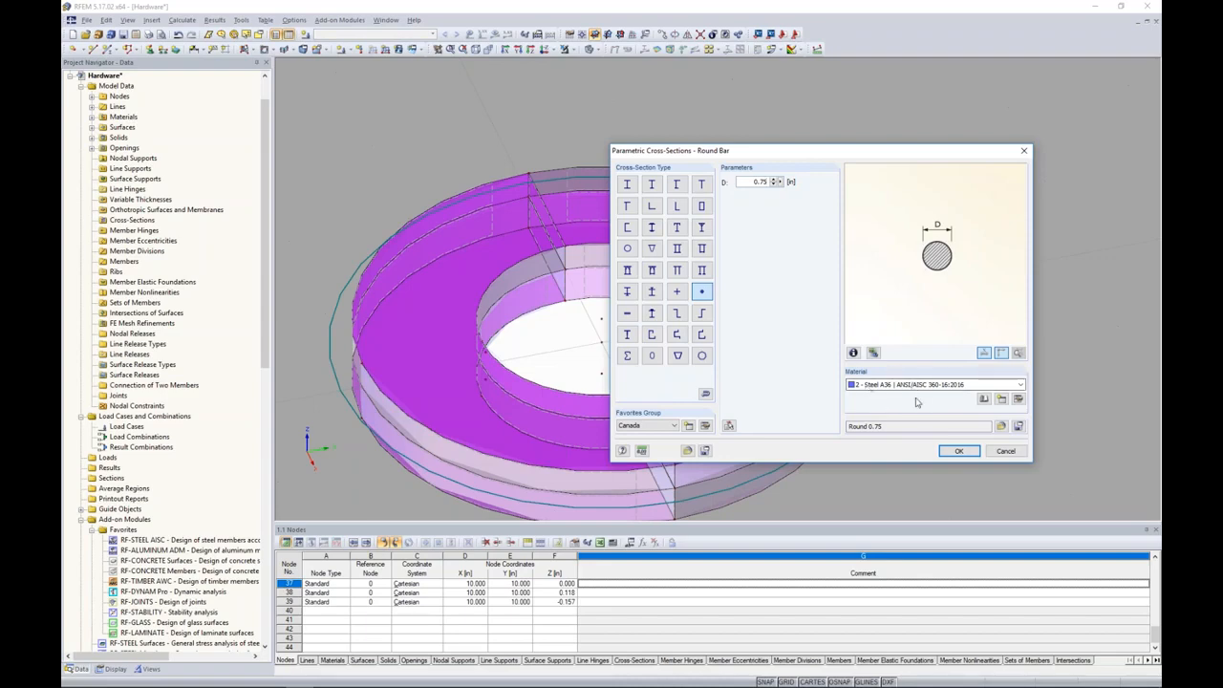
Assign Steel A36 from the ANSI/AISC 360-16:2016 material library to the round bar section
click(984, 399)
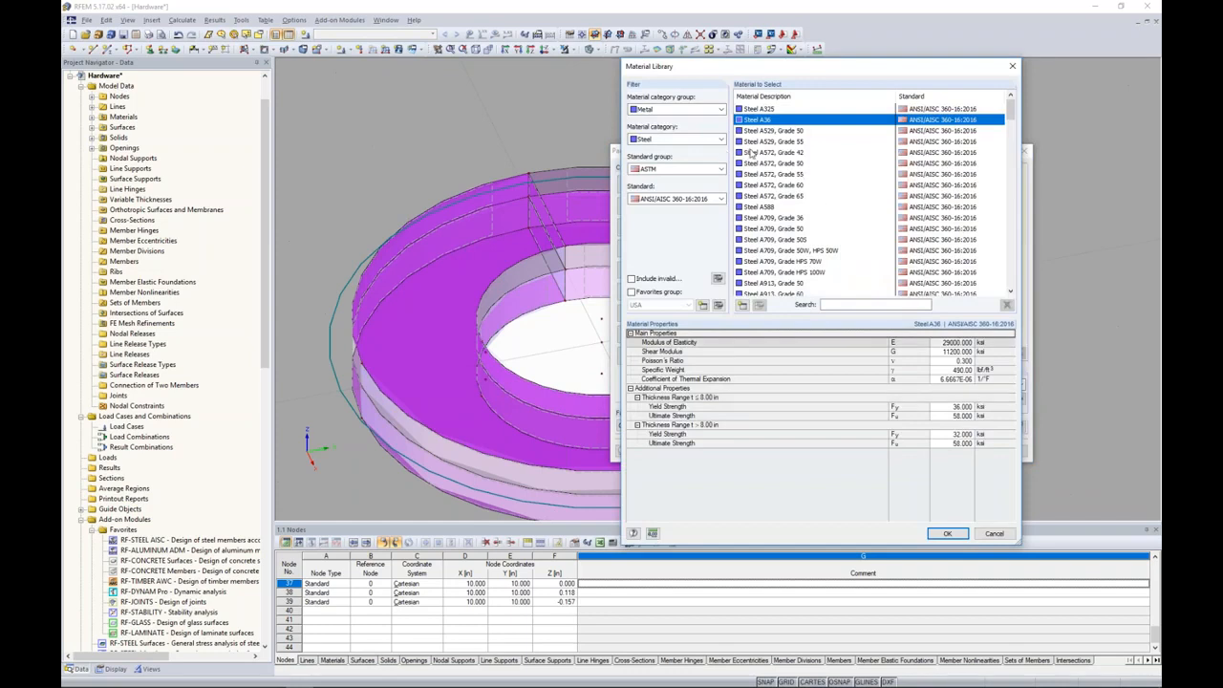
click(705, 199)
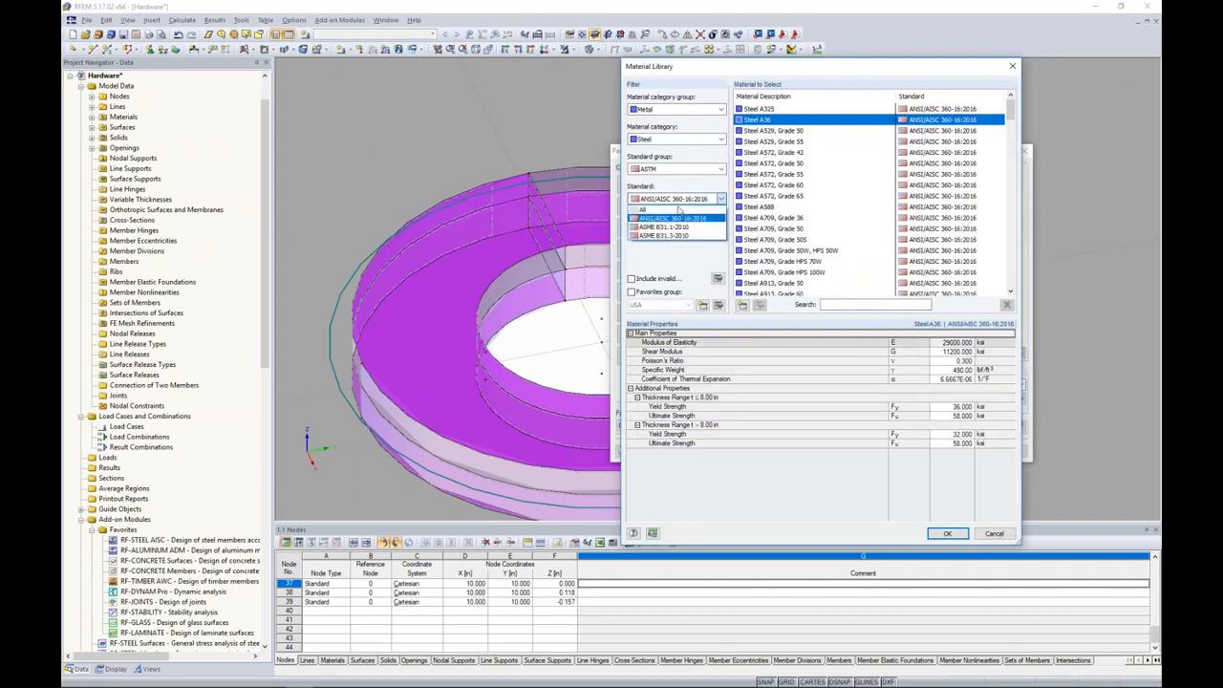
click(681, 212)
drag(1010, 233, 1010, 99)
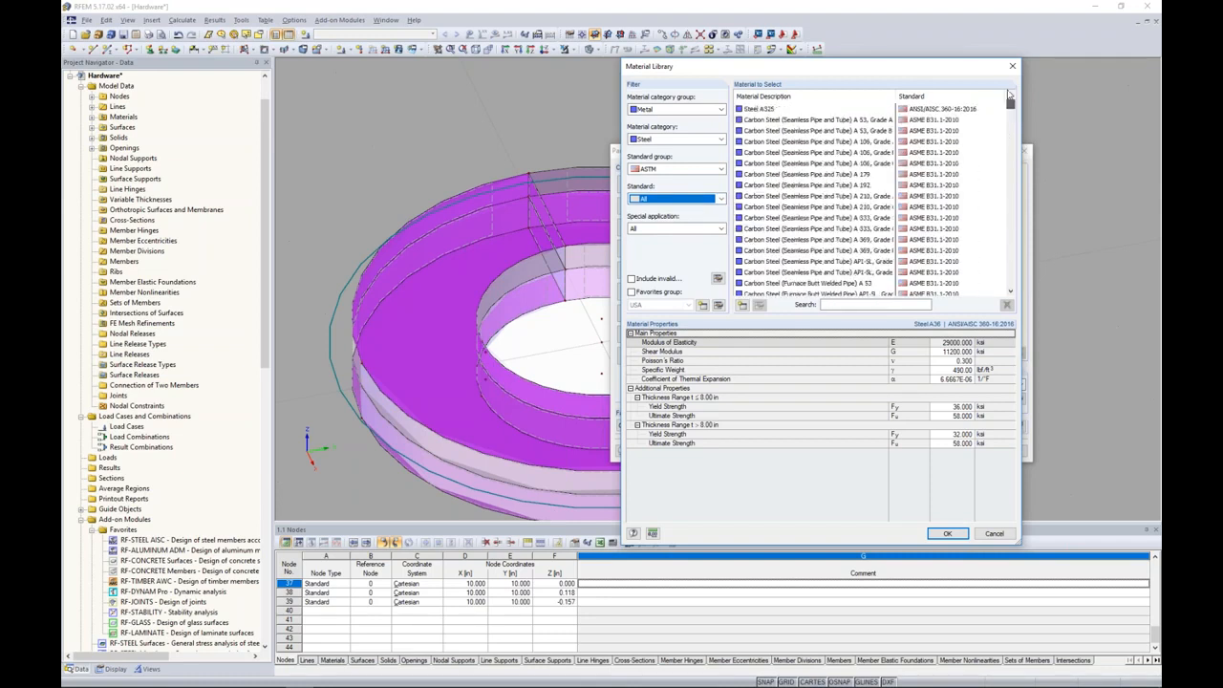
click(656, 229)
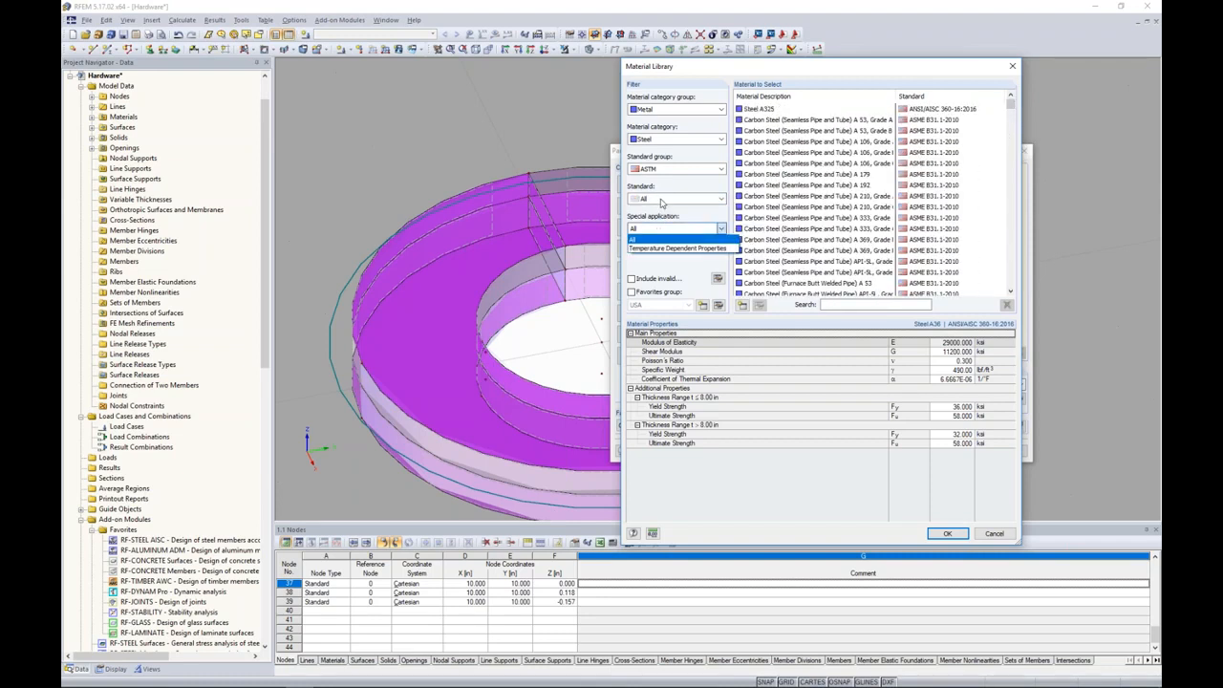
click(673, 198)
click(674, 197)
click(664, 223)
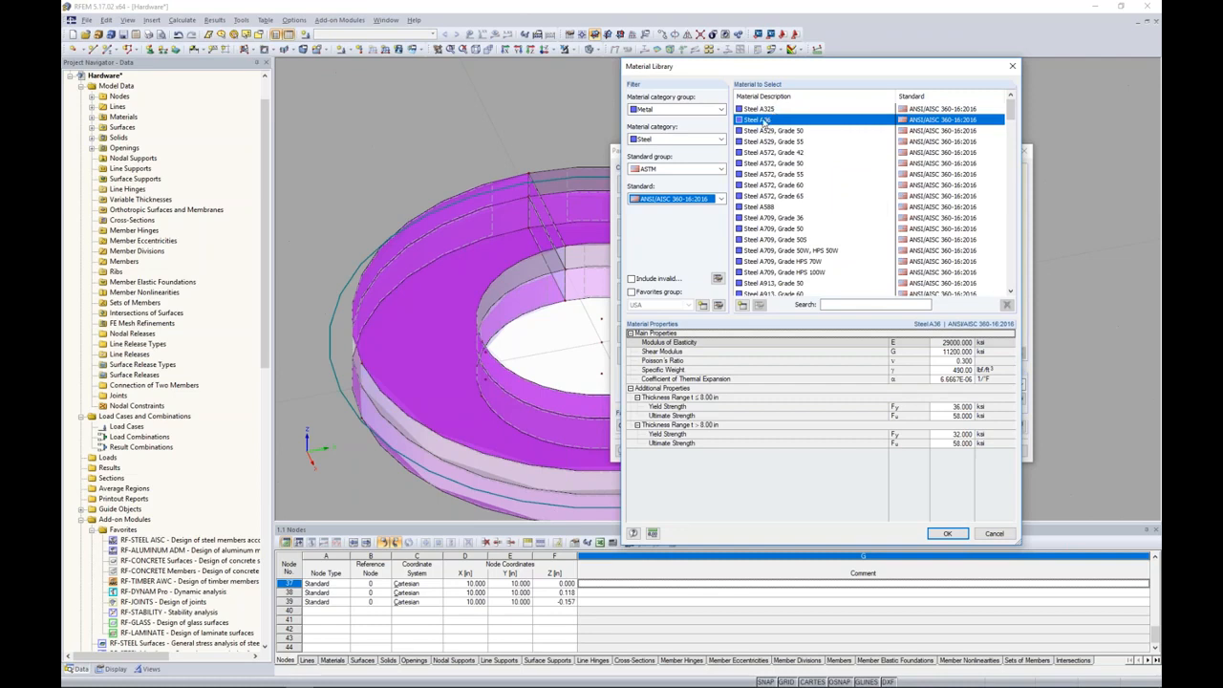
click(765, 121)
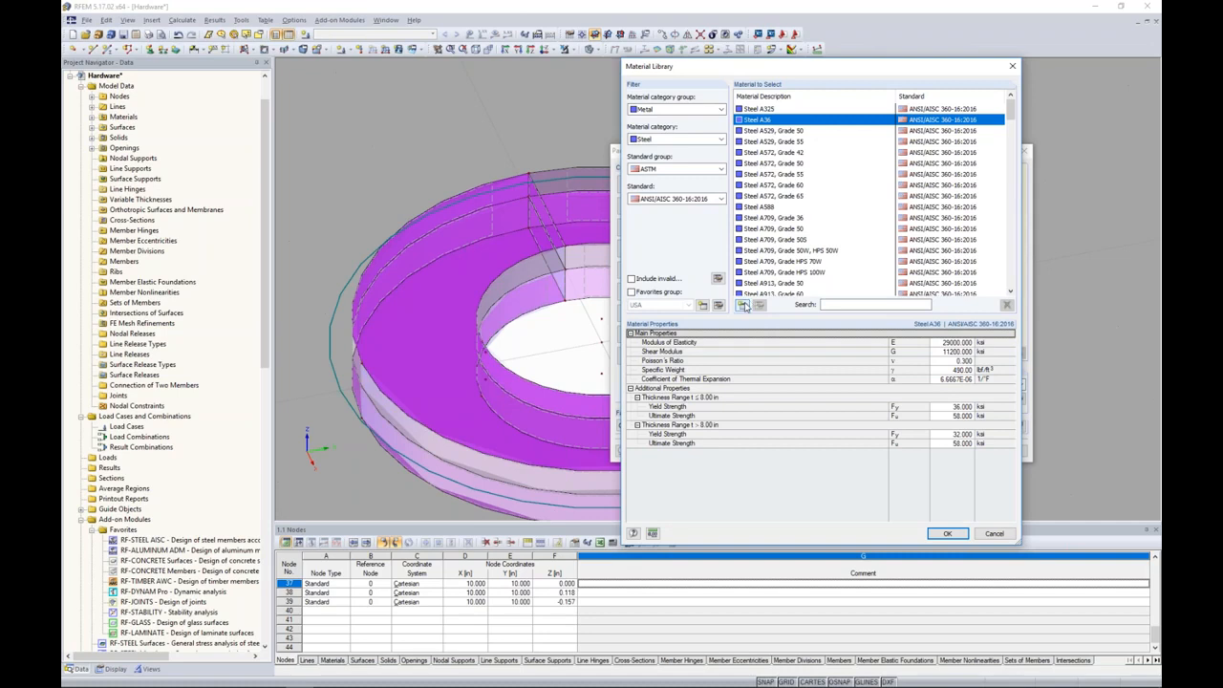
click(947, 533)
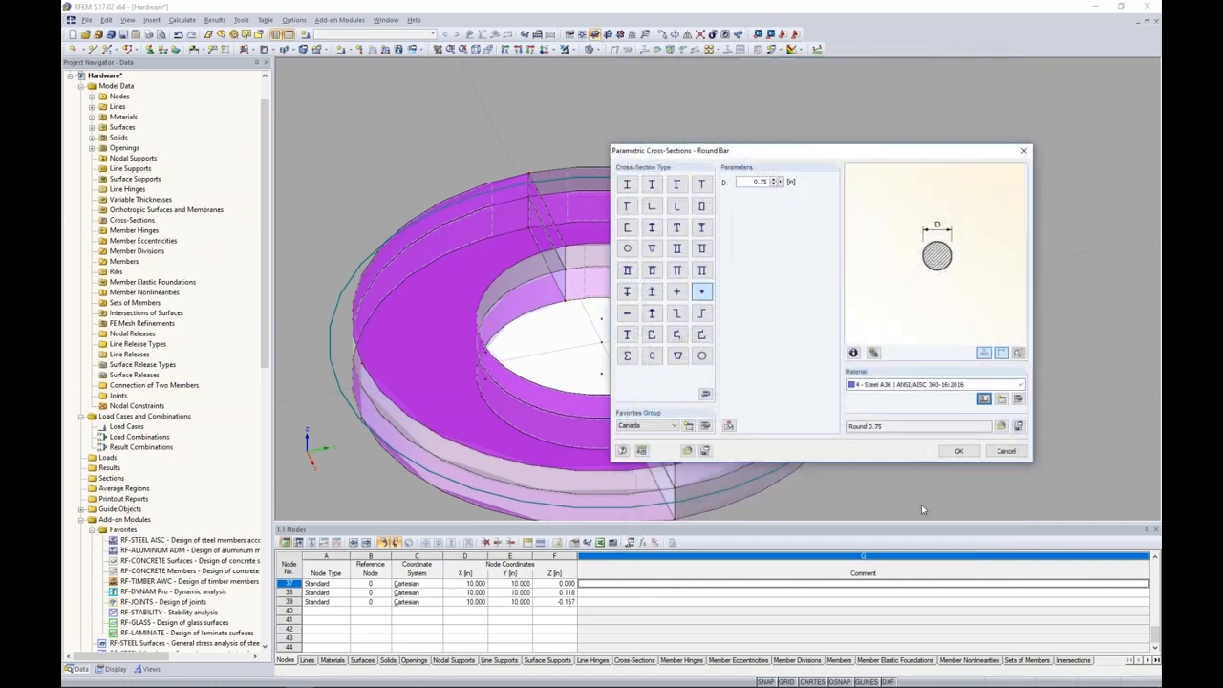
click(957, 451)
Place the beam member through the ring's centre between the nodes at Z 0.118 and Z -0.157 in
click(928, 445)
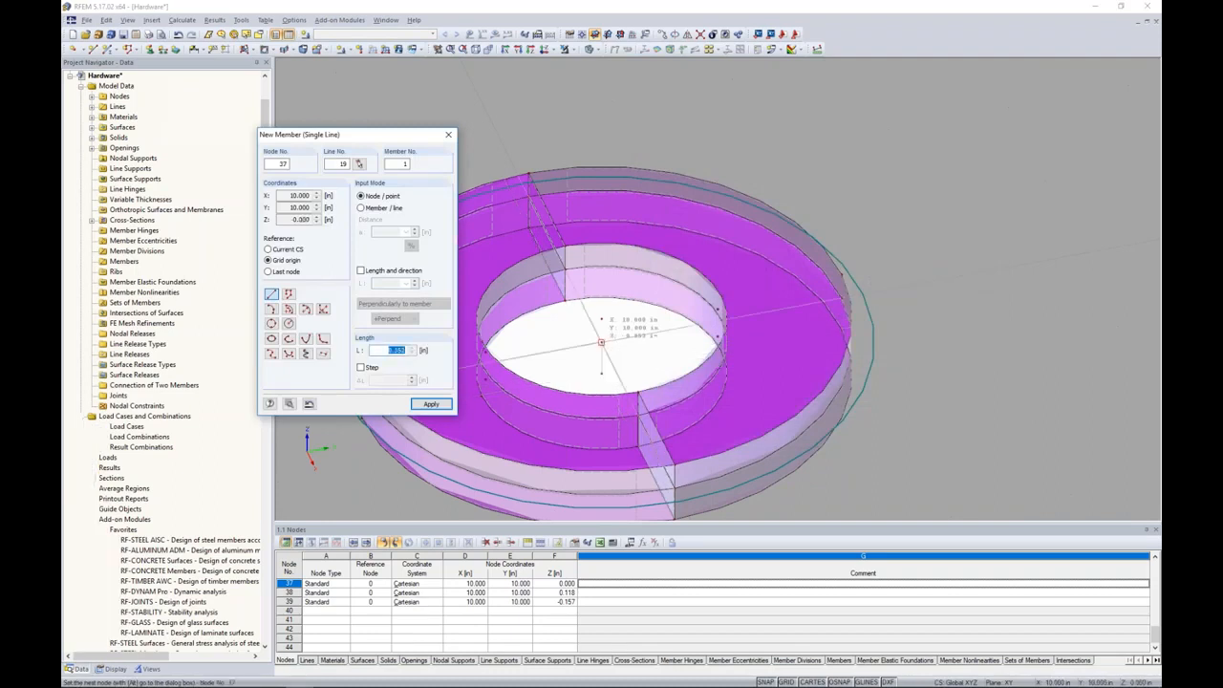
key(Return)
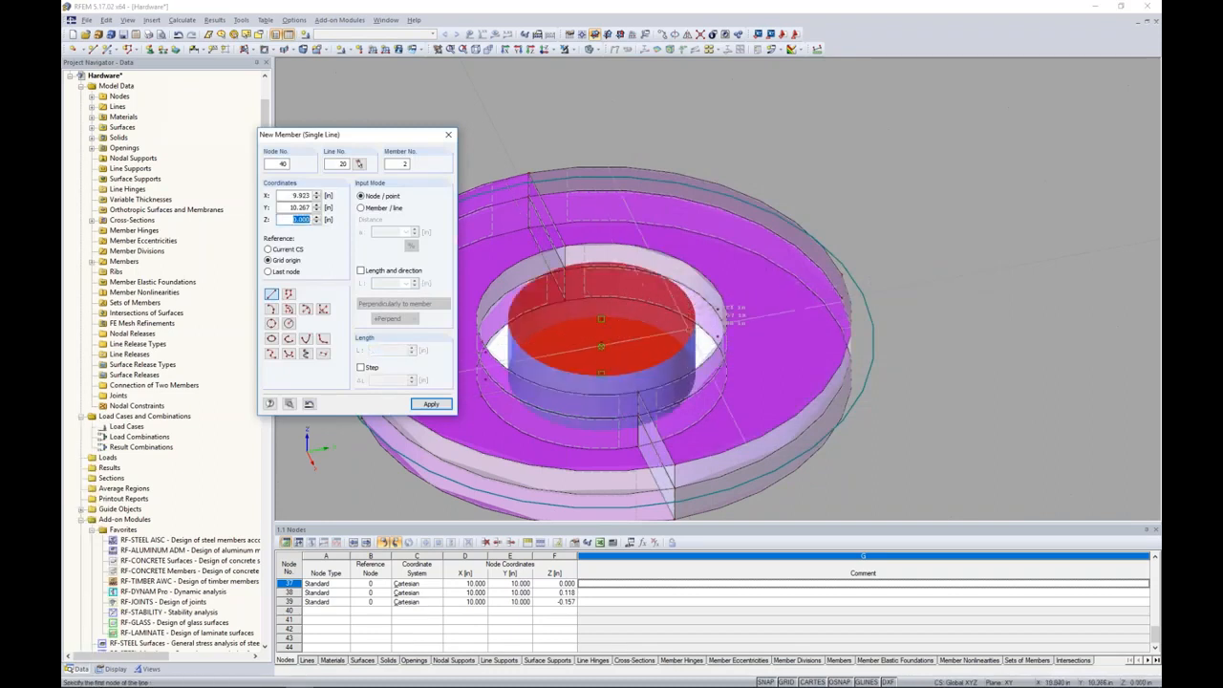
key(Escape)
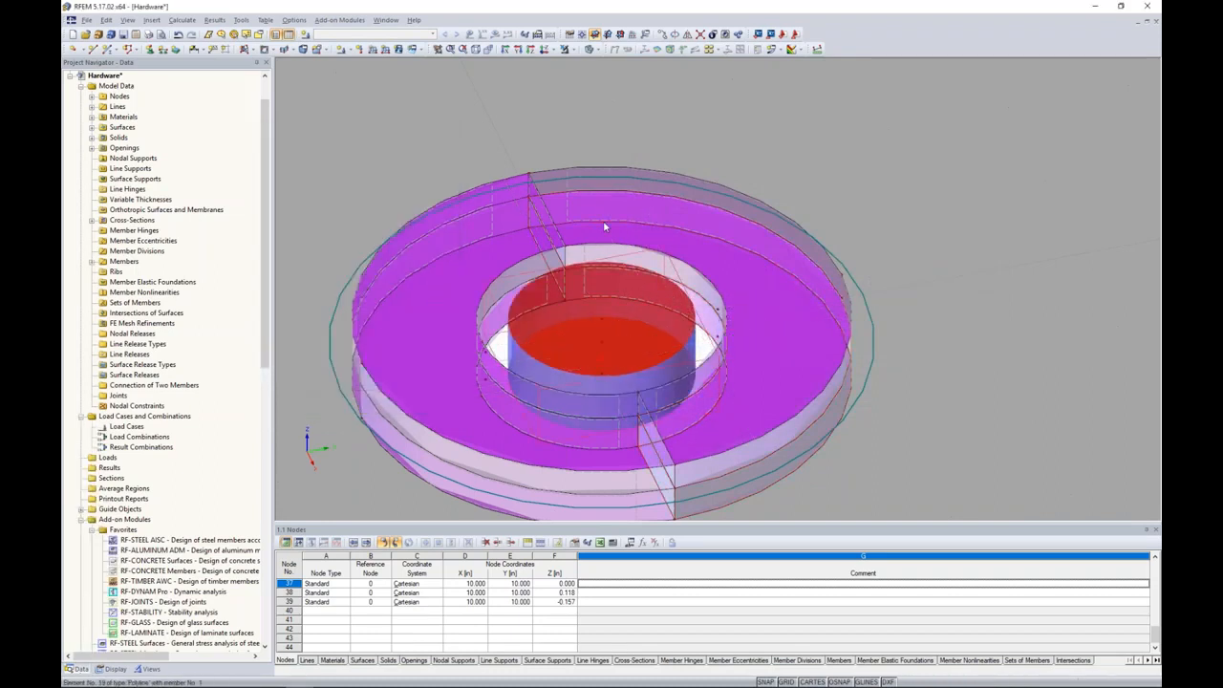
Switch to wireframe display and set up a new surface from boundary lines with rigid stiffness
click(595, 49)
click(622, 67)
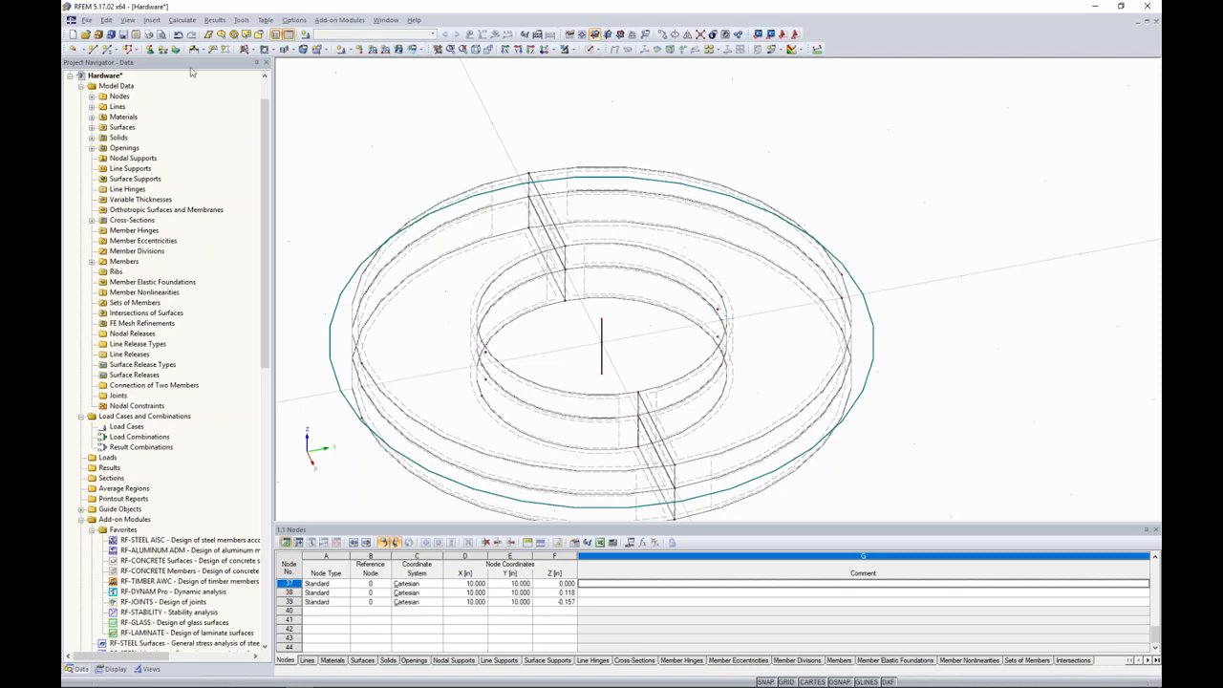
click(247, 49)
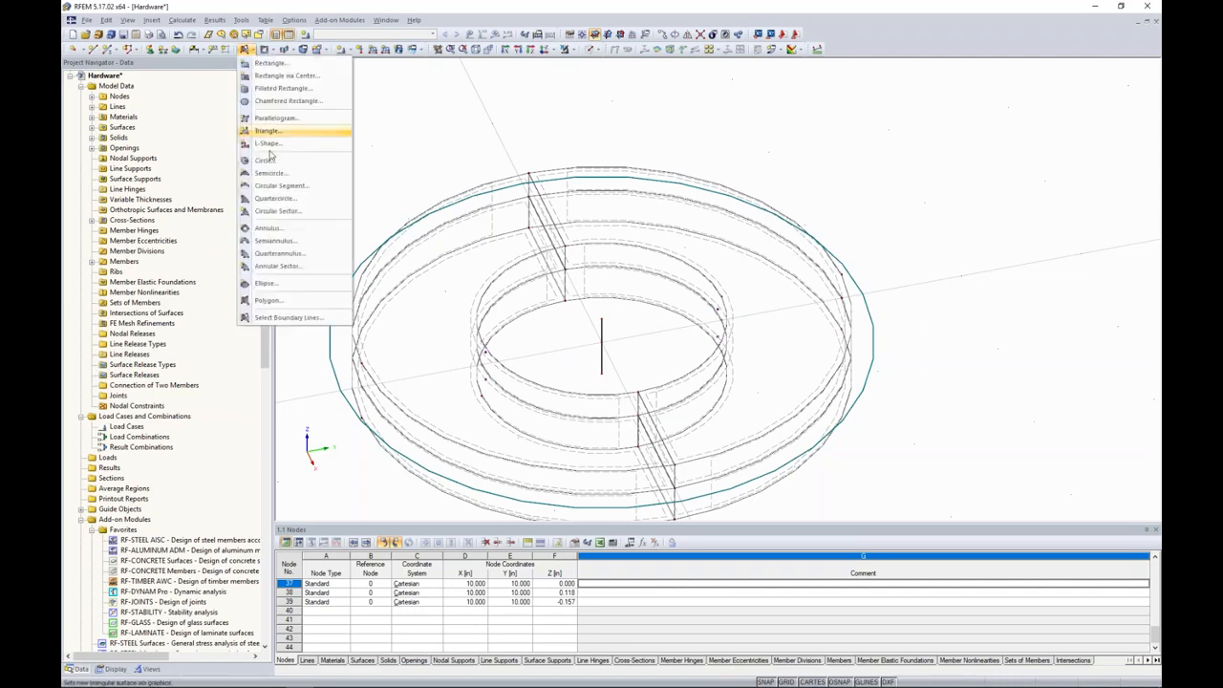
click(290, 319)
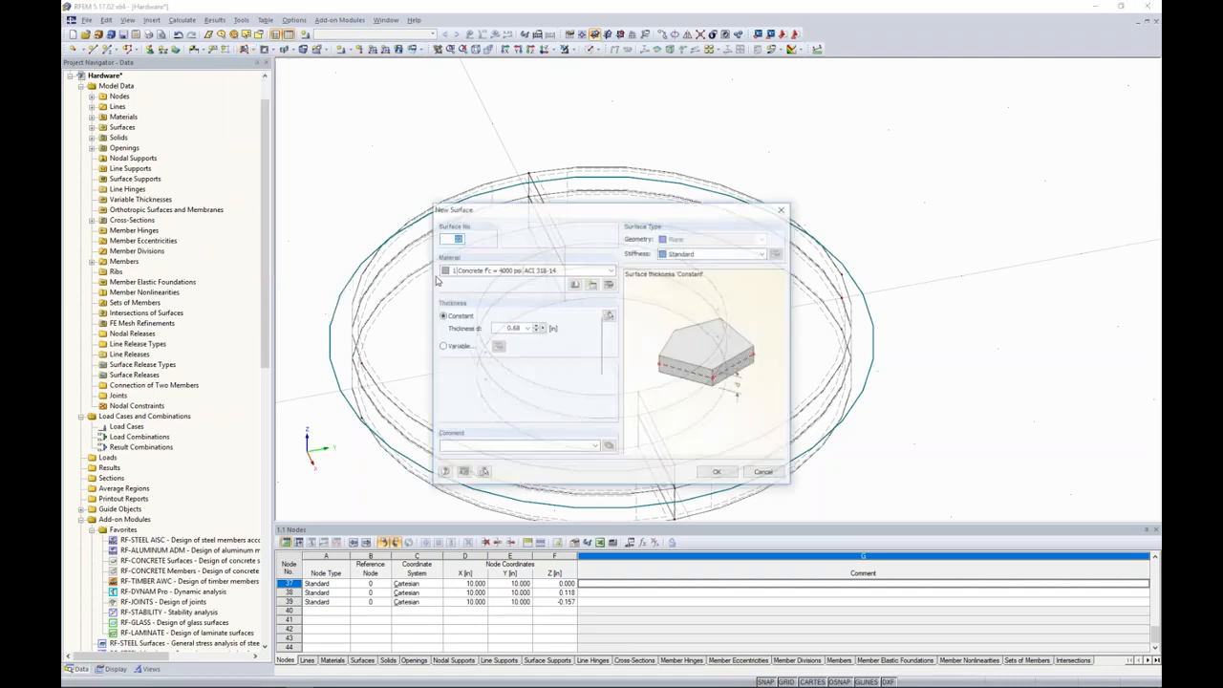
click(702, 254)
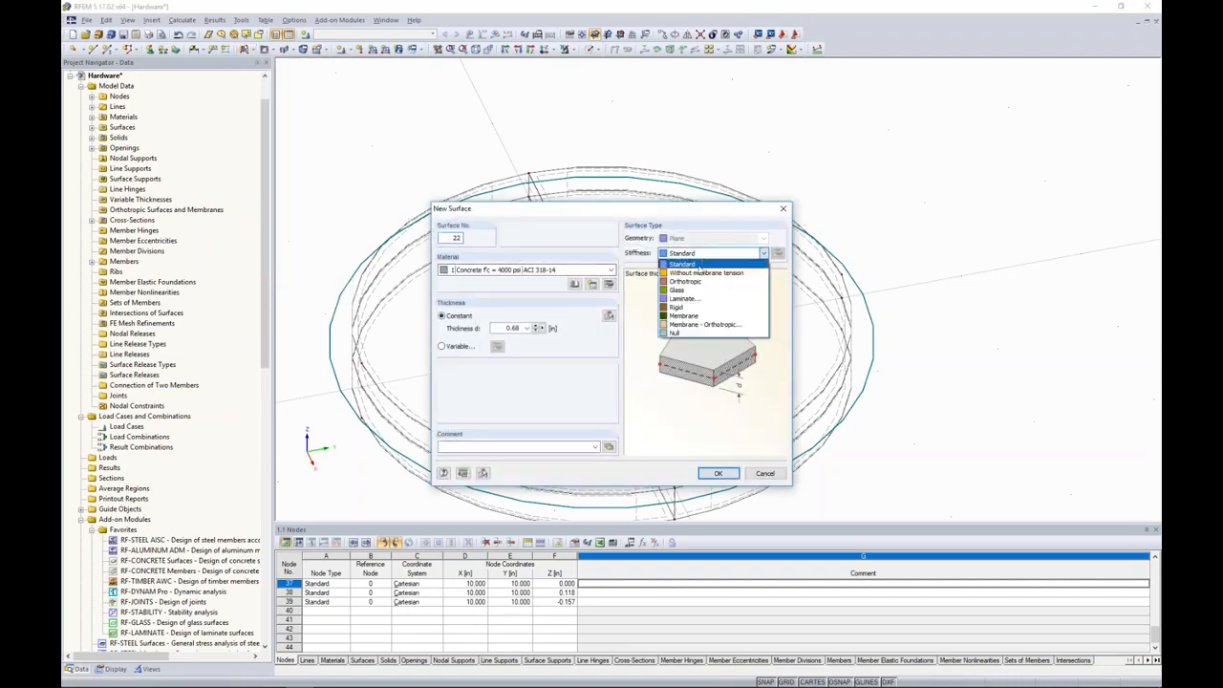
click(682, 308)
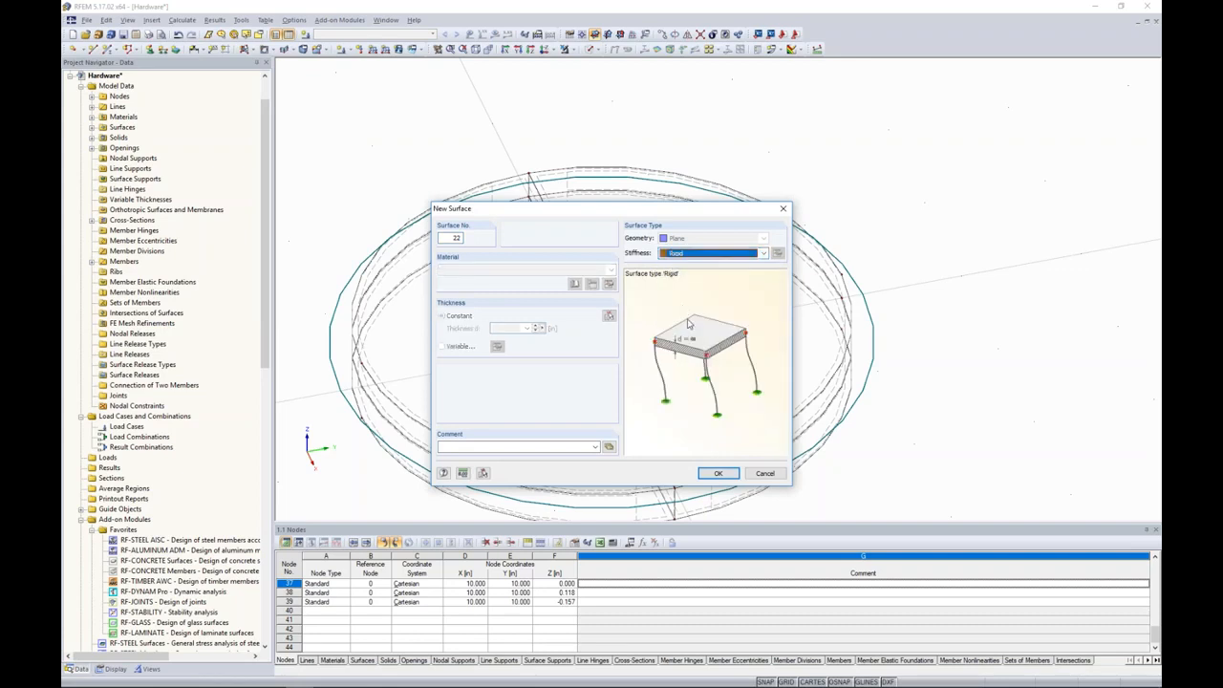
click(717, 473)
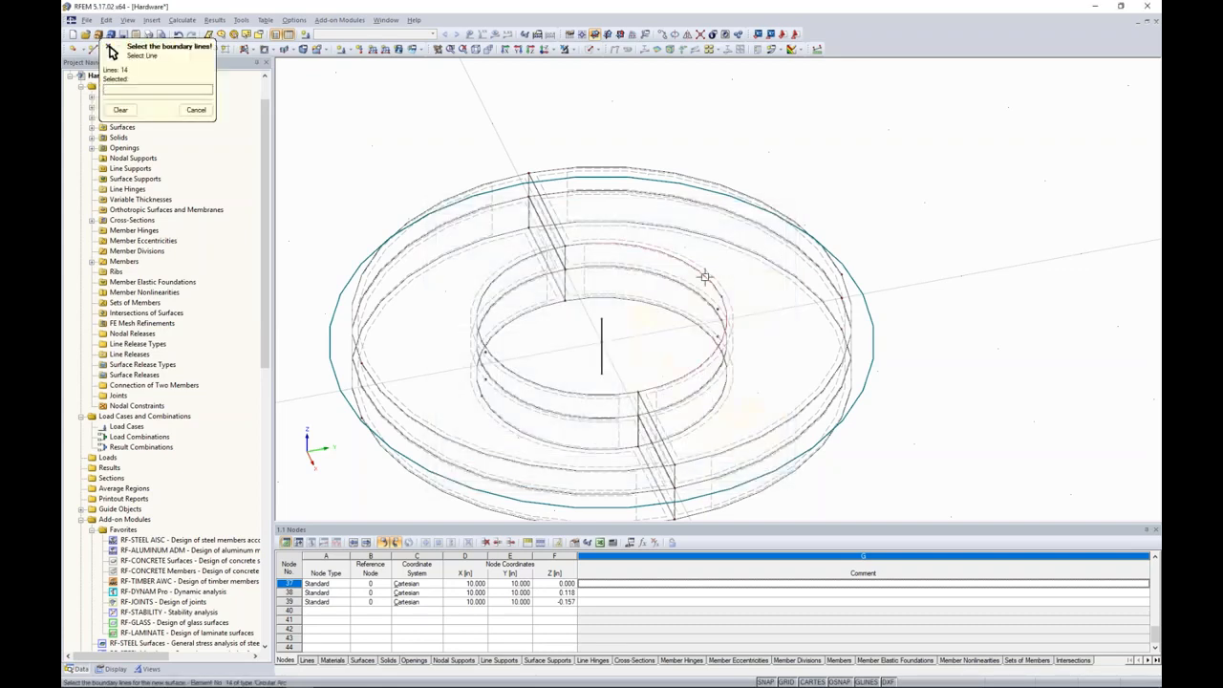
Create rigid surfaces across the hole from the inner circular edges of the ring's upper and lower faces
click(525, 259)
ctrl+middle_drag(651, 475, 672, 179)
click(704, 346)
click(706, 338)
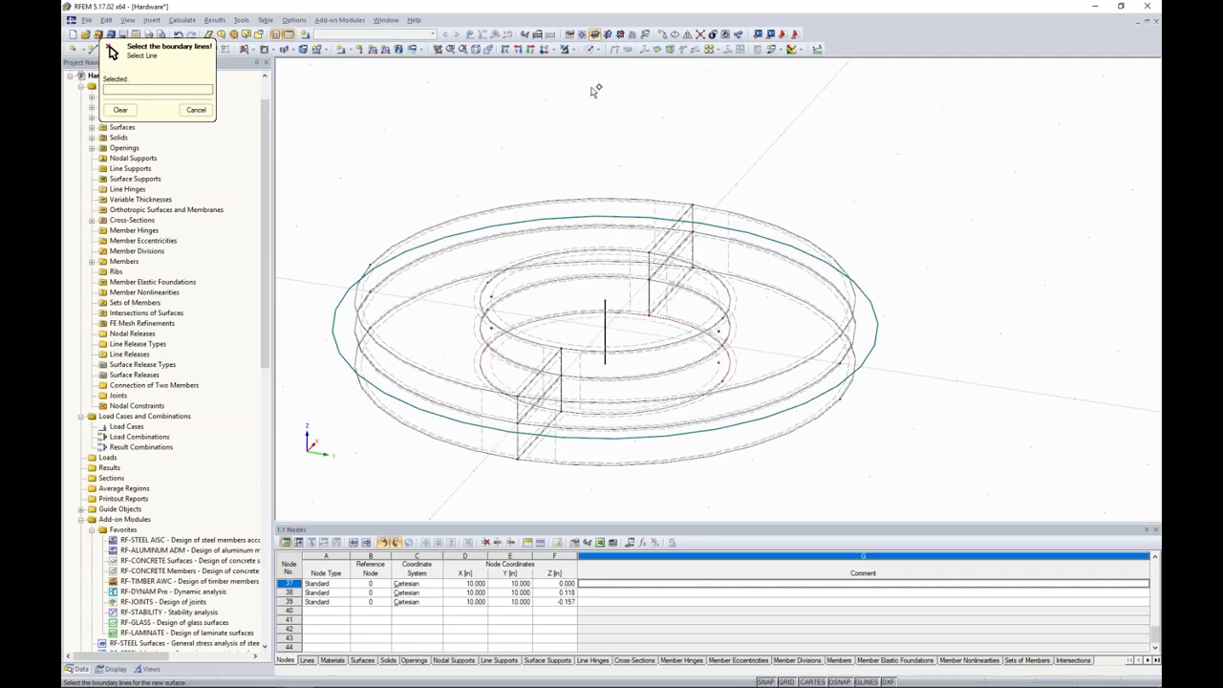
ctrl+middle_drag(603, 147, 606, 334)
key(Escape)
Switch to solid transparent display and inspect the rigid surfaces and the centre member in the ring
click(591, 49)
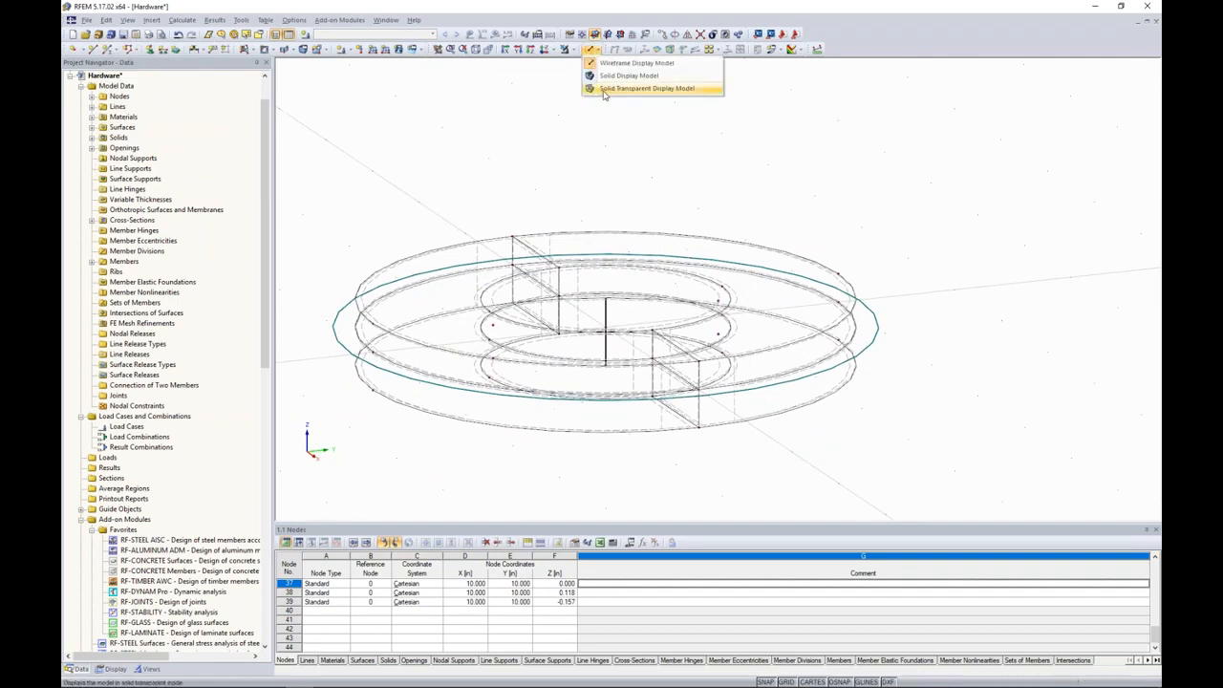
click(604, 94)
ctrl+middle_drag(594, 239, 594, 245)
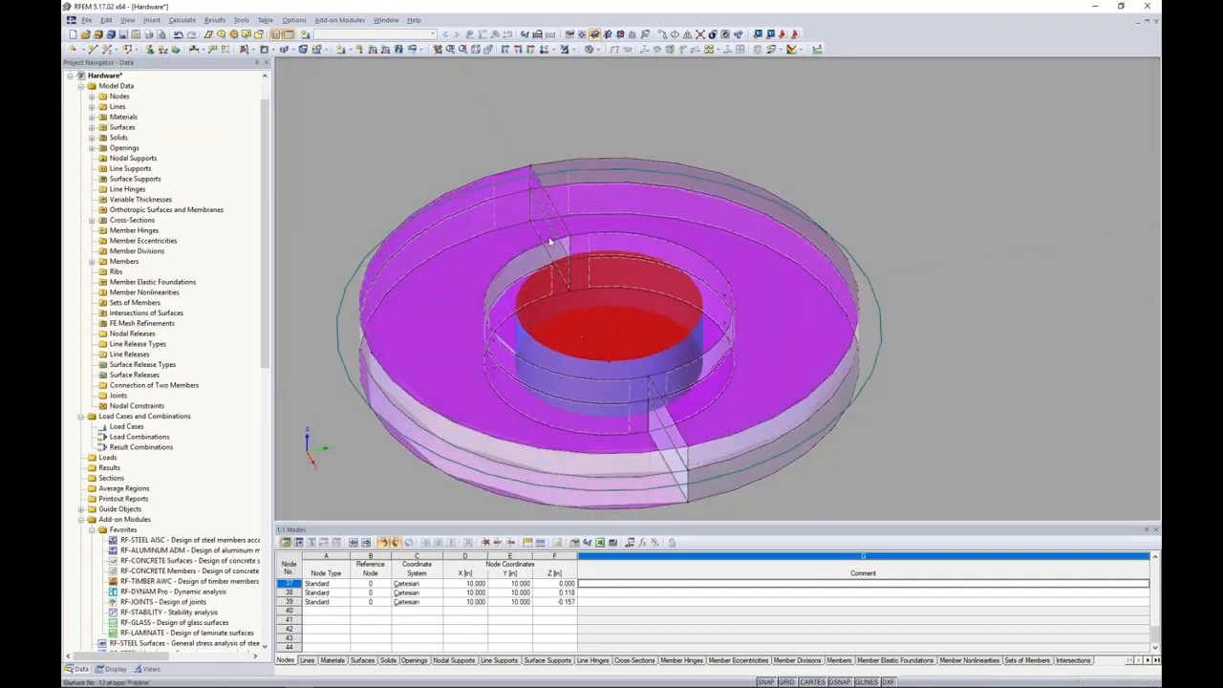
click(513, 298)
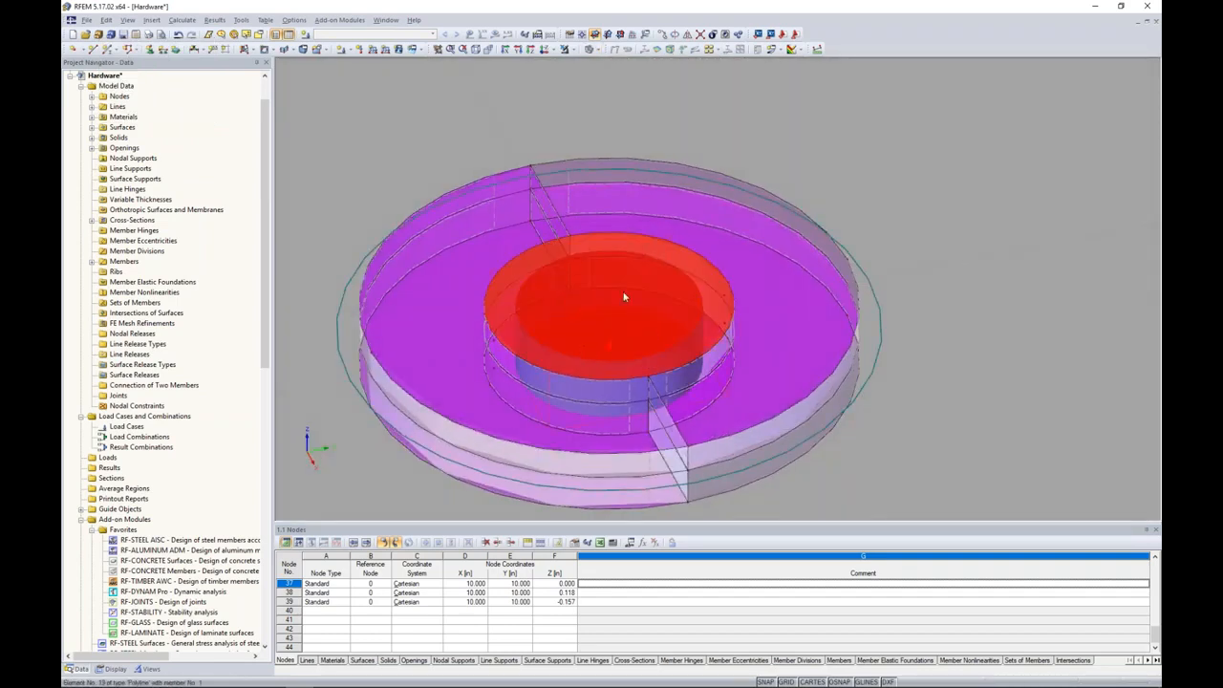
right_click(628, 302)
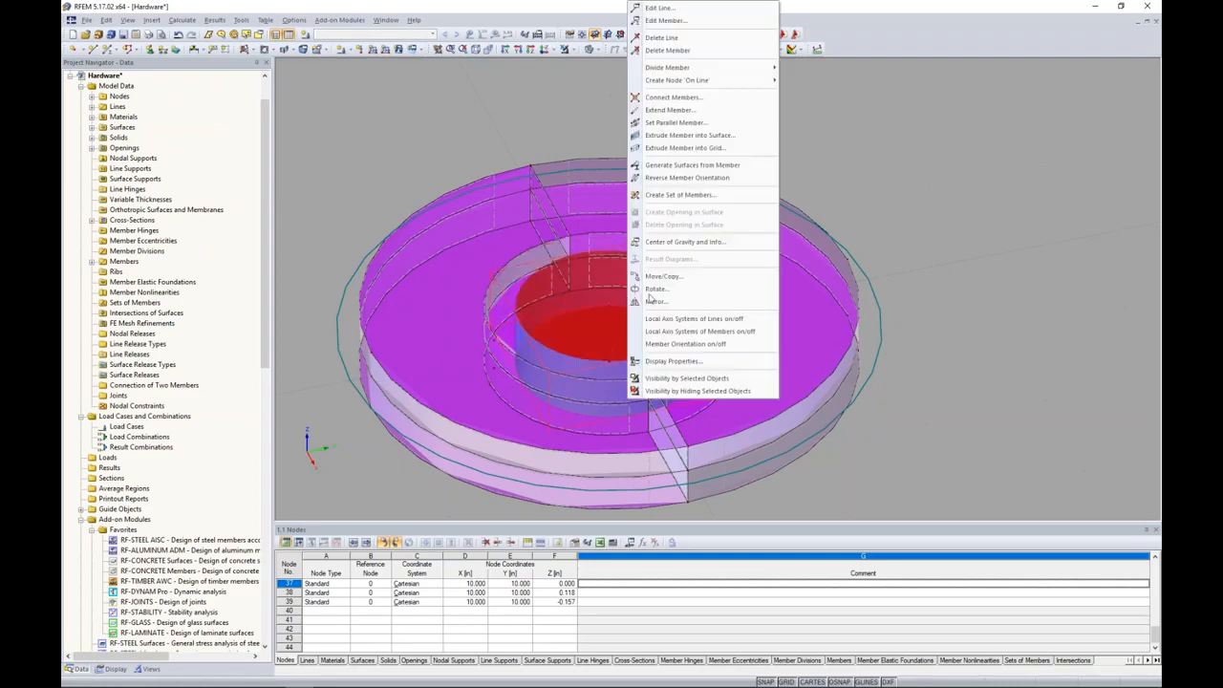
click(1068, 271)
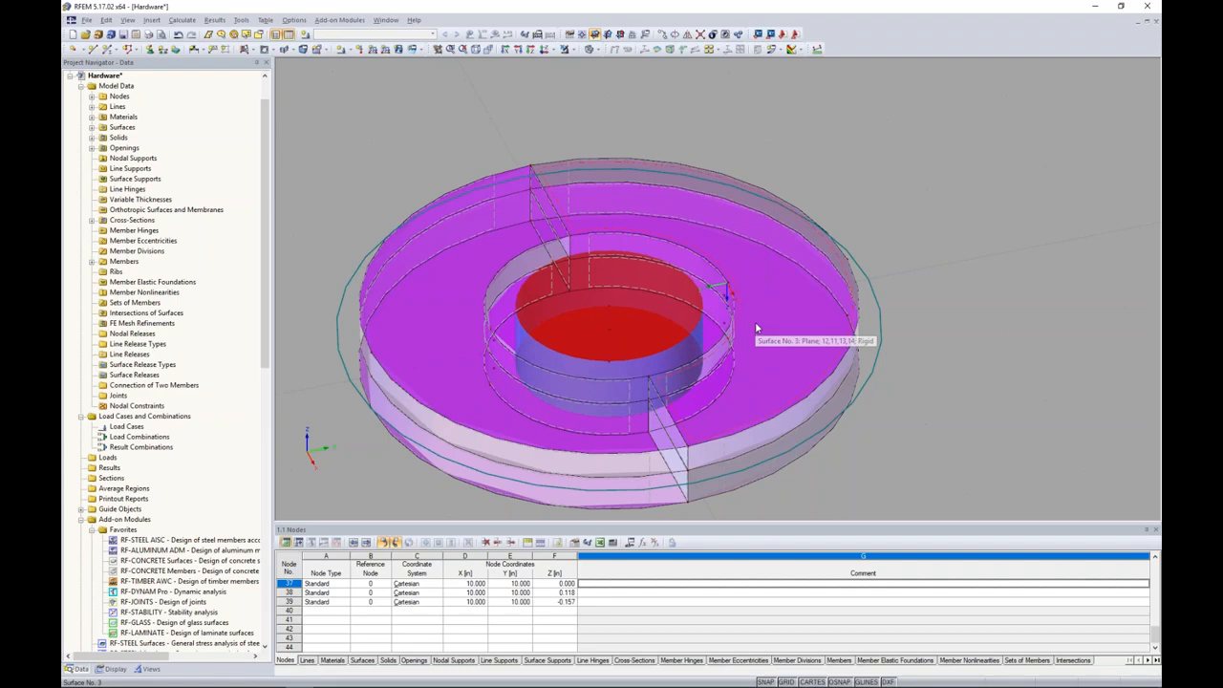
scroll(764, 316, down, 2)
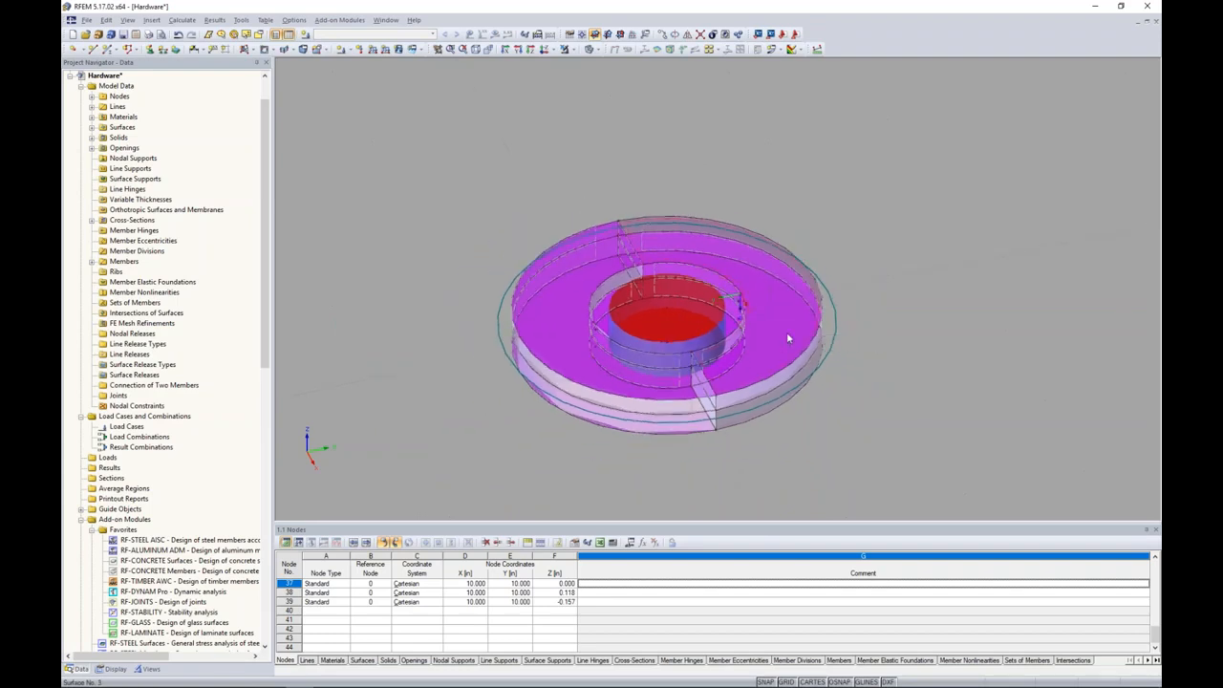
middle_drag(788, 337, 740, 325)
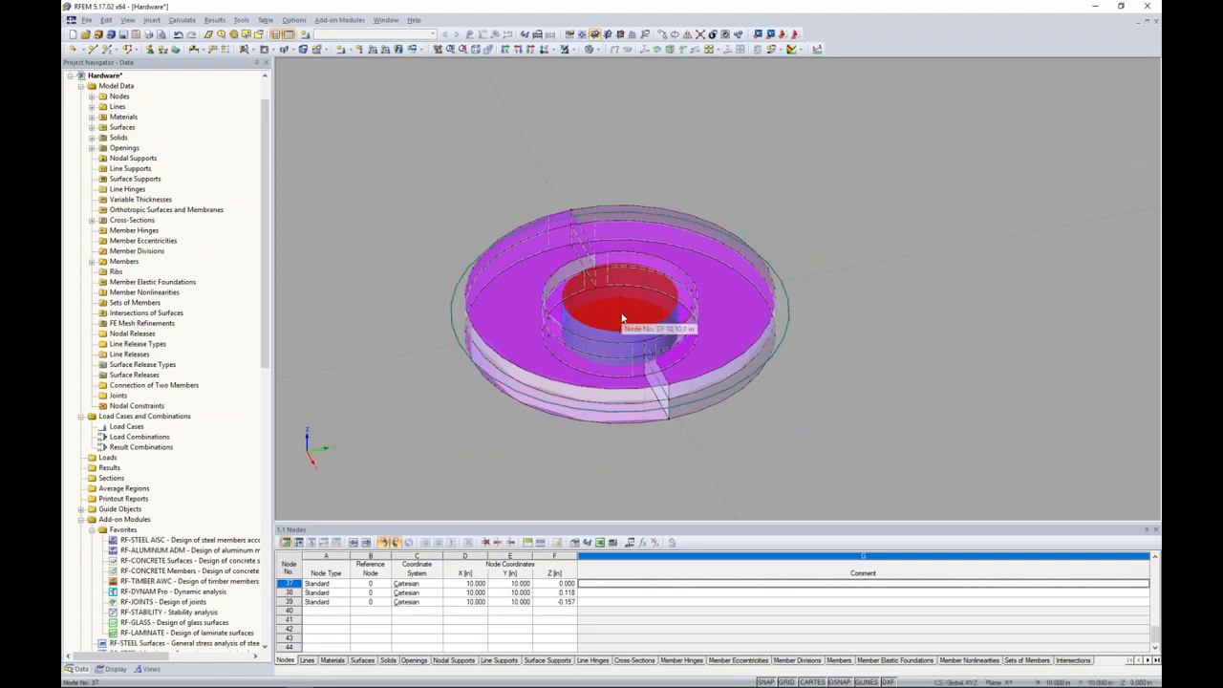
Set the FE mesh target length of finite elements to 1.0 in
click(183, 21)
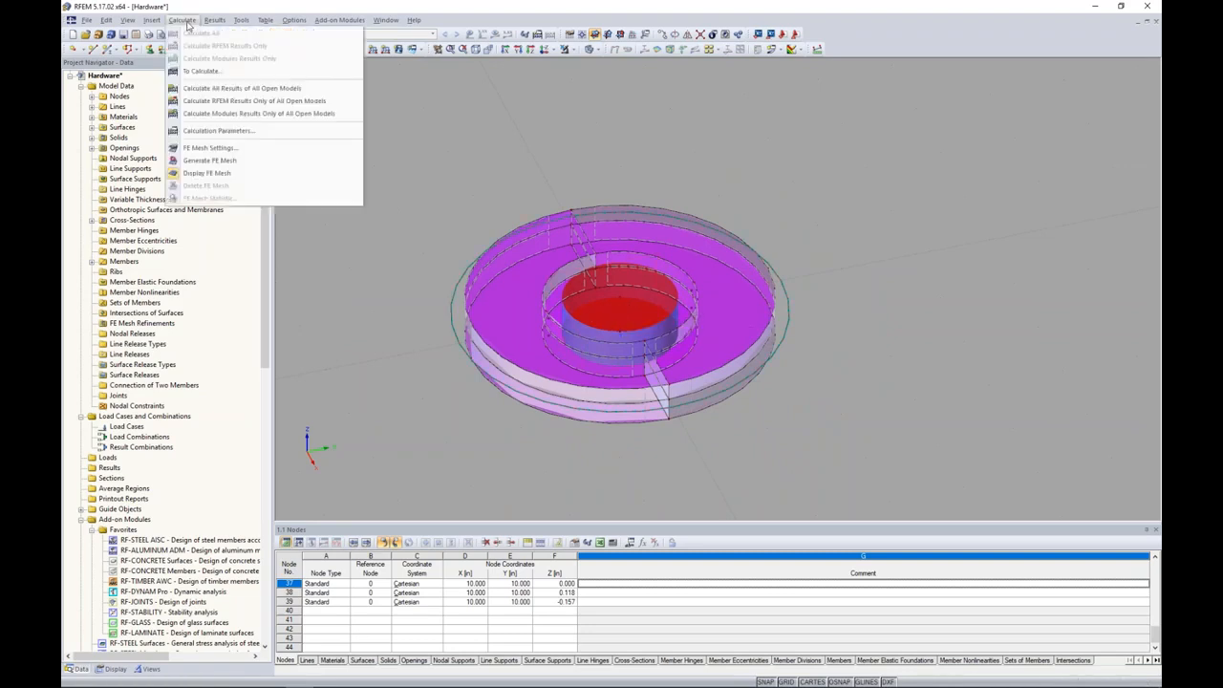
click(209, 148)
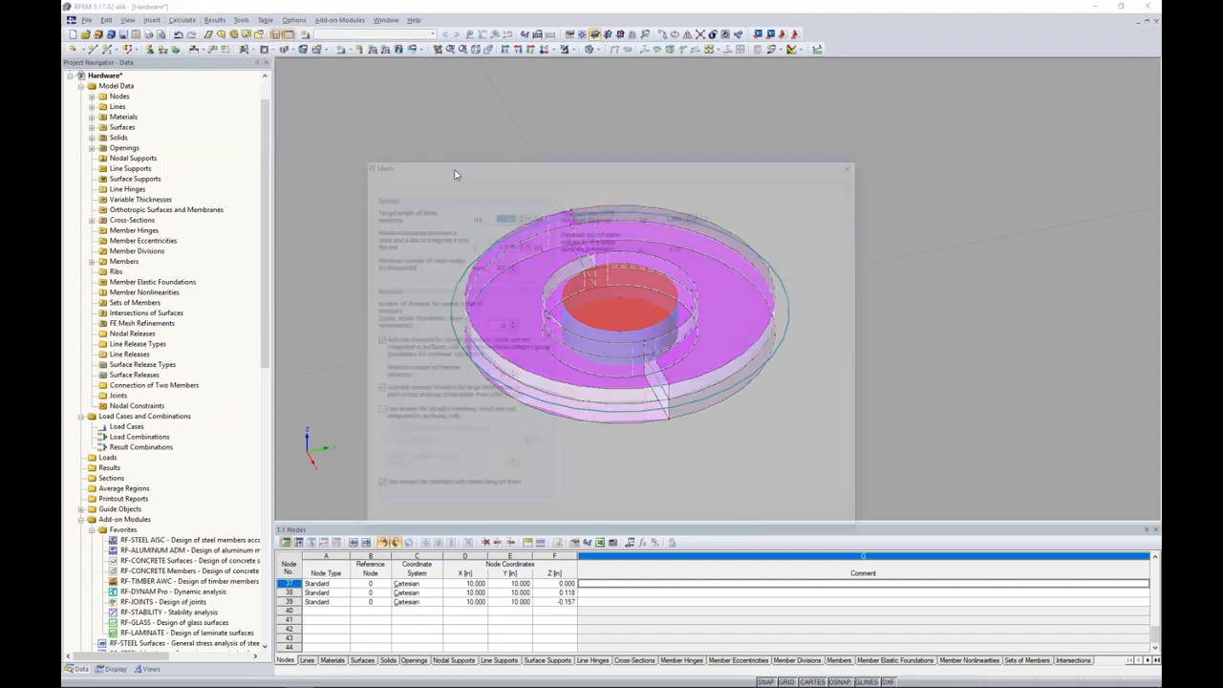
drag(493, 215, 549, 218)
text(1.0)
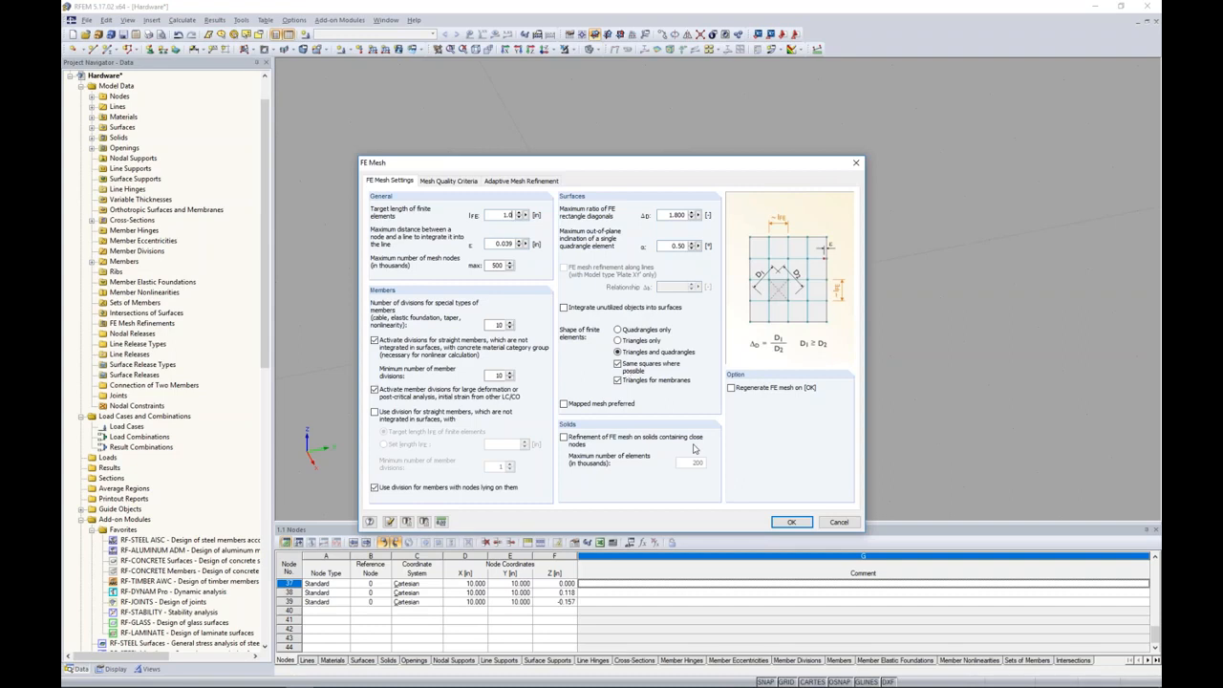
click(791, 522)
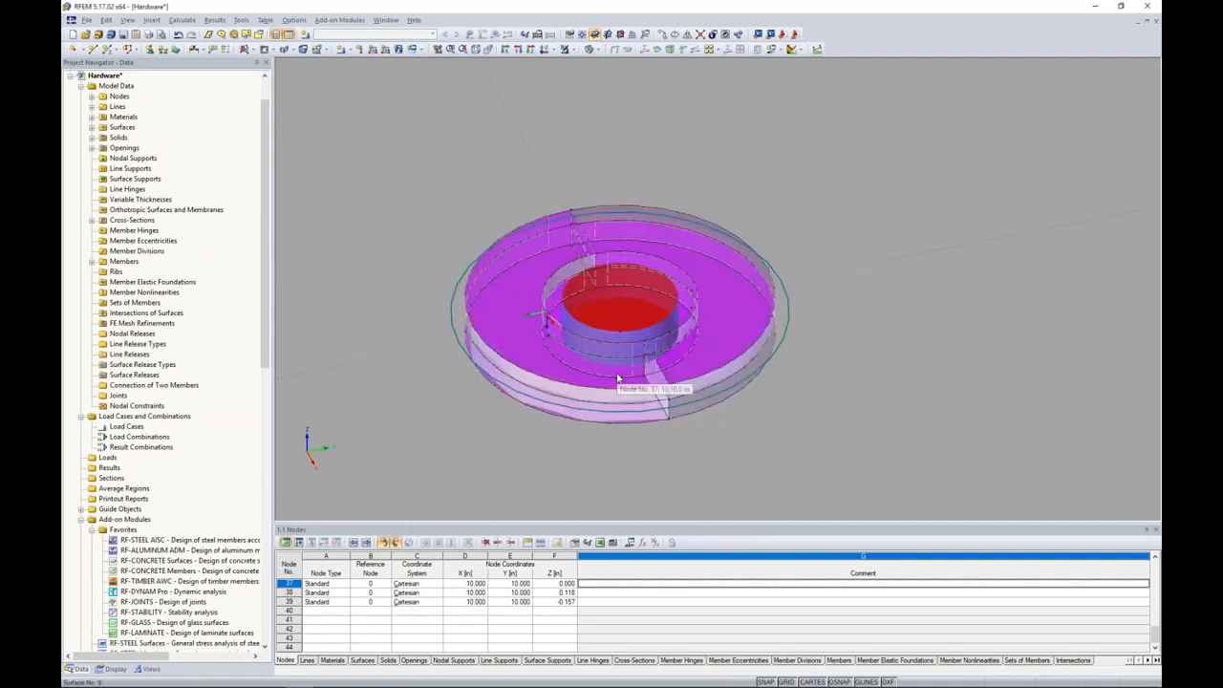
Add a circular FE mesh refinement at the ring's centre node with new inner and outer target FE lengths
right_click(623, 318)
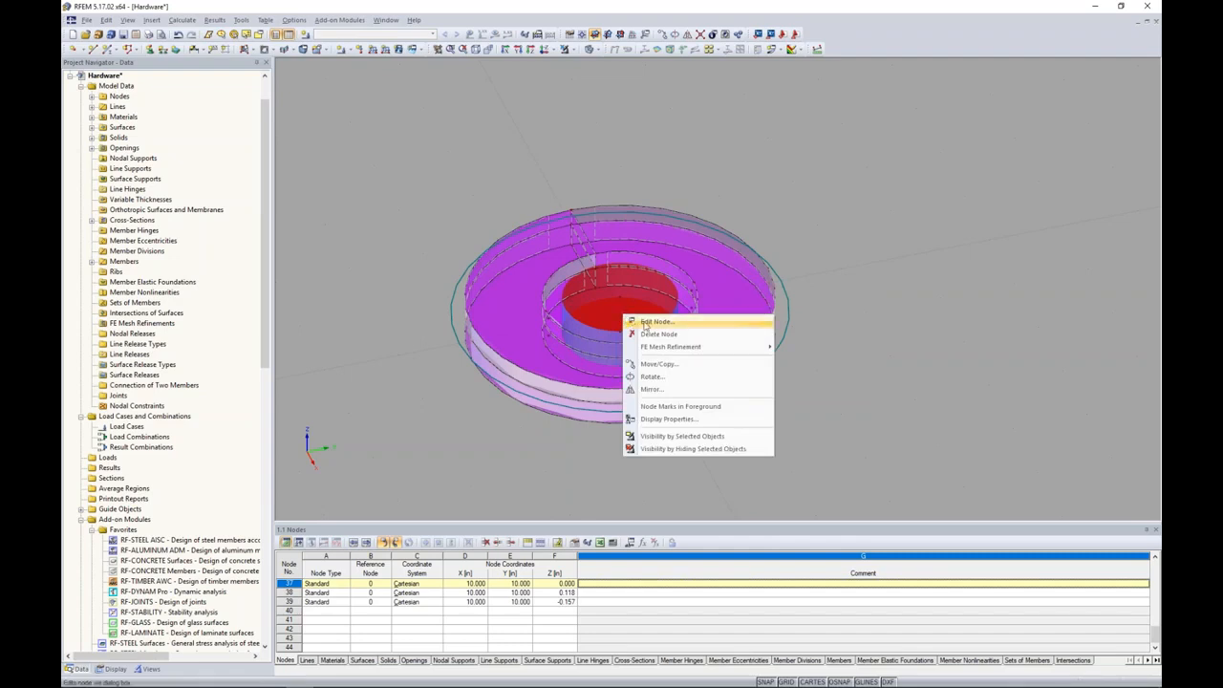
mouse_move(661, 350)
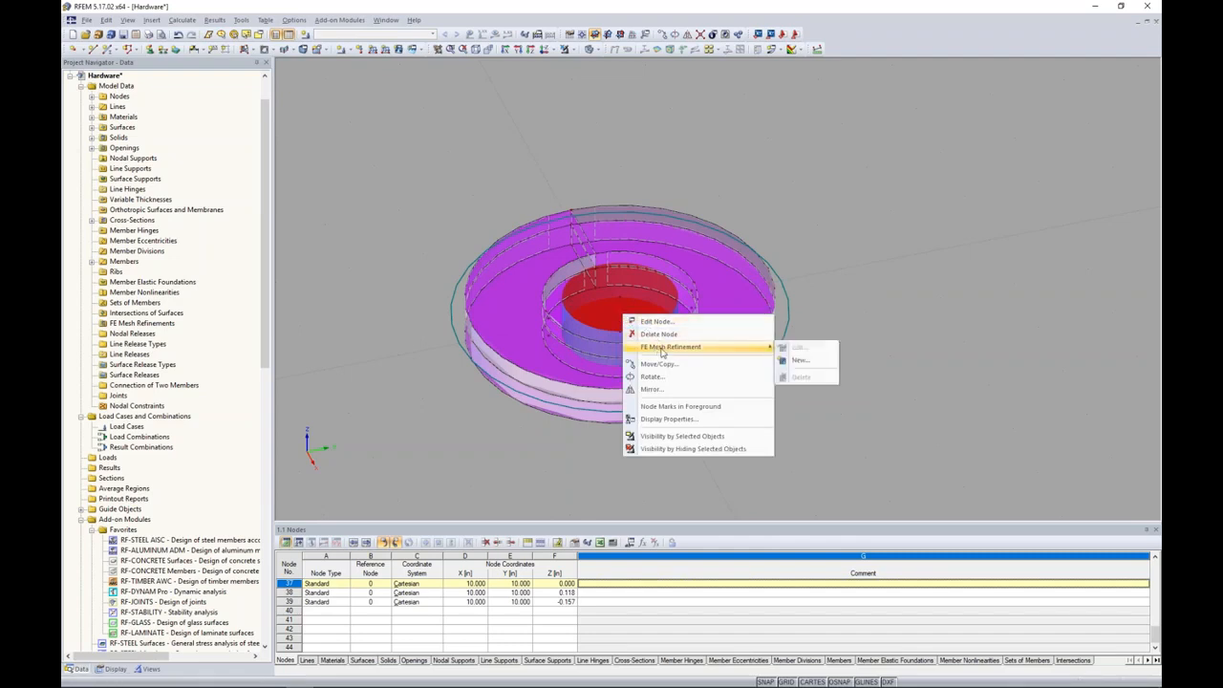
click(795, 361)
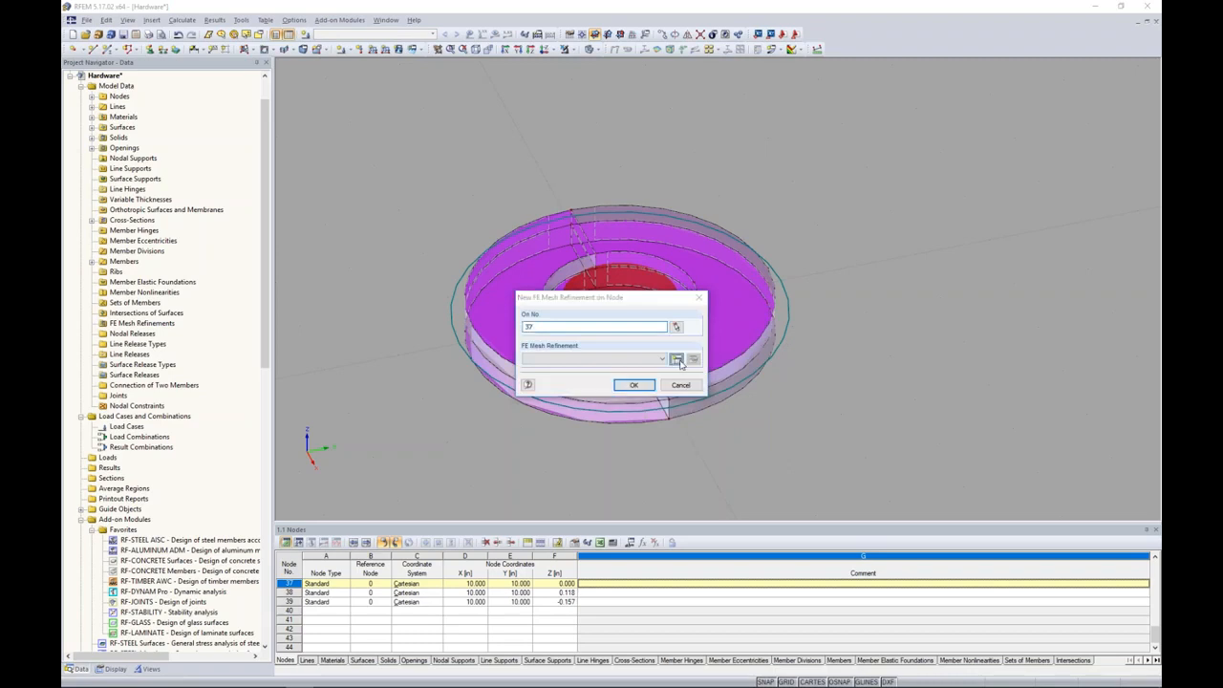
click(676, 359)
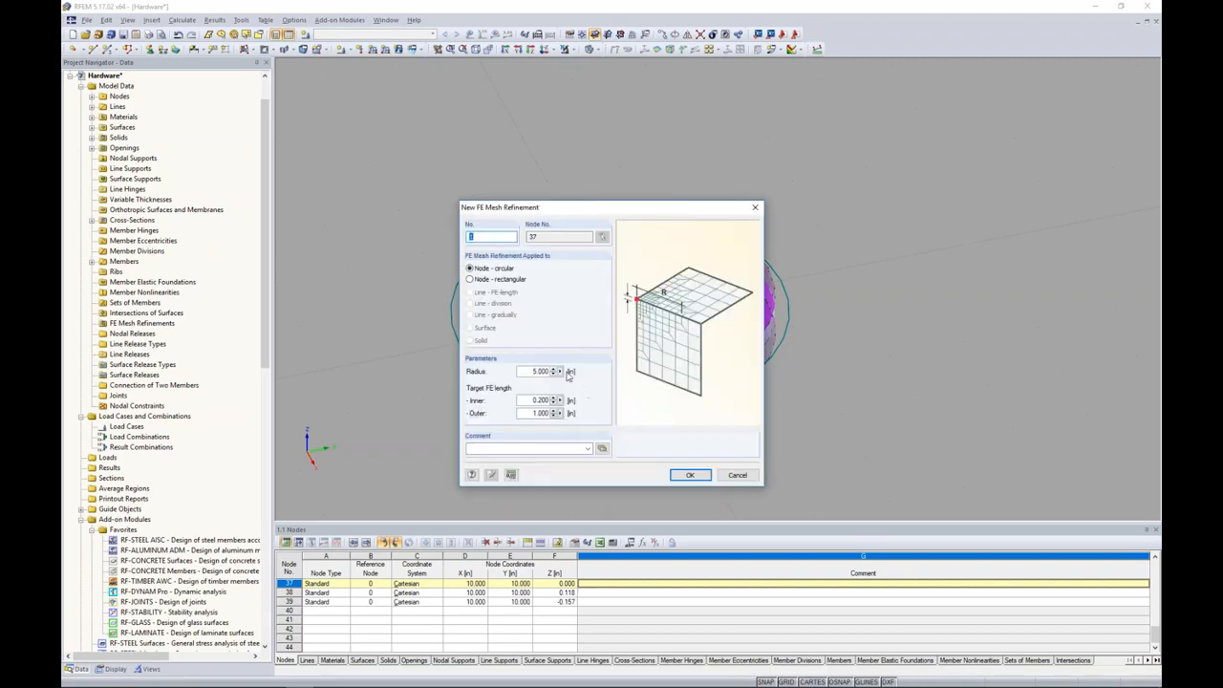
drag(527, 400, 553, 401)
key(BackSpace)
drag(528, 413, 579, 417)
text(0)
click(684, 477)
click(634, 385)
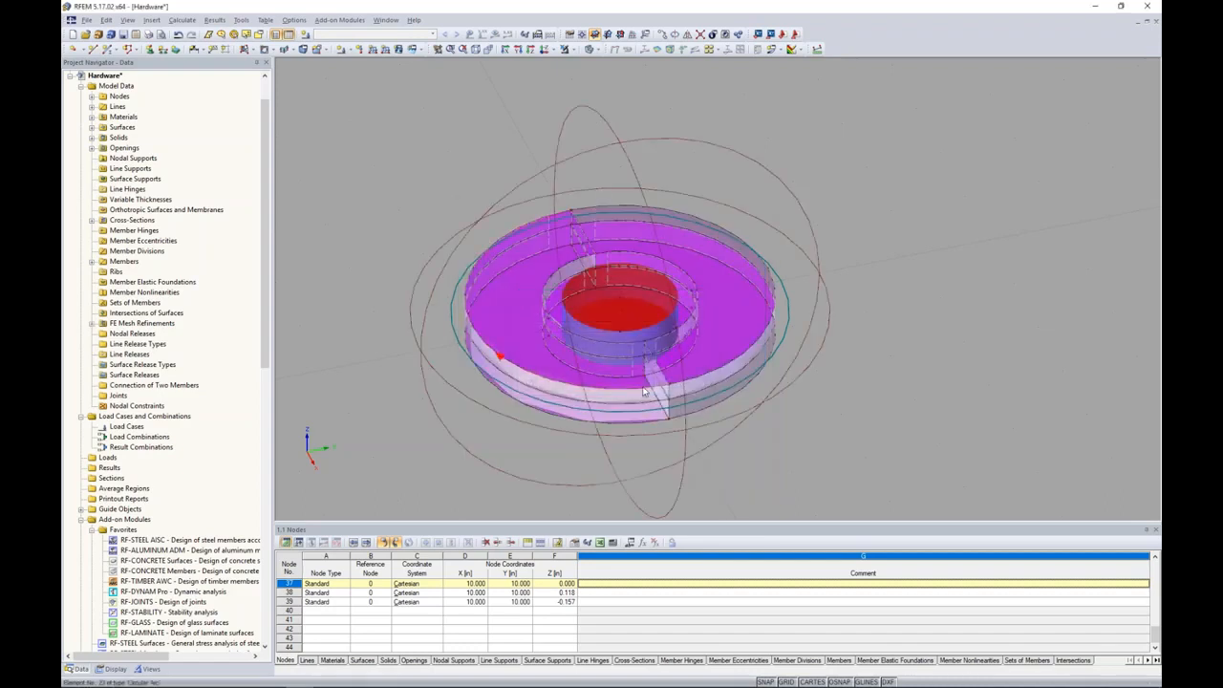
Switch the hardware model to wireframe display
scroll(643, 392, down, 3)
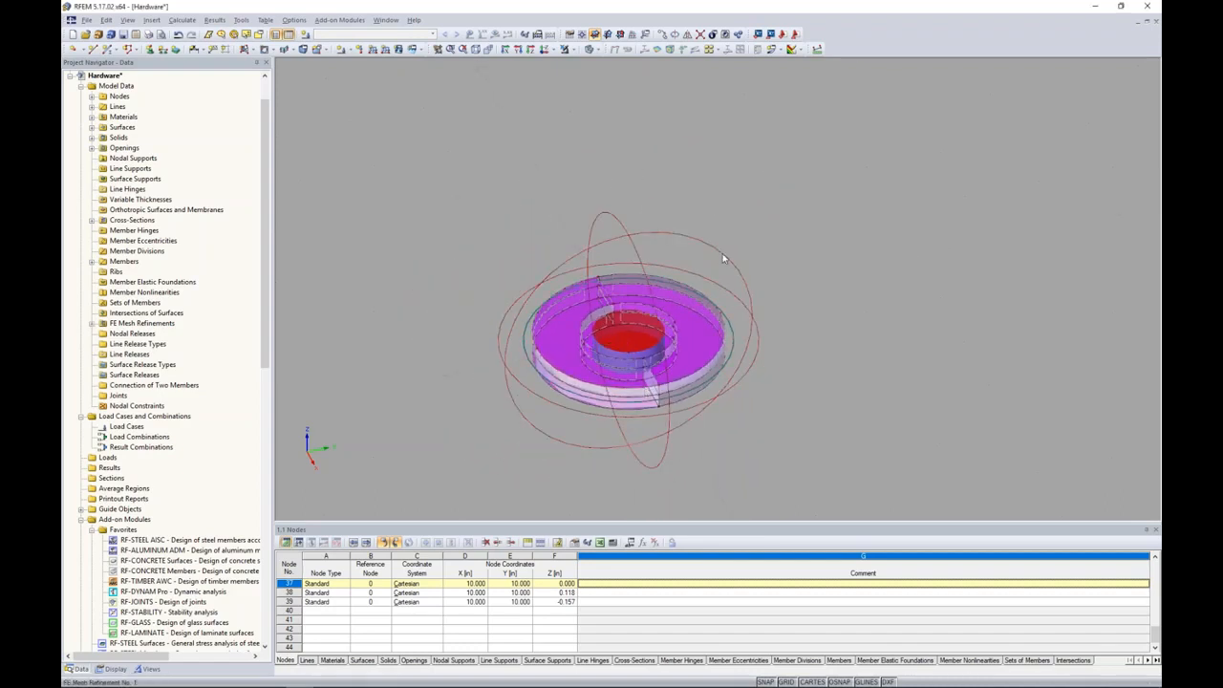
click(600, 52)
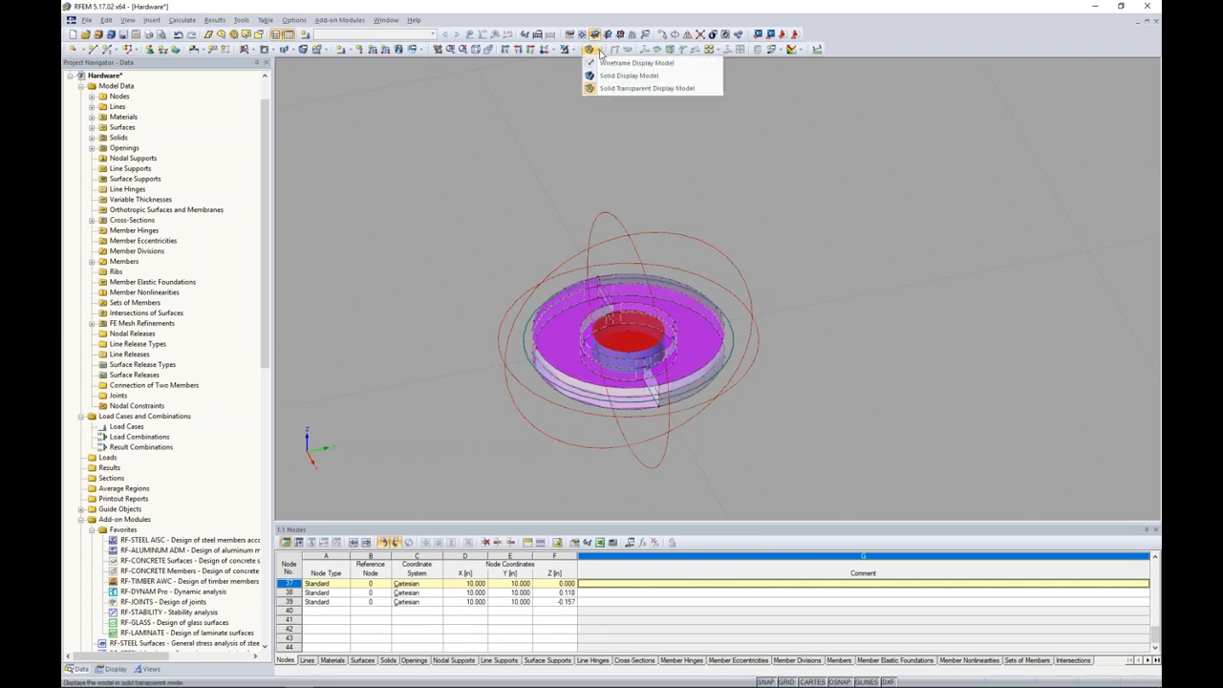
click(618, 85)
Give all surfaces of the ring hardware a polar result grid with a radial distance R of 0.1 in
drag(812, 481, 464, 191)
scroll(560, 347, up, 2)
scroll(560, 348, up, 1)
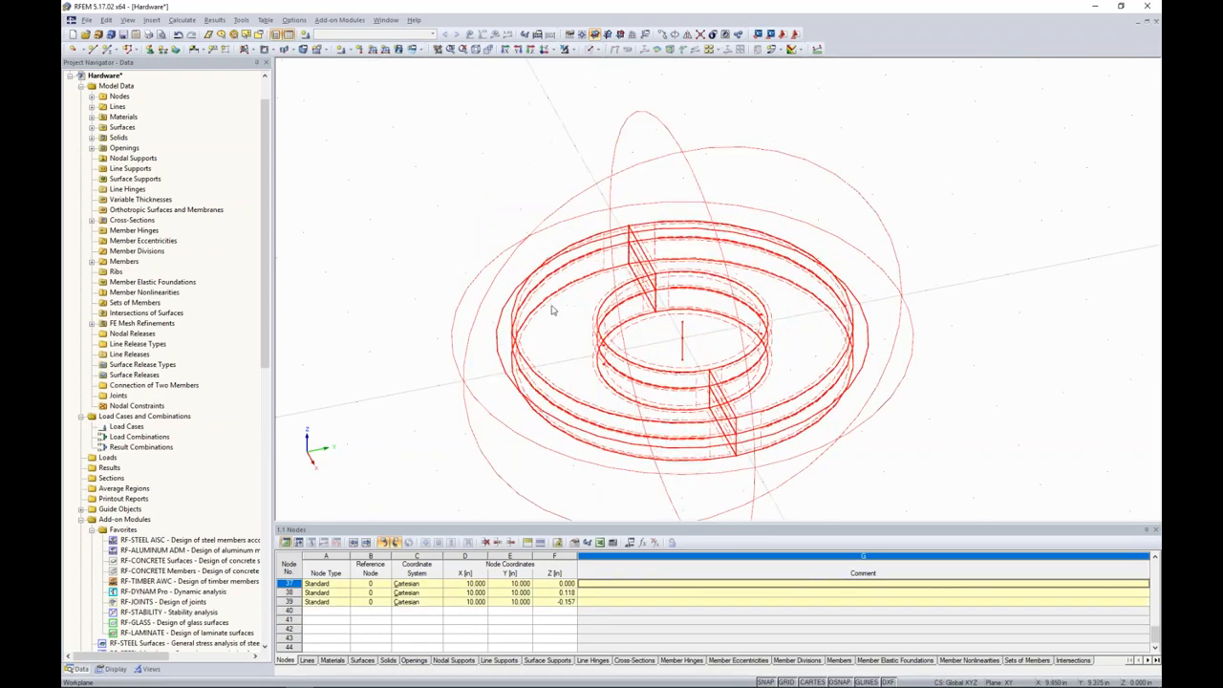
right_click(564, 312)
mouse_move(564, 312)
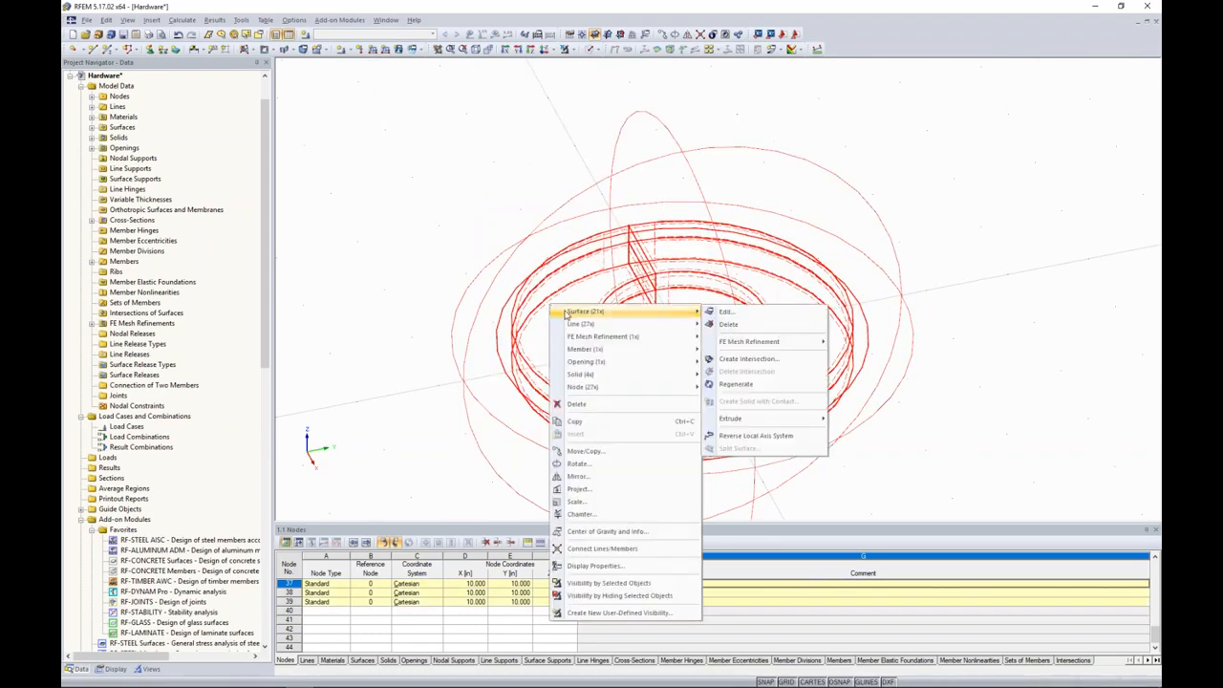
click(726, 317)
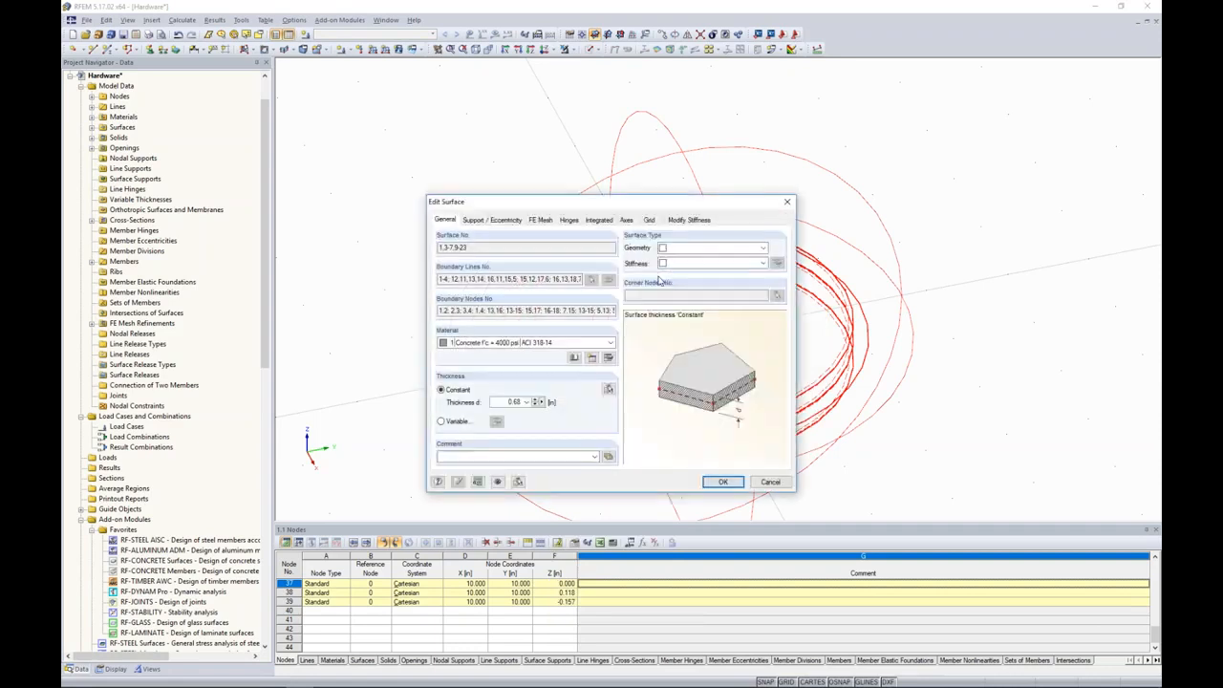
click(649, 220)
click(447, 291)
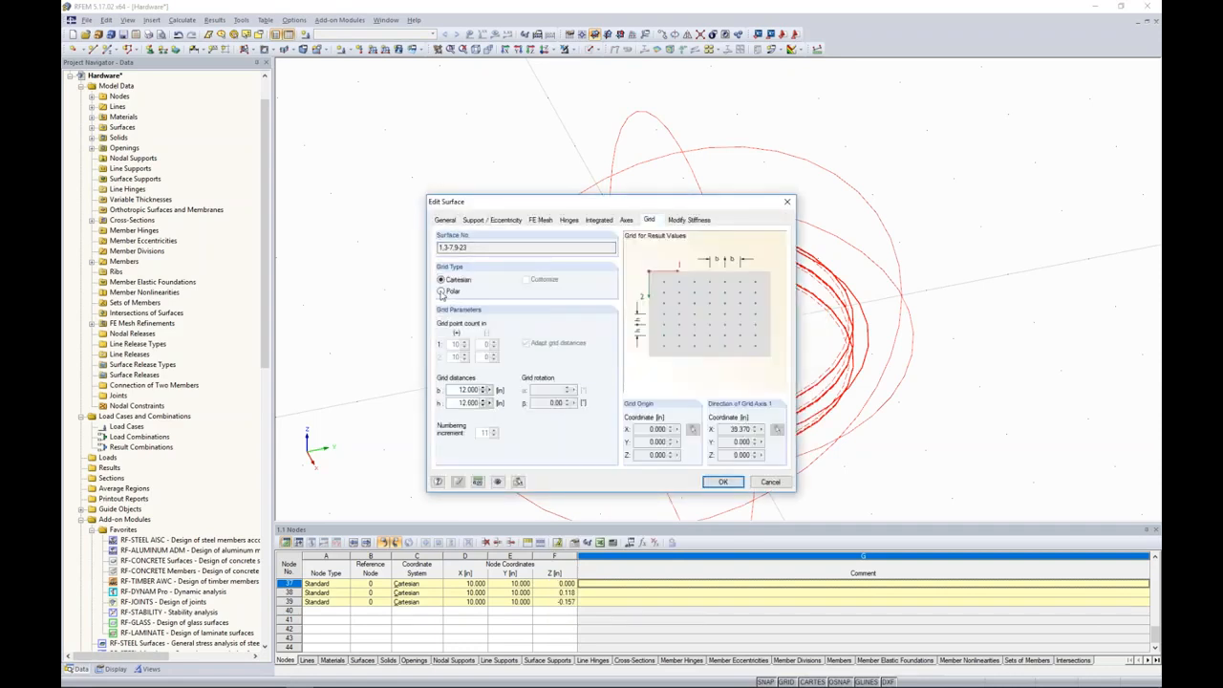
double_click(462, 390)
text(0.1)
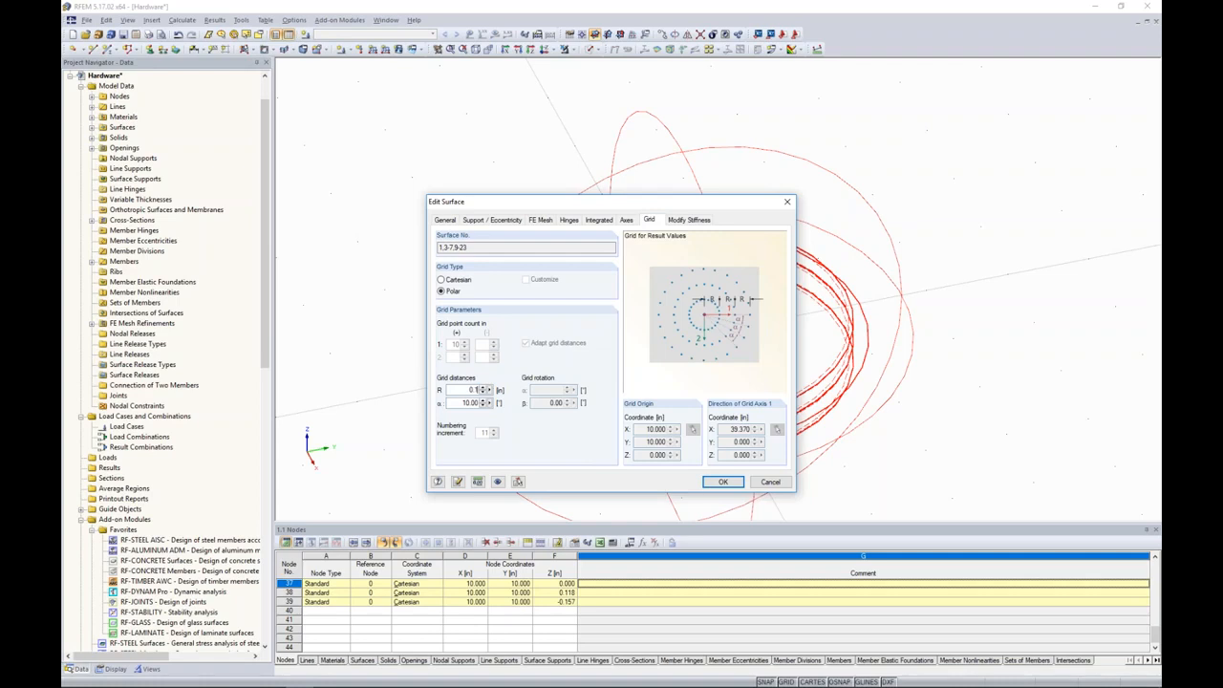
click(721, 483)
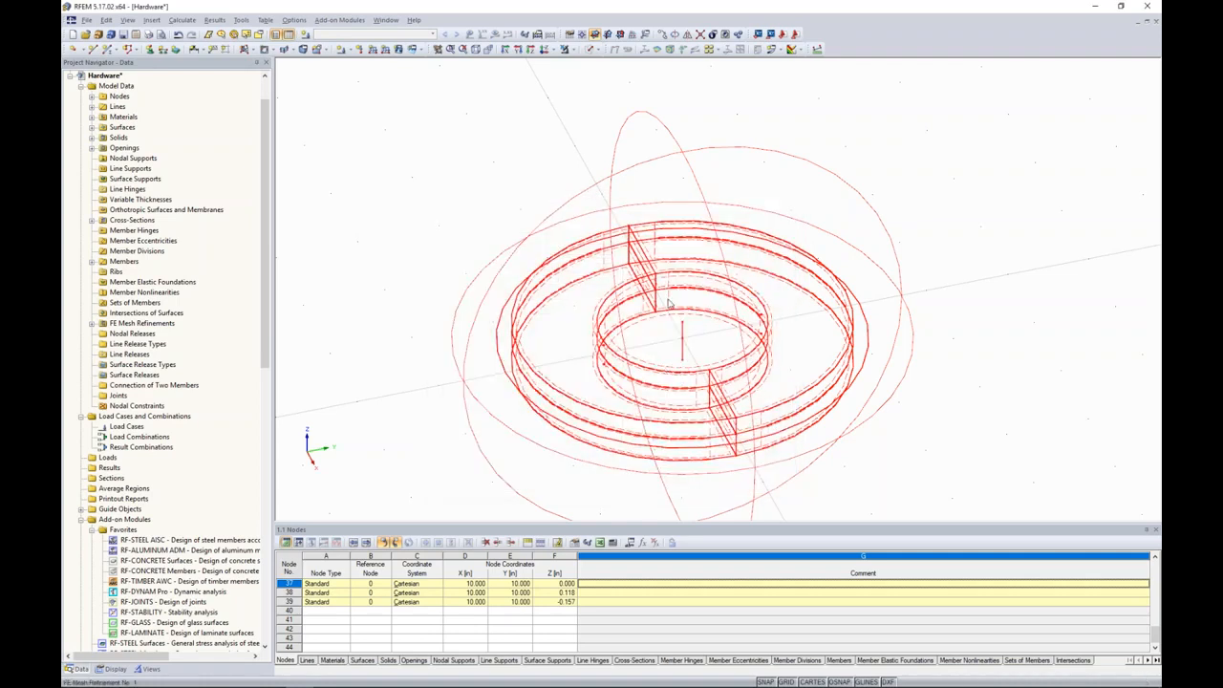
Generate the FE mesh for the hardware model
scroll(776, 337, down, 2)
scroll(776, 336, down, 2)
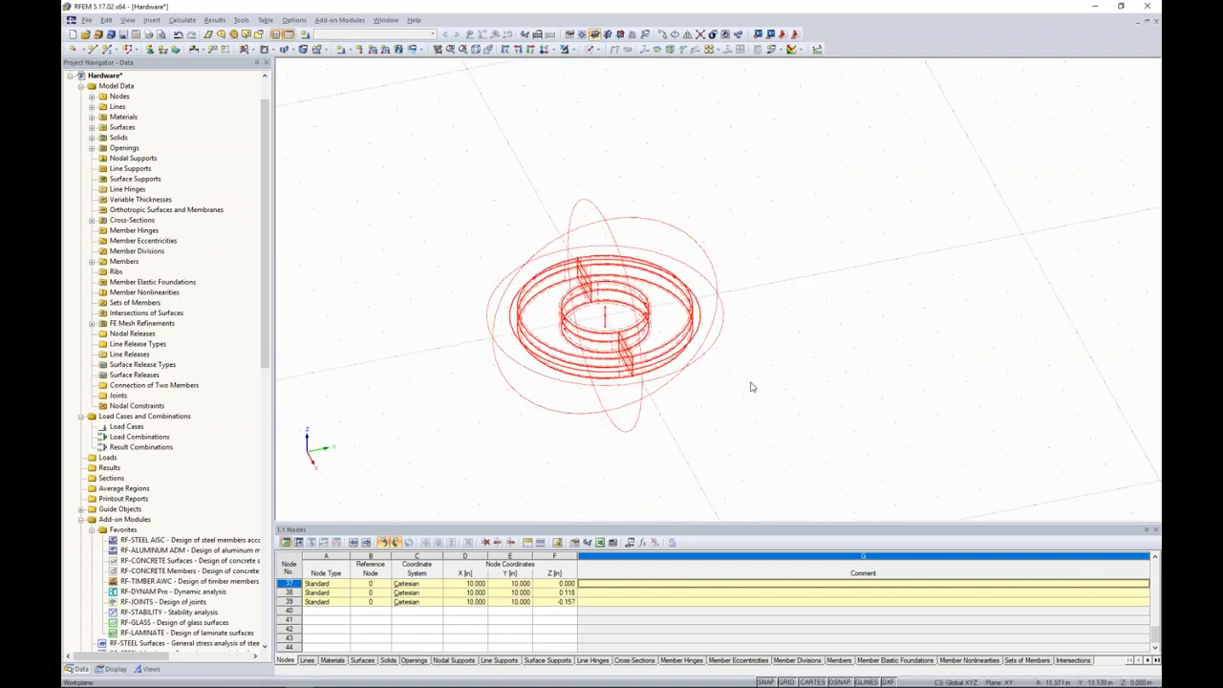
scroll(756, 389, down, 3)
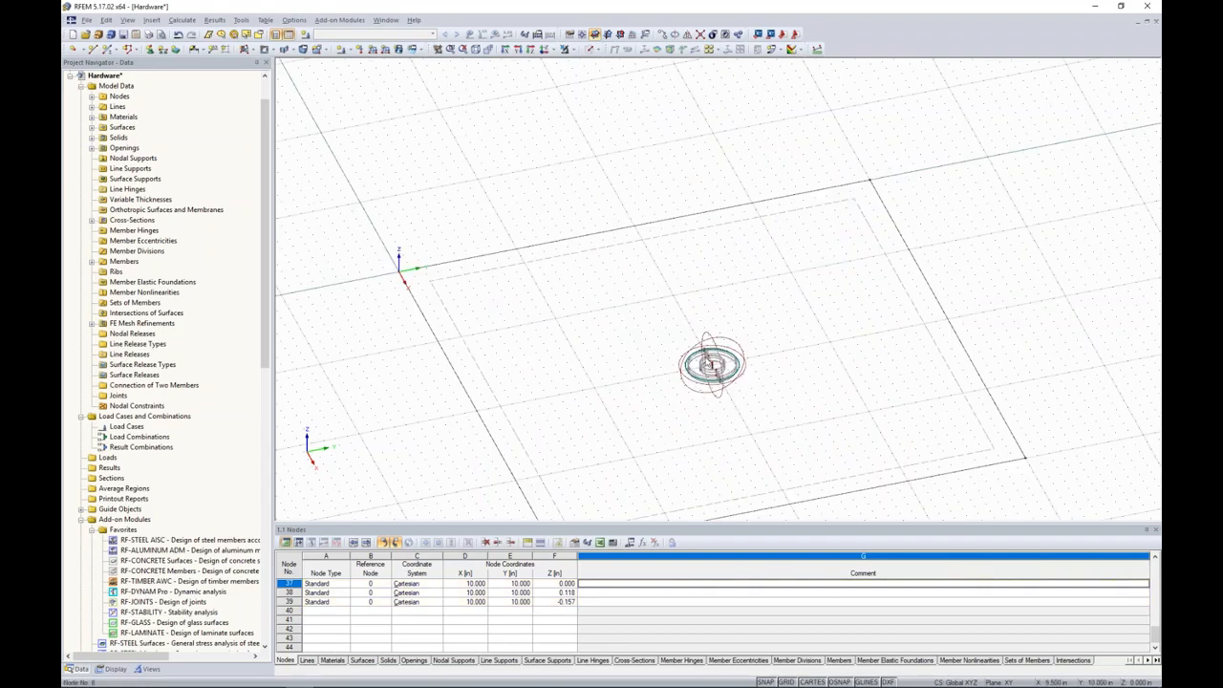
middle_drag(716, 351, 622, 307)
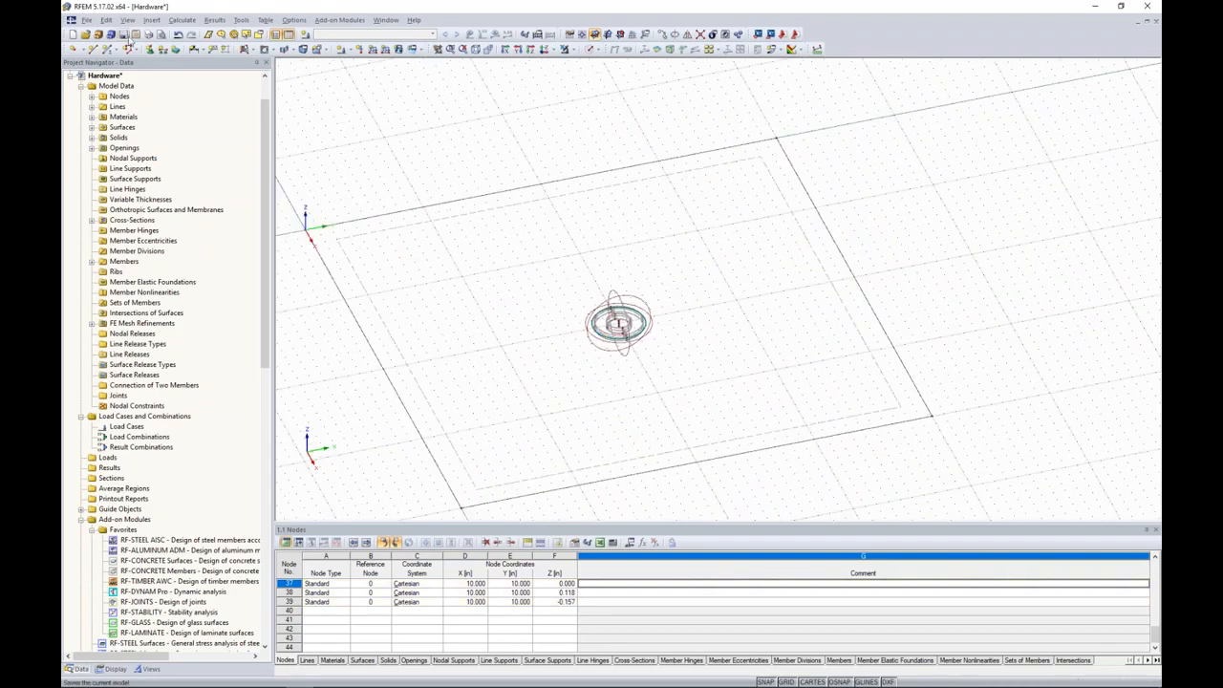
click(175, 22)
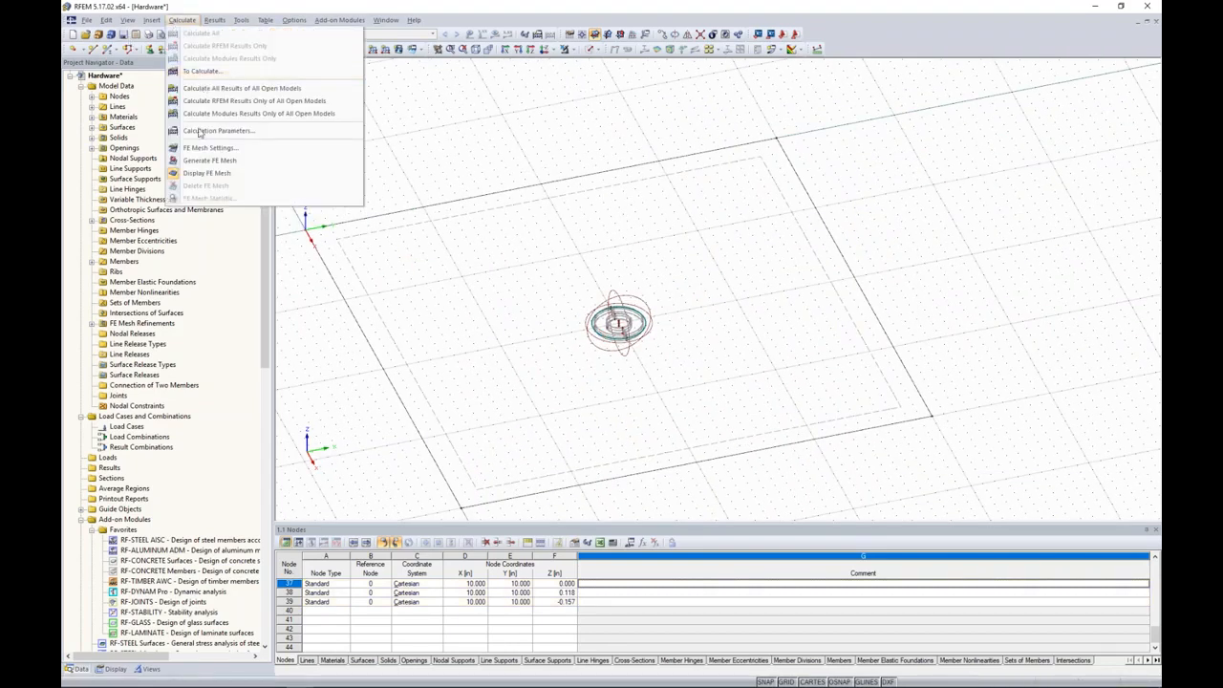
click(206, 148)
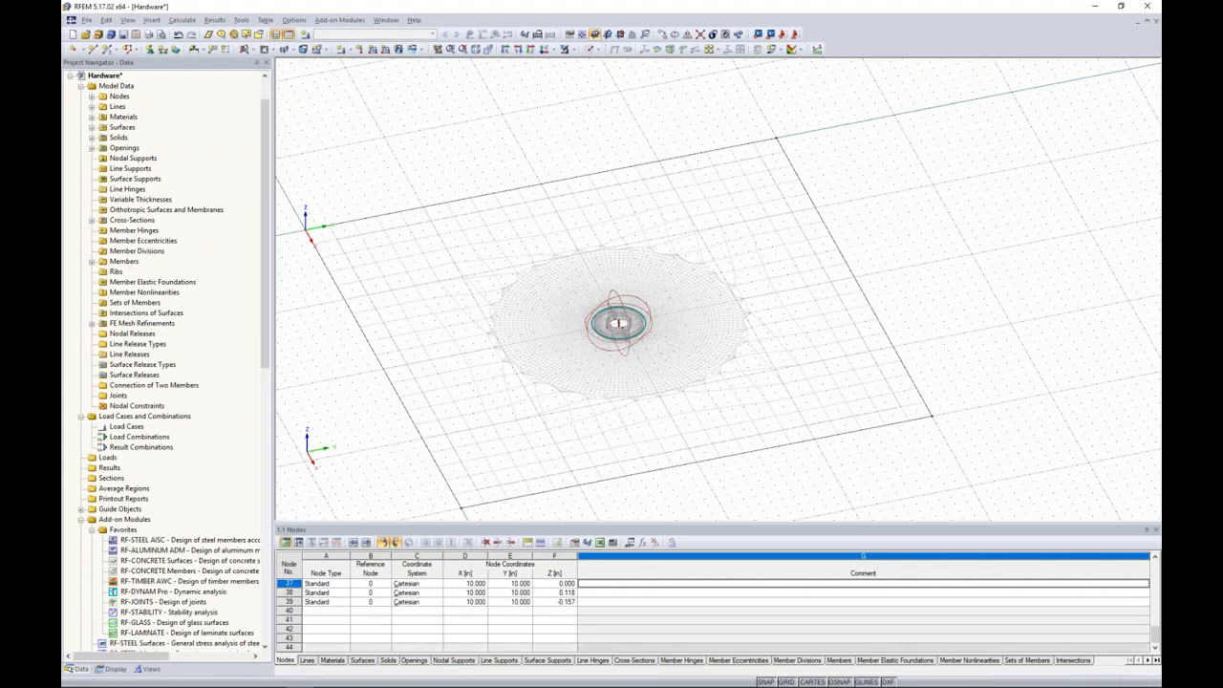
Turn off the work plane grid and examine the refined FE mesh in and around the ring
click(790, 681)
scroll(629, 324, up, 5)
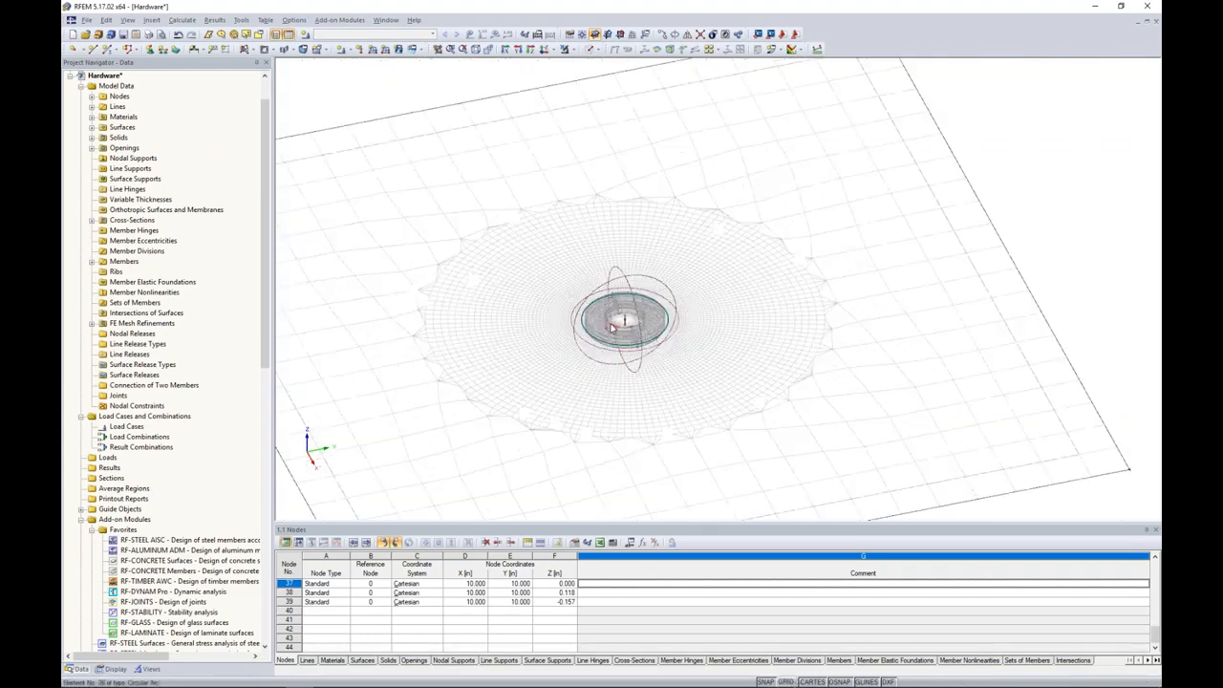
scroll(629, 325, up, 5)
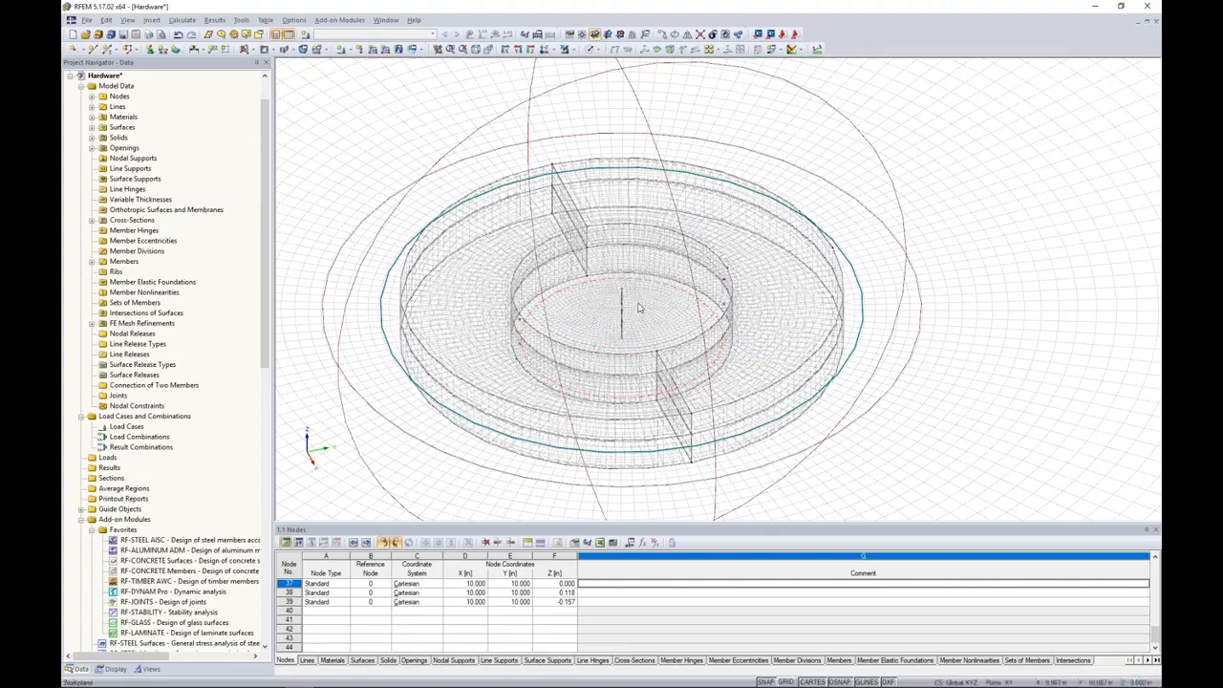
scroll(606, 306, down, 8)
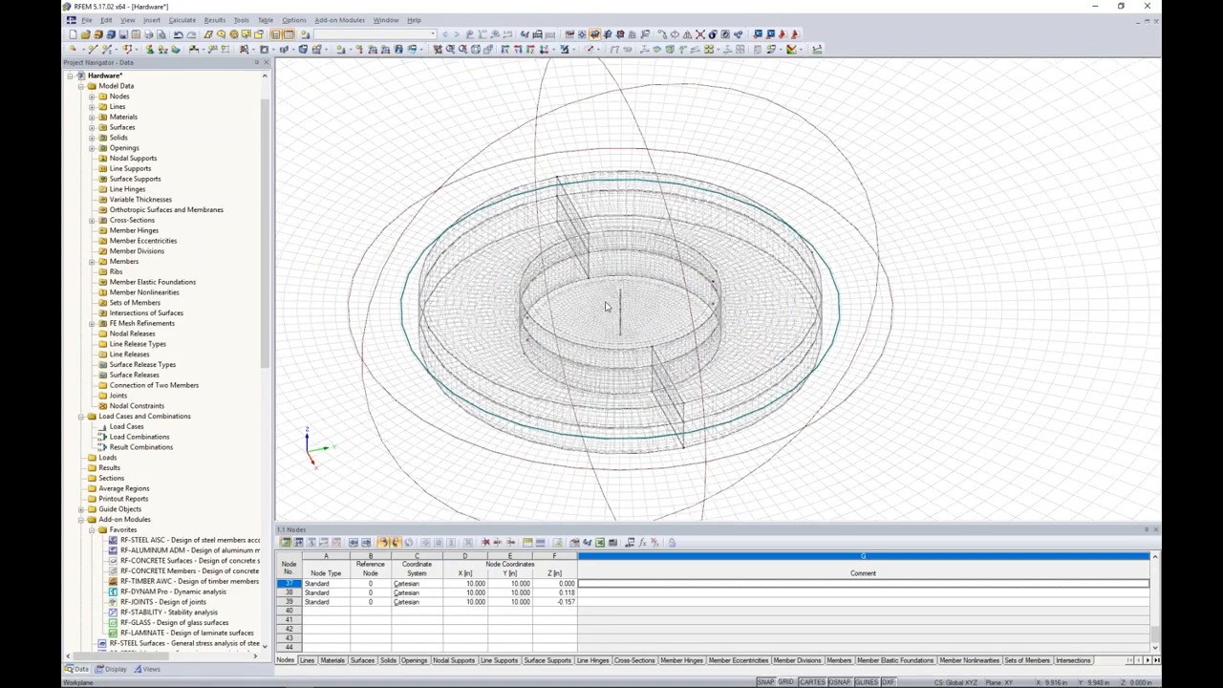
scroll(606, 306, down, 3)
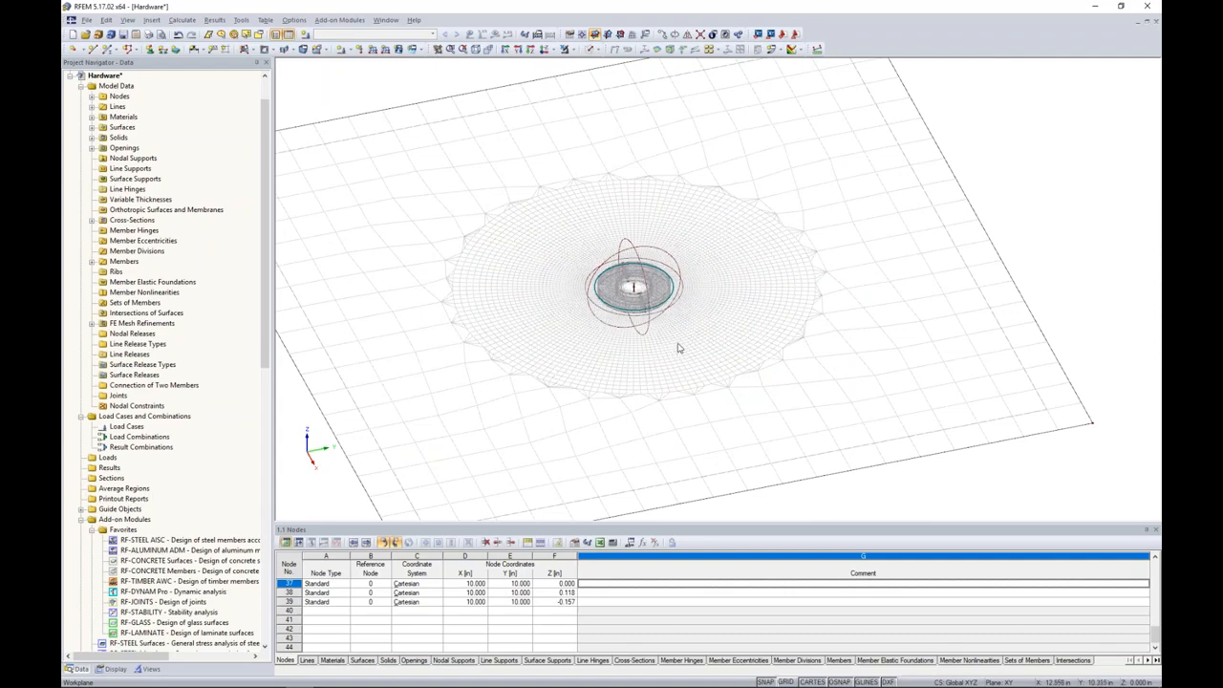
Select the complete ring hardware together with its centre member and node mesh refinement
drag(760, 388, 538, 205)
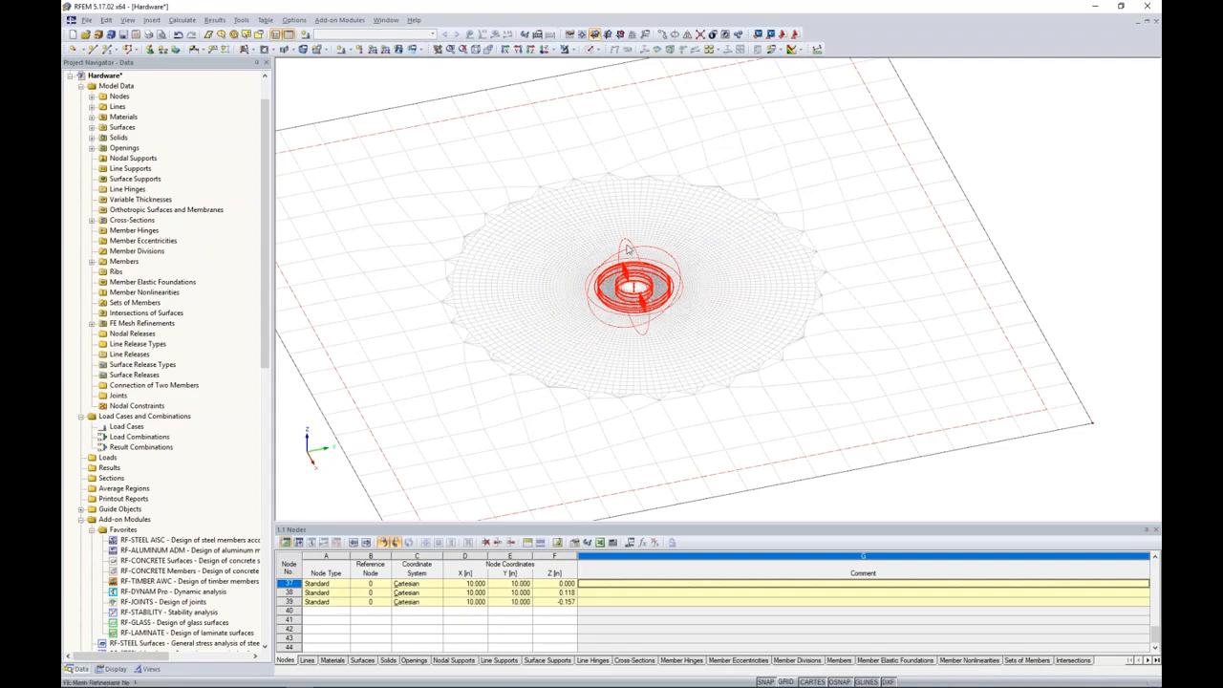
click(779, 239)
drag(537, 207, 749, 370)
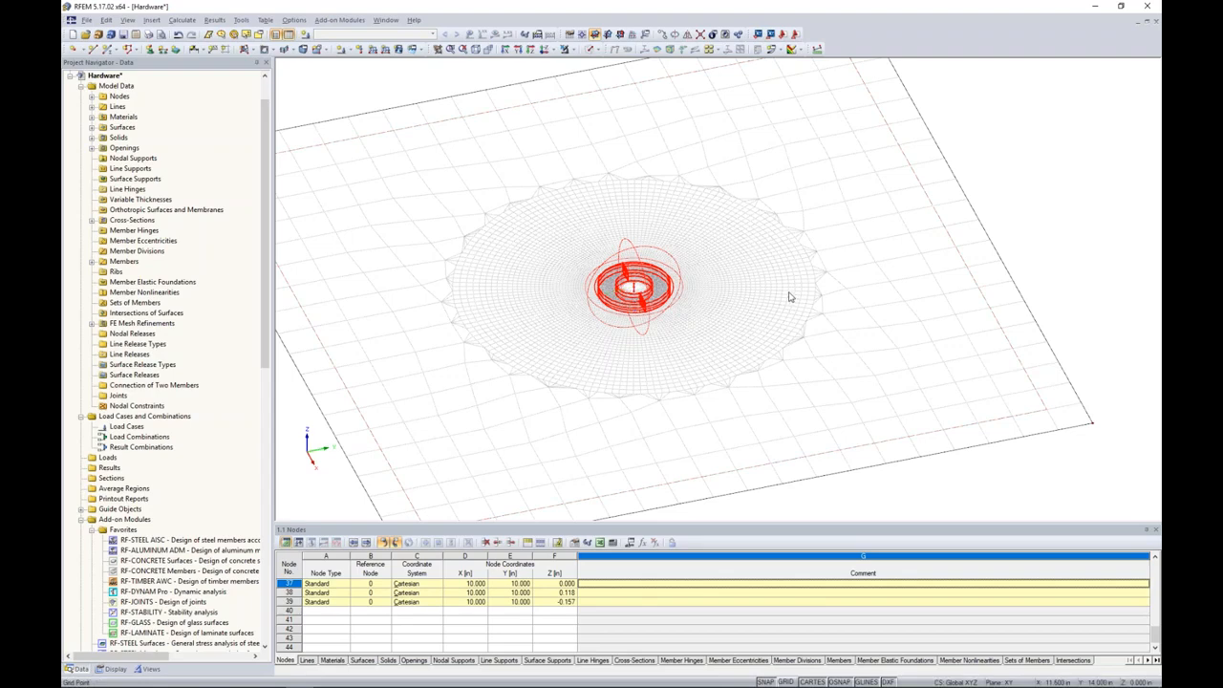
Switch to the Simple model and show it in wireframe display with the results hidden
click(385, 19)
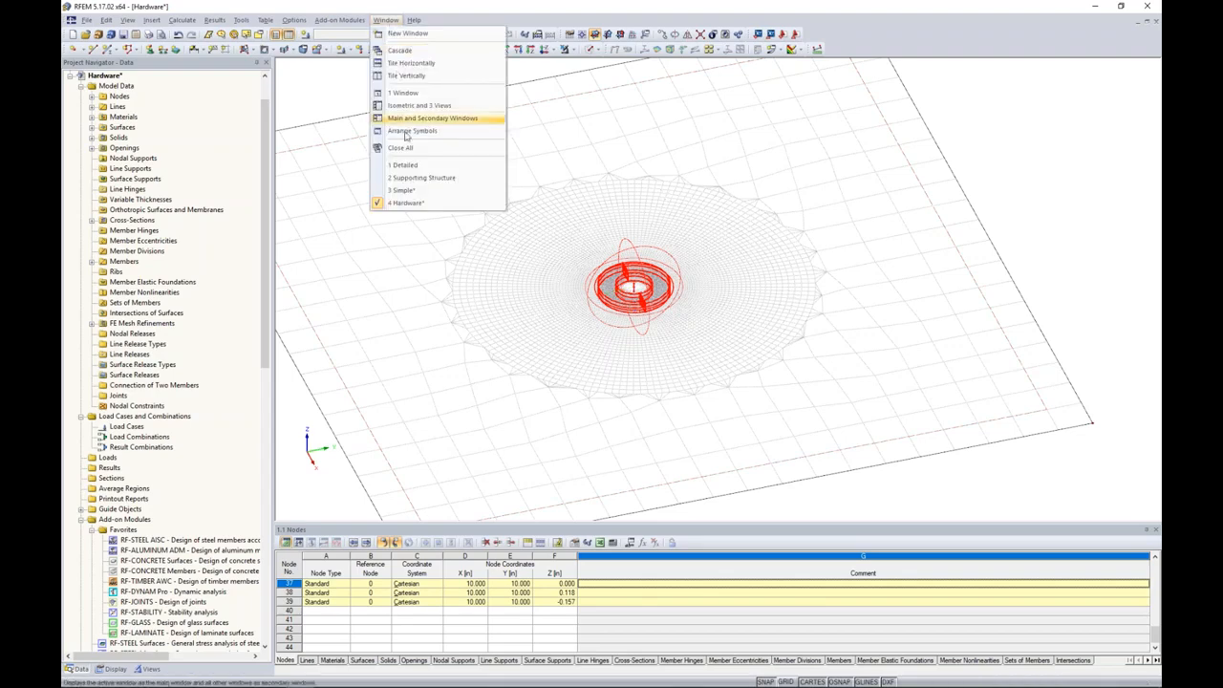
click(403, 190)
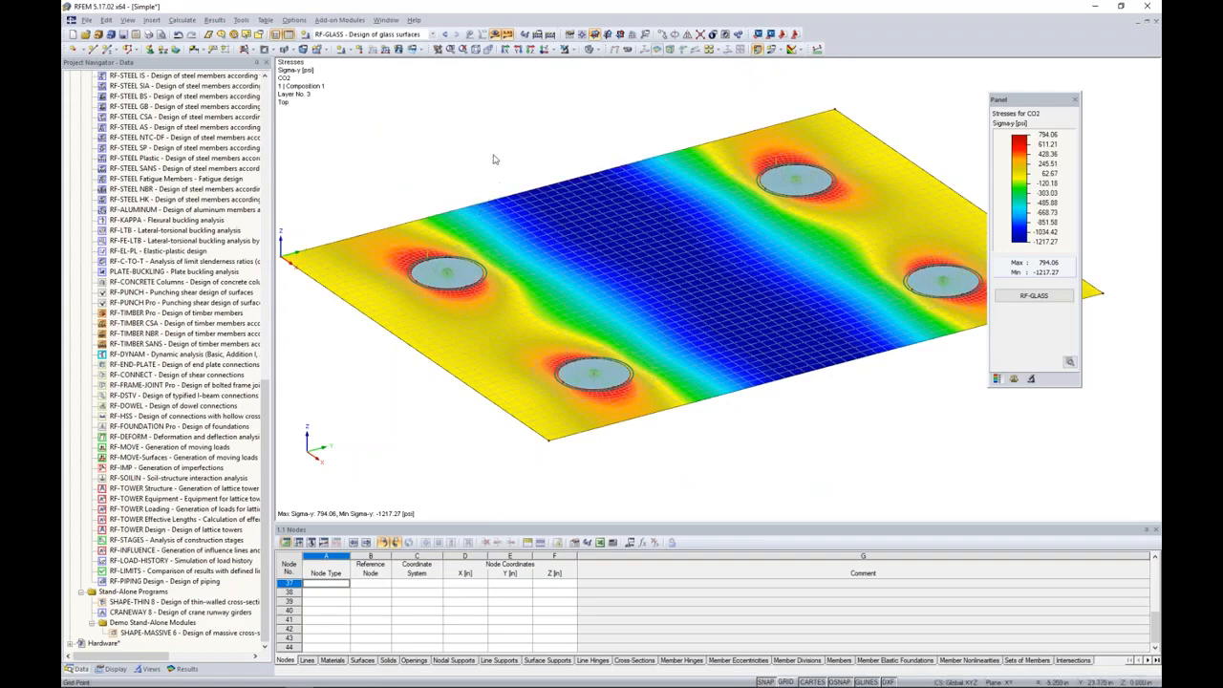
click(495, 34)
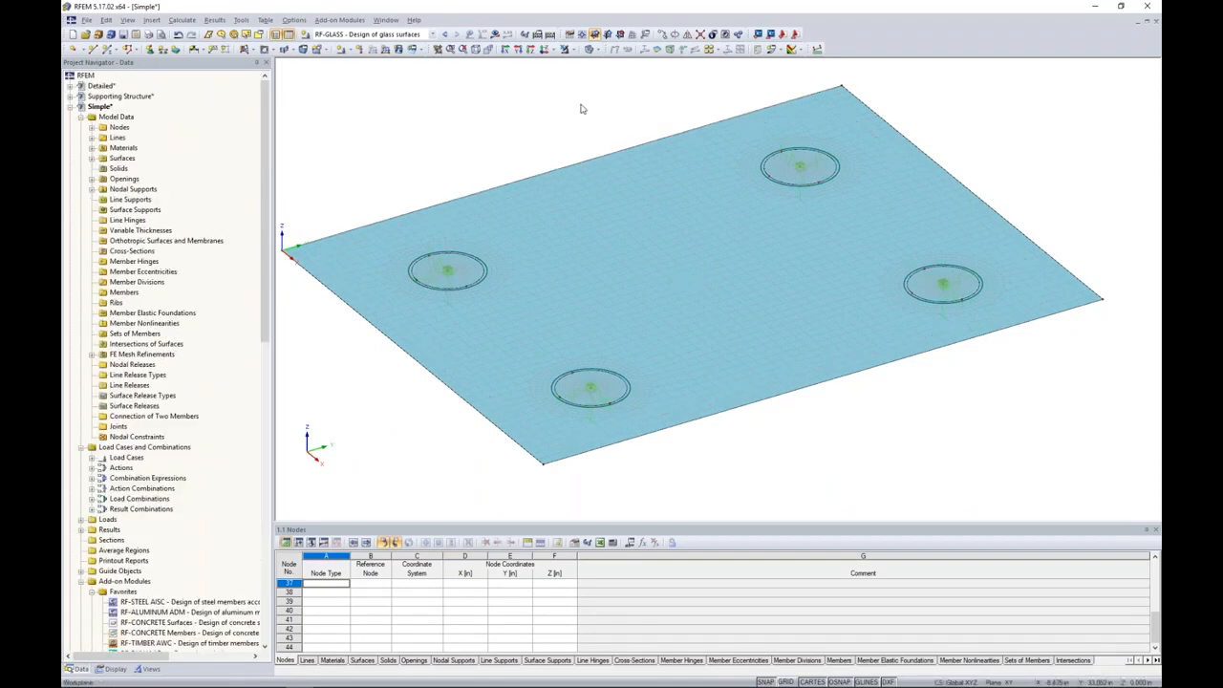
click(589, 49)
click(602, 63)
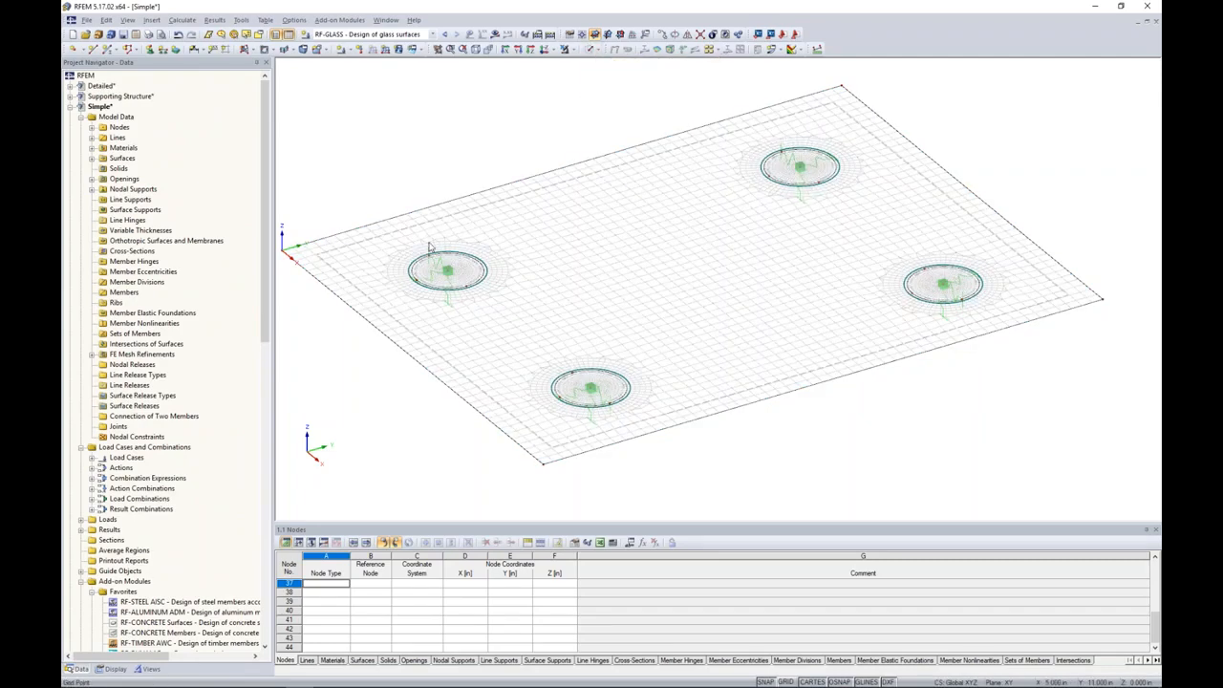
Delete the circles, openings, mesh refinements and nodal supports at the four fixing points, keeping the four centre nodes
drag(399, 242, 498, 301)
drag(541, 348, 647, 426)
drag(755, 134, 1000, 324)
click(805, 247)
drag(387, 243, 646, 429)
drag(753, 145, 995, 328)
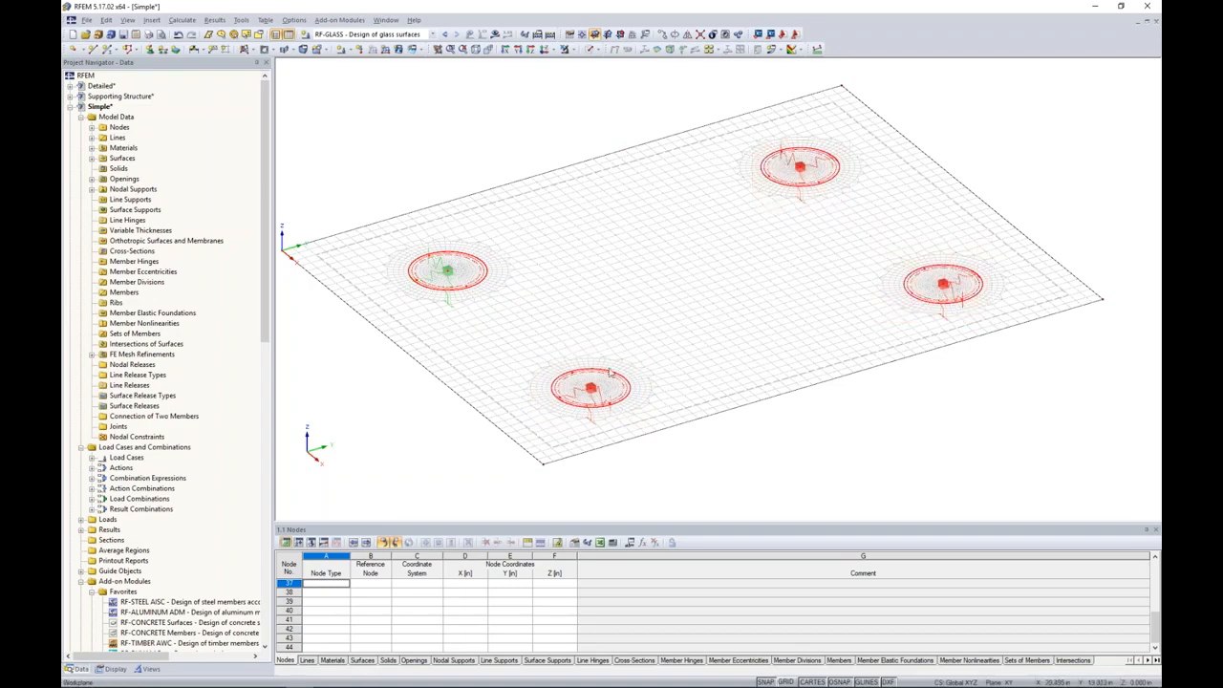
click(446, 269)
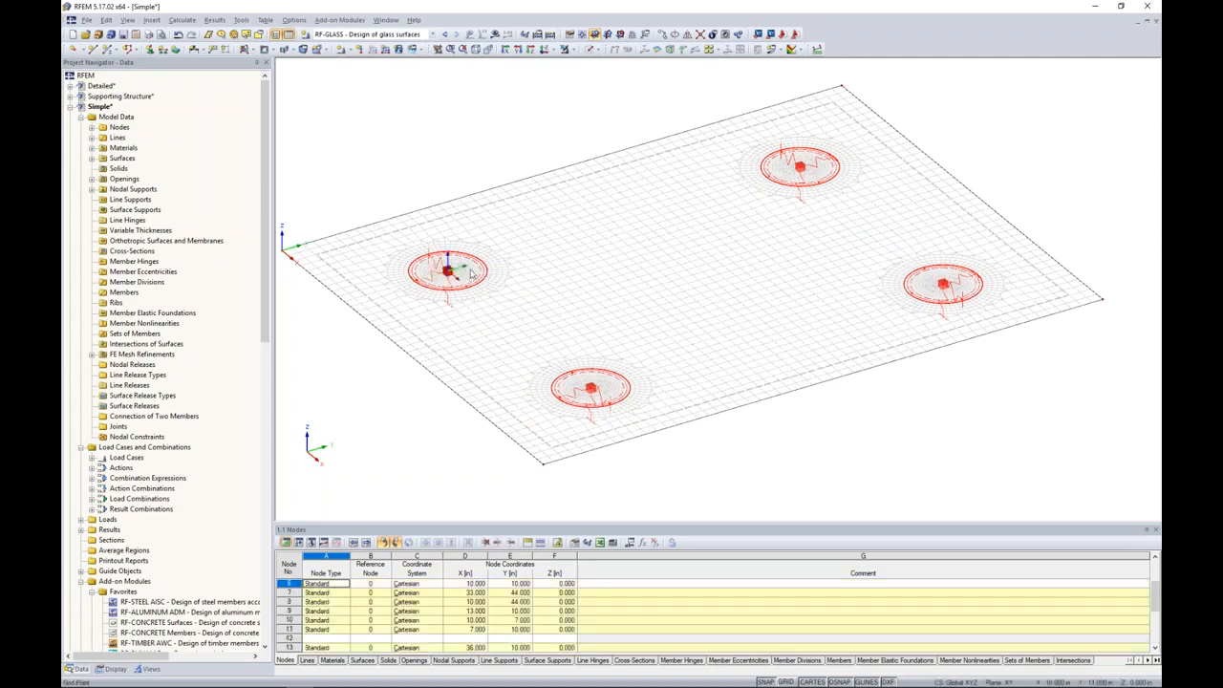
click(592, 390)
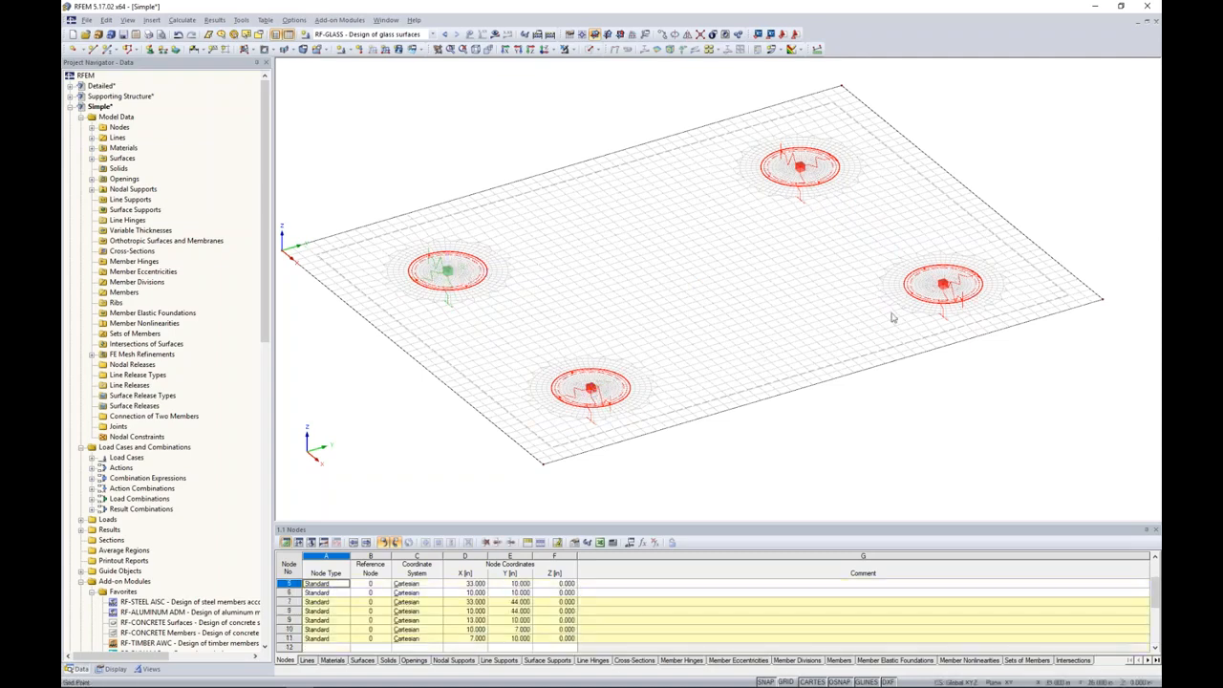
click(944, 285)
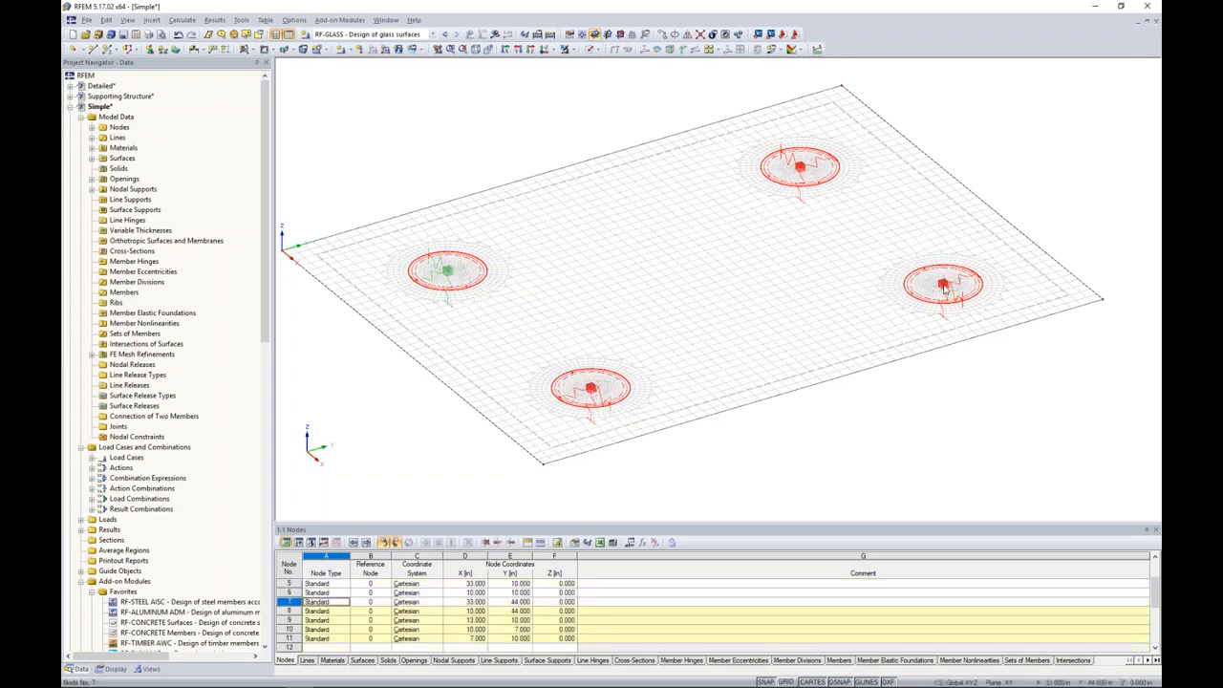
click(799, 168)
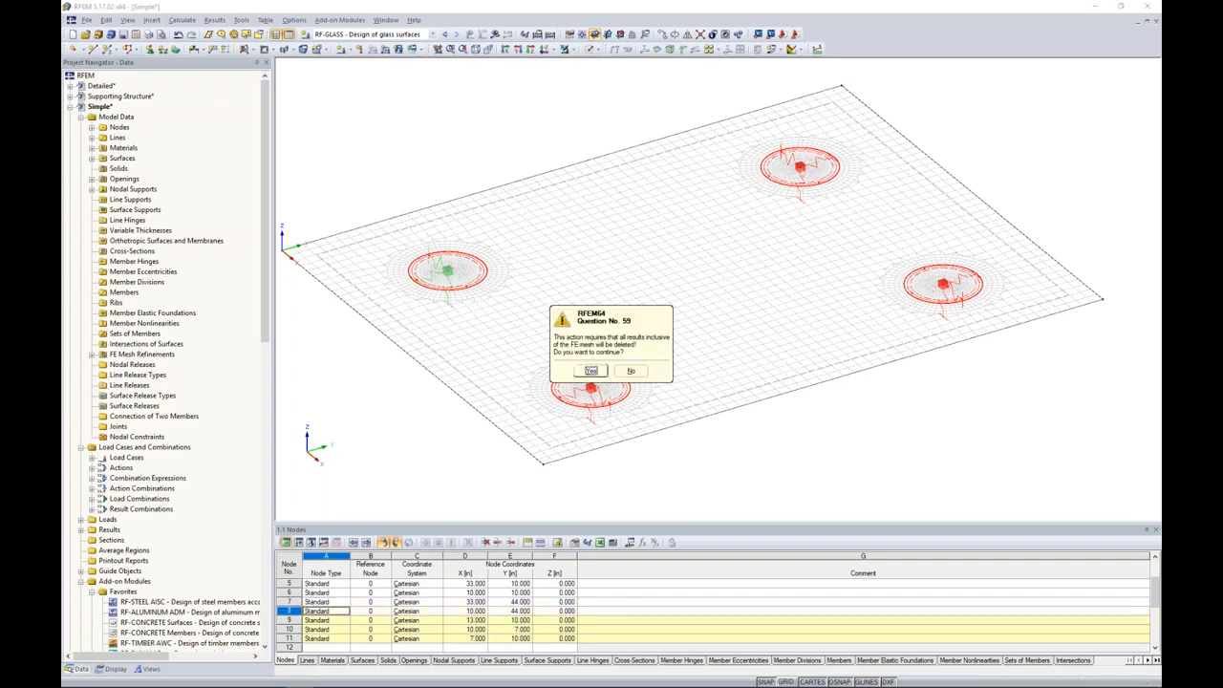
key(Delete)
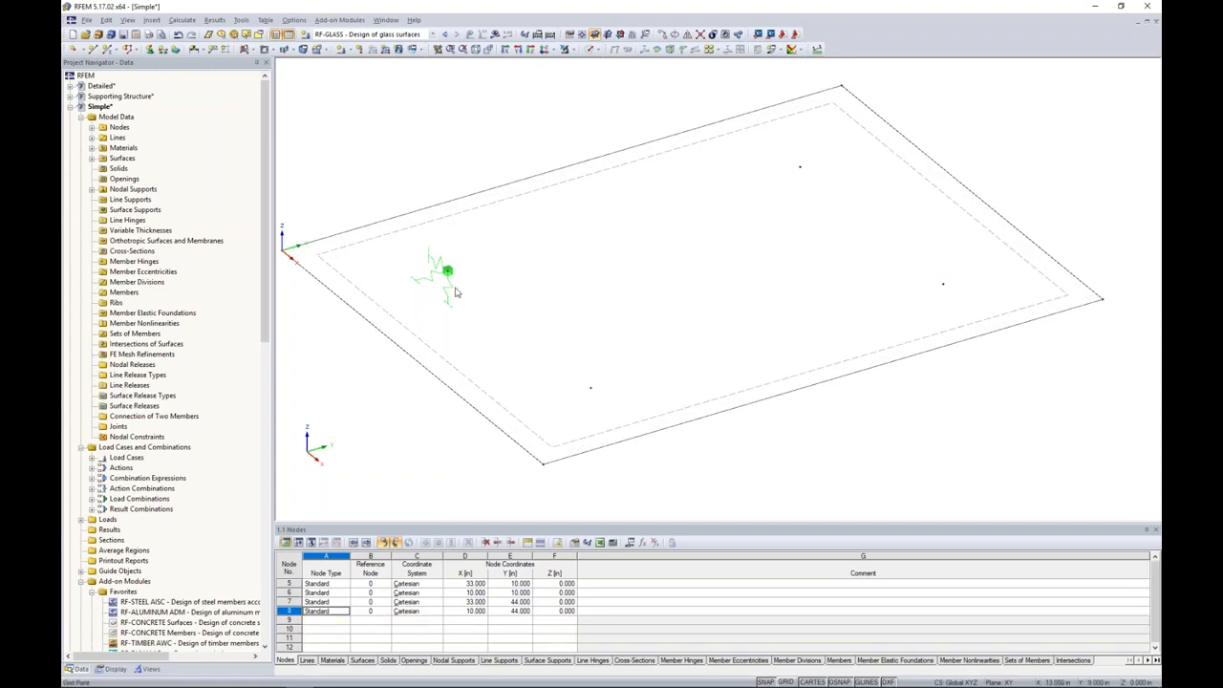
key(Delete)
middle_drag(578, 287, 616, 288)
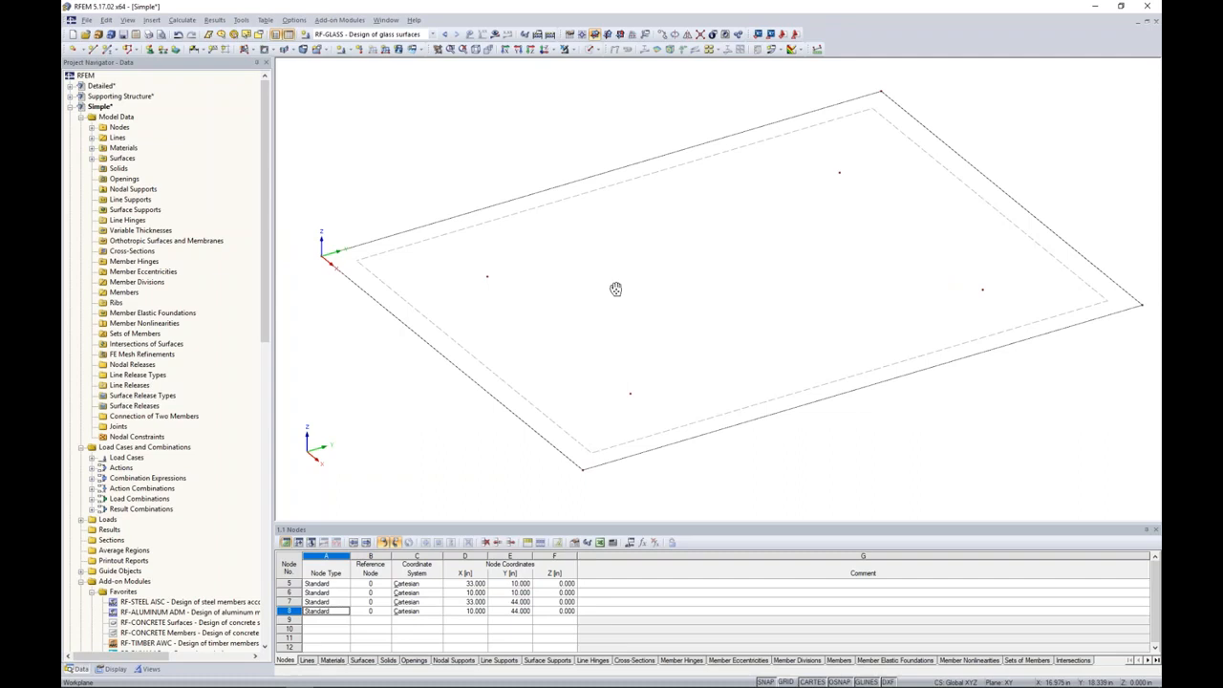
Paste the copied ring hardware with its mesh refinement into the Simple model with zero offset in all directions
key(ctrl+v)
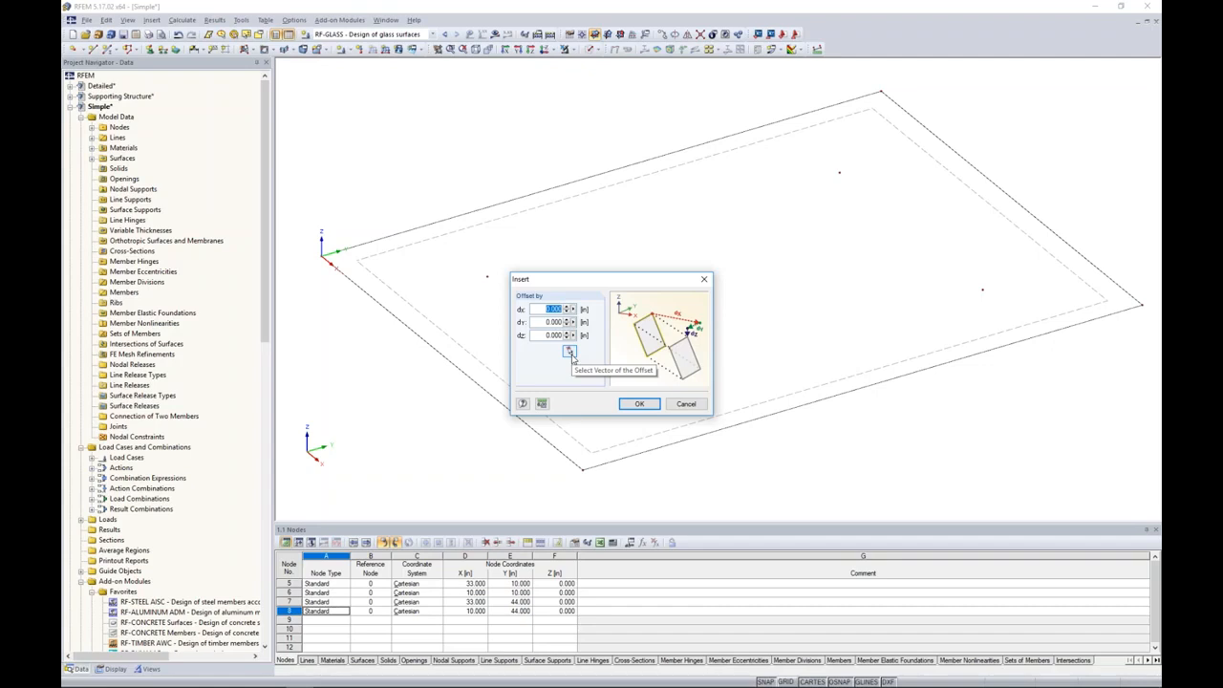
click(640, 403)
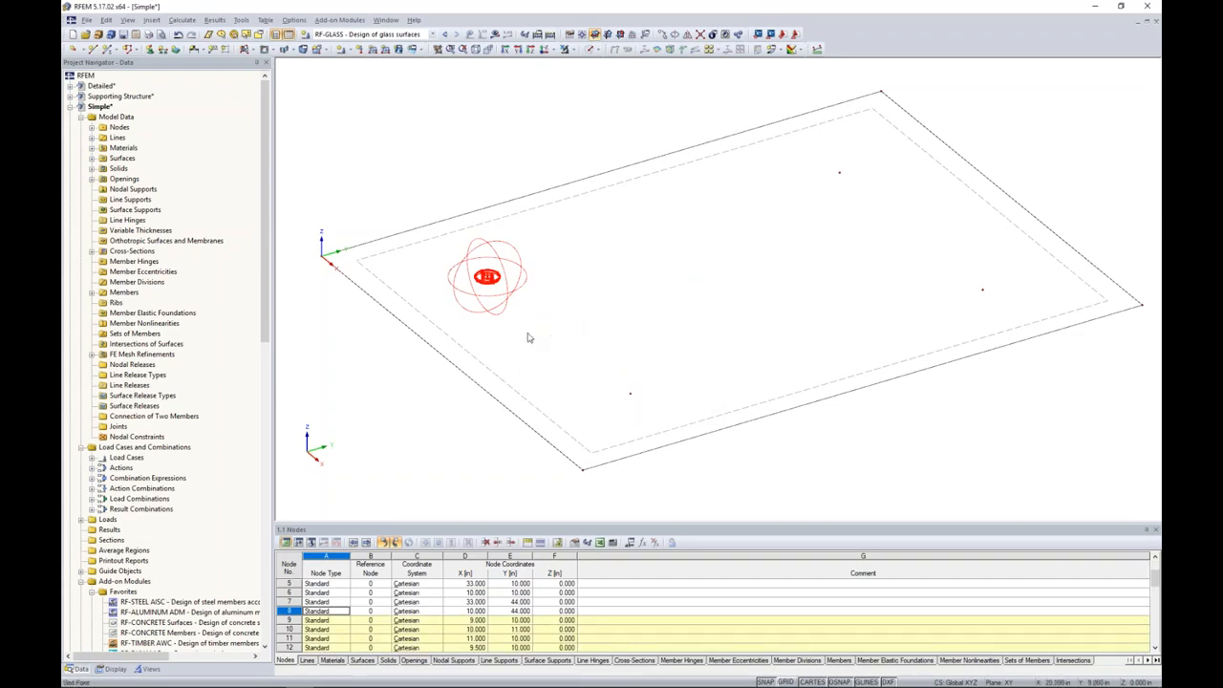
scroll(536, 330, up, 4)
scroll(522, 297, up, 2)
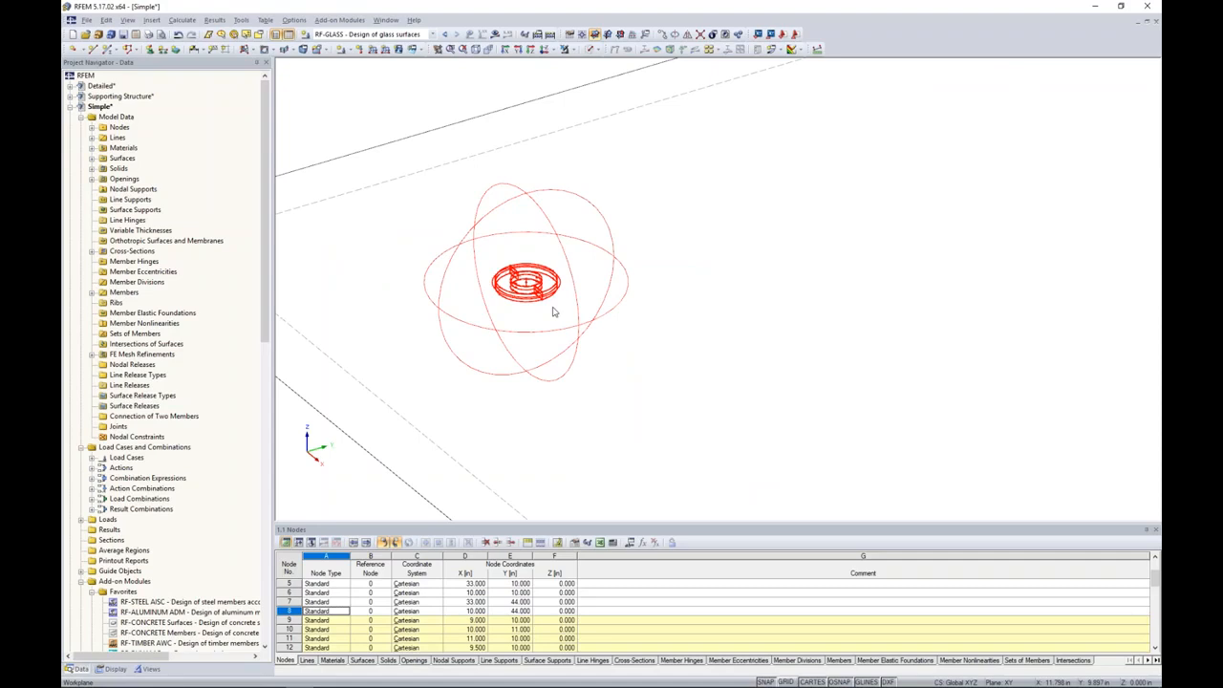
scroll(579, 332, down, 3)
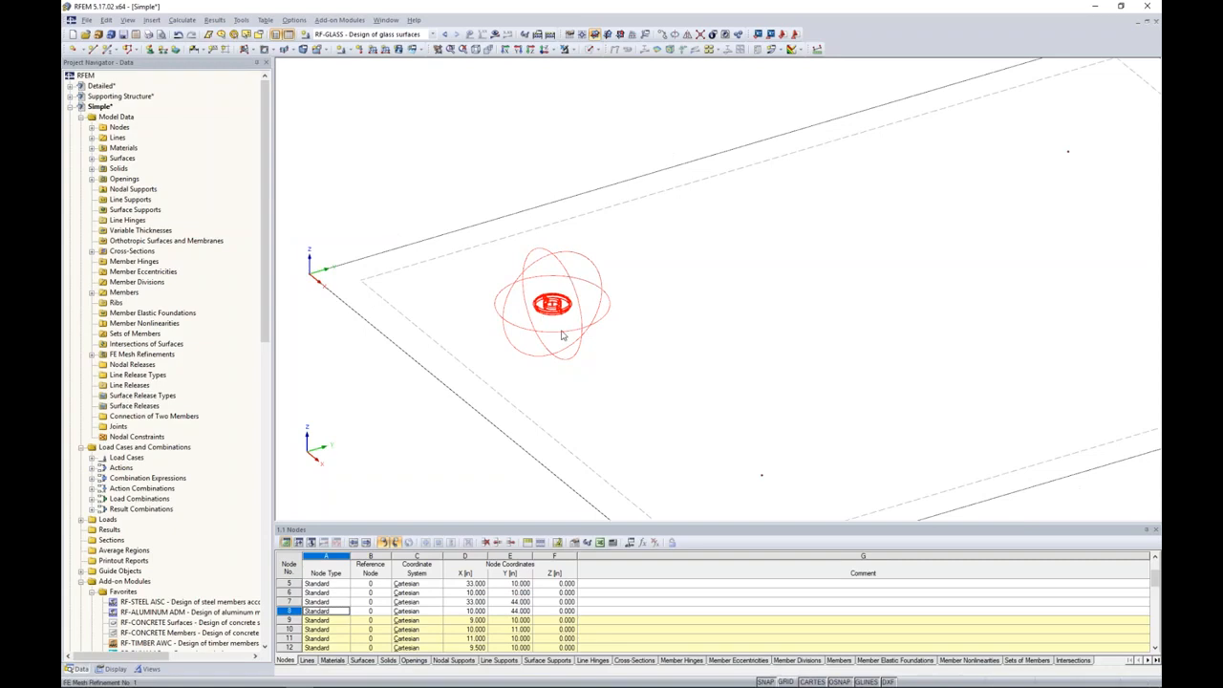
Copy the pasted hardware once by 23 in along X onto the neighbouring centre node, picking the displacement vector between both nodes
click(663, 35)
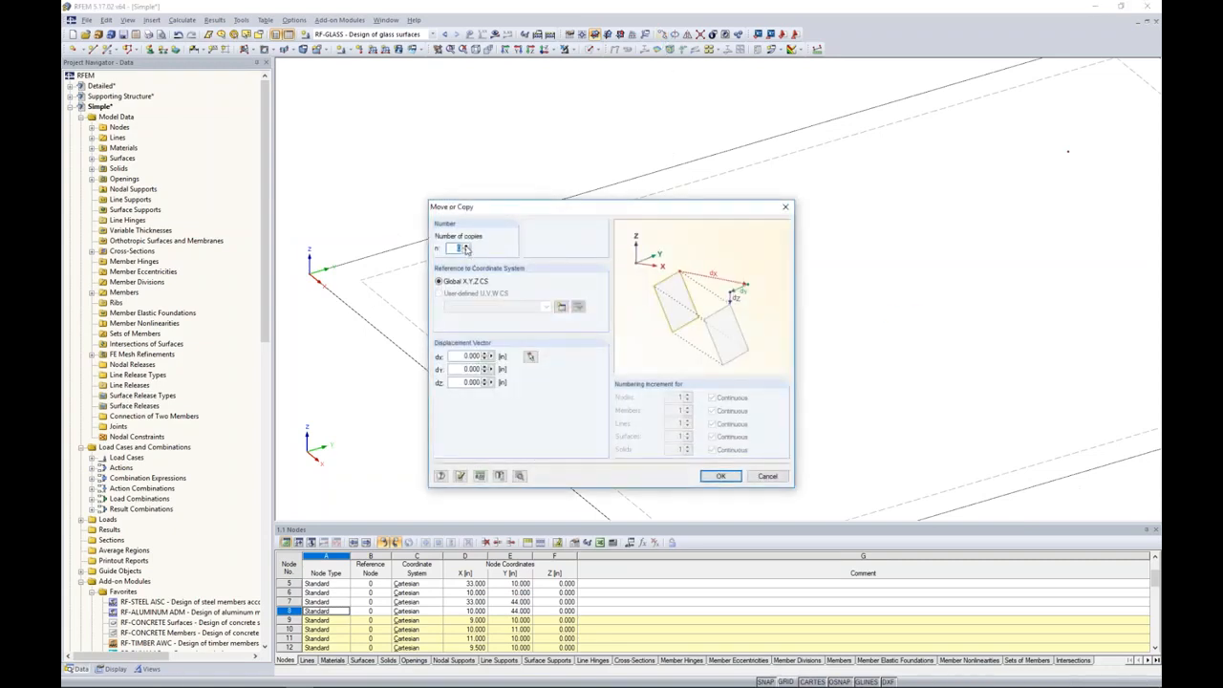
click(529, 355)
scroll(547, 315, up, 8)
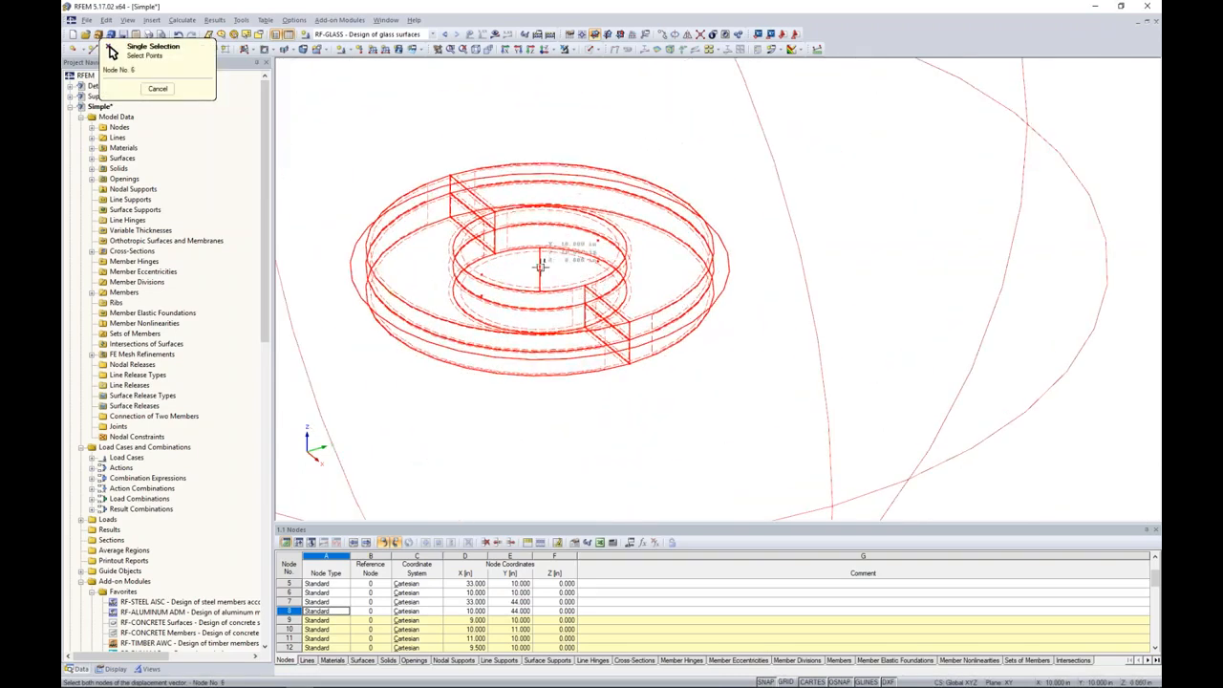
scroll(541, 265, down, 8)
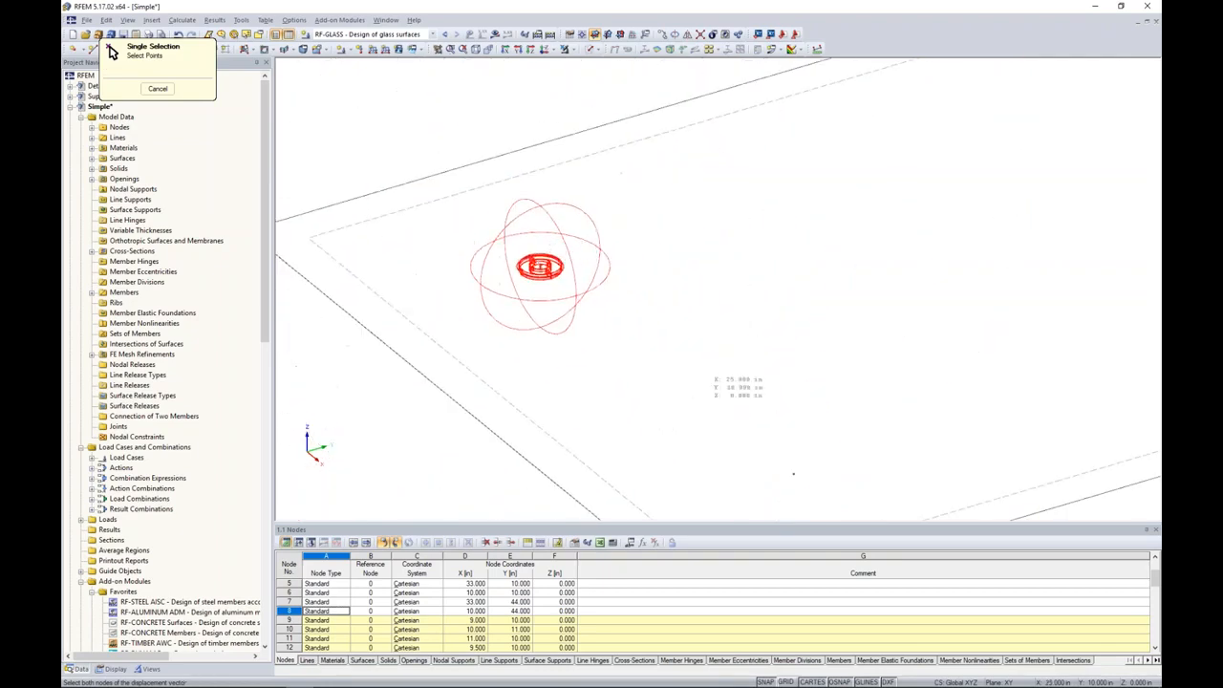
middle_drag(691, 385, 588, 279)
click(680, 365)
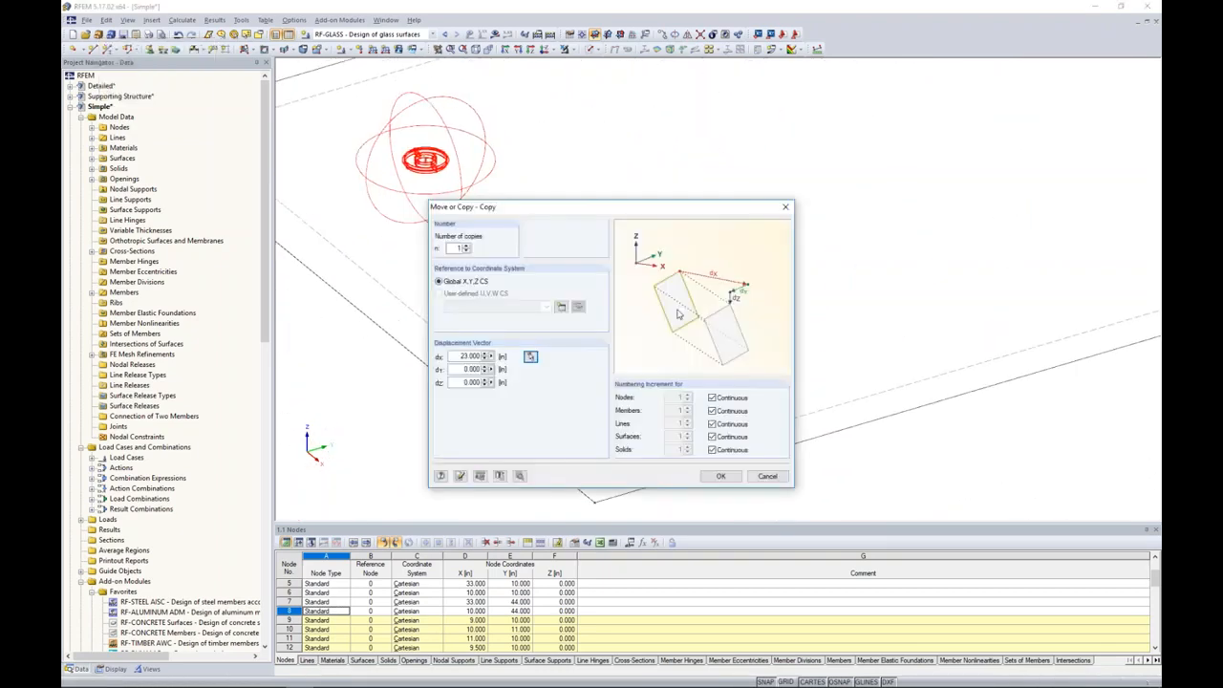
key(Return)
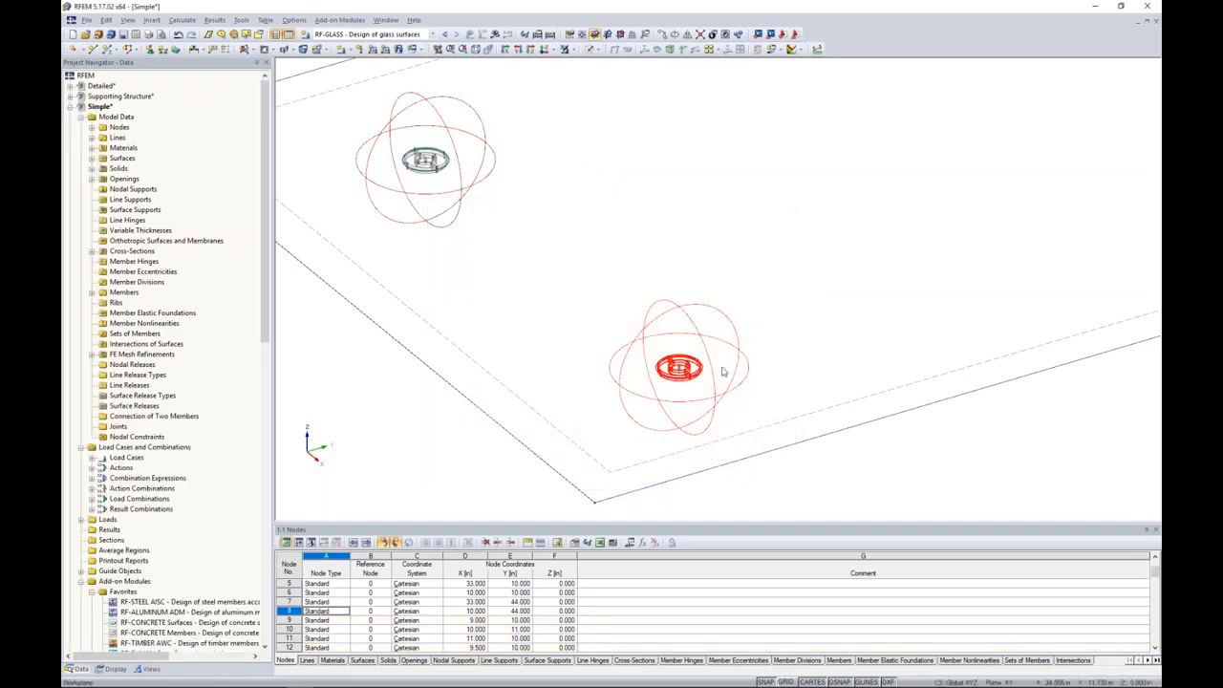
scroll(723, 372, down, 2)
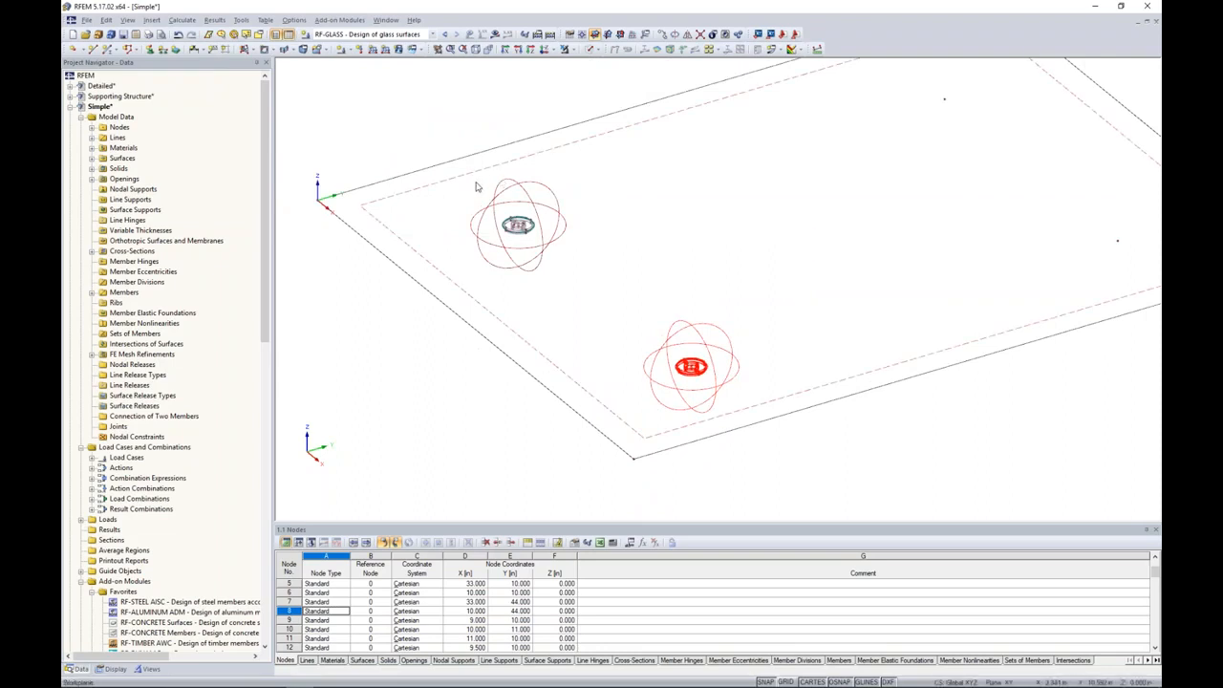
Select both hardware sets and copy them once by 34 in along Y onto the two remaining centre nodes
drag(468, 178, 591, 285)
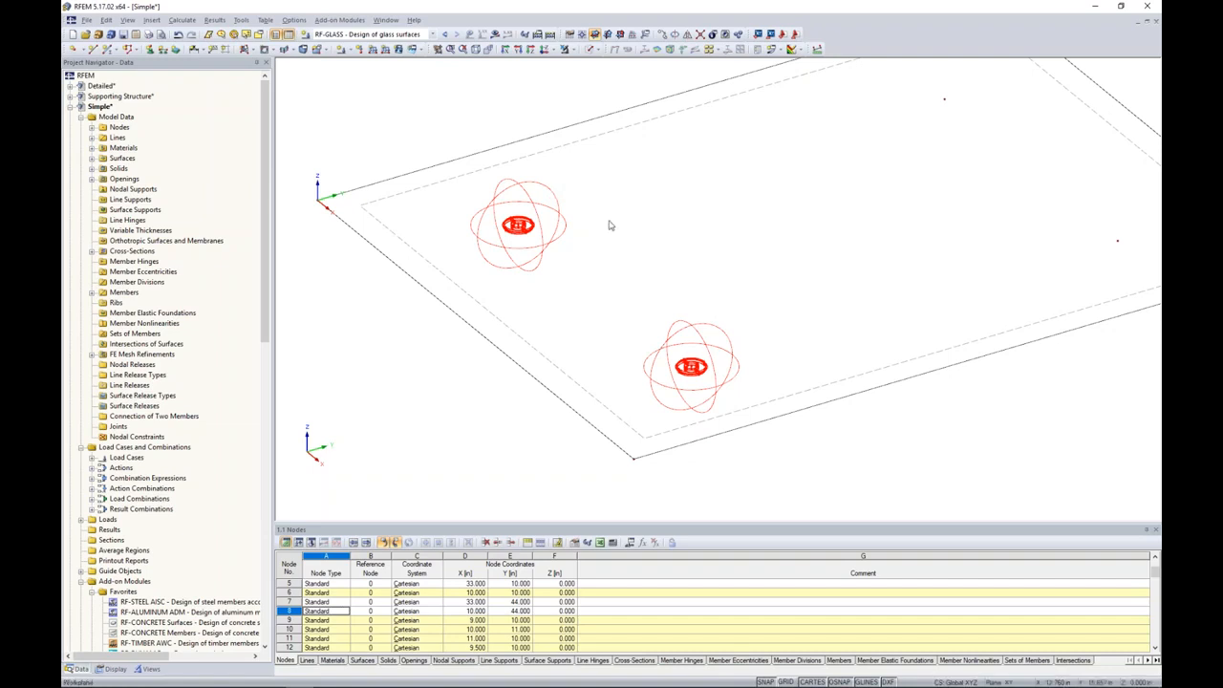
middle_drag(772, 244, 659, 282)
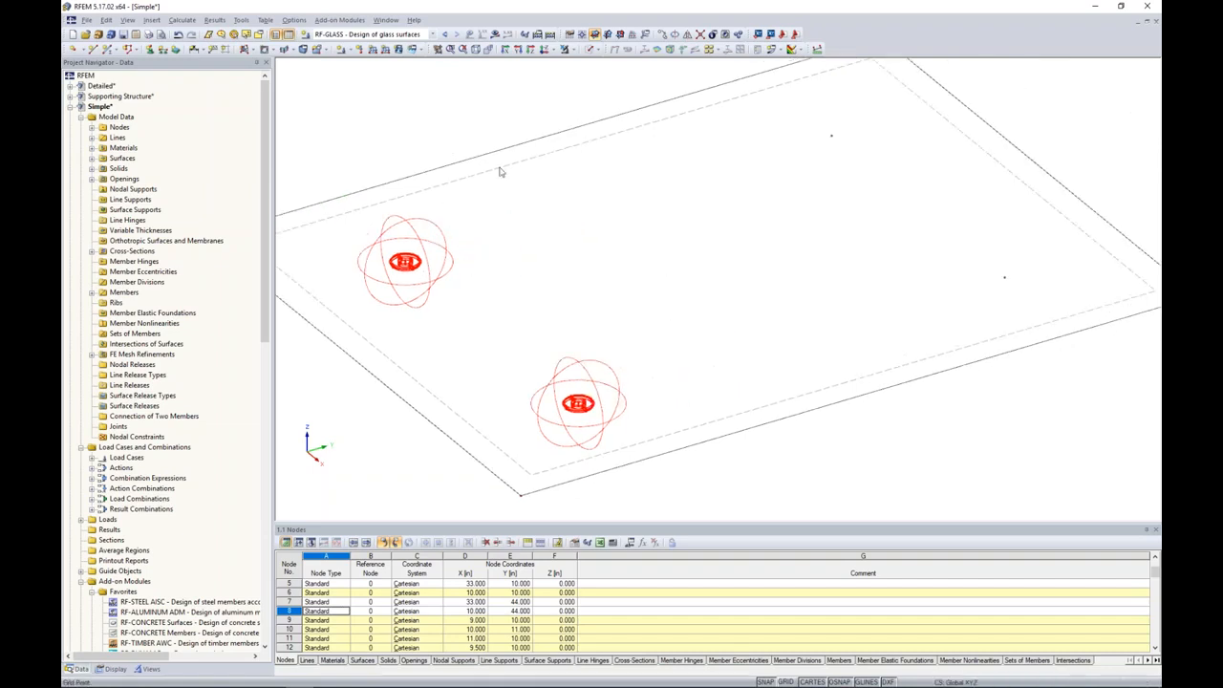
click(663, 35)
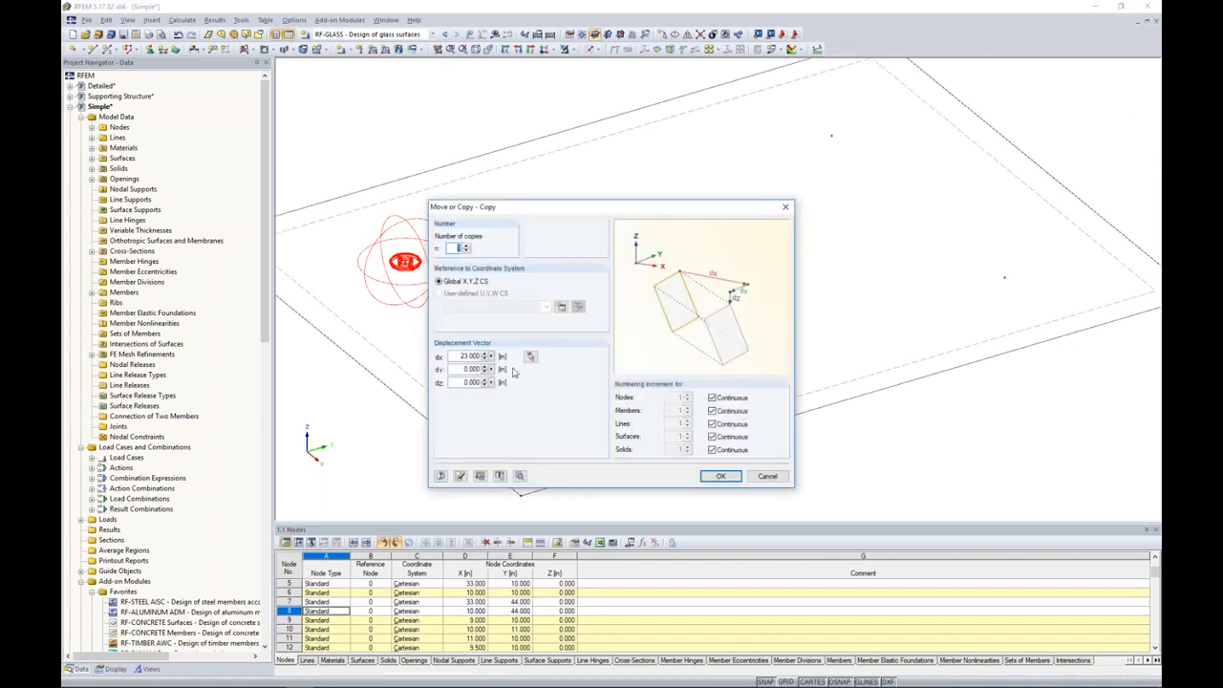
click(533, 357)
scroll(405, 261, up, 5)
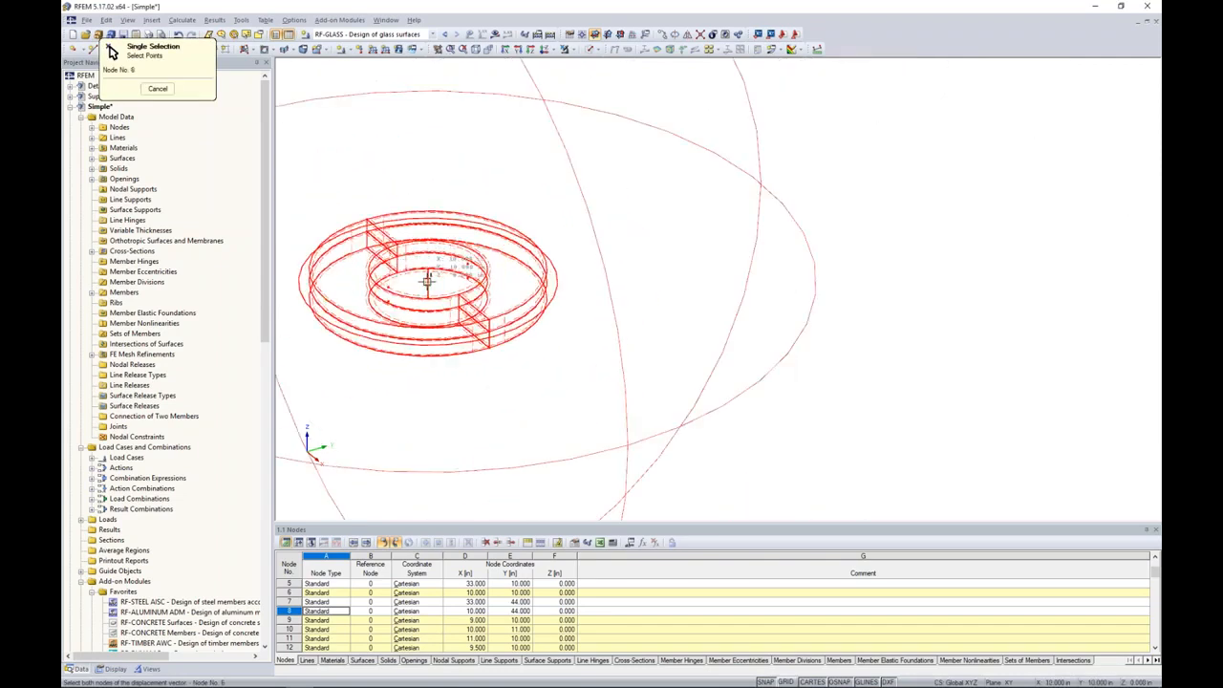
scroll(426, 280, down, 4)
scroll(426, 280, down, 3)
scroll(822, 230, up, 5)
click(864, 165)
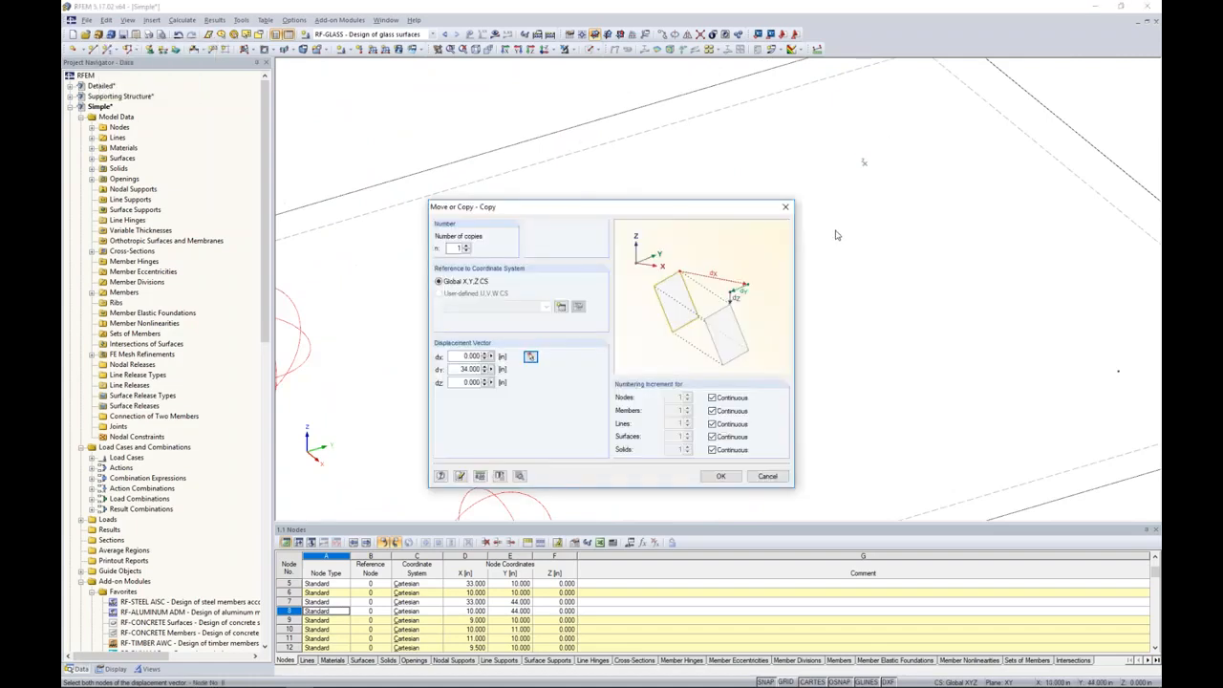
click(722, 477)
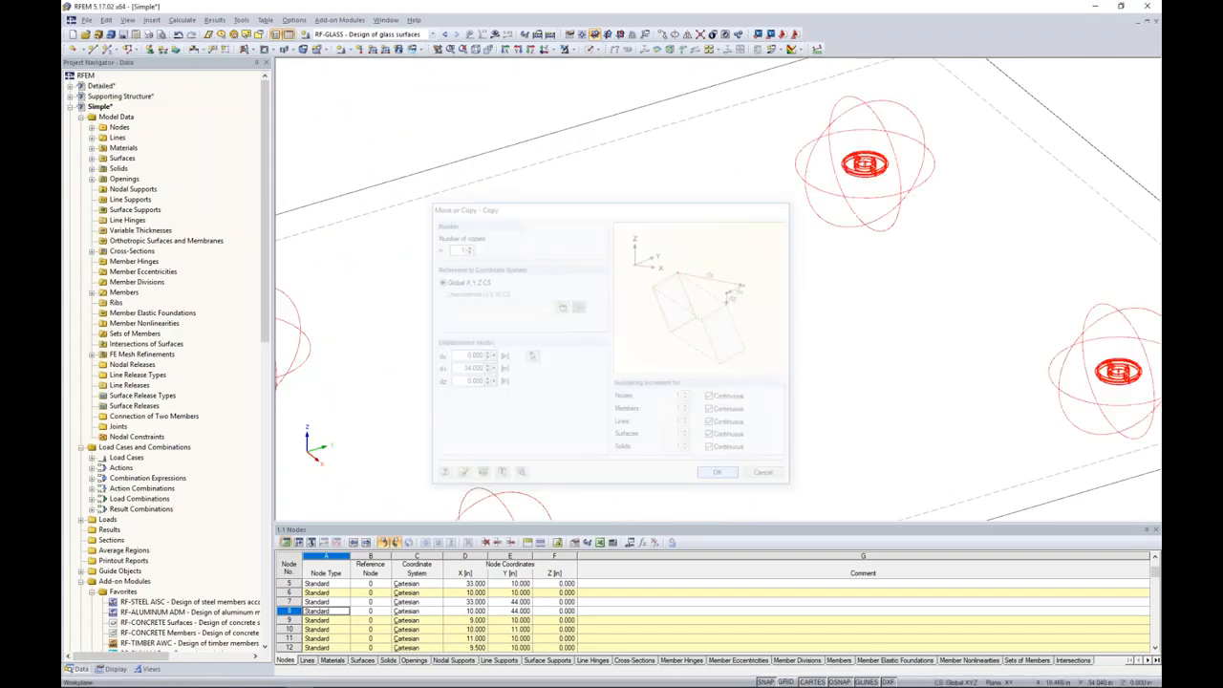
scroll(686, 363, down, 4)
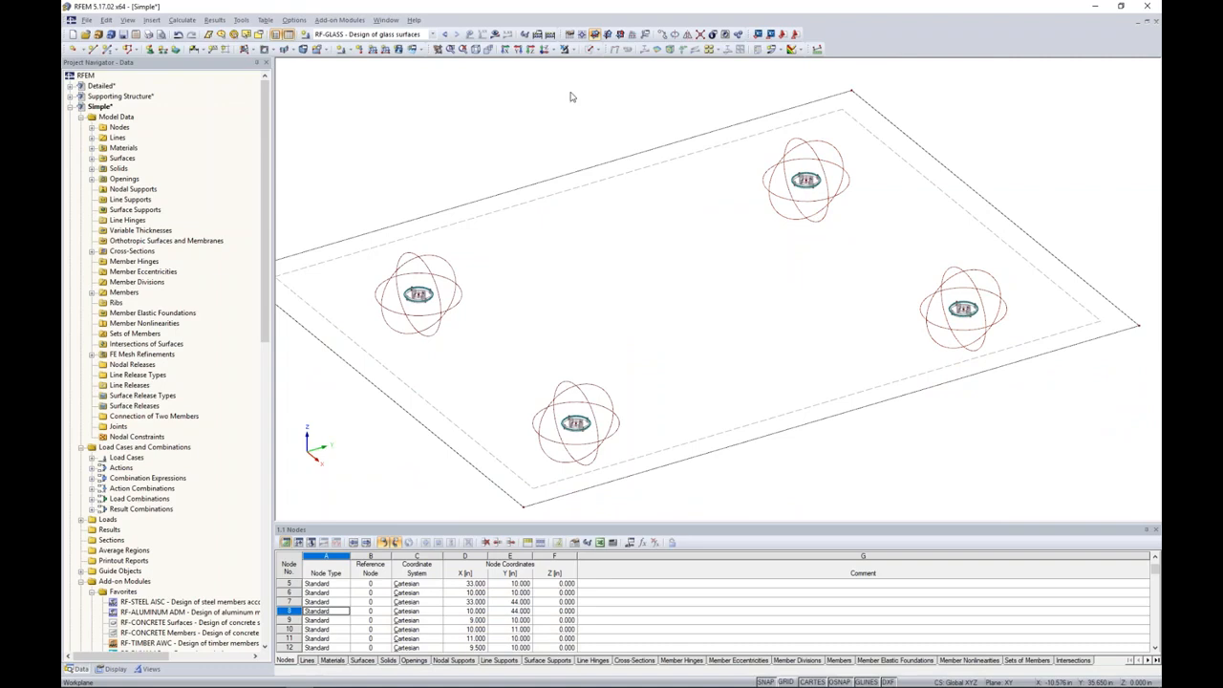
Show the glass plate with its four hardware sets in the solid transparent display model
click(593, 48)
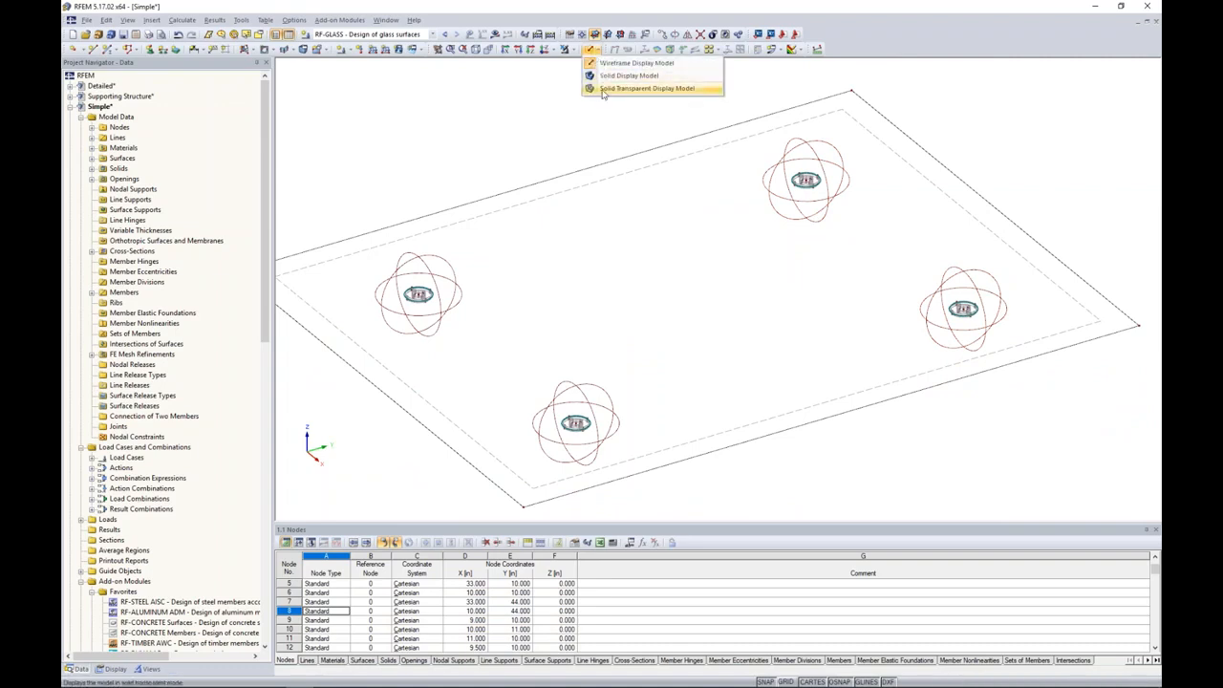
click(603, 93)
middle_drag(519, 150, 567, 142)
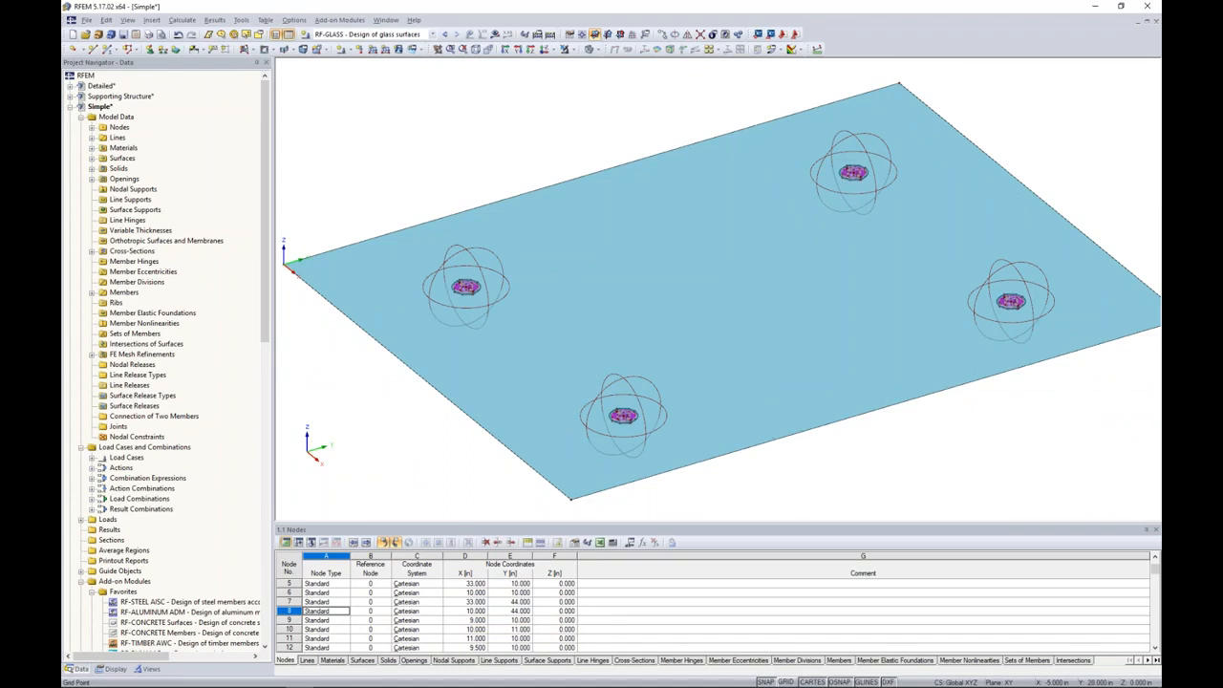
Switch to the Supporting Structure model and examine how the point fixings connect through the round posts to the supporting tubes
click(386, 19)
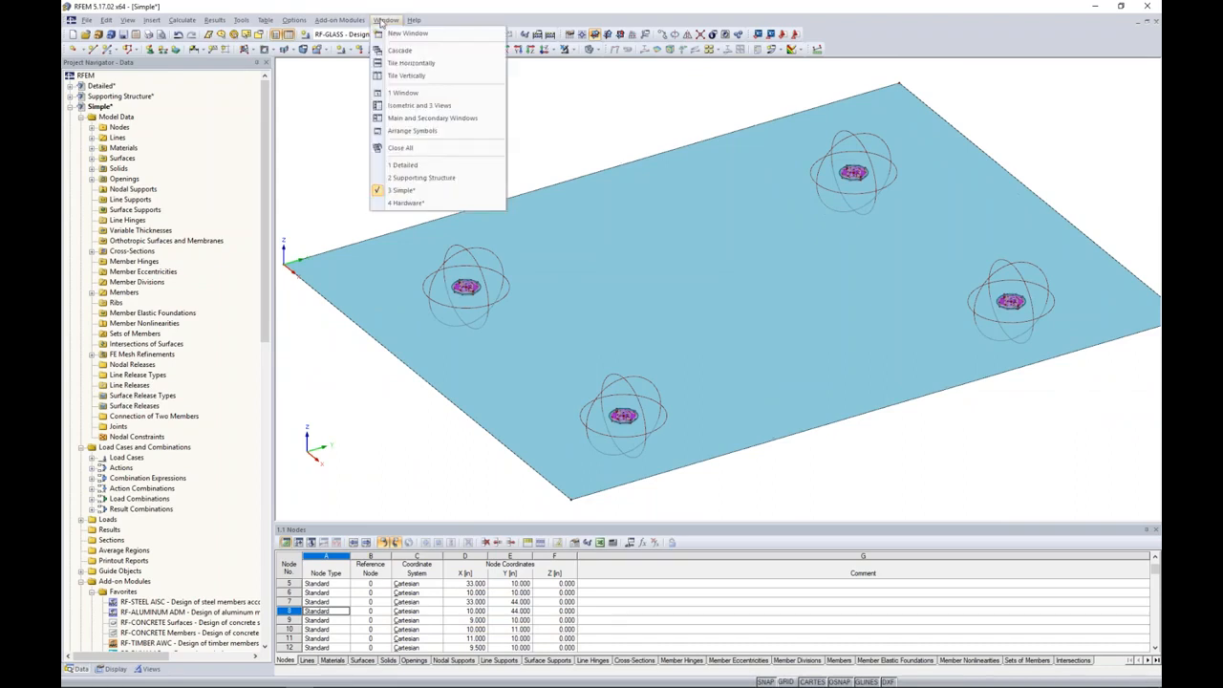
click(406, 177)
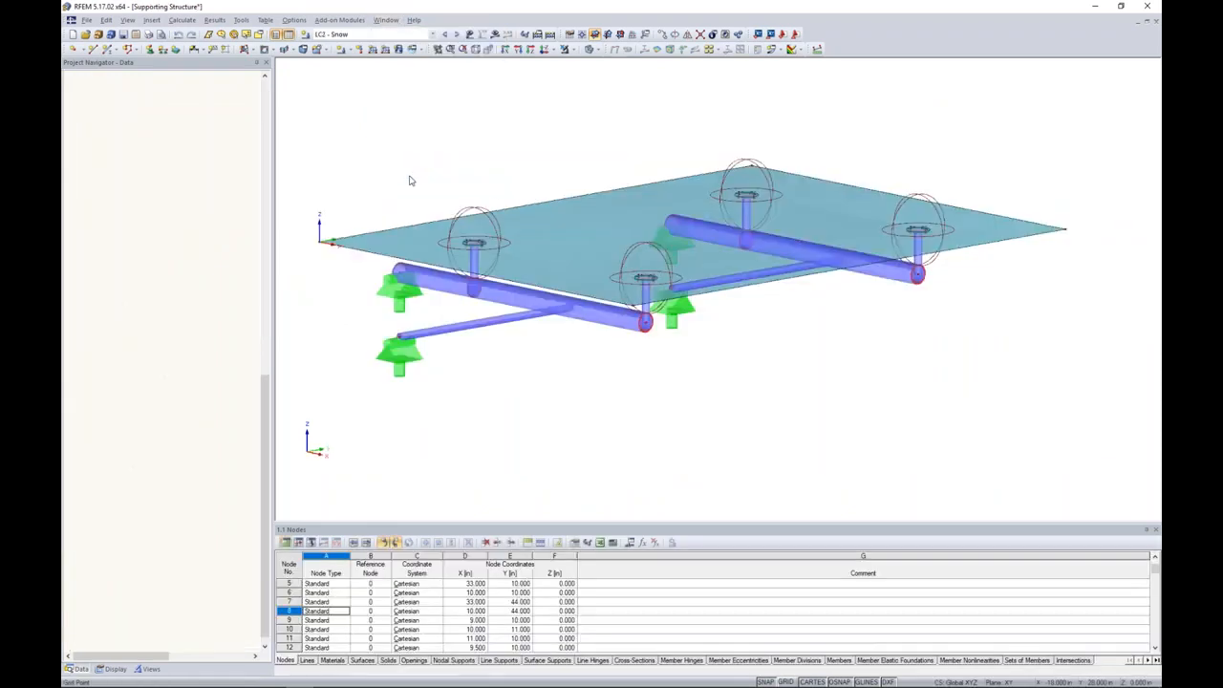
mouse_move(749, 377)
ctrl+middle_down()
mouse_move(749, 365)
mouse_move(766, 388)
ctrl+middle_up()
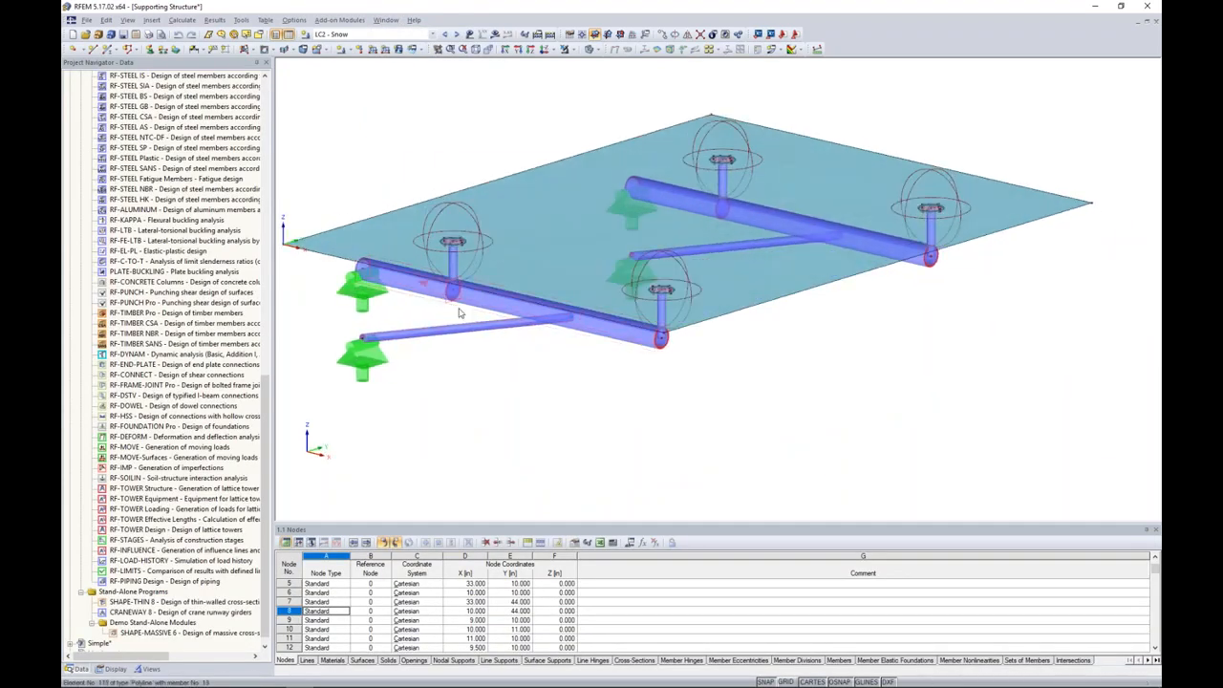
middle_drag(510, 366, 575, 389)
scroll(523, 283, up, 5)
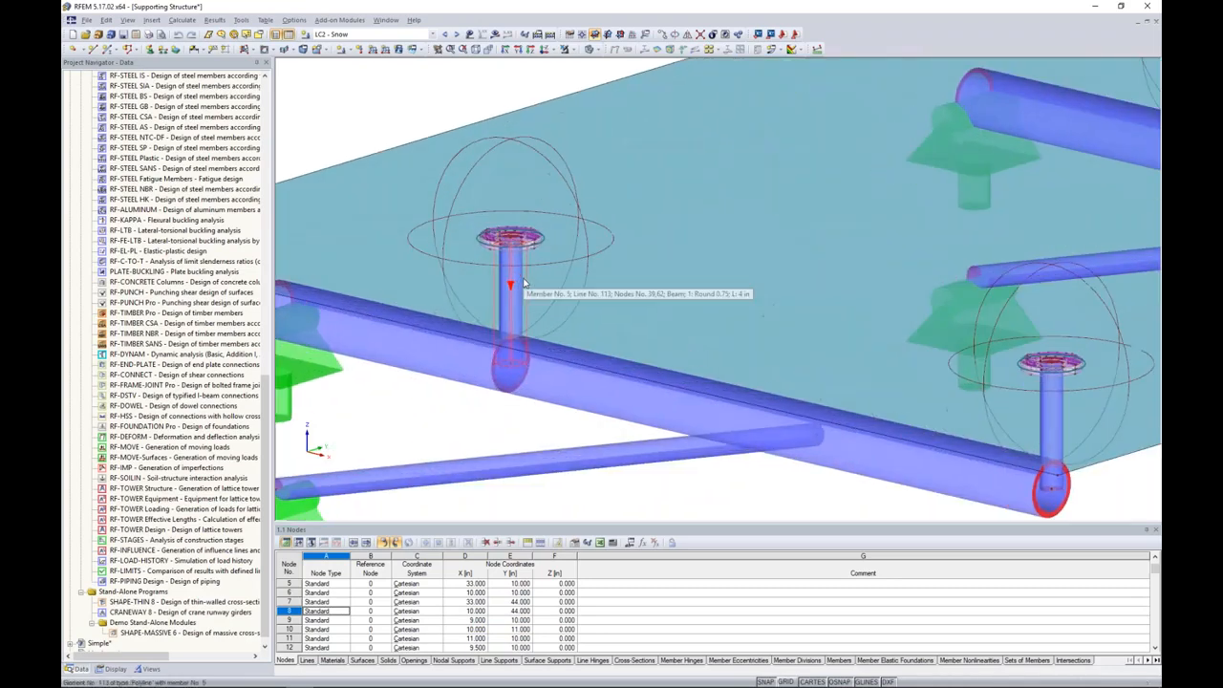
scroll(506, 255, up, 3)
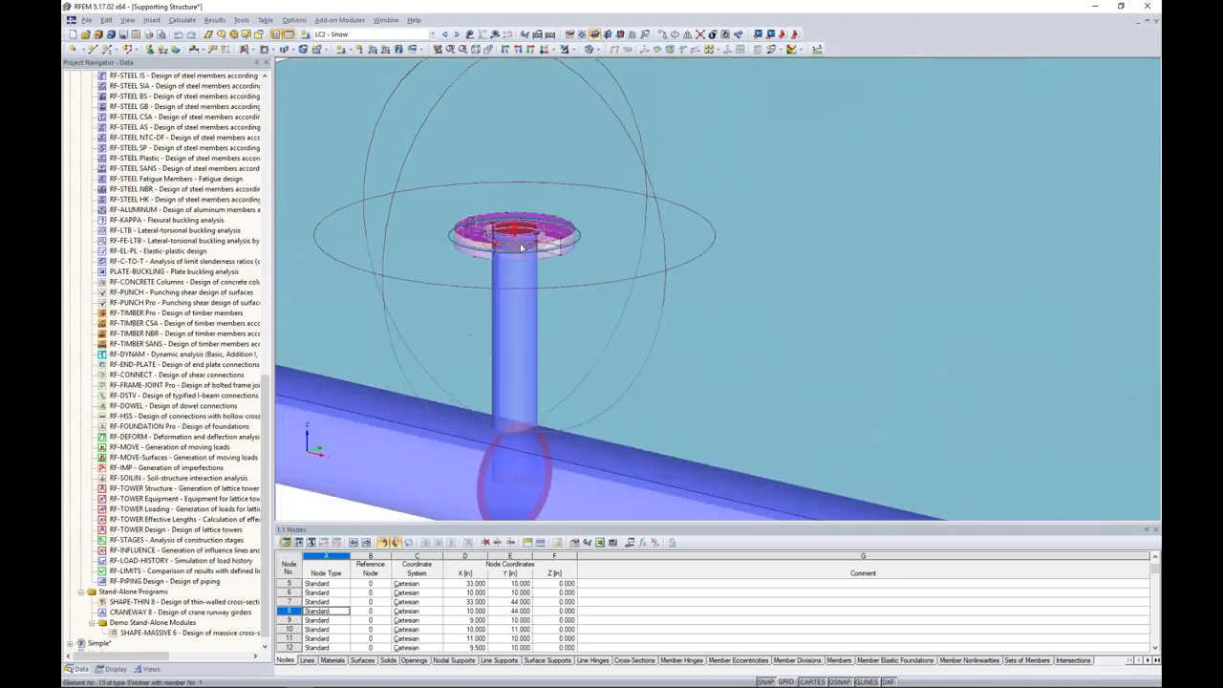
scroll(503, 251, down, 8)
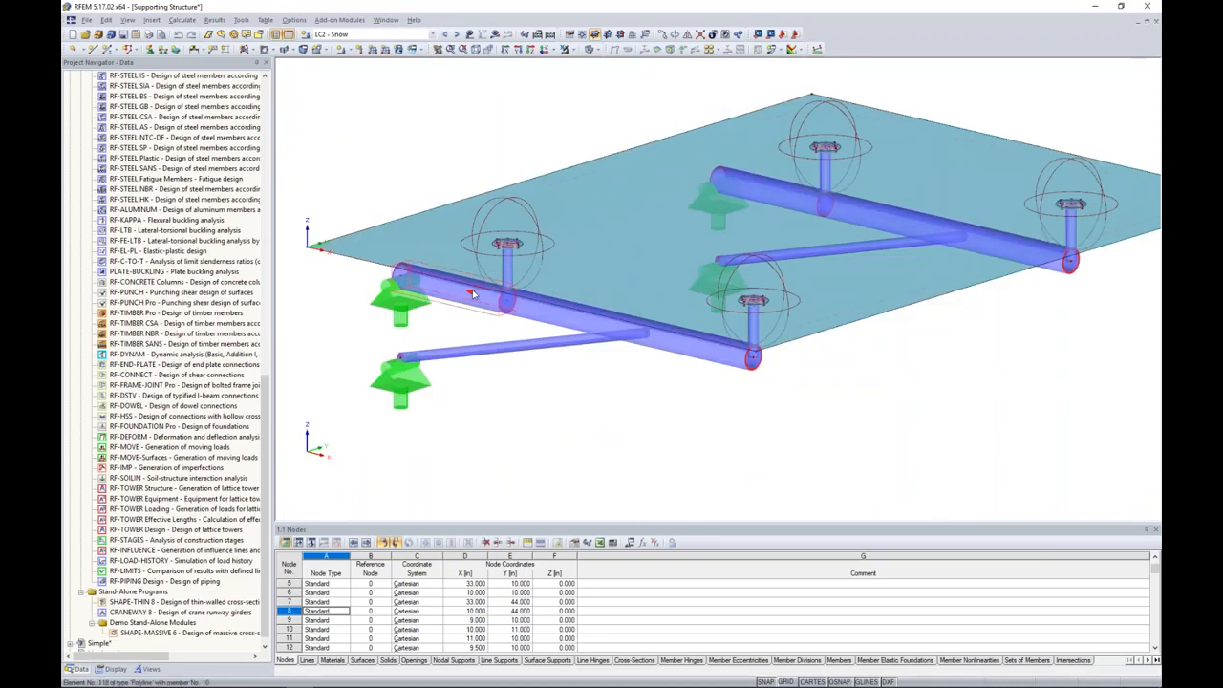
ctrl+middle_drag(606, 394, 628, 356)
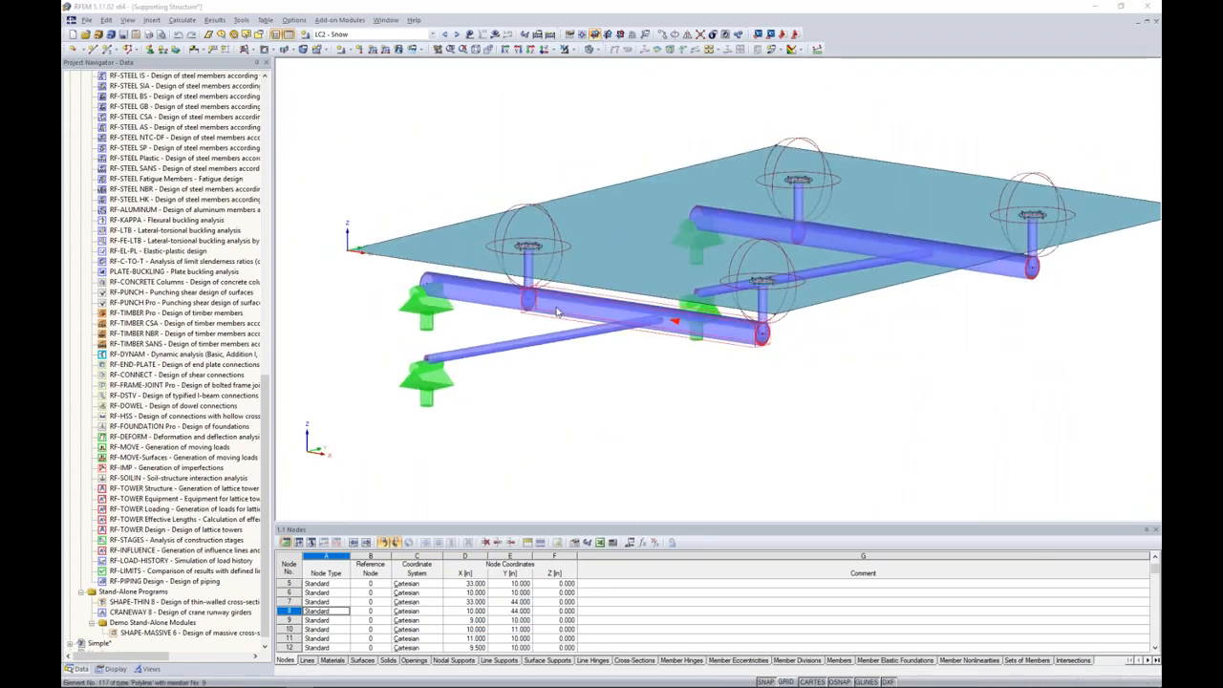
Check the cross-section and material of the front supporting tube member without changing them
double_click(558, 311)
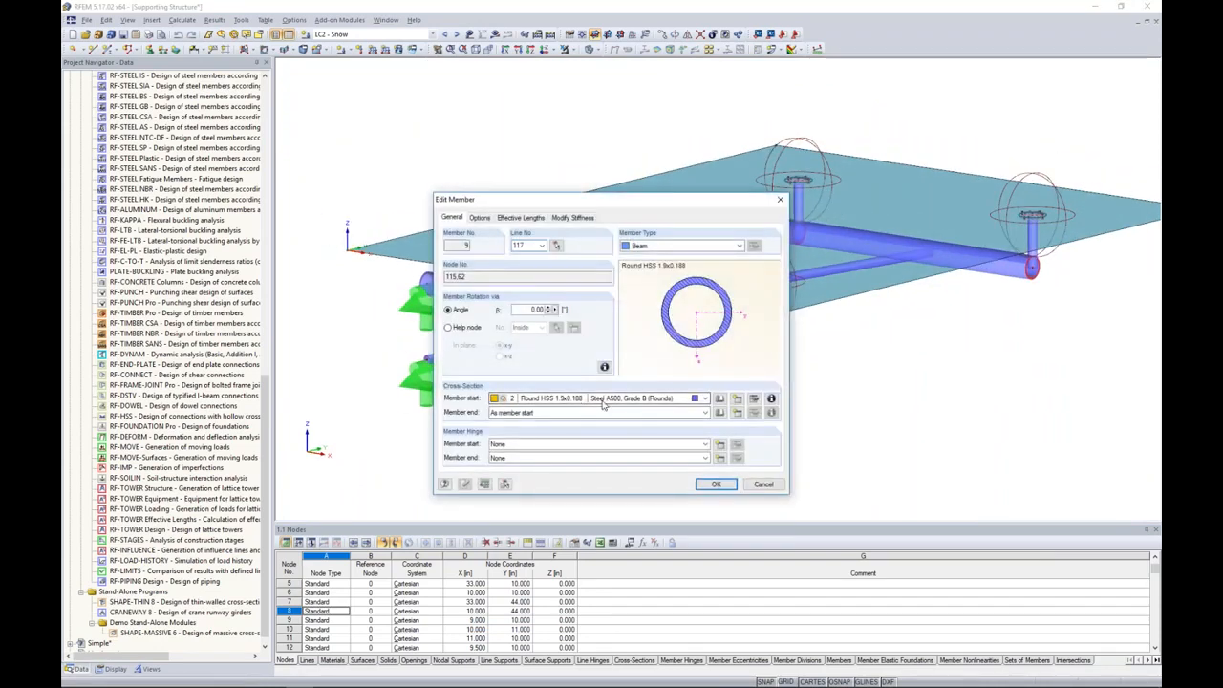
click(763, 485)
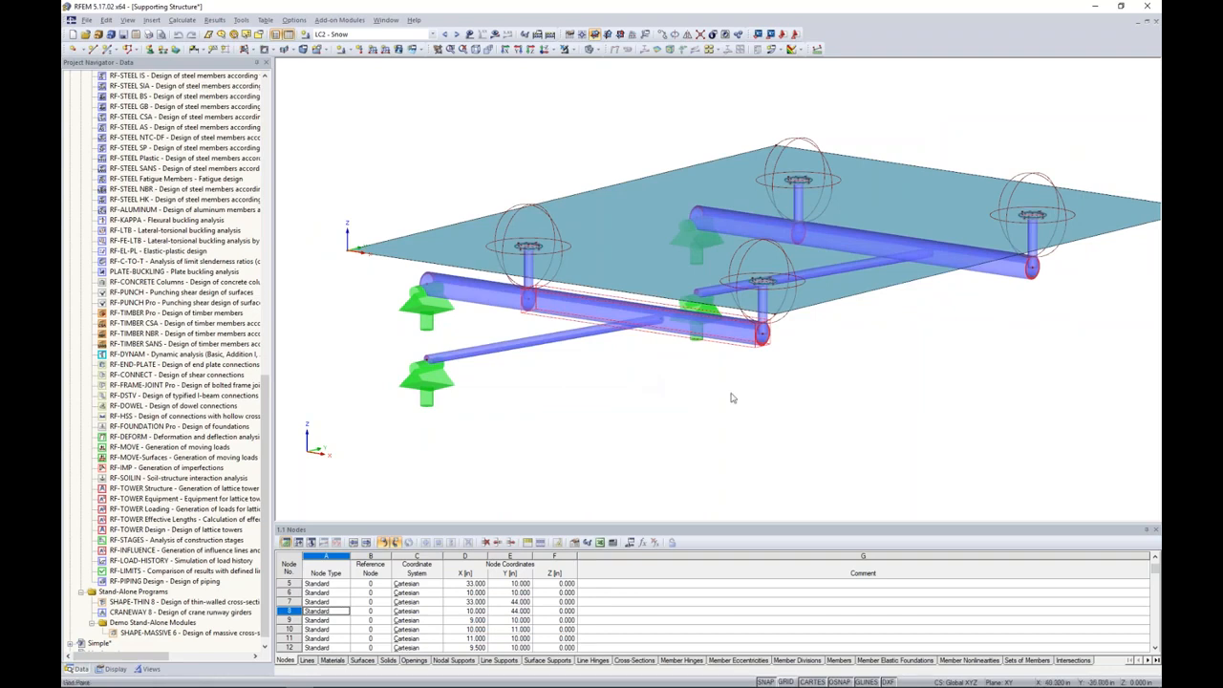
ctrl+middle_drag(793, 407, 716, 371)
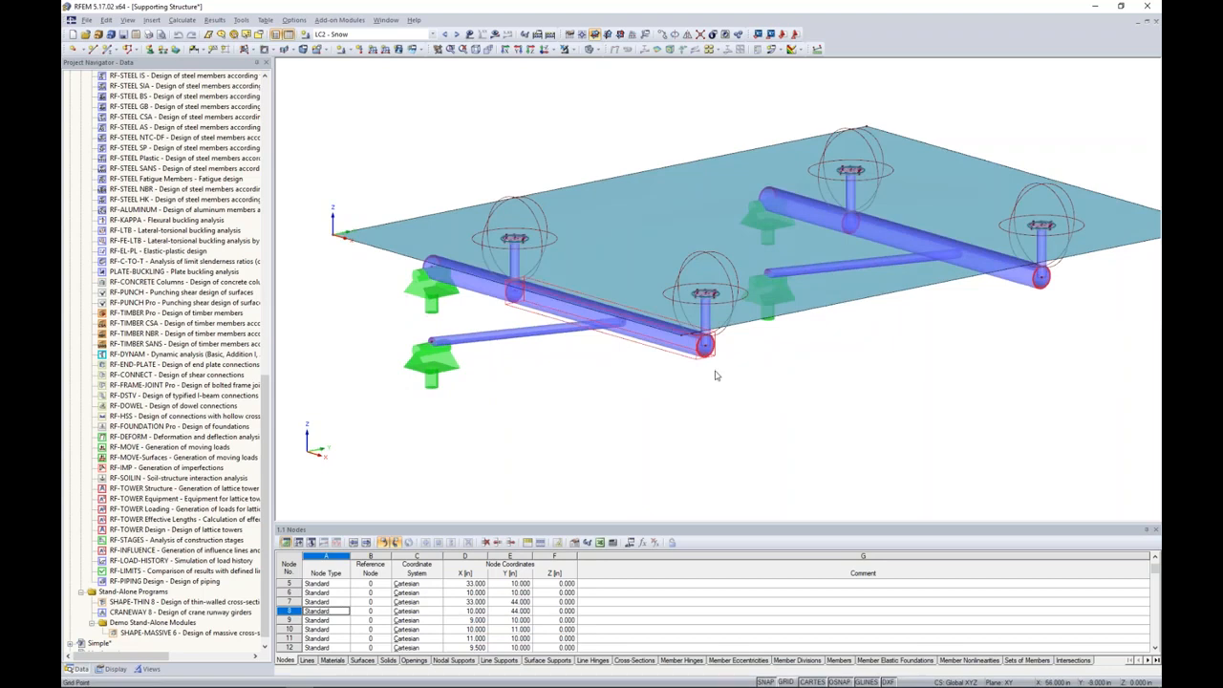
scroll(941, 356, down, 2)
middle_drag(941, 357, 828, 382)
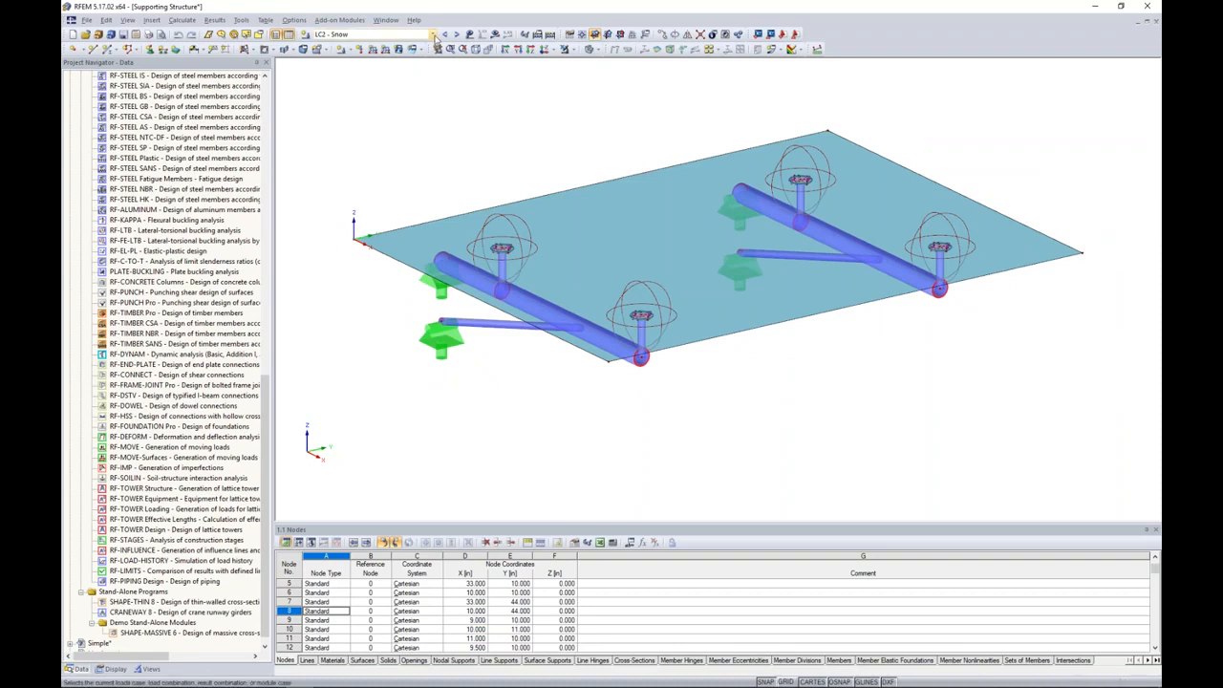
Display the LC2 - Snow loads on the plate and openings, and look up load generation from area loads on openings
click(469, 34)
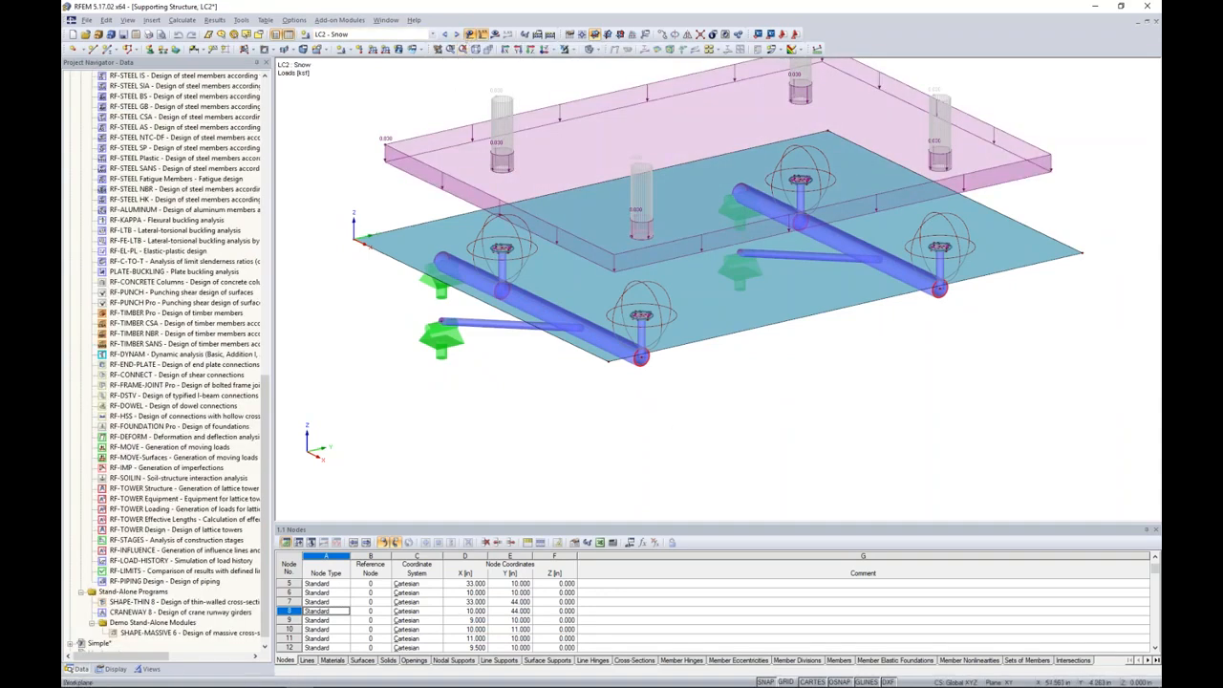
middle_drag(721, 372, 695, 404)
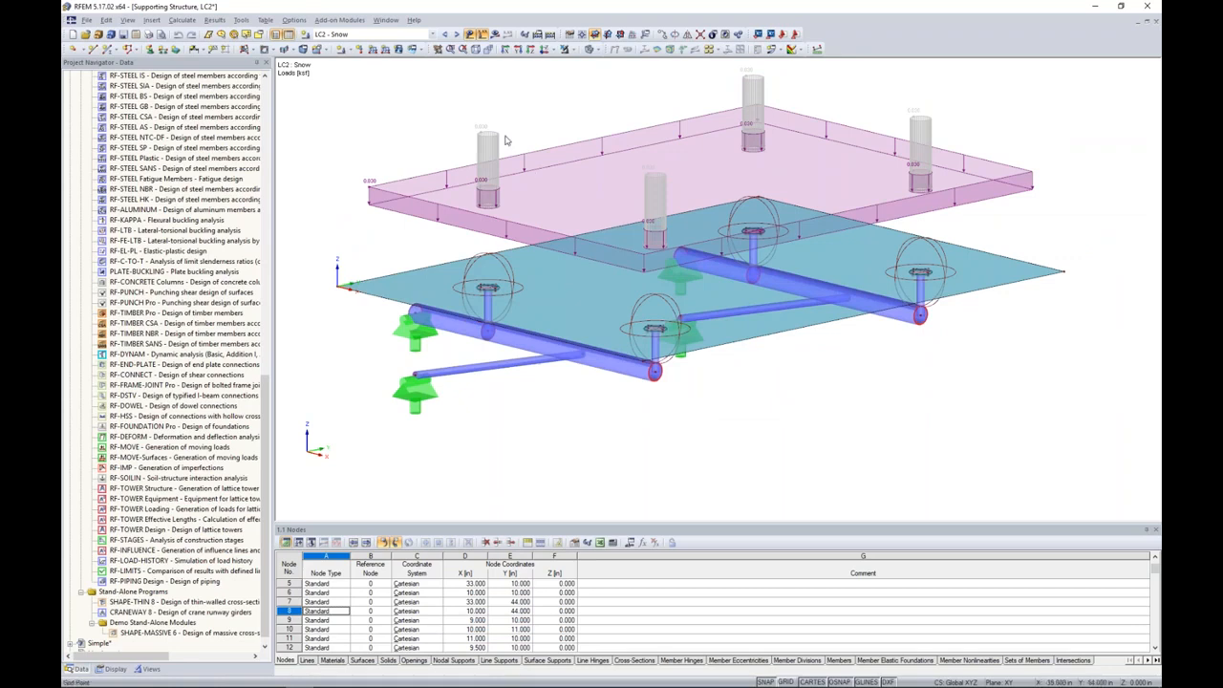
click(241, 19)
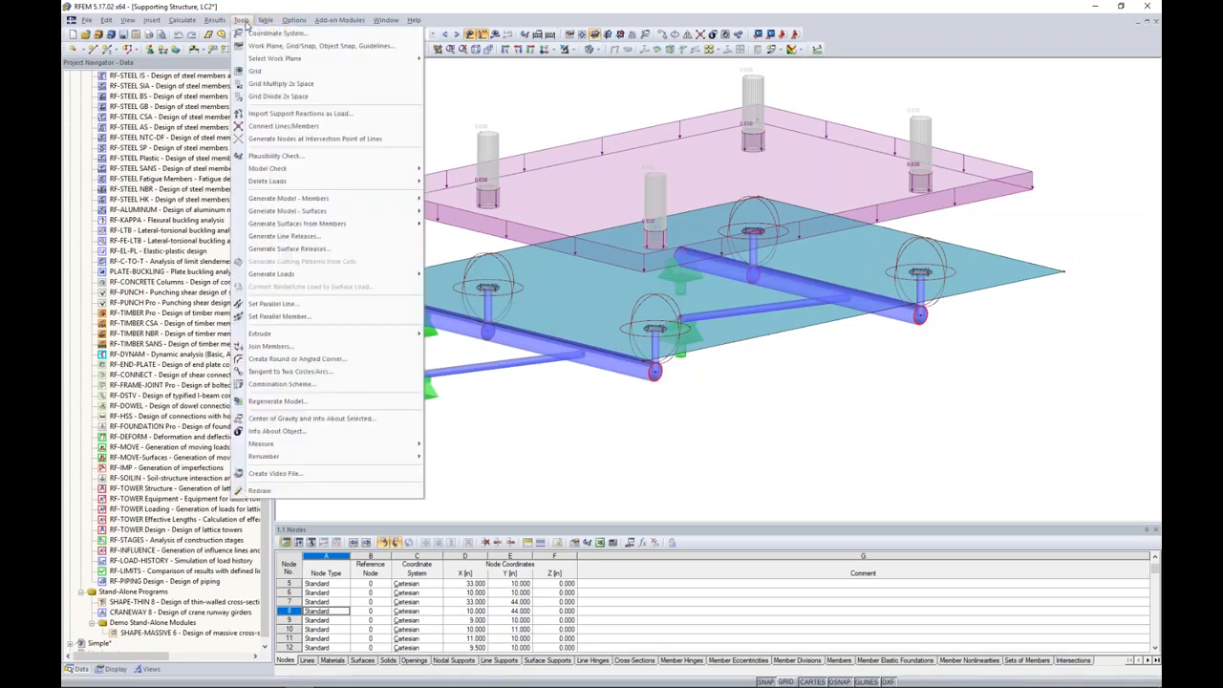
mouse_move(301, 275)
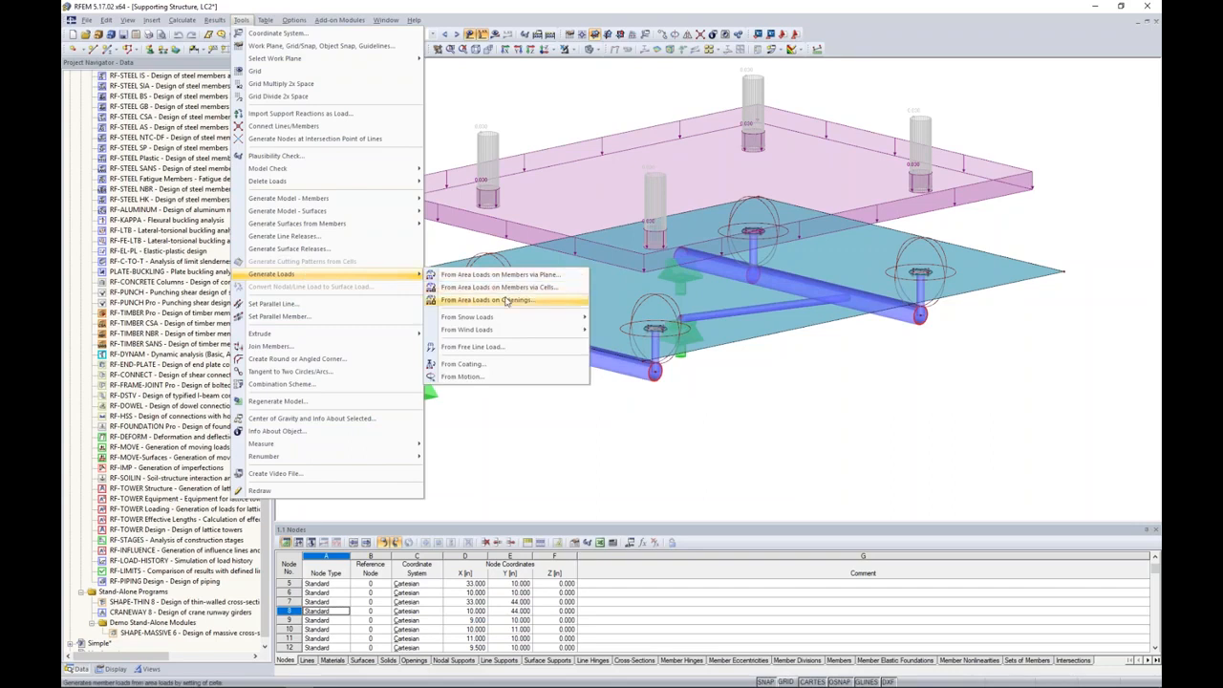
click(511, 302)
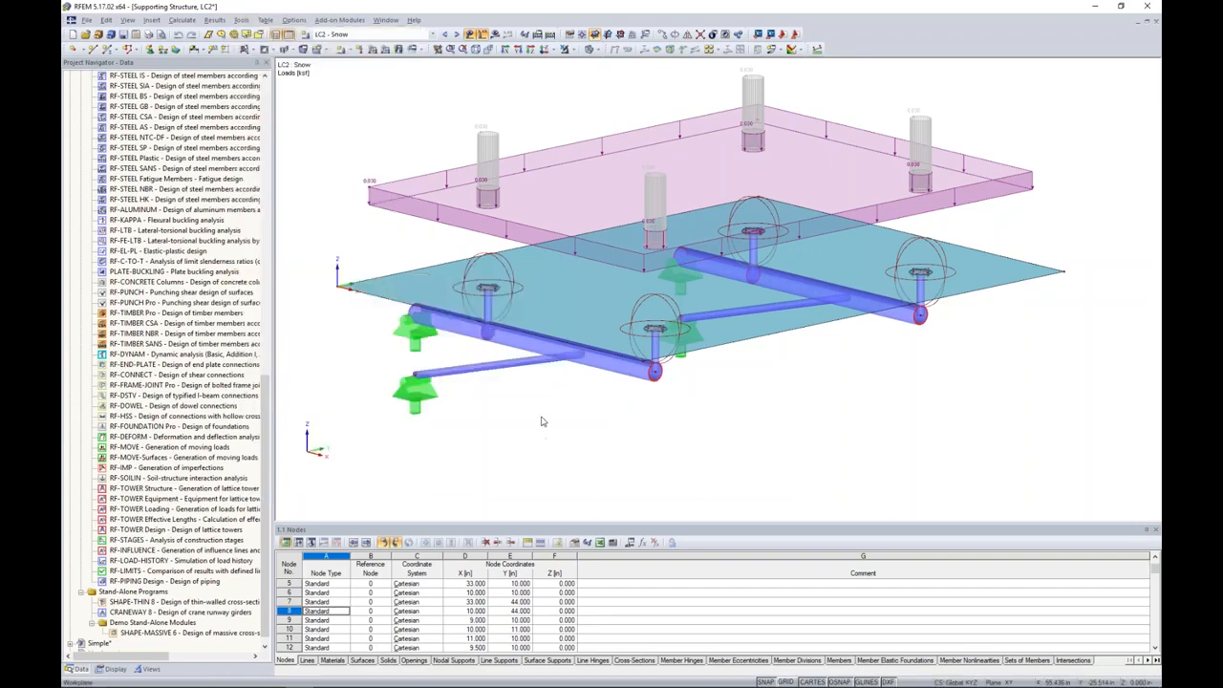
Check the settings converting snow area loads on openings to line loads without changing them, and inspect the front point fixing up close
double_click(485, 149)
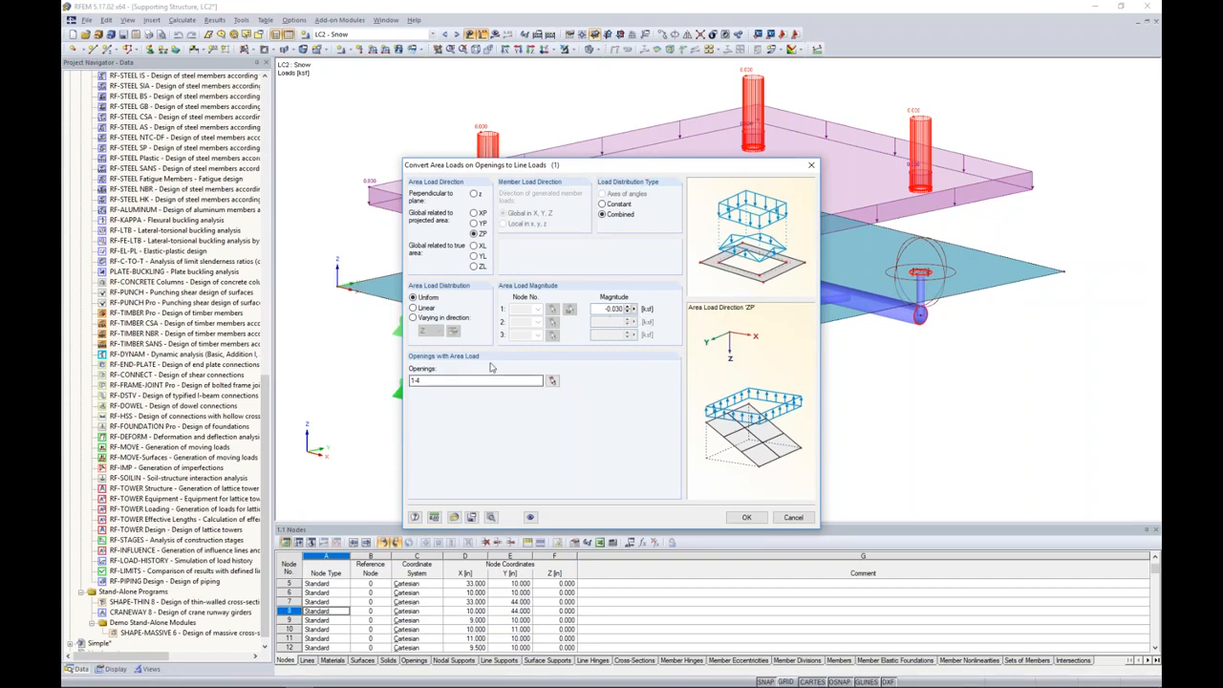
drag(594, 170, 574, 281)
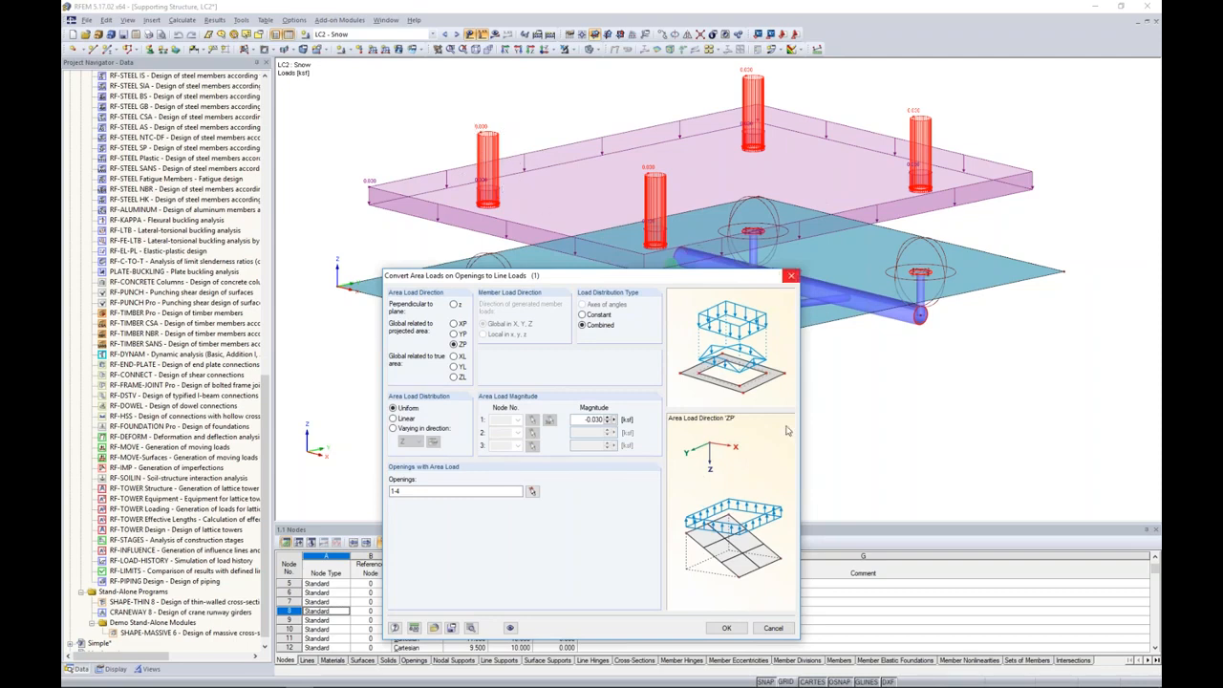
click(773, 628)
scroll(657, 397, up, 10)
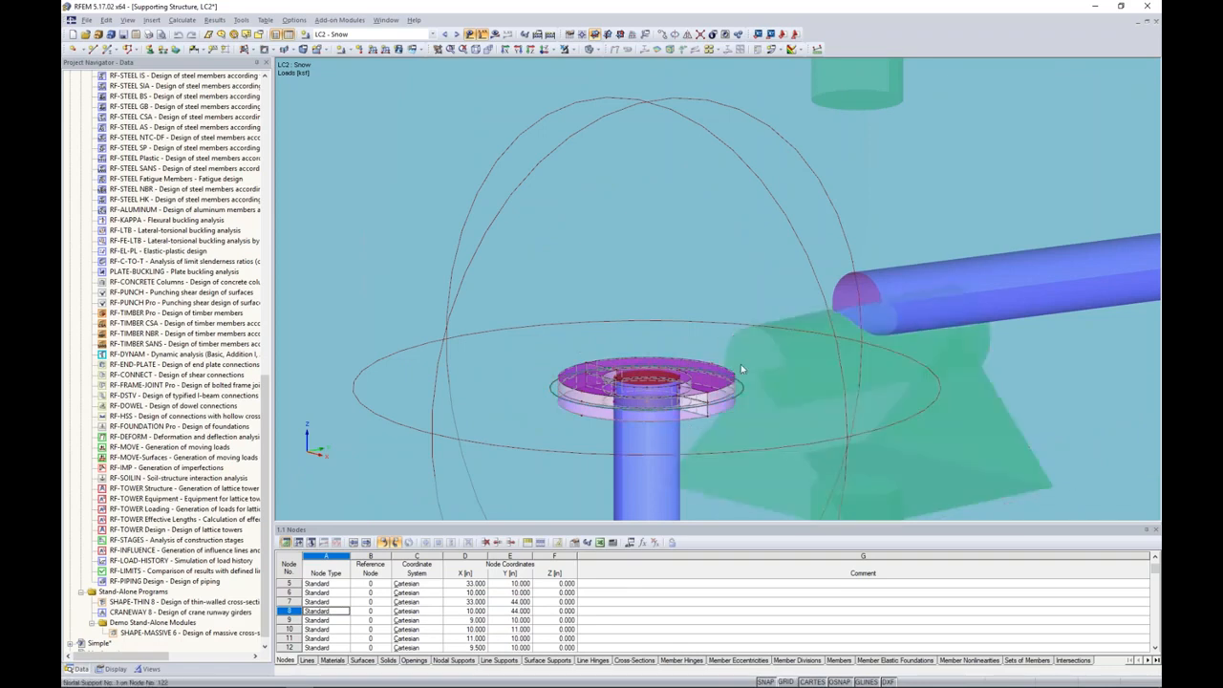
scroll(555, 384, down, 1)
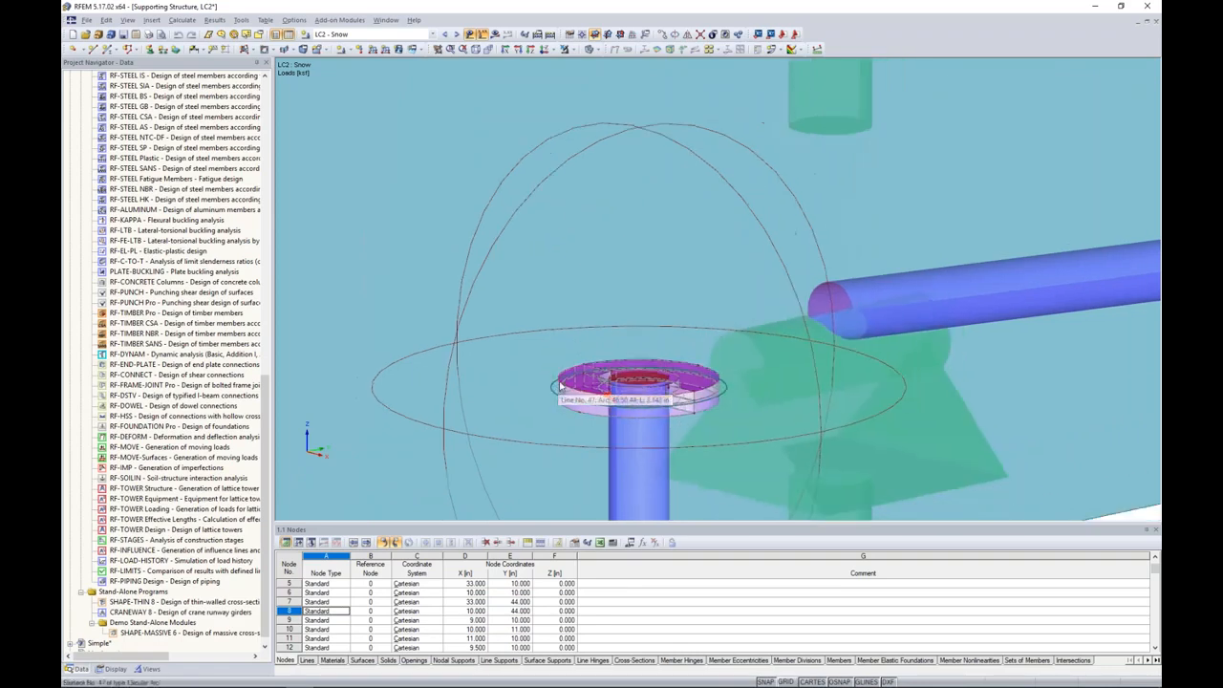
scroll(560, 386, down, 10)
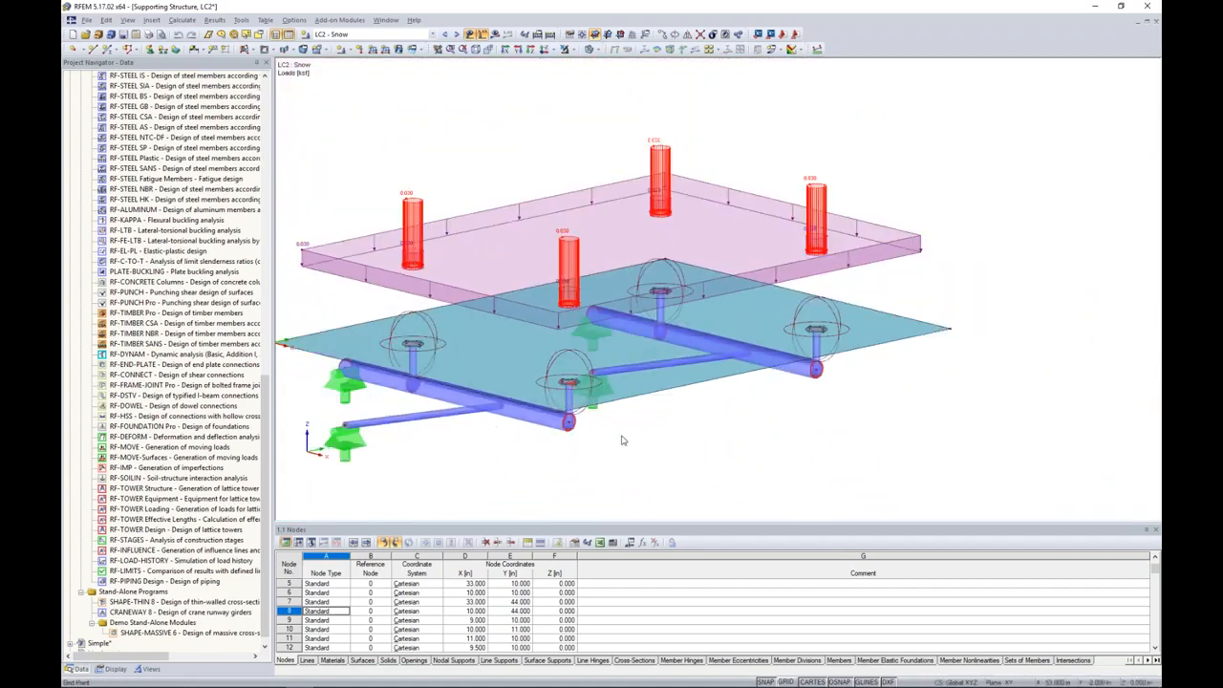
Show the supporting structure in side view with the load display hidden
ctrl+middle_drag(622, 441, 742, 396)
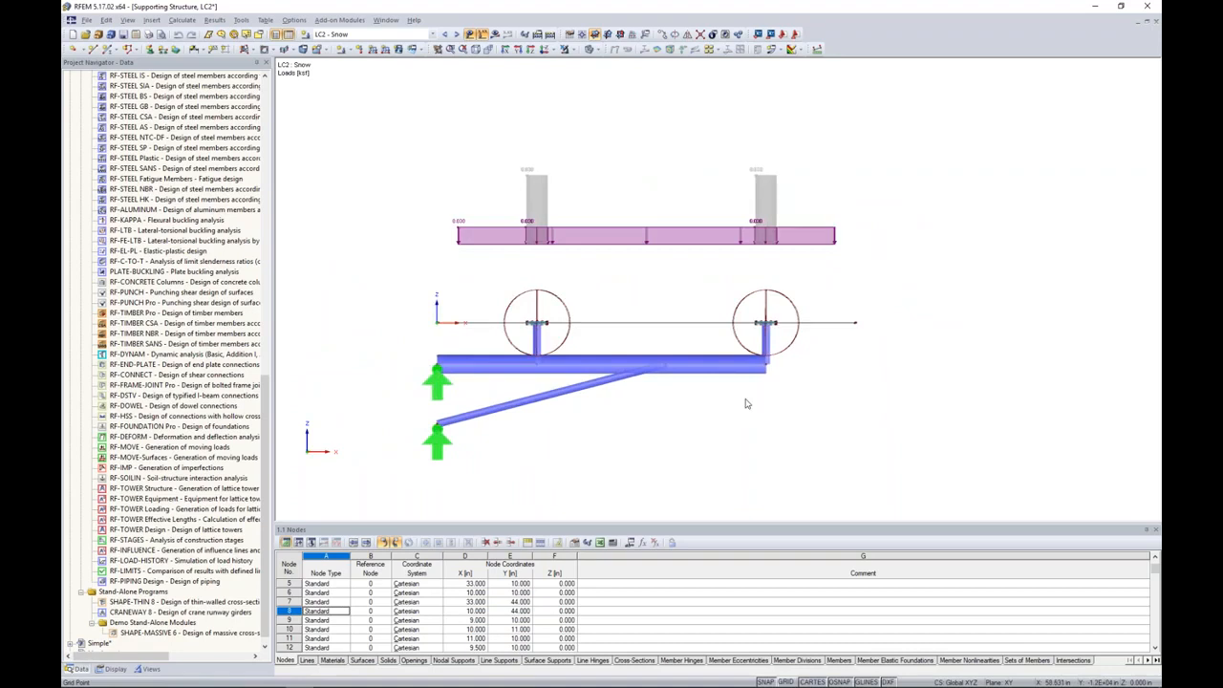
click(469, 33)
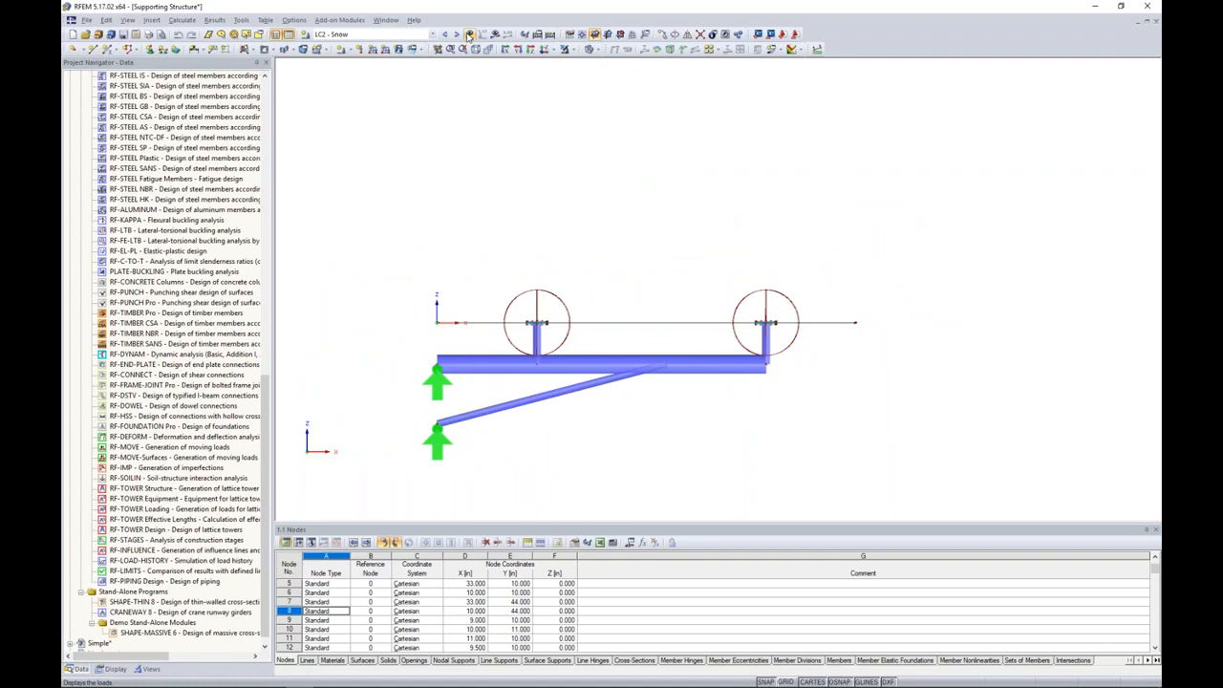
drag(267, 411, 276, 118)
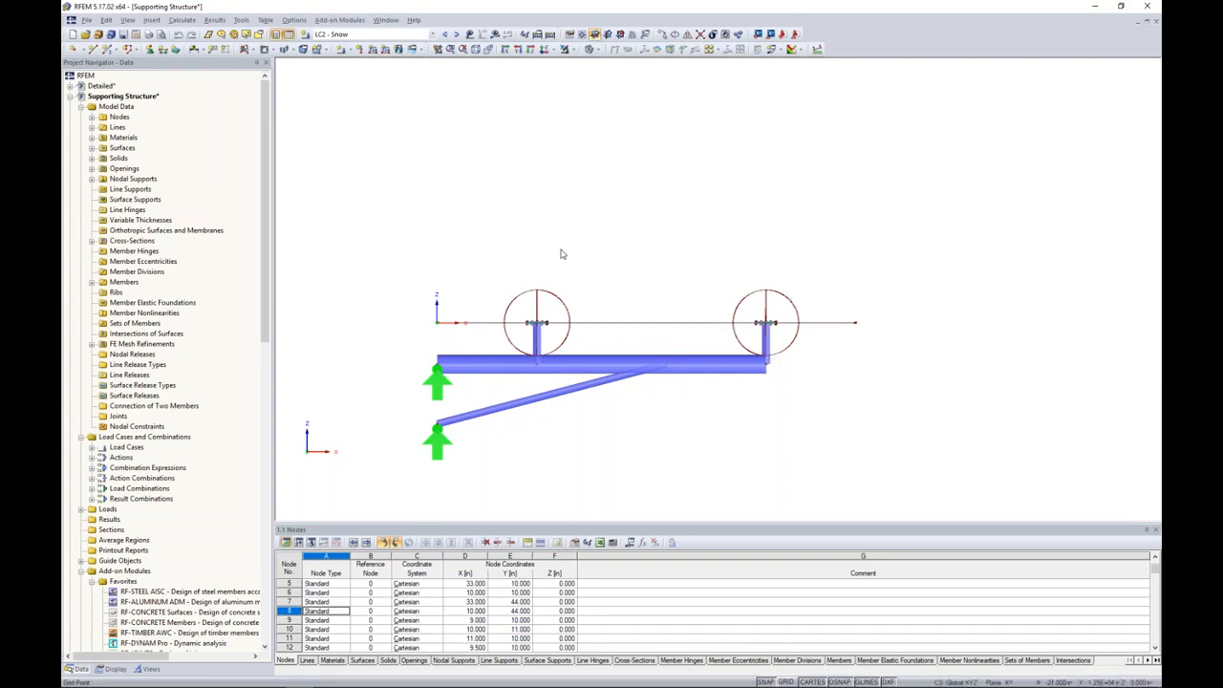
Select the entire model and start a 3D chamfer with a slope angle of 5°
drag(929, 497, 398, 172)
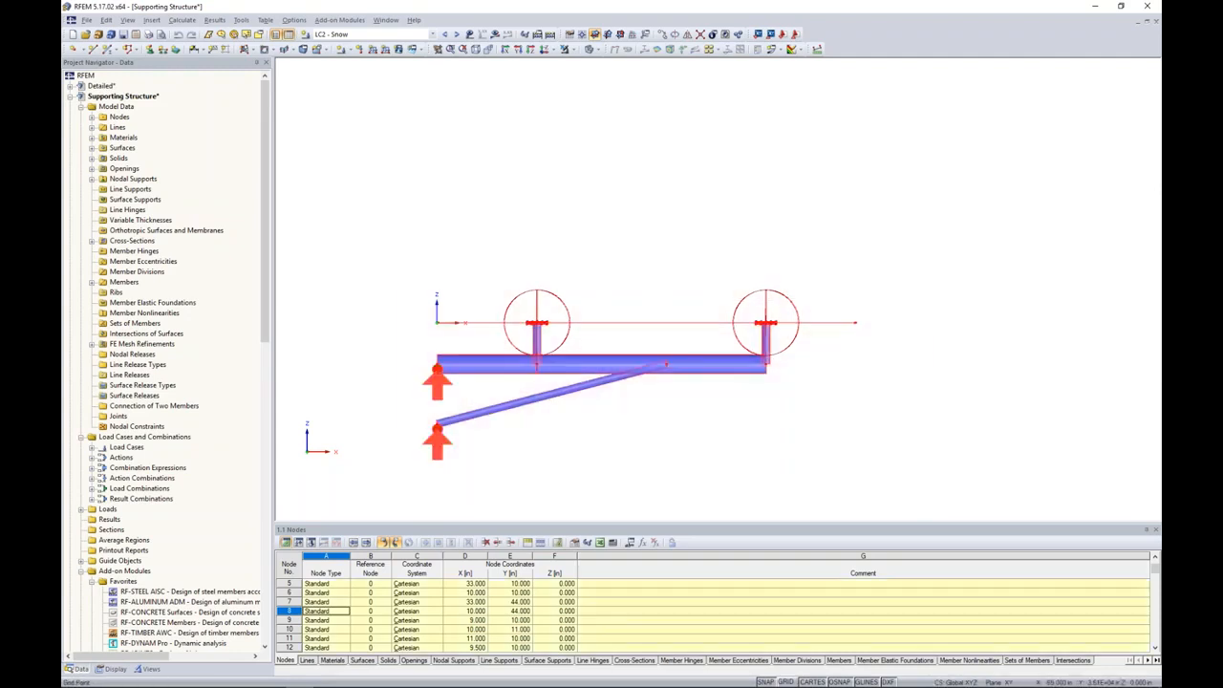
click(106, 20)
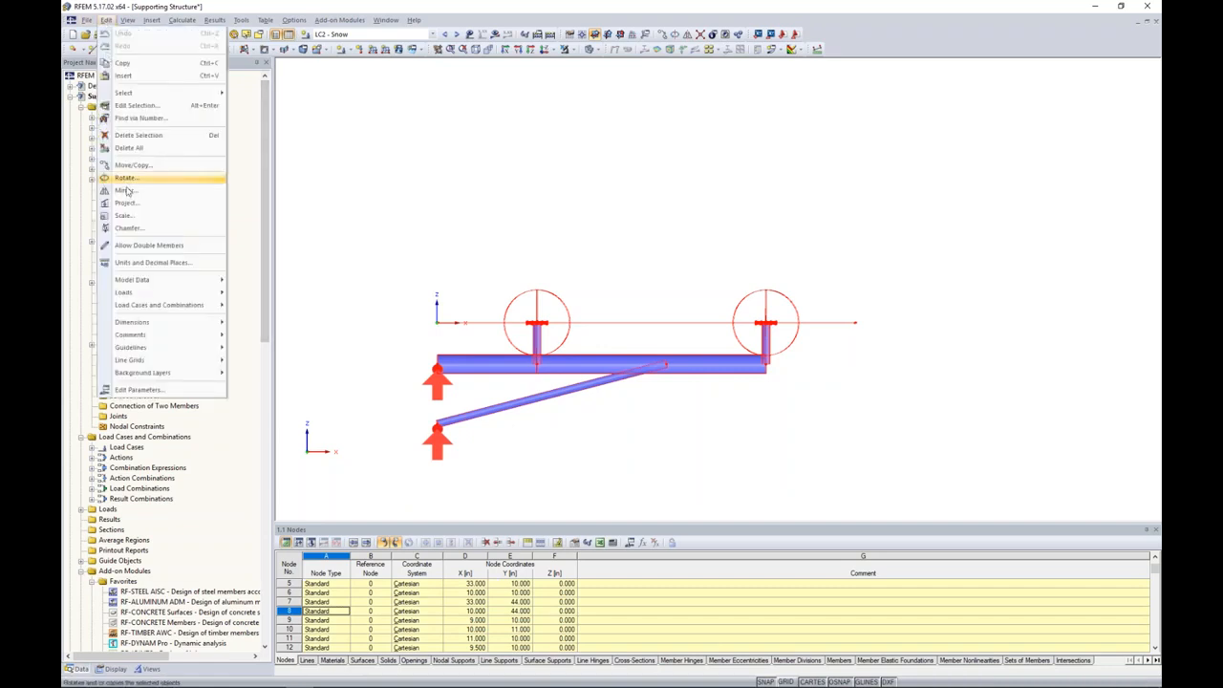
click(129, 229)
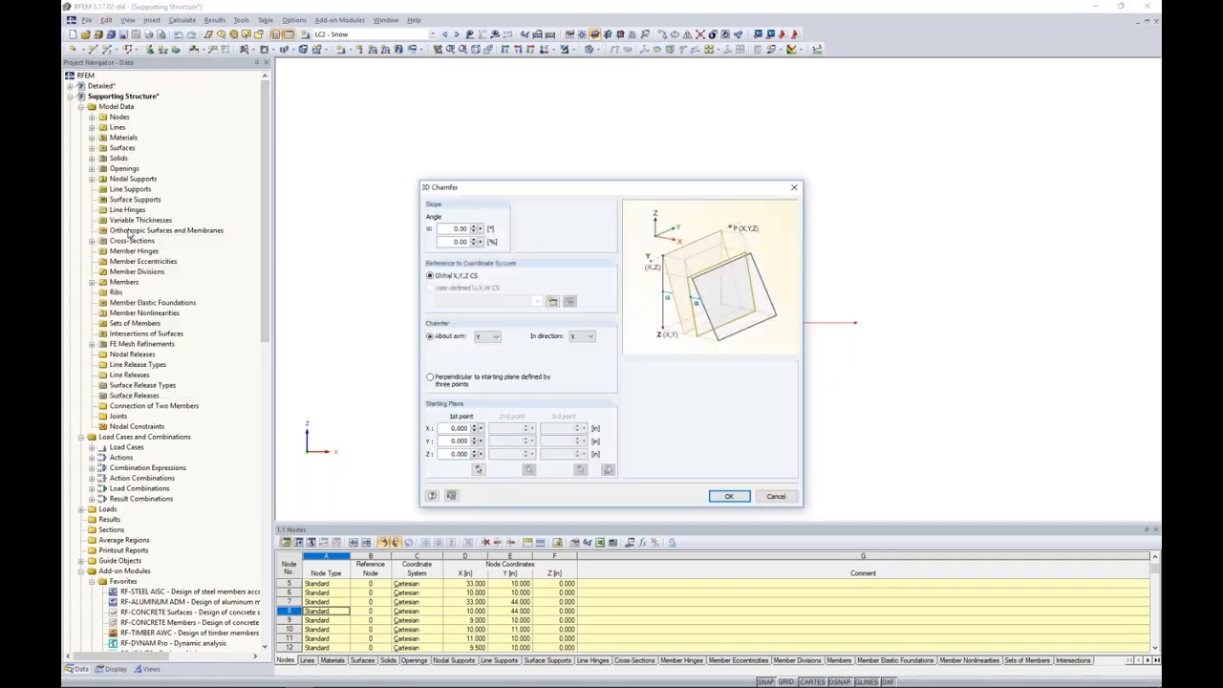
drag(591, 199, 830, 155)
double_click(699, 184)
text(5)
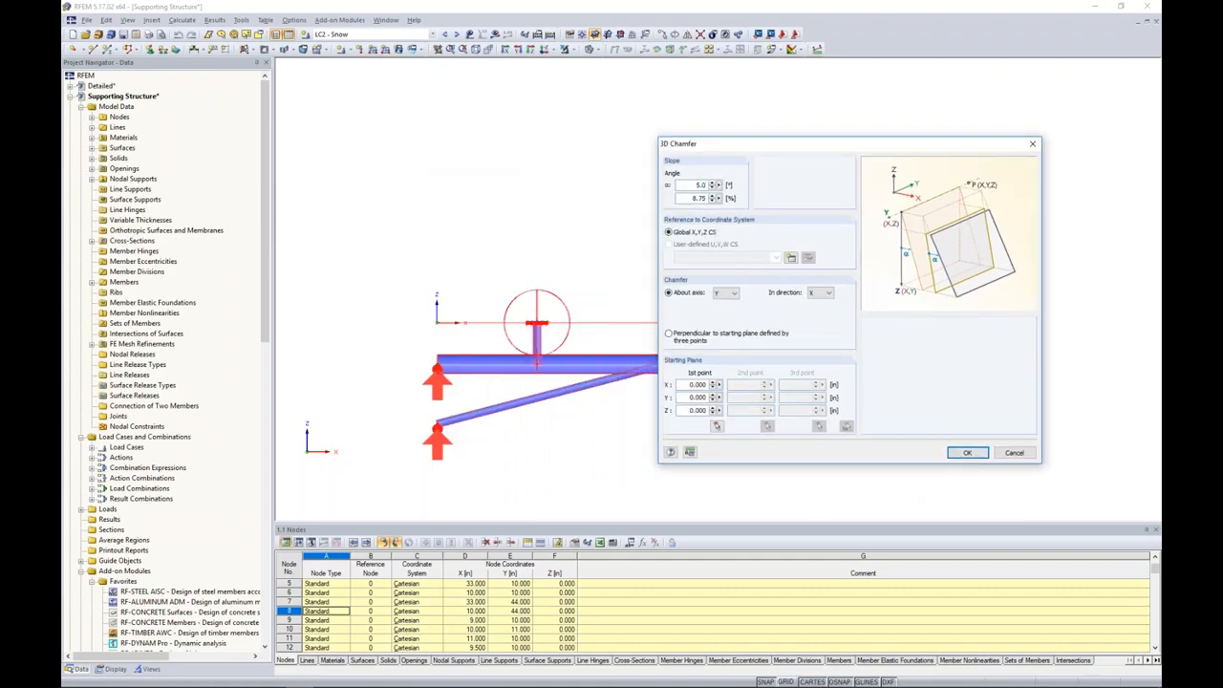
Apply the chamfer about axis Y in direction Z, starting from the plate corner at the origin
click(732, 294)
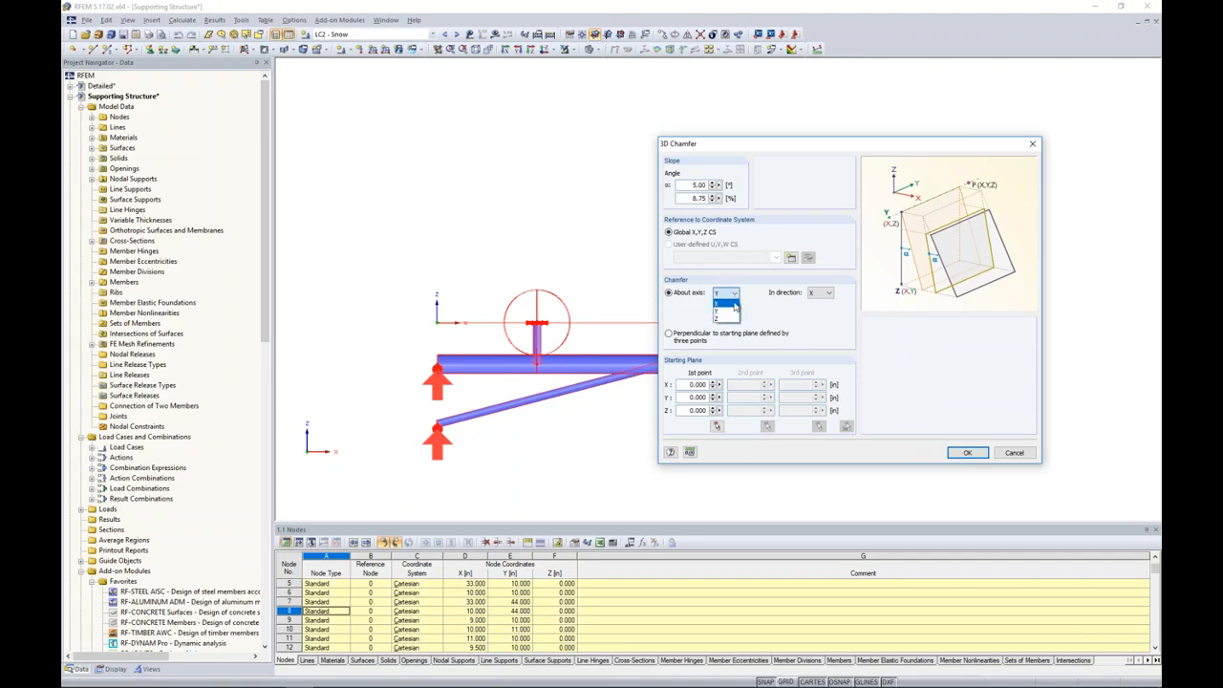
click(728, 310)
click(822, 293)
click(821, 318)
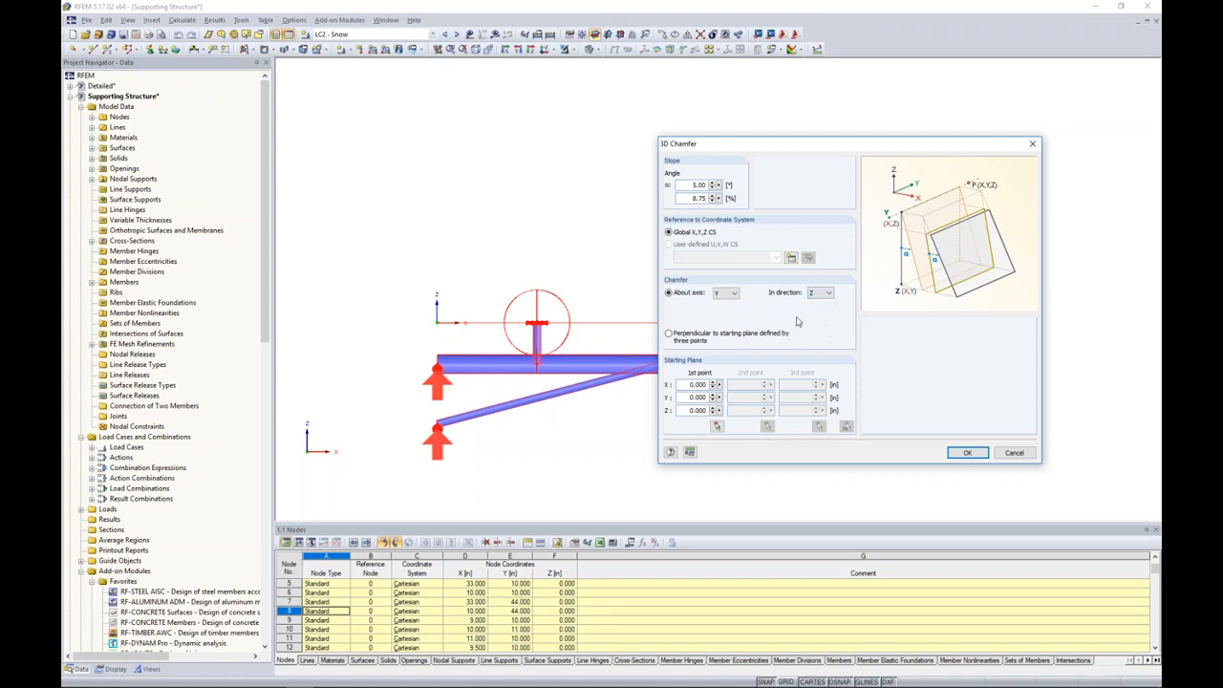
click(717, 426)
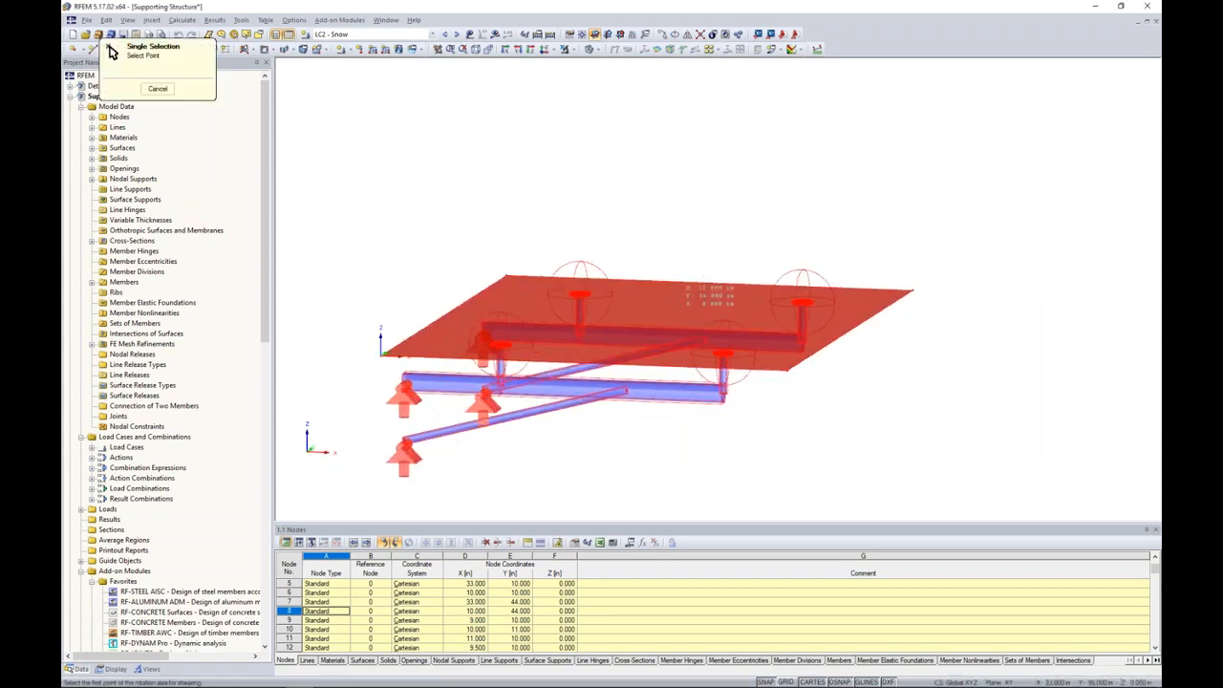
click(383, 355)
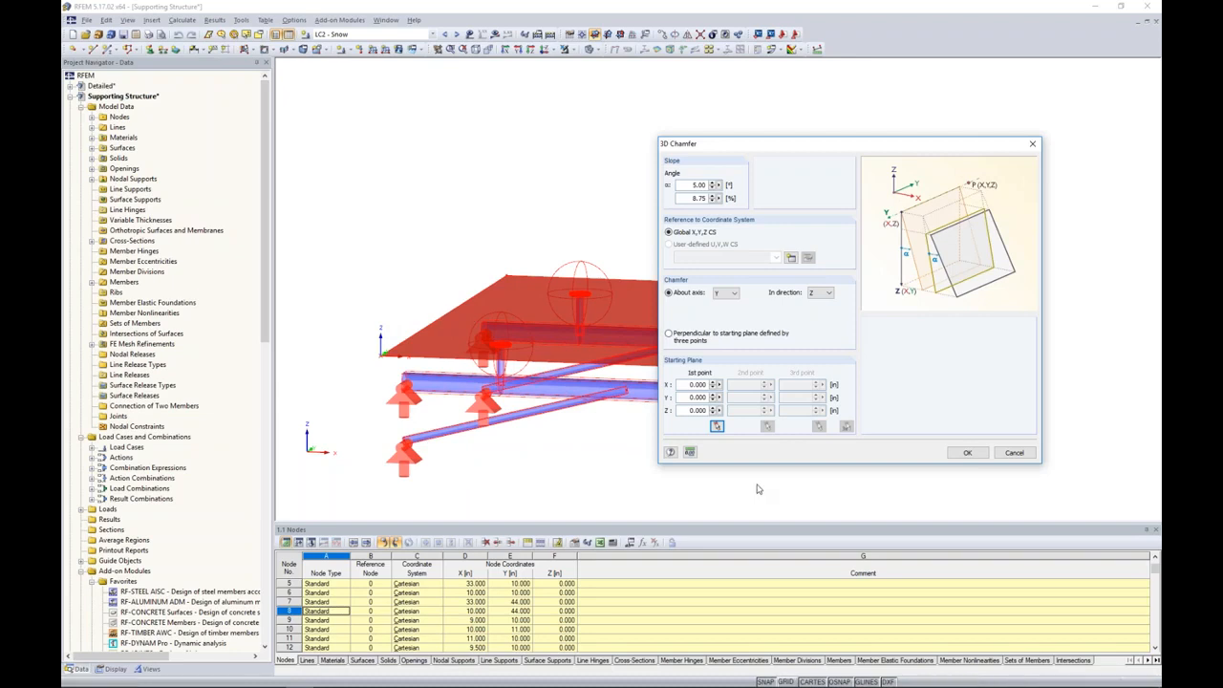
click(970, 454)
Examine the sloped glass plate and how its point fixings meet the vertical posts
ctrl+middle_drag(913, 438, 751, 352)
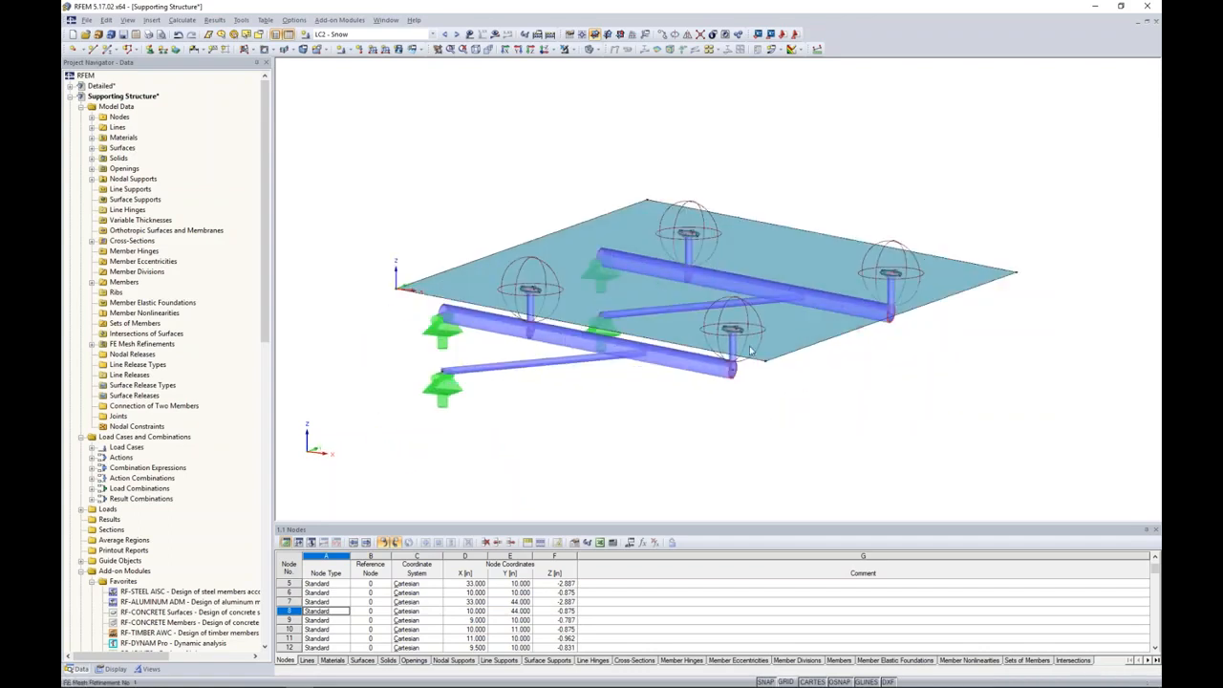
scroll(730, 338, up, 5)
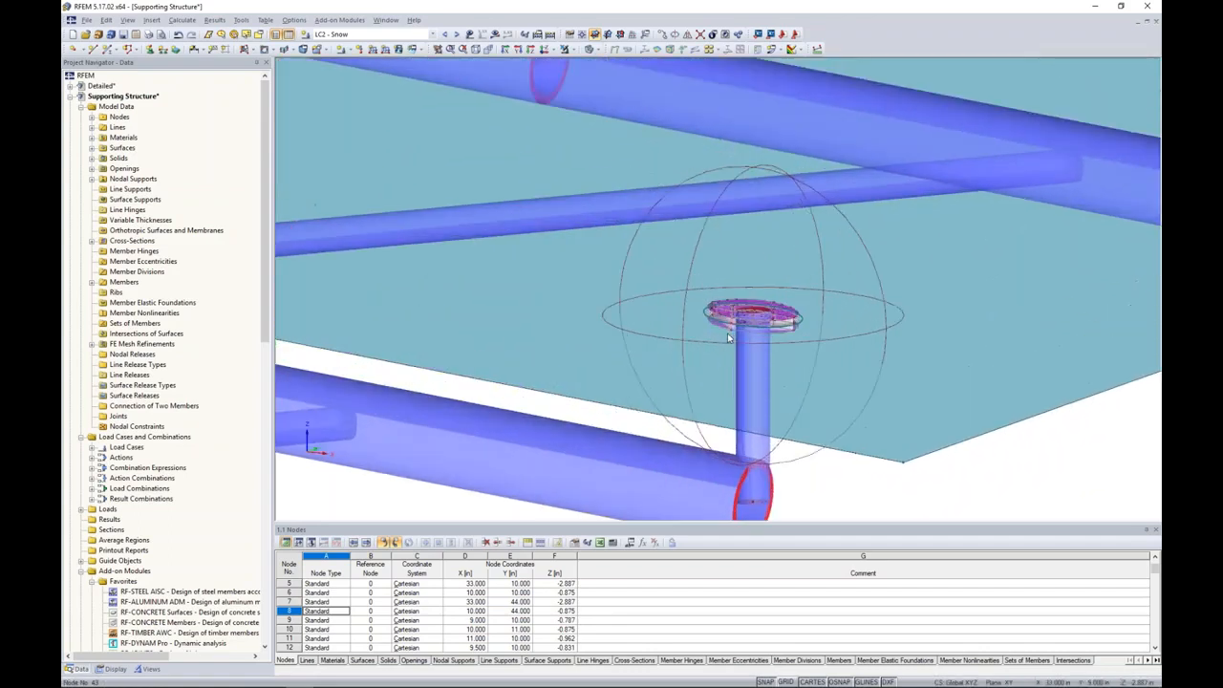
scroll(728, 338, up, 2)
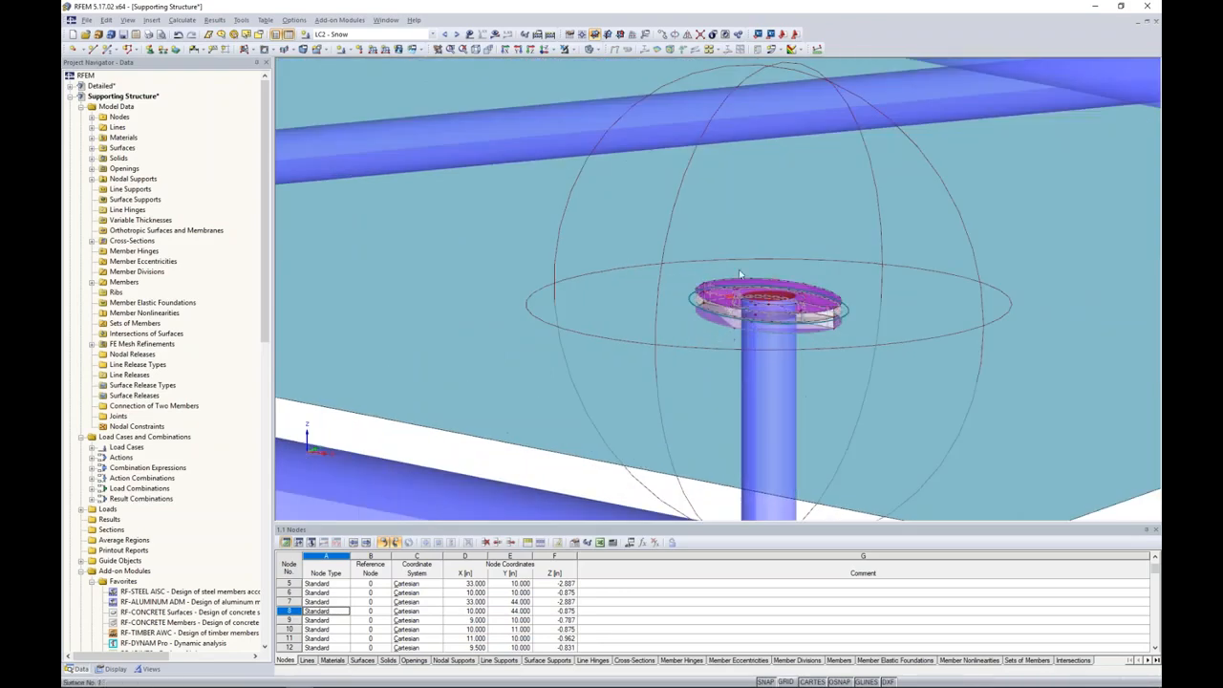
scroll(736, 304, down, 8)
scroll(767, 321, down, 3)
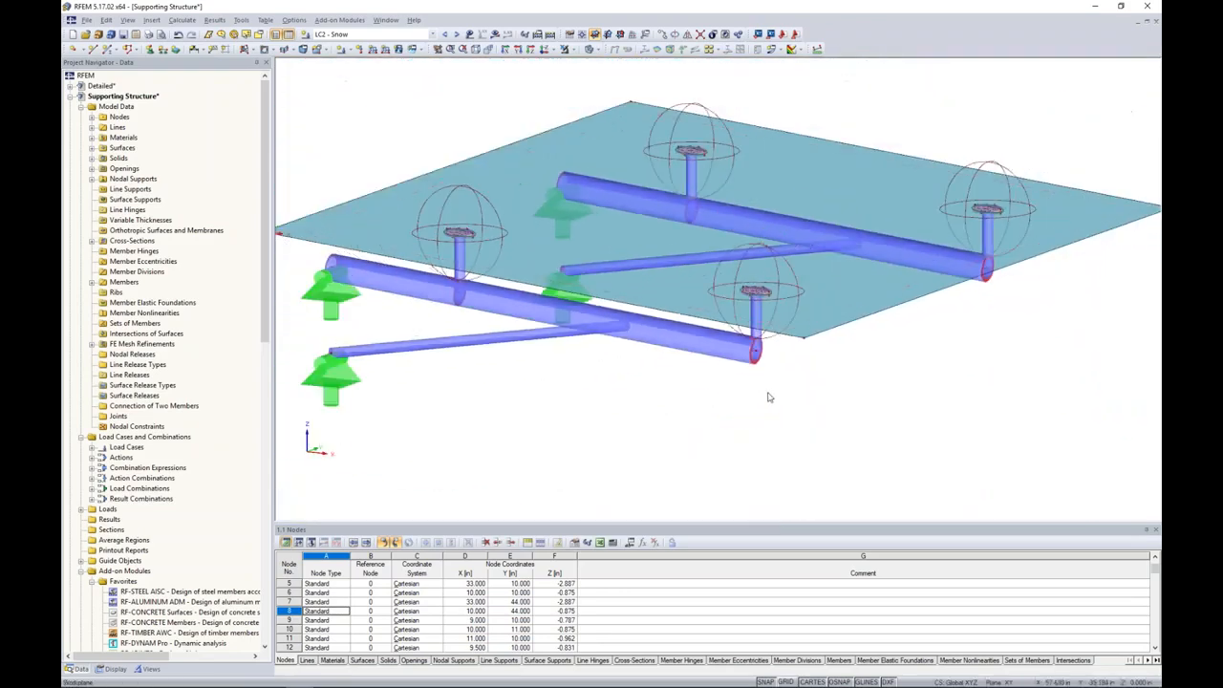
middle_drag(770, 395, 792, 408)
scroll(792, 408, down, 2)
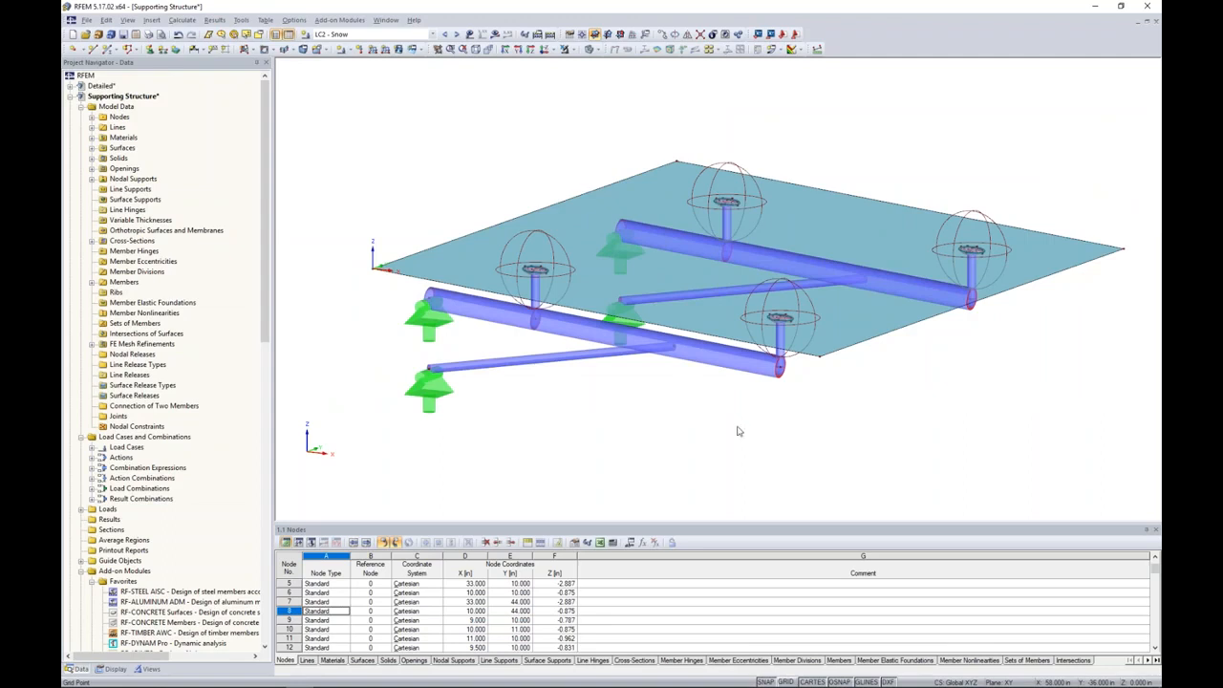
Open the RF-GLASS design of glass surfaces and start picking the design surfaces in the model
scroll(178, 449, down, 5)
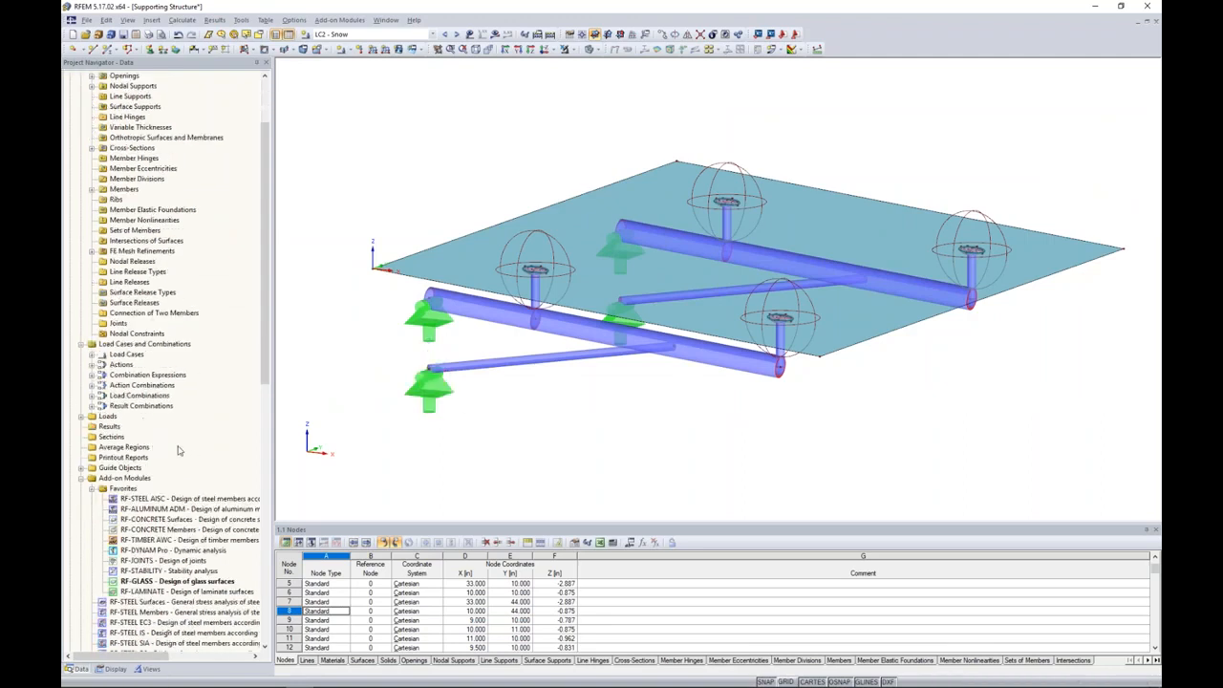
double_click(146, 521)
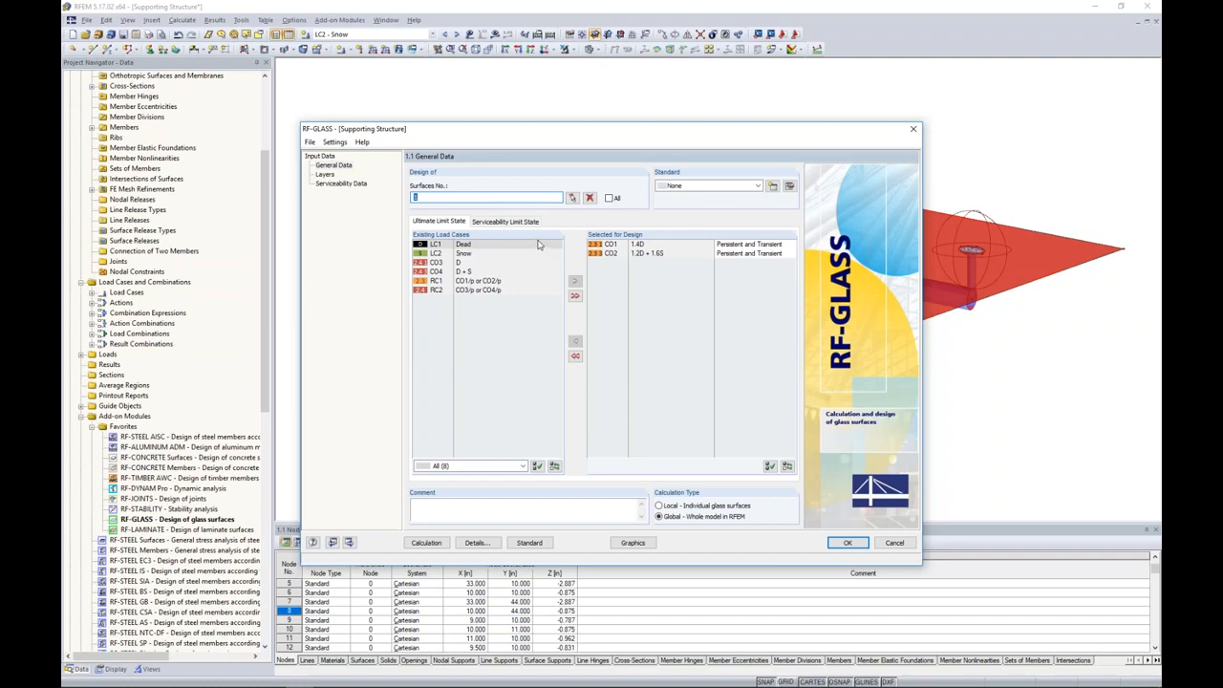
click(572, 197)
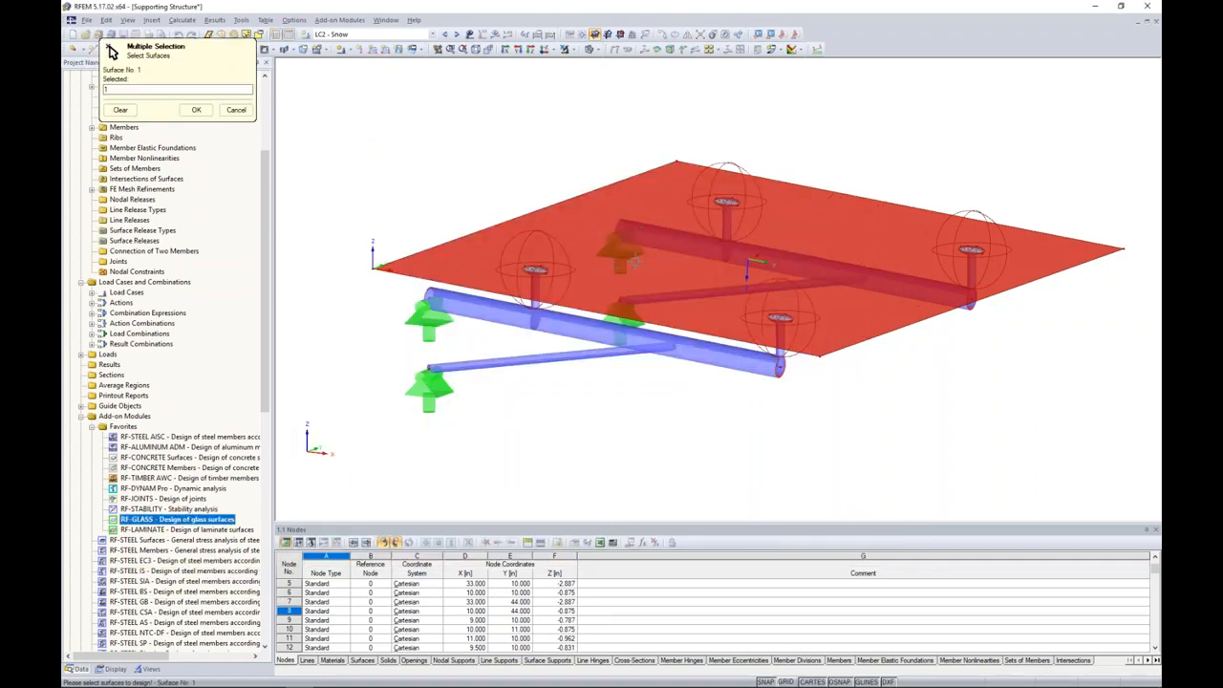
scroll(807, 326, up, 6)
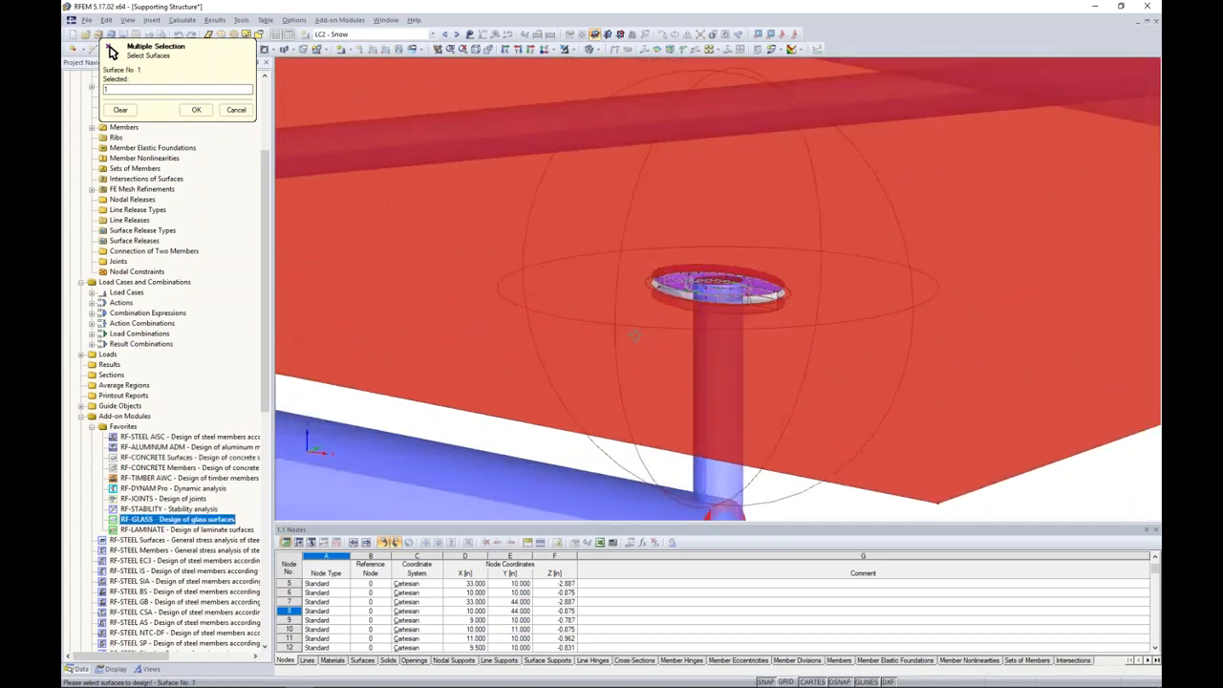
scroll(635, 336, down, 3)
scroll(635, 335, down, 8)
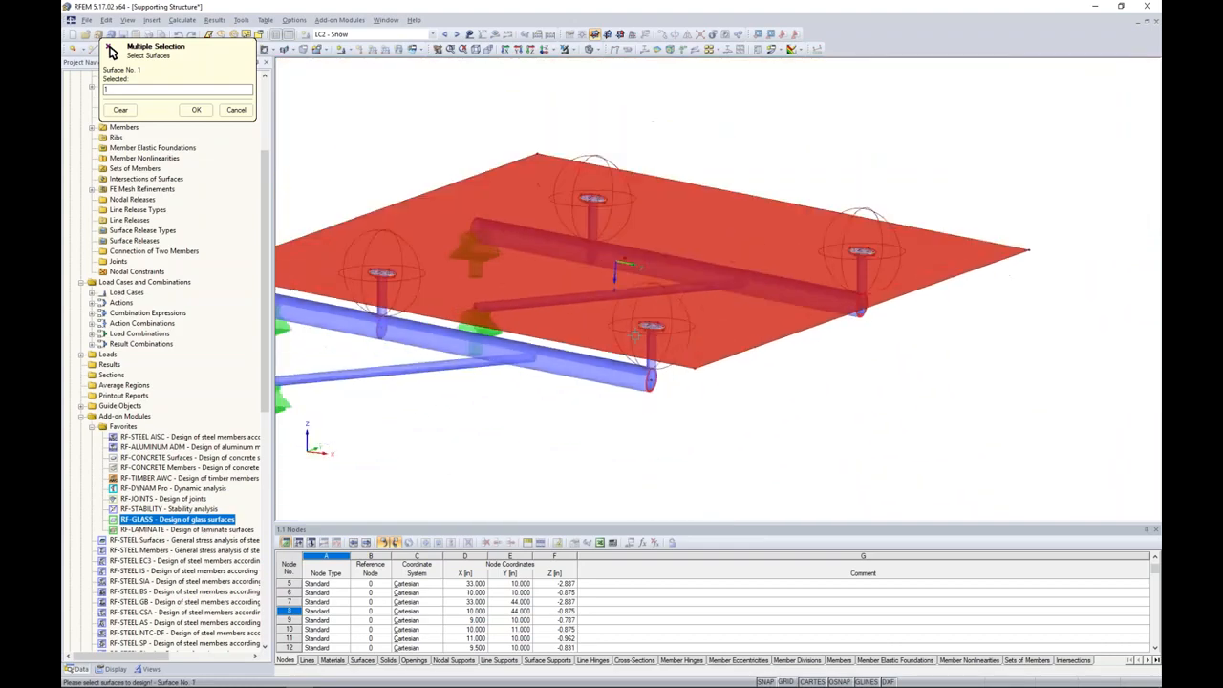
middle_drag(695, 456, 728, 417)
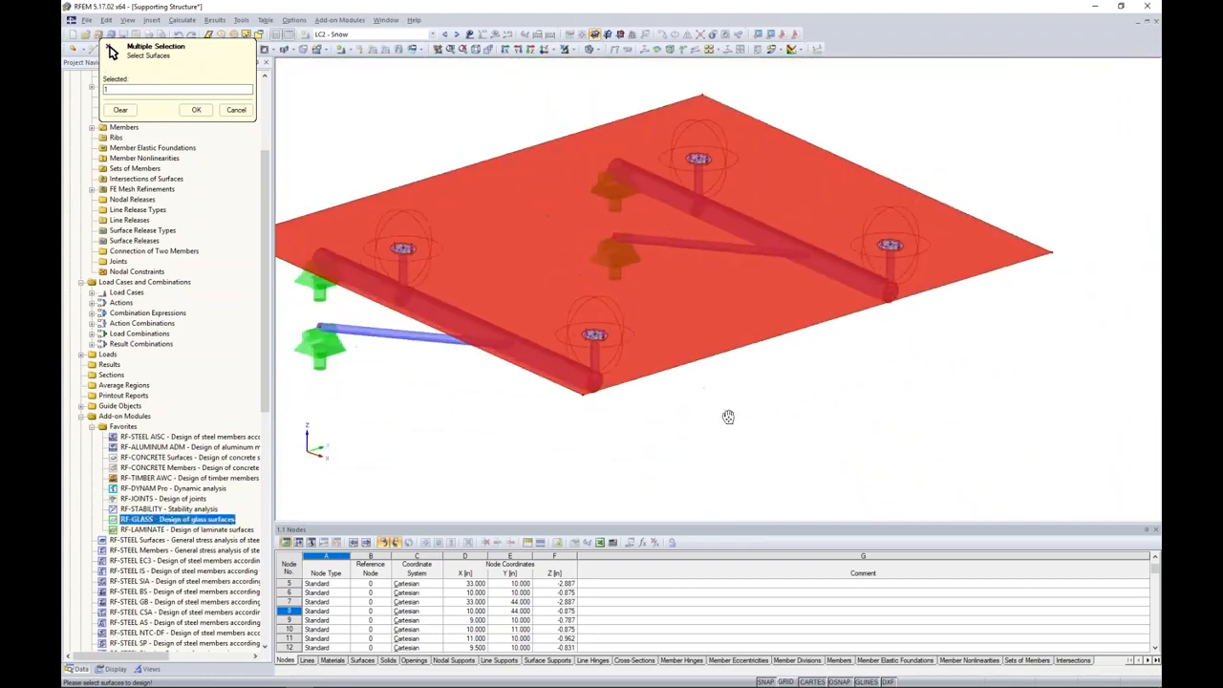
Limit the visible objects to surfaces with Standard stiffness
click(149, 670)
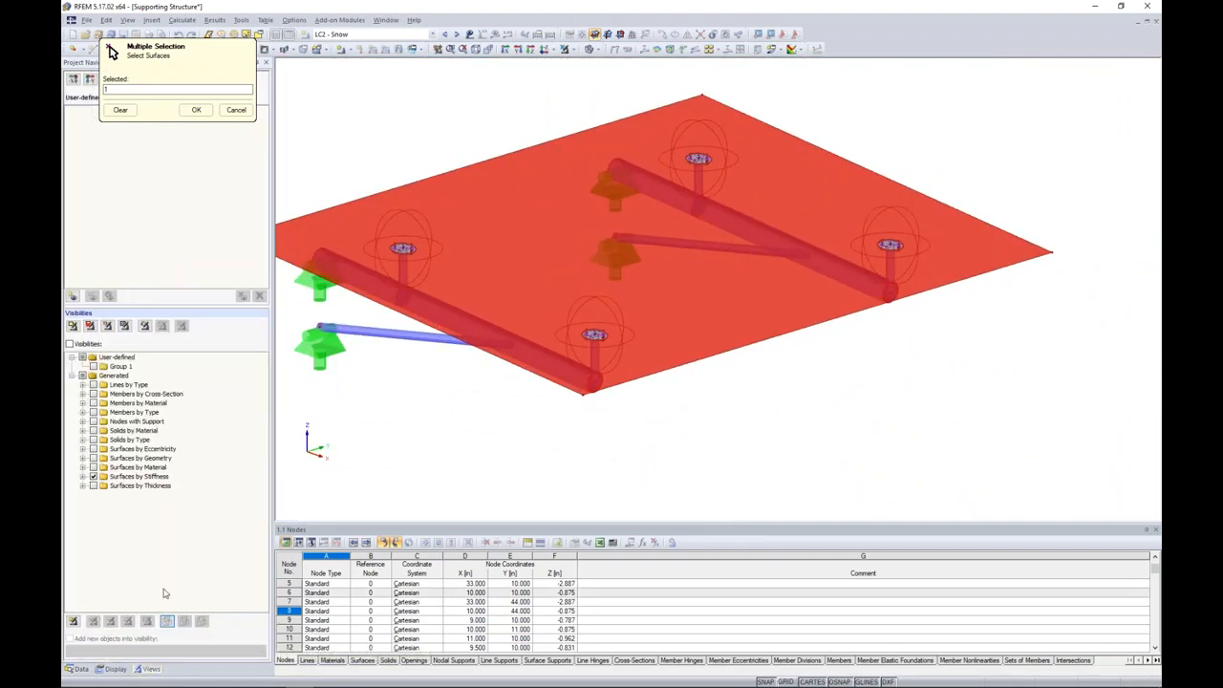
click(82, 476)
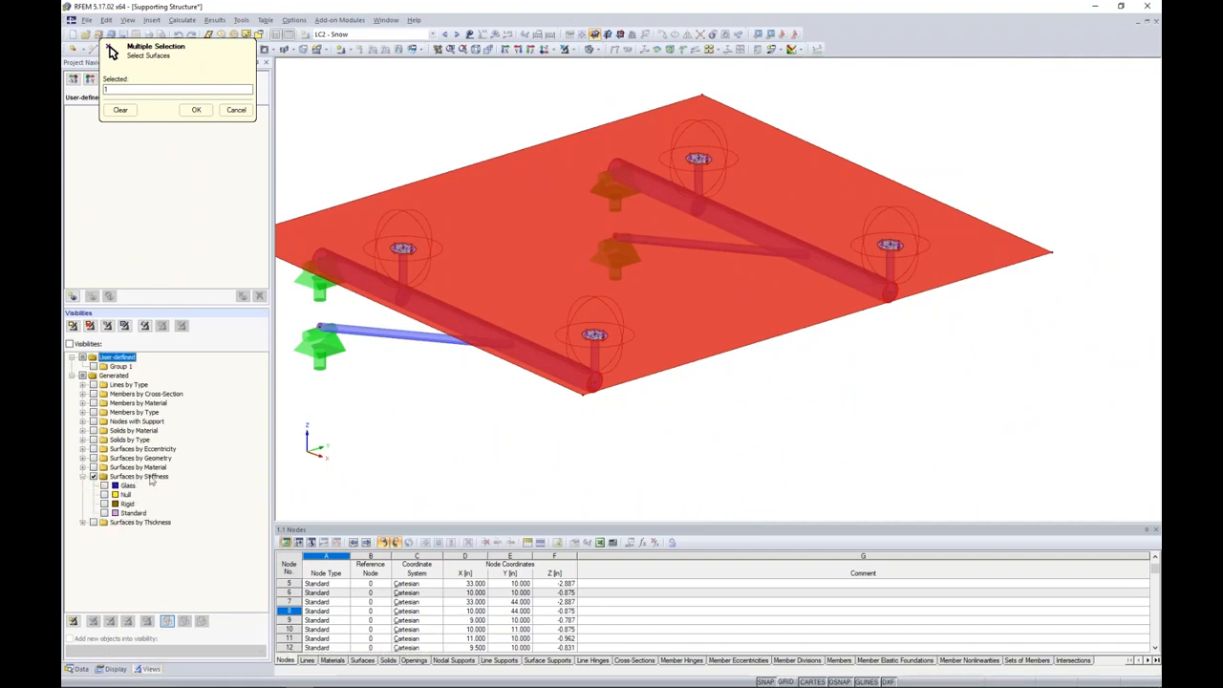
click(104, 513)
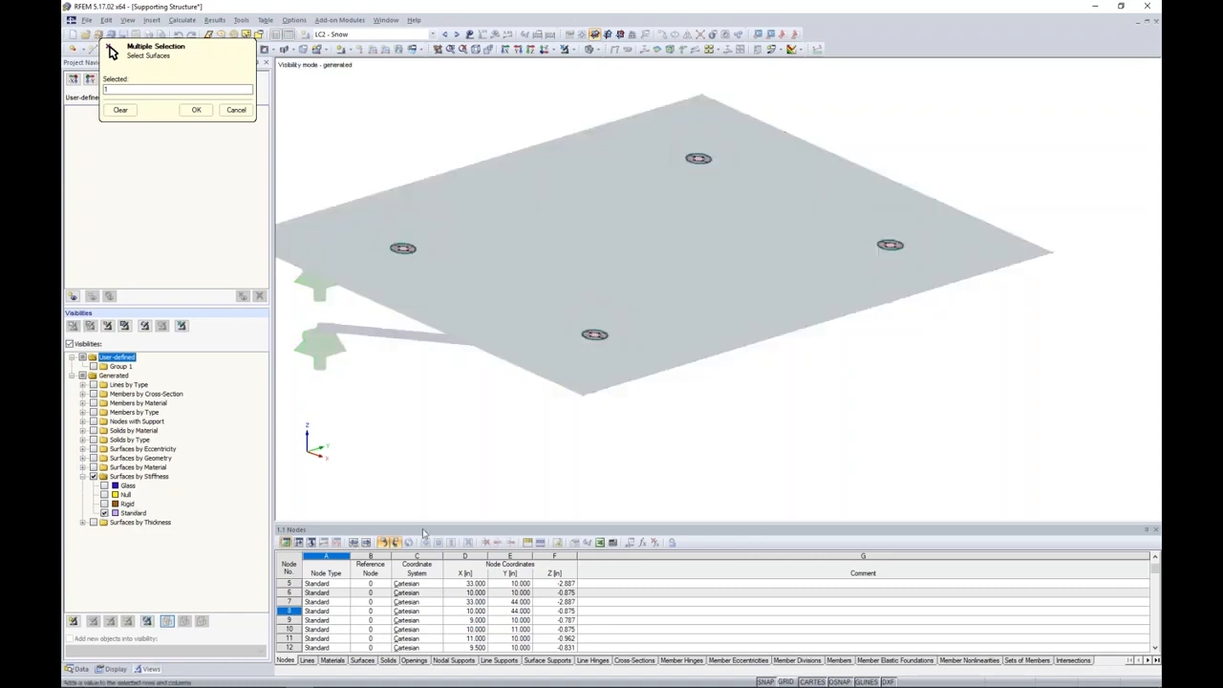
Set the design surfaces to 11,18,30,37,51,58,70,77,1, covering the surfaces at all four fixings and the glass plate
click(617, 351)
click(436, 266)
click(435, 267)
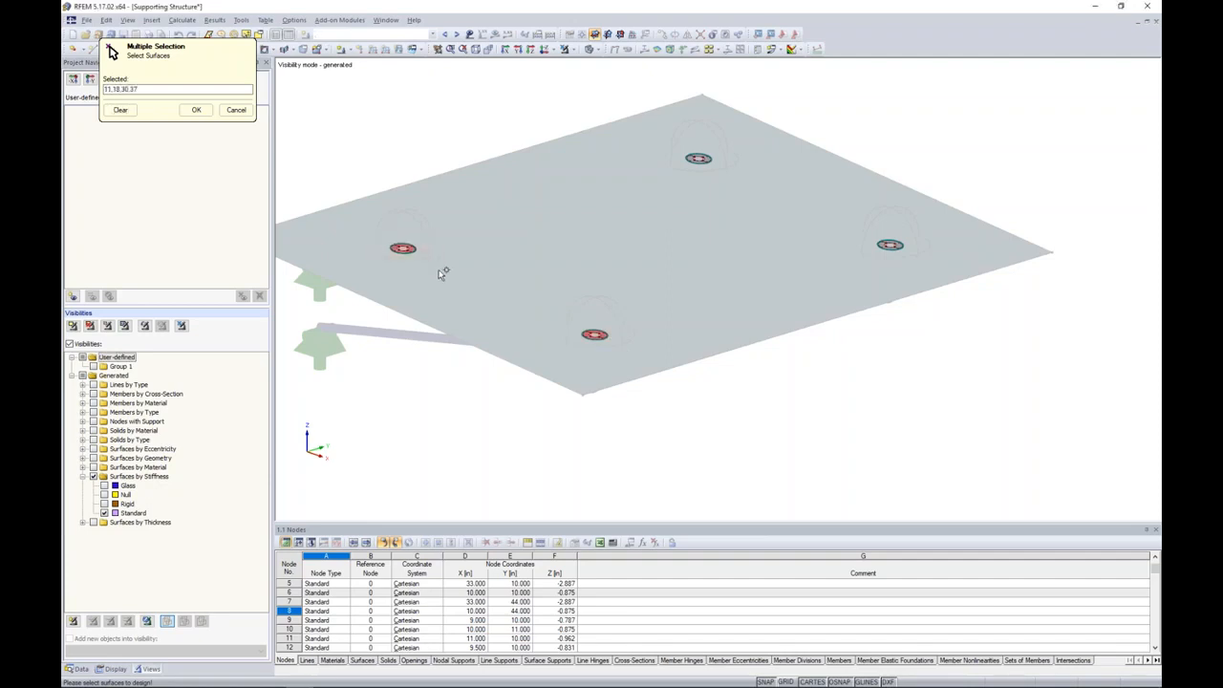
click(726, 180)
click(868, 228)
click(566, 49)
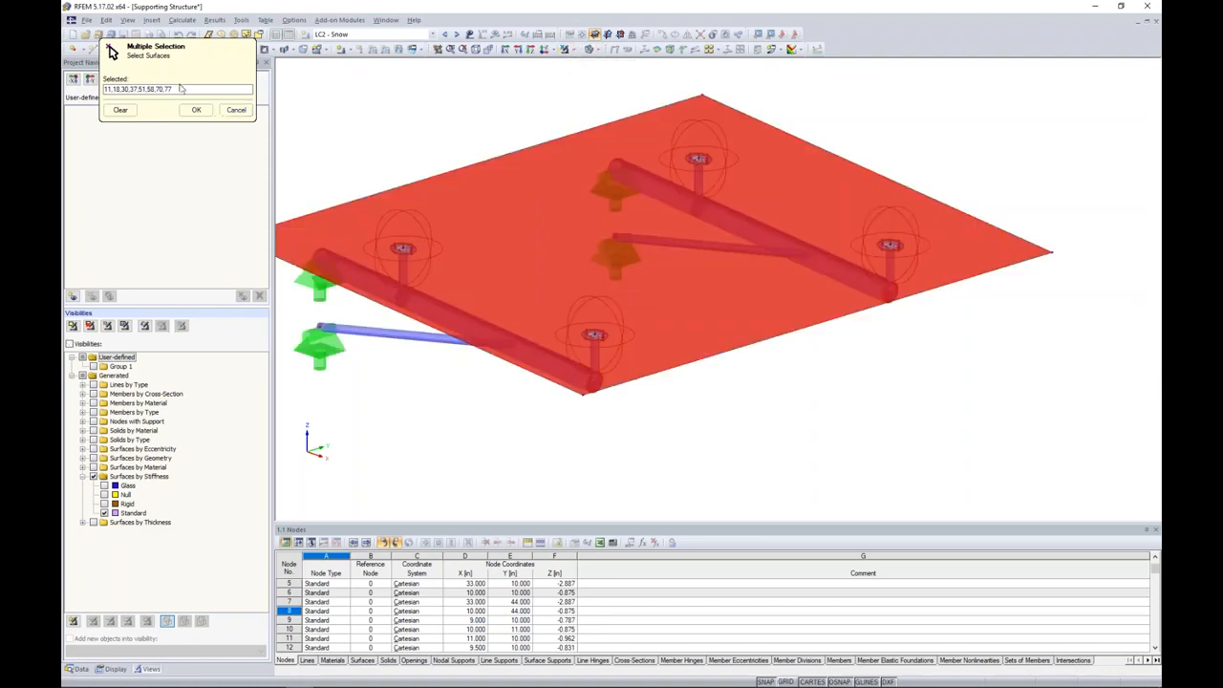
click(195, 110)
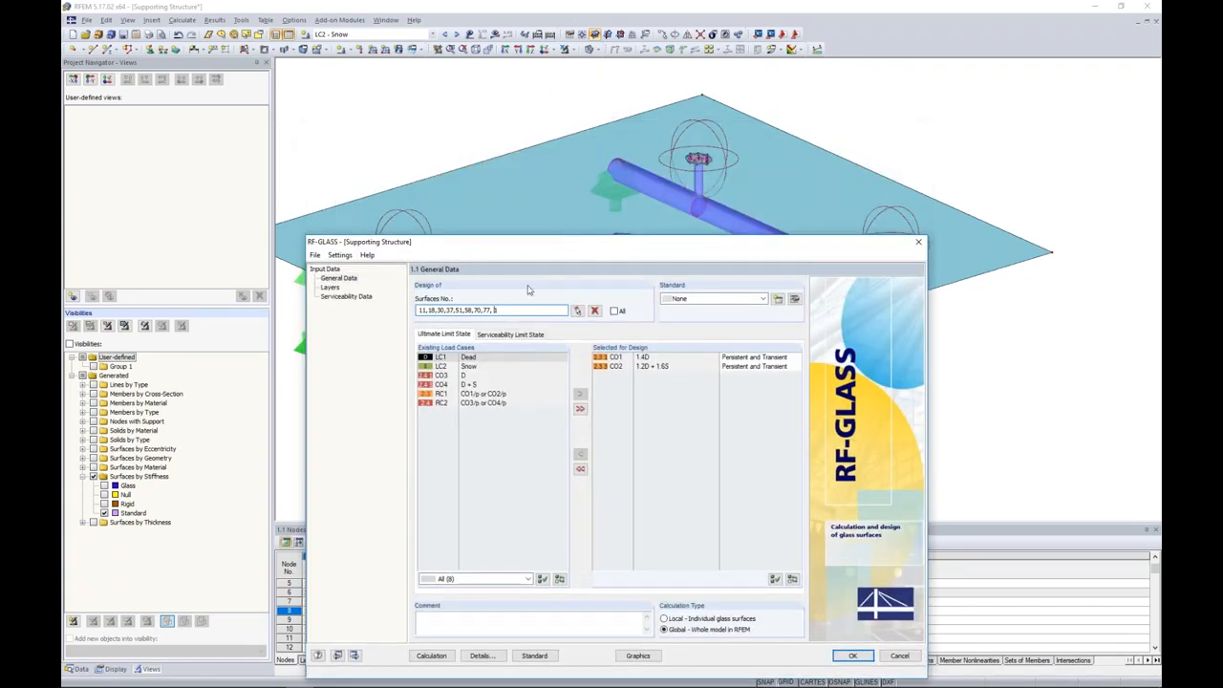
Assign surfaces 11,18,30,37,51,58,70,77,1 to the laminated glass Composition 1
drag(496, 311, 382, 304)
click(332, 288)
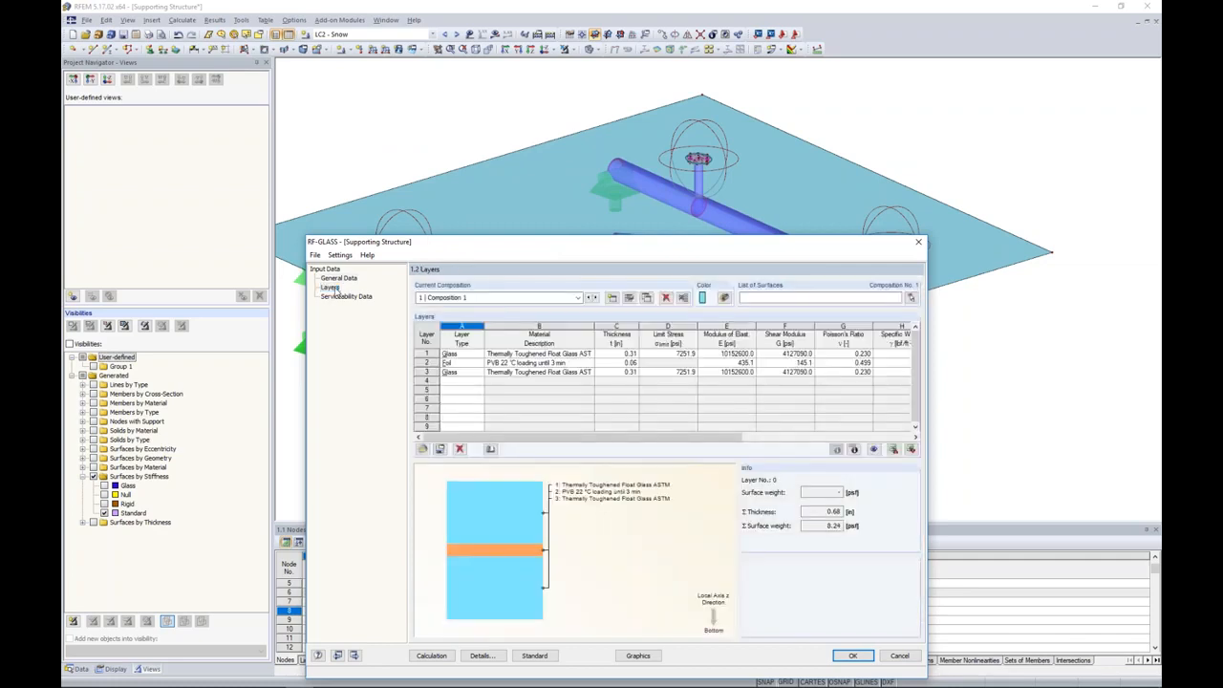
click(765, 297)
text(11,18,30,37,51,58,70,77,1)
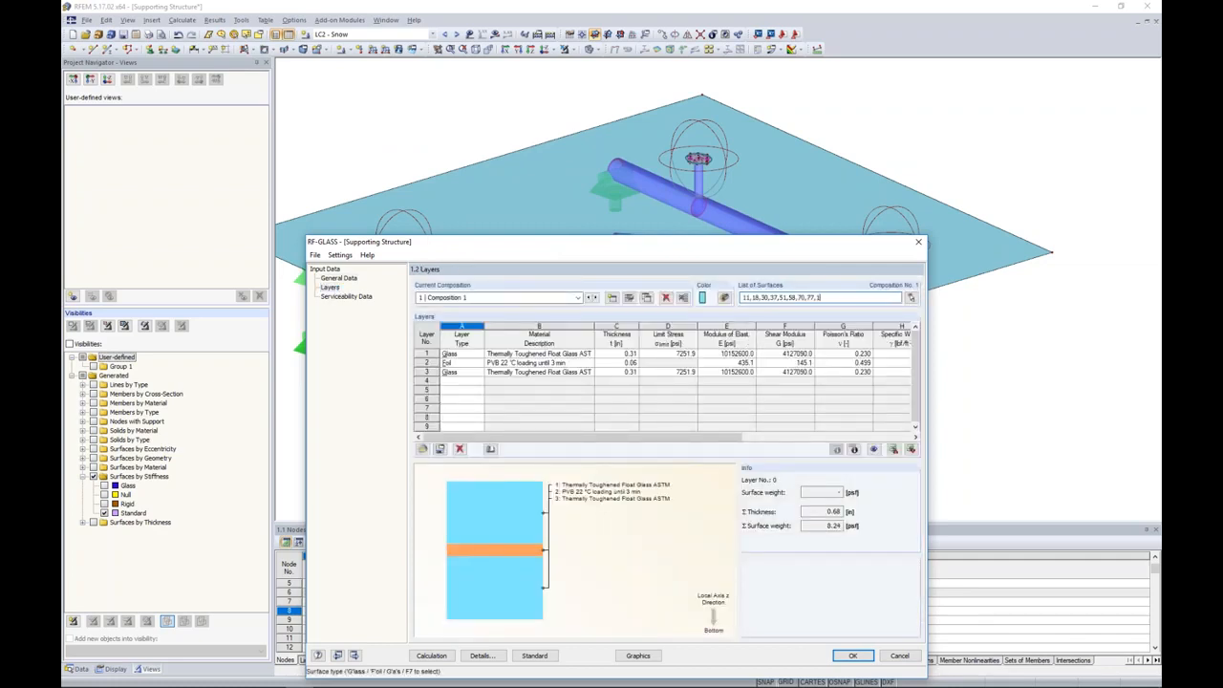
Review the serviceability data assigned to surface 1 and accept the RF-GLASS design input
click(703, 297)
drag(710, 246, 764, 139)
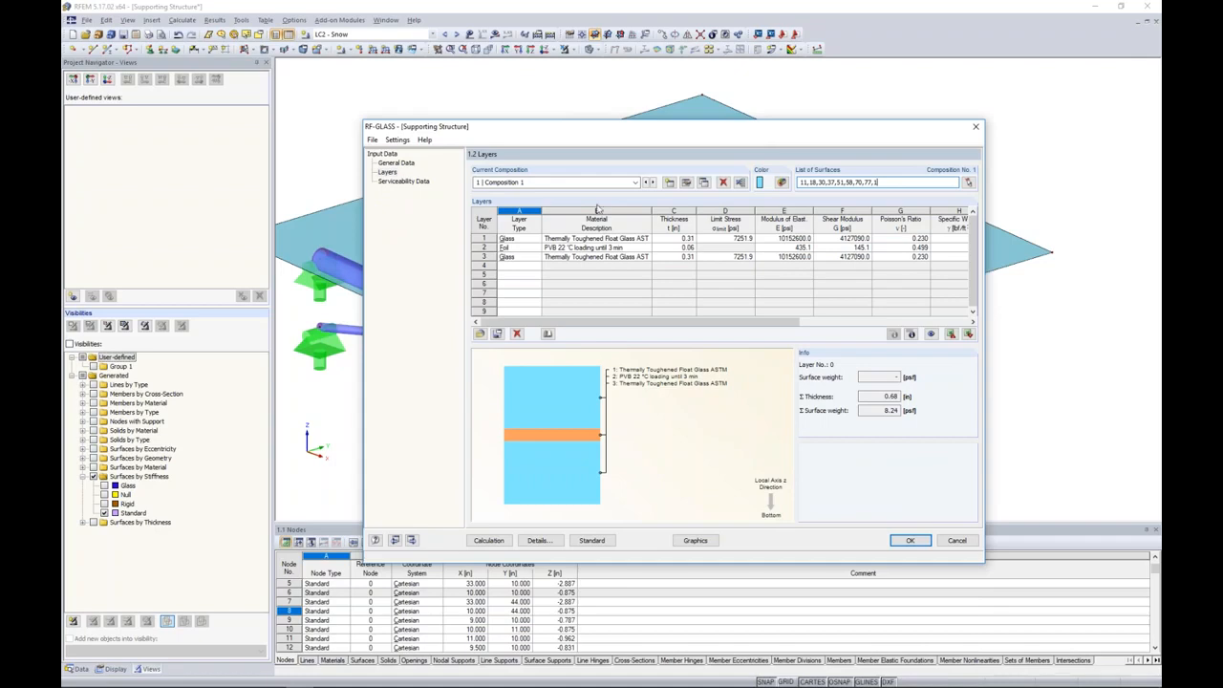
click(424, 185)
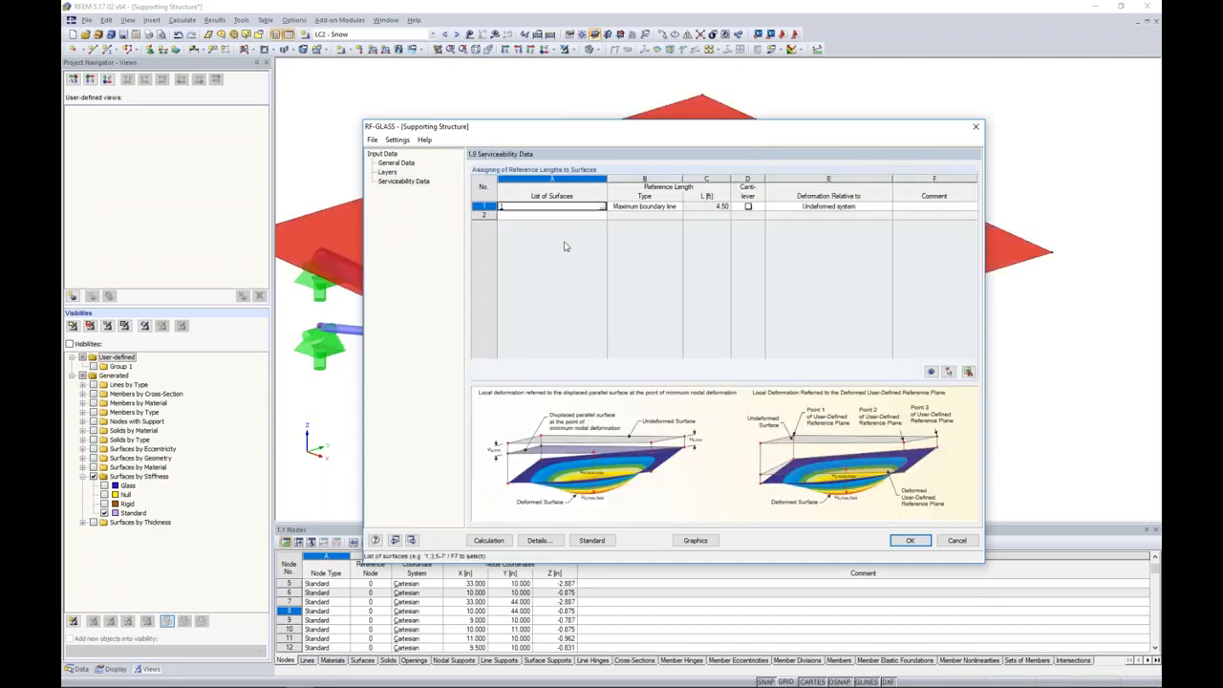
drag(635, 134, 623, 309)
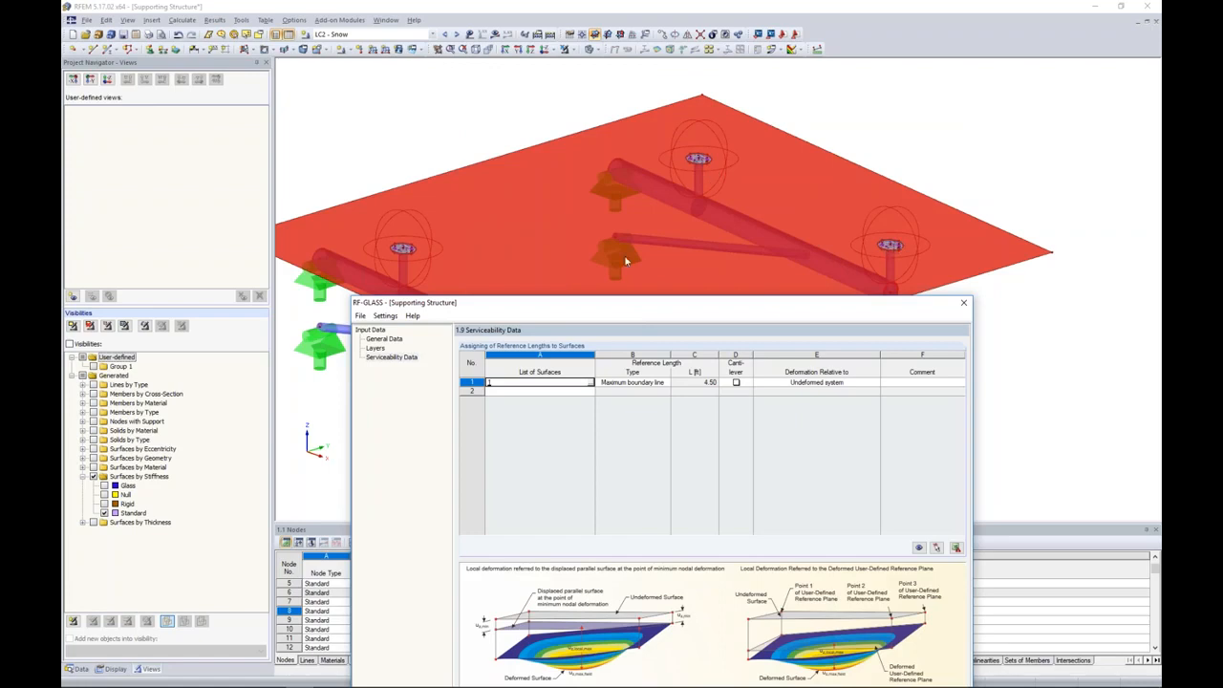
drag(587, 304, 575, 138)
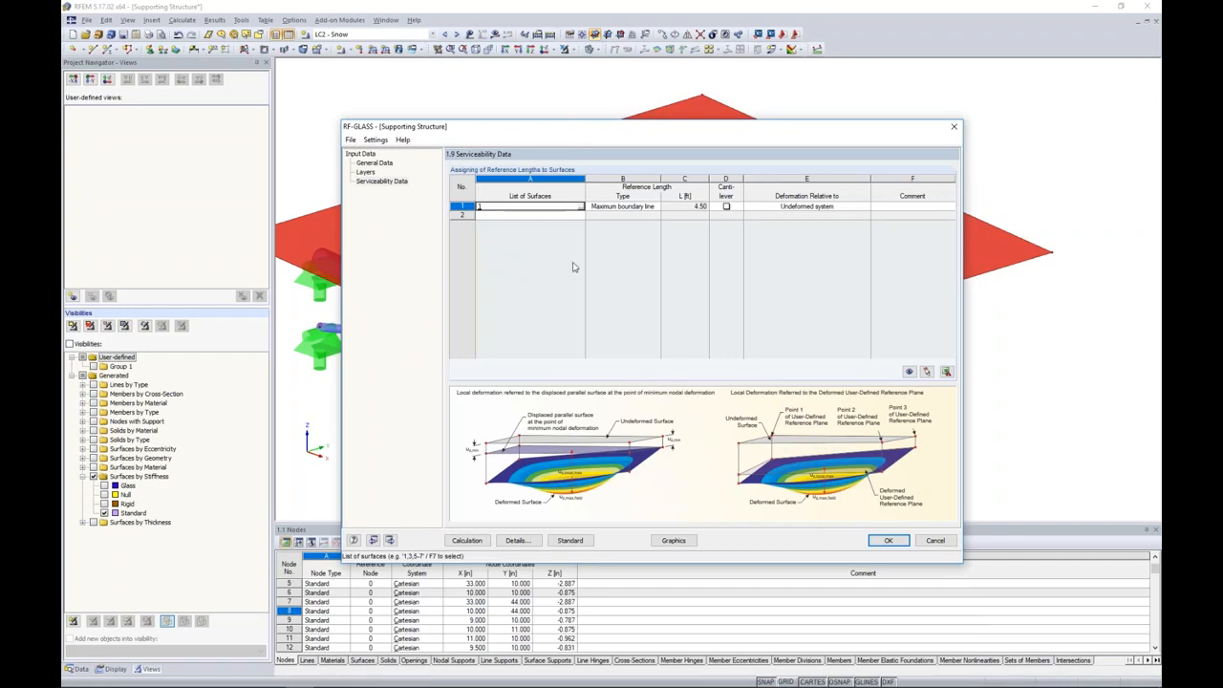
click(889, 540)
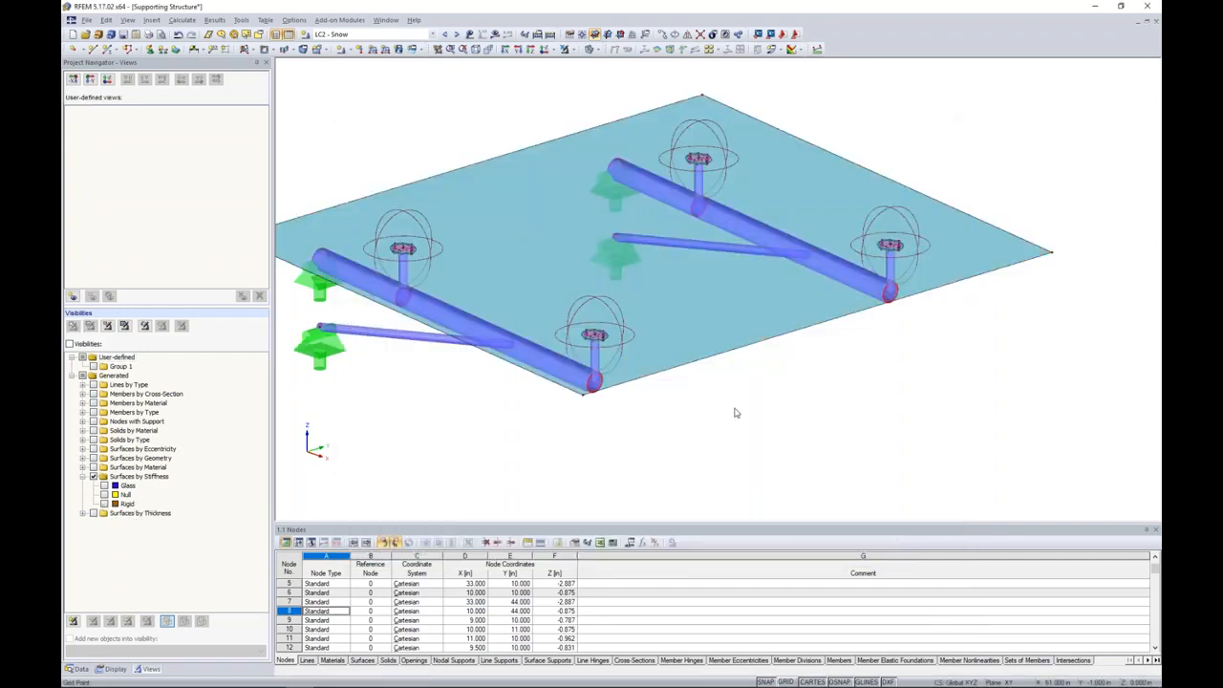
Switch to the Detailed model and open its RF-GLASS results for maximum stress ratio by surface
click(387, 20)
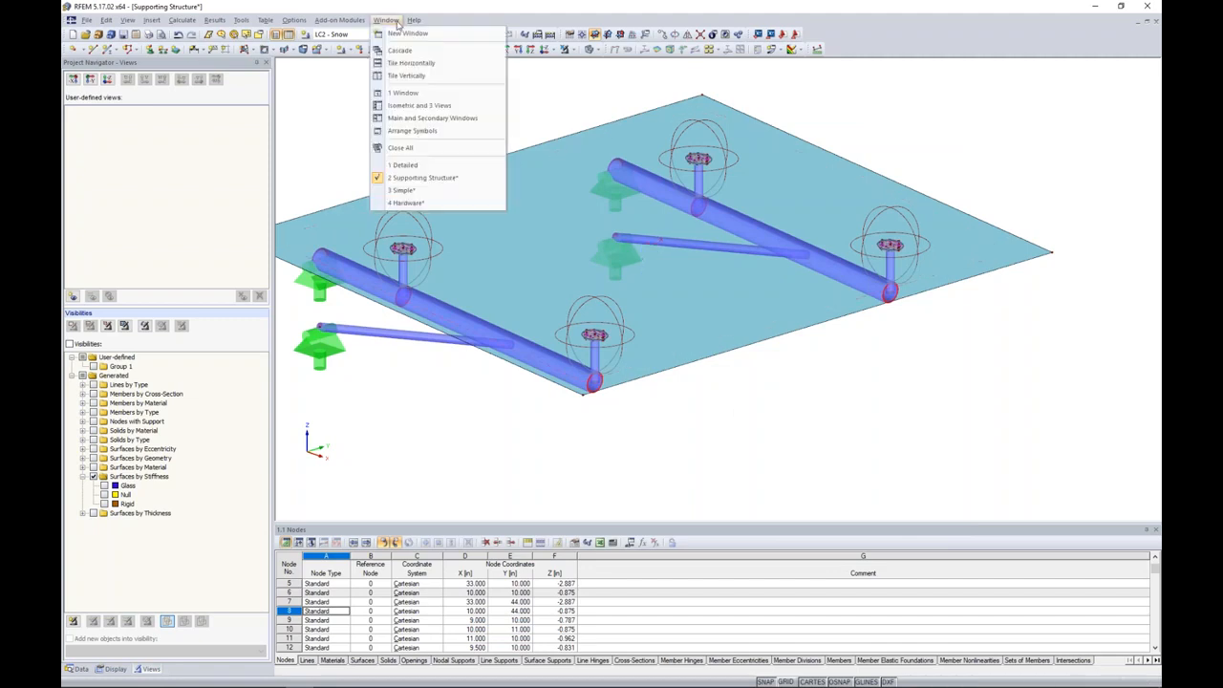
click(405, 165)
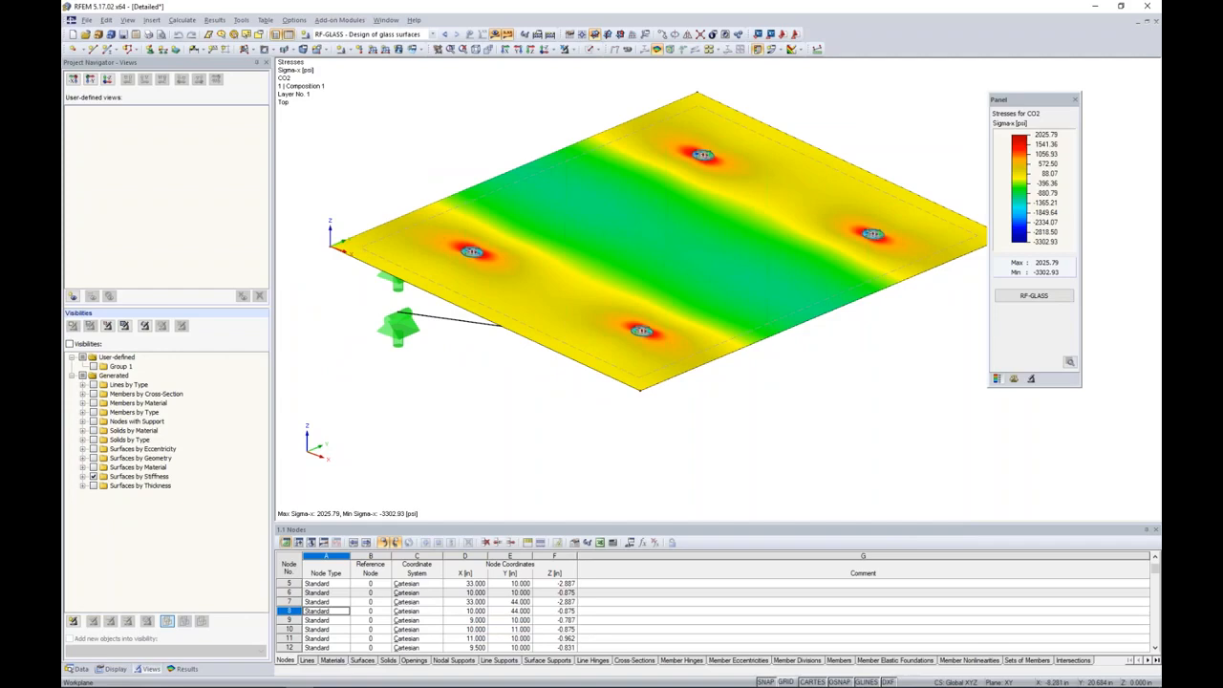
click(187, 669)
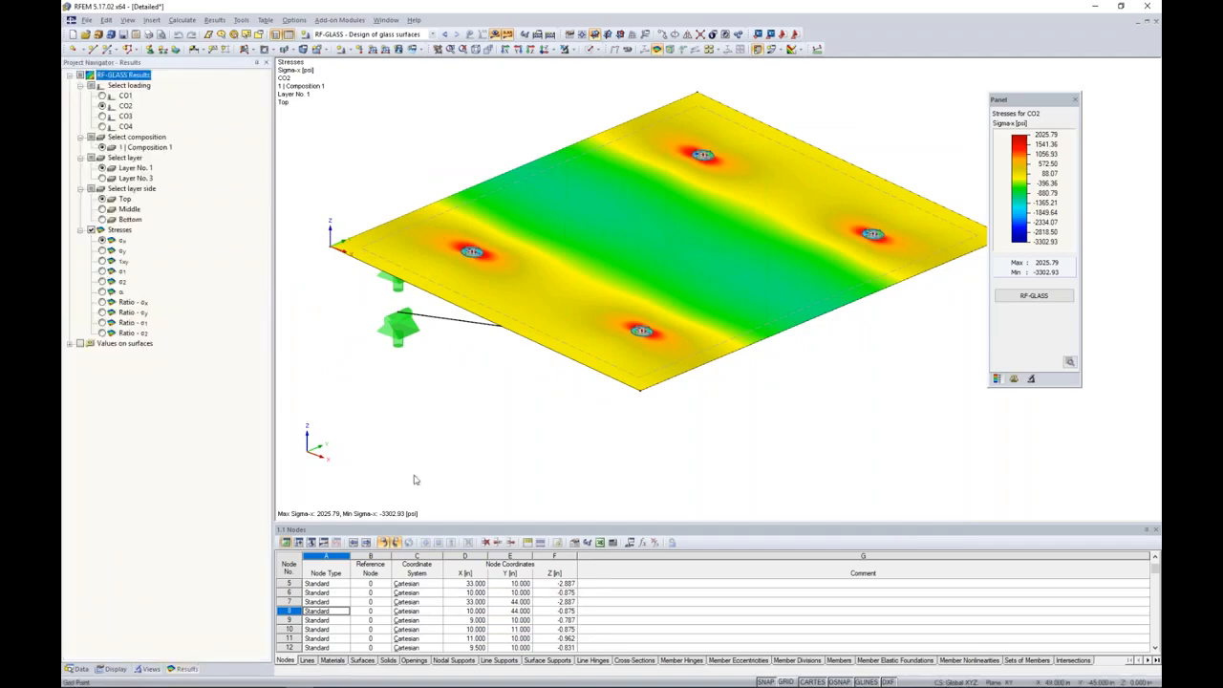
click(1034, 298)
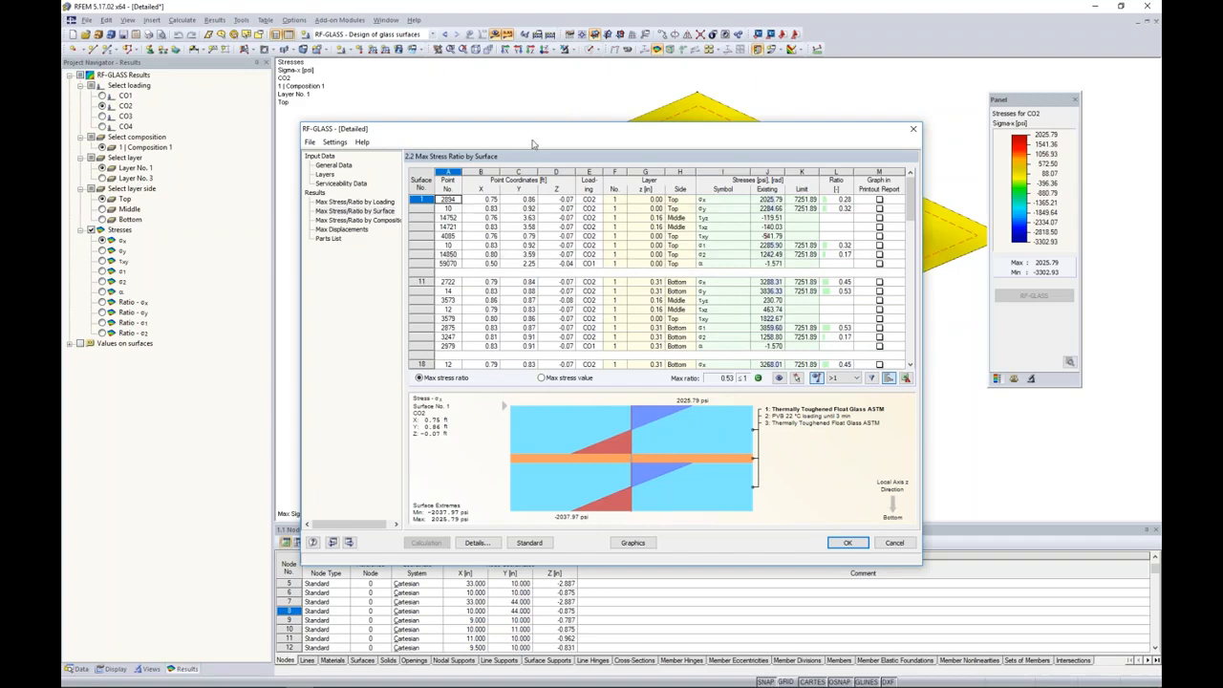
drag(492, 134, 488, 345)
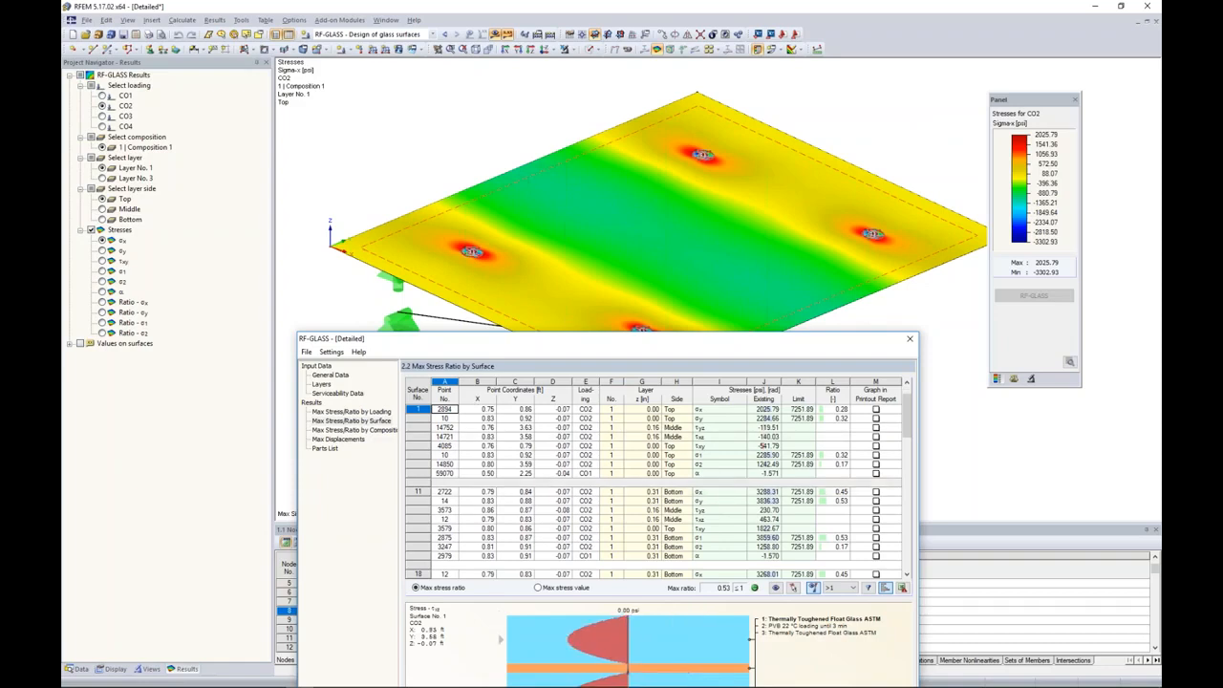
Examine the σy, σ1 and σ2 stress results of surface 11 in the results table and on the model
click(707, 464)
click(705, 447)
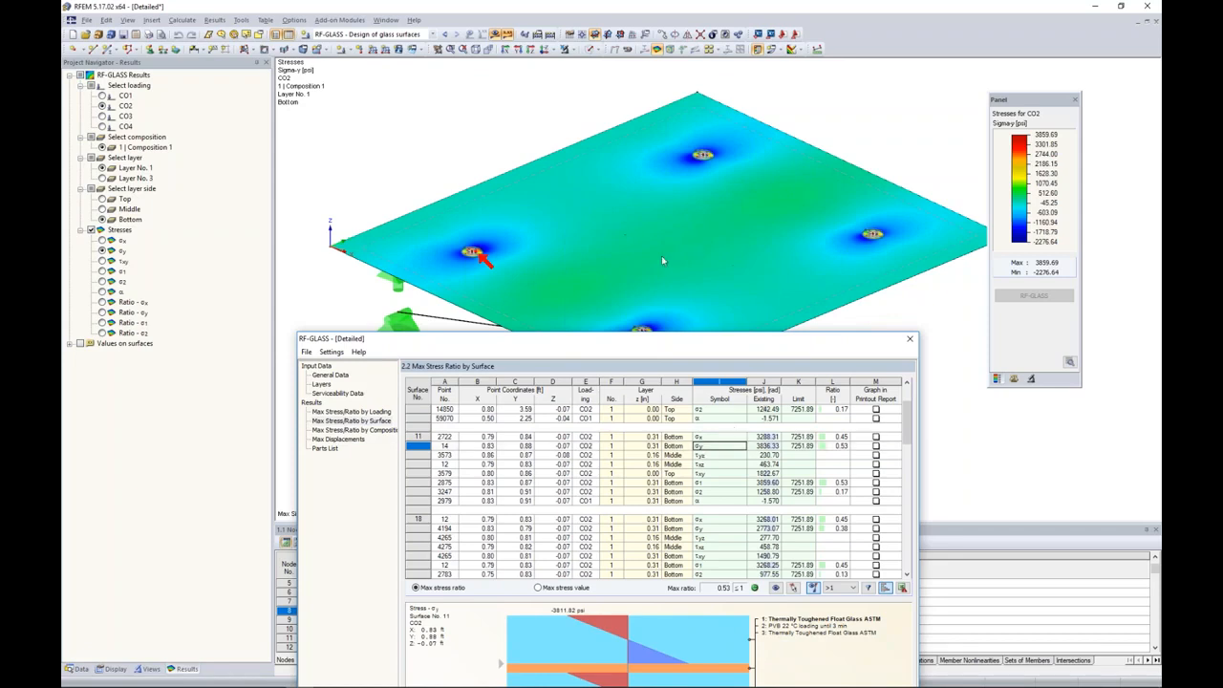
click(702, 485)
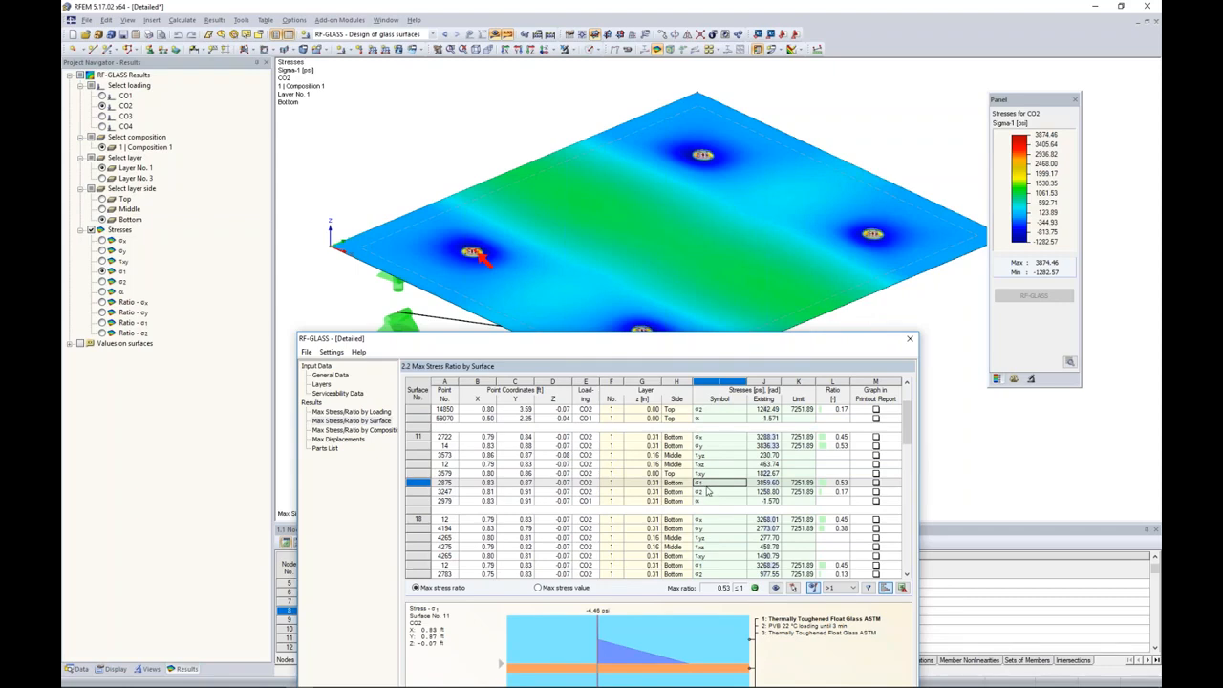
scroll(708, 492, down, 1)
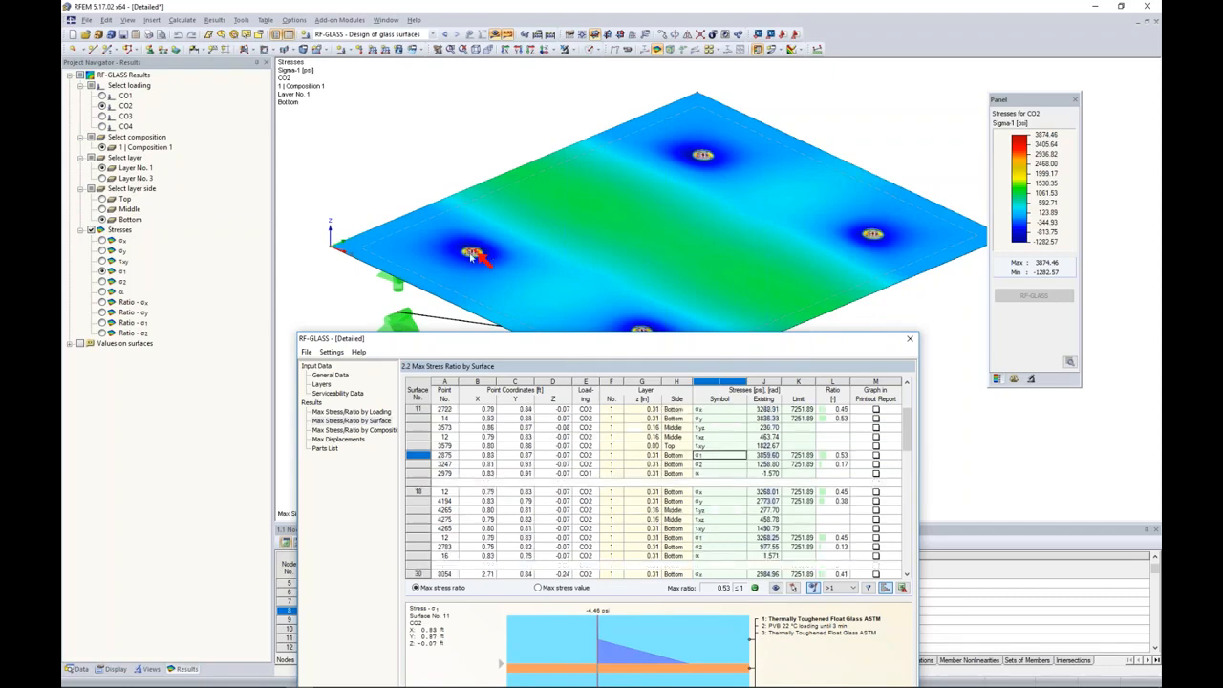
click(699, 465)
click(700, 419)
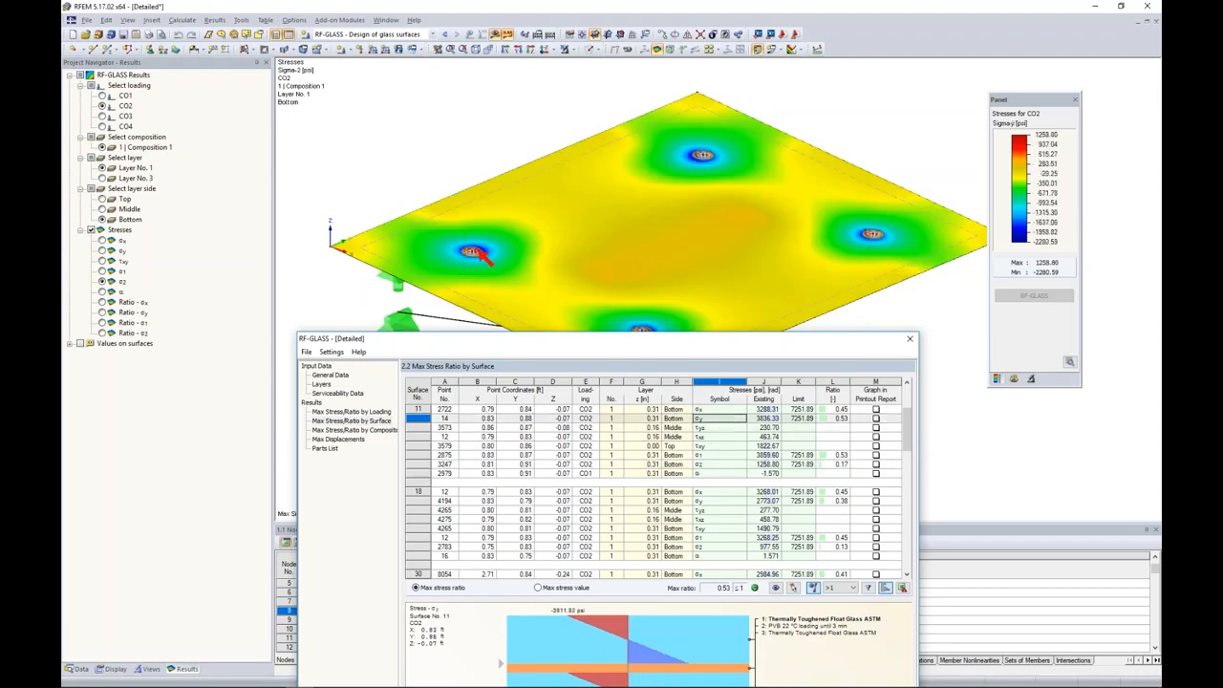
Examine the σy and τxz stresses of surface 18 and the σ1 stress of surface 30 on the model
click(720, 501)
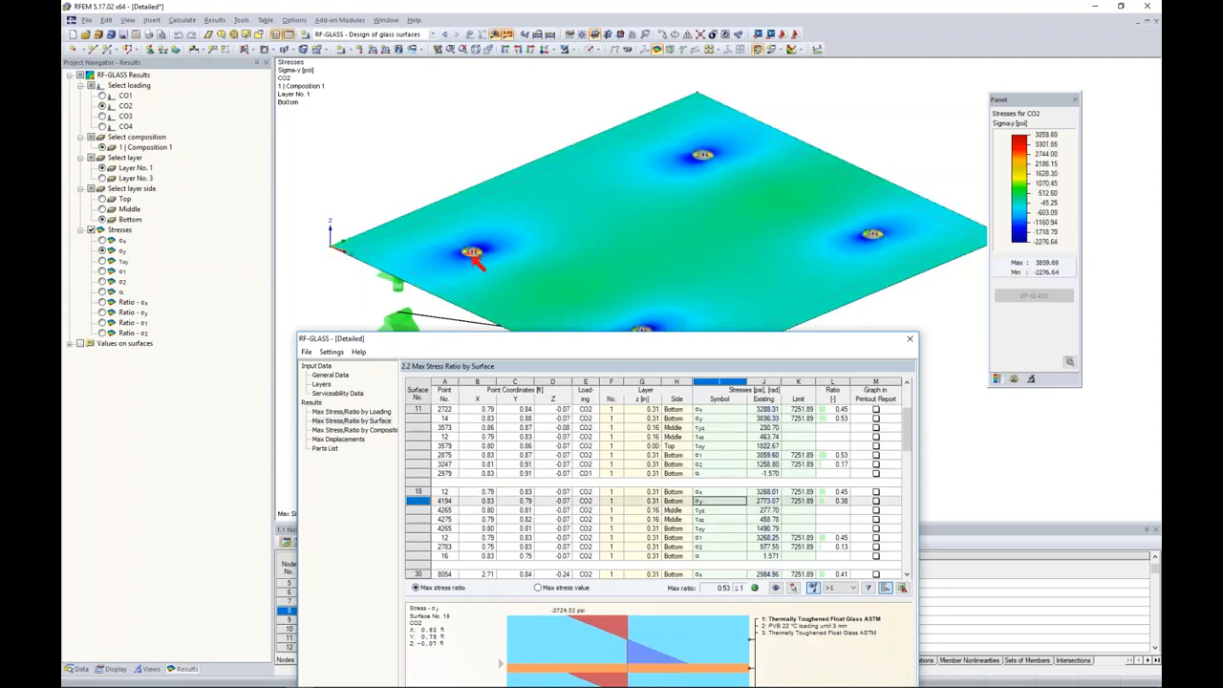
click(716, 520)
scroll(719, 542, down, 4)
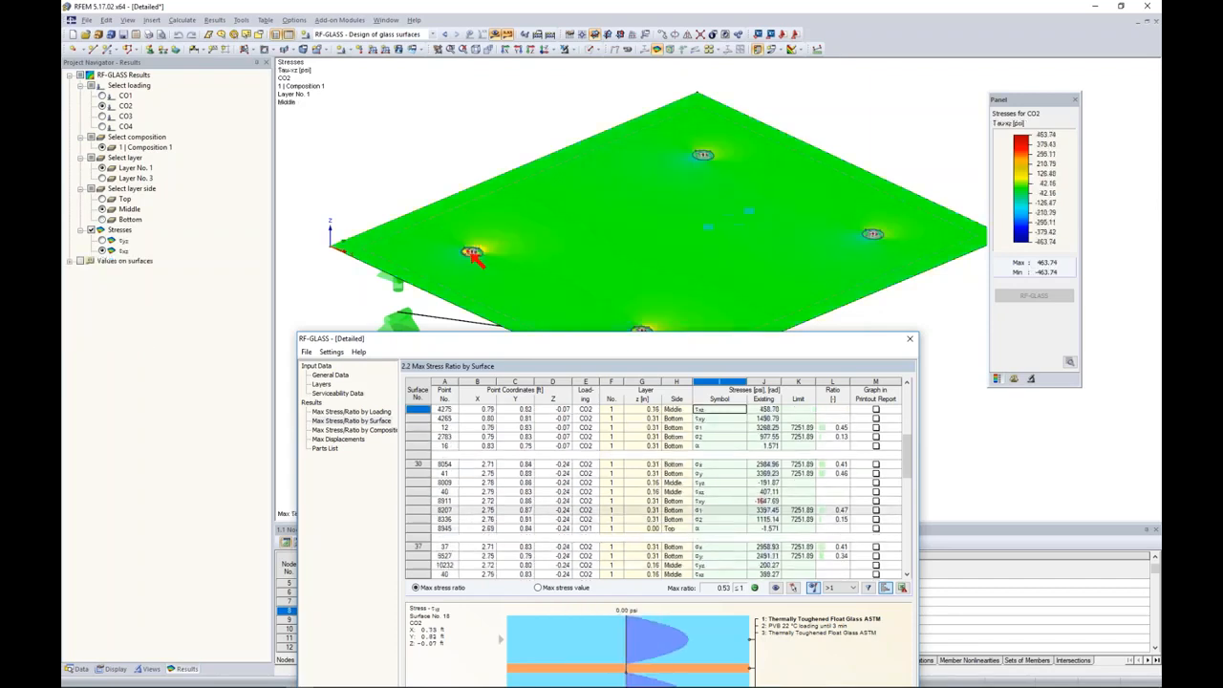
click(720, 509)
drag(704, 343, 700, 373)
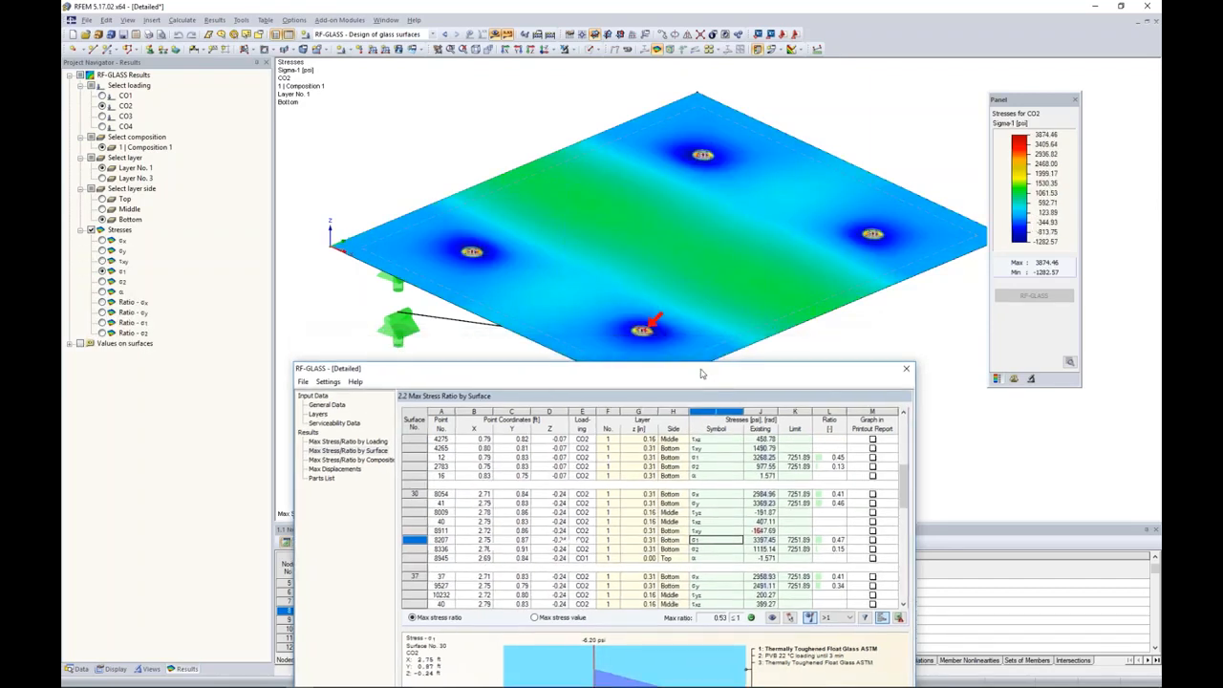
drag(775, 372, 788, 143)
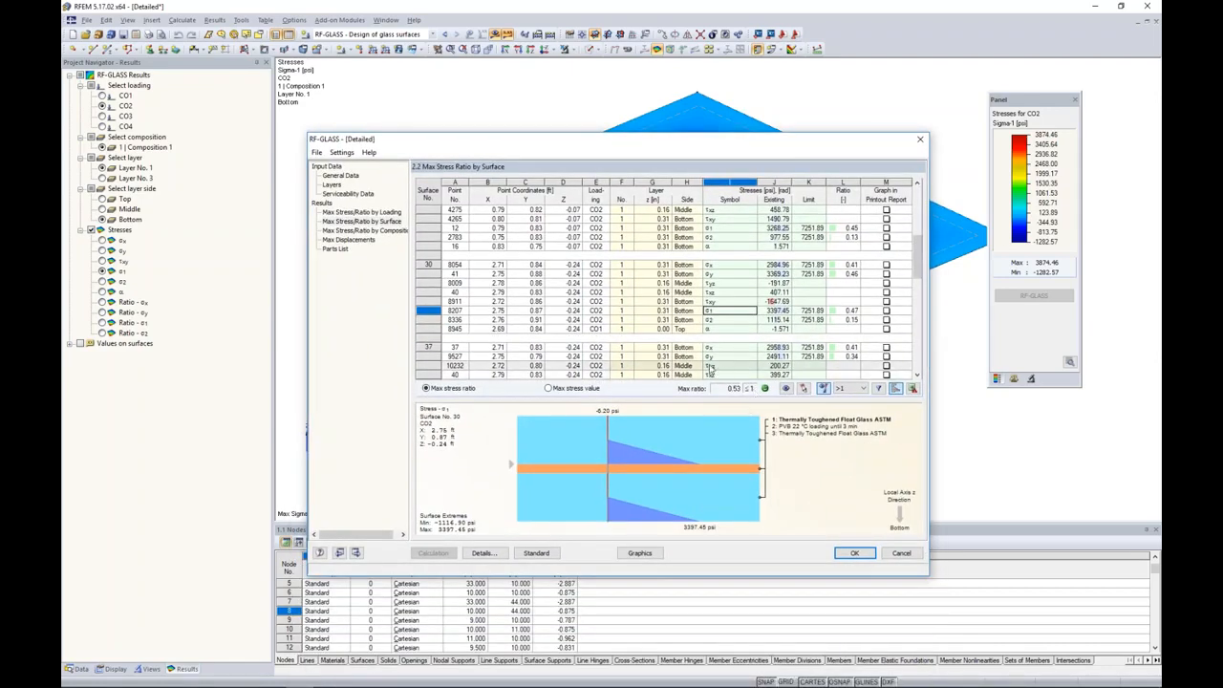
Review the maximum displacements of the glass plate in the table and show them graphically on the model
click(362, 240)
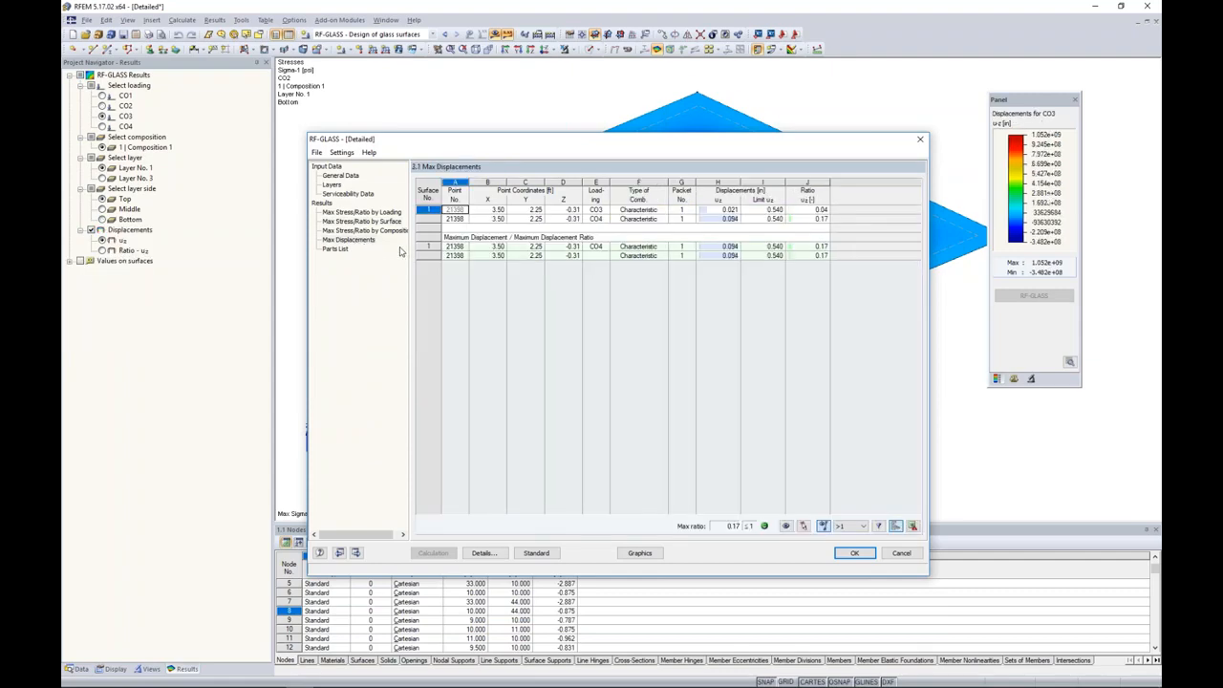
drag(633, 143, 633, 412)
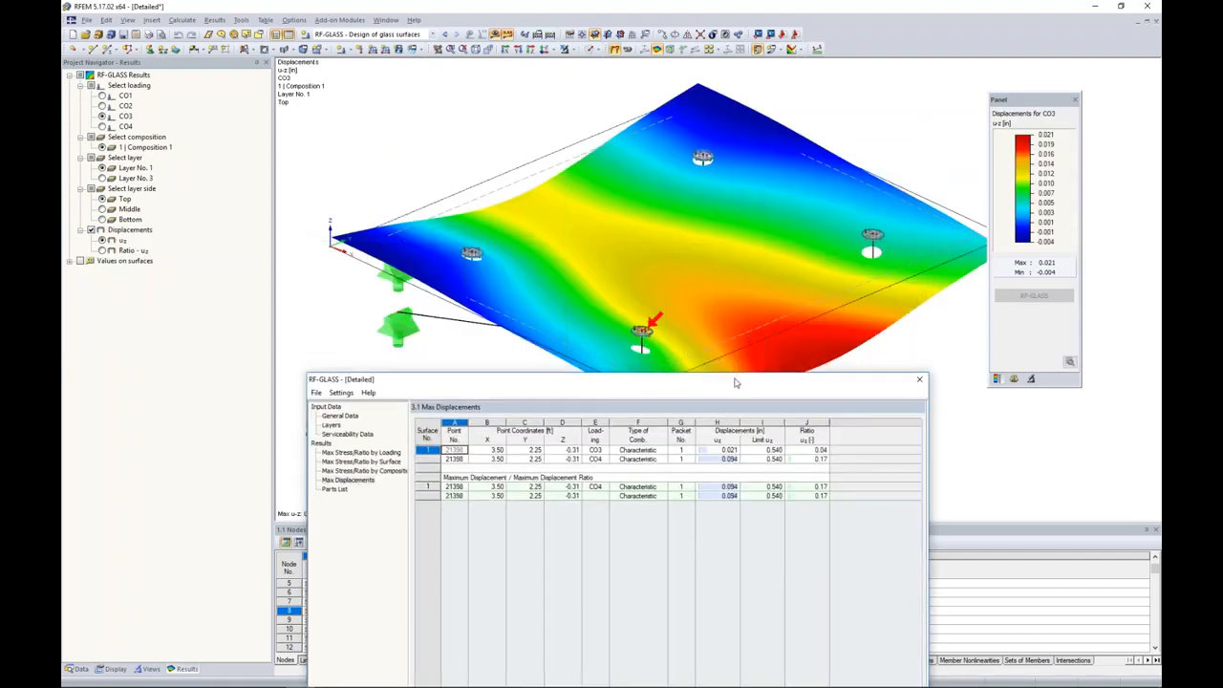
drag(737, 386, 739, 178)
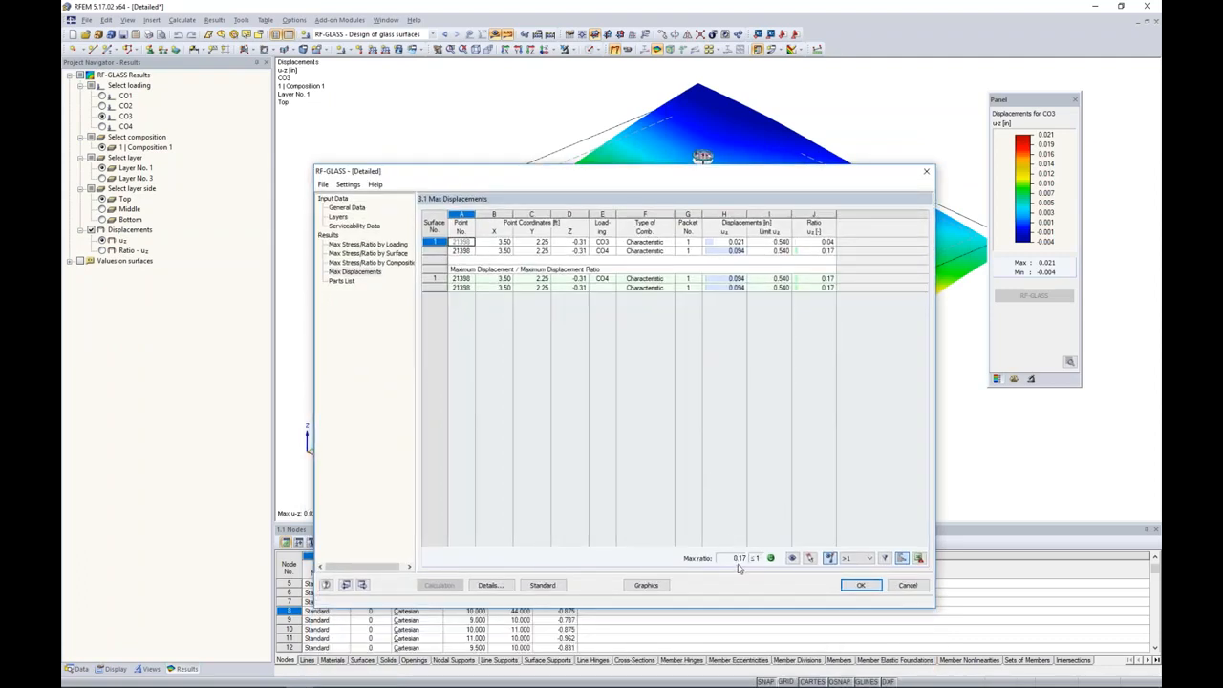
click(664, 586)
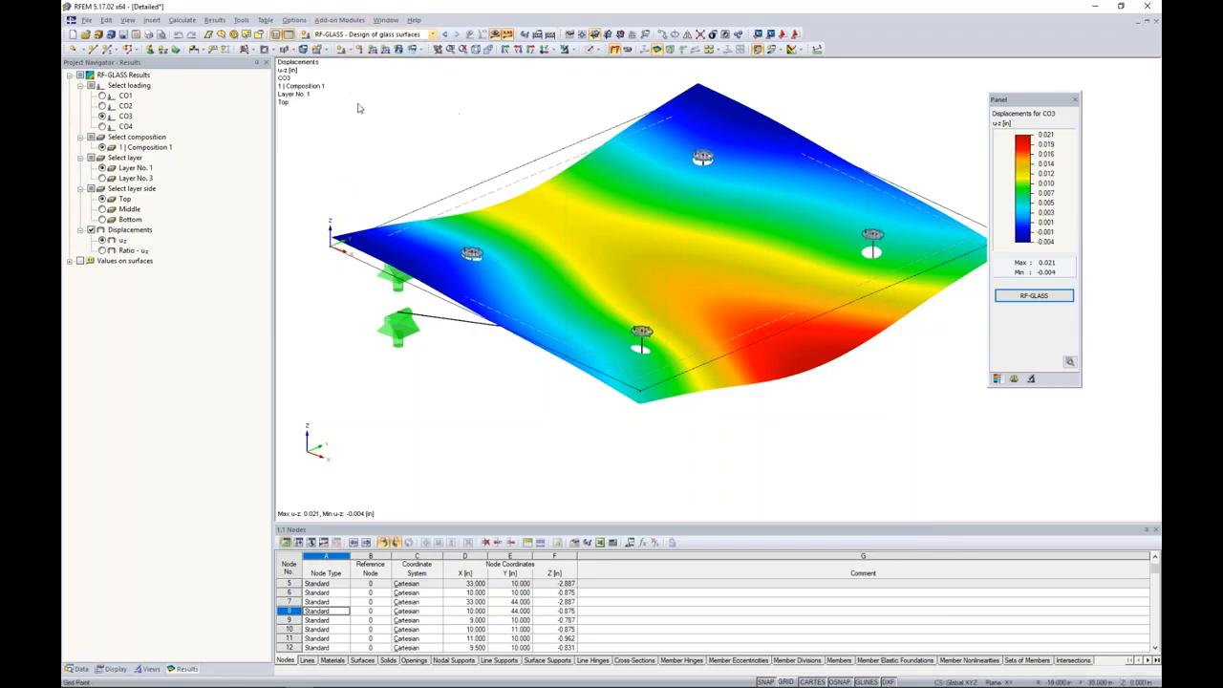
Display the CO2 σ1 stresses on the bottom side of Layer No. 1 and inspect them around the front fixing hole
click(103, 105)
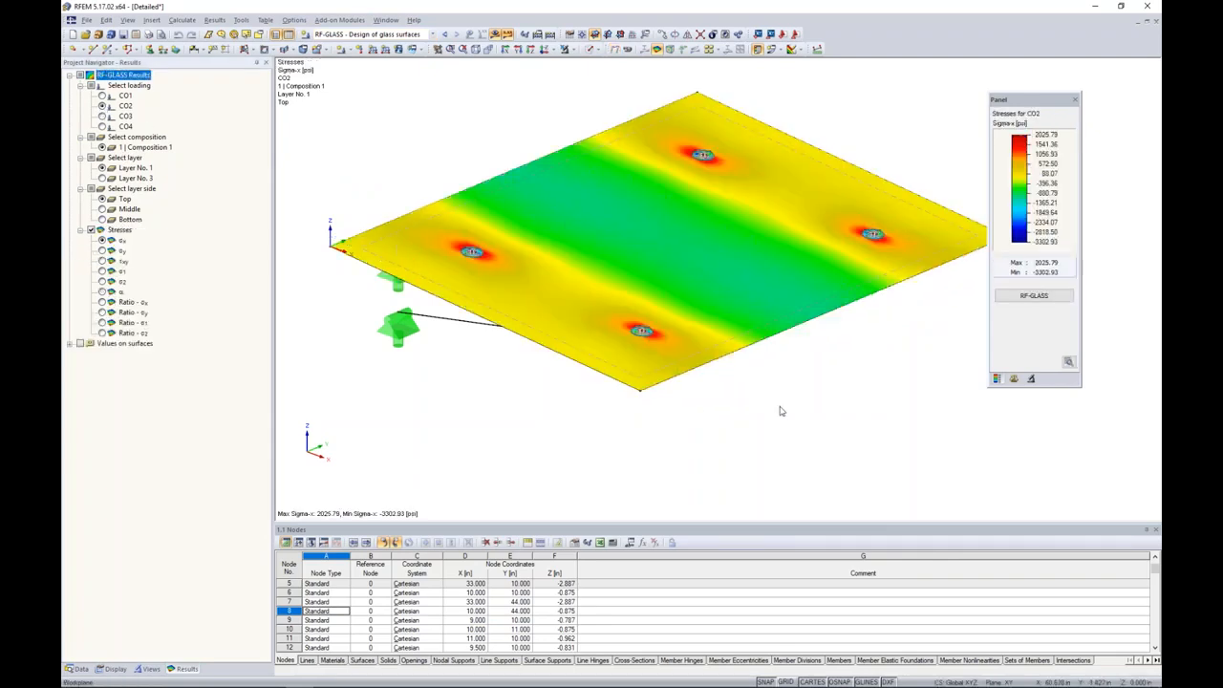
ctrl+middle_drag(781, 409, 731, 411)
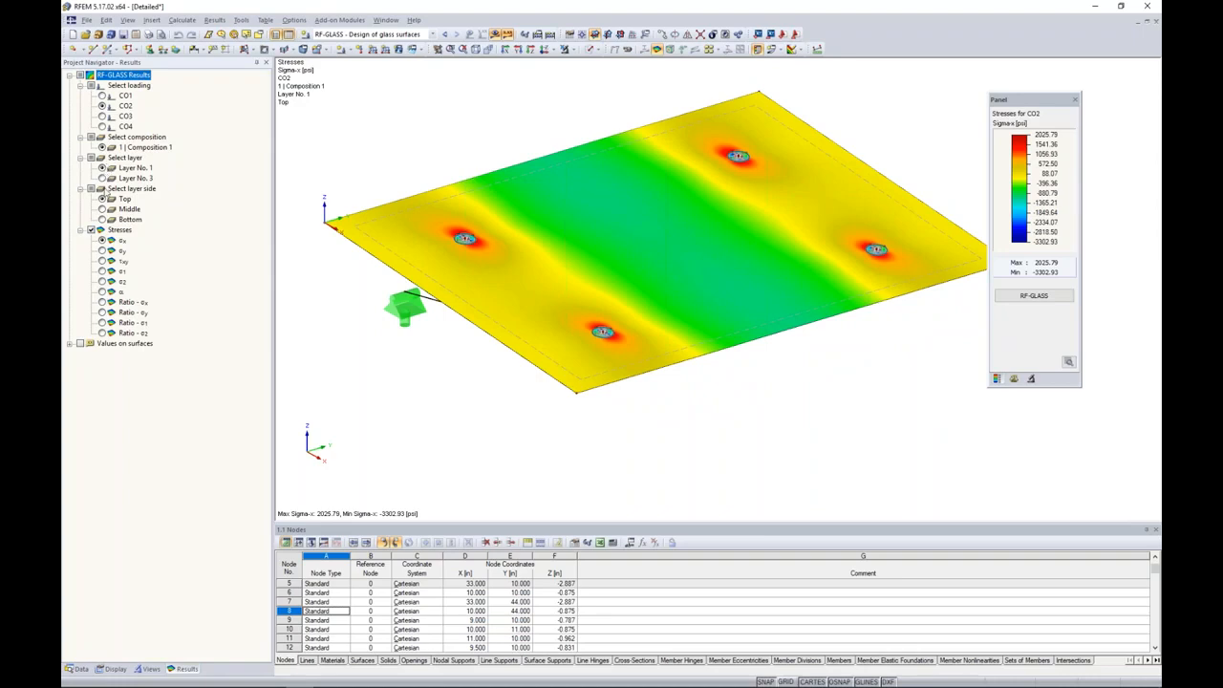
click(102, 220)
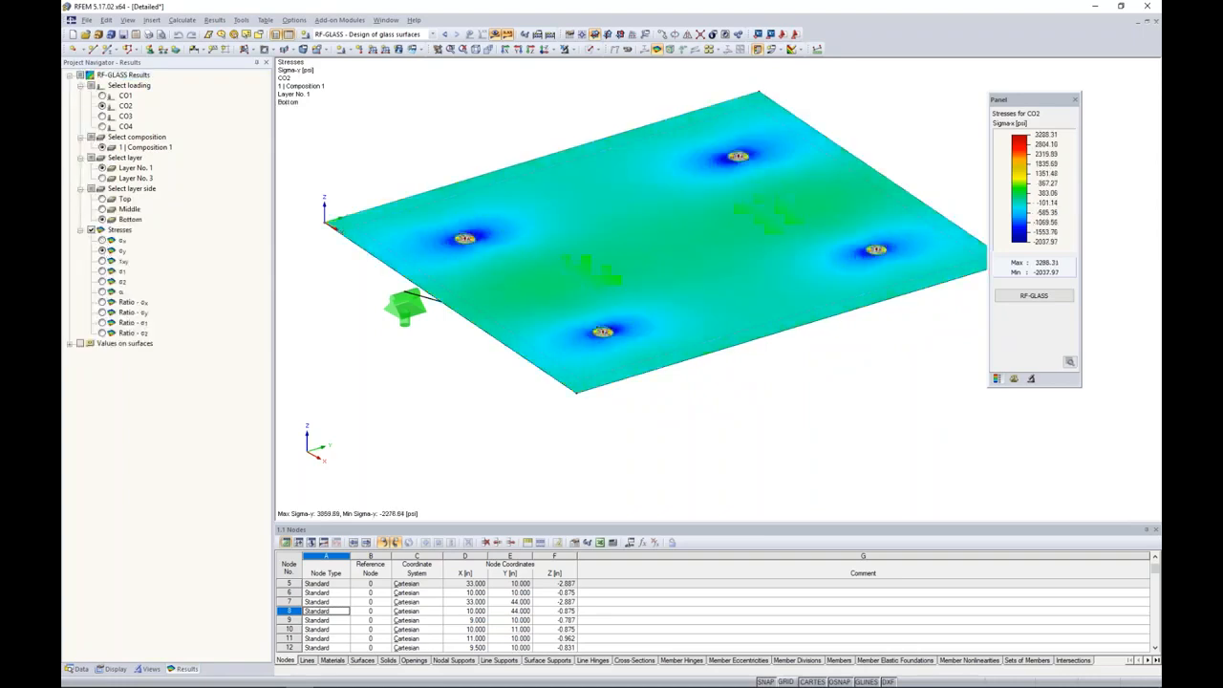
click(102, 271)
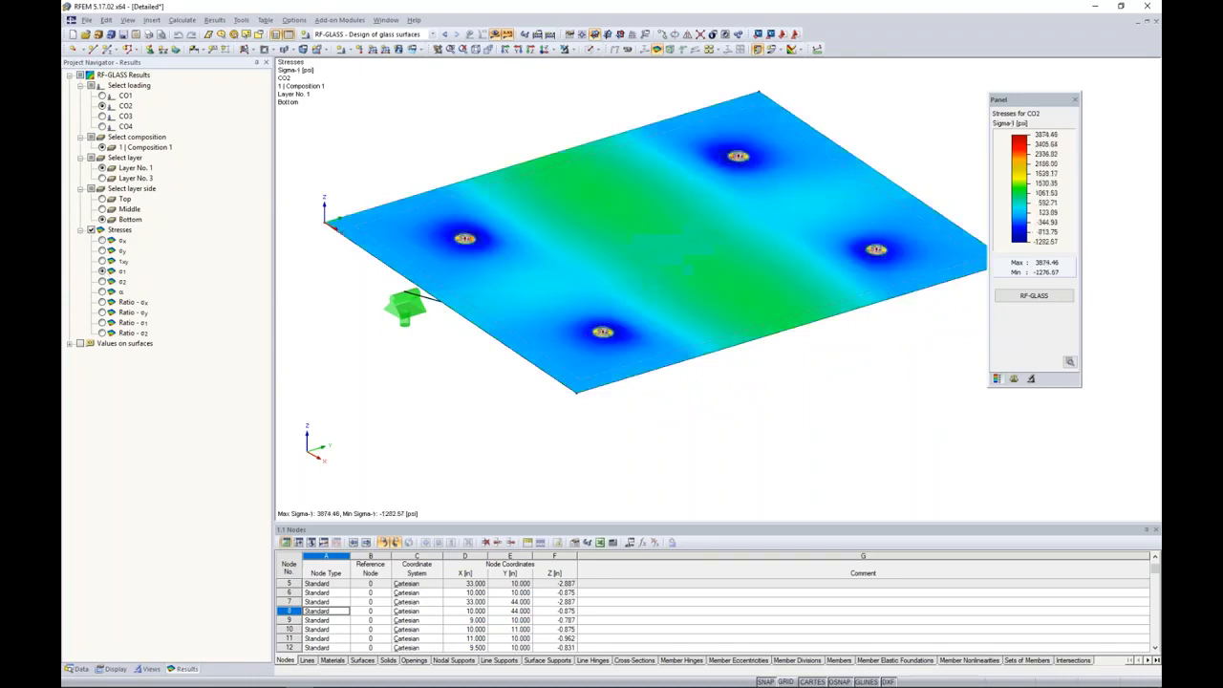
scroll(613, 345, up, 10)
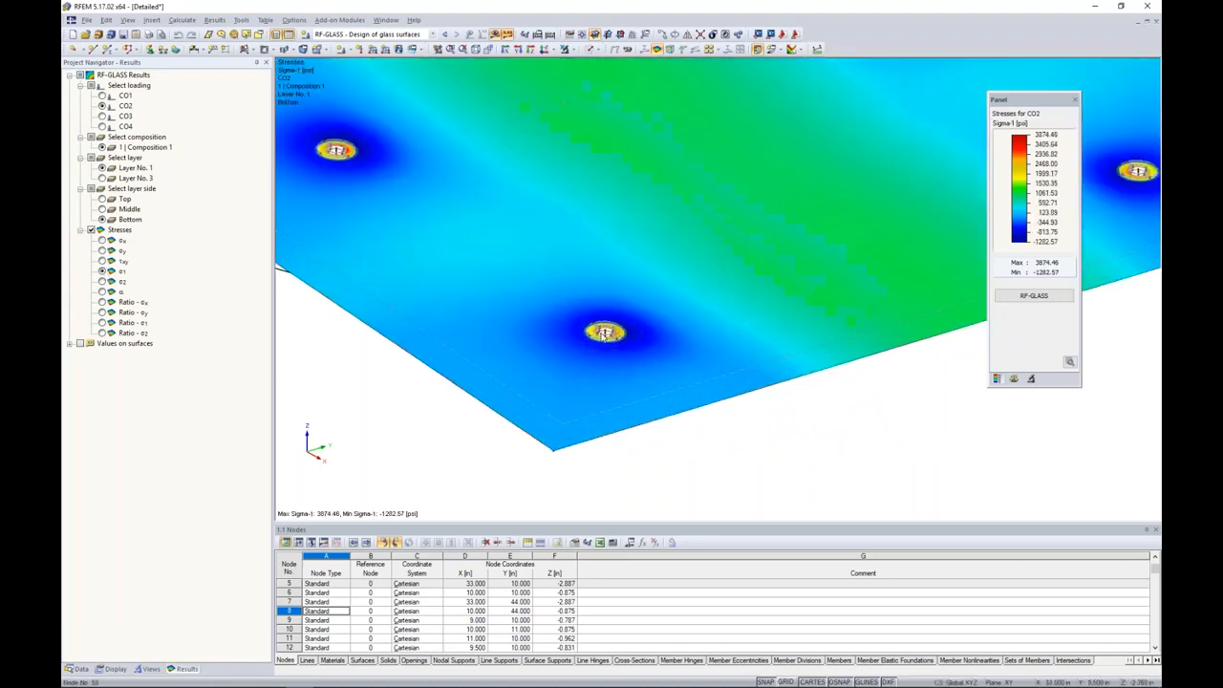
scroll(604, 335, up, 8)
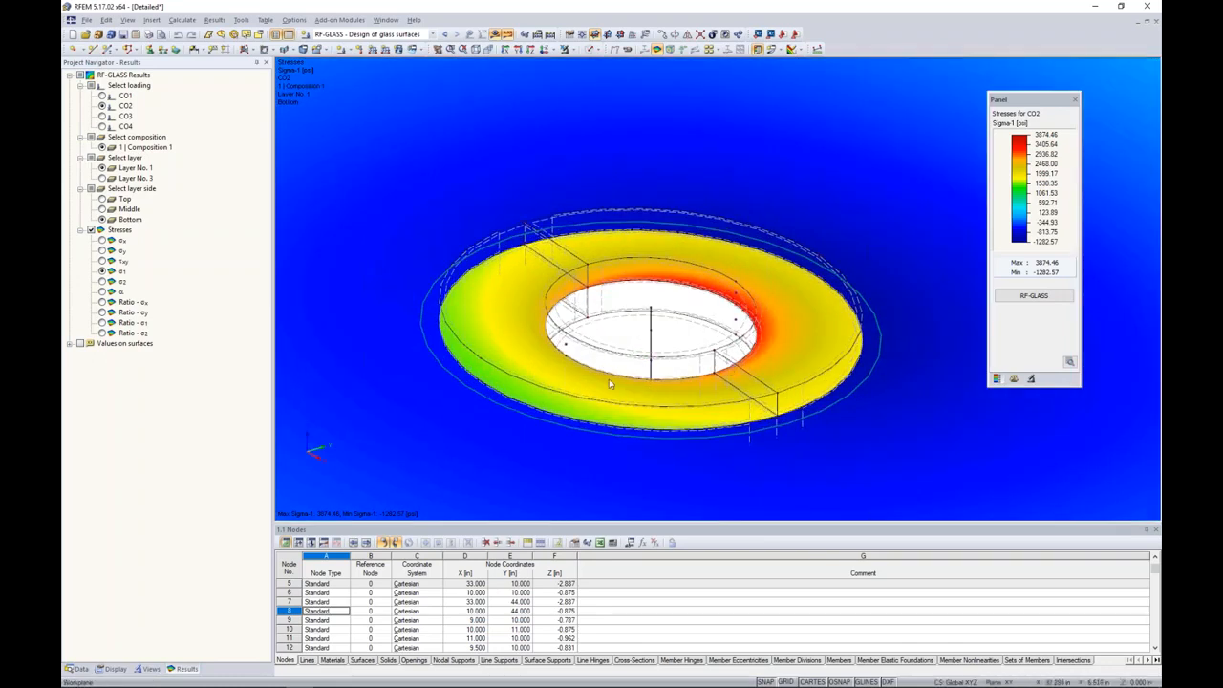
click(113, 669)
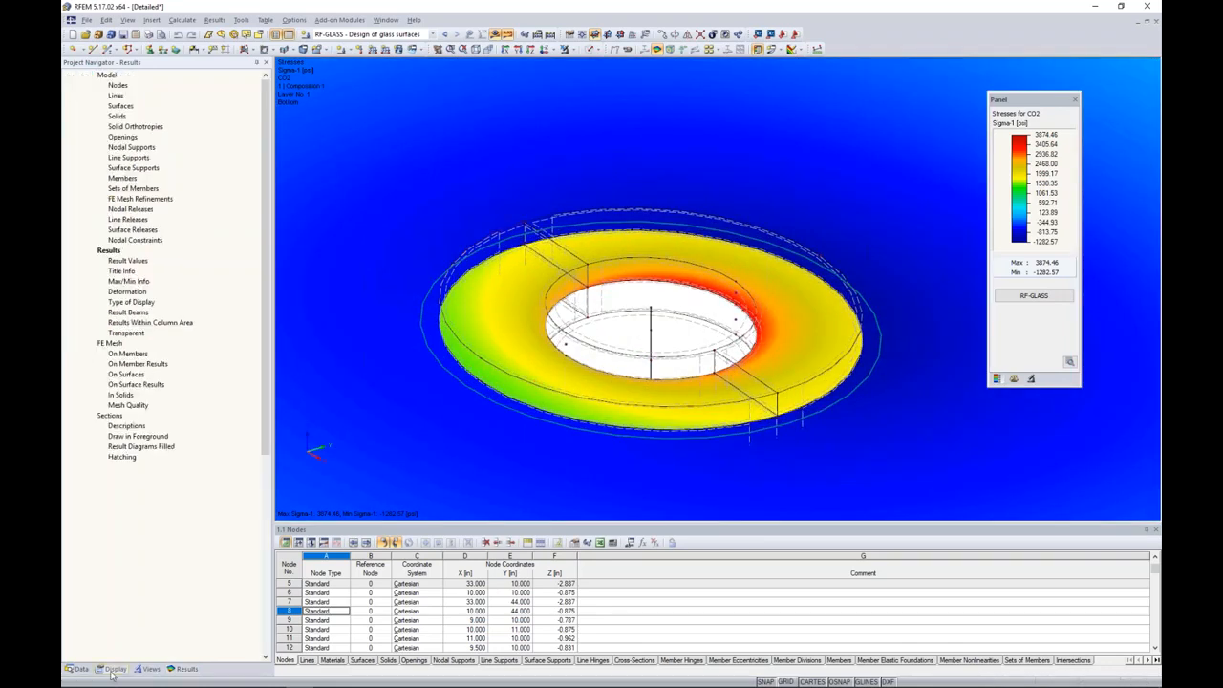
click(91, 375)
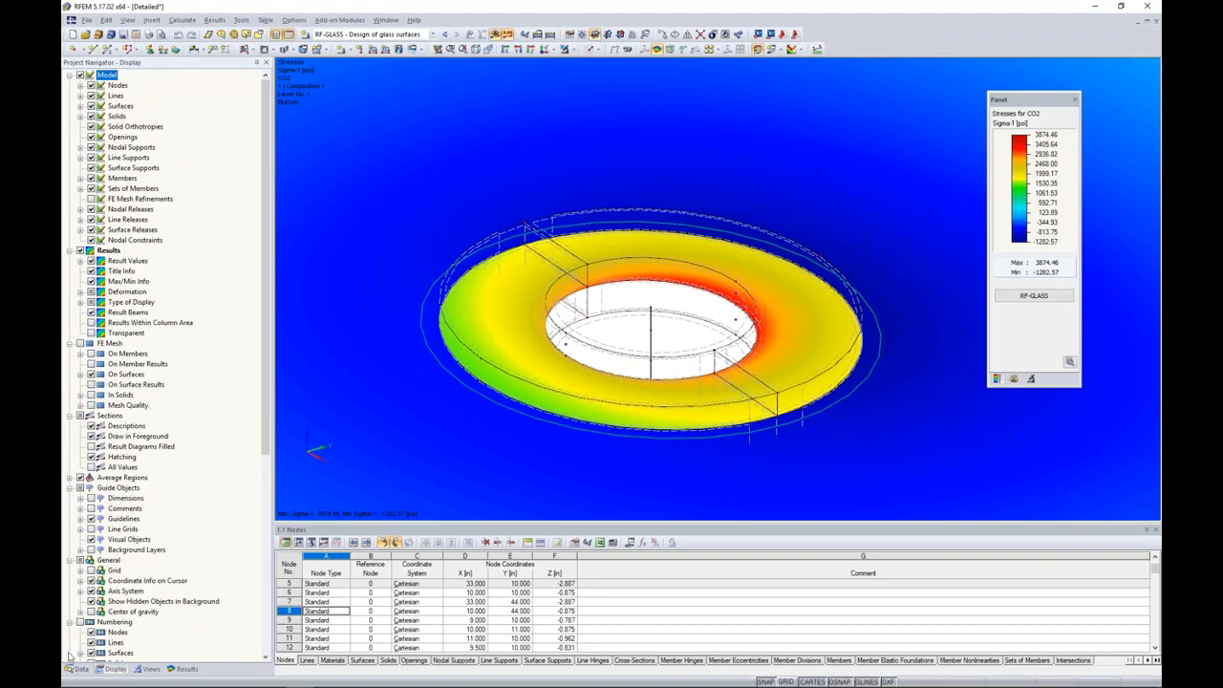
click(181, 669)
Isolate the front fixing's ring surfaces using visibility by selected objects, and place the stress legend closer to them
scroll(632, 312, down, 3)
scroll(632, 311, down, 2)
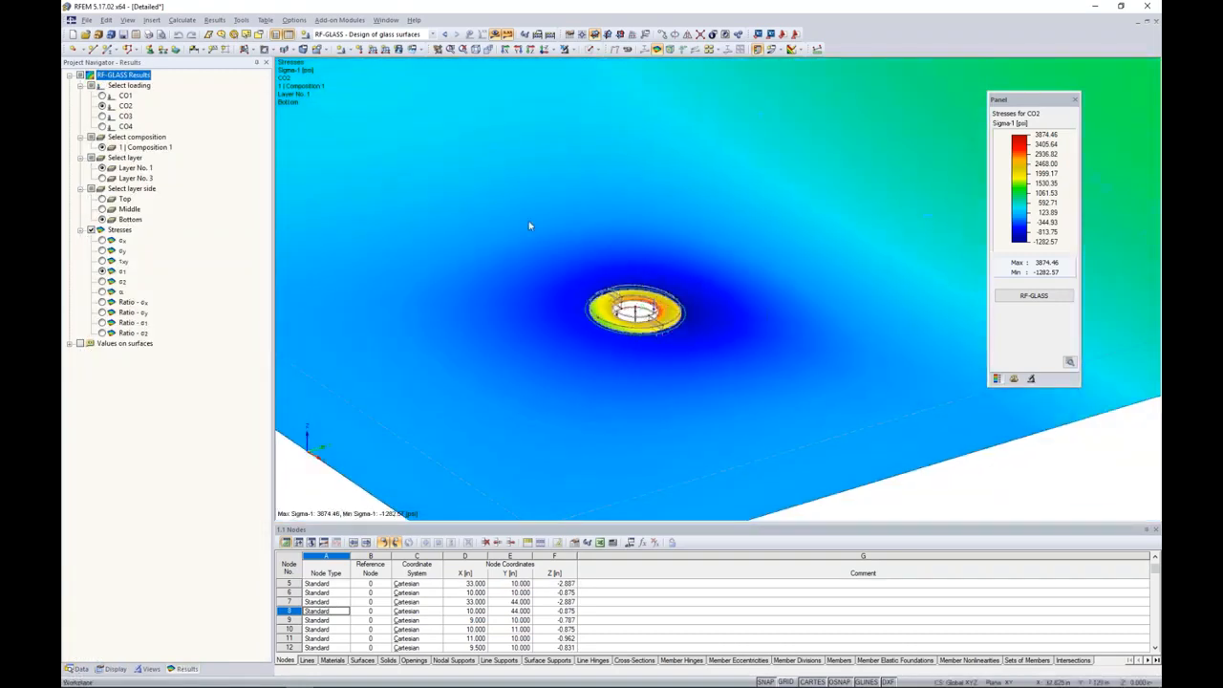
drag(552, 231, 706, 369)
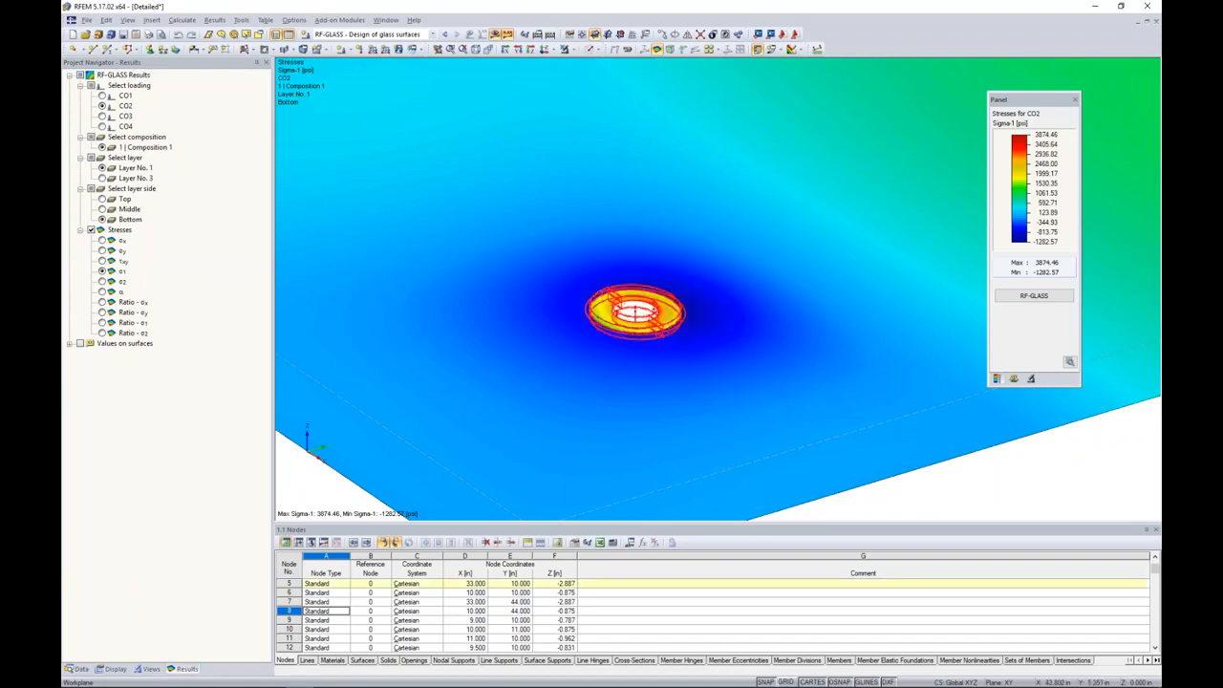
click(571, 50)
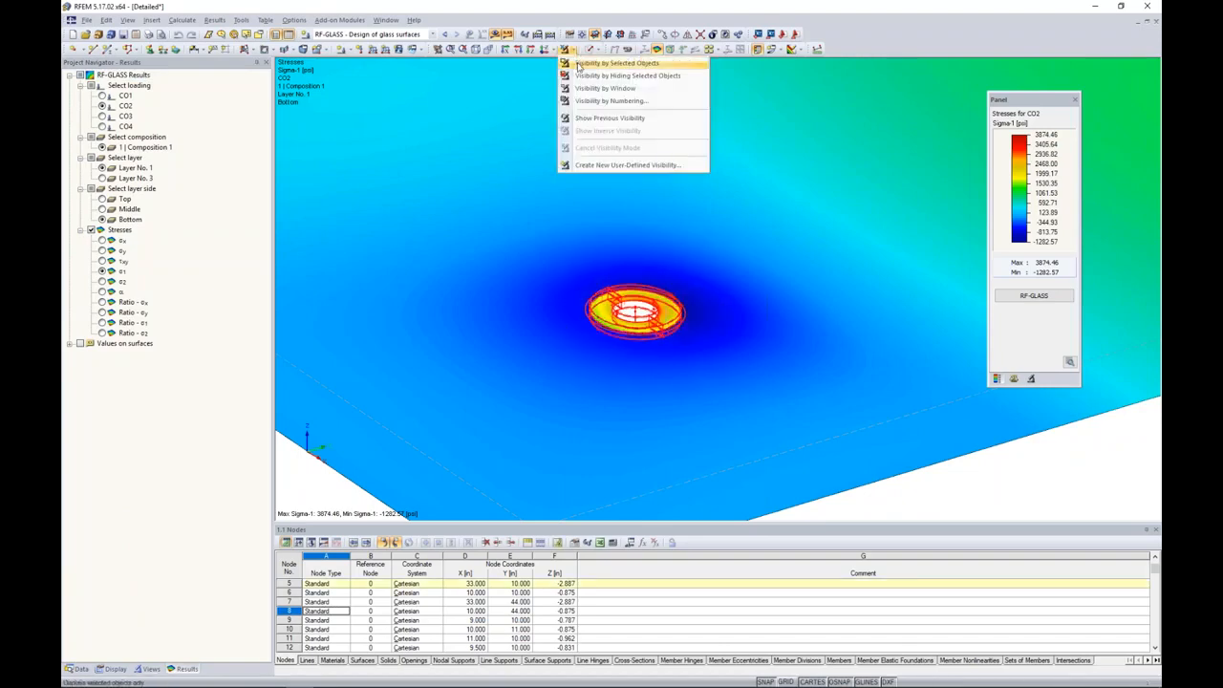
click(580, 65)
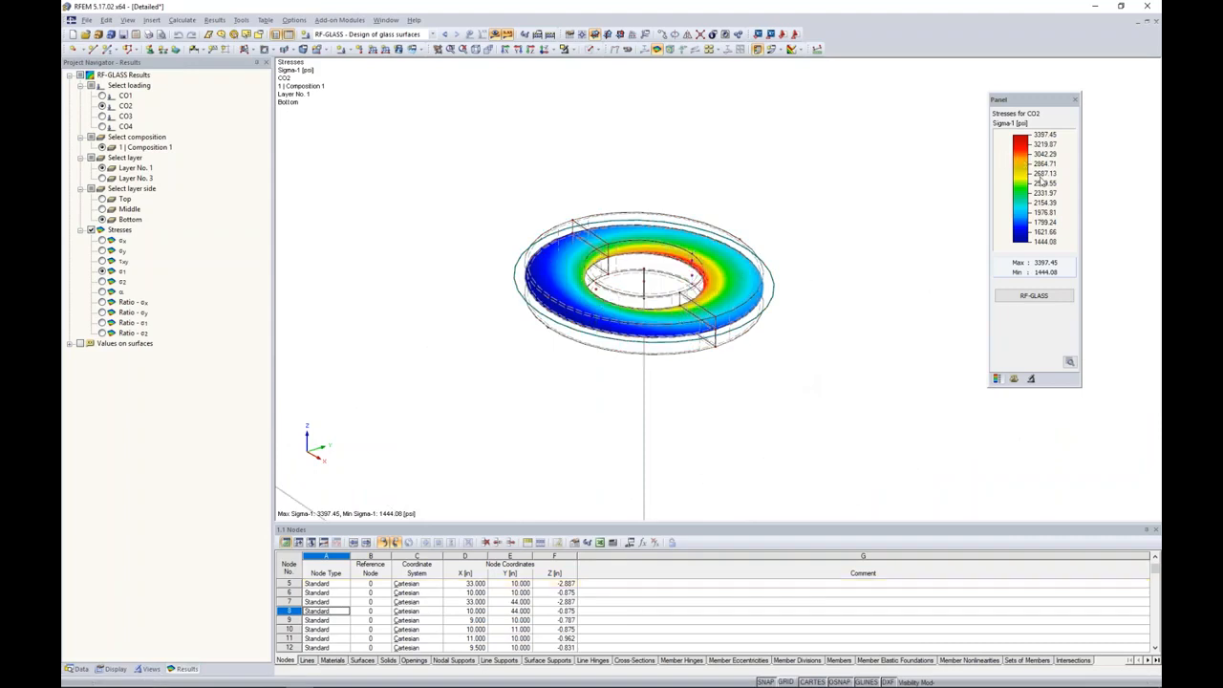
drag(1031, 105, 918, 116)
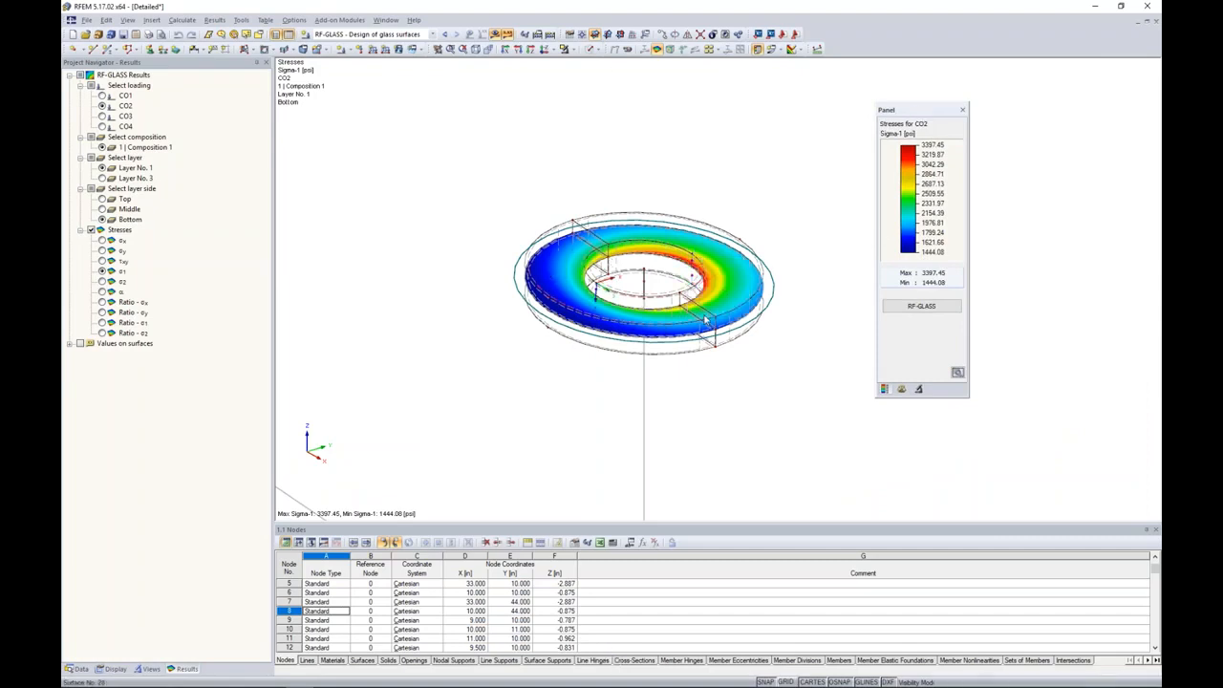
Cancel the visibility mode to restore the whole model and display the σx stresses on the glass plate
scroll(705, 320, down, 10)
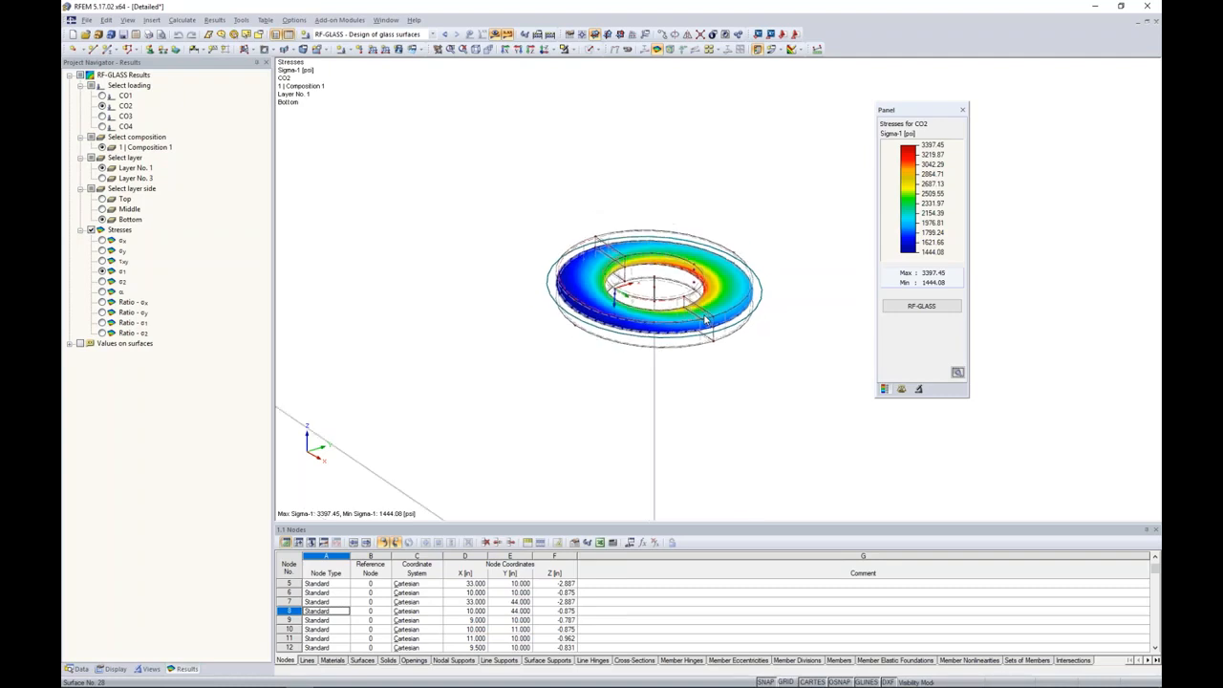
middle_drag(734, 344, 692, 392)
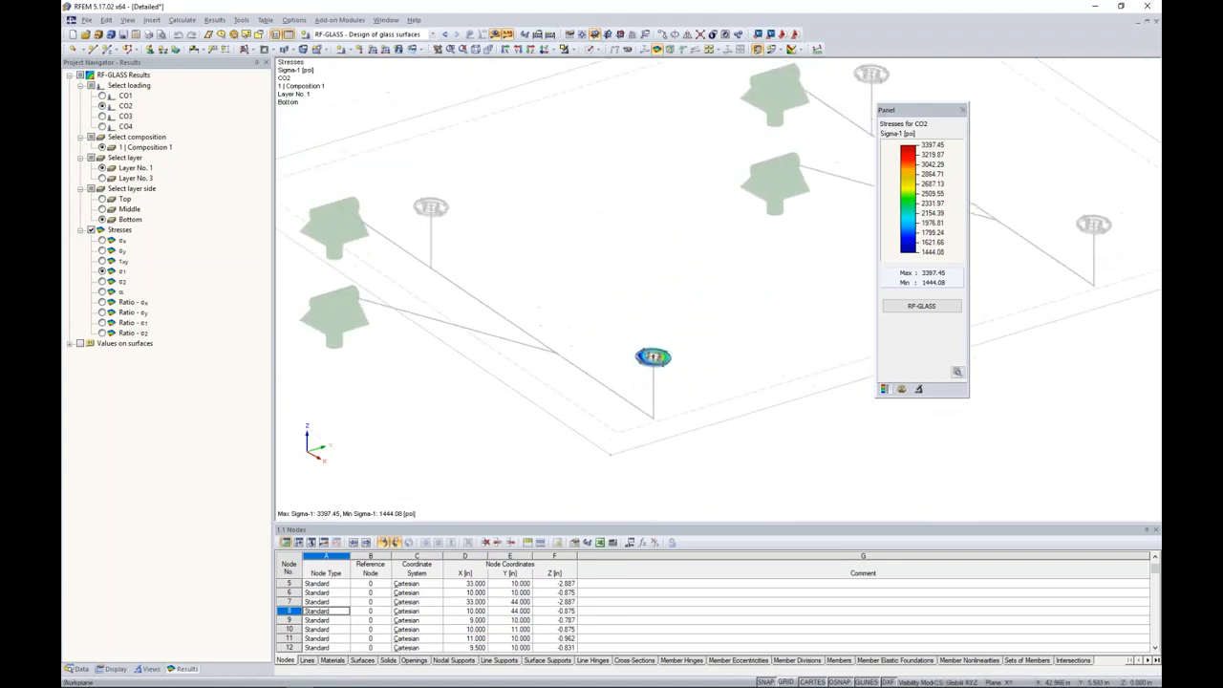
click(599, 54)
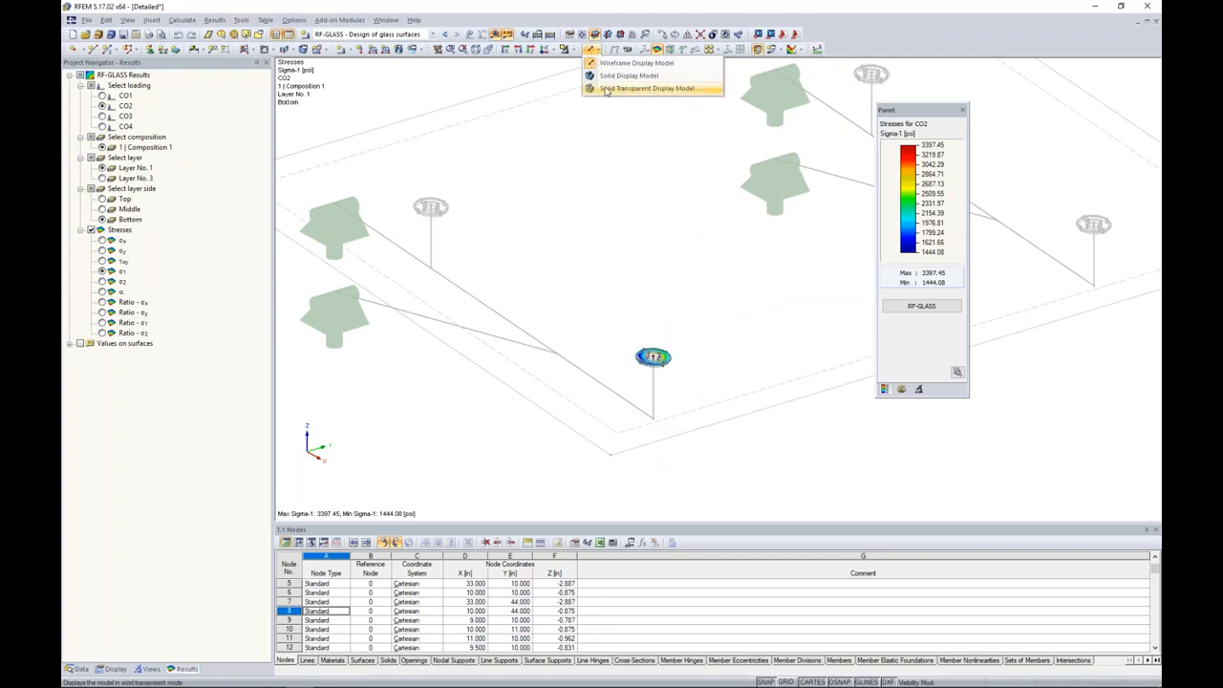
click(574, 49)
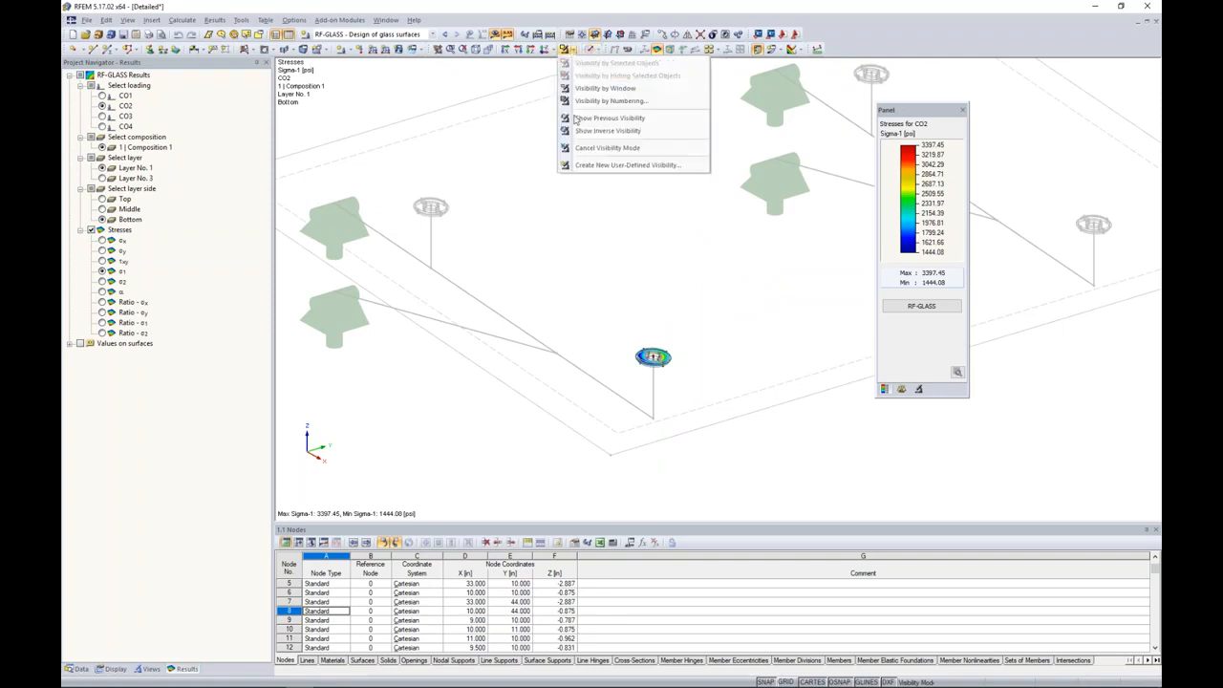
click(577, 149)
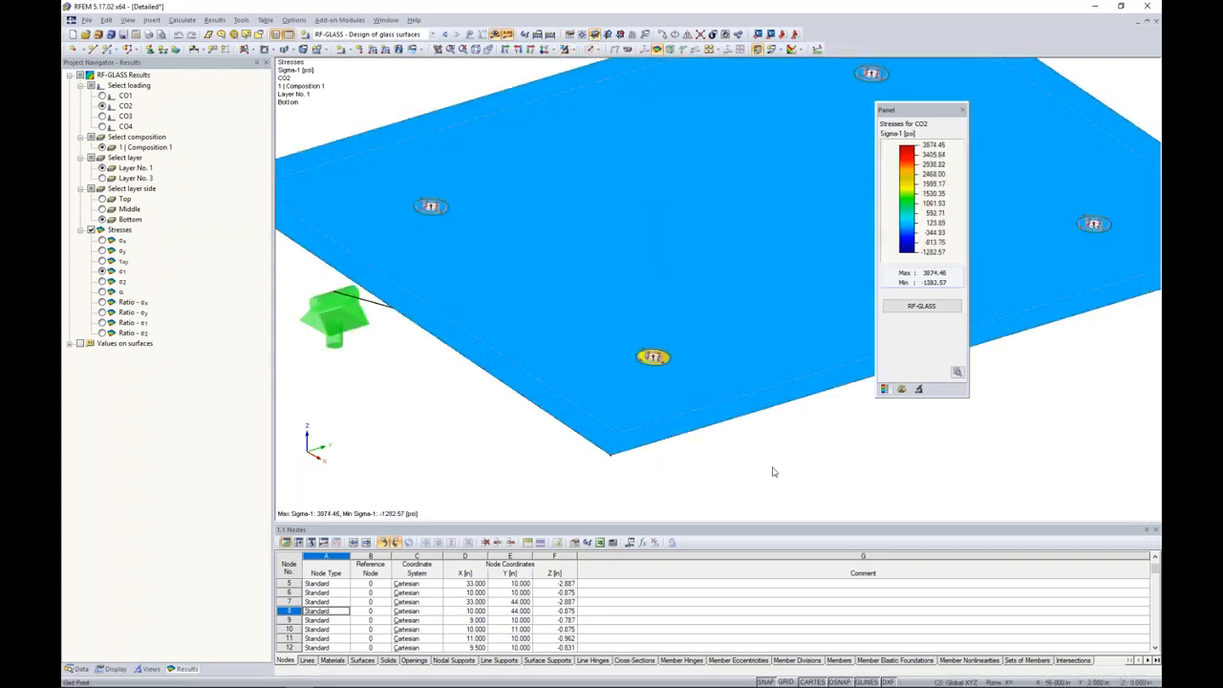
click(102, 239)
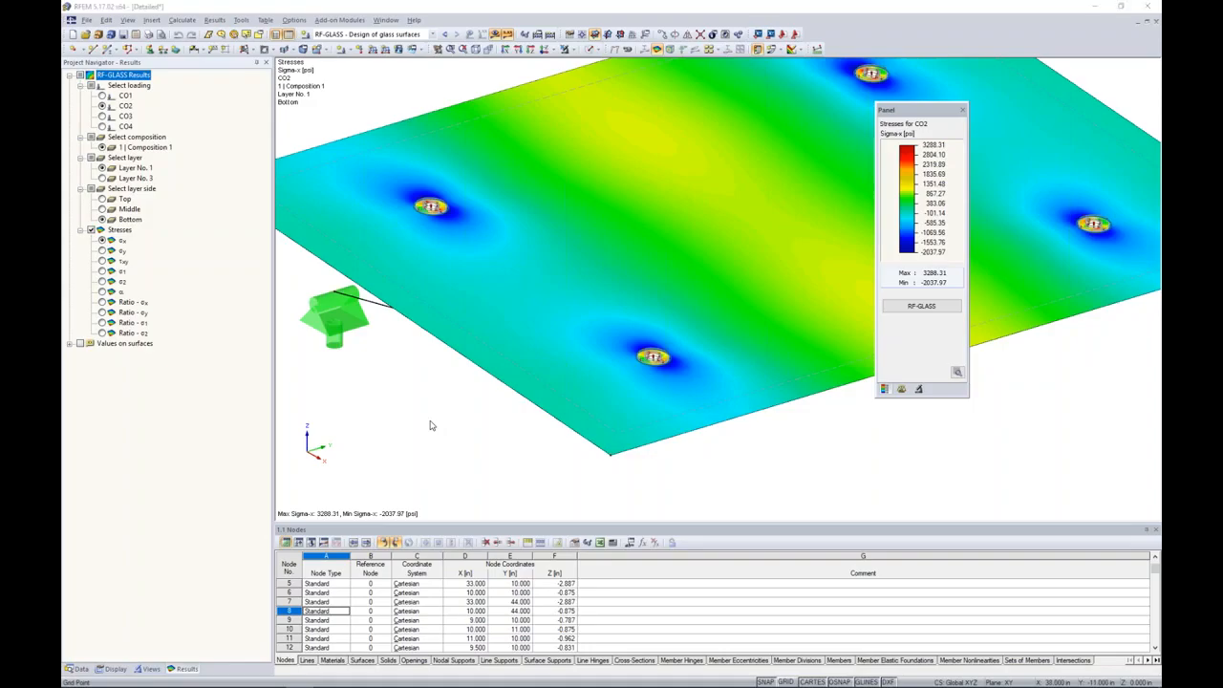
Switch to the webinar slideshow and advance from the Hardware Modeling slide to the More Information slide
key(super+Tab)
click(688, 196)
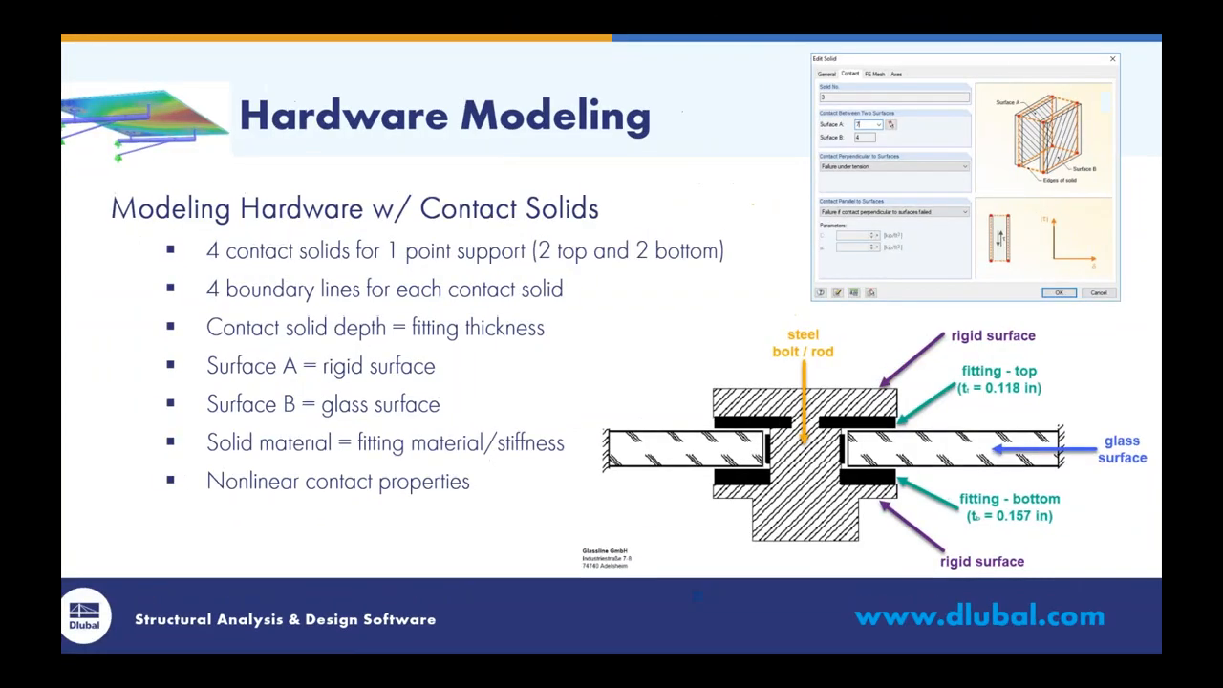
key(Right)
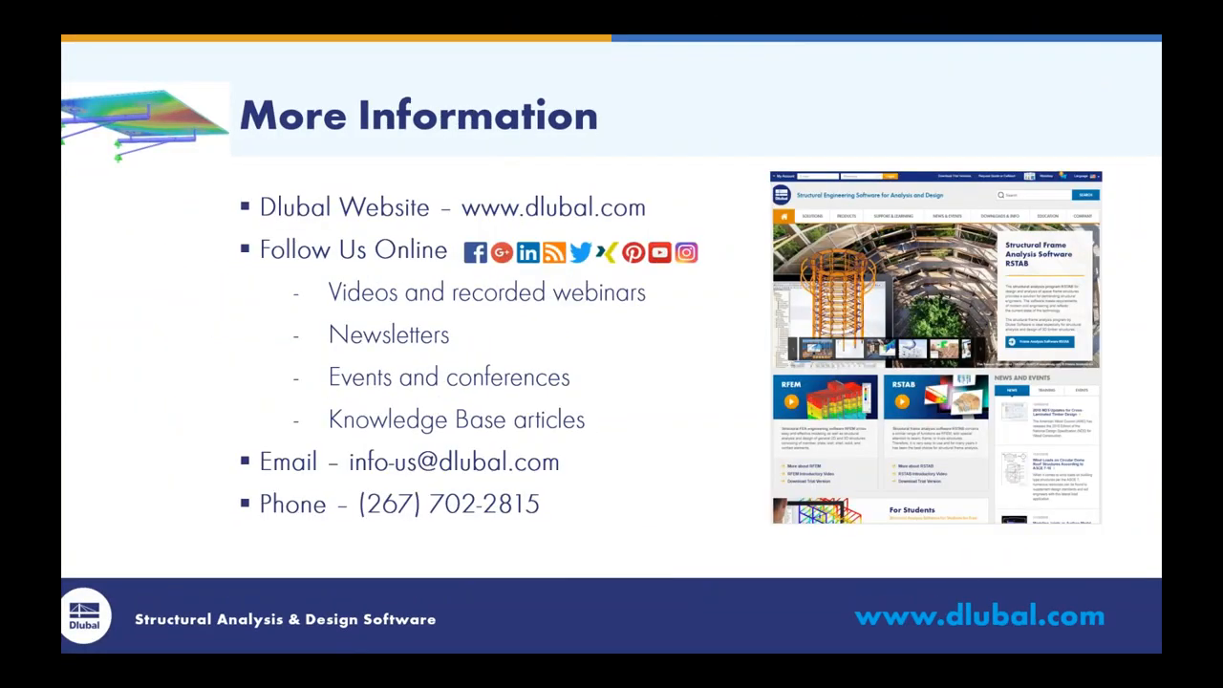